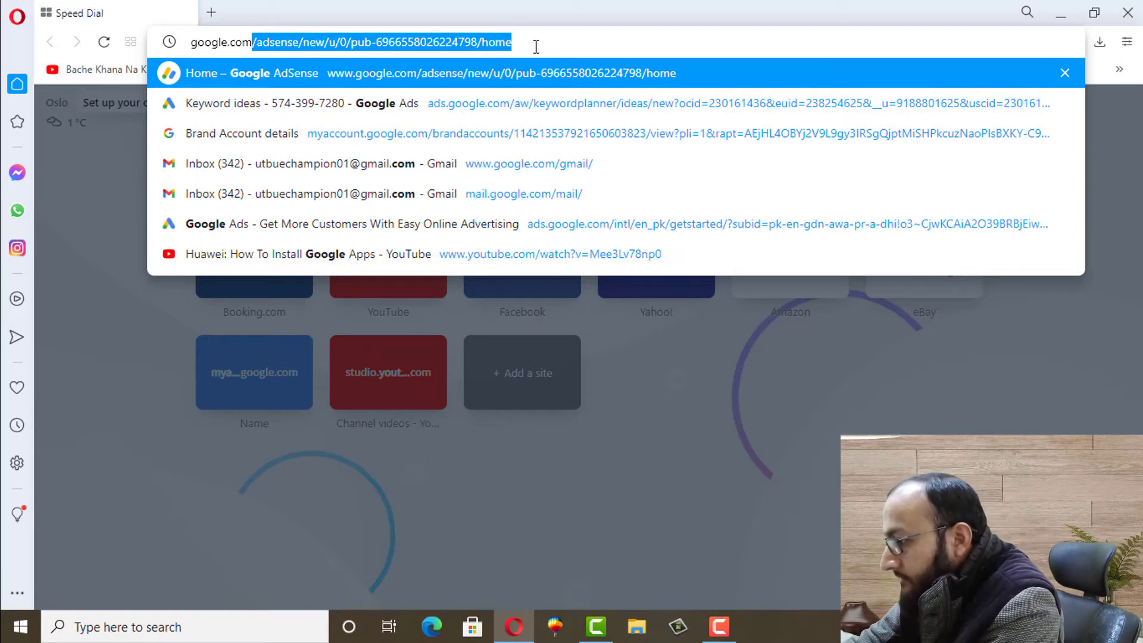
Trim the address back to google.com, load the Google home page, and open Gmail
drag(536, 47, 256, 54)
key(Delete)
key(Return)
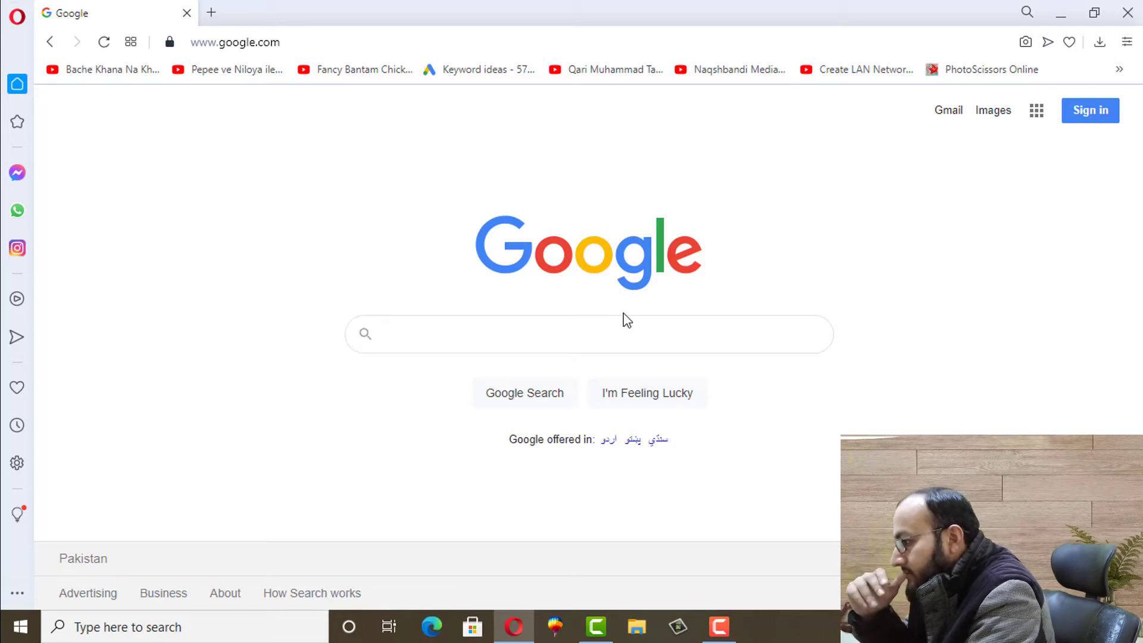
click(945, 112)
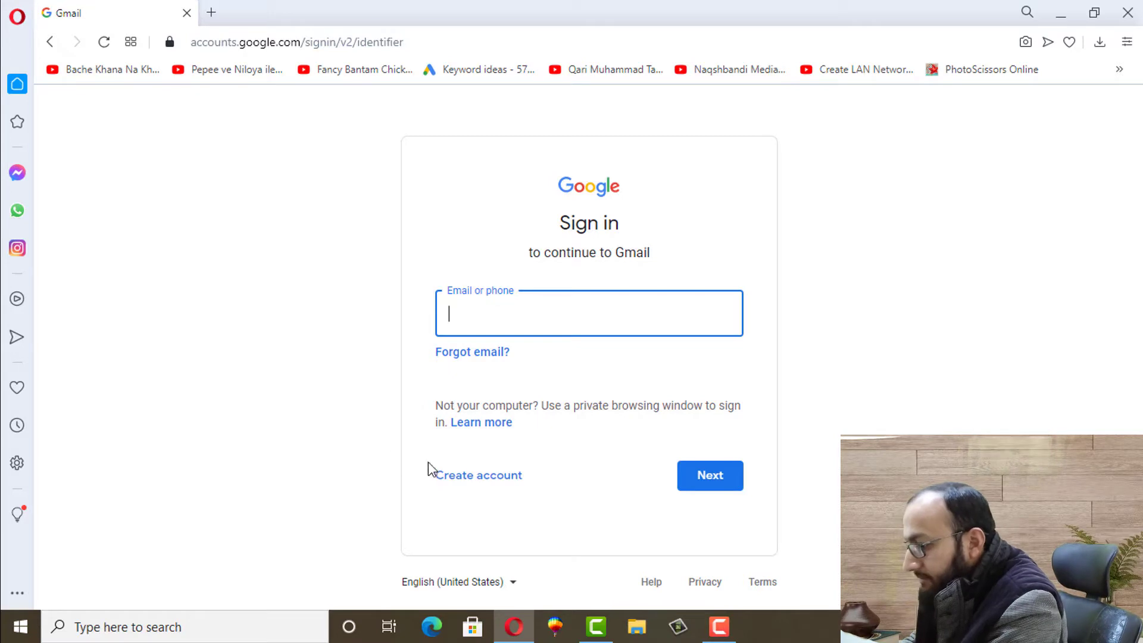
Choose Create account and select For myself to start a personal account
click(466, 478)
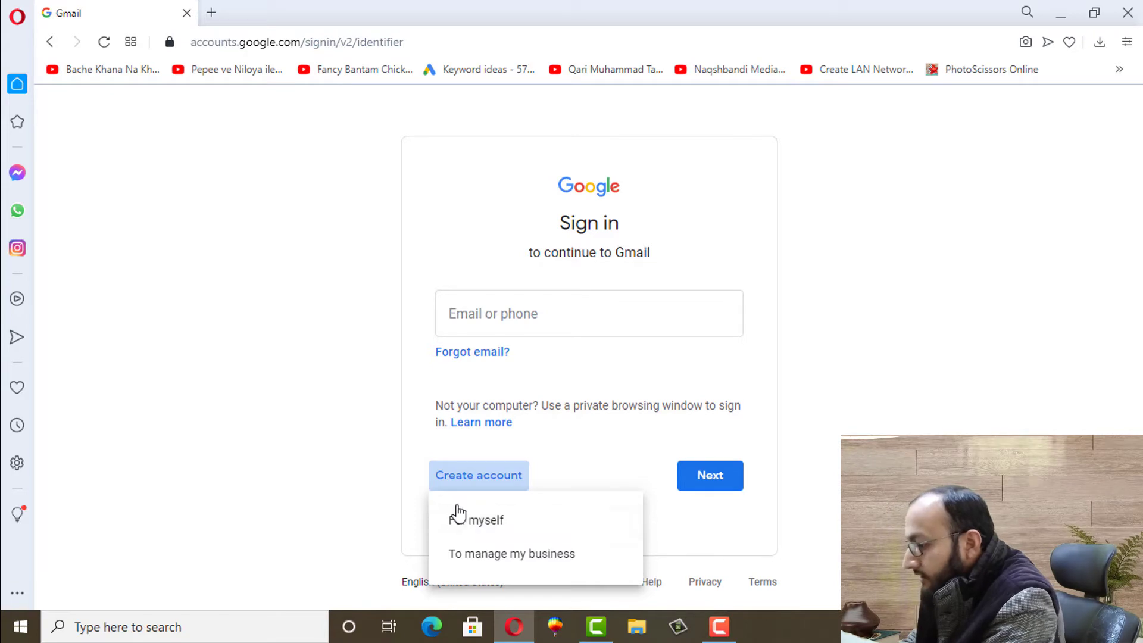
click(473, 522)
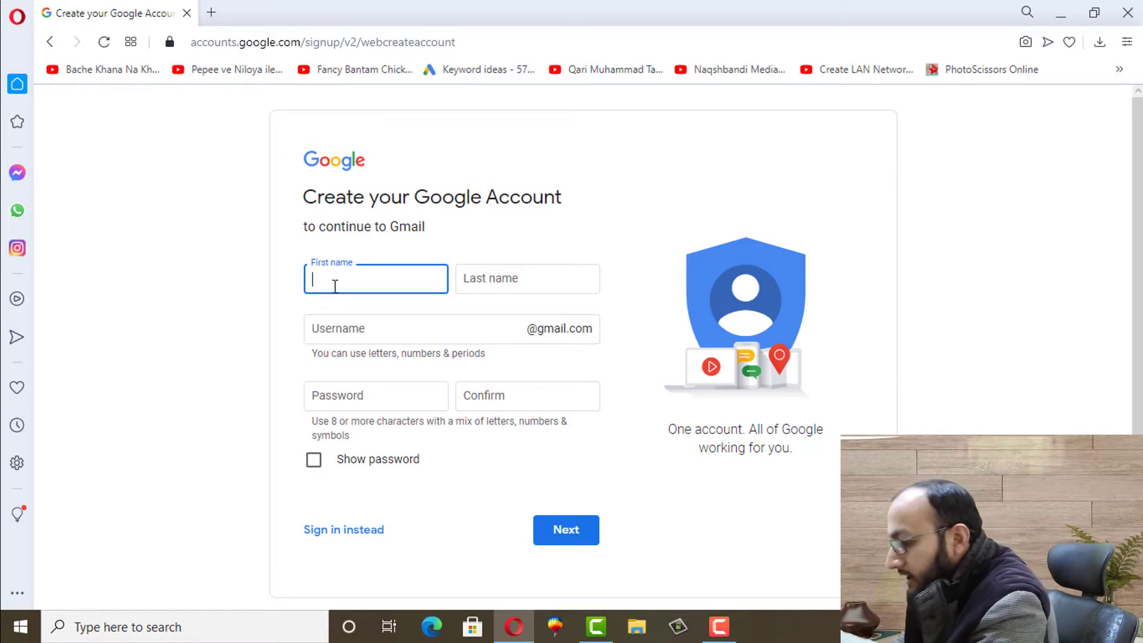
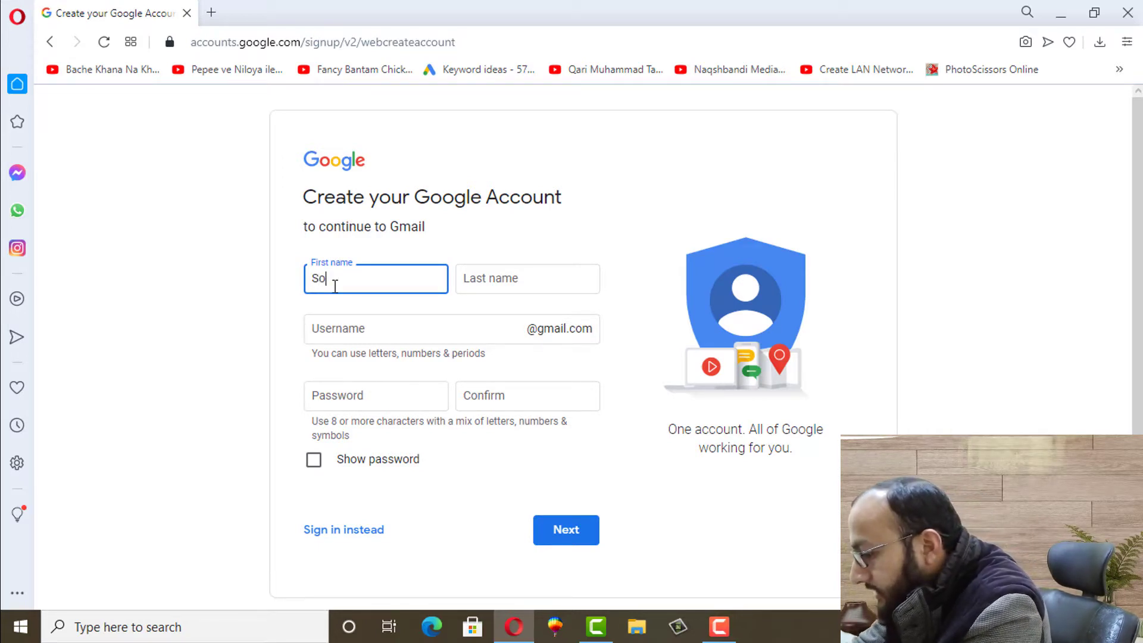
Enter the account holder's first and last name, correcting the stray capital H in the last name
click(471, 279)
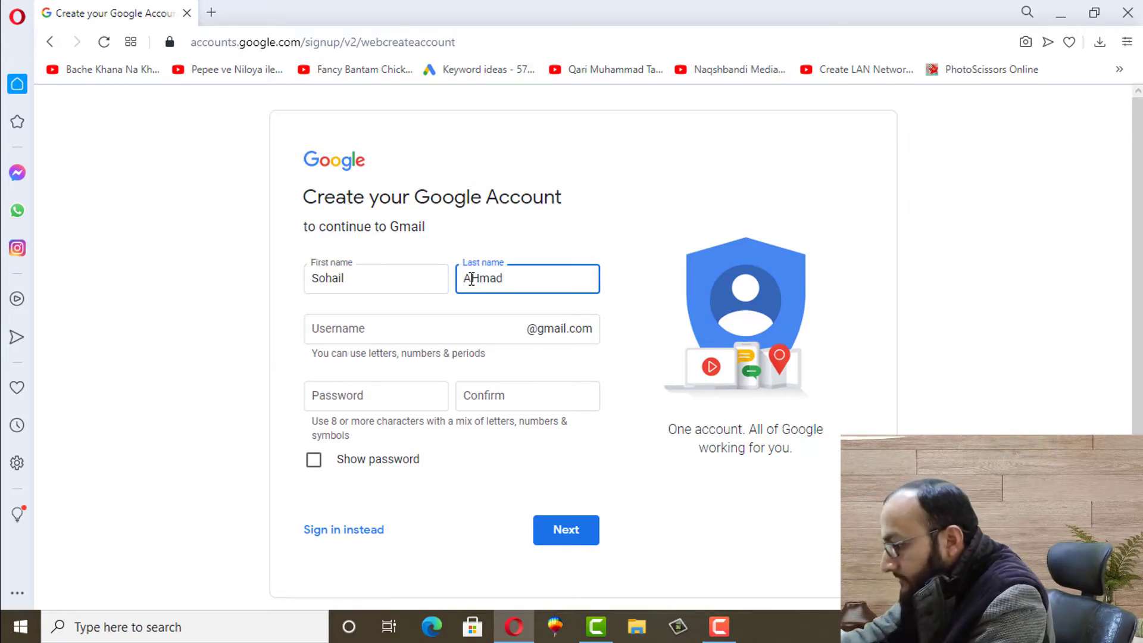
click(483, 282)
key(BackSpace)
text(h)
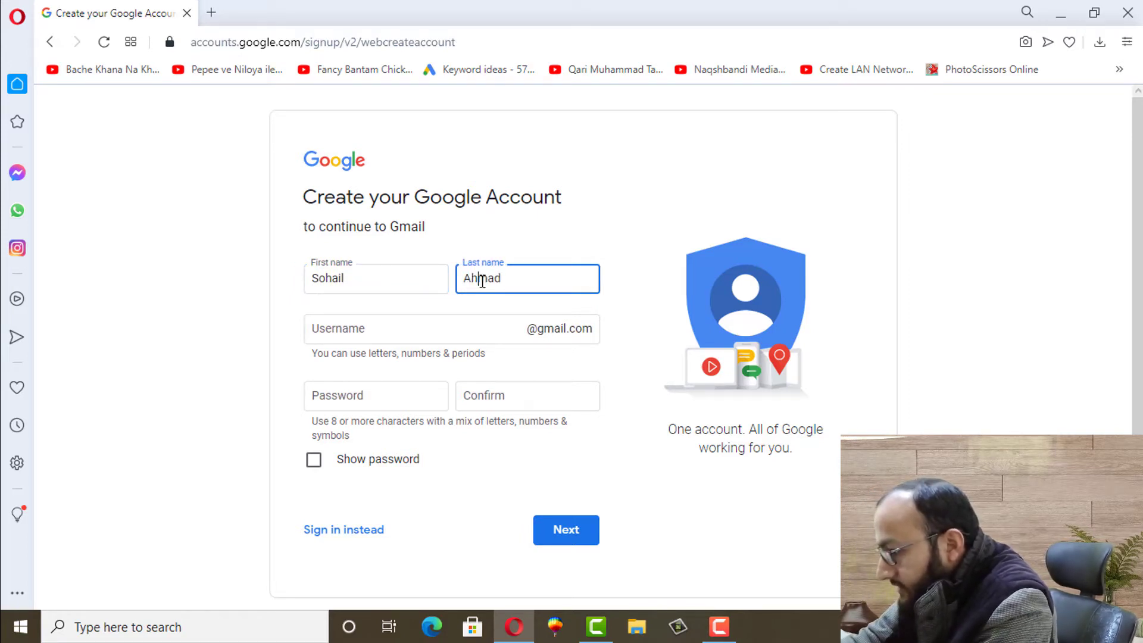
click(363, 333)
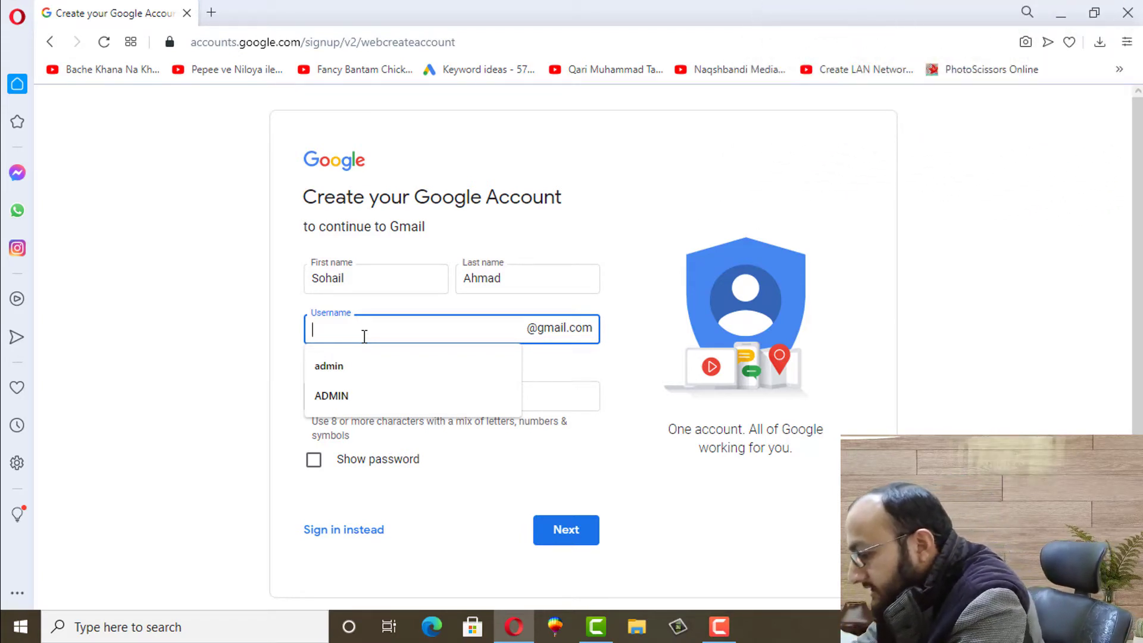
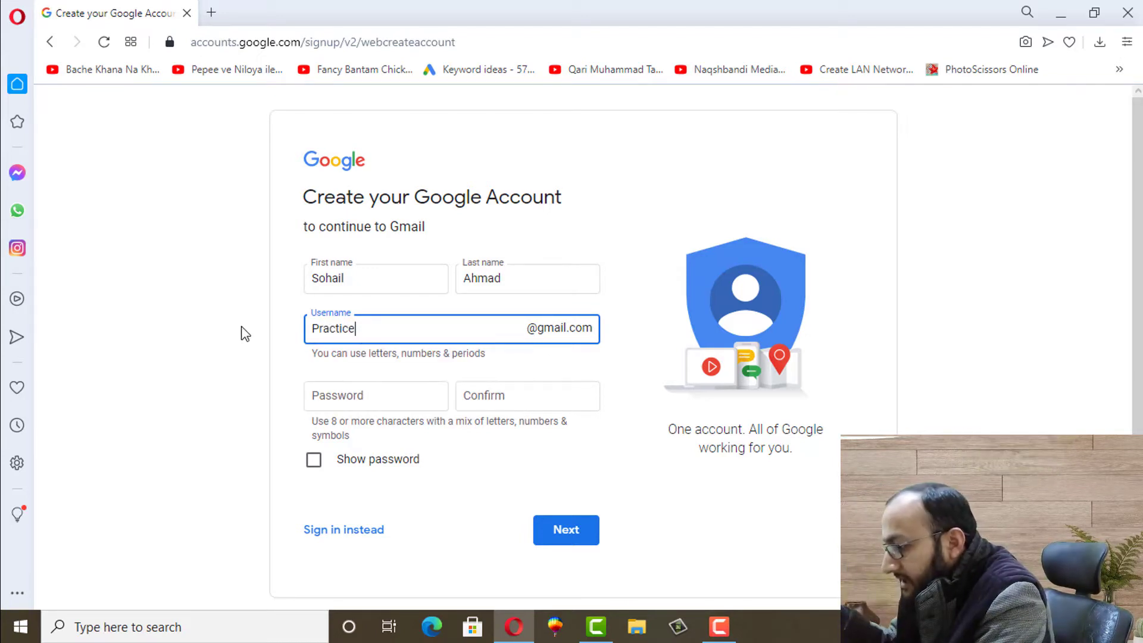
click(244, 331)
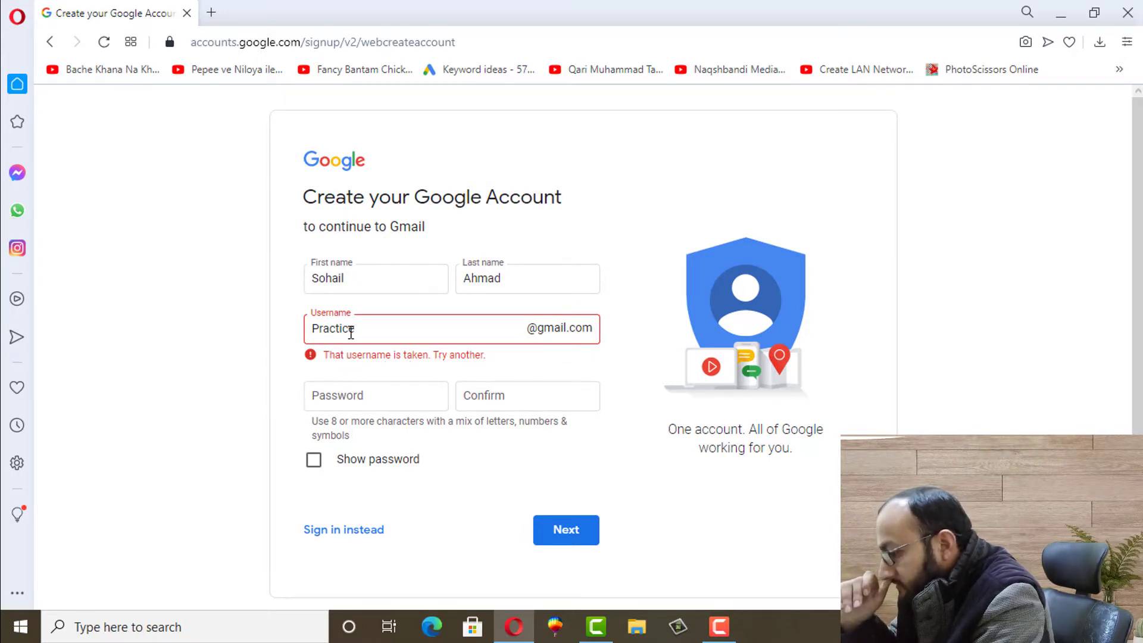
drag(361, 332, 314, 331)
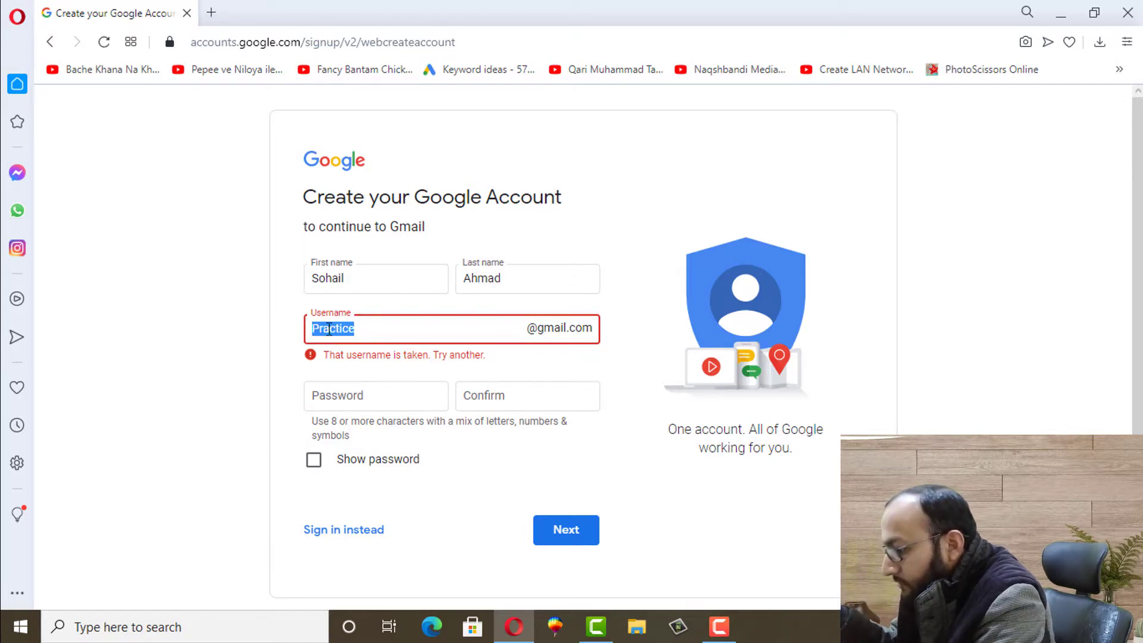
click(365, 332)
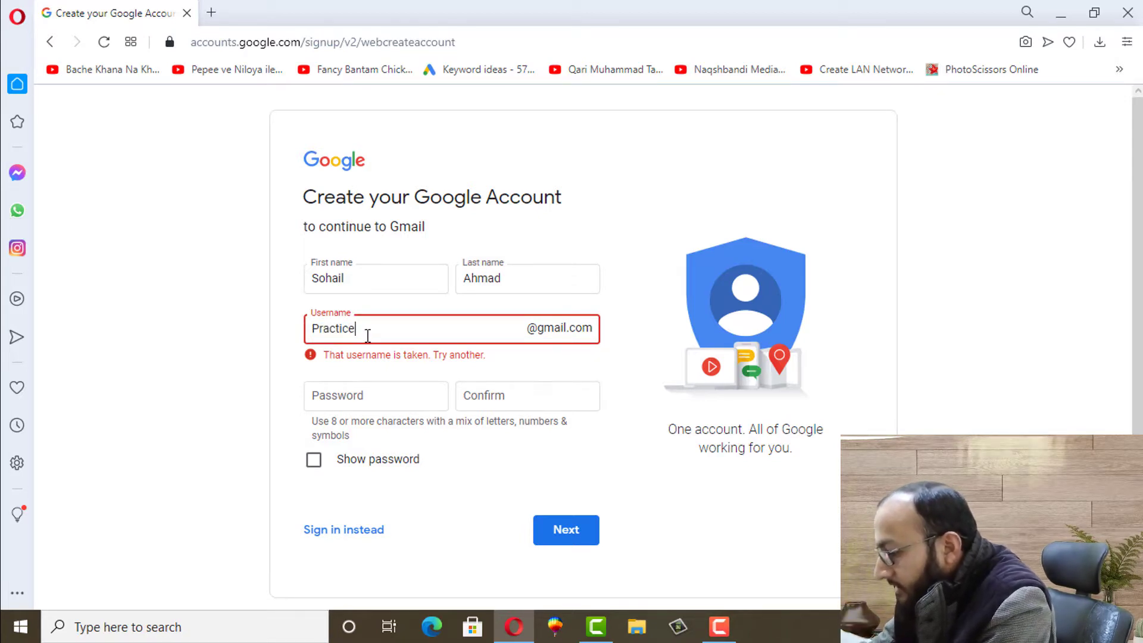
click(314, 327)
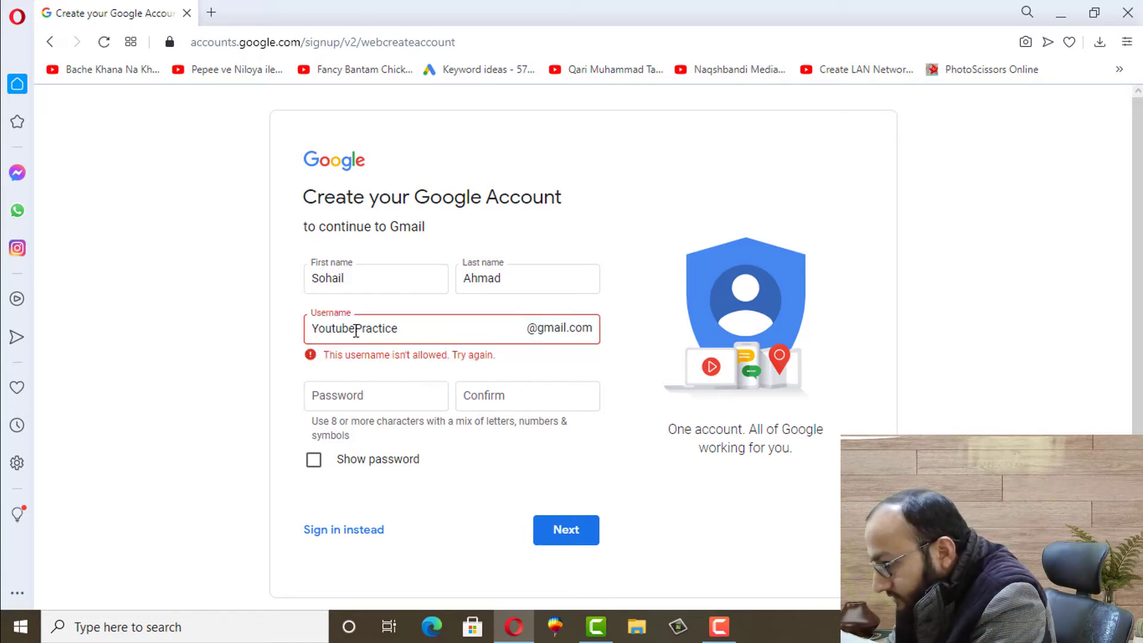
drag(357, 329, 313, 328)
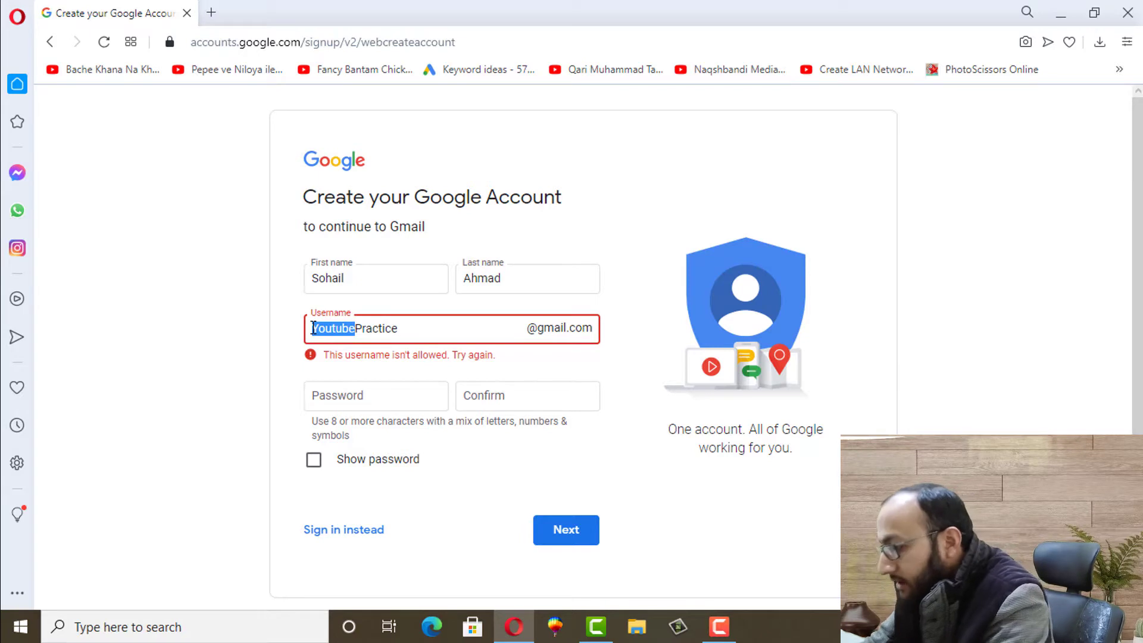
Swap the prefix for 'Just' and append the digits 10 until the username is accepted
key(BackSpace)
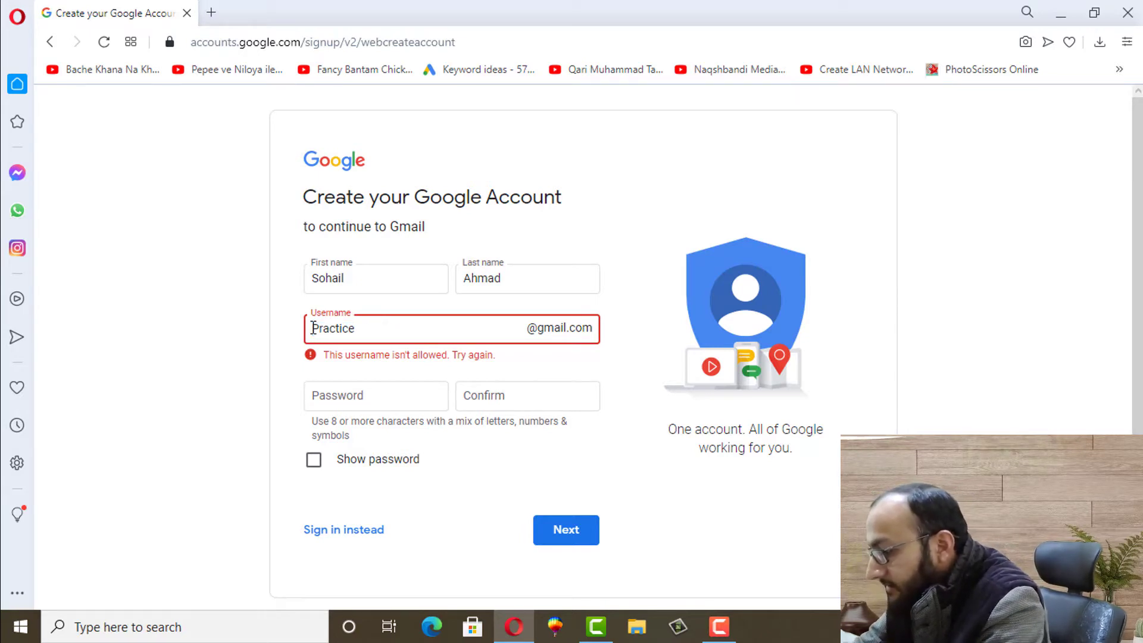
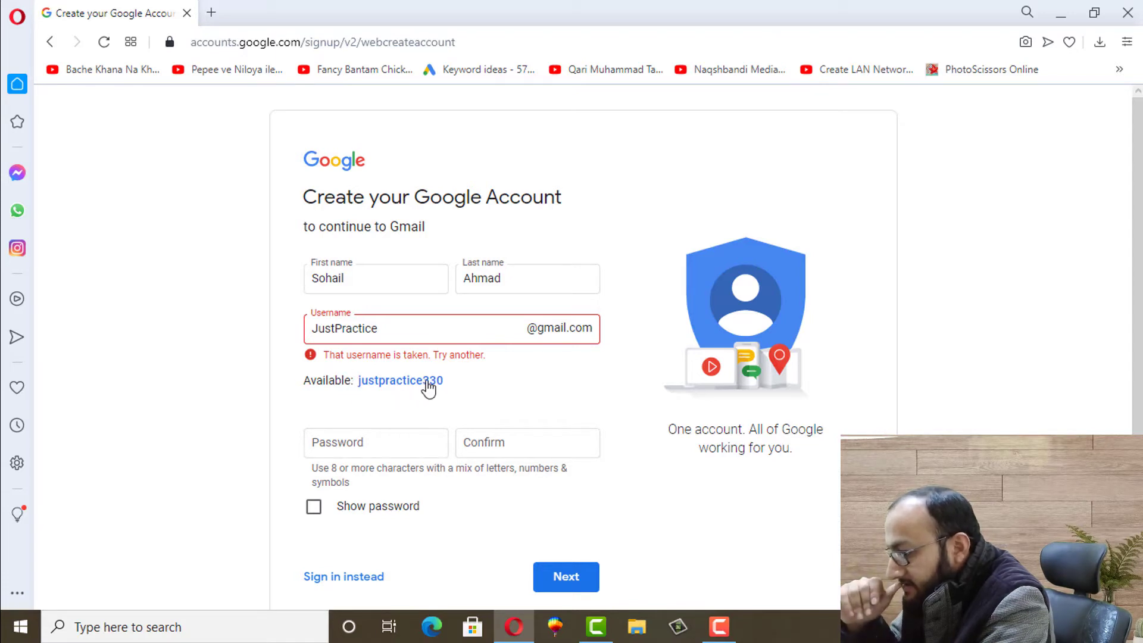
click(398, 334)
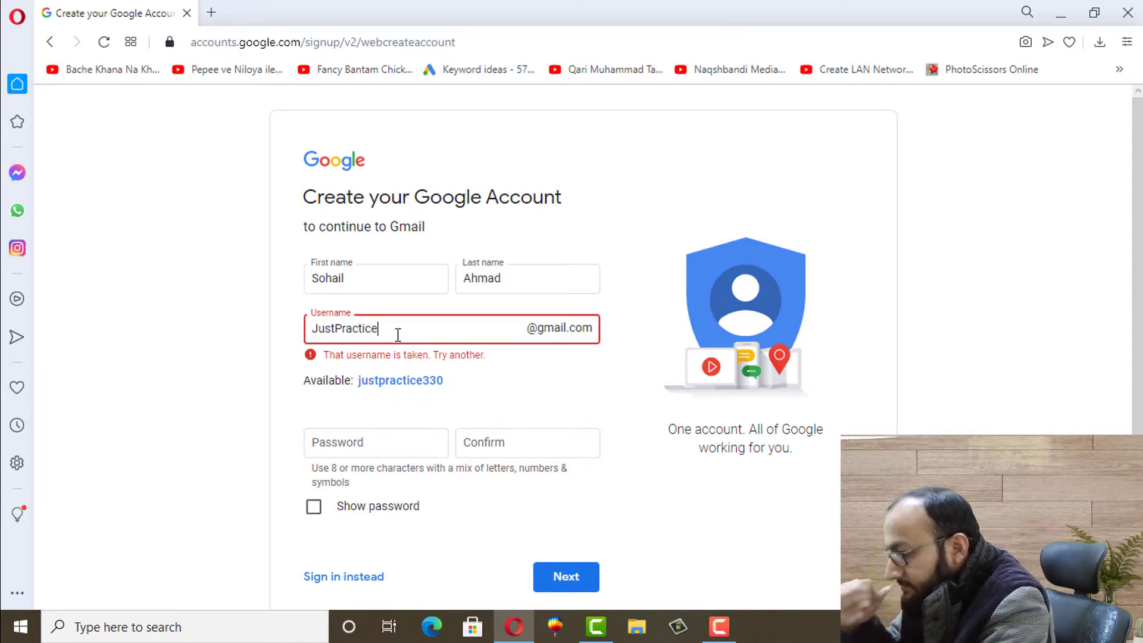
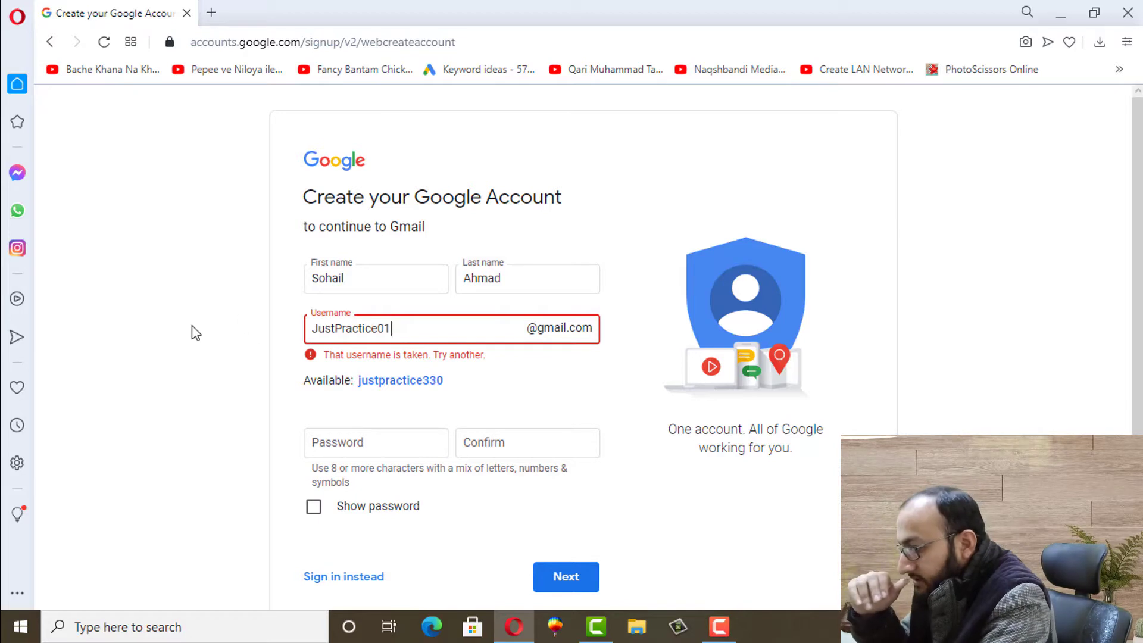
click(192, 326)
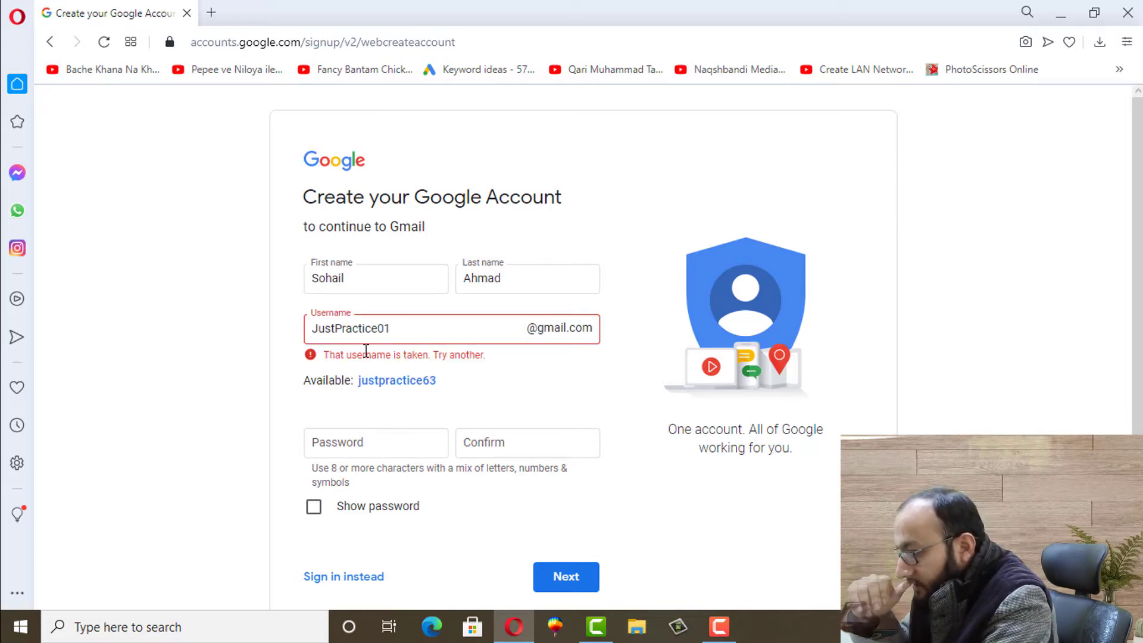
click(397, 329)
key(BackSpace)
key(BackSpace)
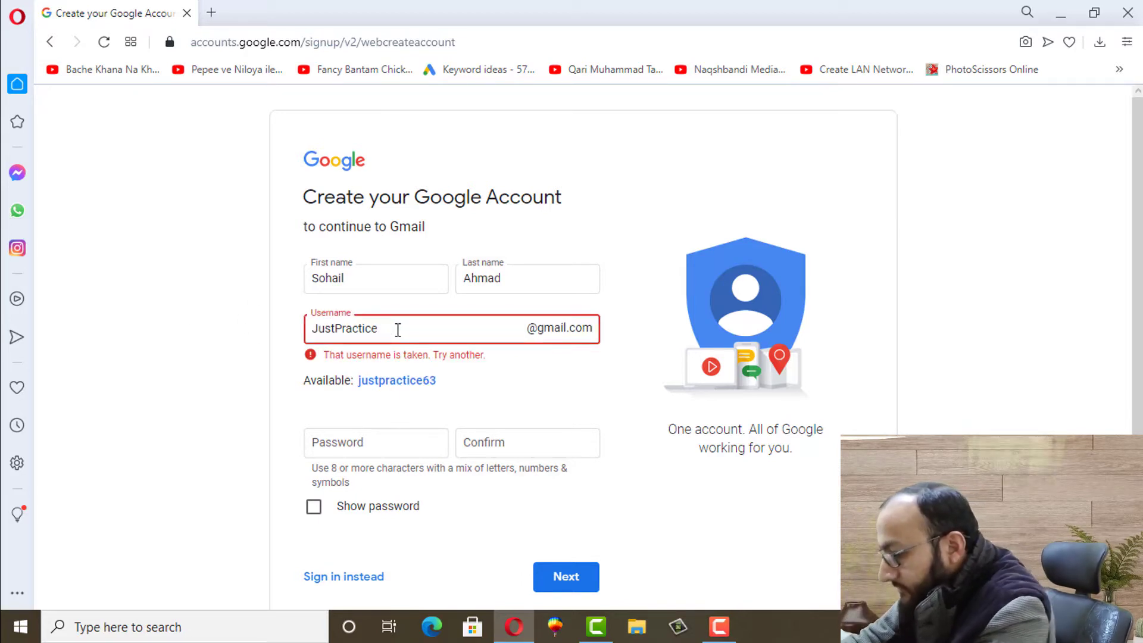
click(213, 349)
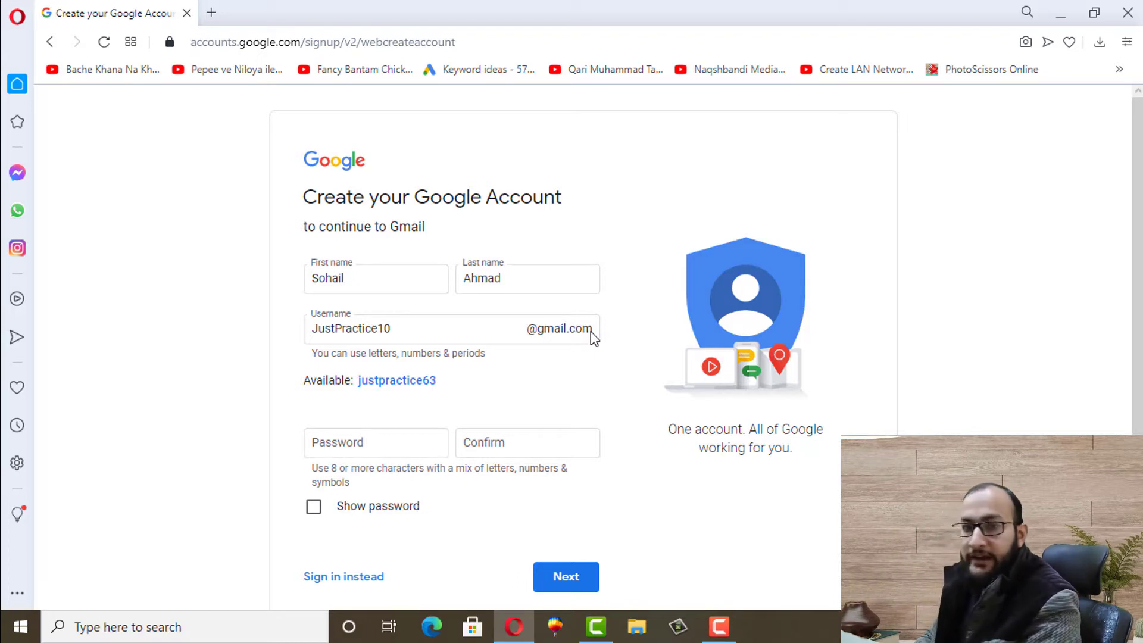
Enter the account password in Password and again in Confirm
click(331, 439)
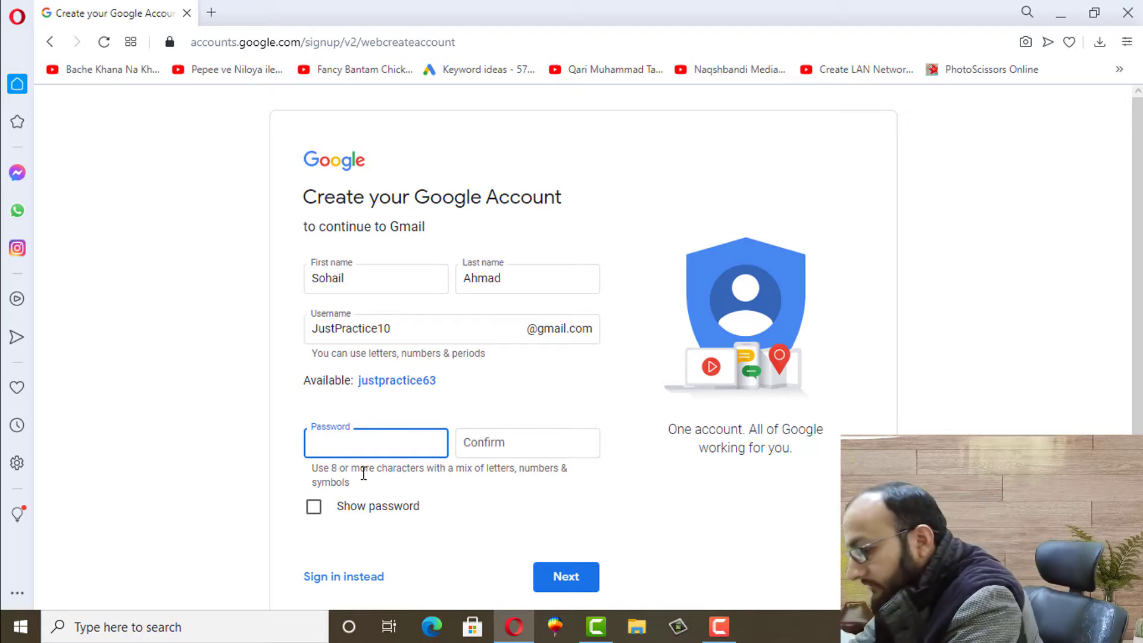
text(•••)
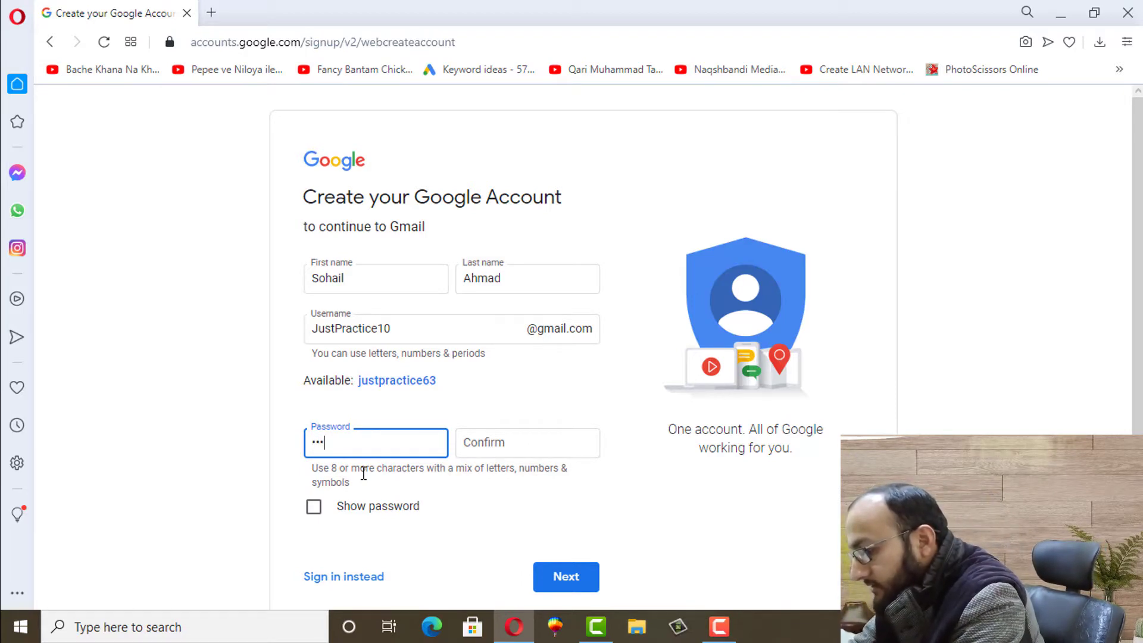
text(•••)
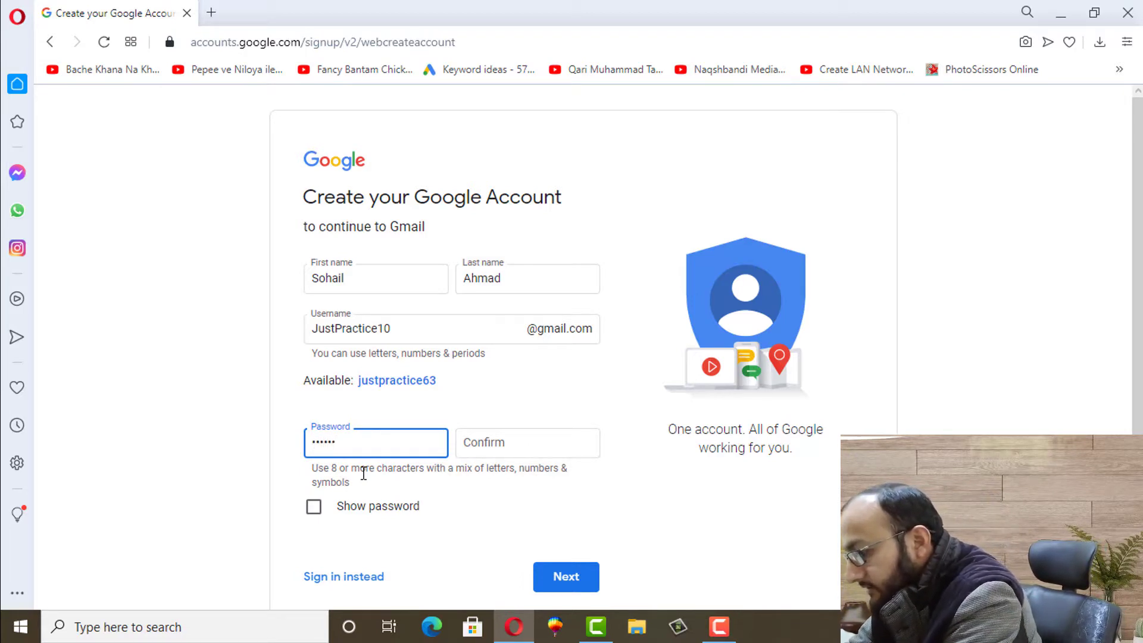
text(•••)
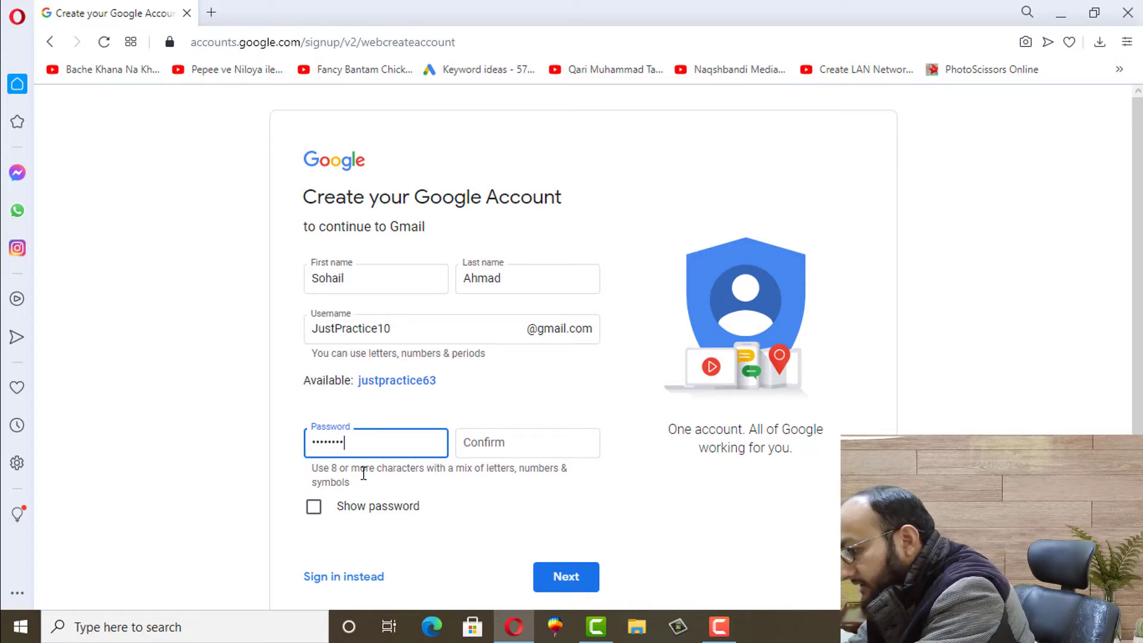
click(492, 443)
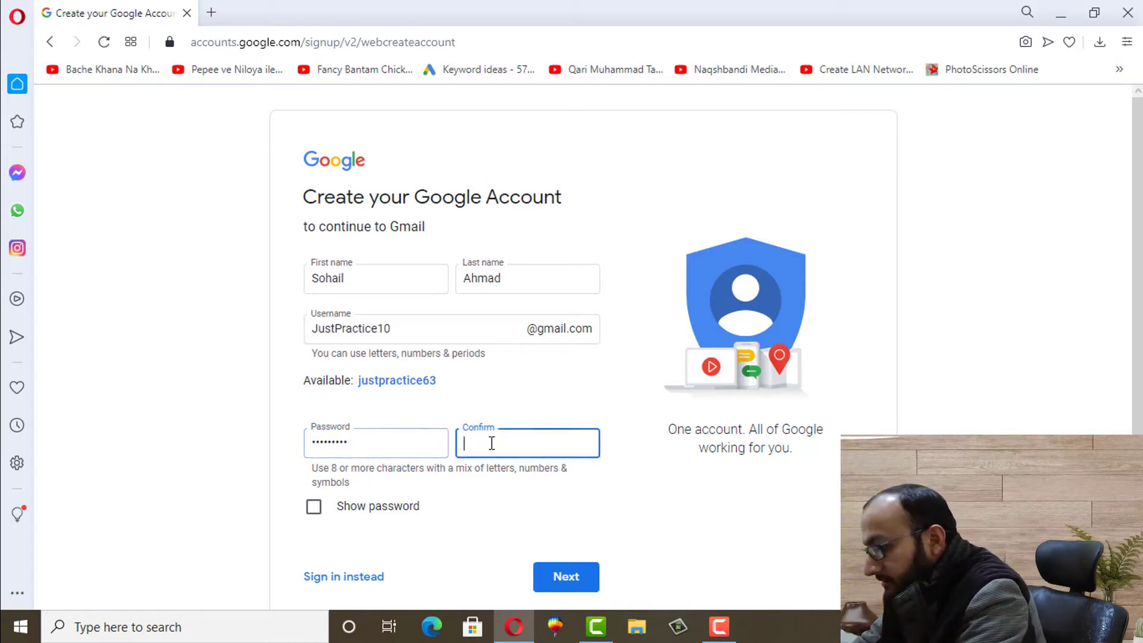
text(•••)
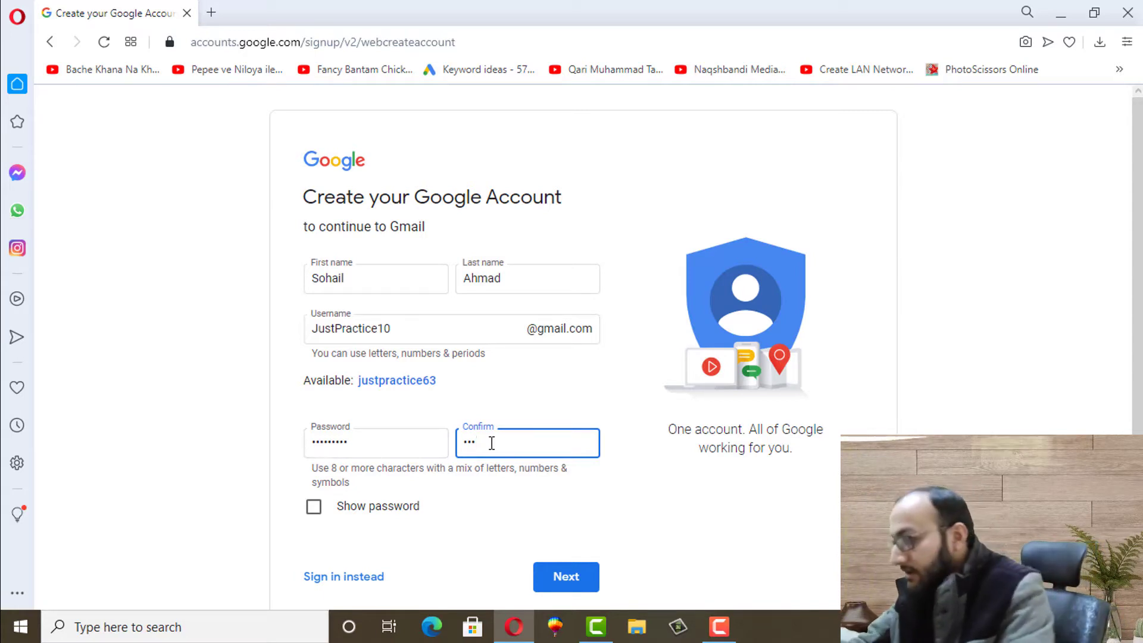
text(•••••)
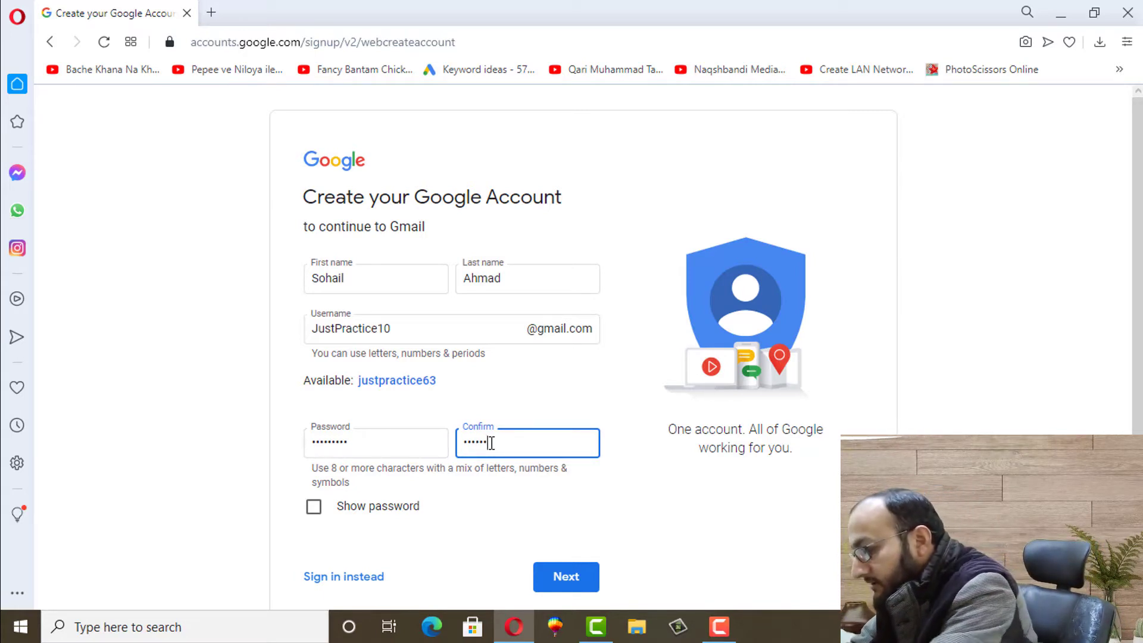
text(•)
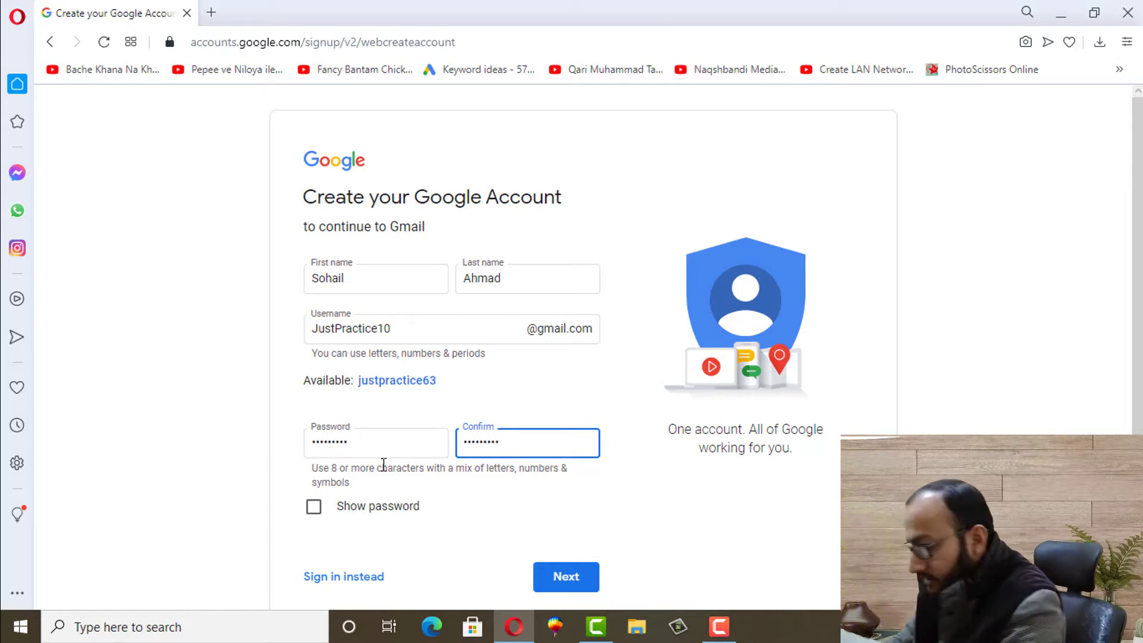
Show the passwords in plain text, then submit the name, username and password with Next
click(314, 508)
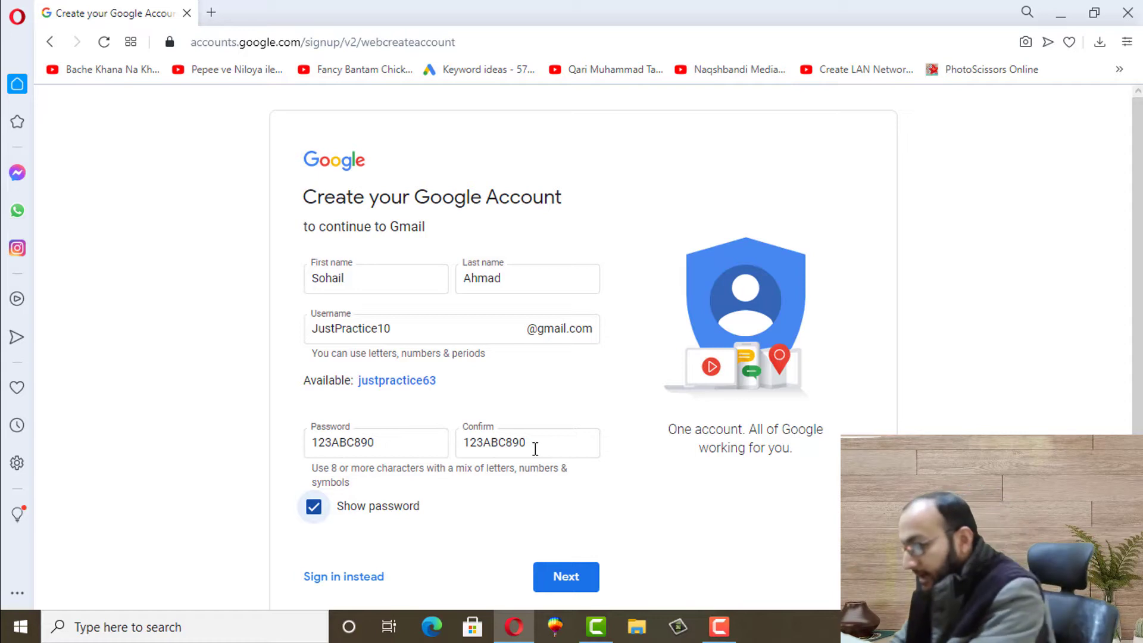
click(559, 578)
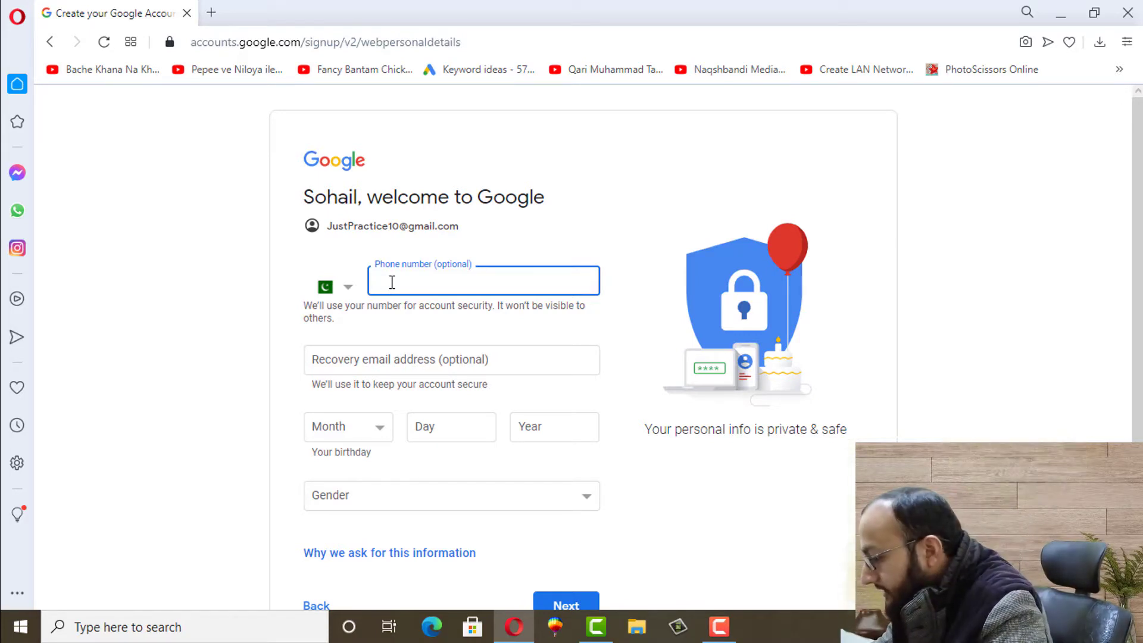
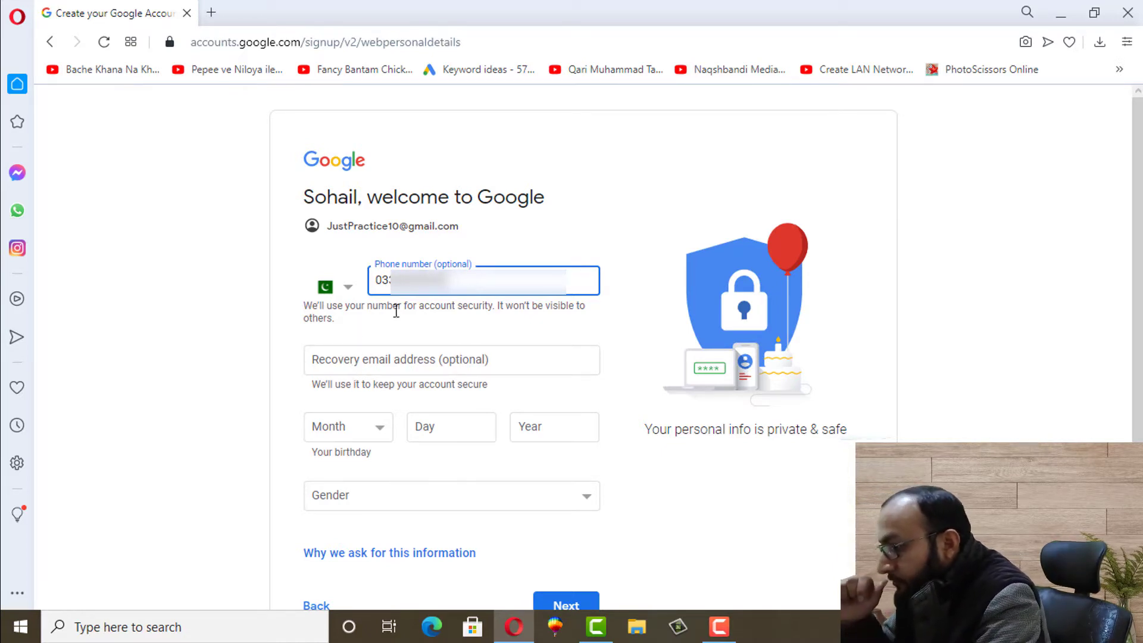
click(337, 362)
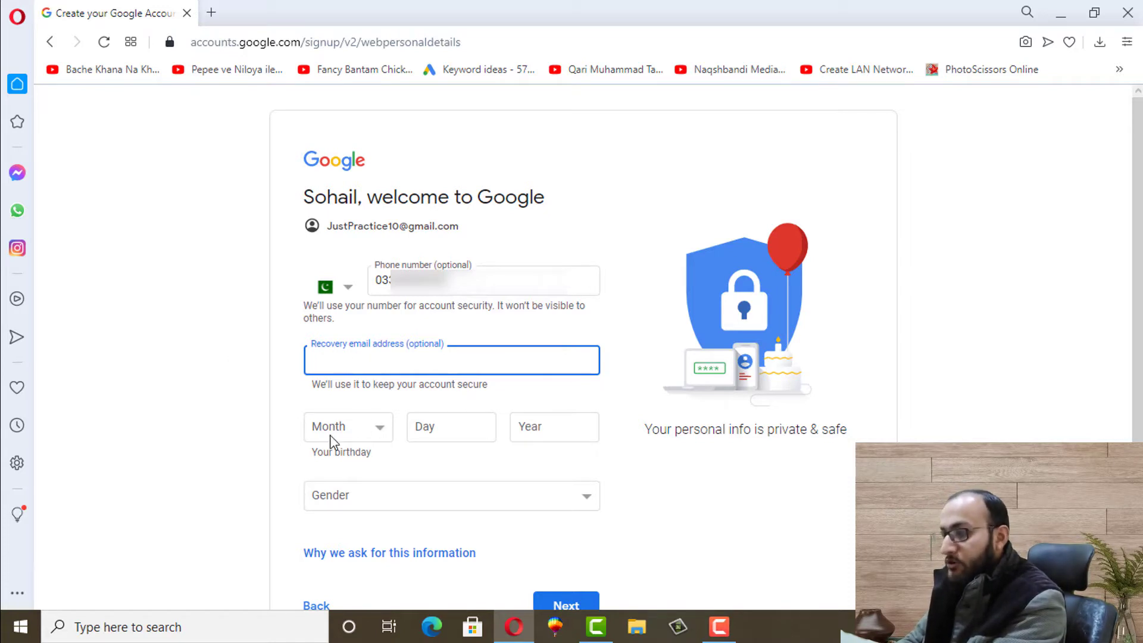
click(372, 429)
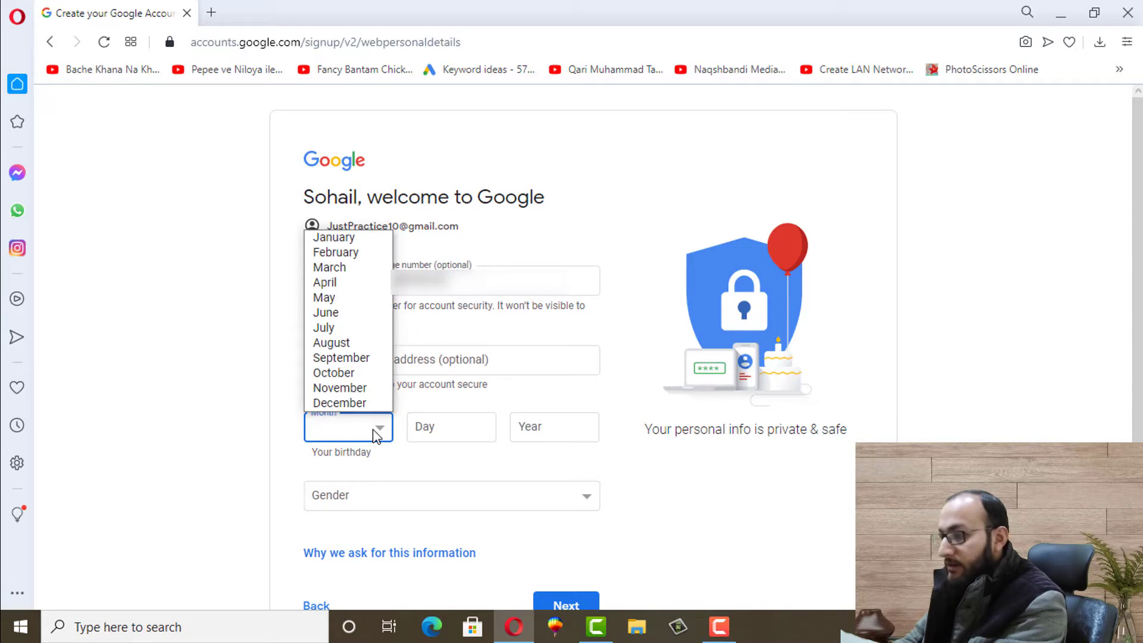
click(323, 298)
click(470, 425)
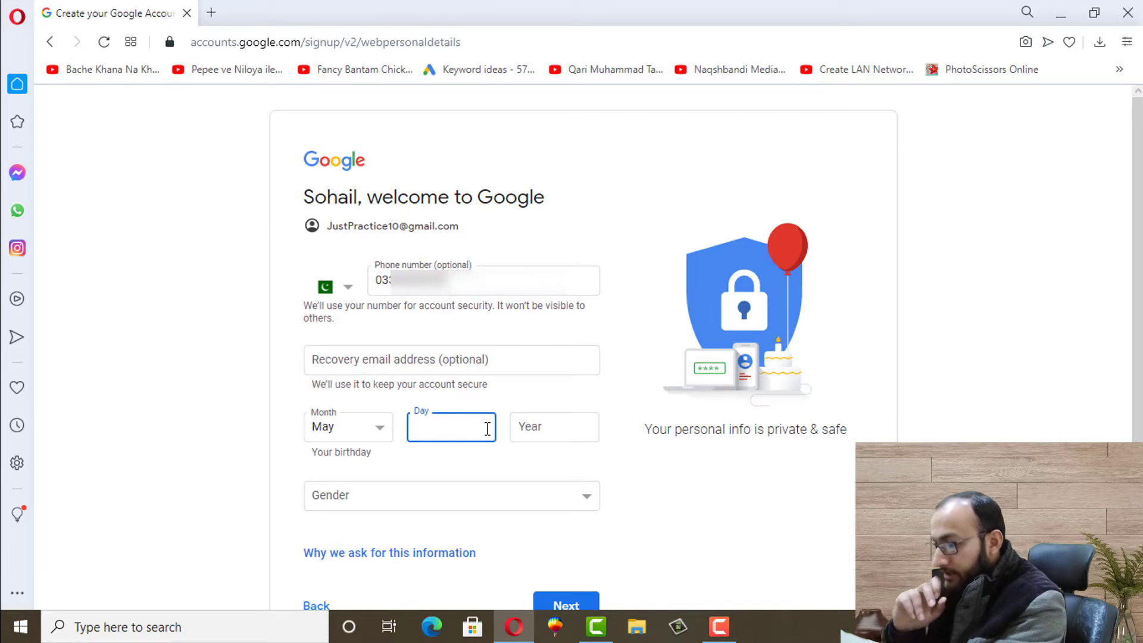
text(12)
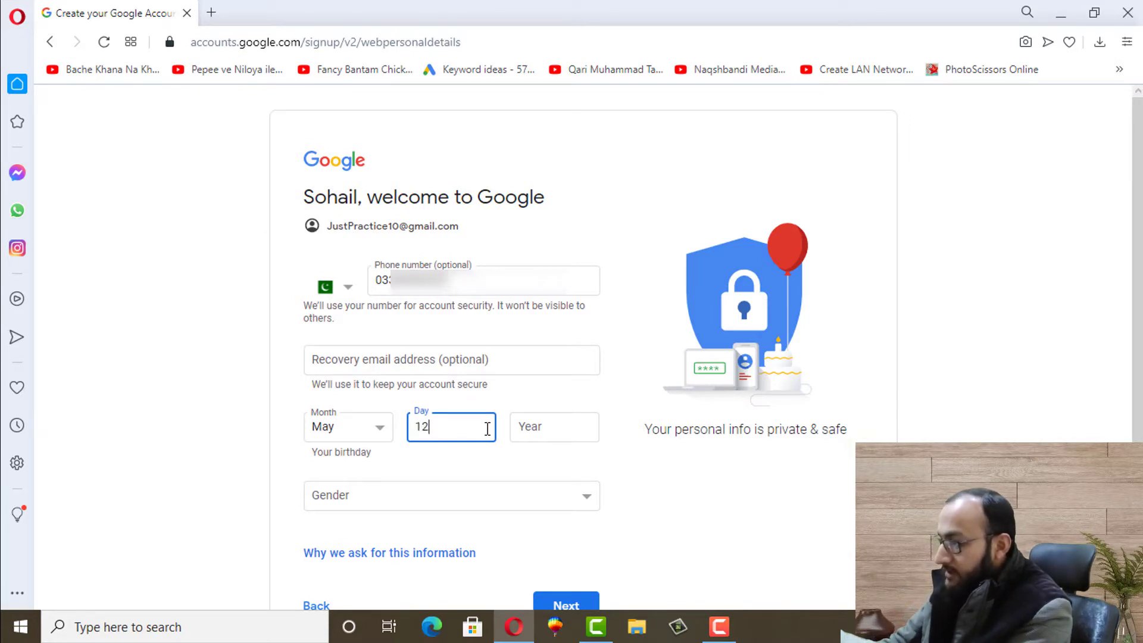
click(558, 439)
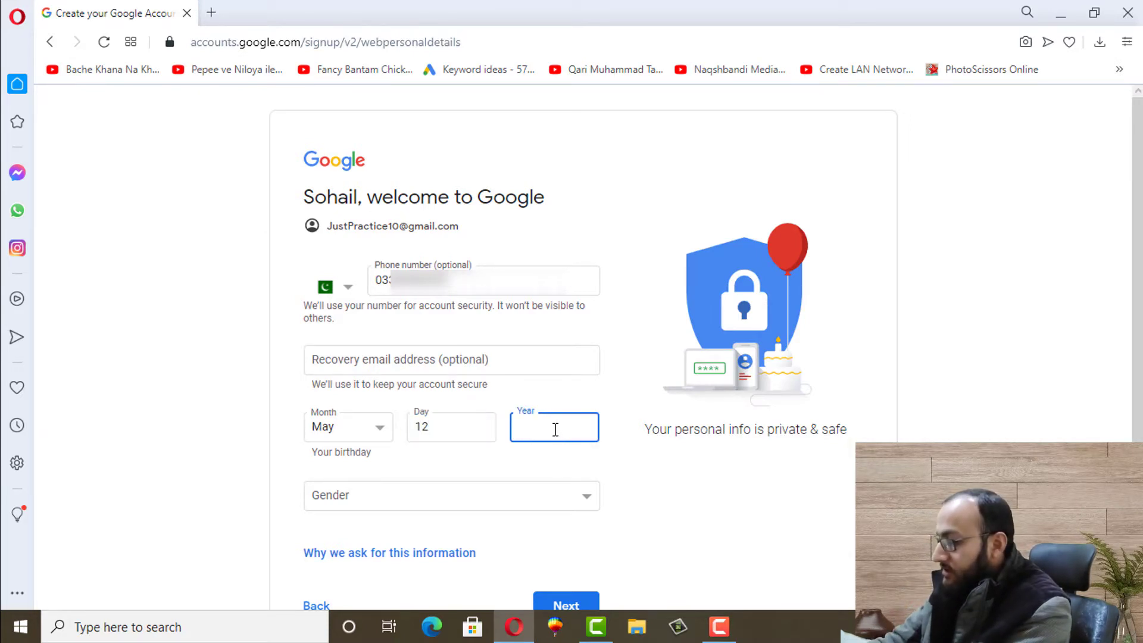
text(1995)
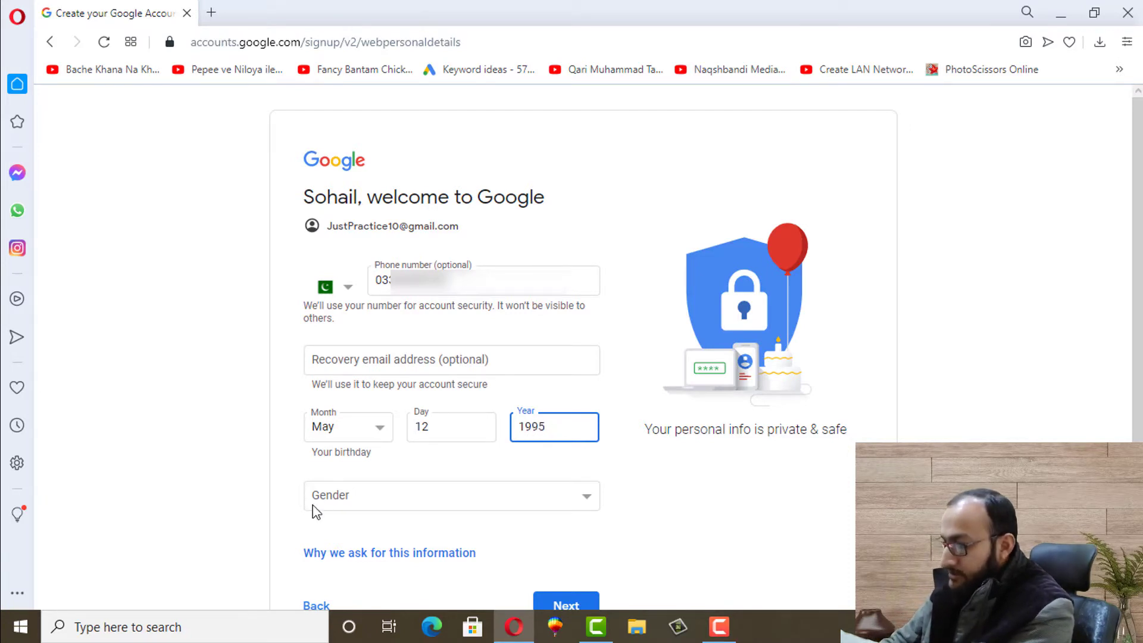
click(330, 499)
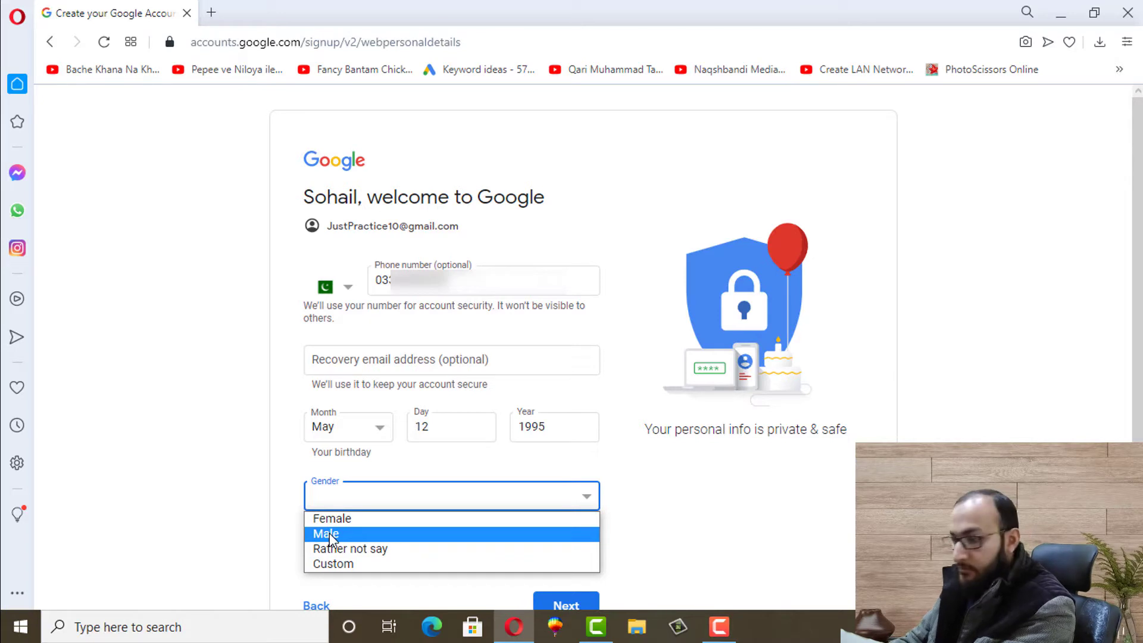
click(332, 535)
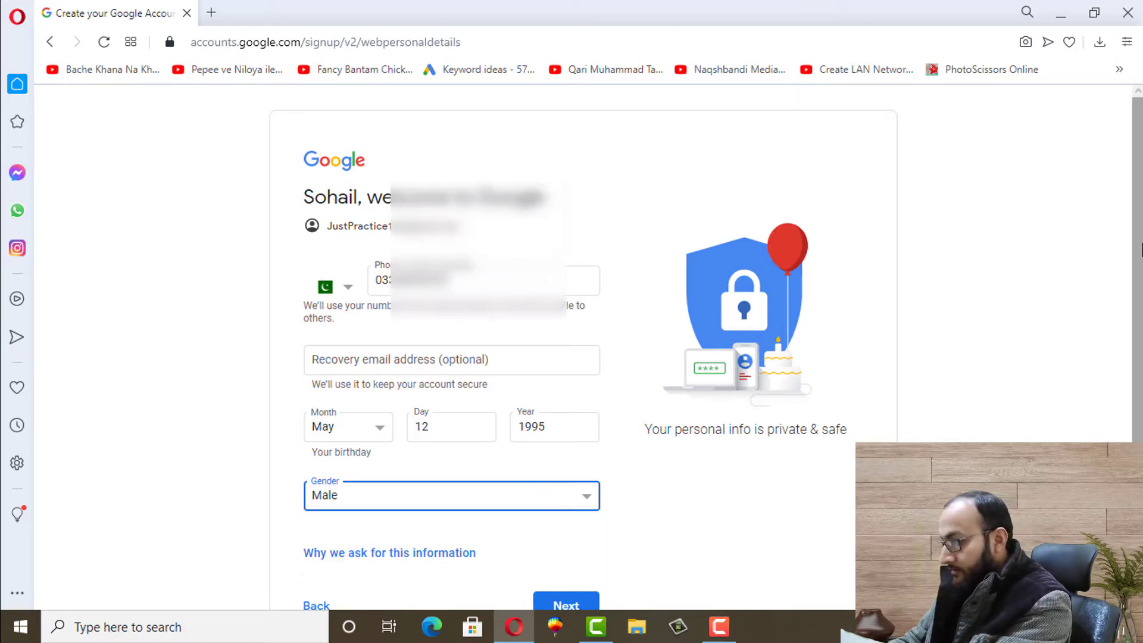
scroll(583, 345, down, 3)
click(561, 514)
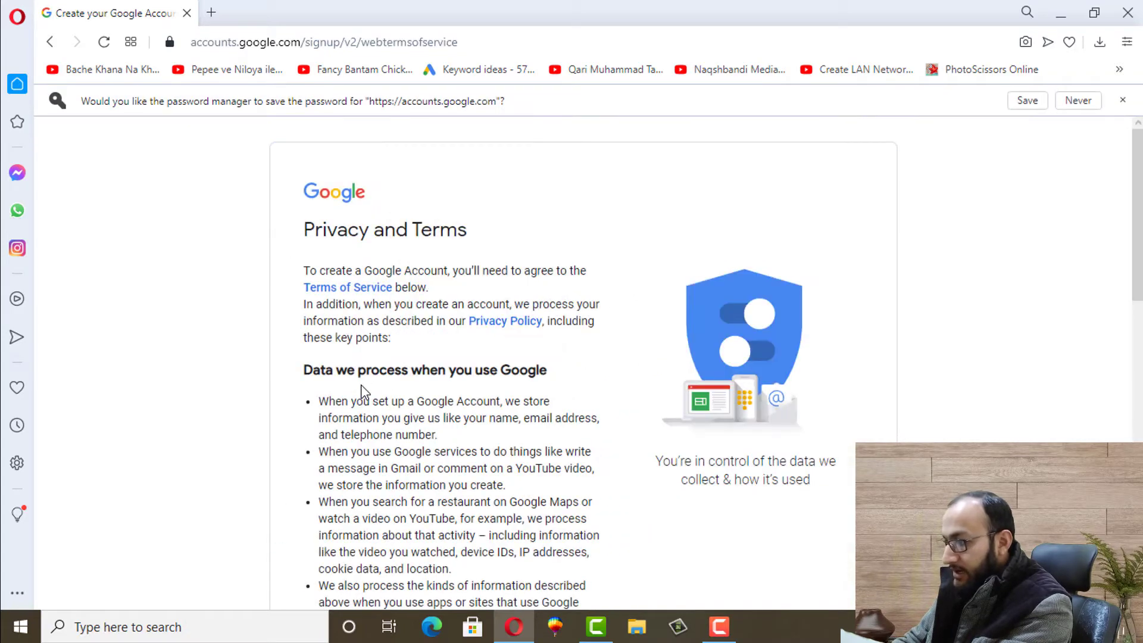
Scroll to the end of the Privacy and Terms page and agree to them
drag(1137, 238, 1138, 474)
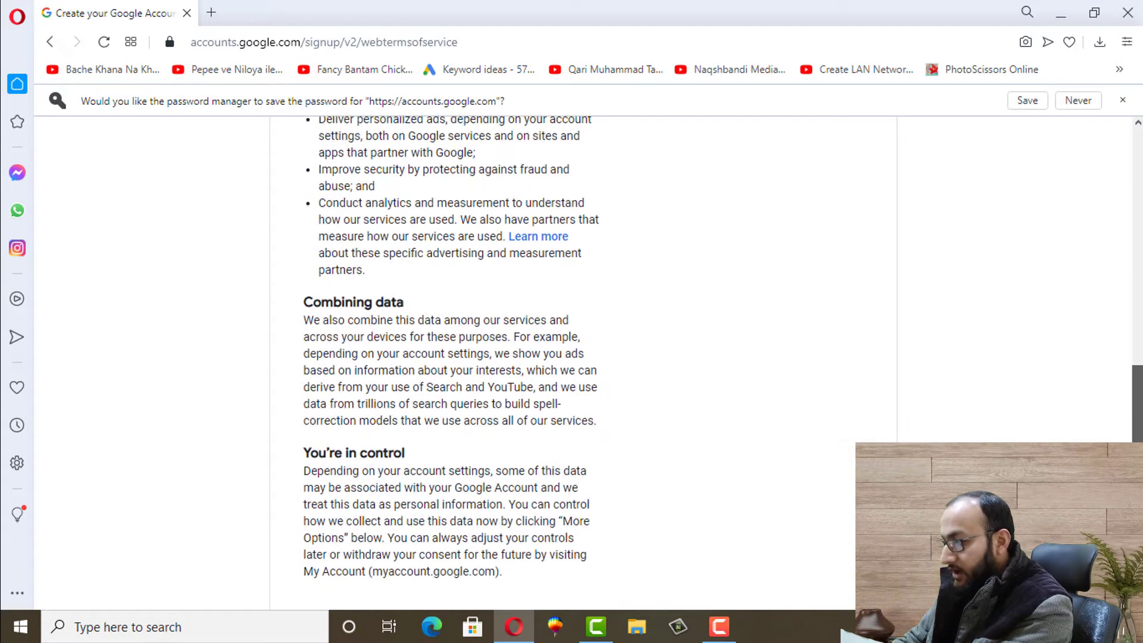
scroll(446, 357, down, 3)
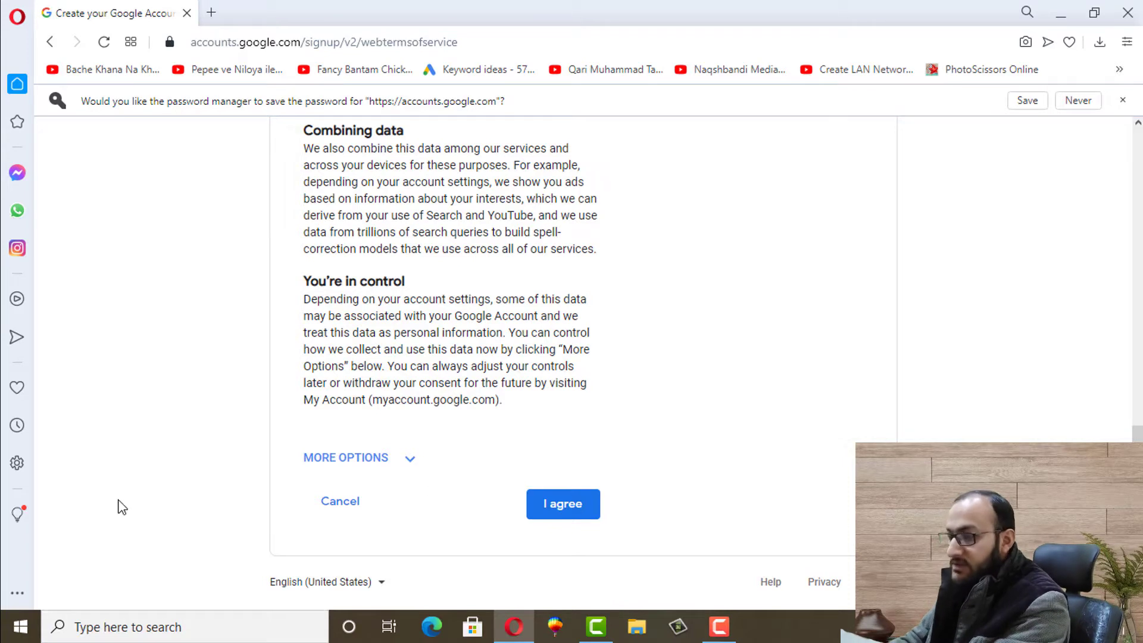
click(557, 504)
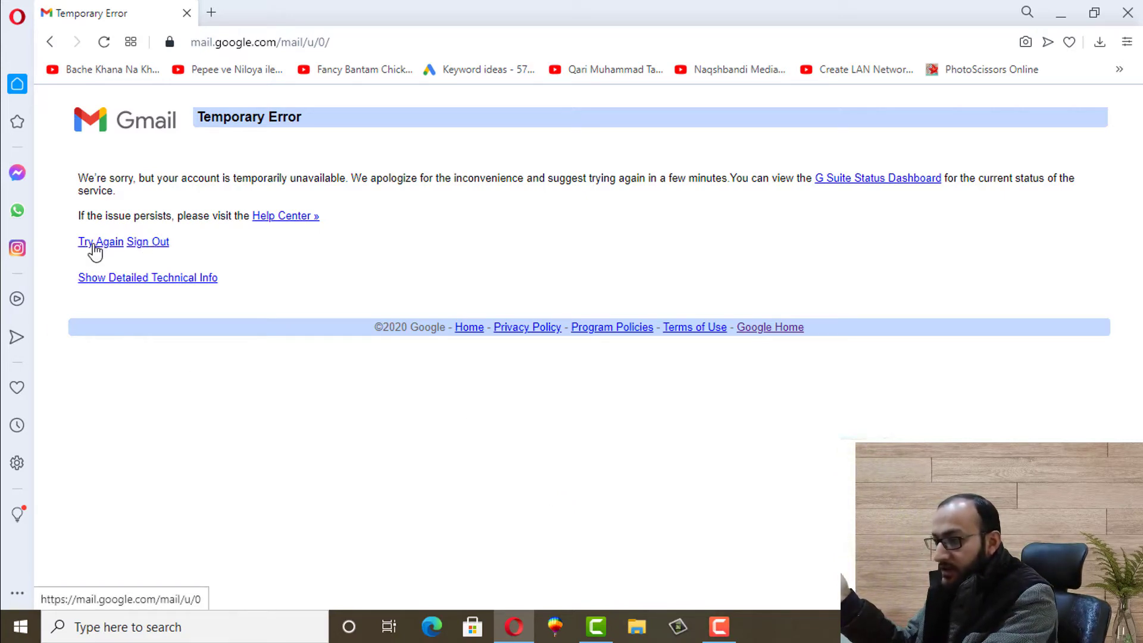
Retry the Gmail Temporary Error page, then dismiss the Google Meet popup with Got it
click(94, 250)
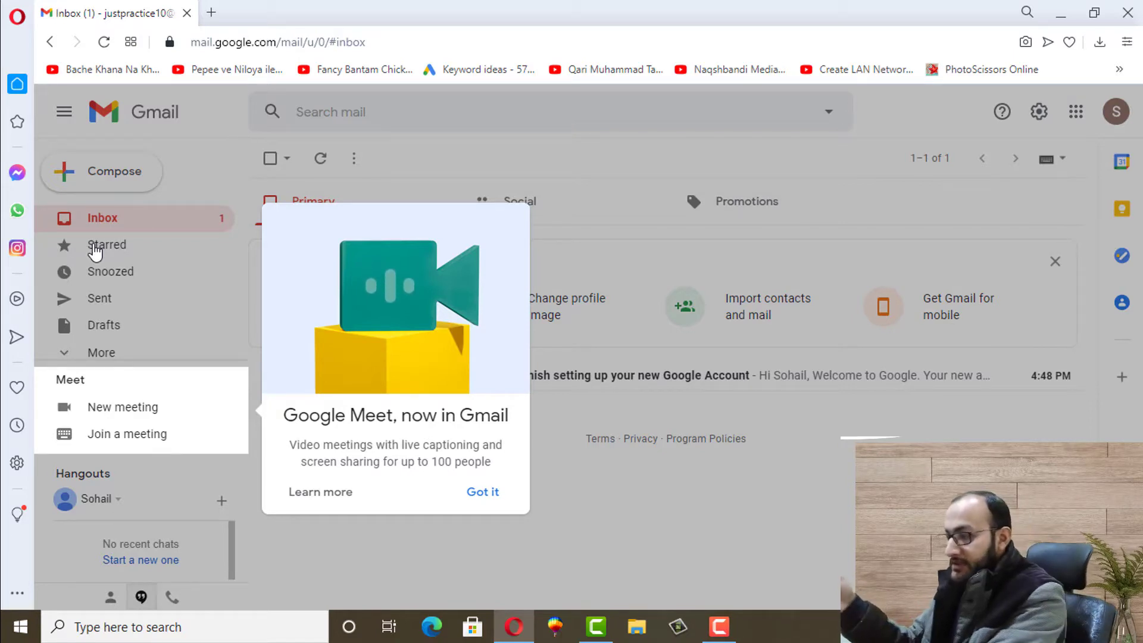
click(482, 492)
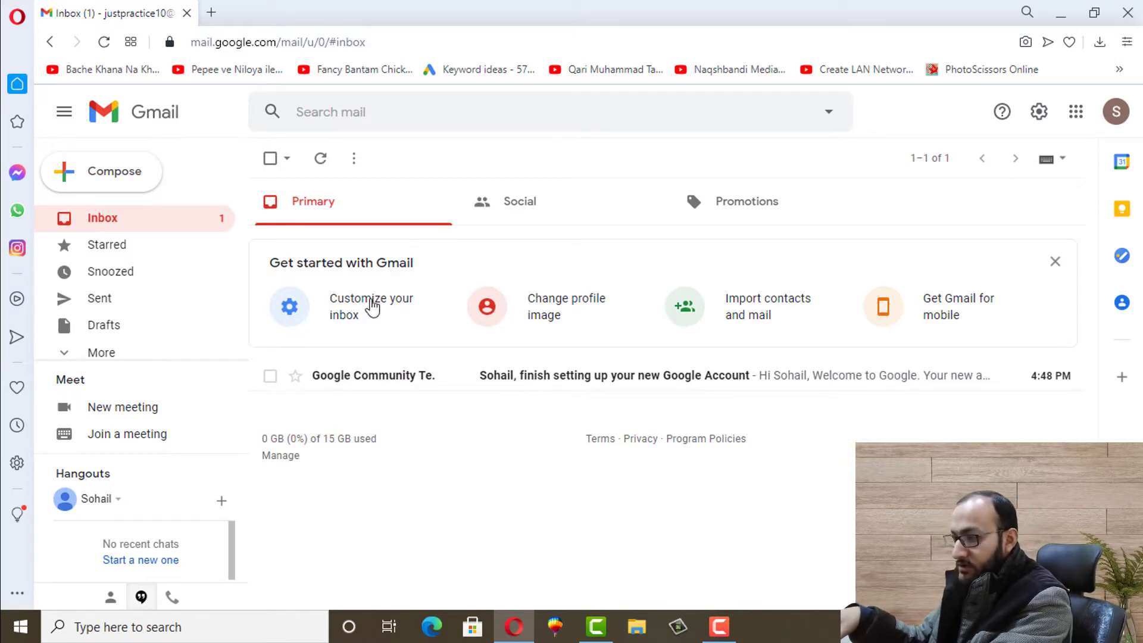
Sign the new account out of Gmail from the profile avatar's account menu
click(1115, 114)
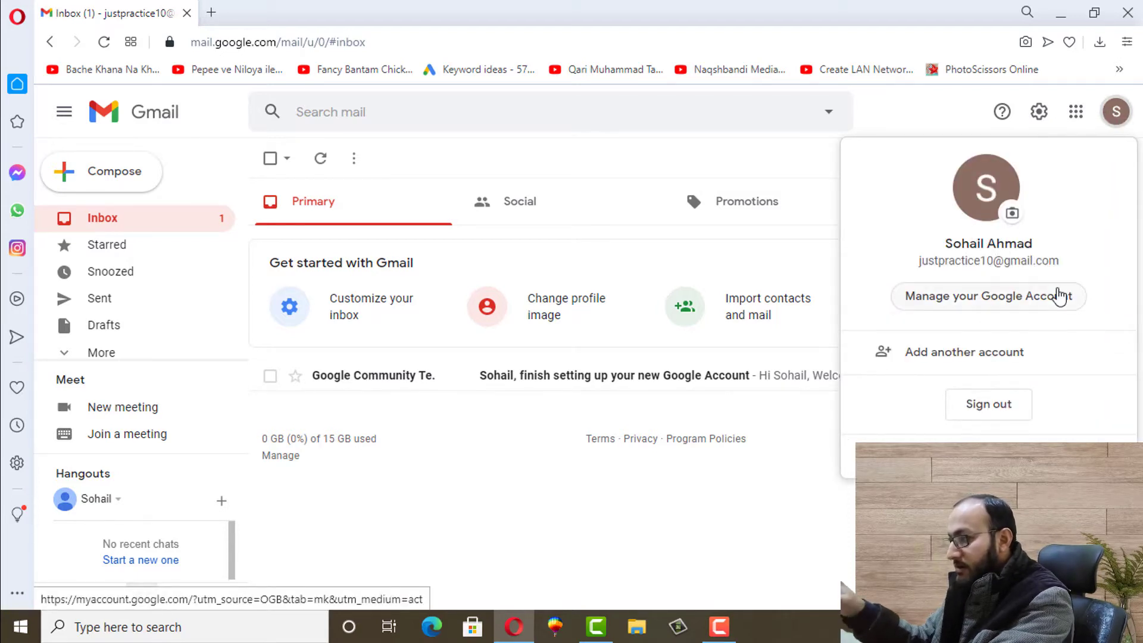
triple_click(1008, 260)
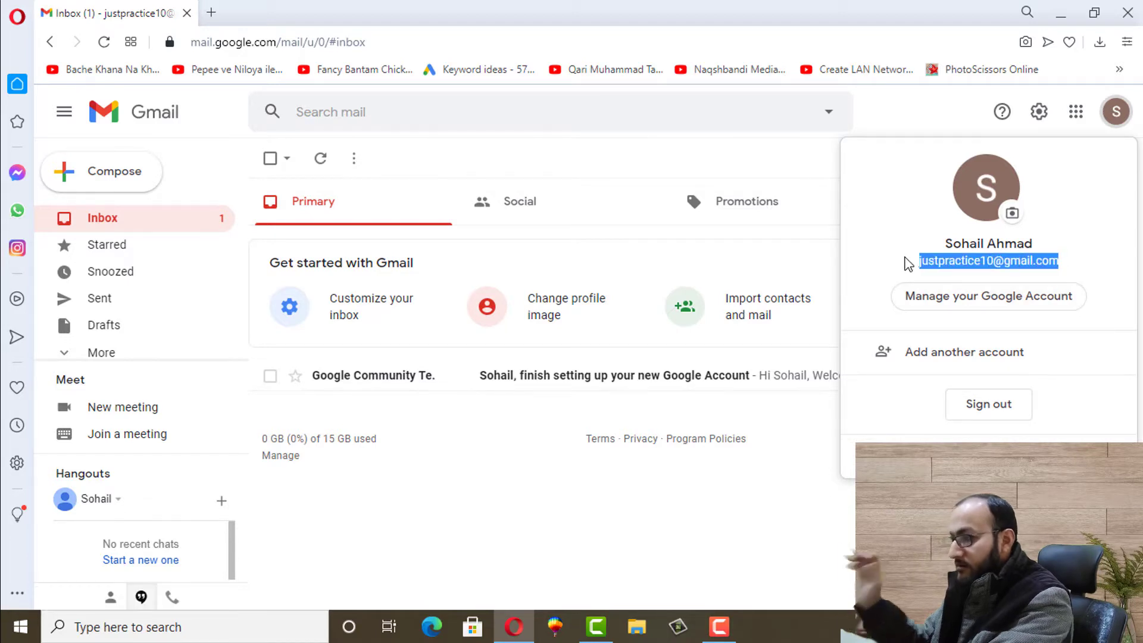
click(893, 220)
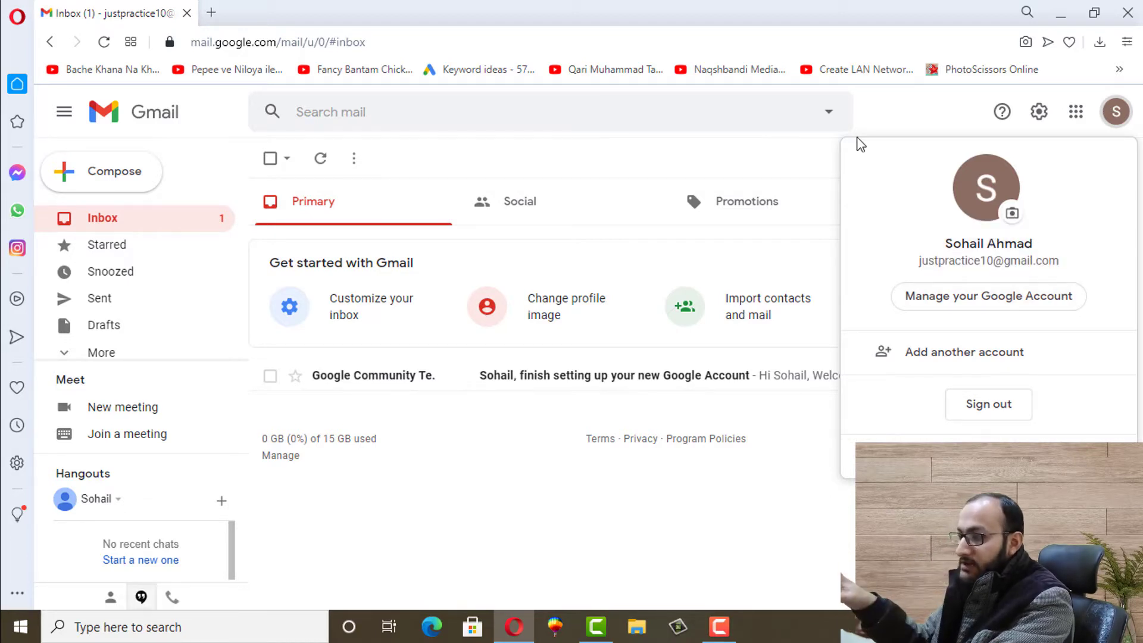
click(735, 516)
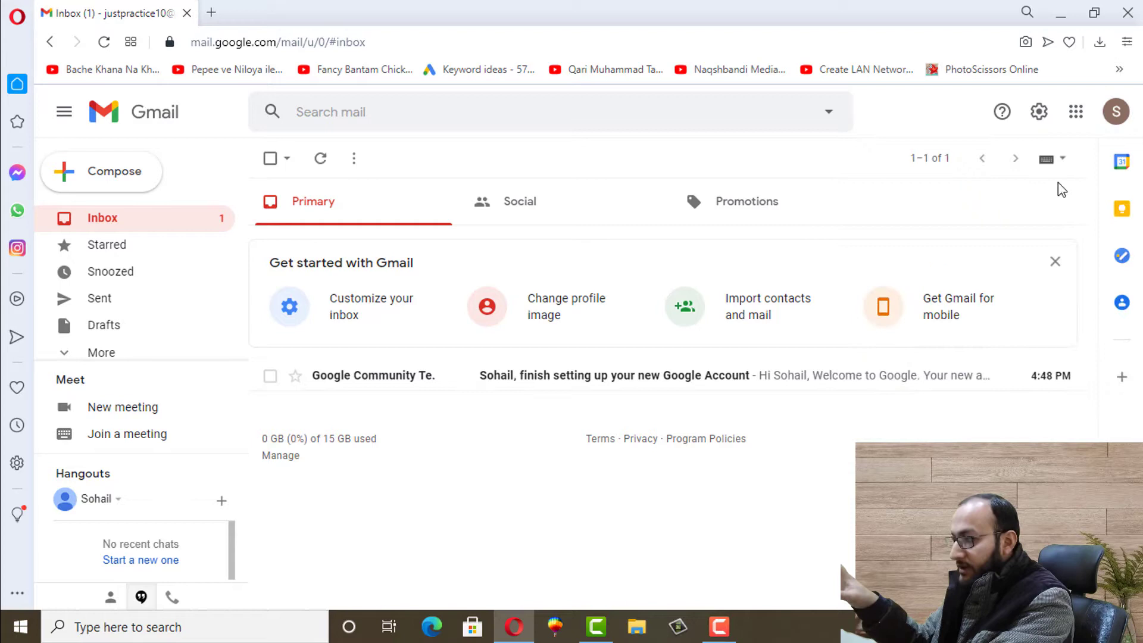
click(1112, 124)
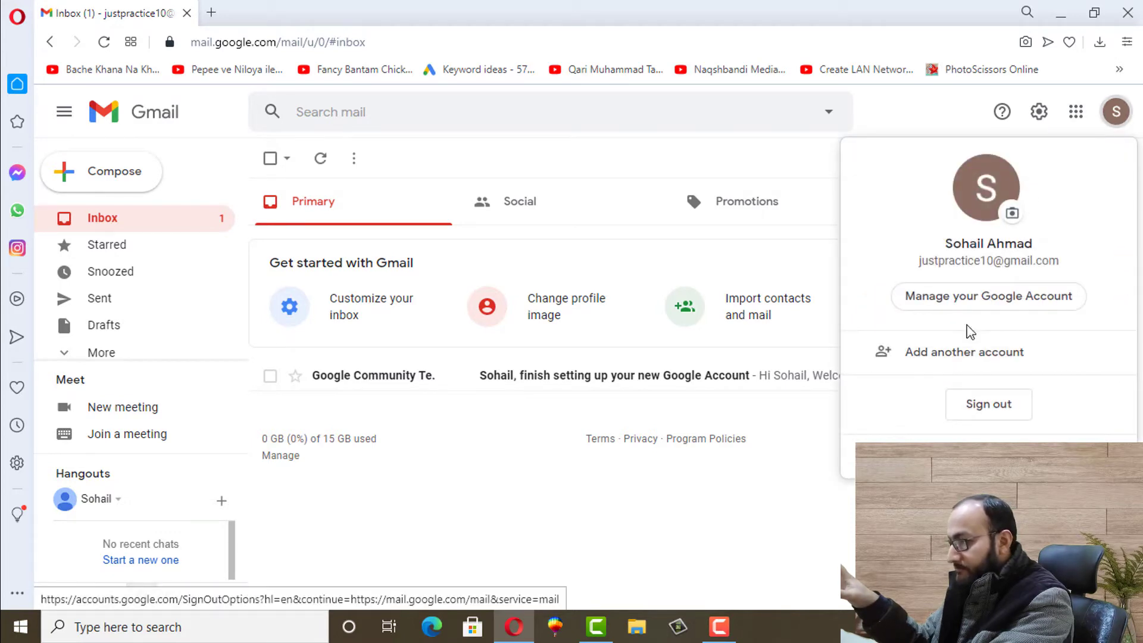
click(984, 412)
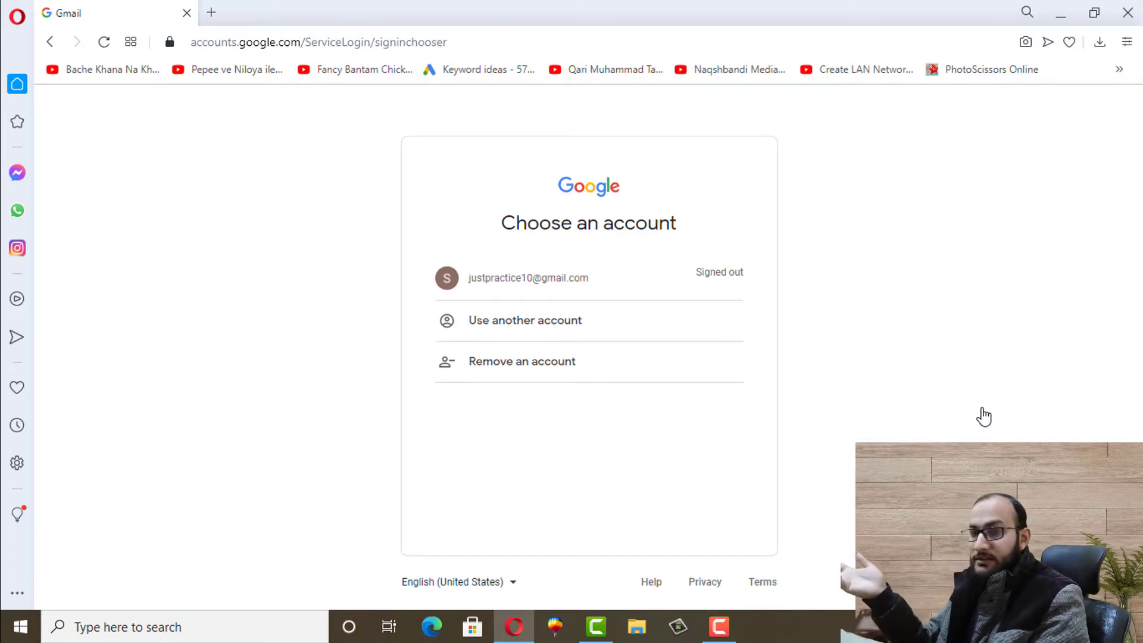
Load google.com in a new tab and open Gmail's saved-account chooser
click(212, 13)
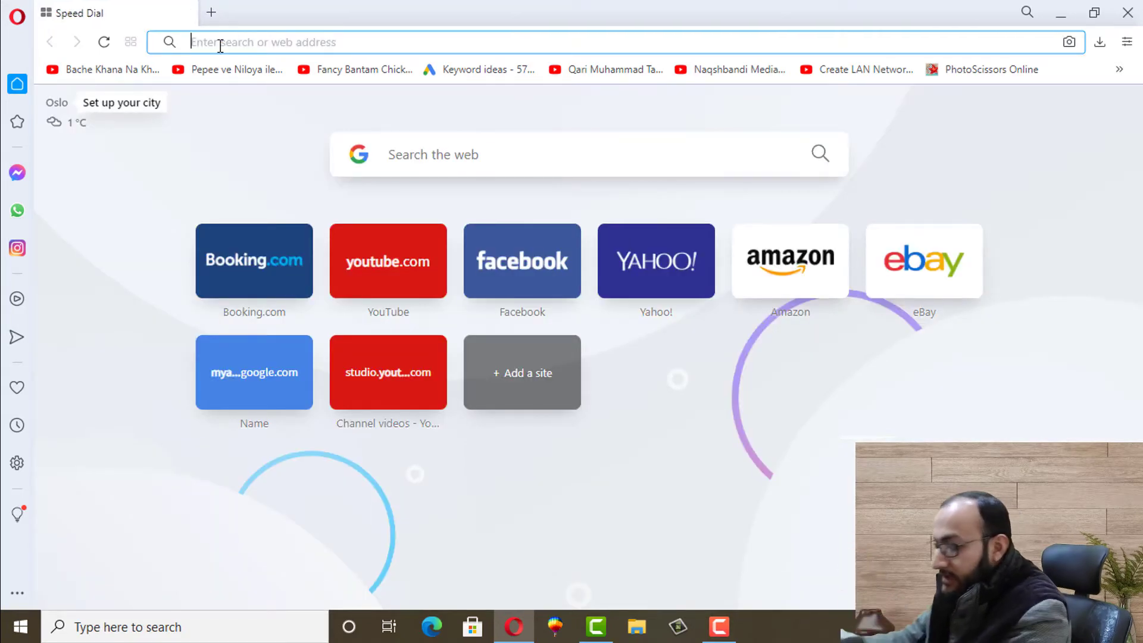
text(google.com)
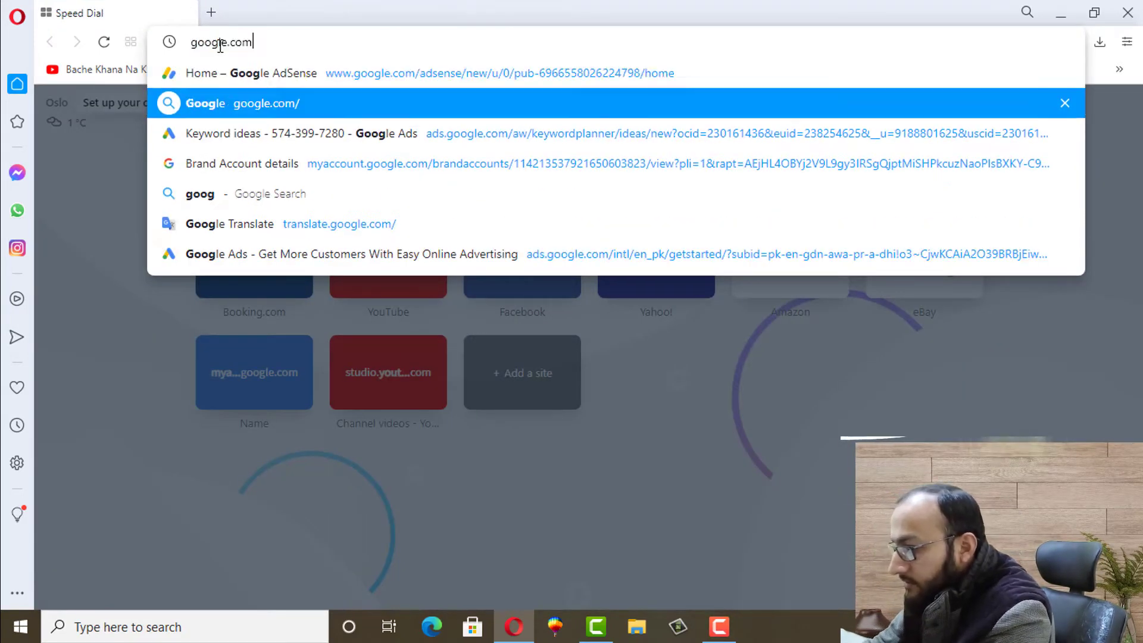
key(Return)
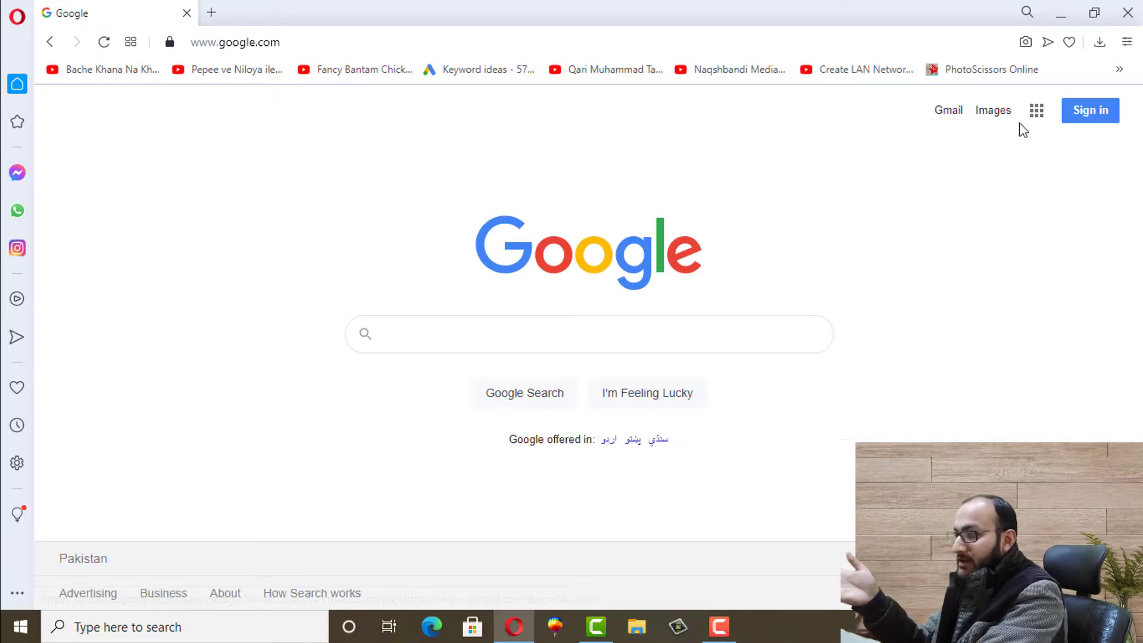
click(953, 113)
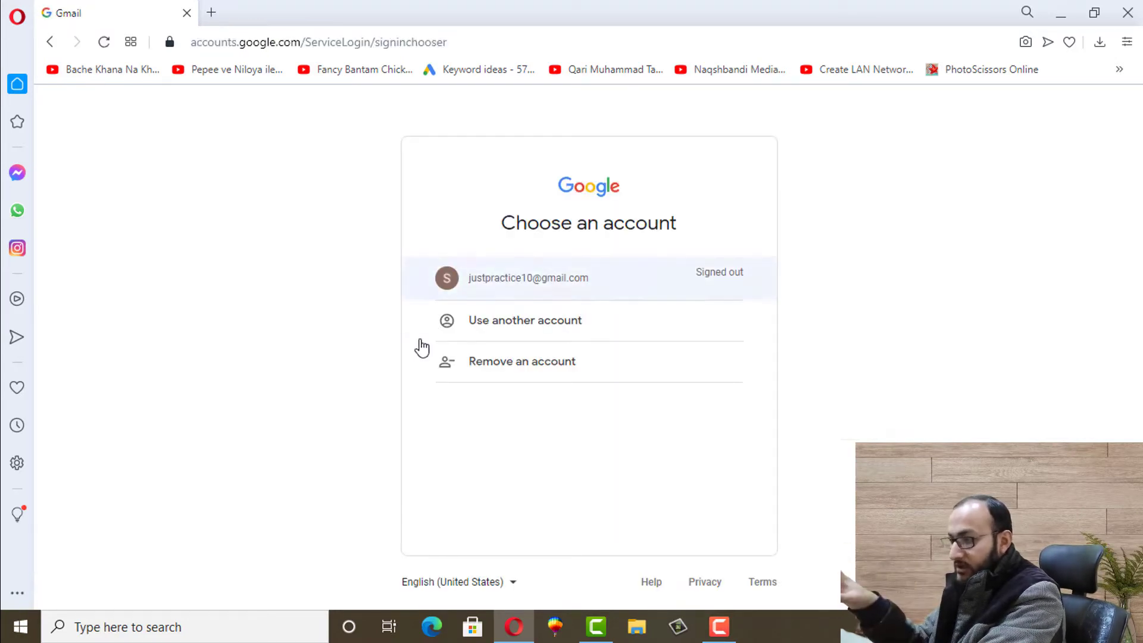
click(531, 375)
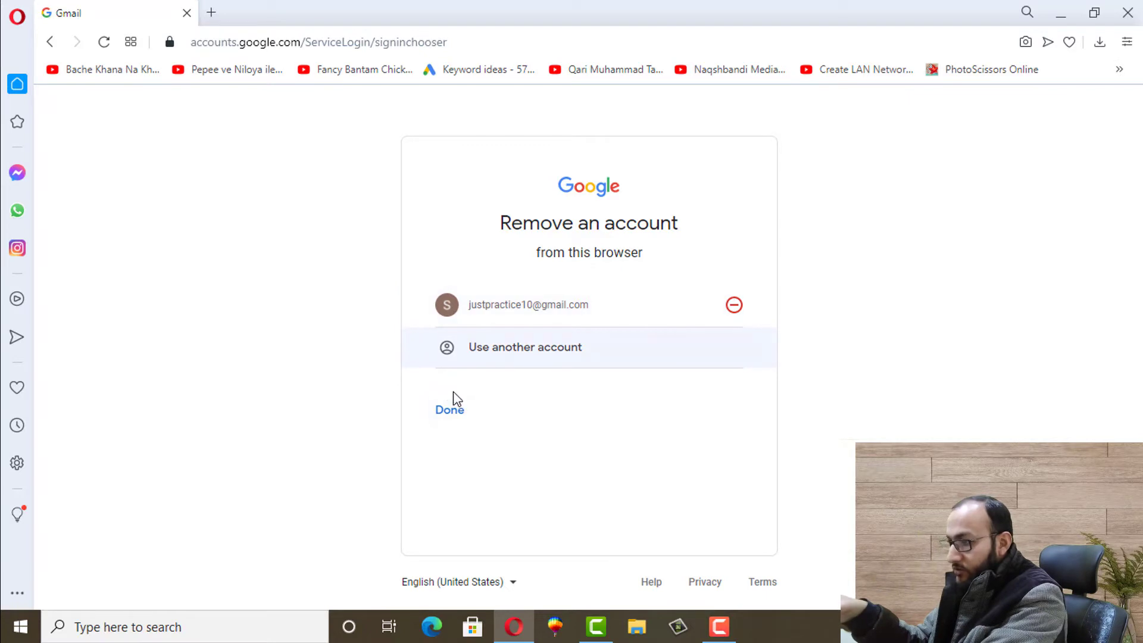
click(49, 43)
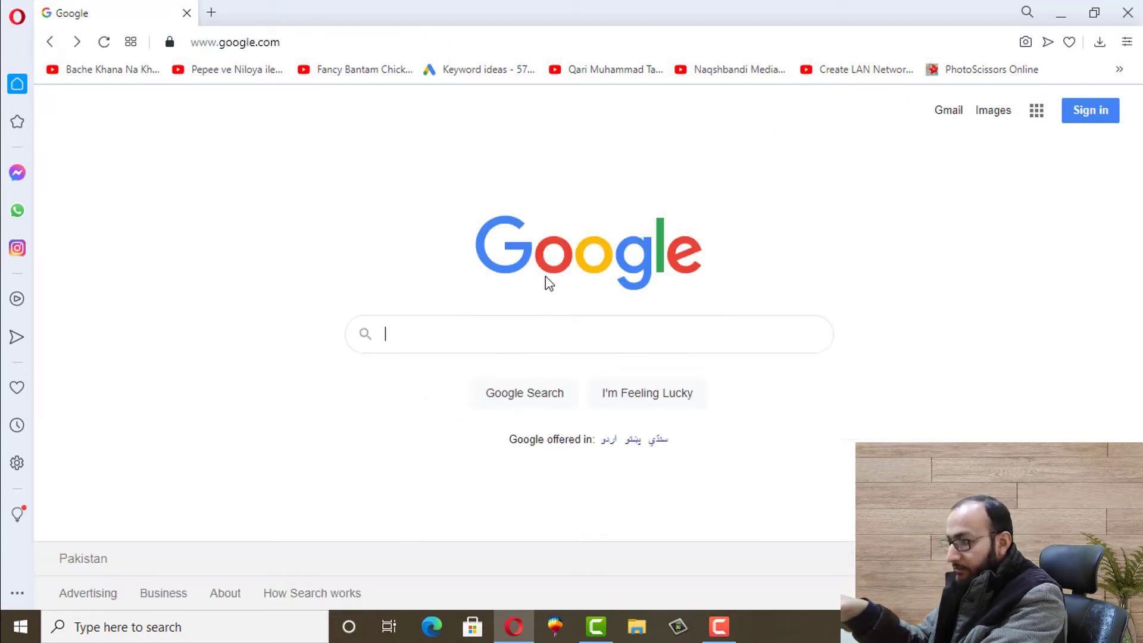
click(948, 113)
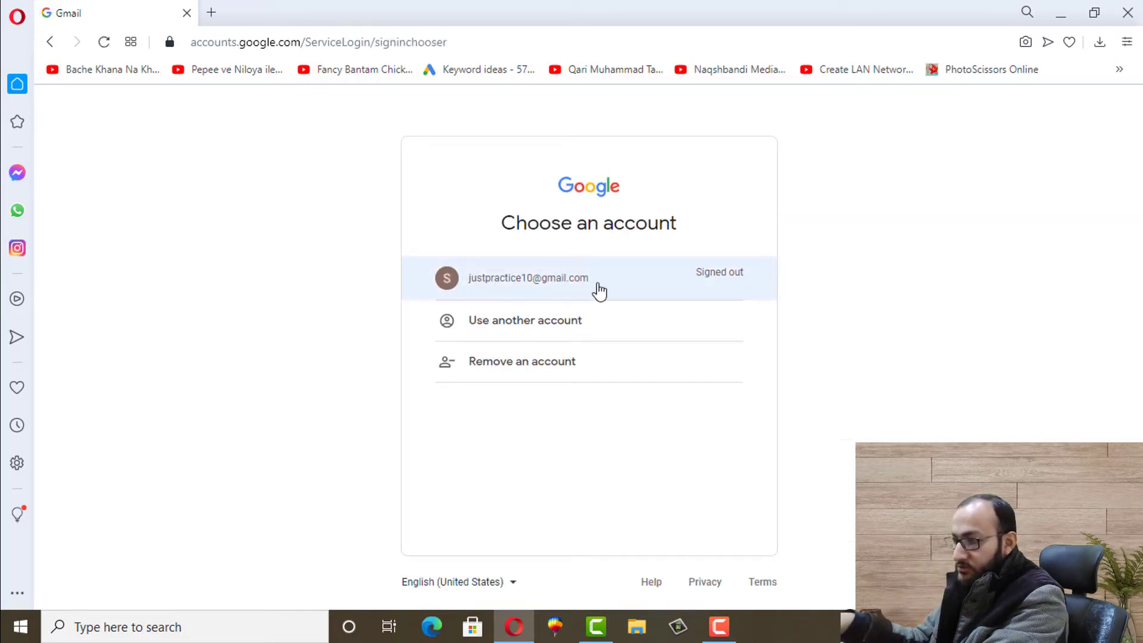
click(568, 290)
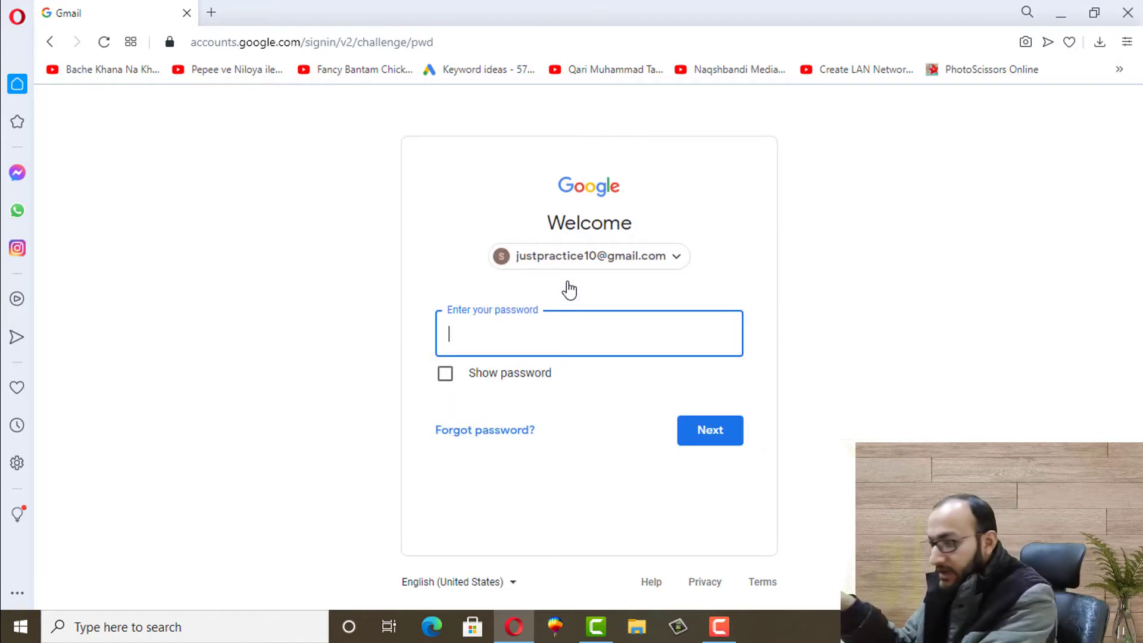
click(51, 43)
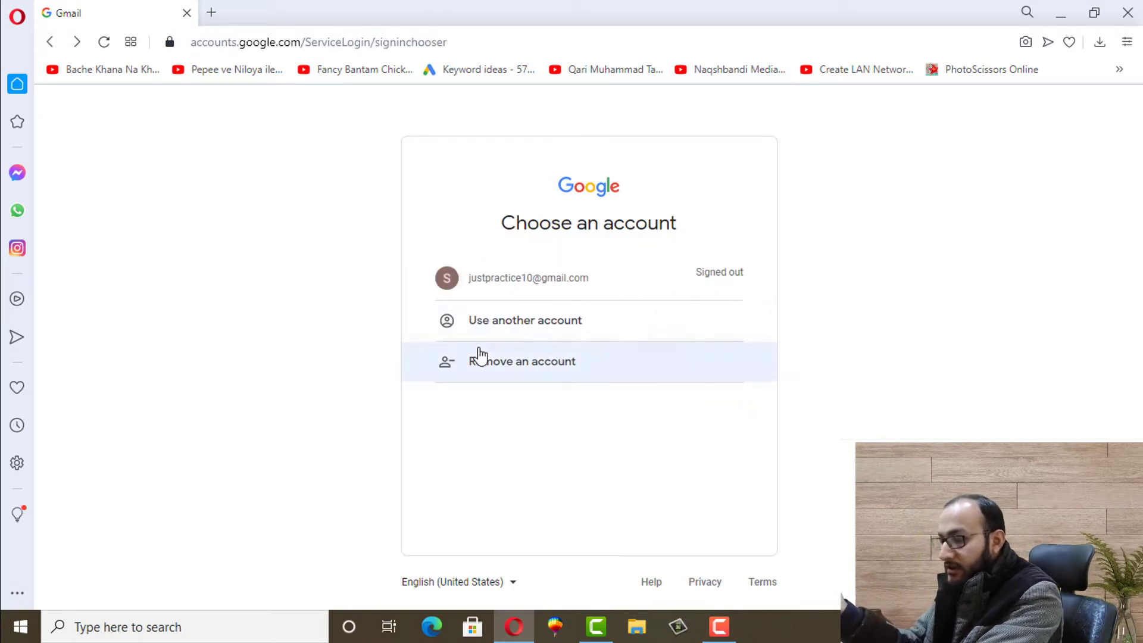
click(507, 325)
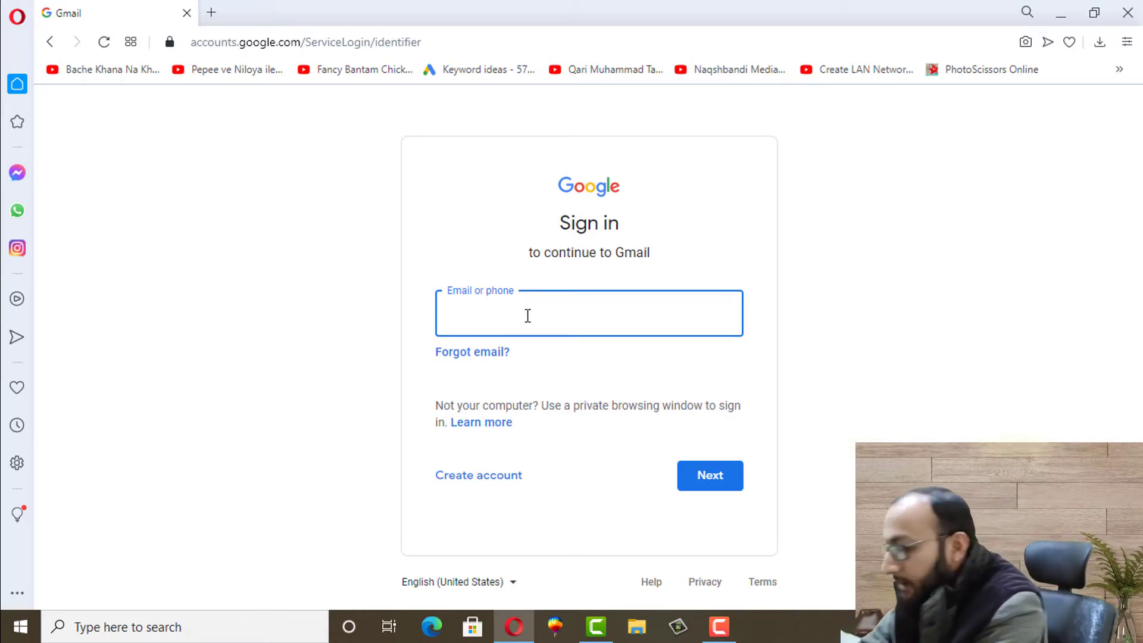
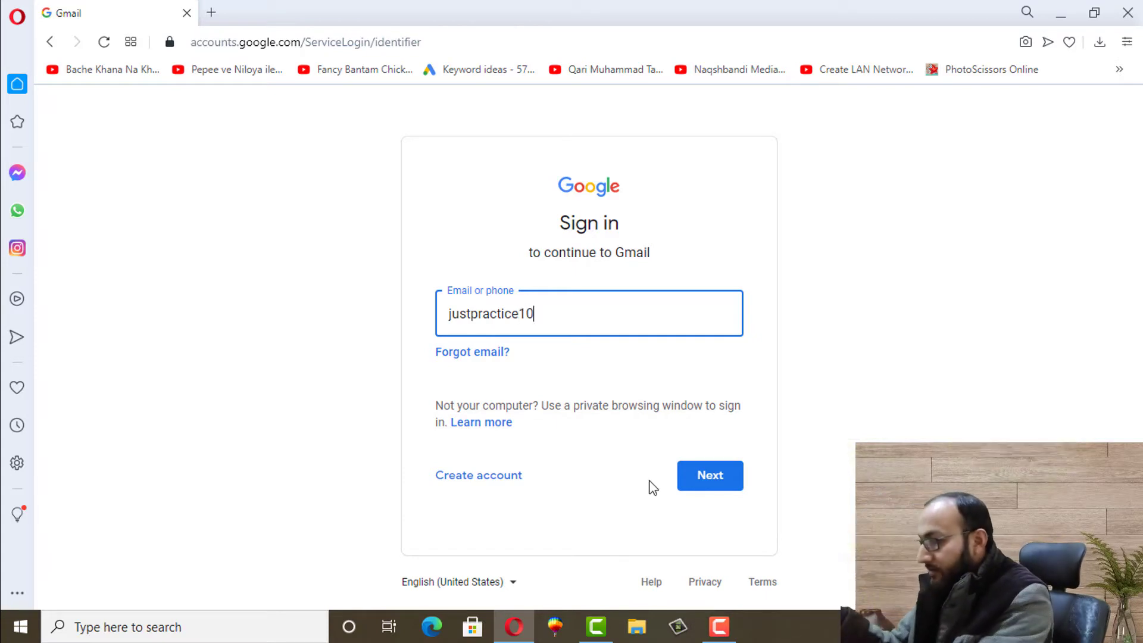
Enter the practice account's email address, correcting the typo, then submit its password
click(699, 480)
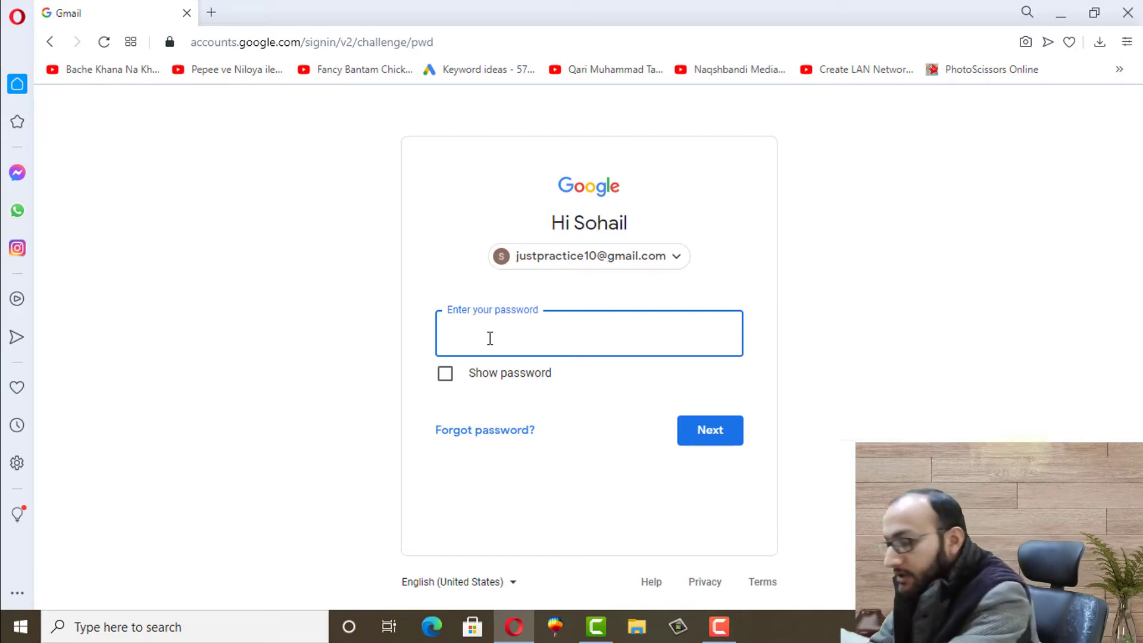
text(********)
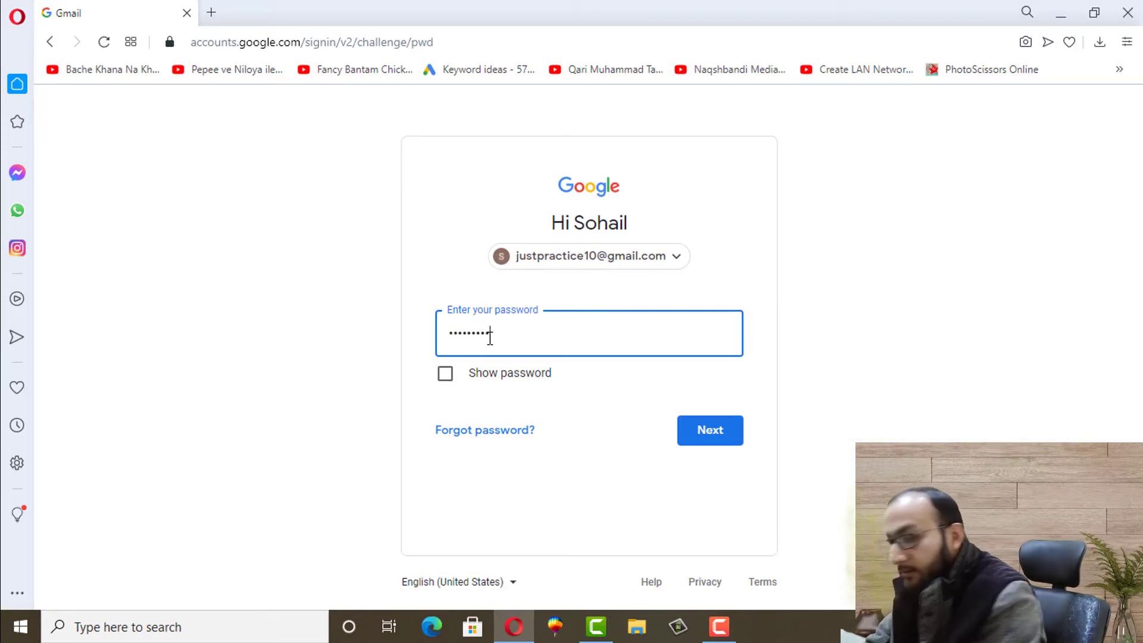
text(*)
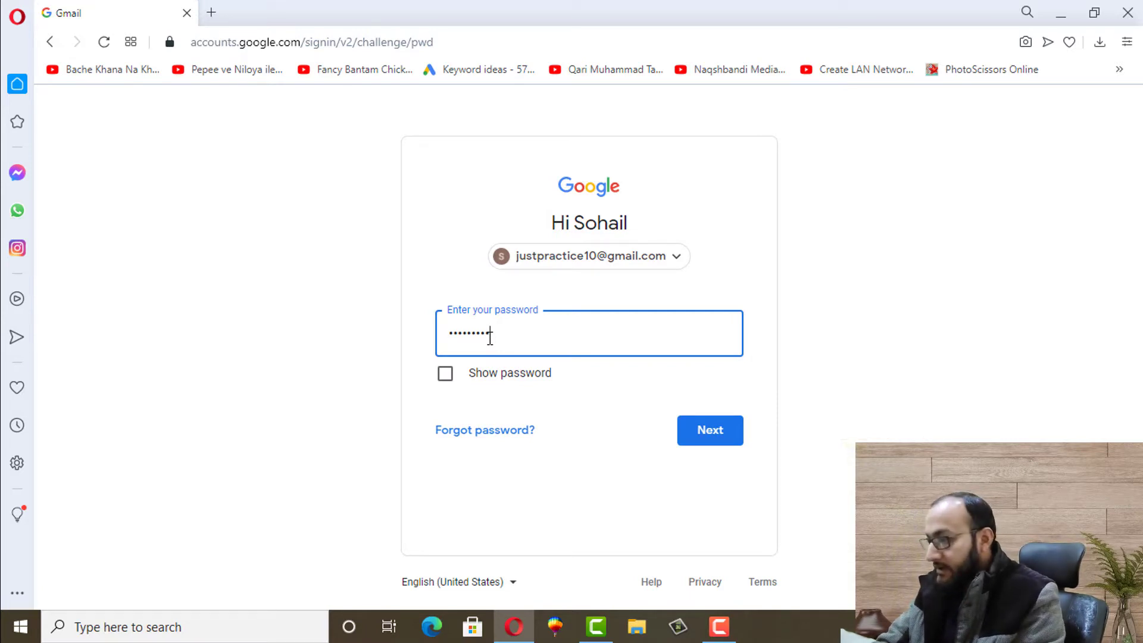
key(Return)
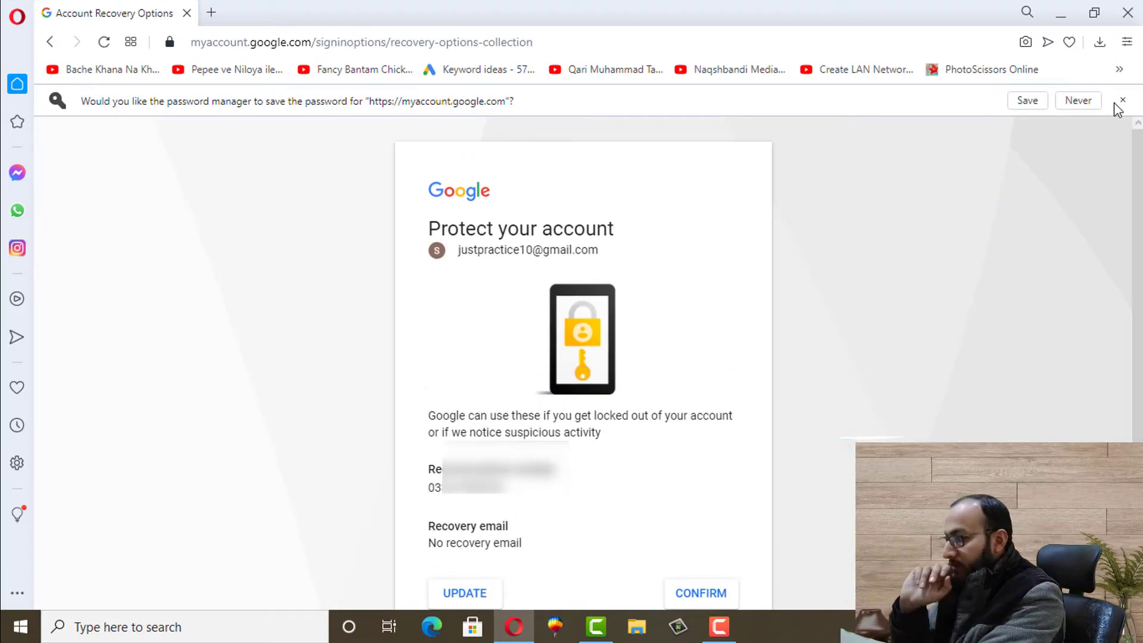
Decline saving the password and confirm the recovery details on Protect your account
click(1122, 100)
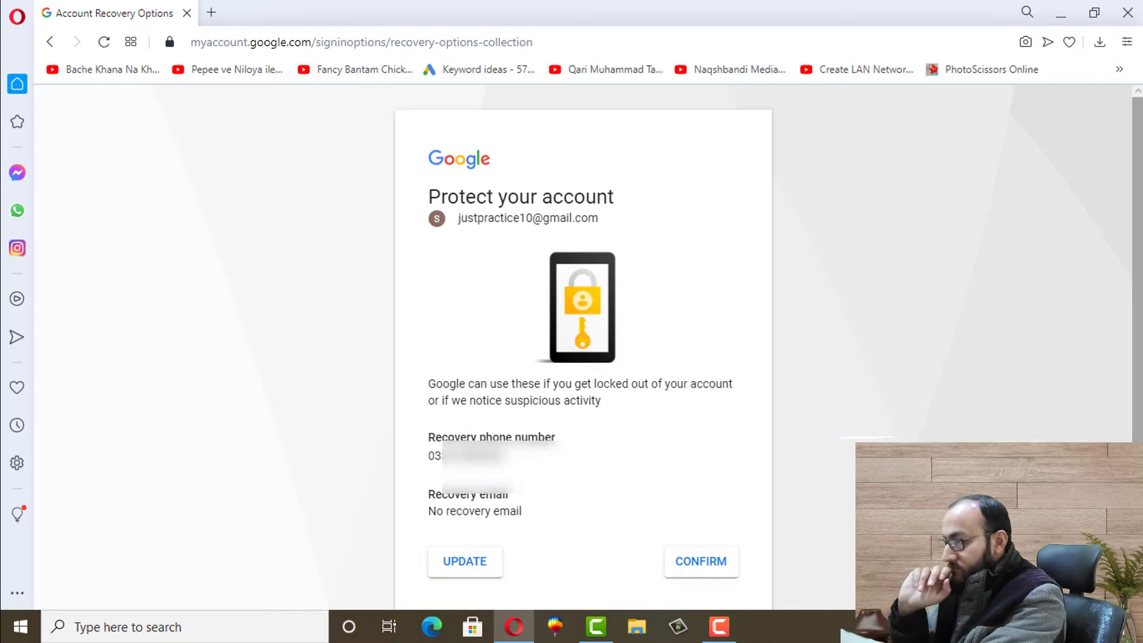
scroll(1106, 387, down, 1)
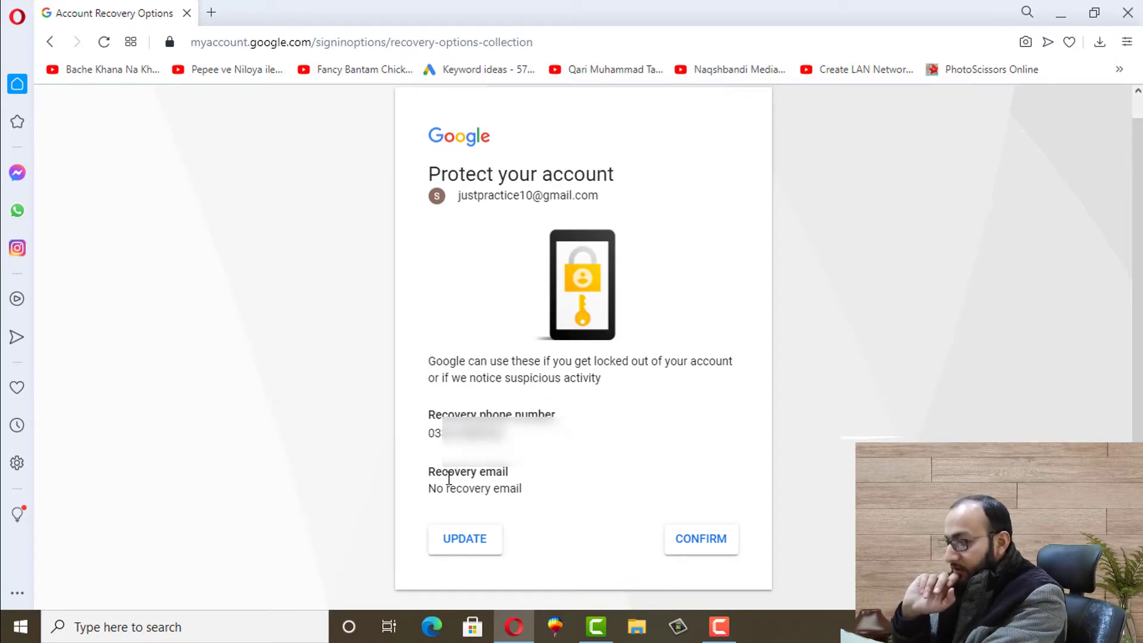
click(695, 540)
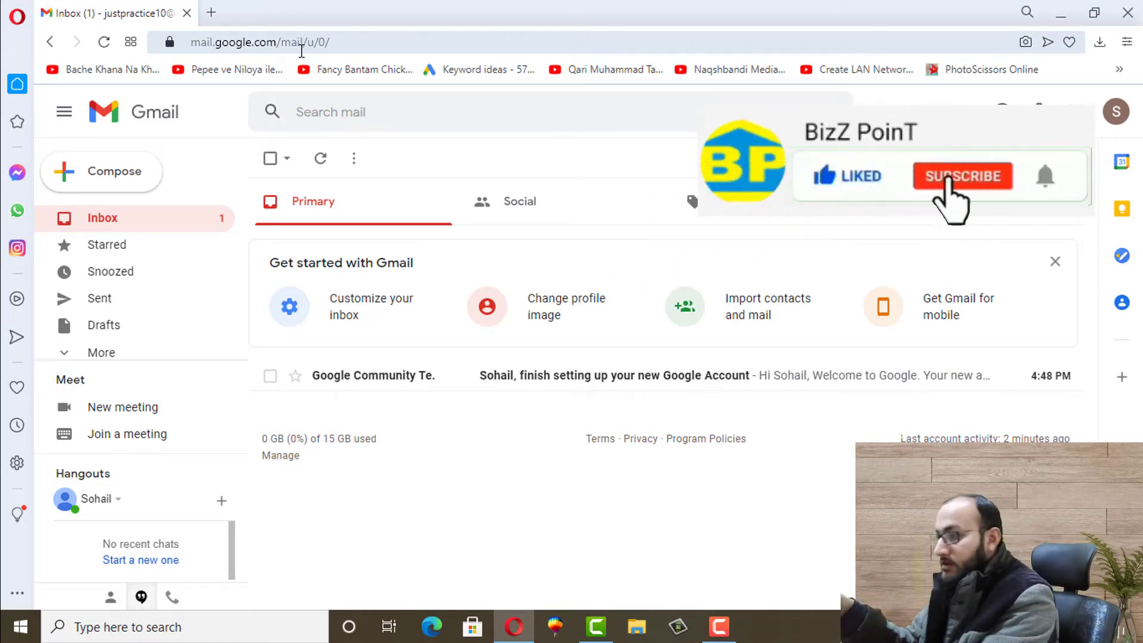
Load youtube.com in a new tab, sign in with the practice account, and show its account menu
click(213, 13)
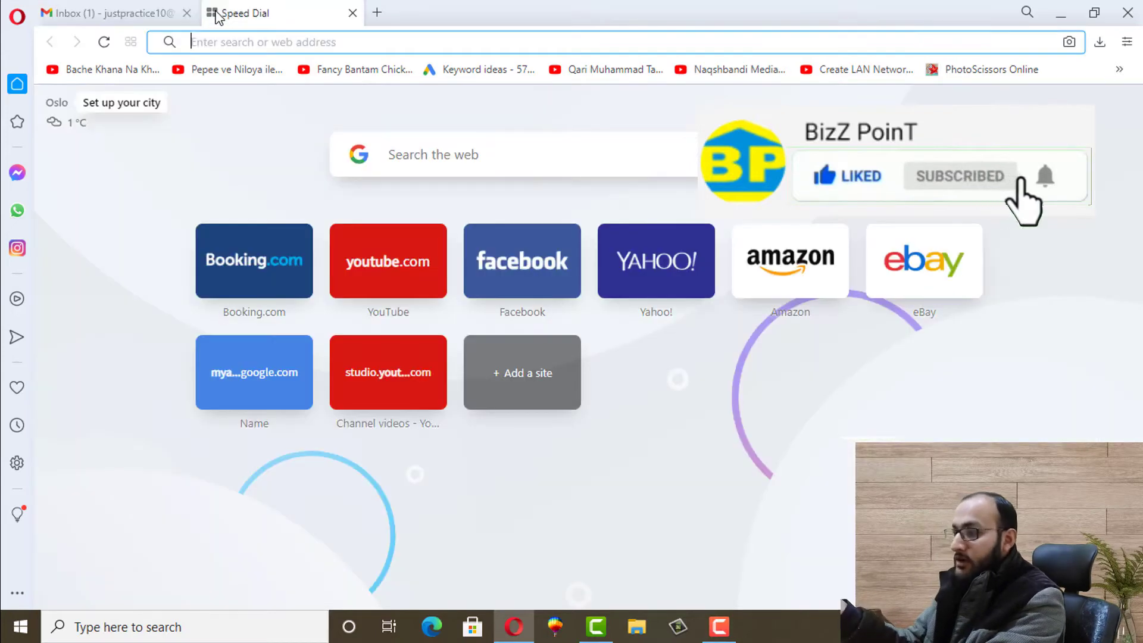
text(youtube.com)
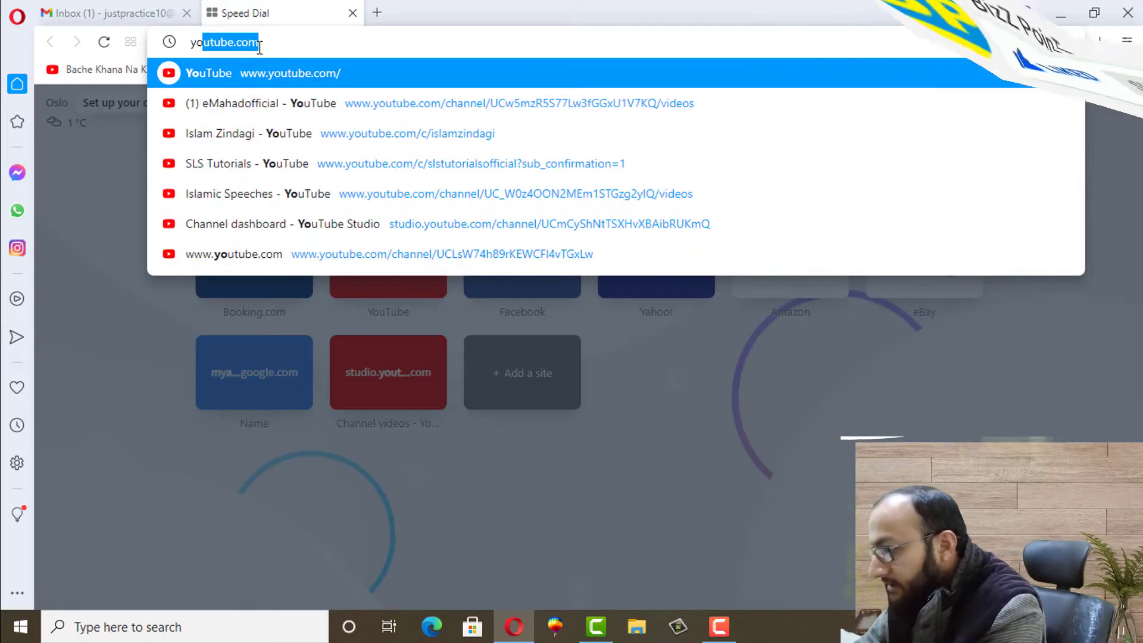
key(Return)
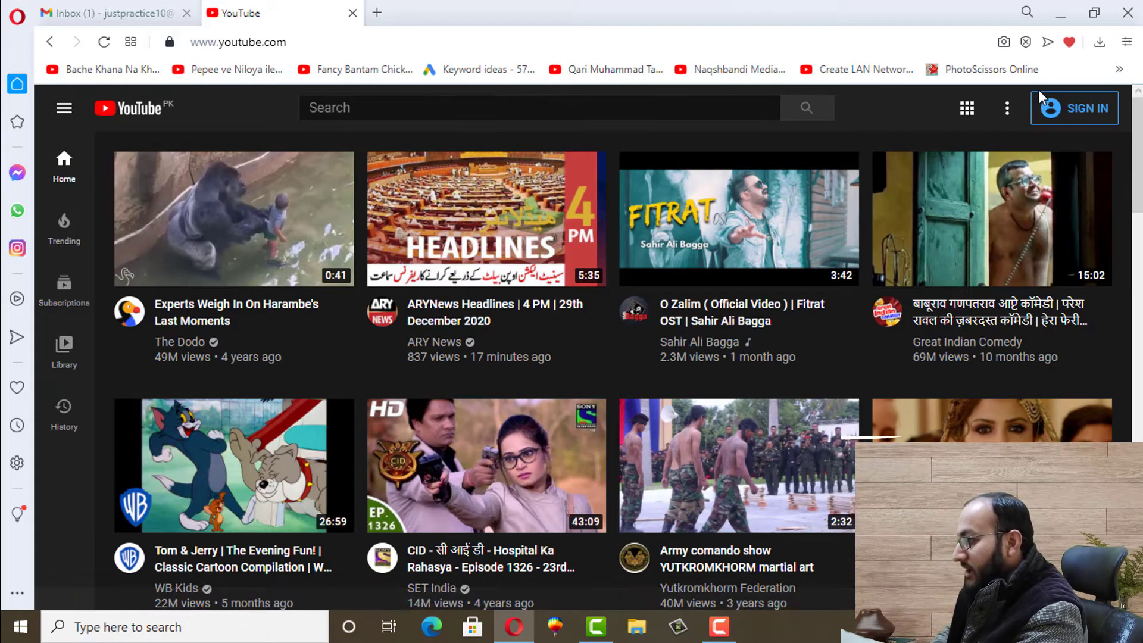
click(1075, 119)
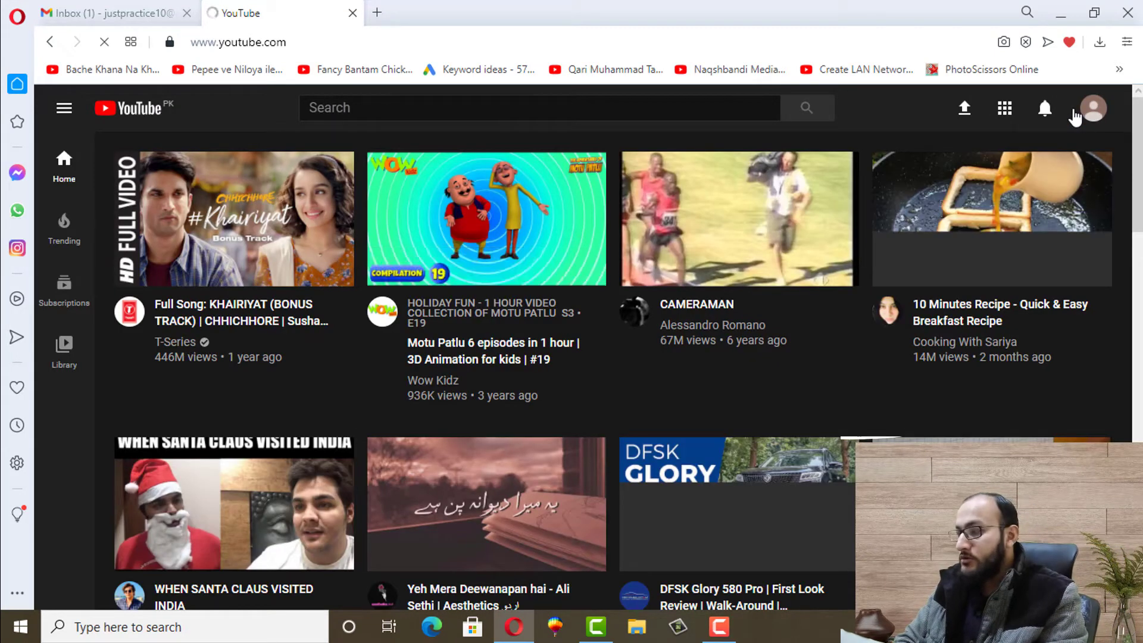
click(136, 12)
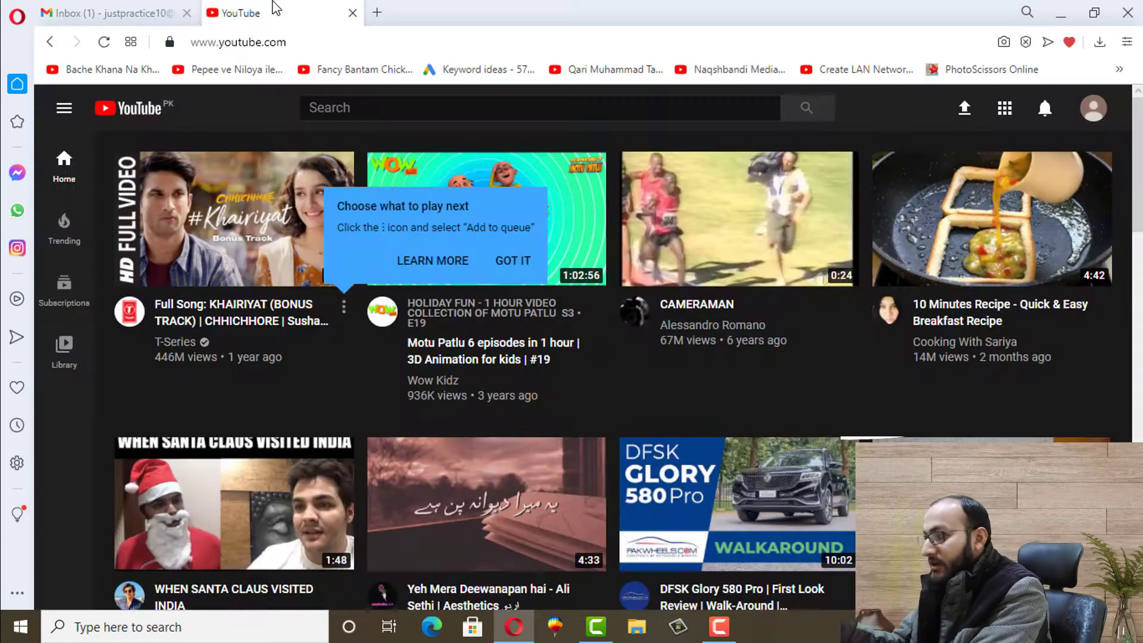
click(274, 12)
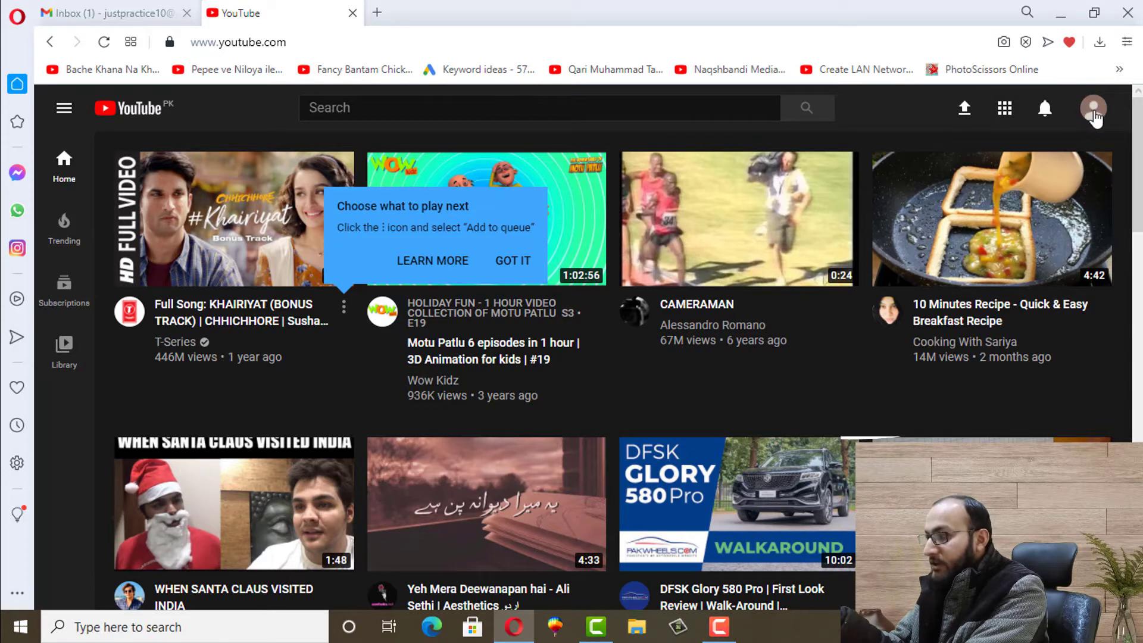
click(1097, 113)
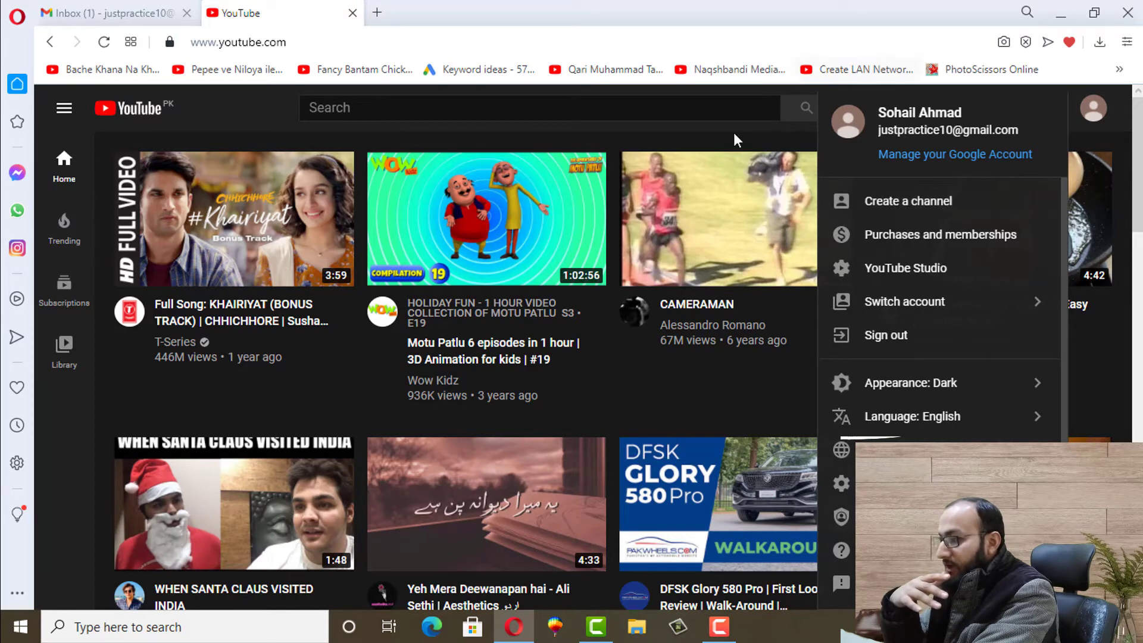
click(669, 132)
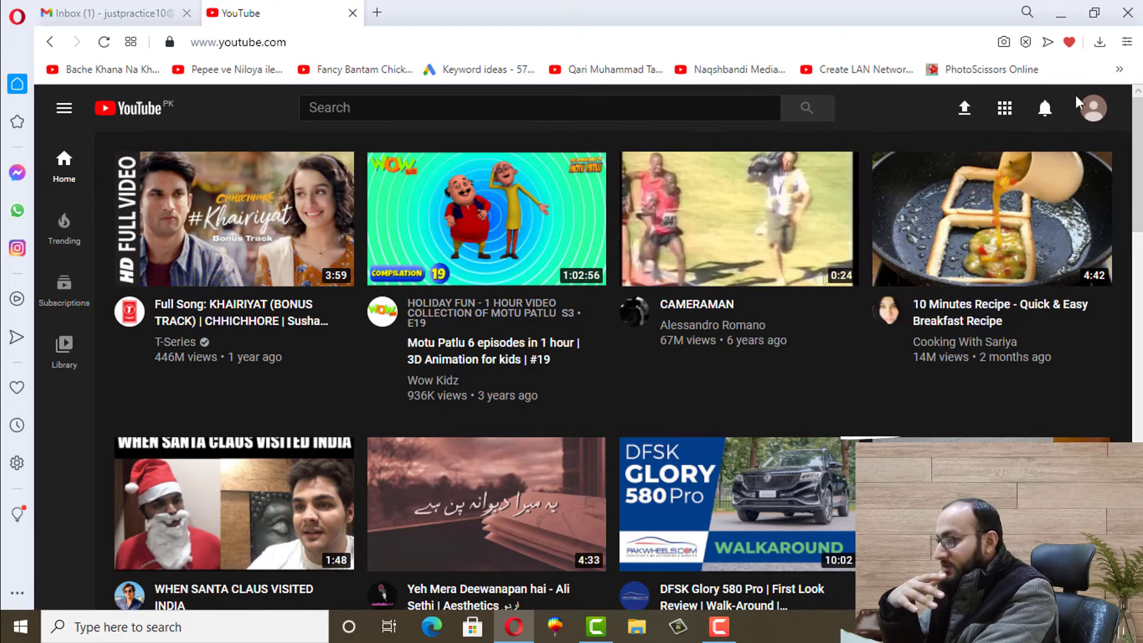
click(1092, 109)
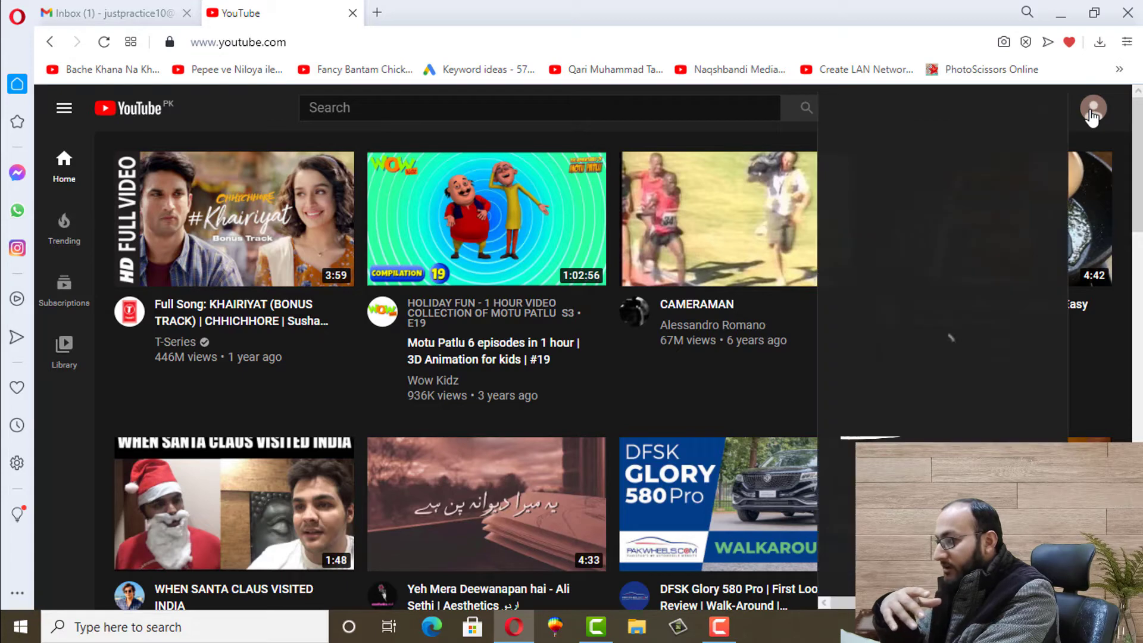
Choose Create a channel, then Get Started, then the 'Use a custom name' option
click(916, 204)
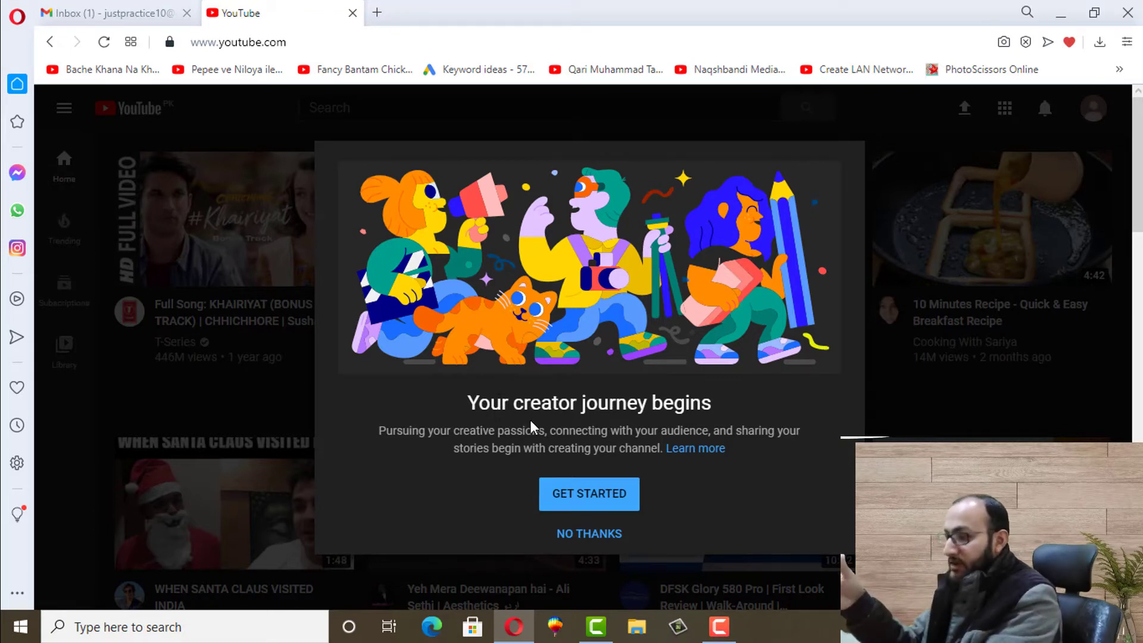
click(590, 507)
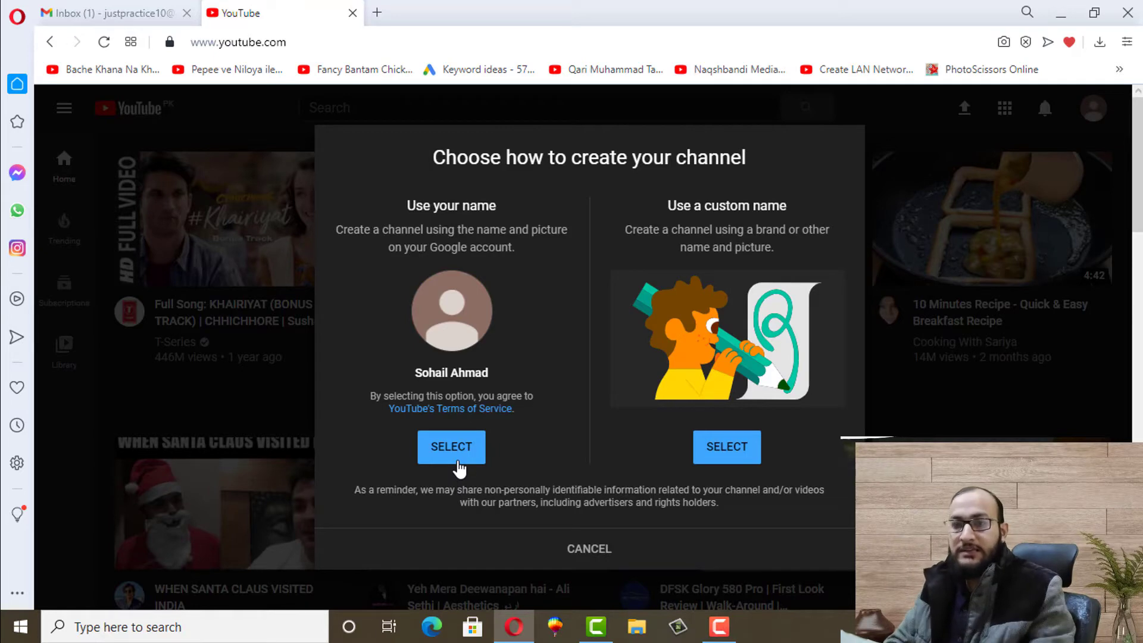
click(741, 460)
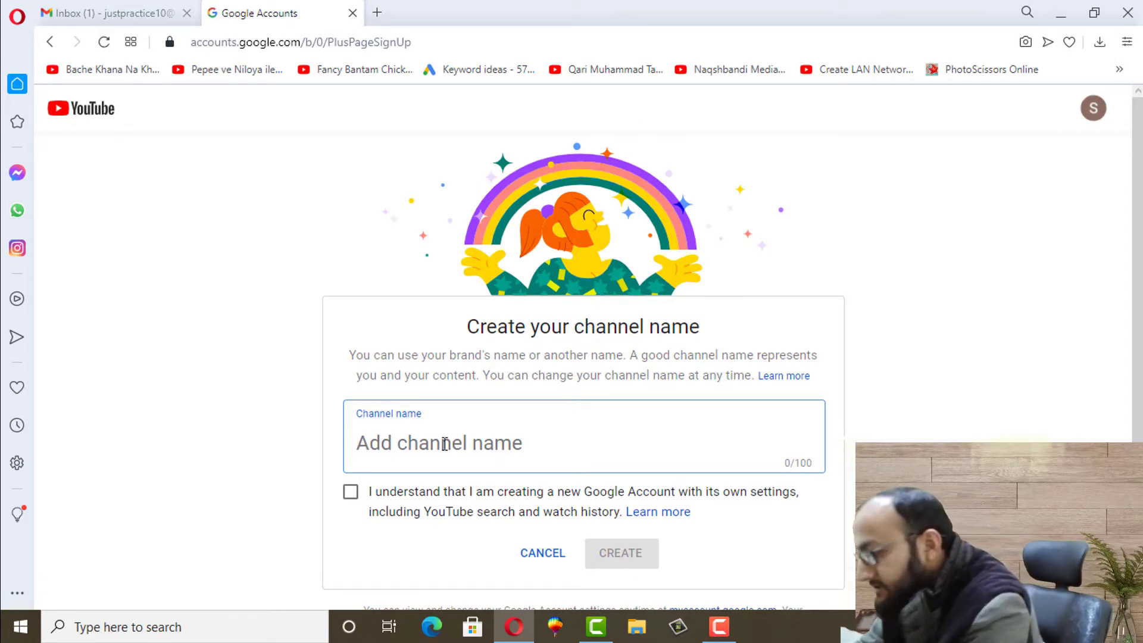
Name the channel 'Just Practice', tick the acknowledgement checkbox, and create it
text(Just )
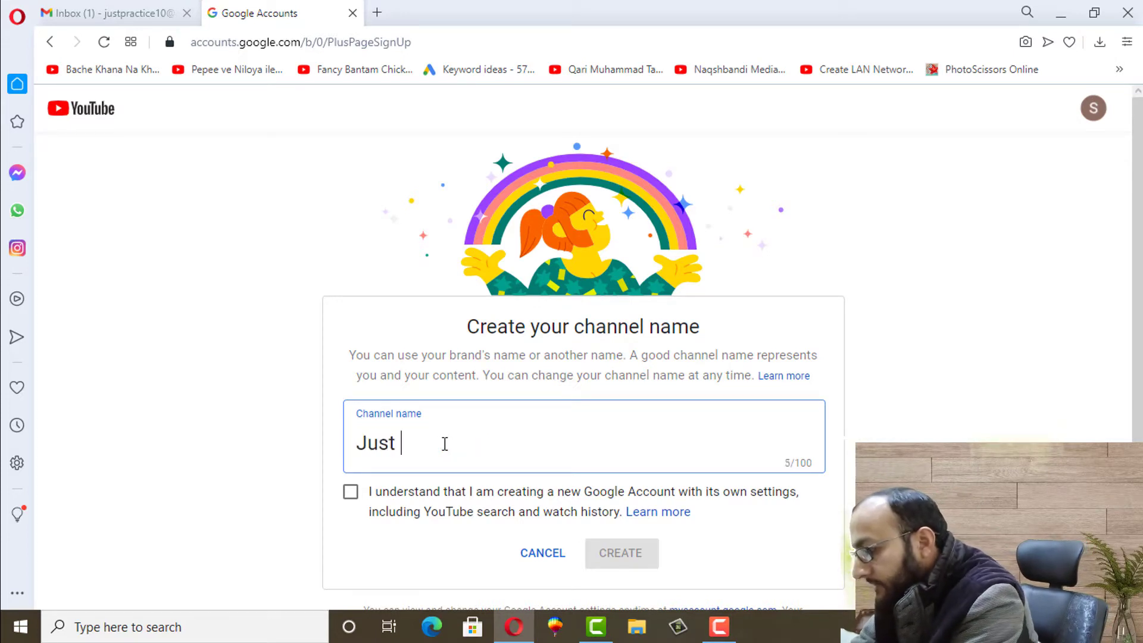
text(Practiv)
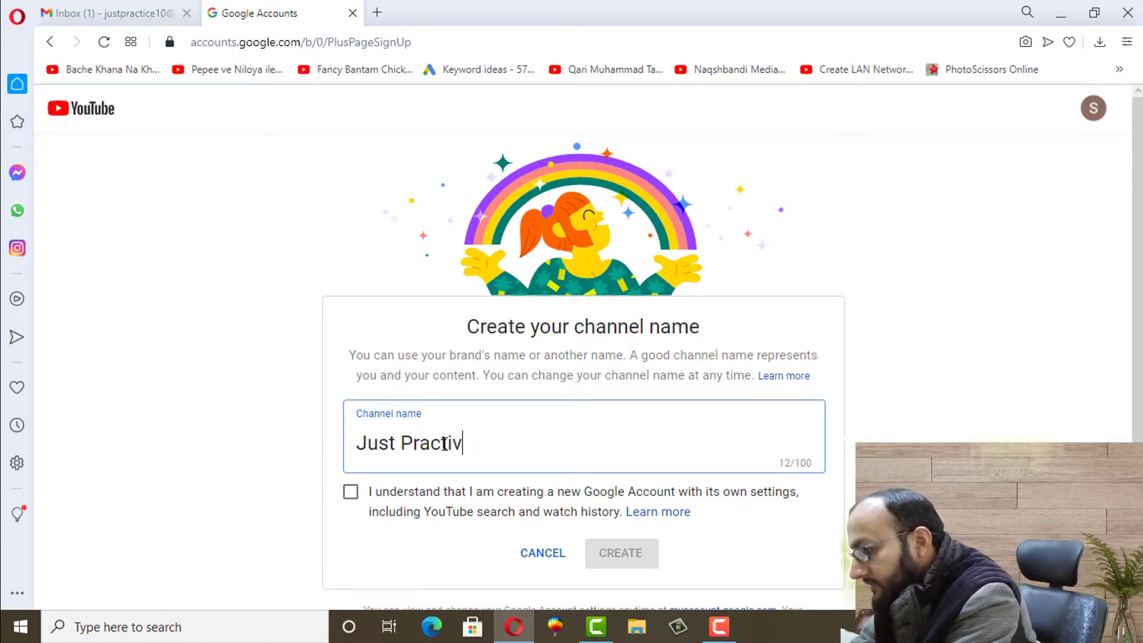
key(BackSpace)
key(BackSpace)
text(ice)
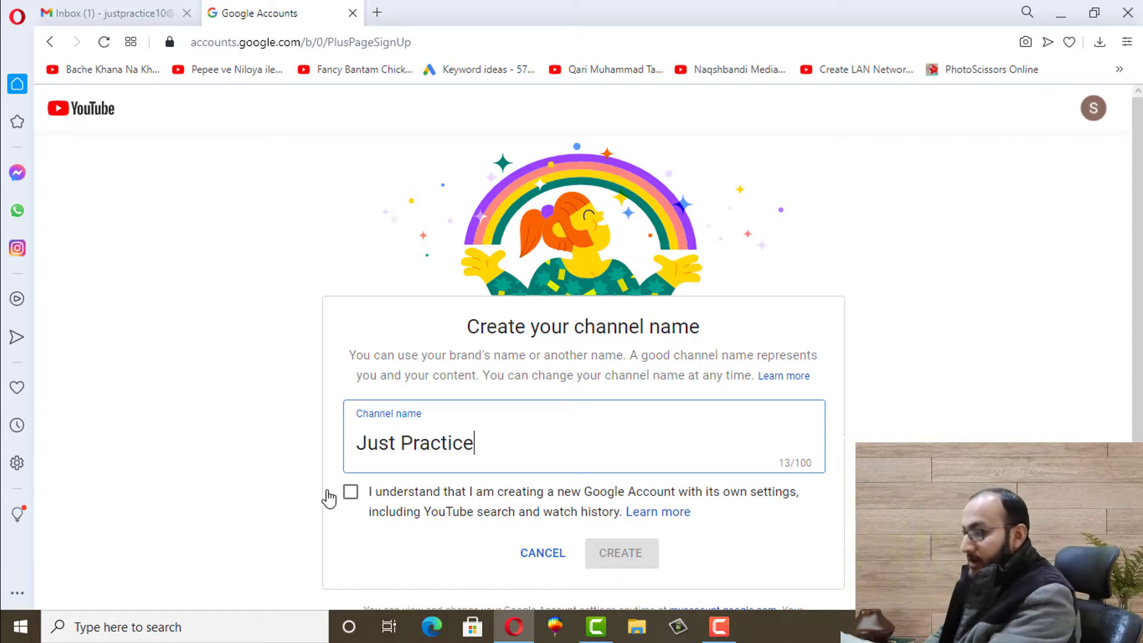
click(351, 495)
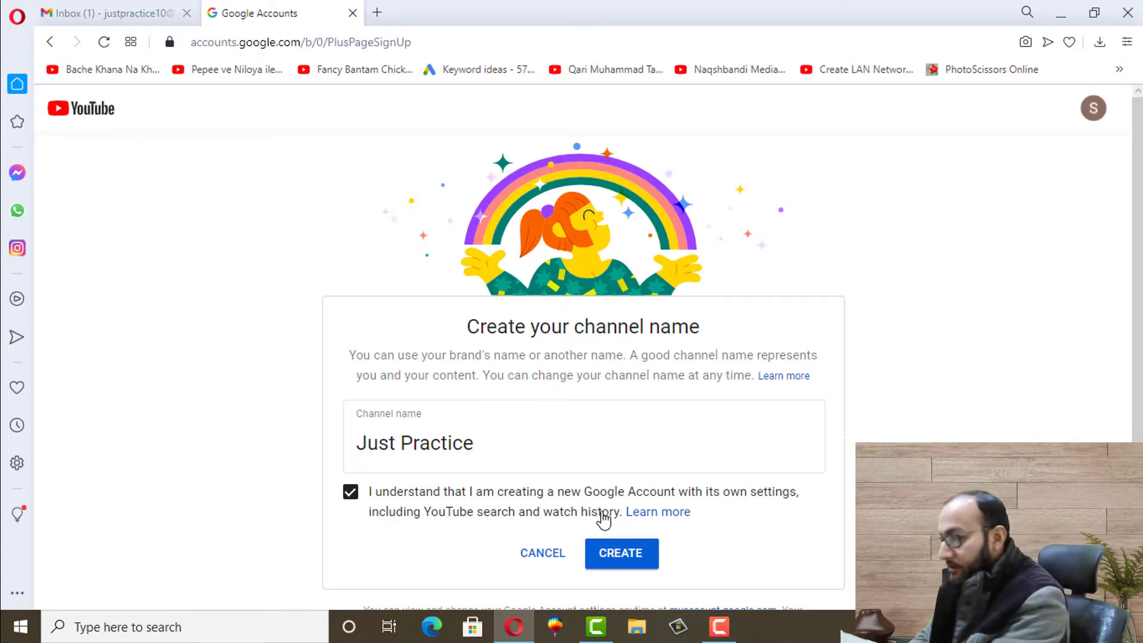
click(610, 554)
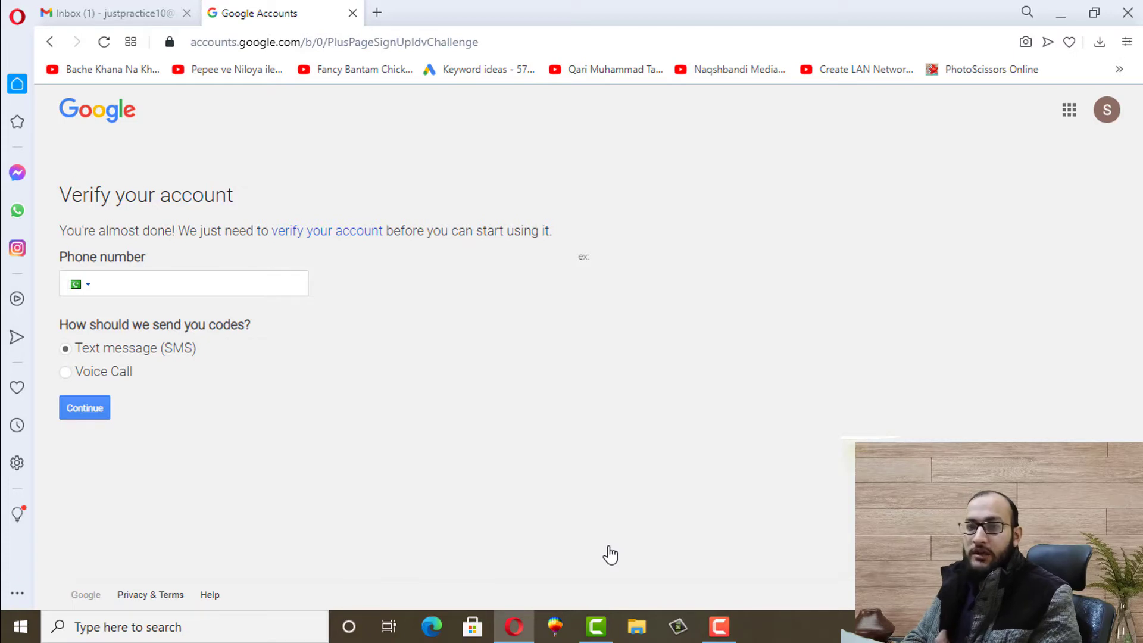
Enter the phone number, resend the SMS code once, and submit the pasted verification code
click(121, 281)
text(0)
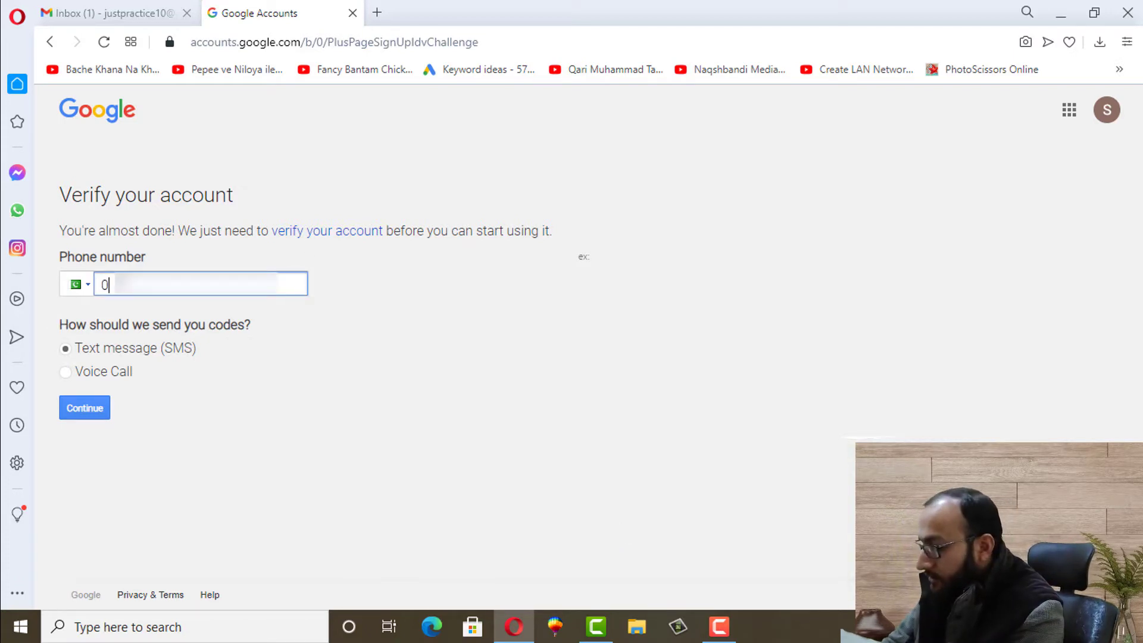
text(3)
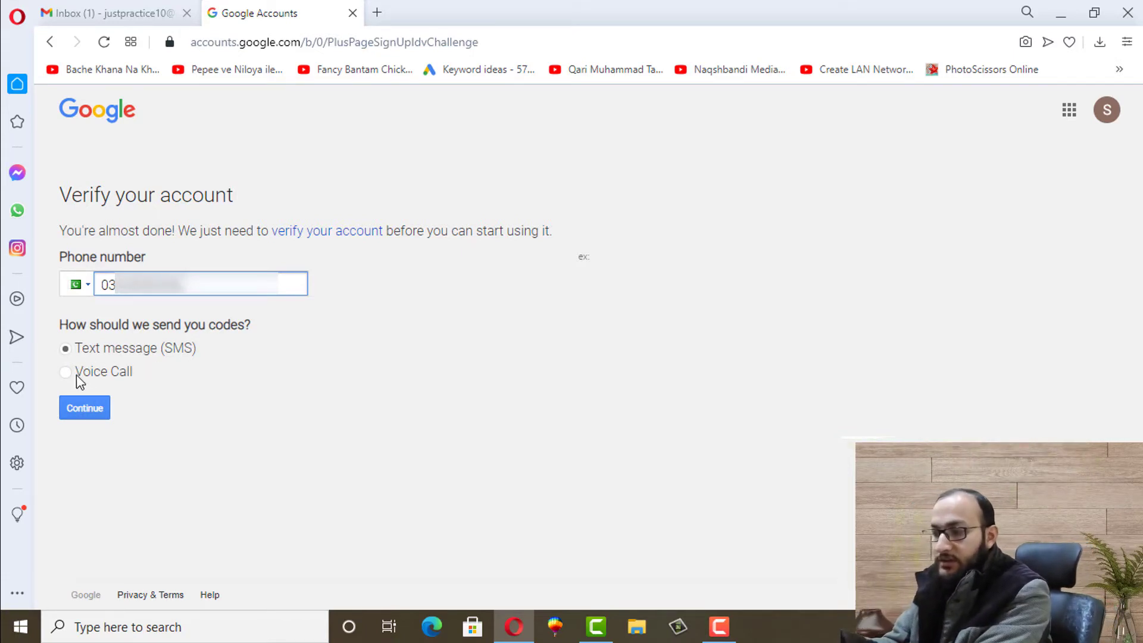
click(92, 415)
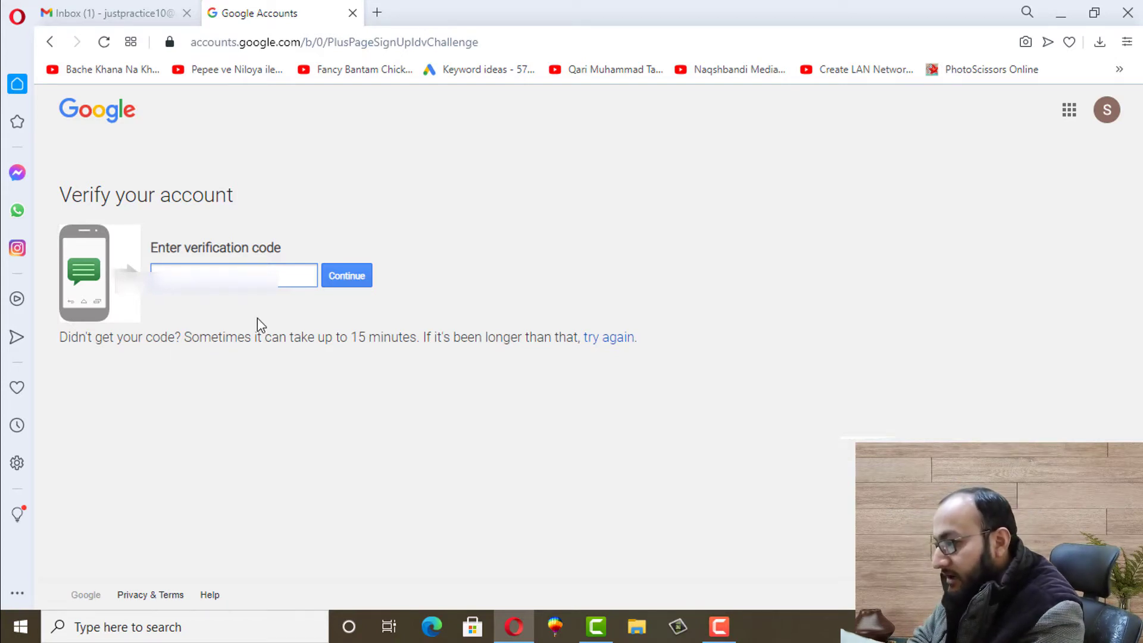
click(621, 339)
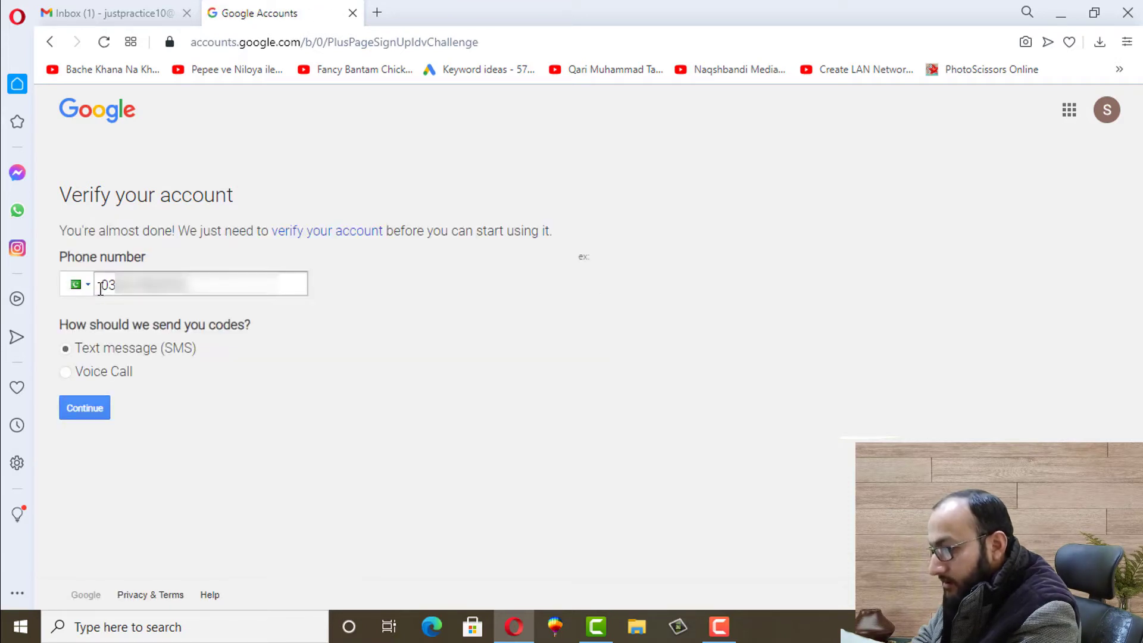
click(85, 408)
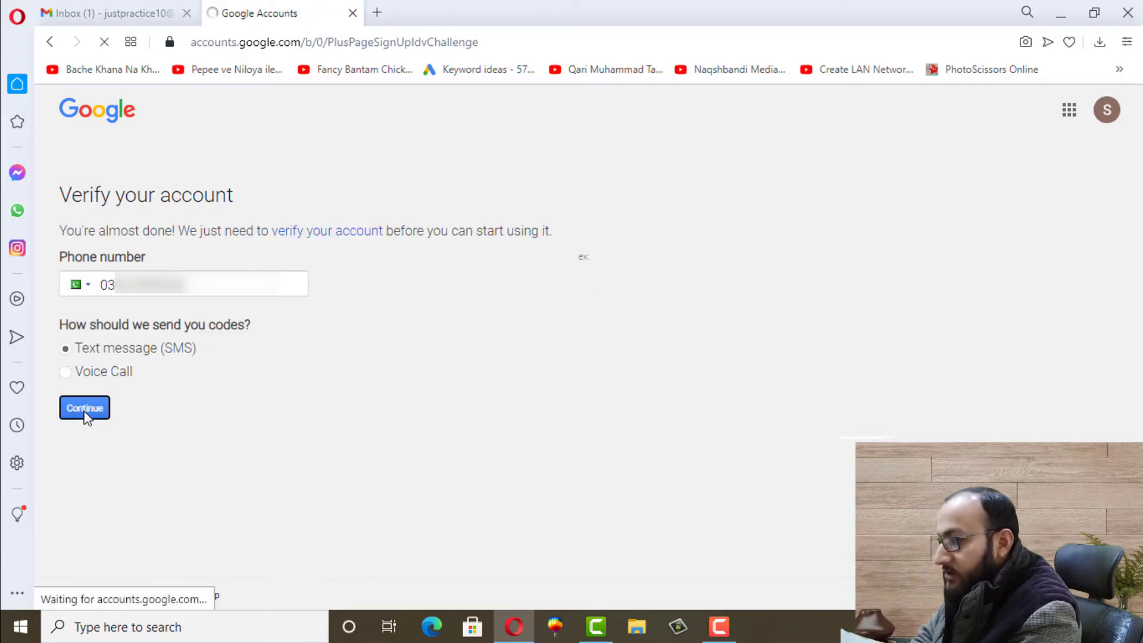
key(ctrl+v)
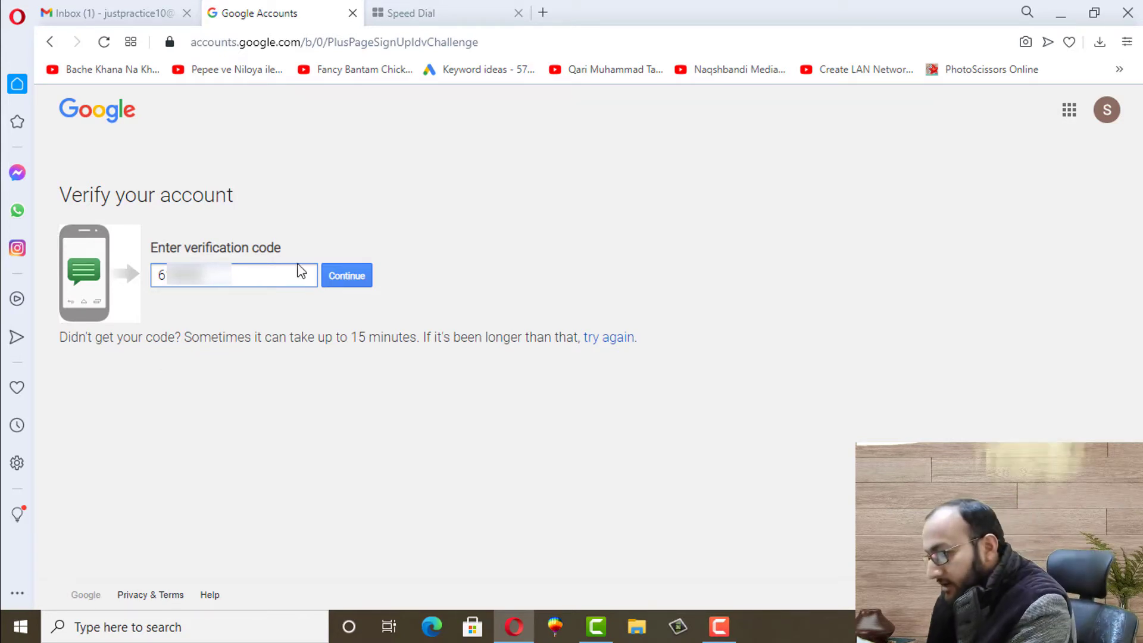
click(342, 280)
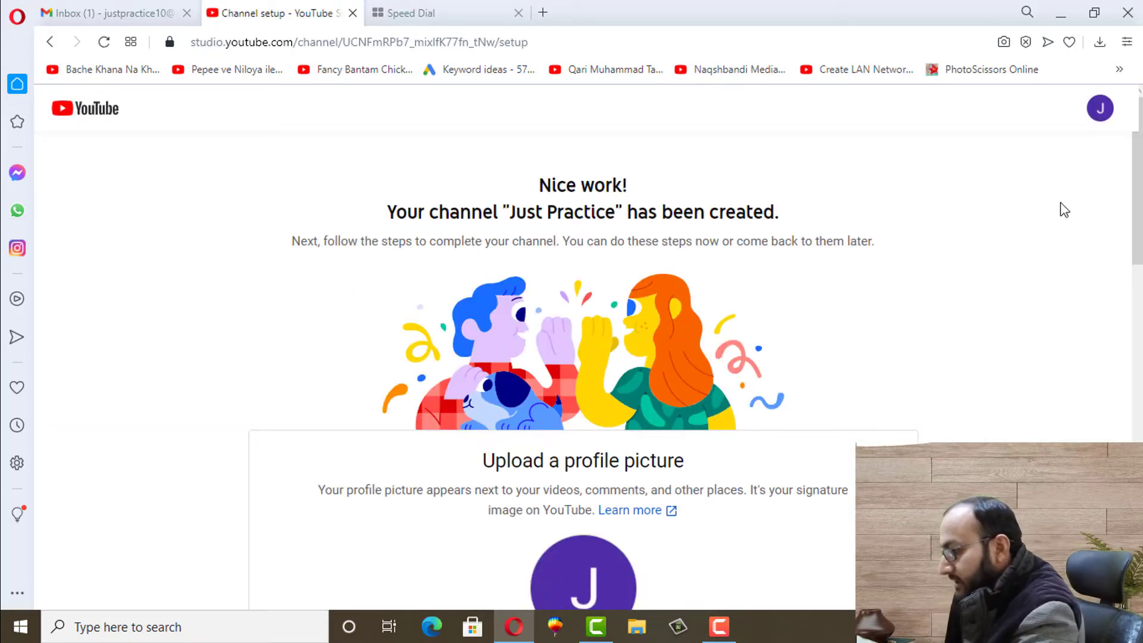
Upload the rooster image from Downloads, via Show all files, as the channel's profile picture
scroll(1061, 209, down, 1)
scroll(1140, 233, down, 2)
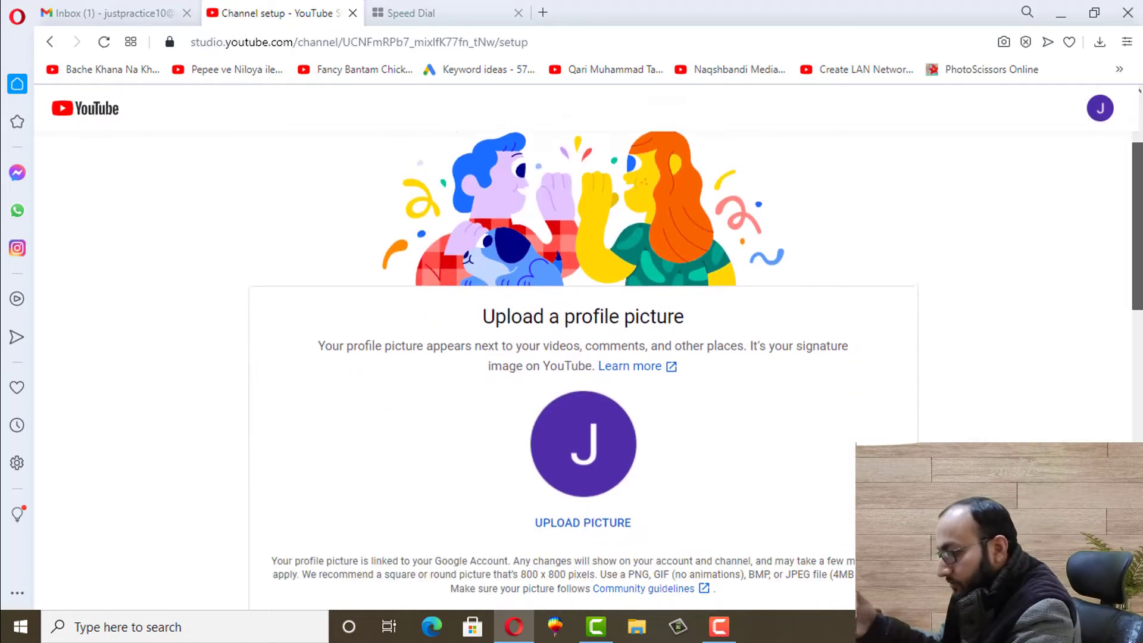
scroll(1141, 232, up, 1)
scroll(1140, 232, up, 1)
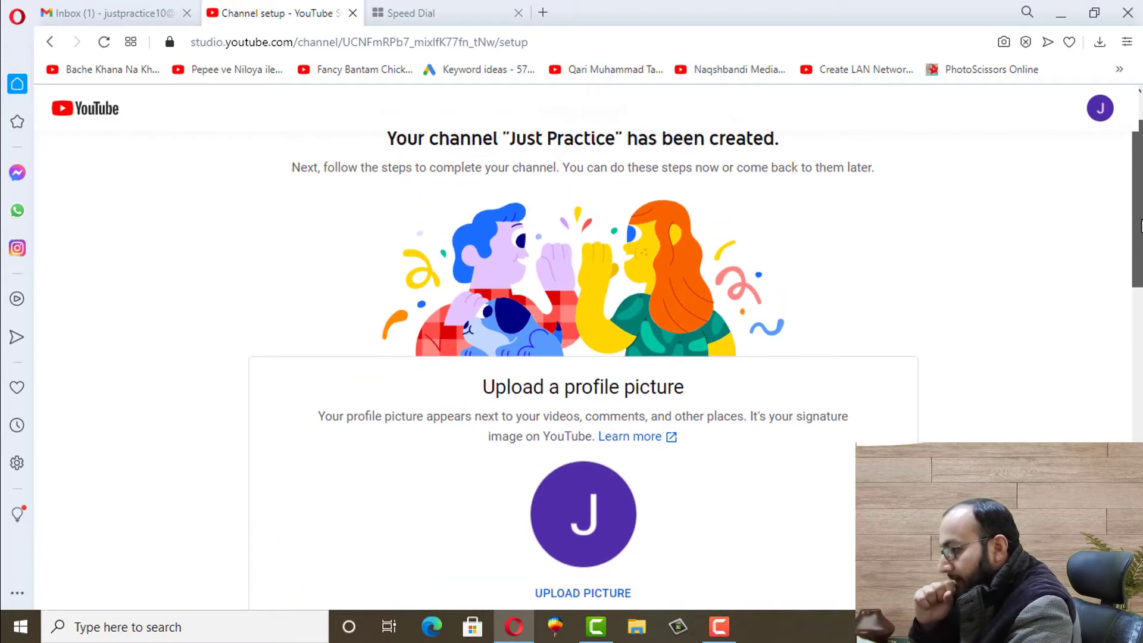
scroll(667, 294, down, 3)
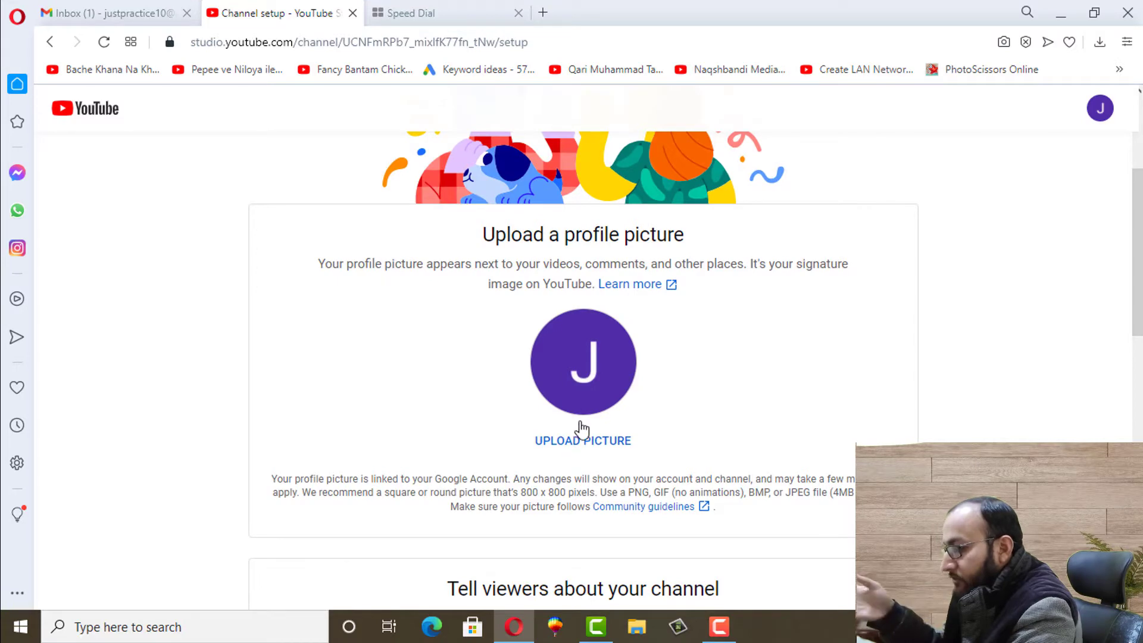
click(581, 372)
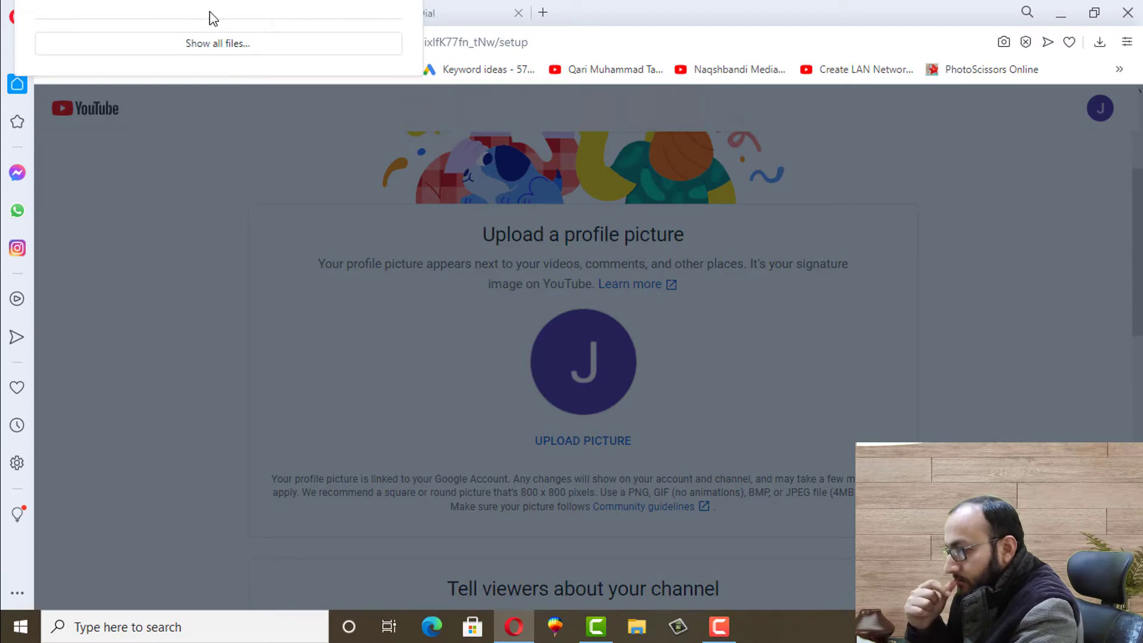
click(190, 44)
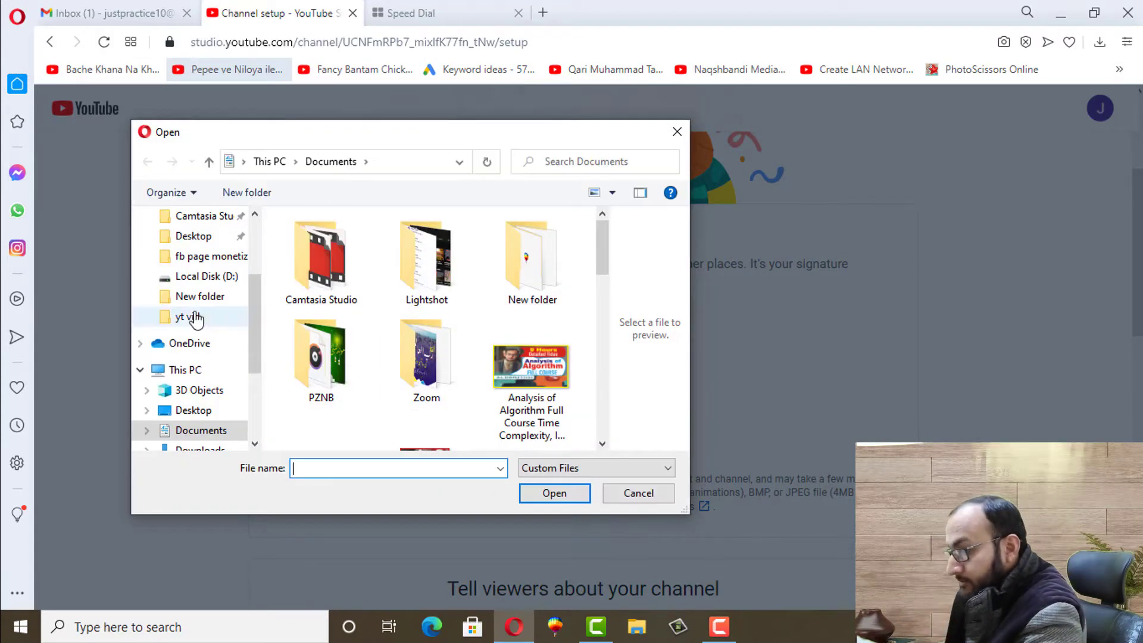
click(215, 451)
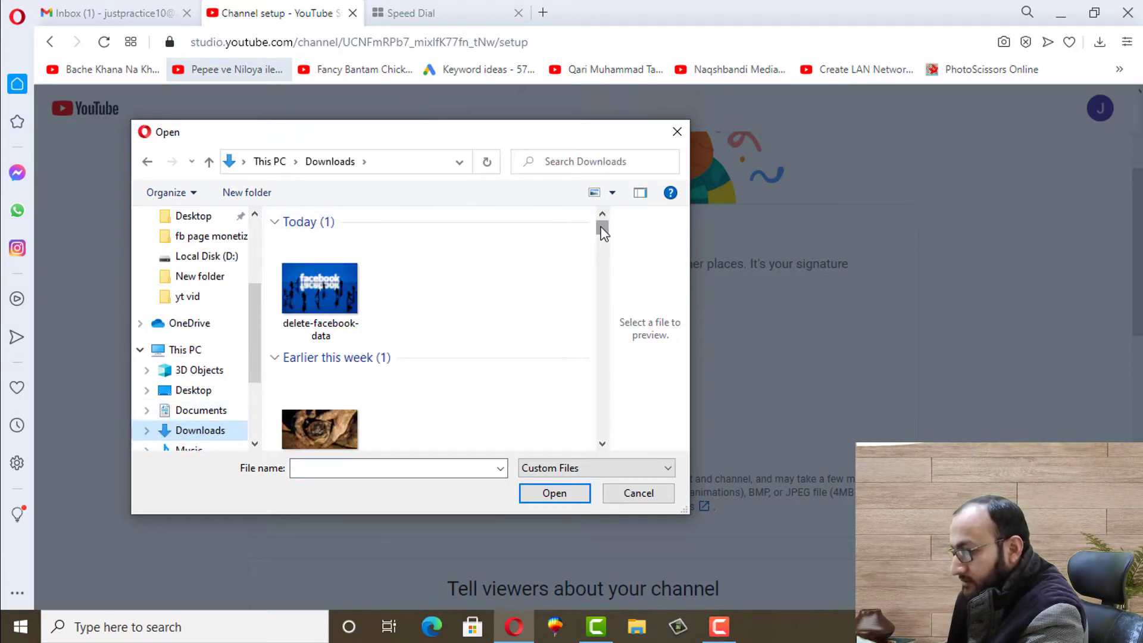
drag(601, 228, 602, 244)
click(425, 262)
double_click(425, 262)
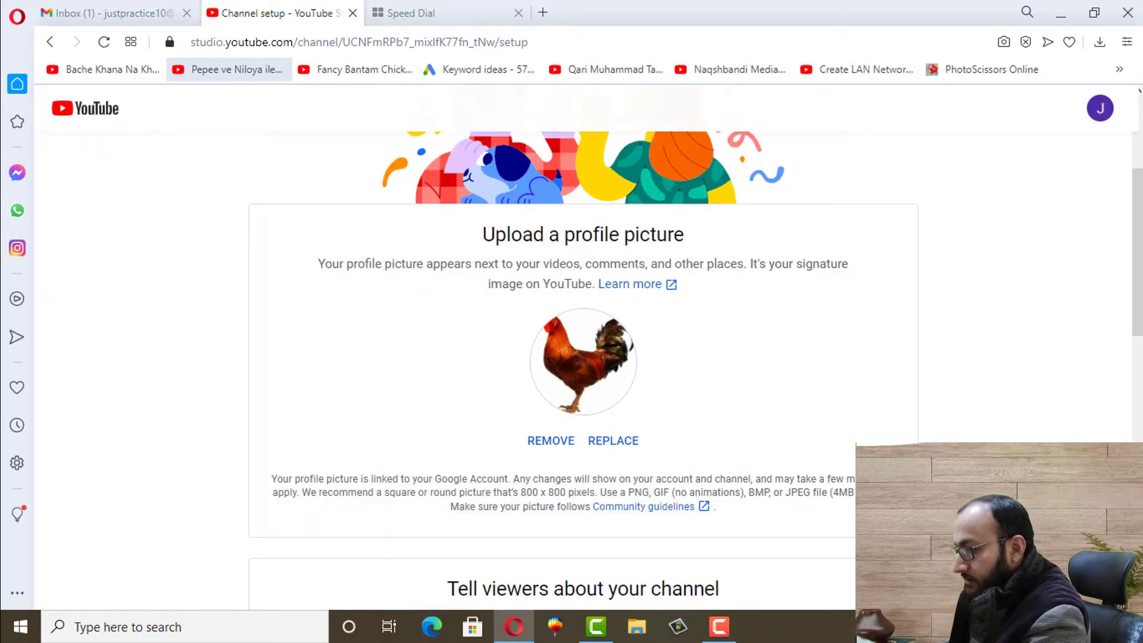
scroll(1138, 250, down, 5)
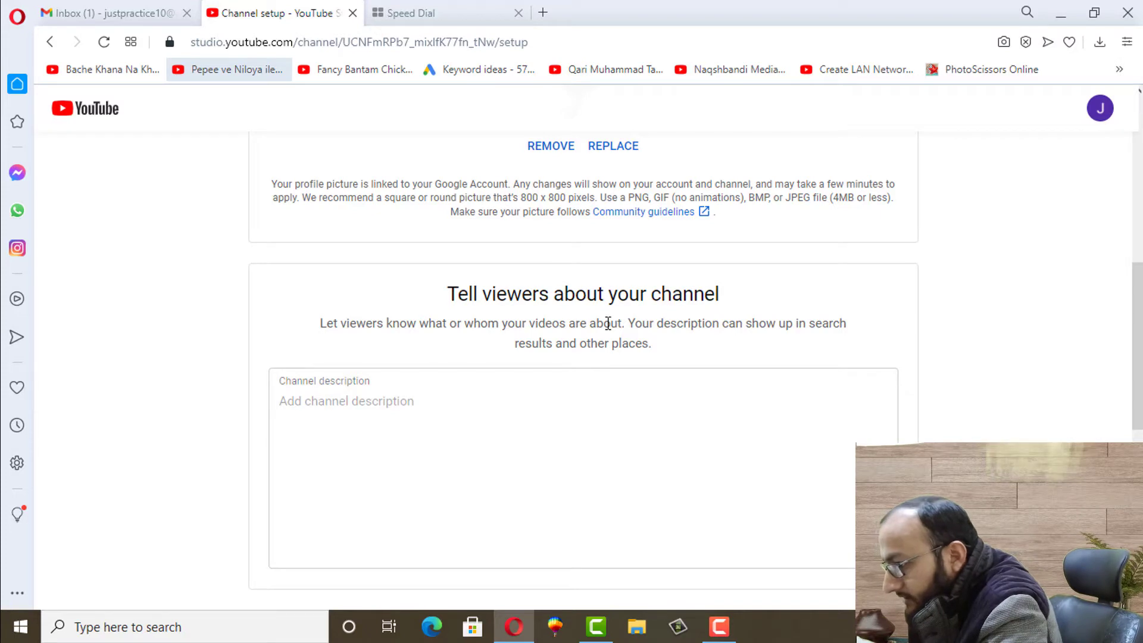
Type 'We educate the people about online and offline business..' into the Channel description box
scroll(536, 325, down, 1)
click(473, 324)
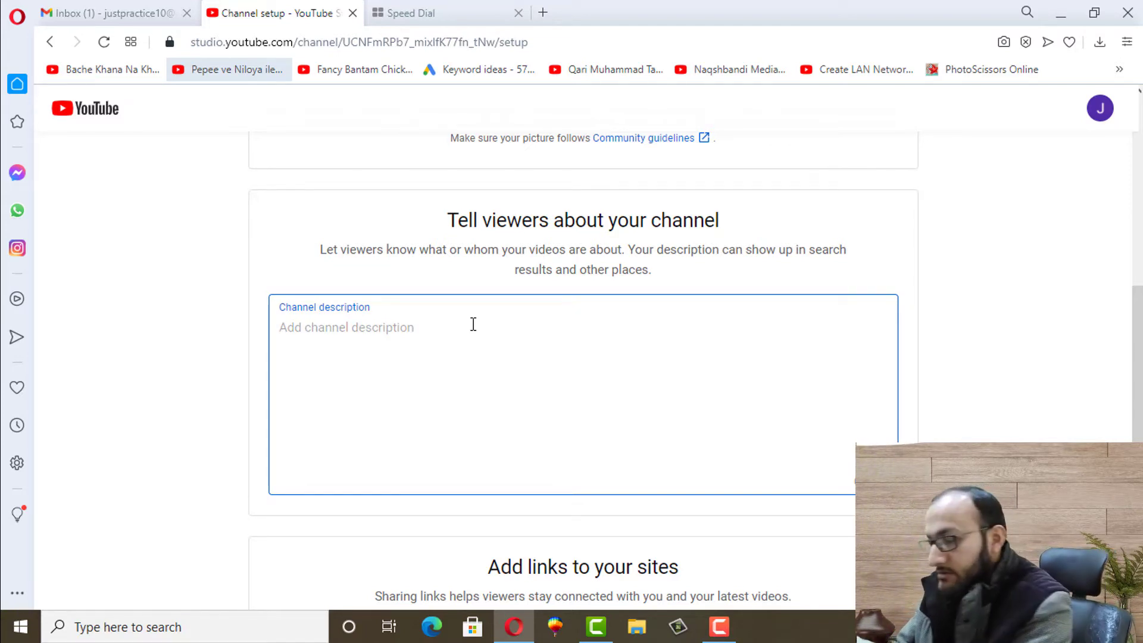
text(We edu)
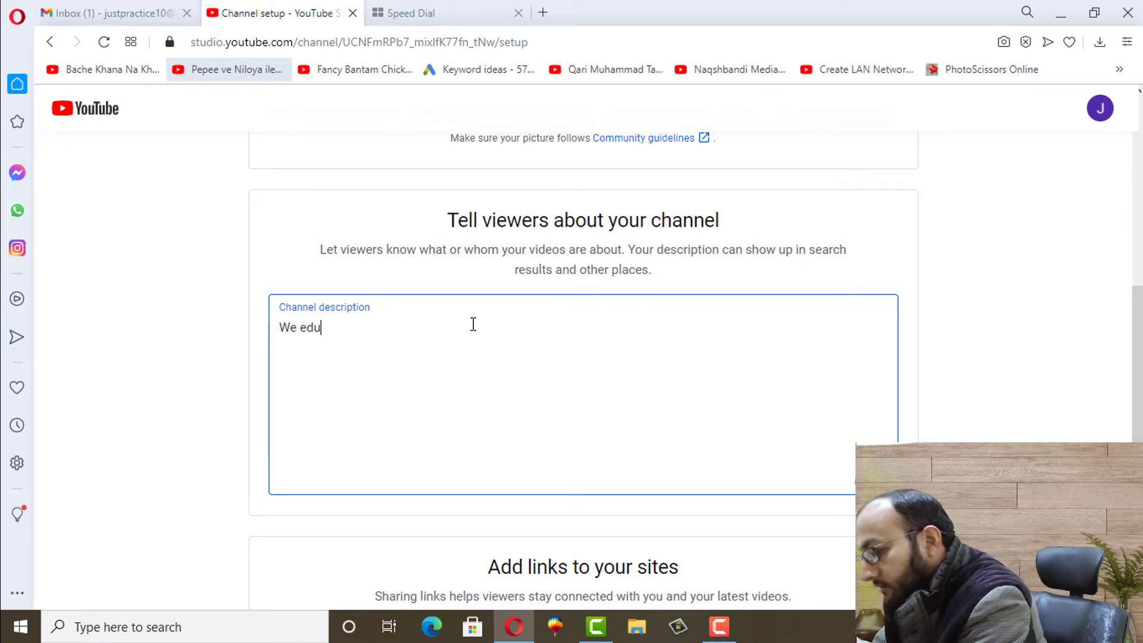
text(cate the)
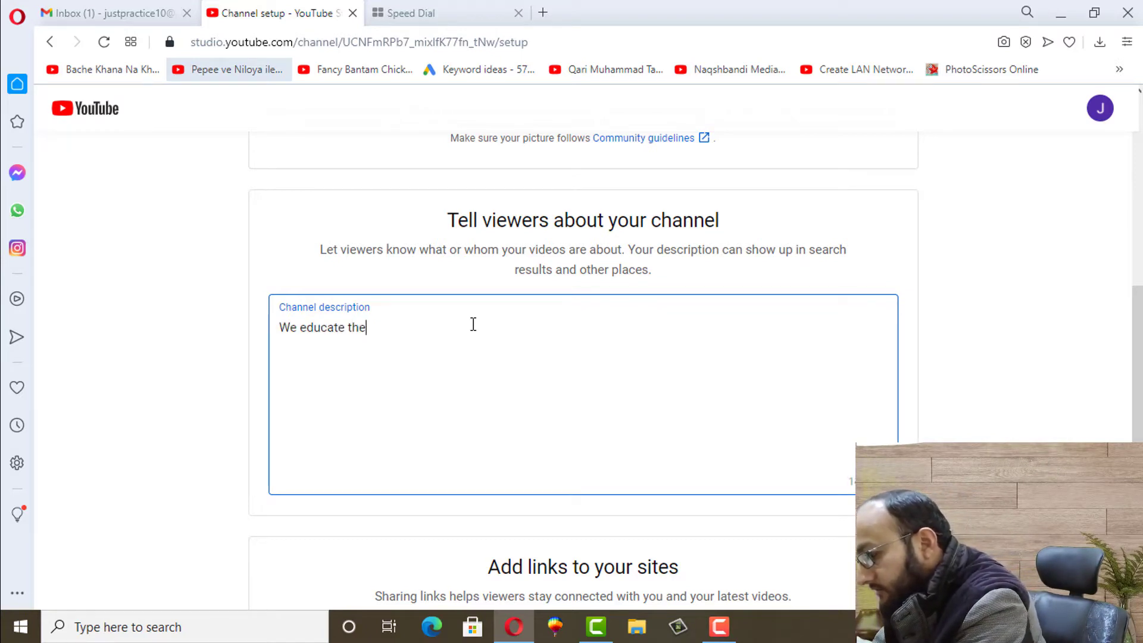
text( people a)
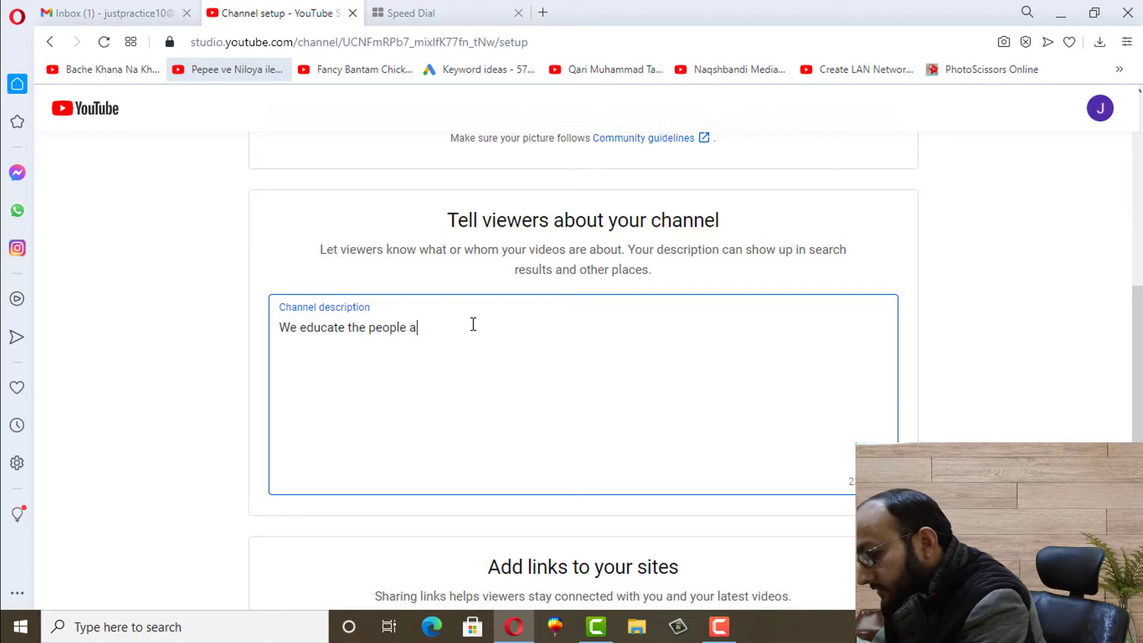
text(bout onlin)
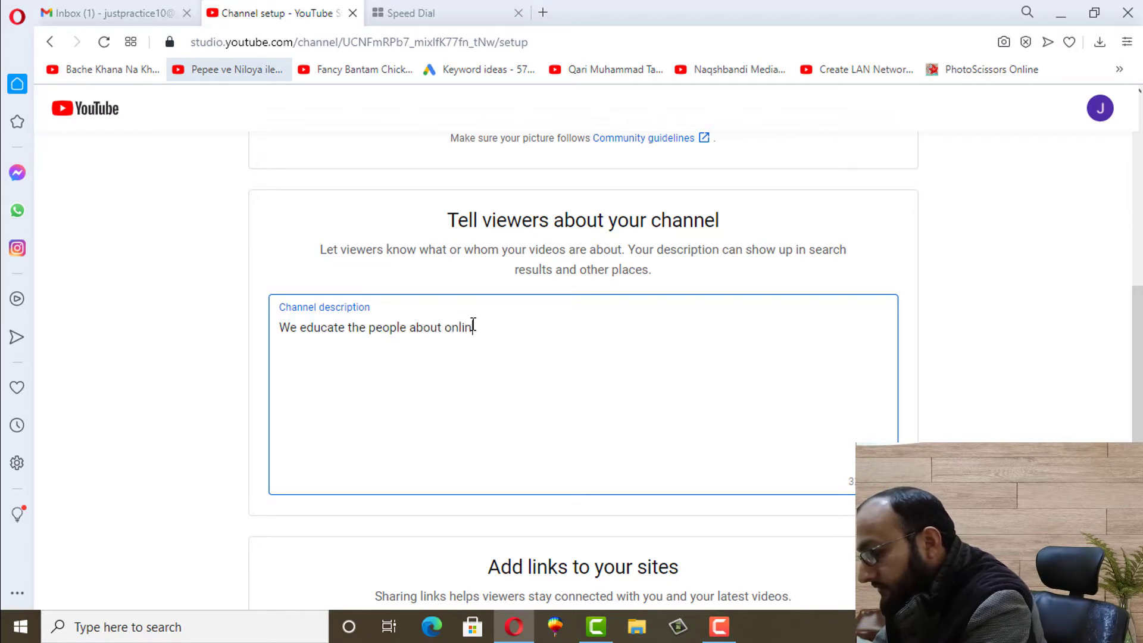
text(e and offl)
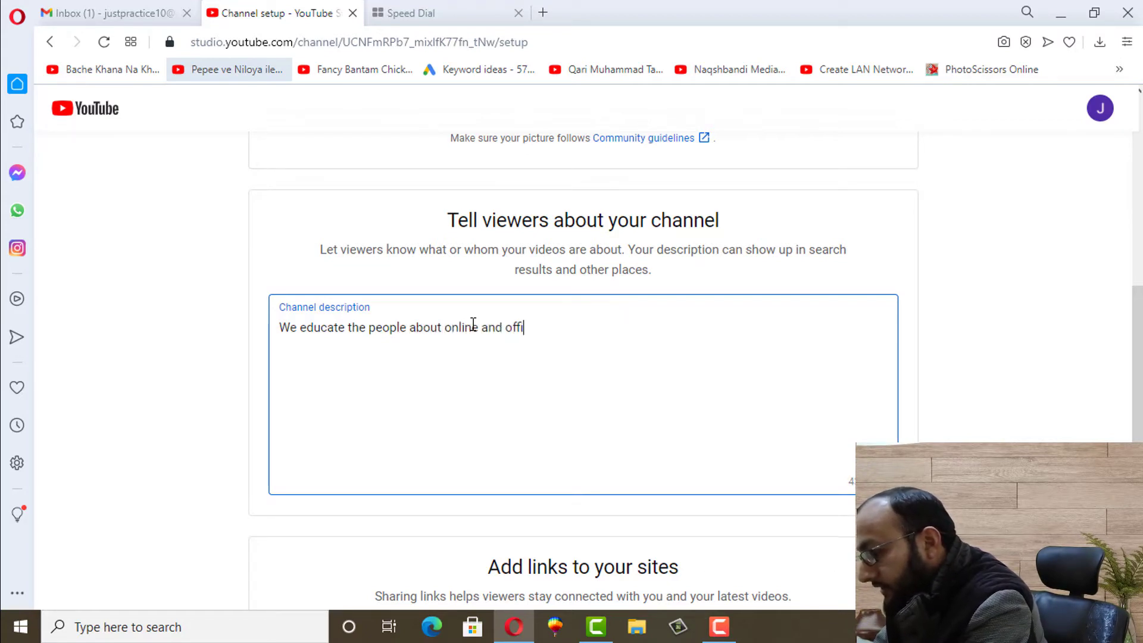
text(ine bu)
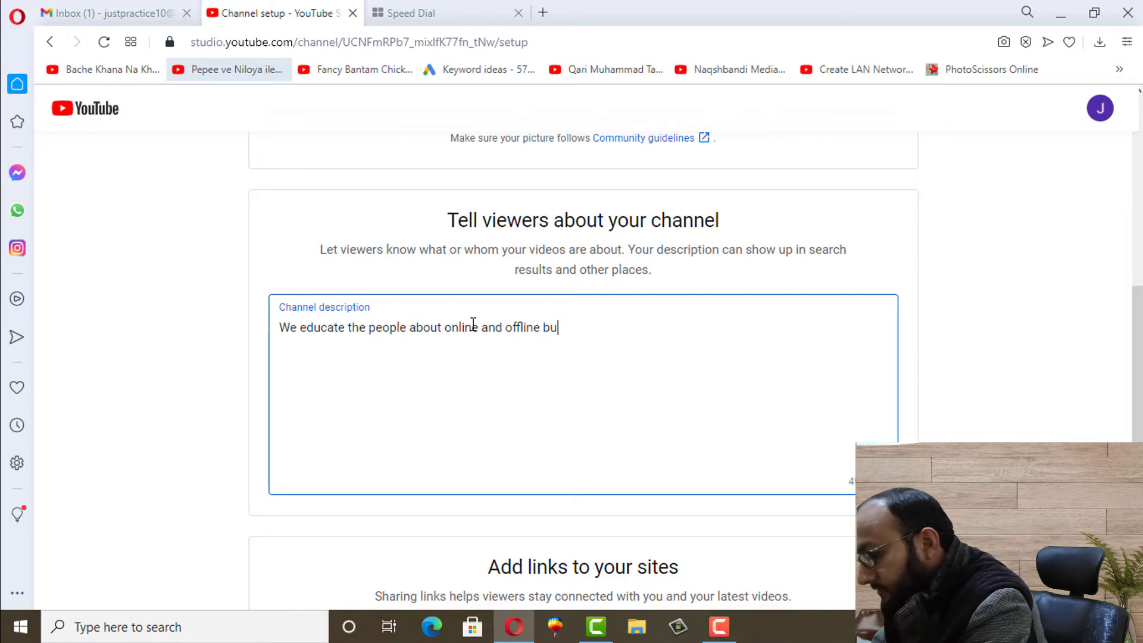
text(siness..)
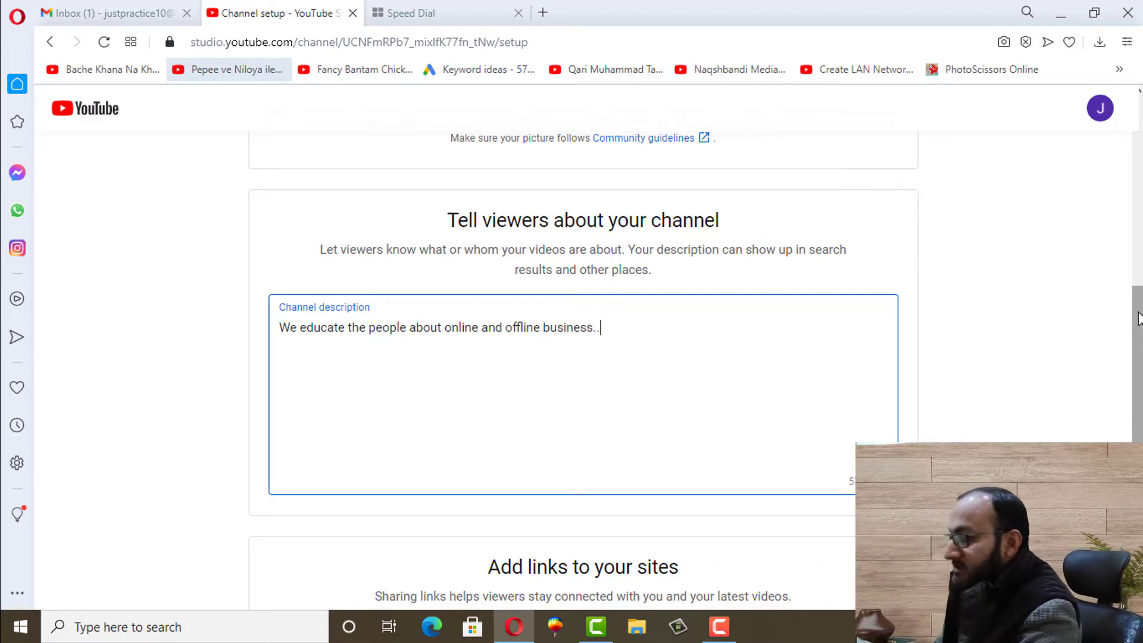
drag(1138, 304, 1139, 396)
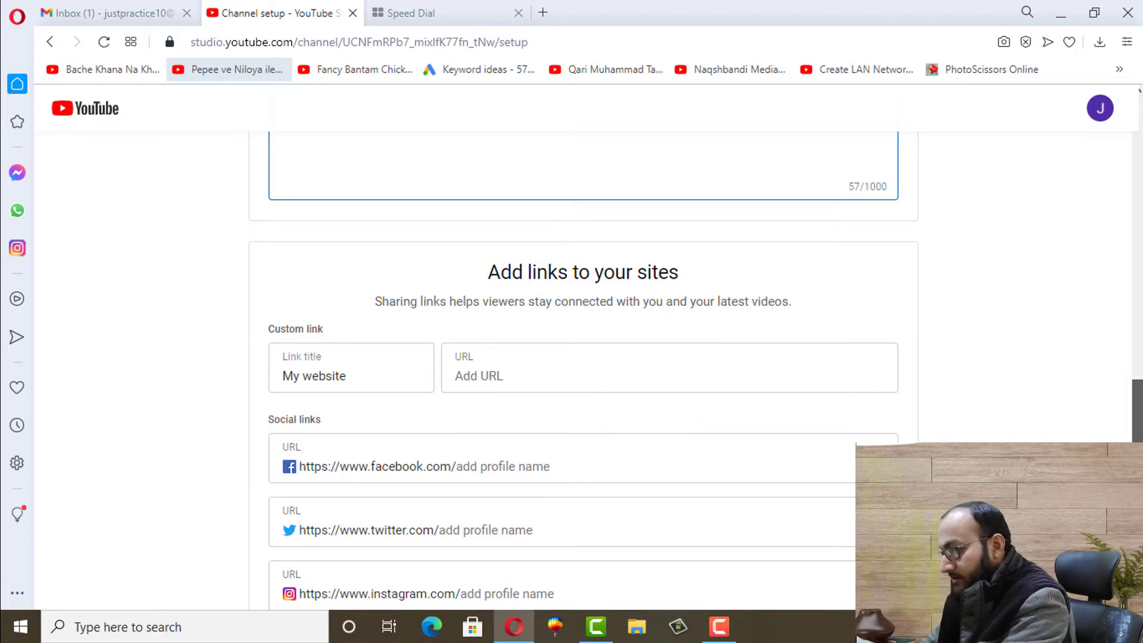
Scroll to the bottom and save the Just Practice channel setup with SAVE AND CONTINUE
drag(1138, 410, 1137, 445)
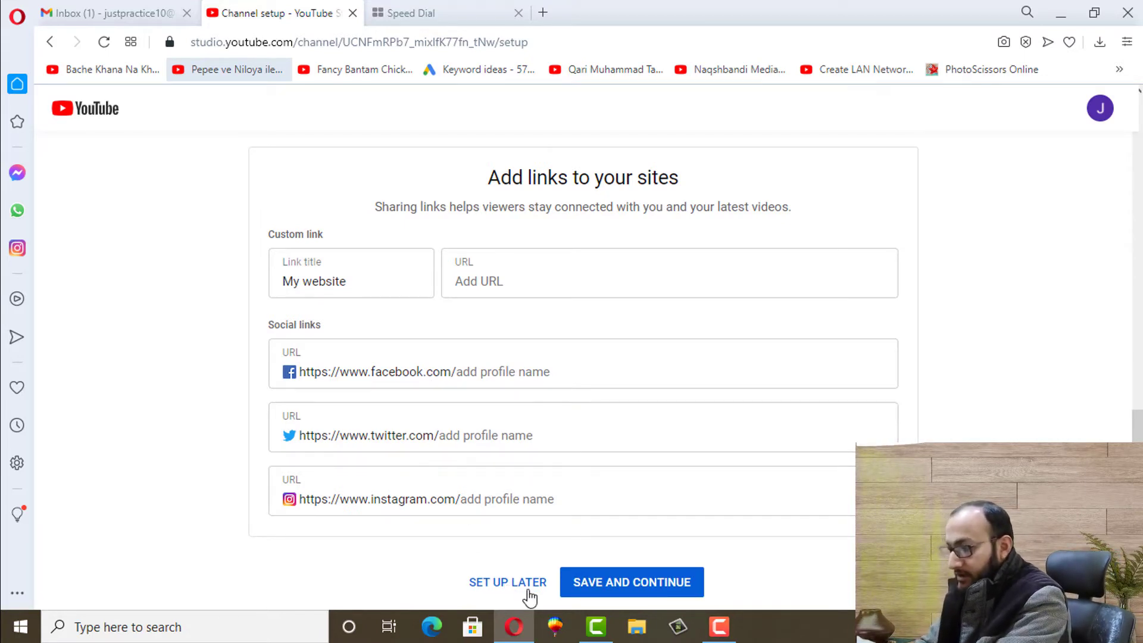
click(610, 590)
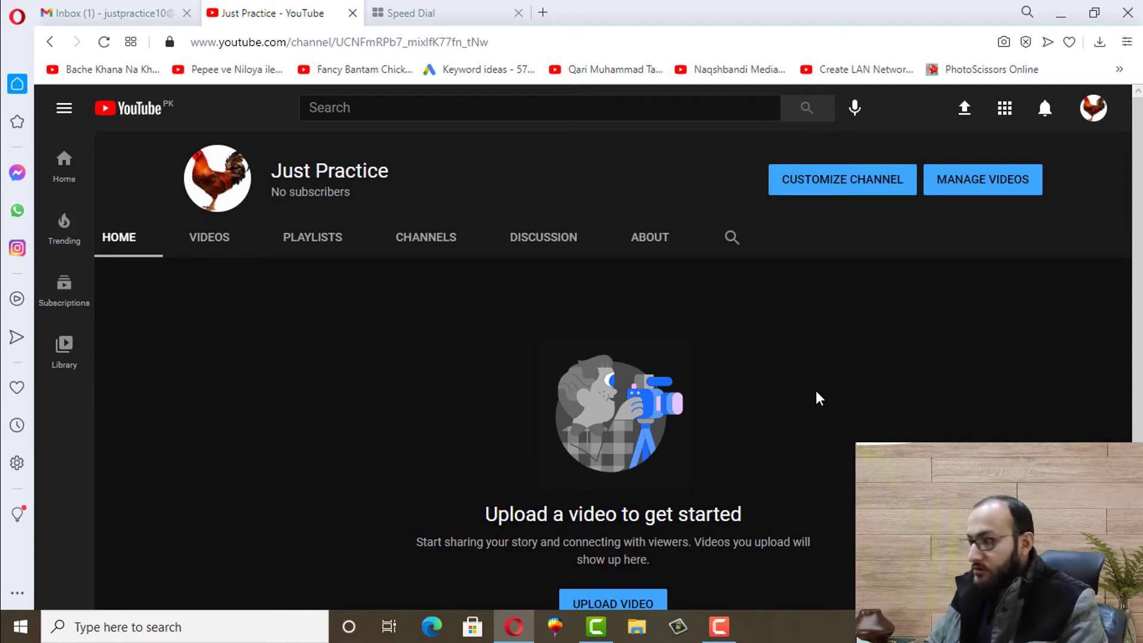
Open Customize Channel for the new Just Practice channel
click(820, 186)
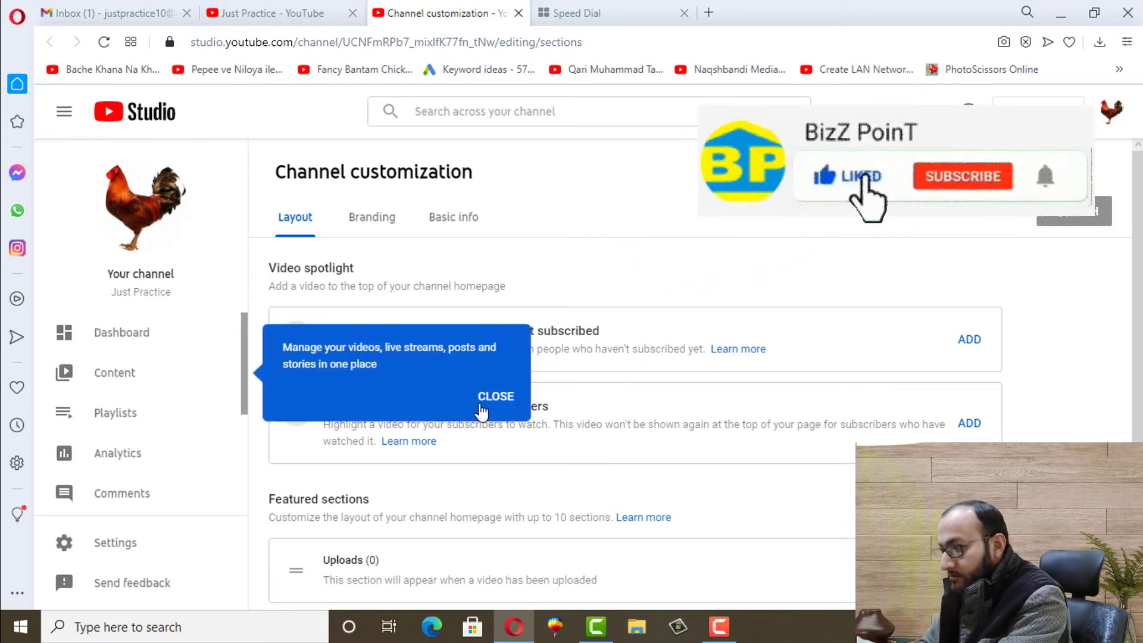
Go to the Just Practice dashboard and dismiss the video-management and channel-customization tips
click(482, 406)
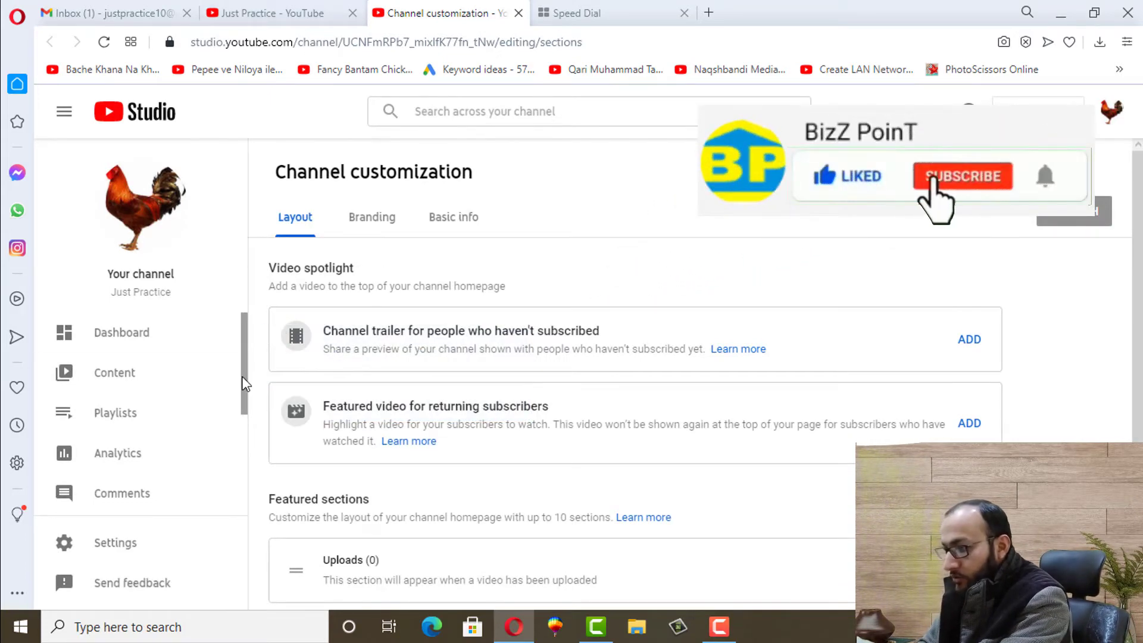
click(133, 340)
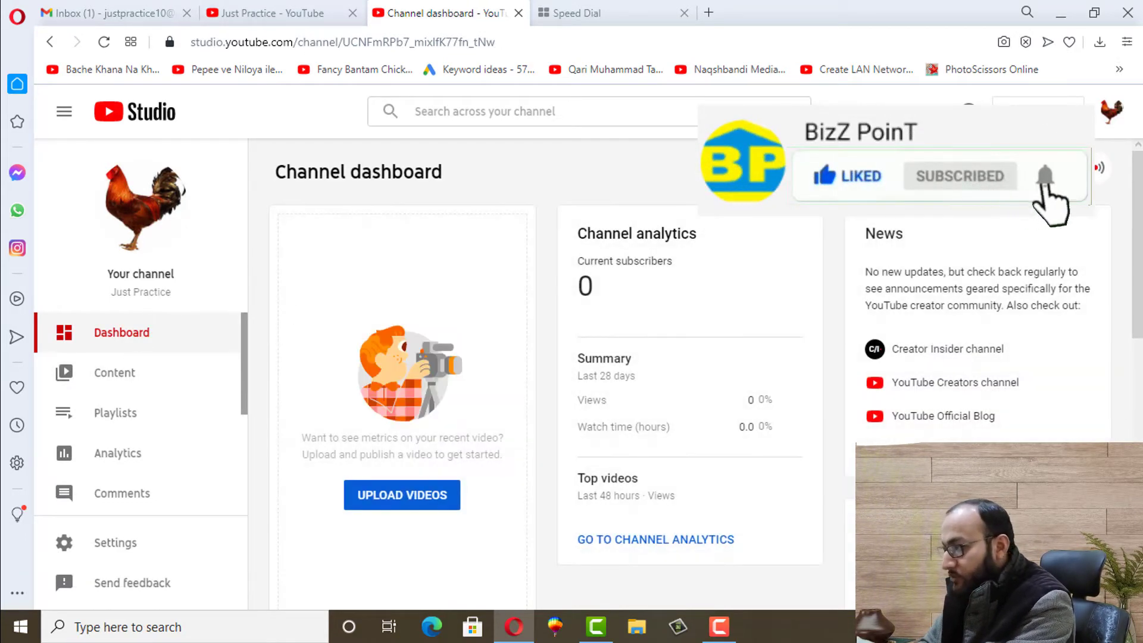
scroll(691, 375, down, 2)
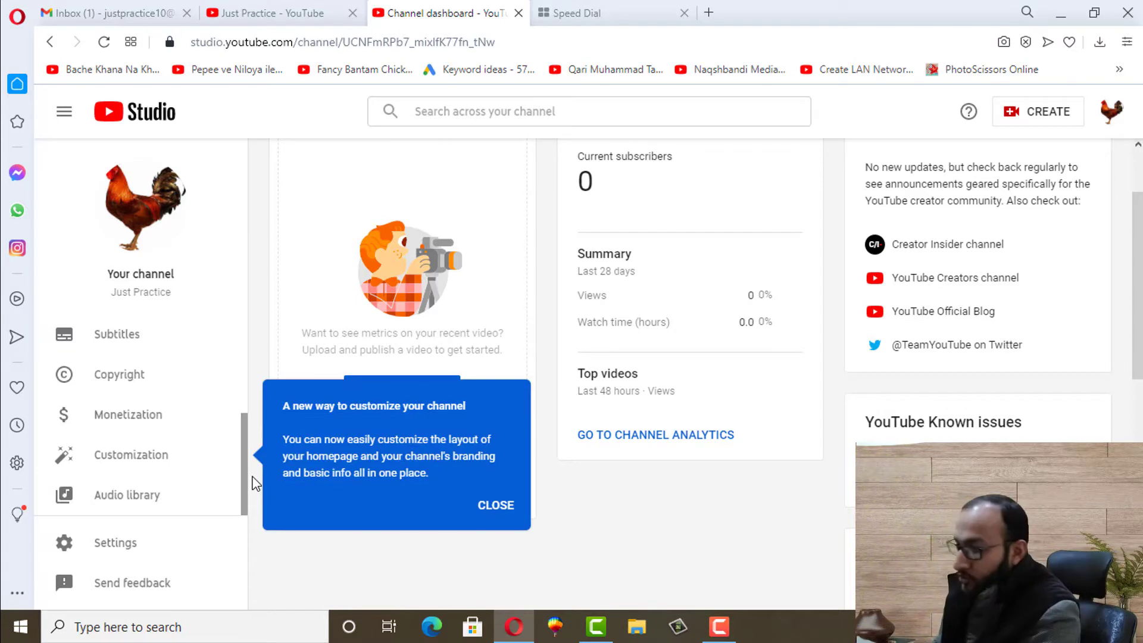
click(496, 505)
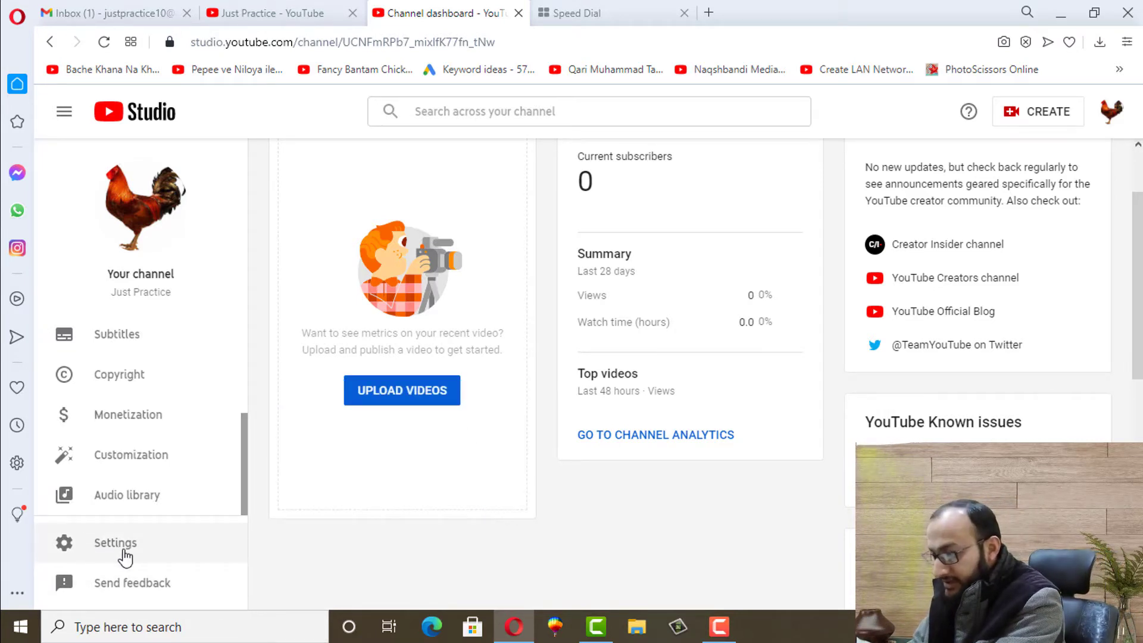
In Settings, set the General default currency to PKR — Pakistani Rupee
click(105, 550)
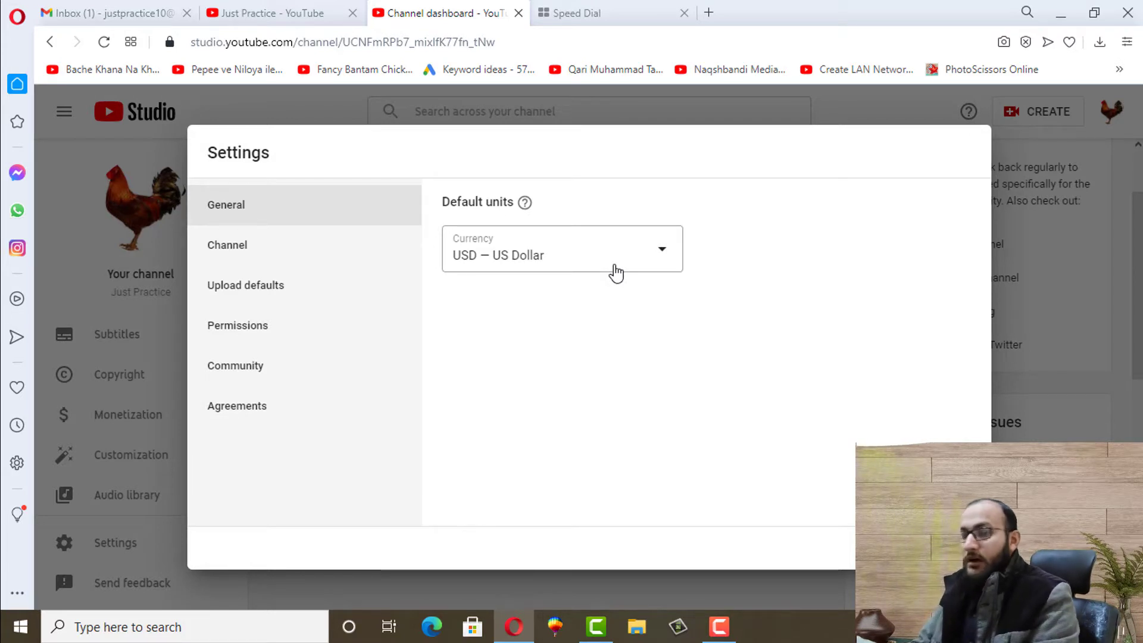
click(560, 272)
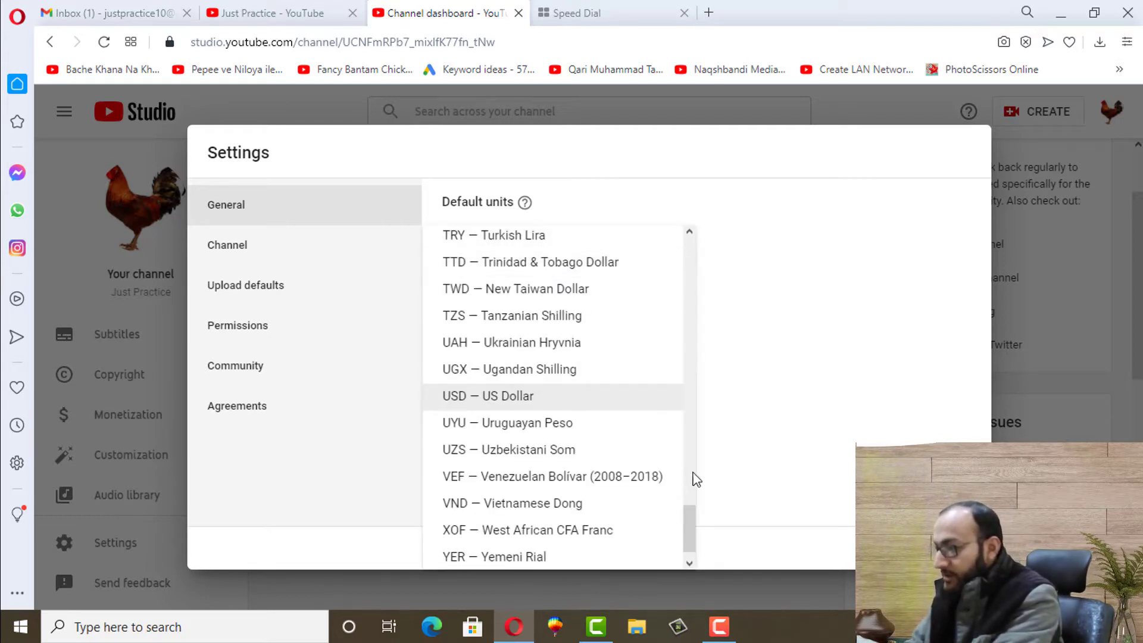
drag(688, 517, 689, 484)
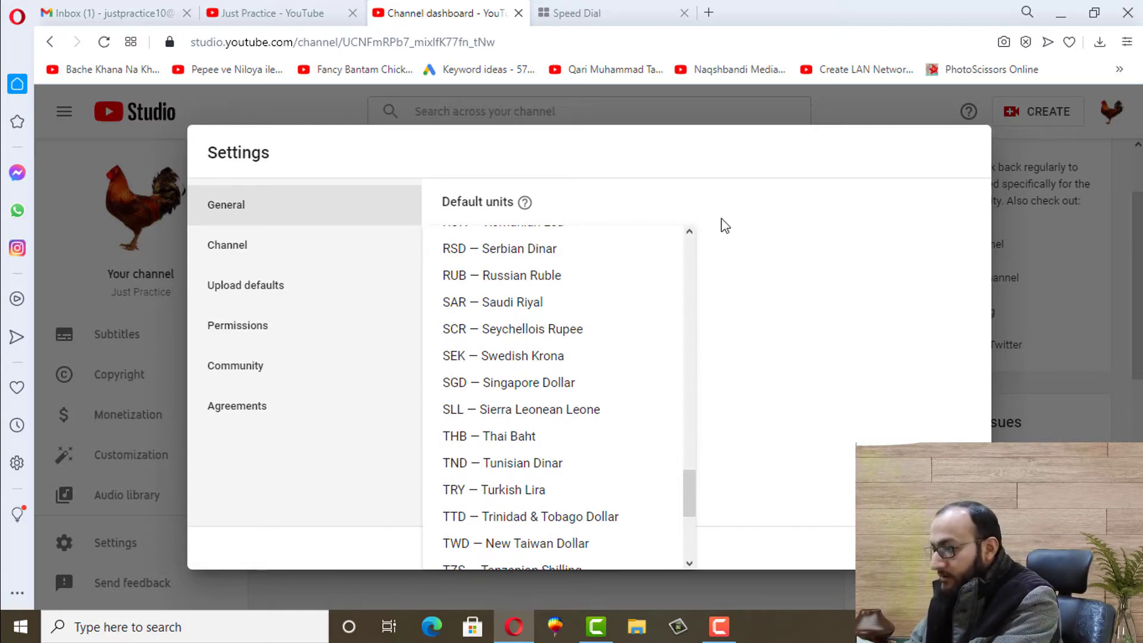
click(748, 231)
click(564, 263)
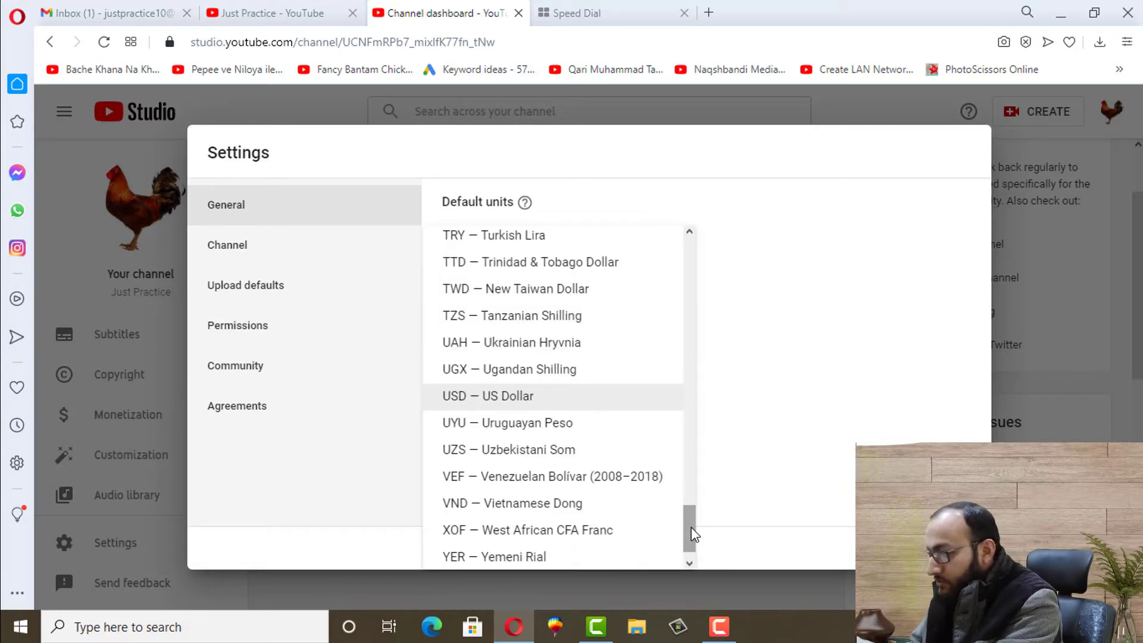
drag(689, 529, 689, 454)
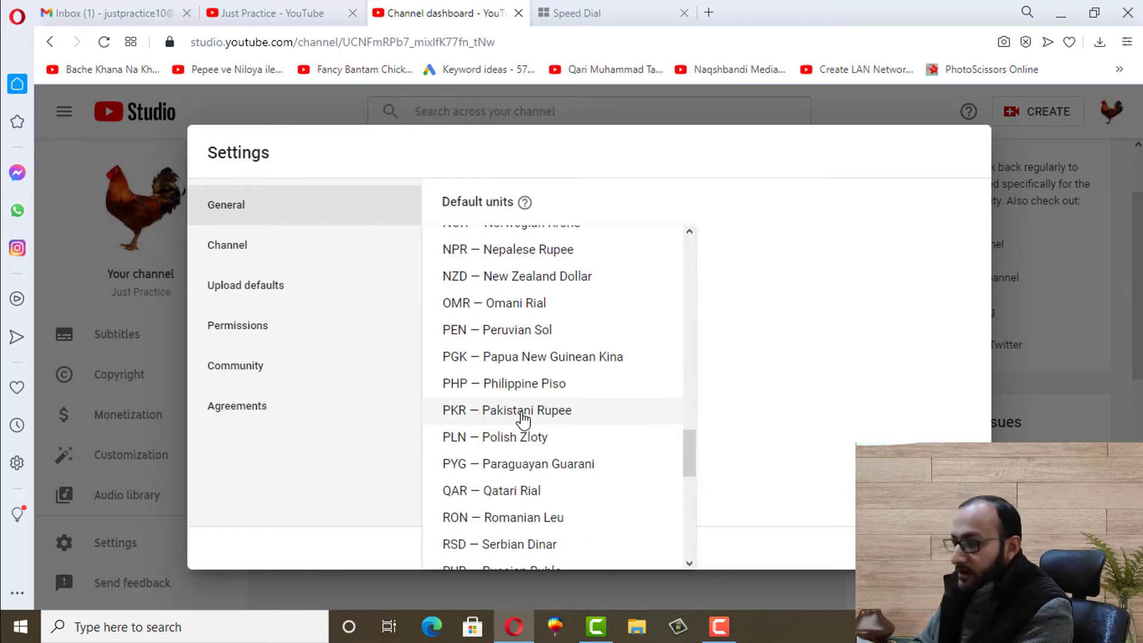
click(527, 417)
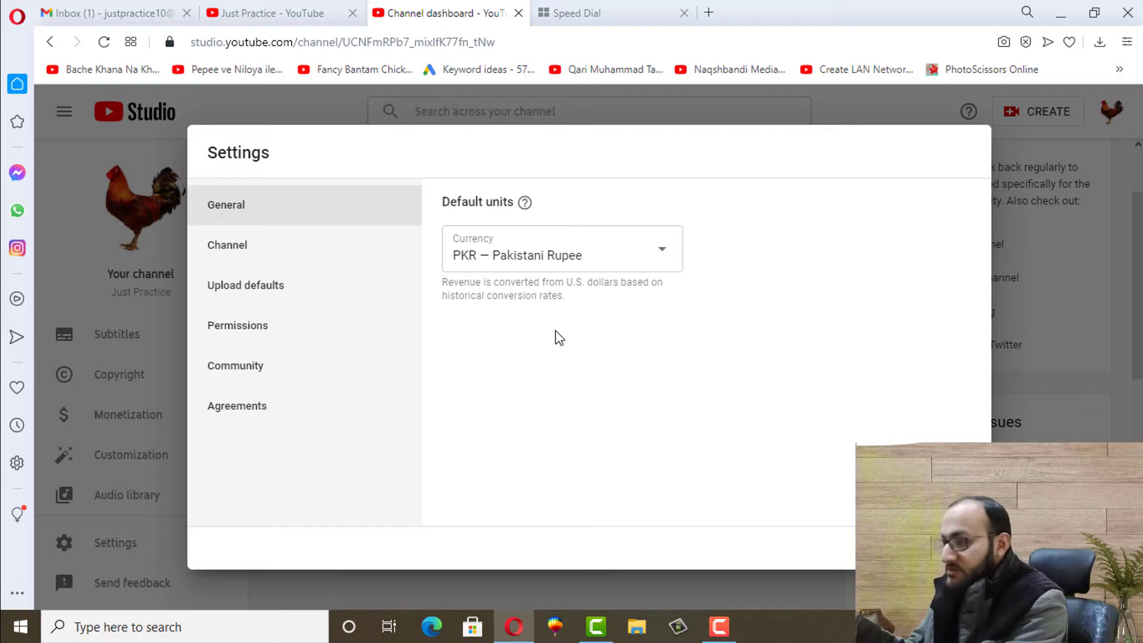
On the Channel basic info page, set the country of residence to Pakistan
click(237, 255)
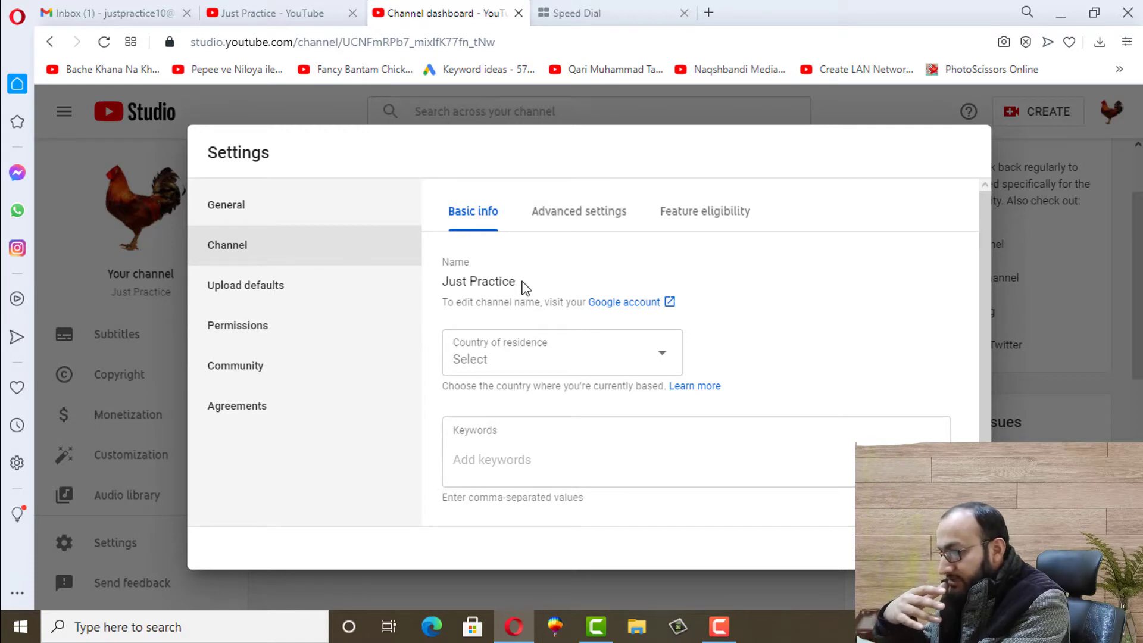
drag(524, 288, 441, 284)
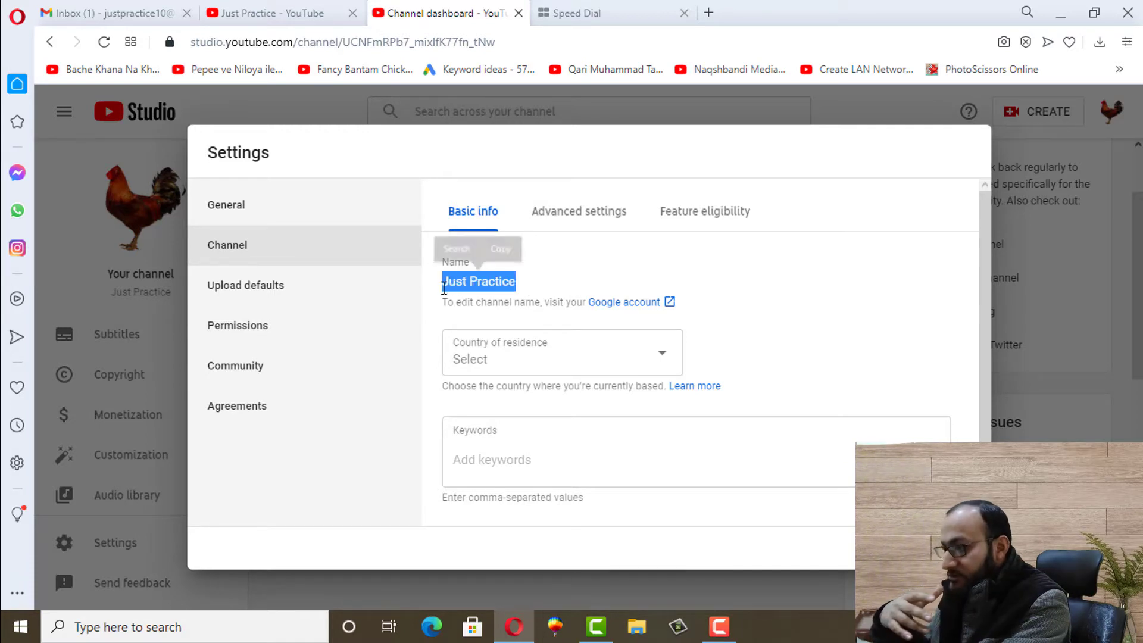
click(469, 369)
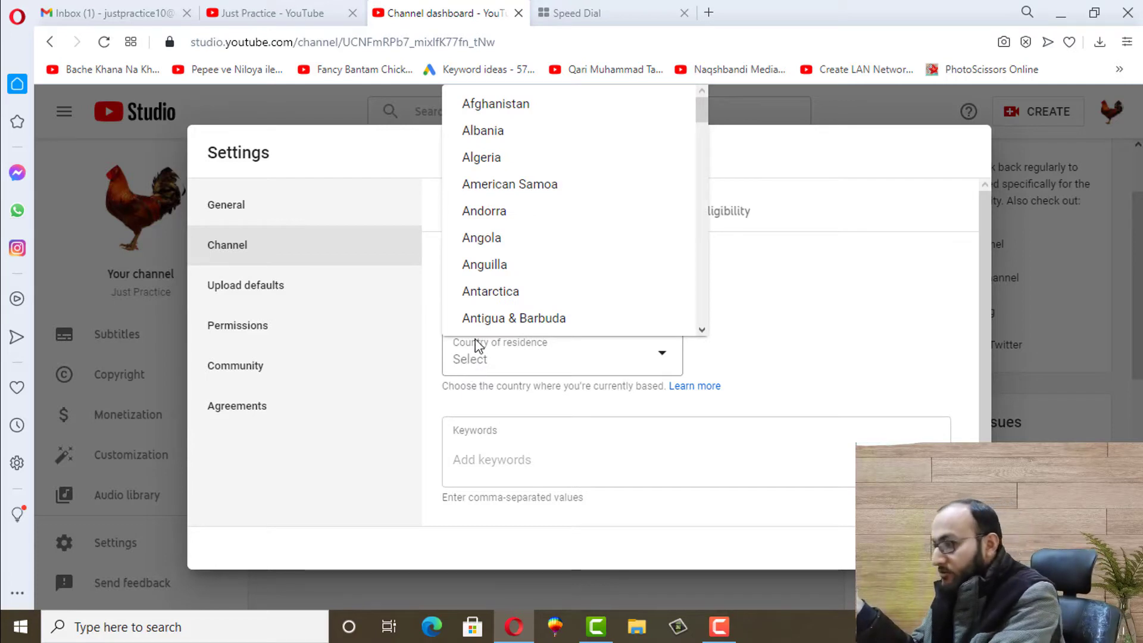
drag(705, 108, 705, 209)
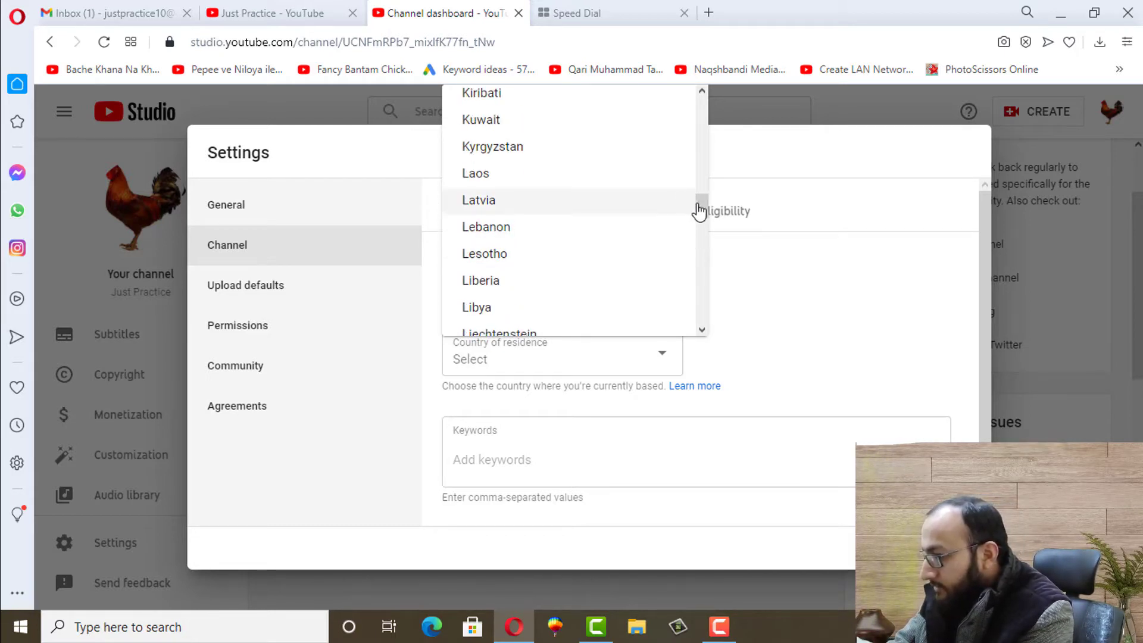
mouse_move(701, 209)
mouse_down()
mouse_move(704, 193)
mouse_move(701, 222)
mouse_up()
click(490, 369)
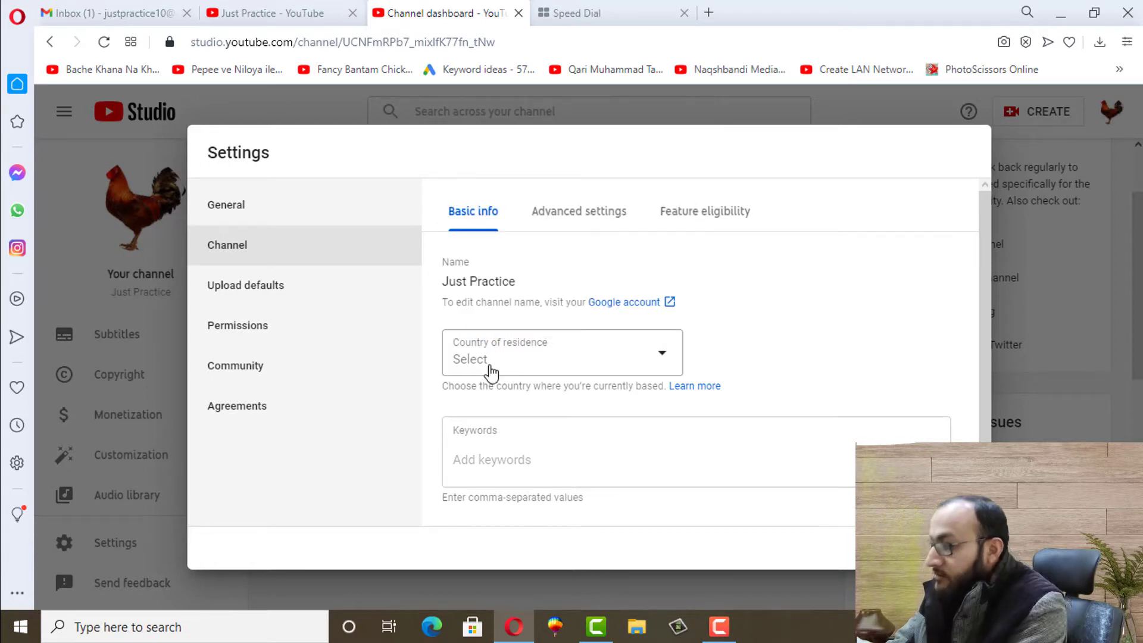
click(490, 364)
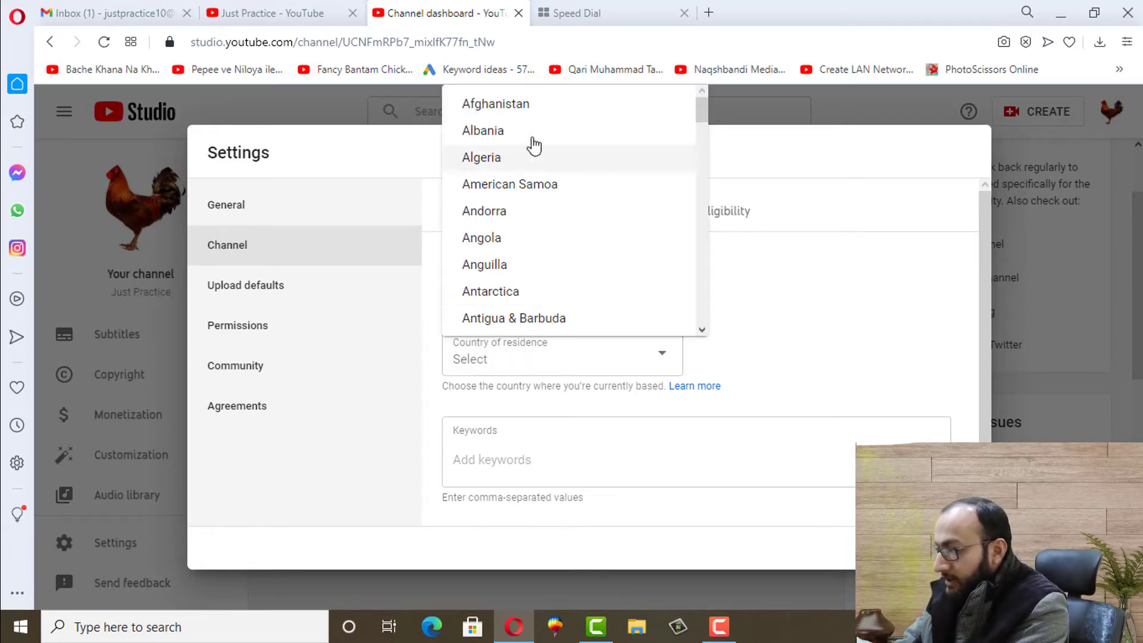
click(587, 109)
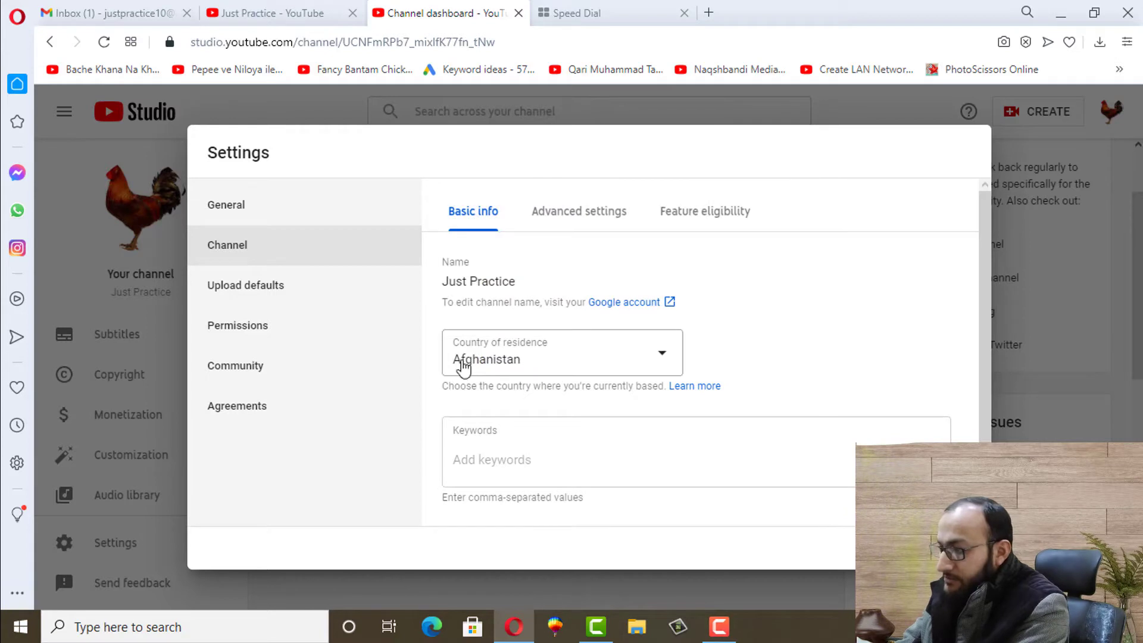
click(493, 355)
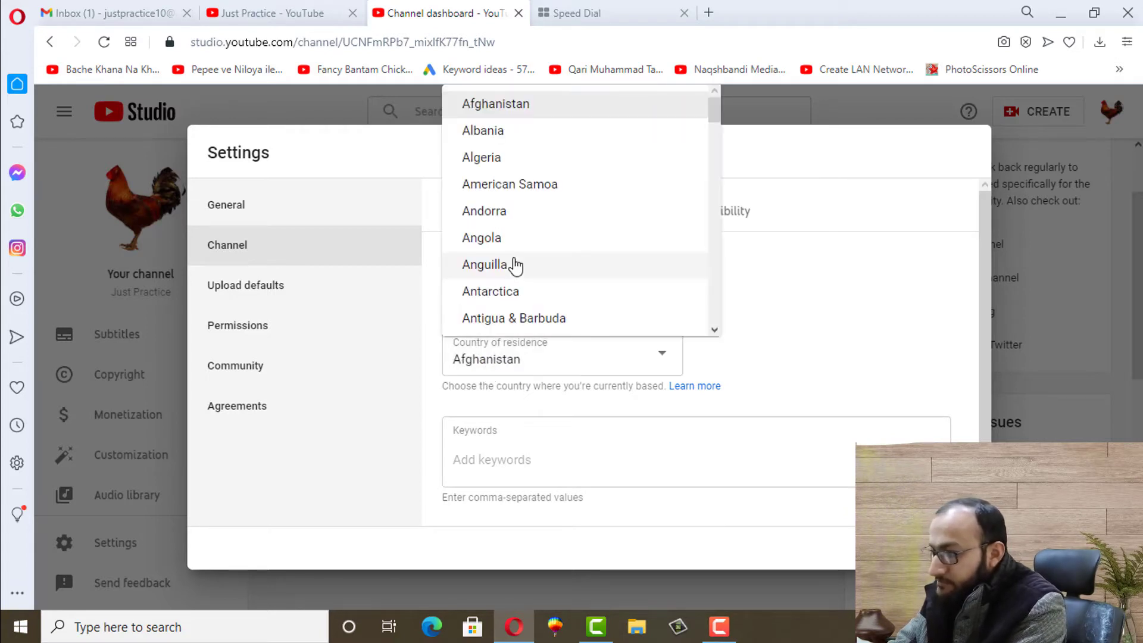
key(p)
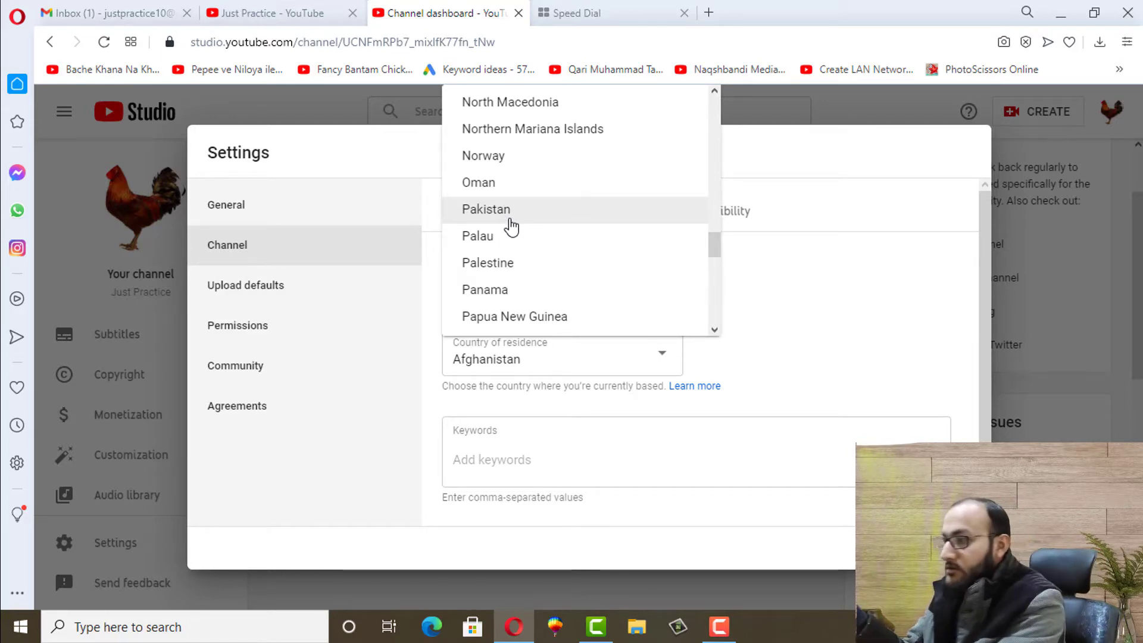
click(495, 222)
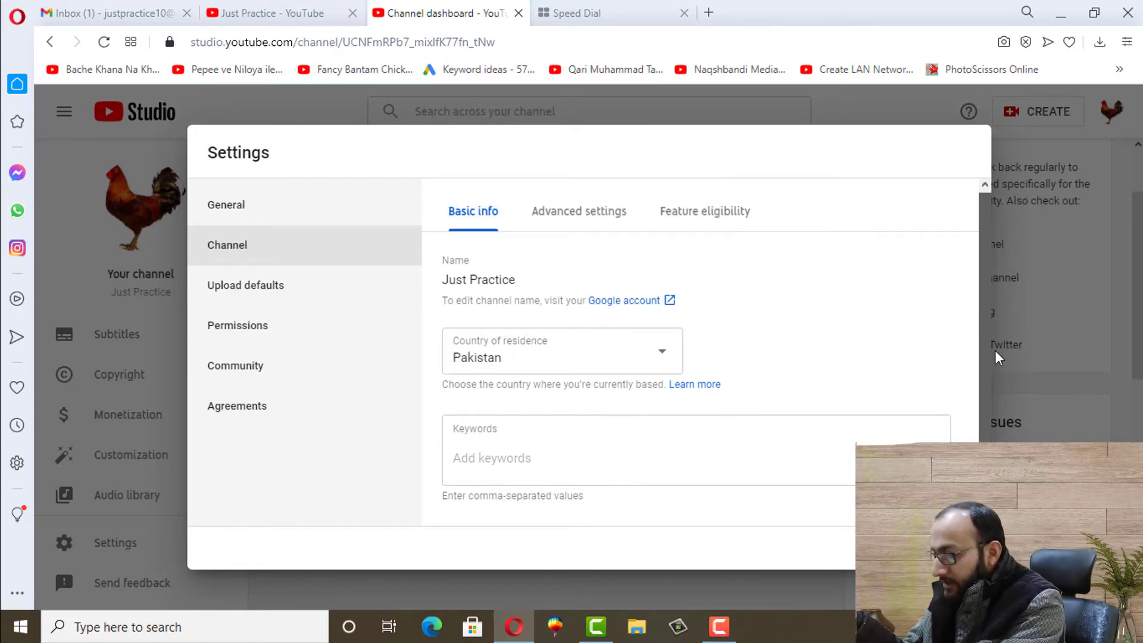
click(505, 456)
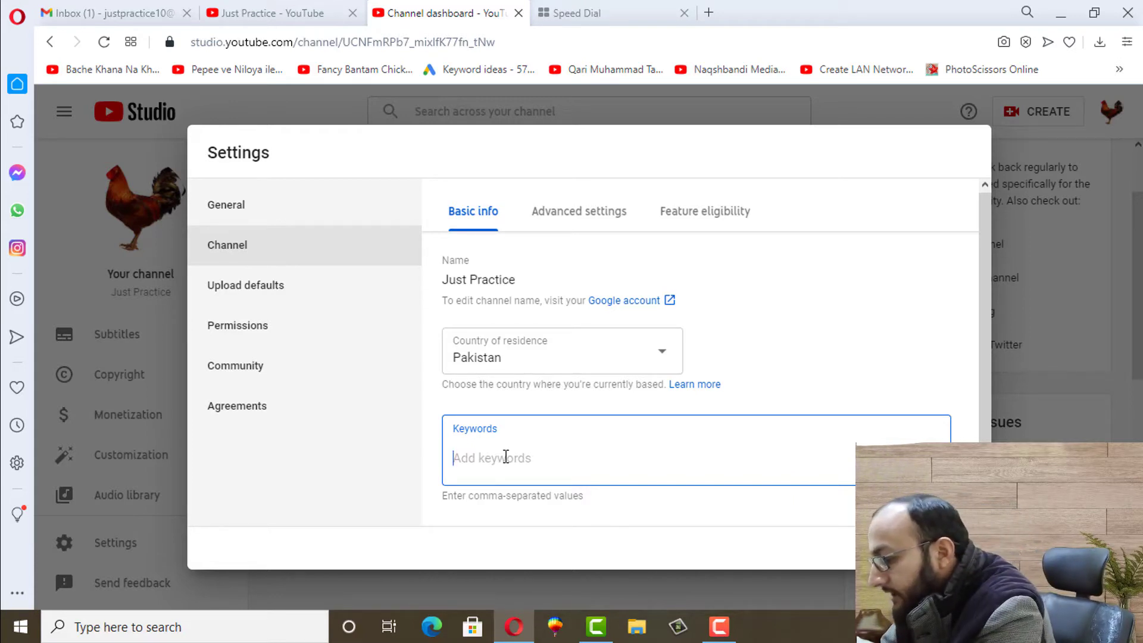
Add the channel keywords Poultry, Golden Misri and Broiler
text(Poul)
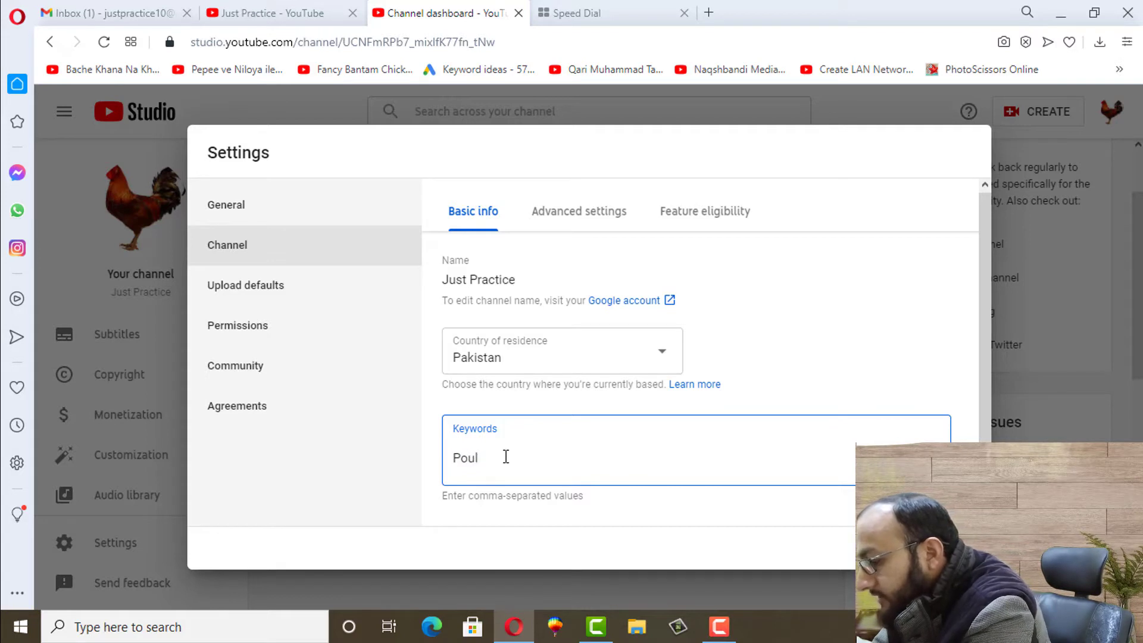
text(try,)
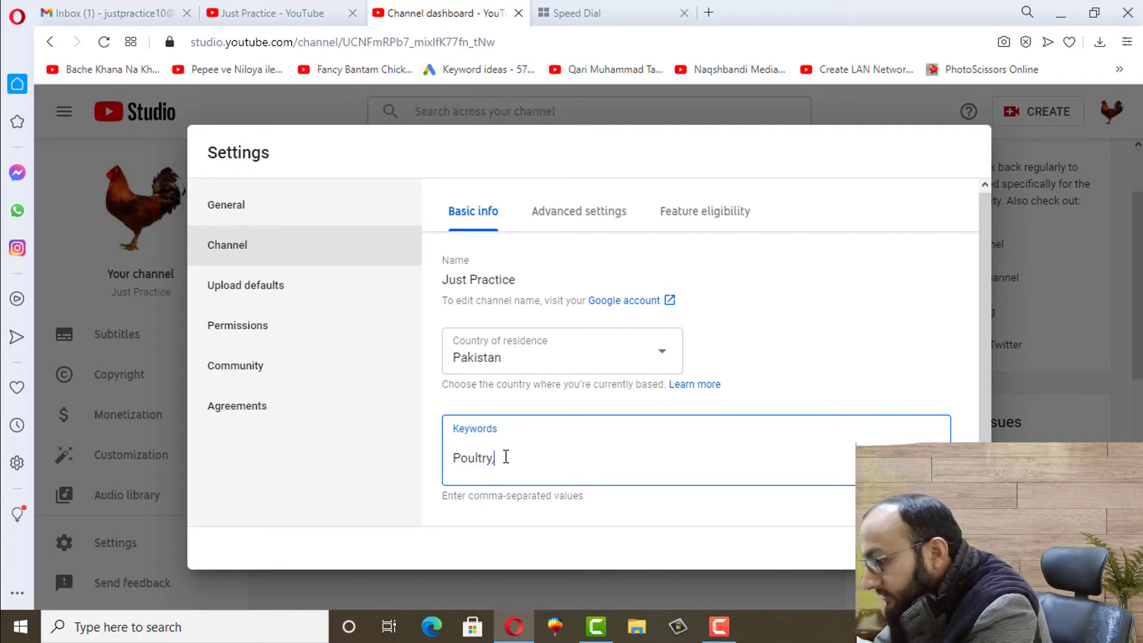
key(Return)
text(Gol)
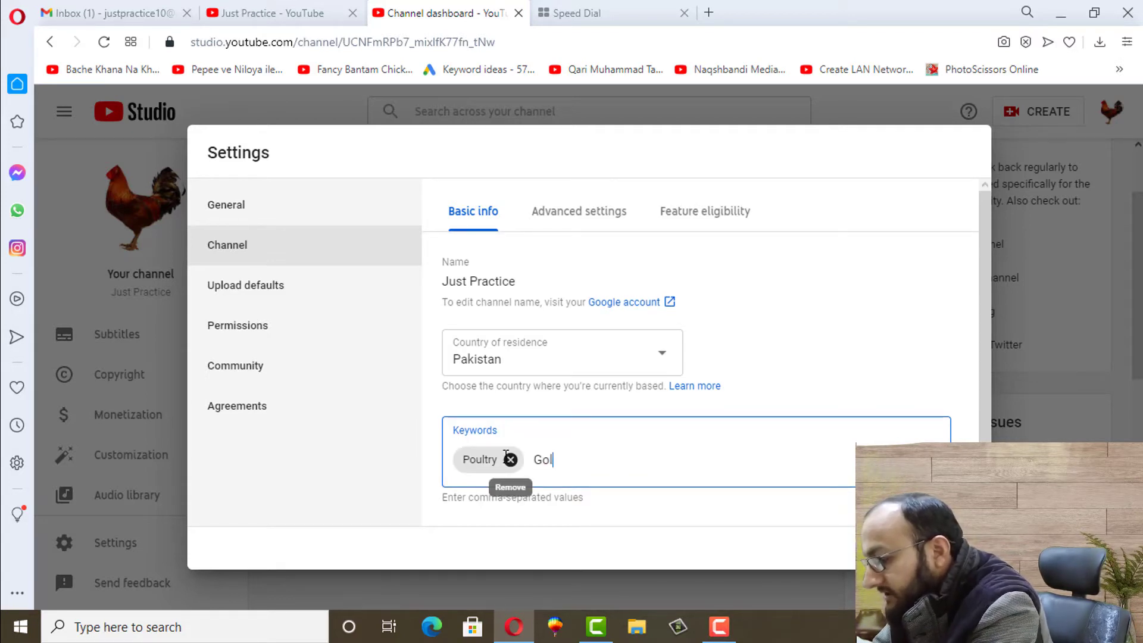
text(den Misri)
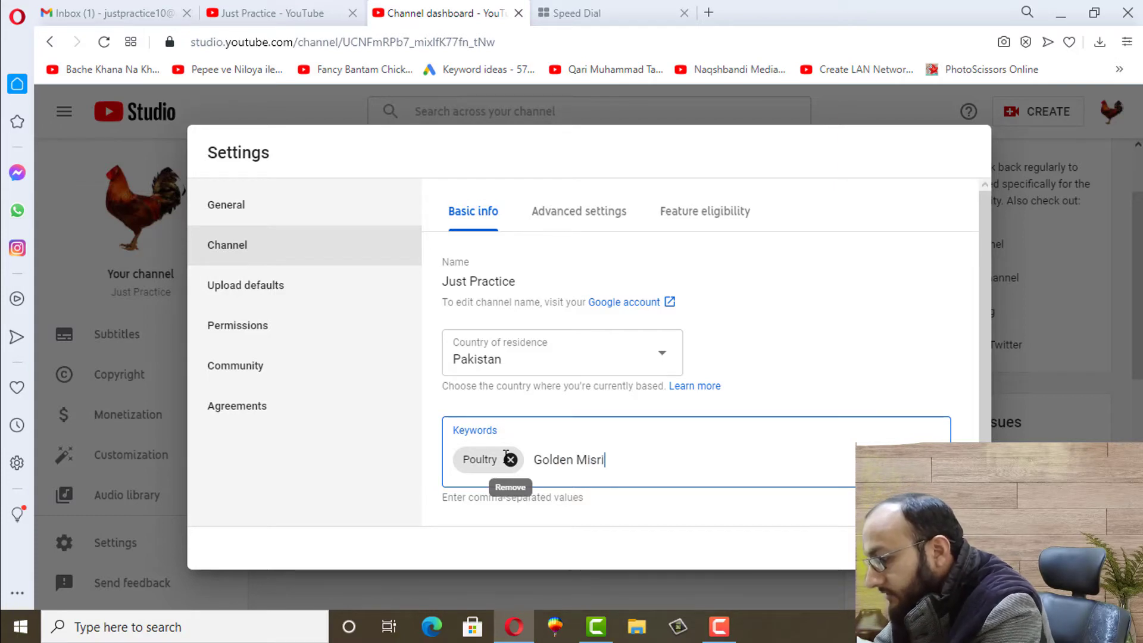
key(Return)
text(B)
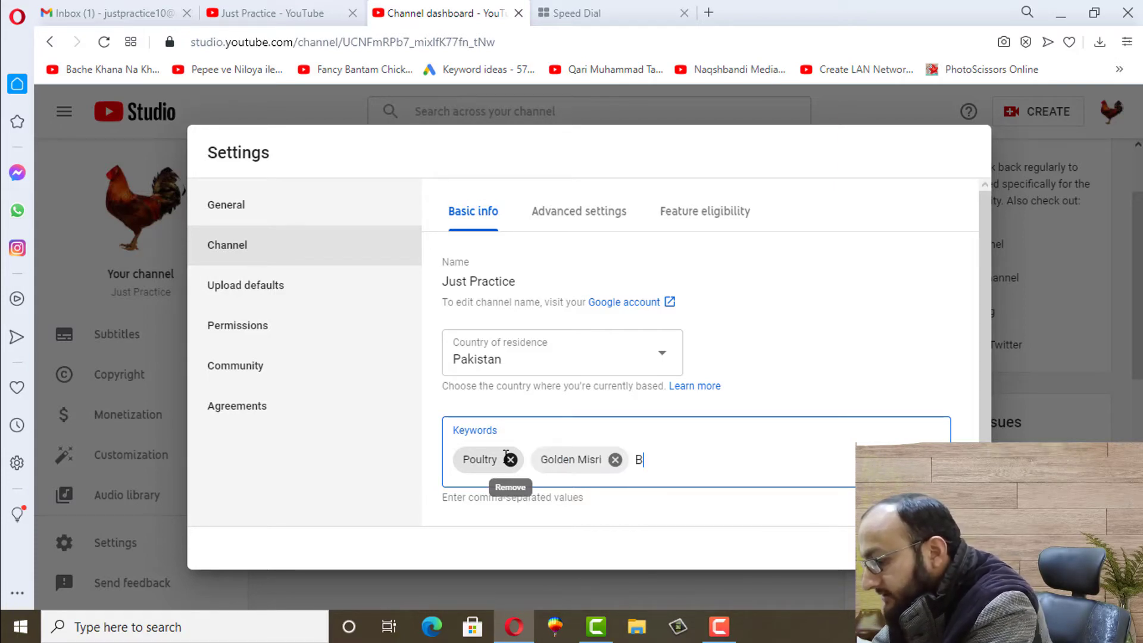
text(roiler,)
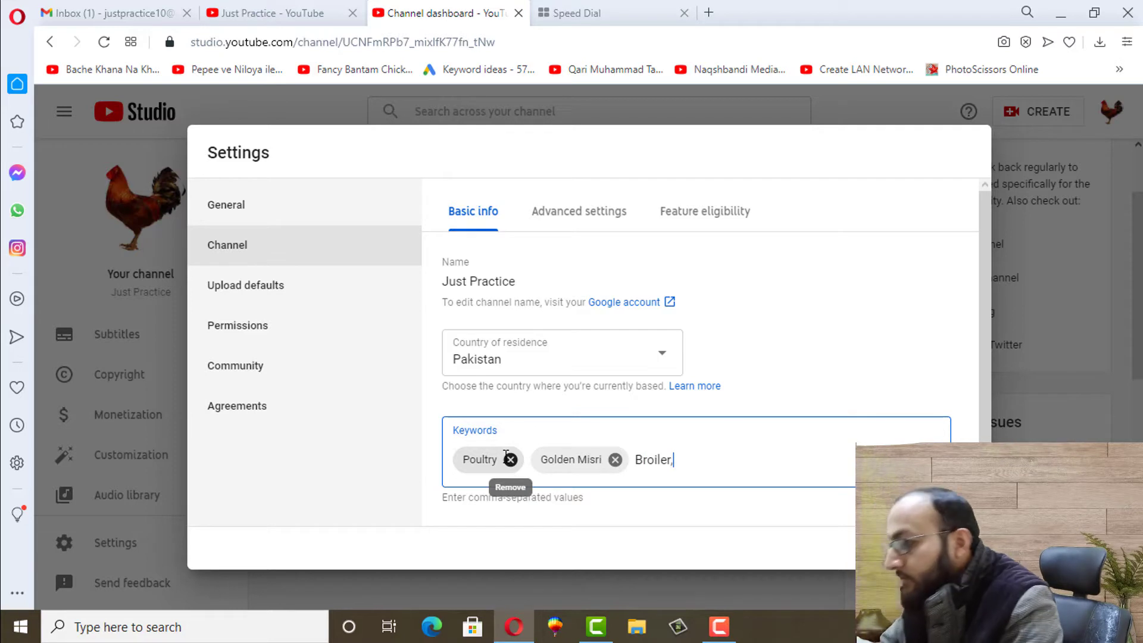
key(Return)
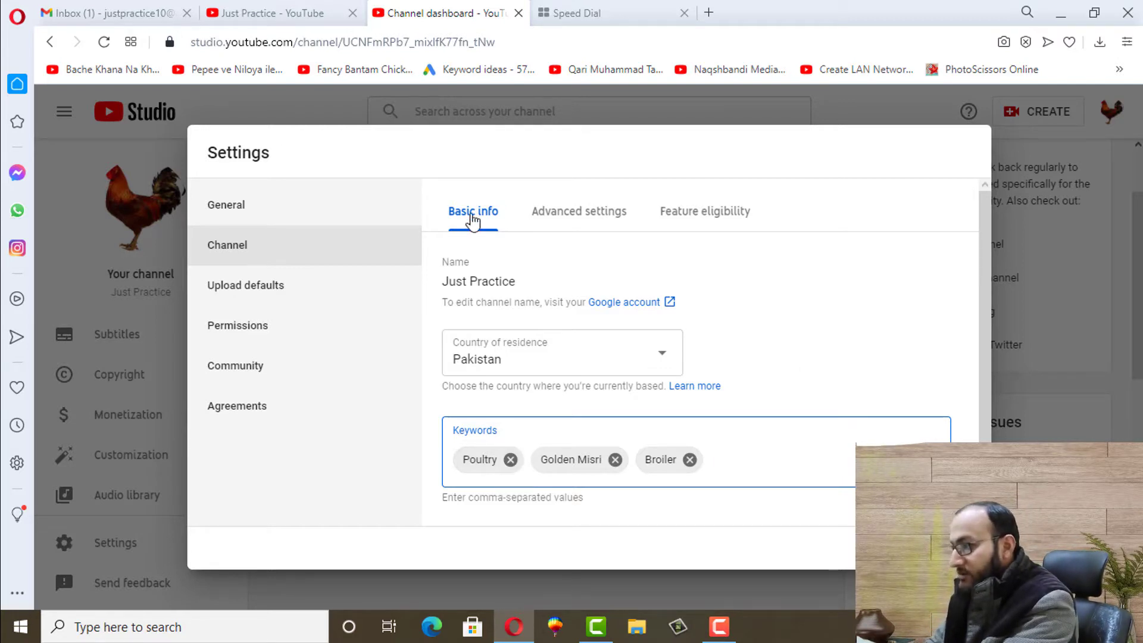
click(546, 220)
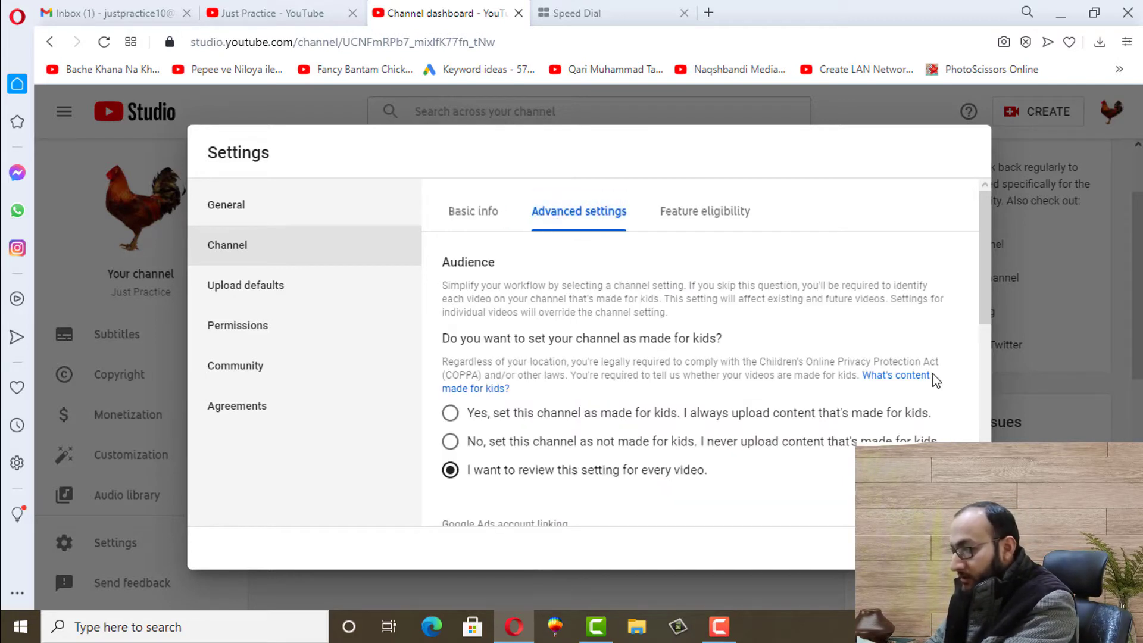
Under Audience in Advanced settings, choose 'No, set this channel as not made for kids'
drag(981, 241, 984, 263)
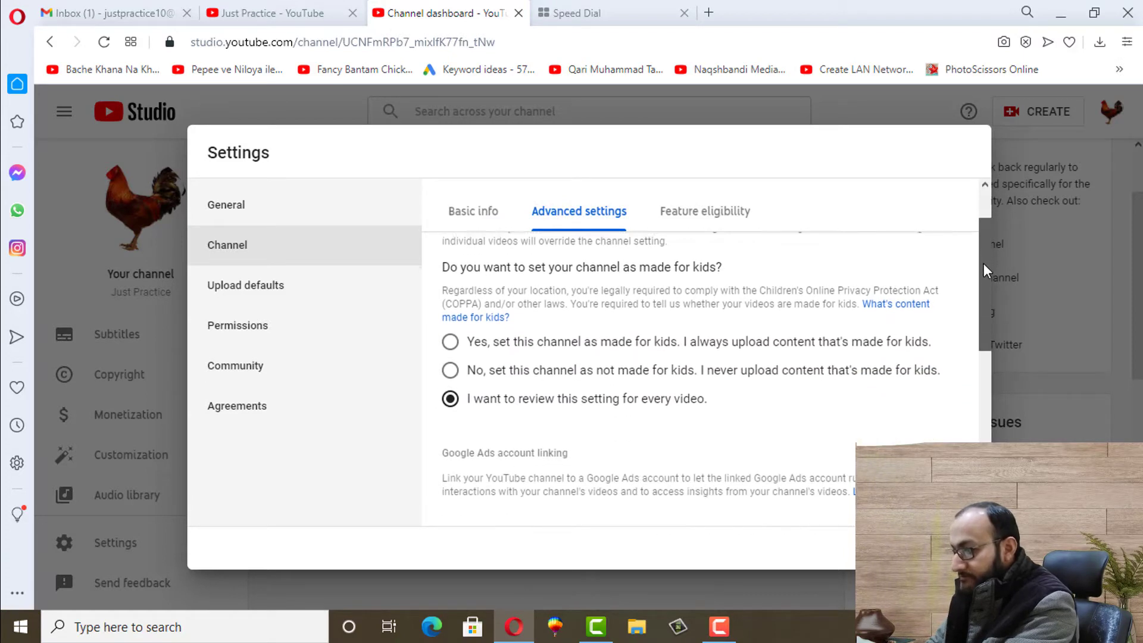
scroll(984, 262, up, 1)
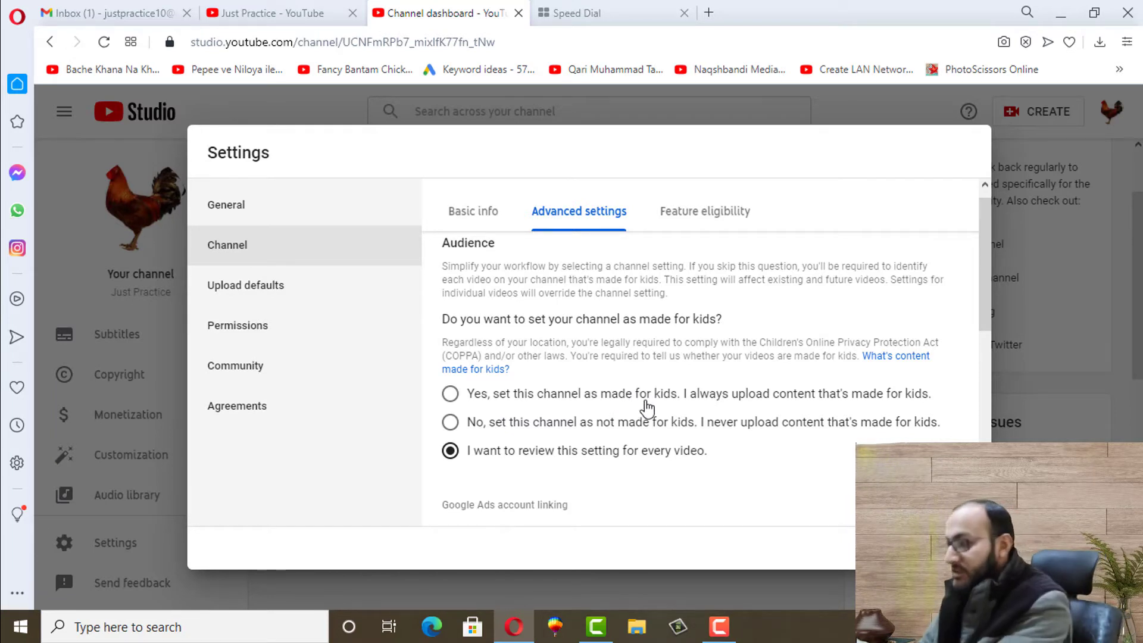
click(450, 423)
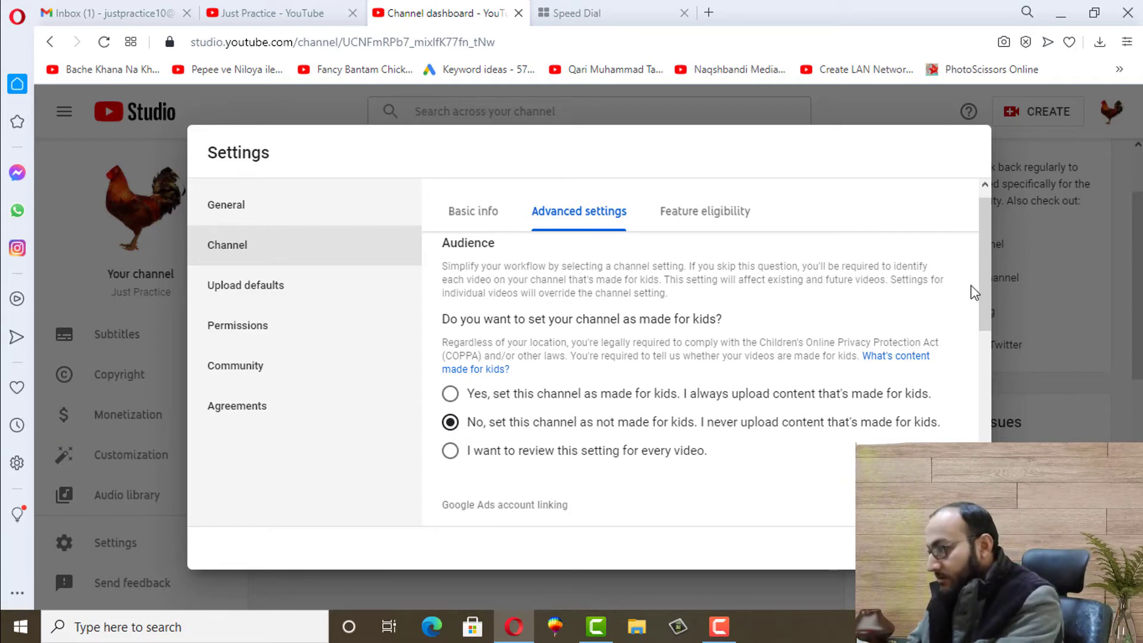
drag(980, 276, 994, 383)
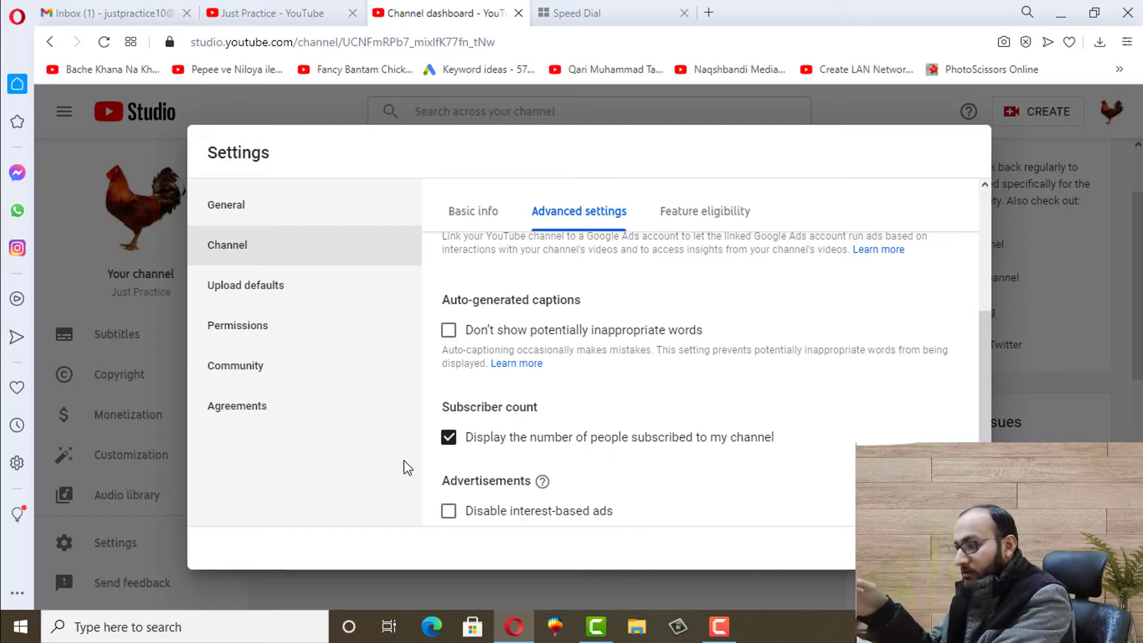
Tick then untick 'Disable interest-based ads', then view the Feature eligibility tab
click(448, 444)
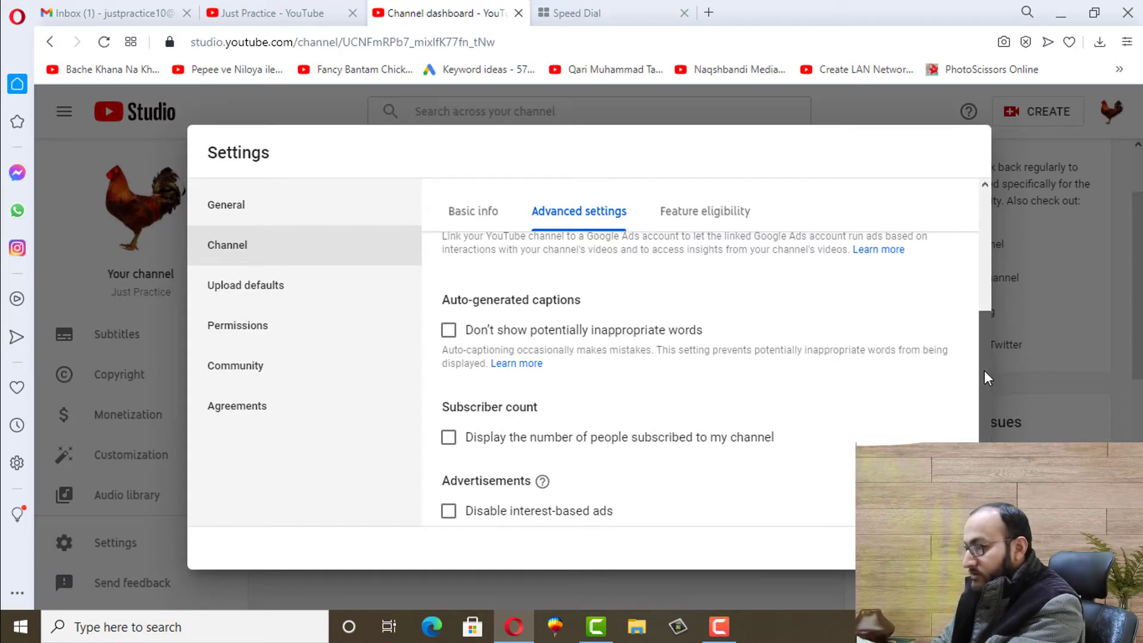
drag(984, 371, 988, 412)
scroll(988, 412, down, 1)
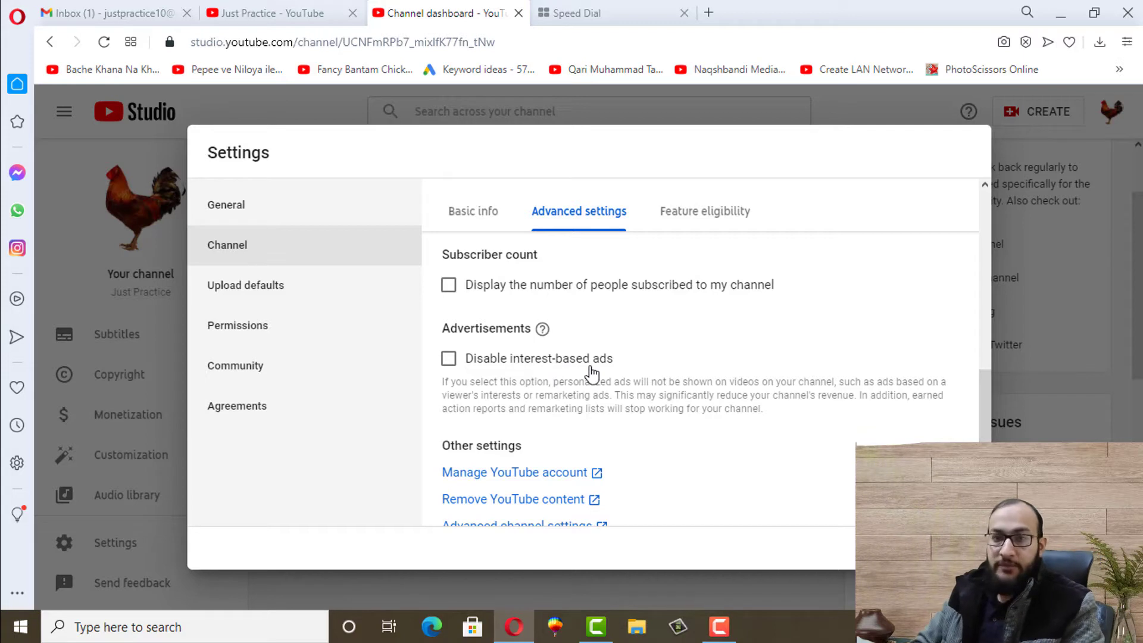
click(448, 358)
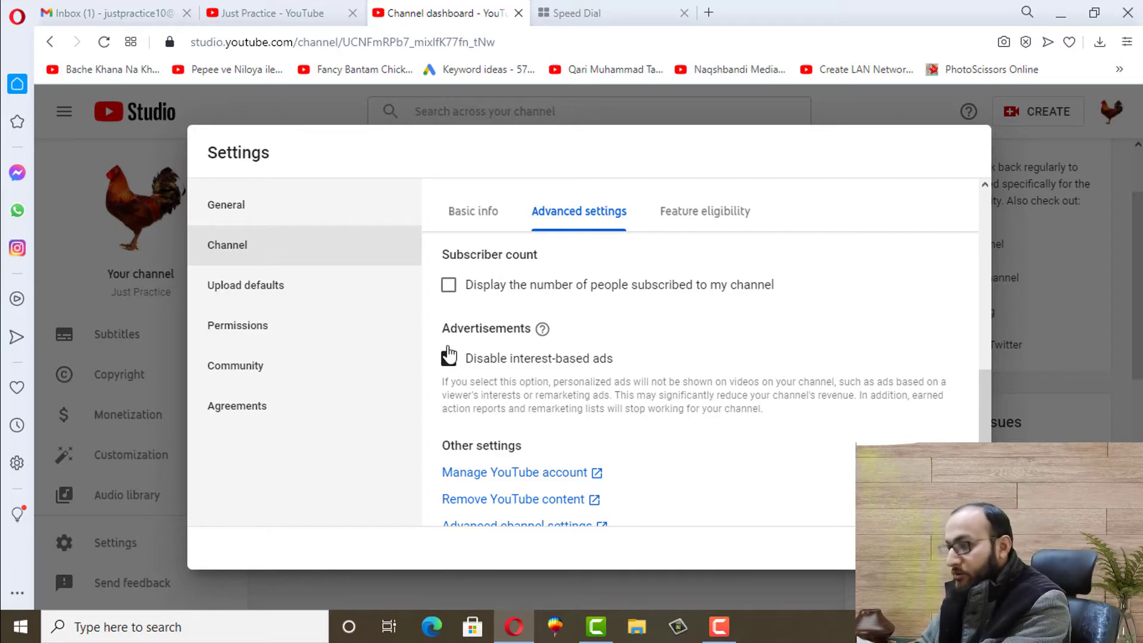
click(449, 359)
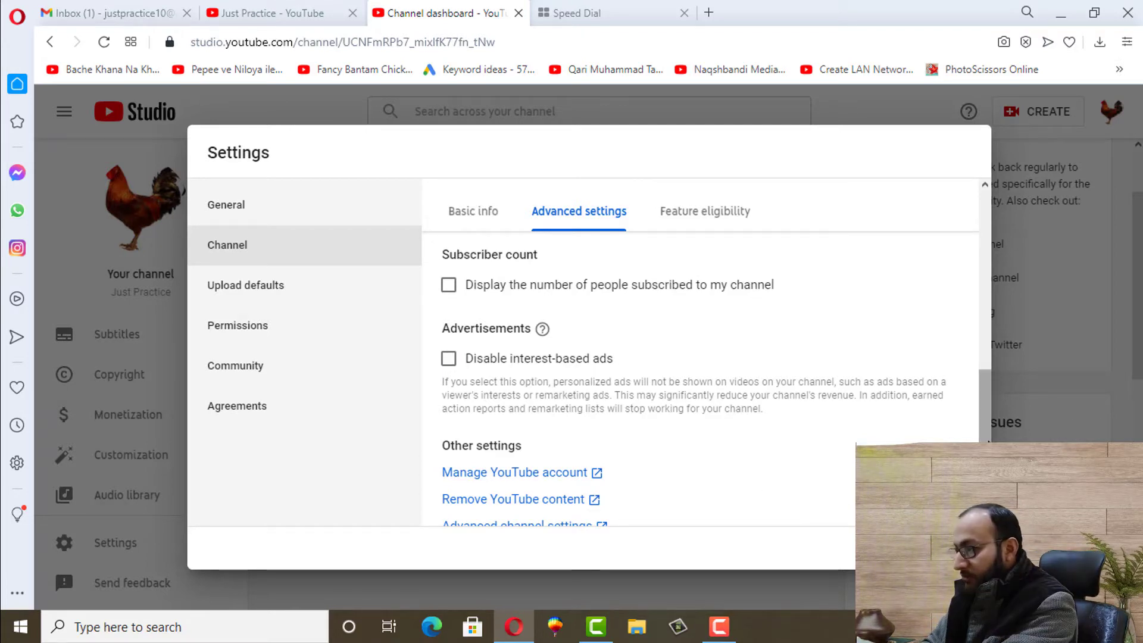
scroll(700, 387, down, 1)
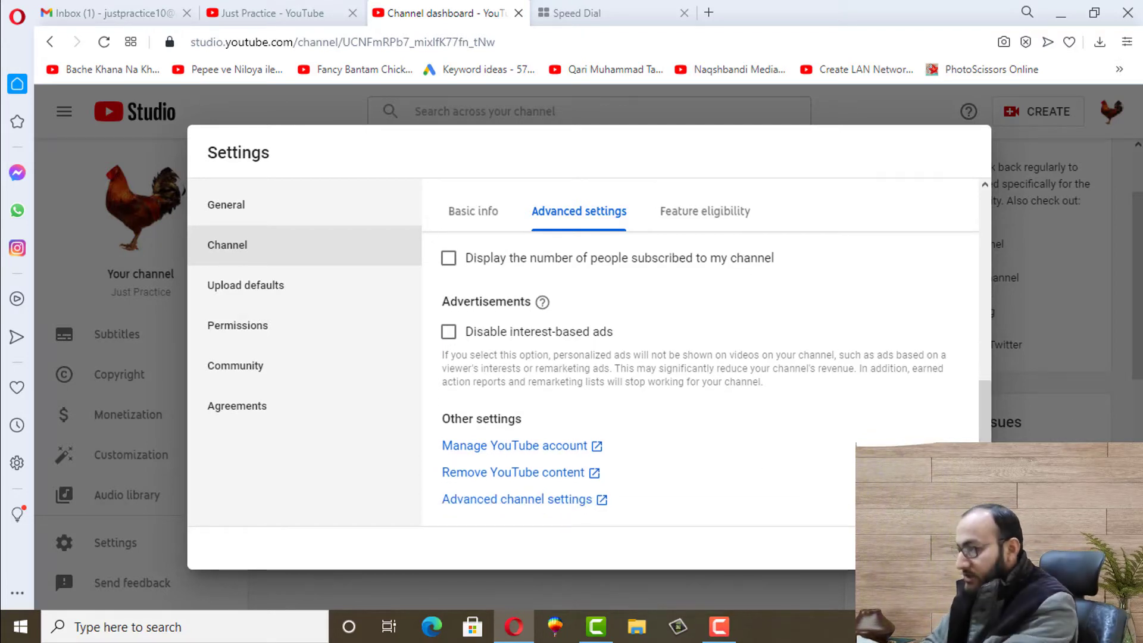
click(712, 220)
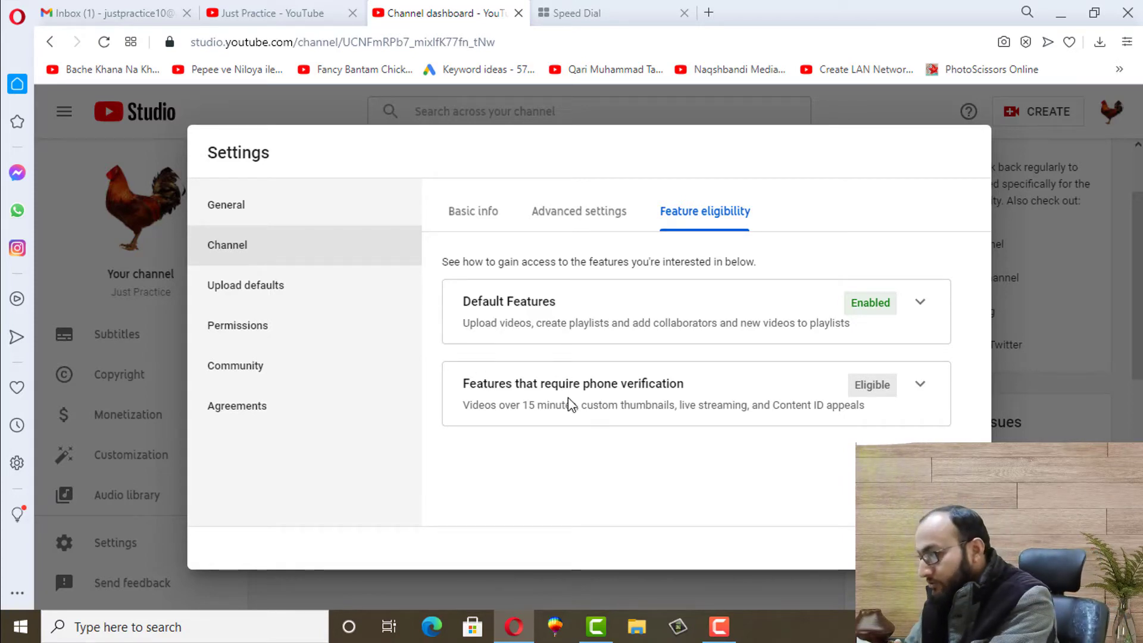
Highlight 'custom thumbnails' in the phone verification card, then close Settings with Esc
drag(584, 407, 677, 405)
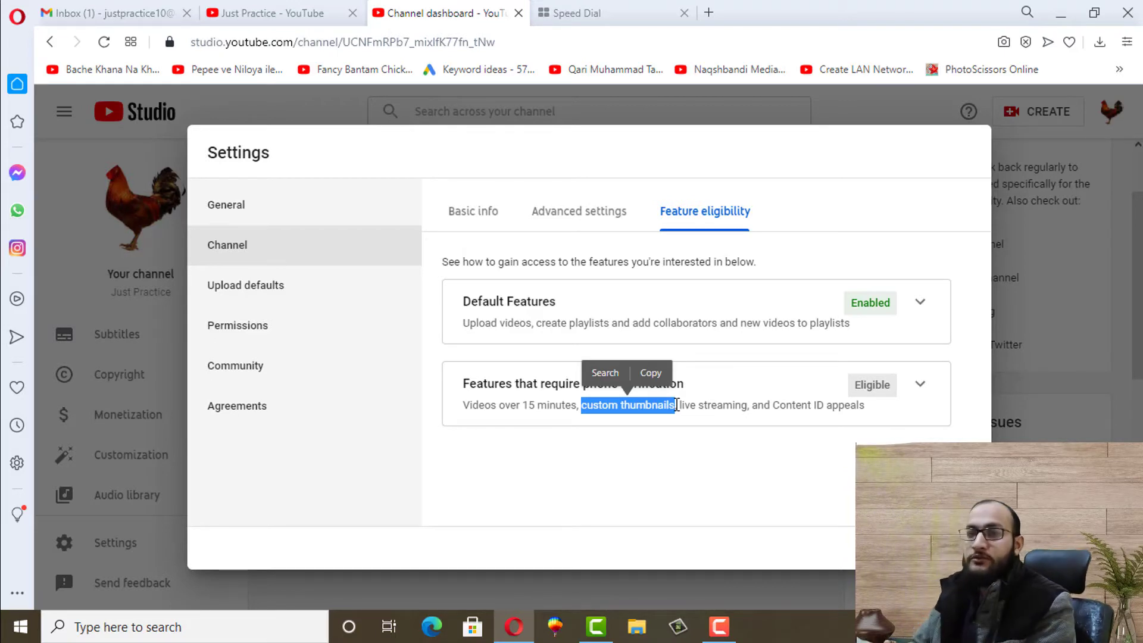
click(742, 464)
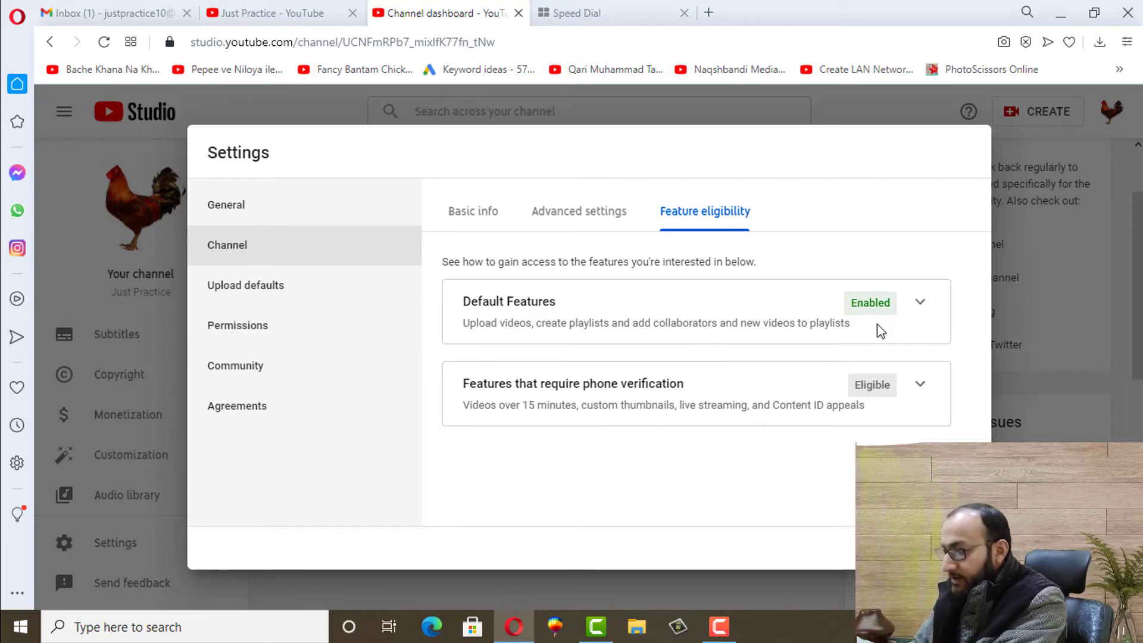
key(Escape)
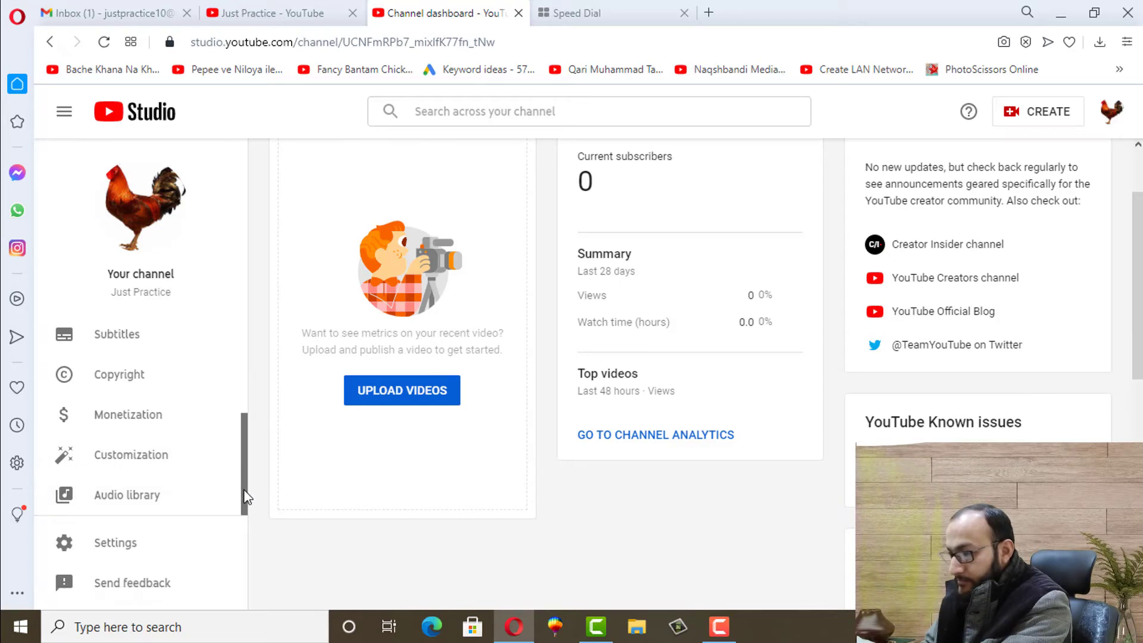
From the Content page, open Upload videos, cancel the file picker, and launch File Explorer
drag(245, 498, 230, 383)
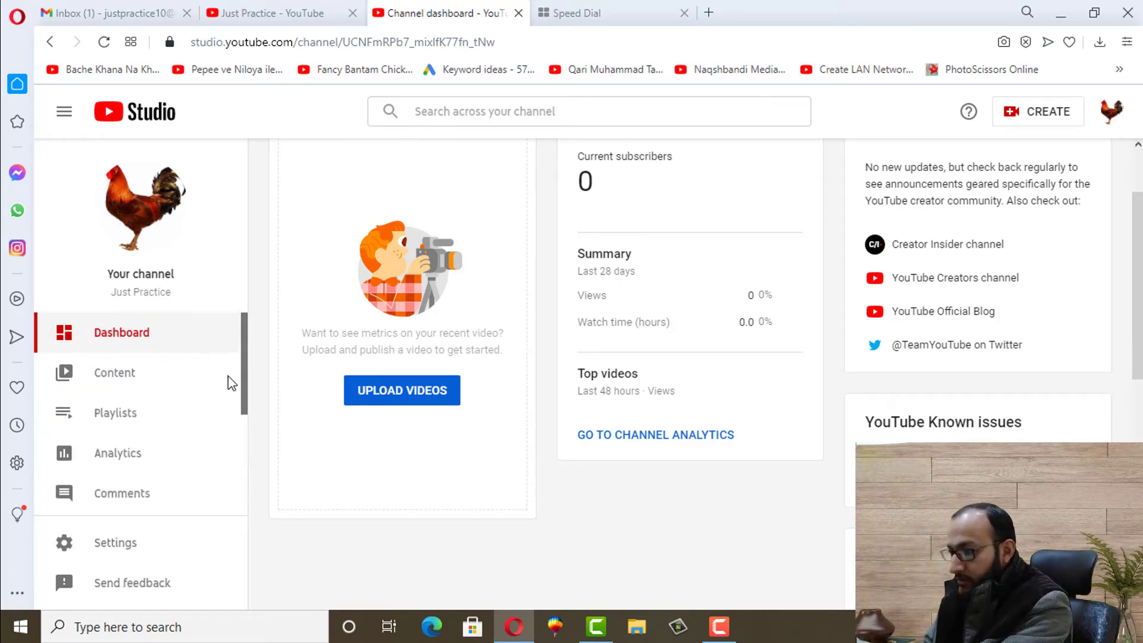
click(111, 382)
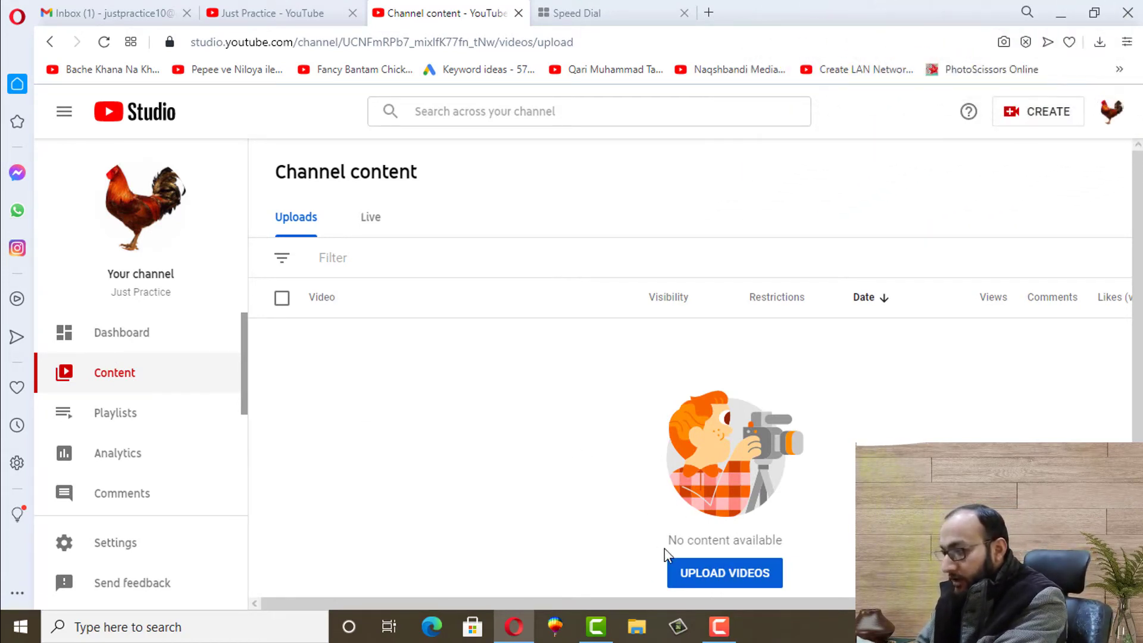
click(718, 576)
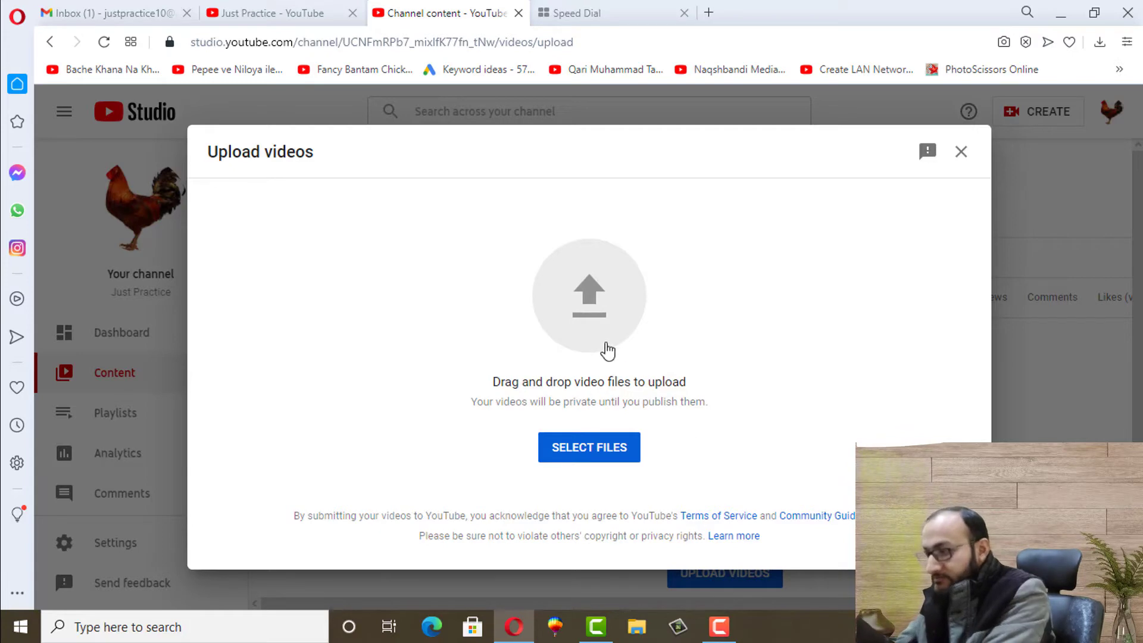
click(602, 322)
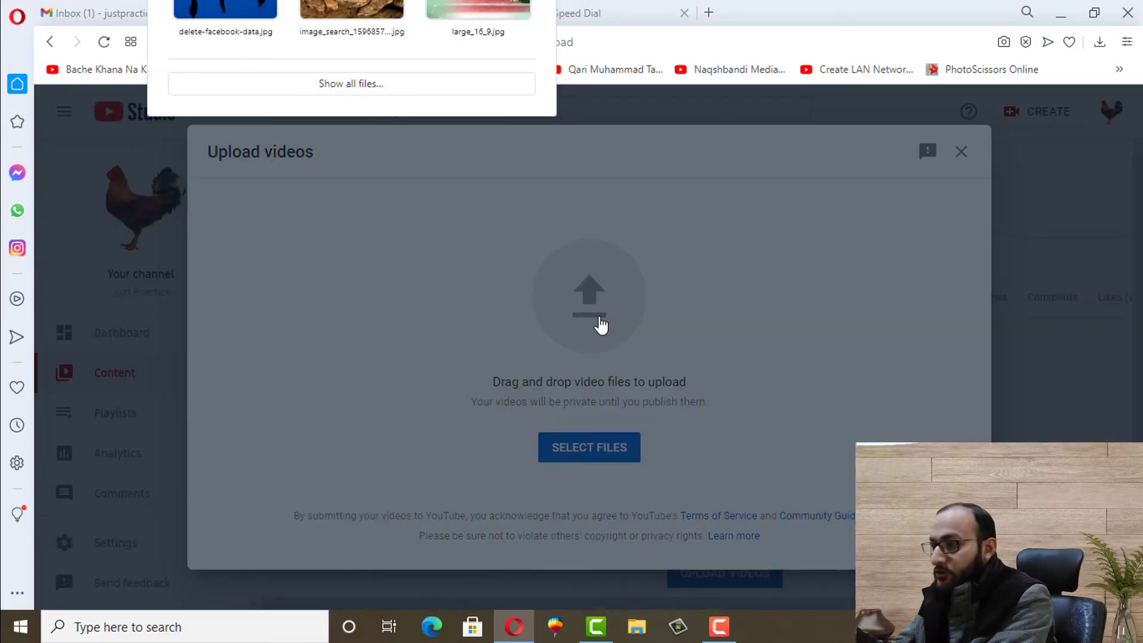
click(331, 90)
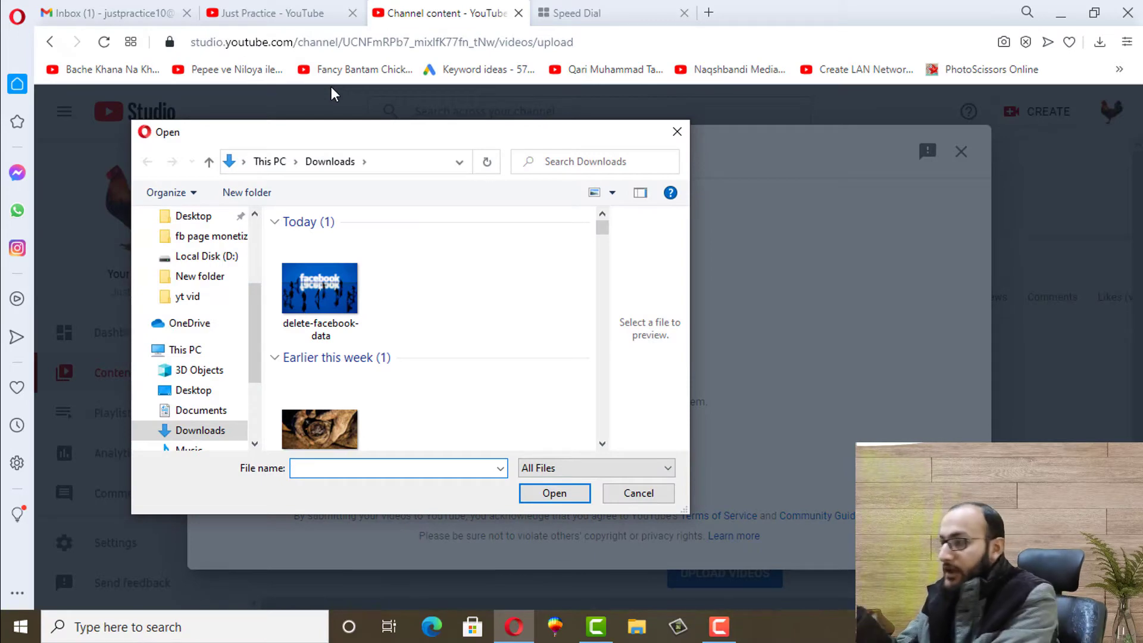
click(677, 132)
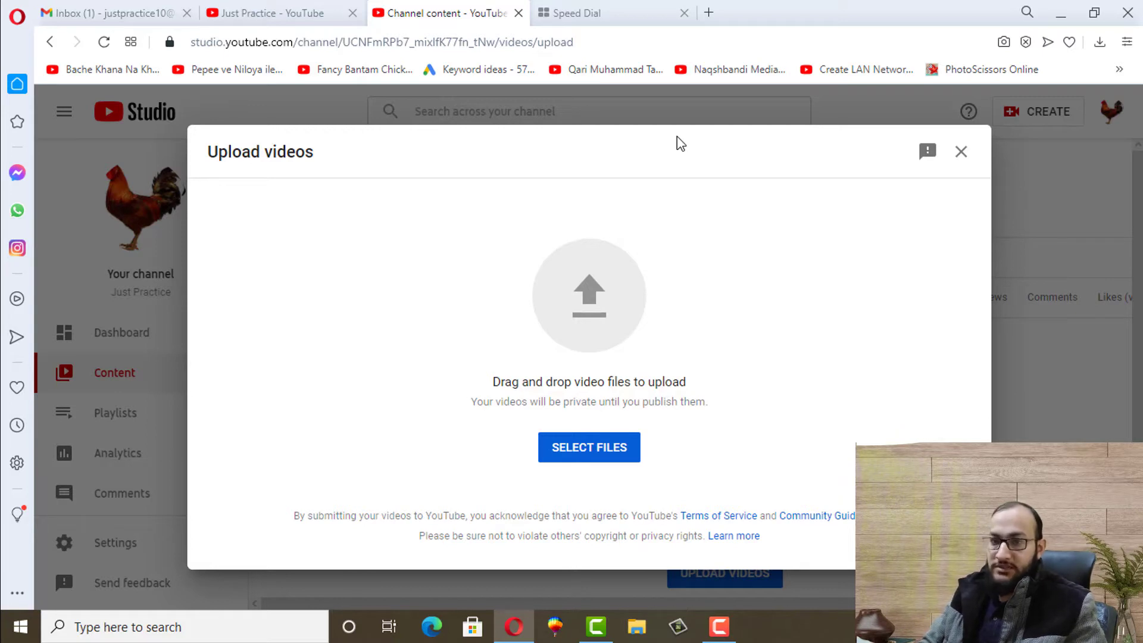
click(634, 635)
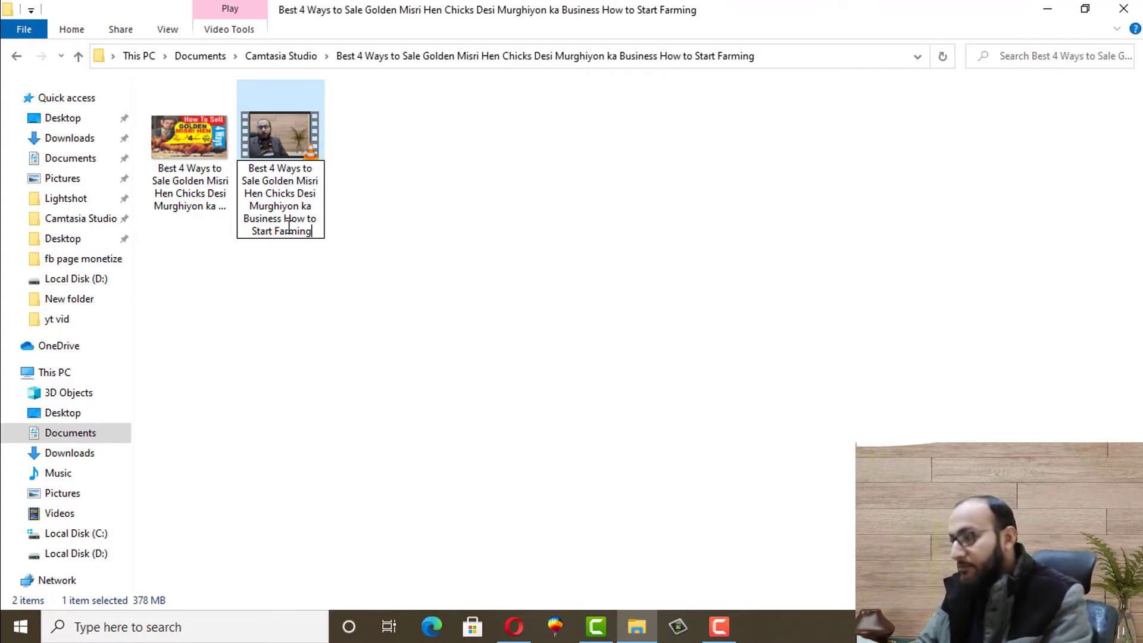
key(ctrl+a)
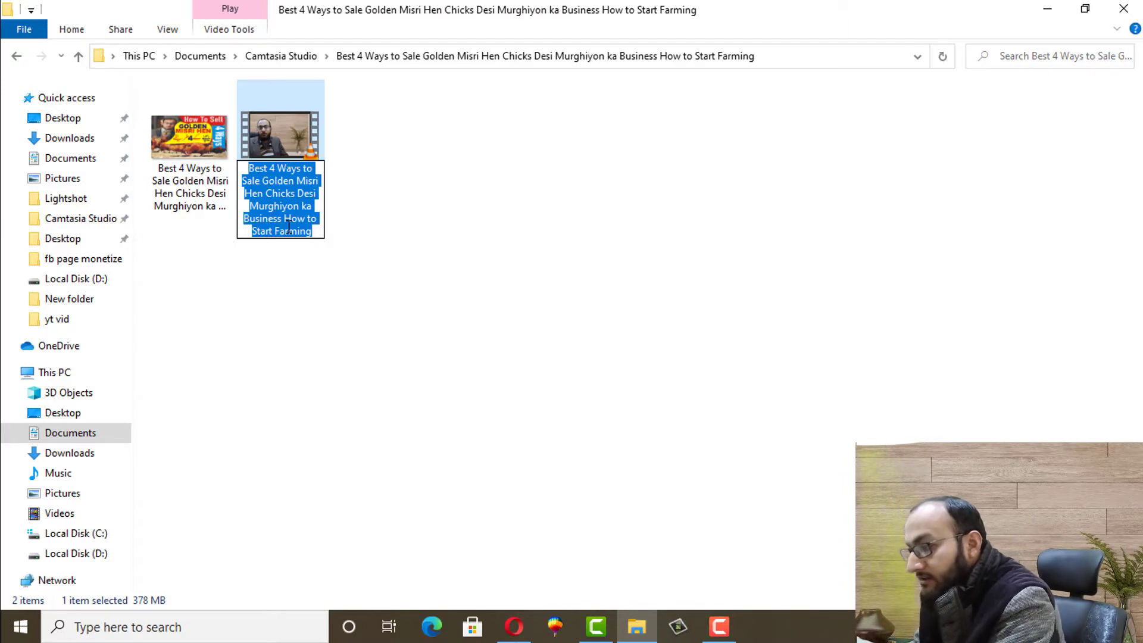
click(383, 288)
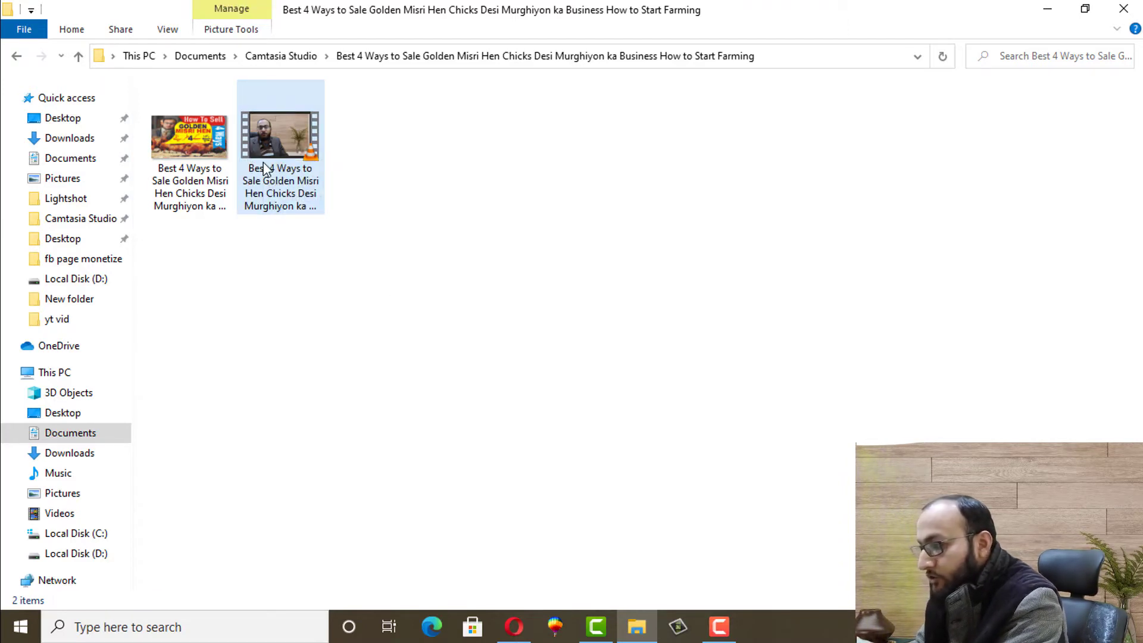
right_click(266, 169)
click(317, 598)
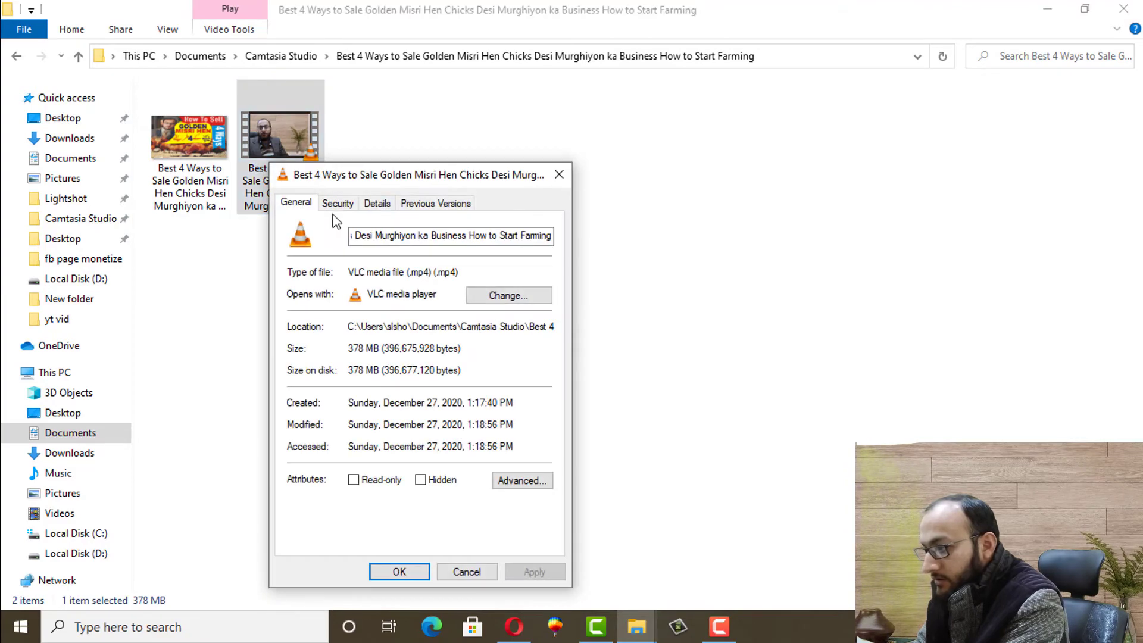
click(376, 205)
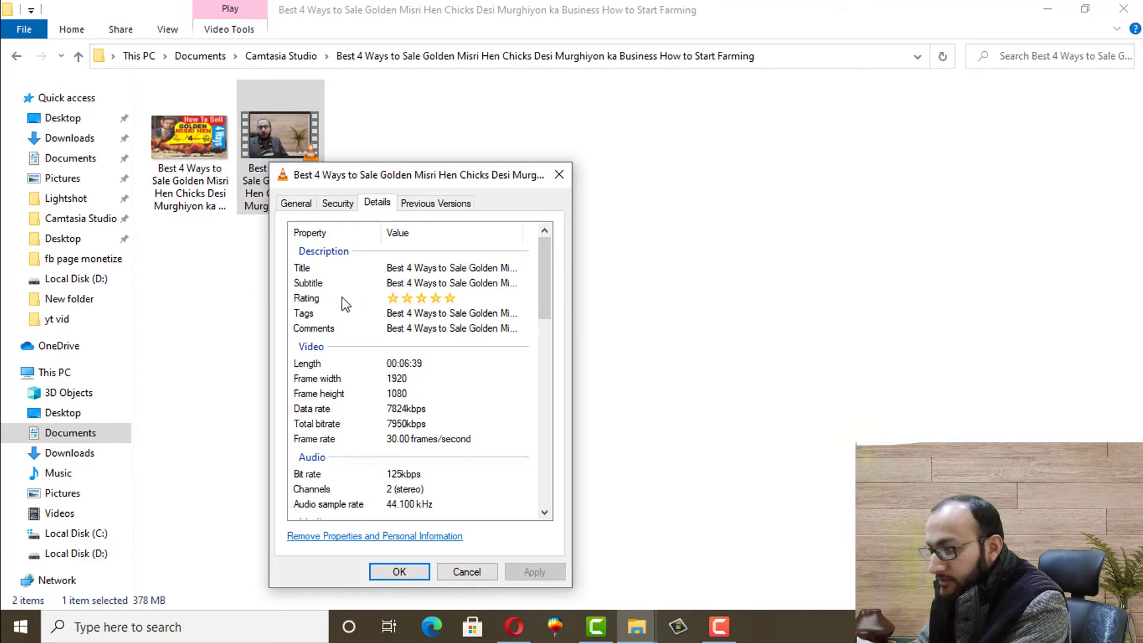
click(409, 315)
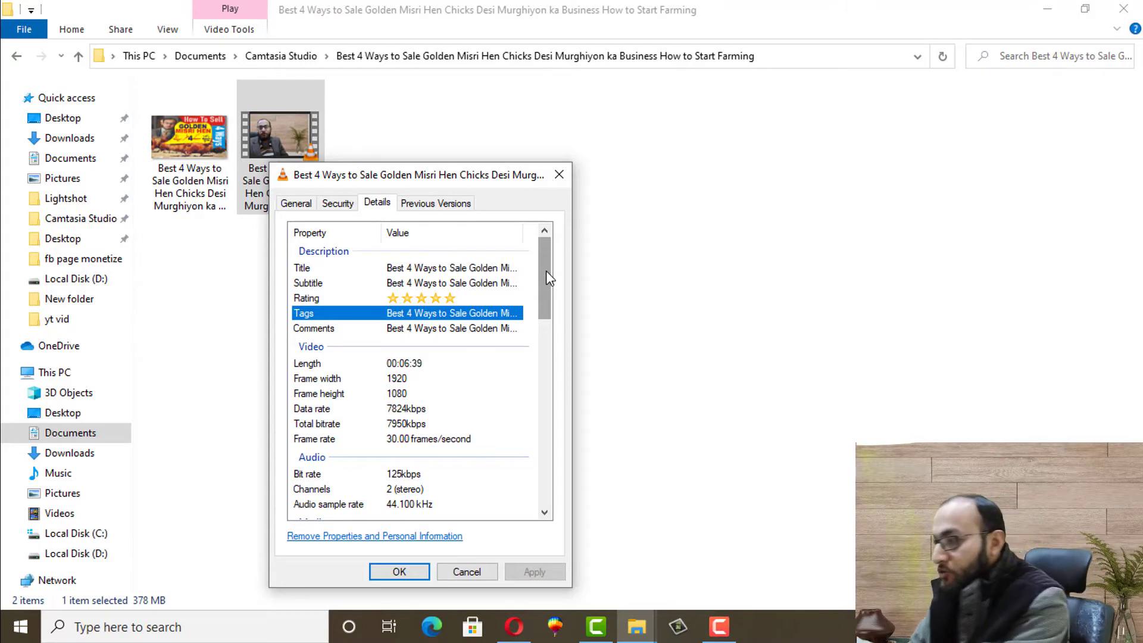
click(559, 175)
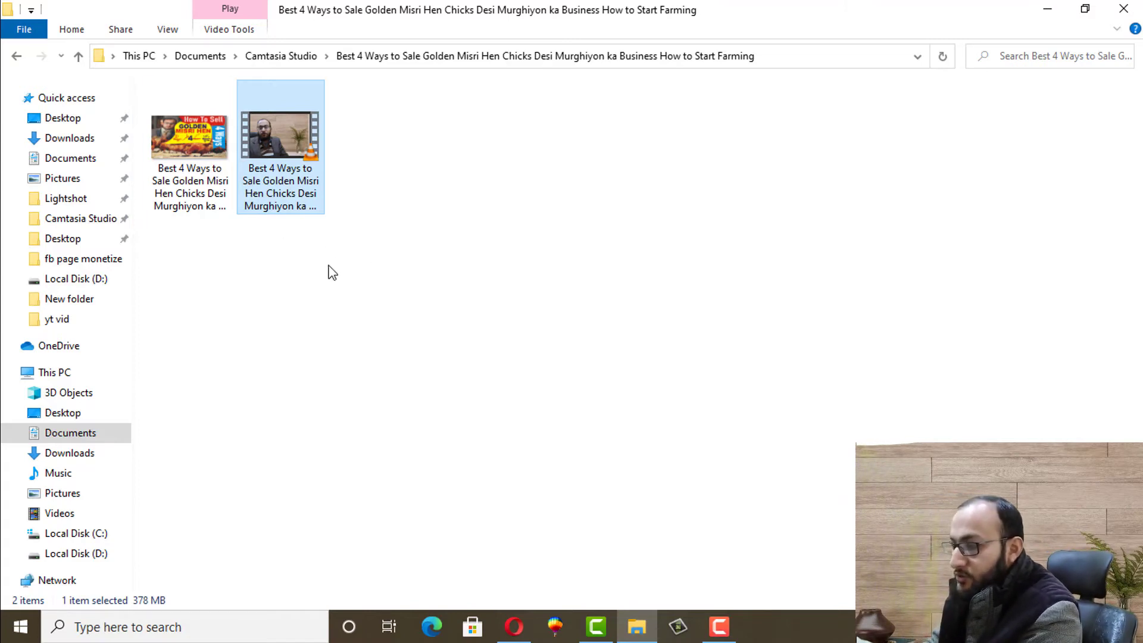
mouse_move(514, 626)
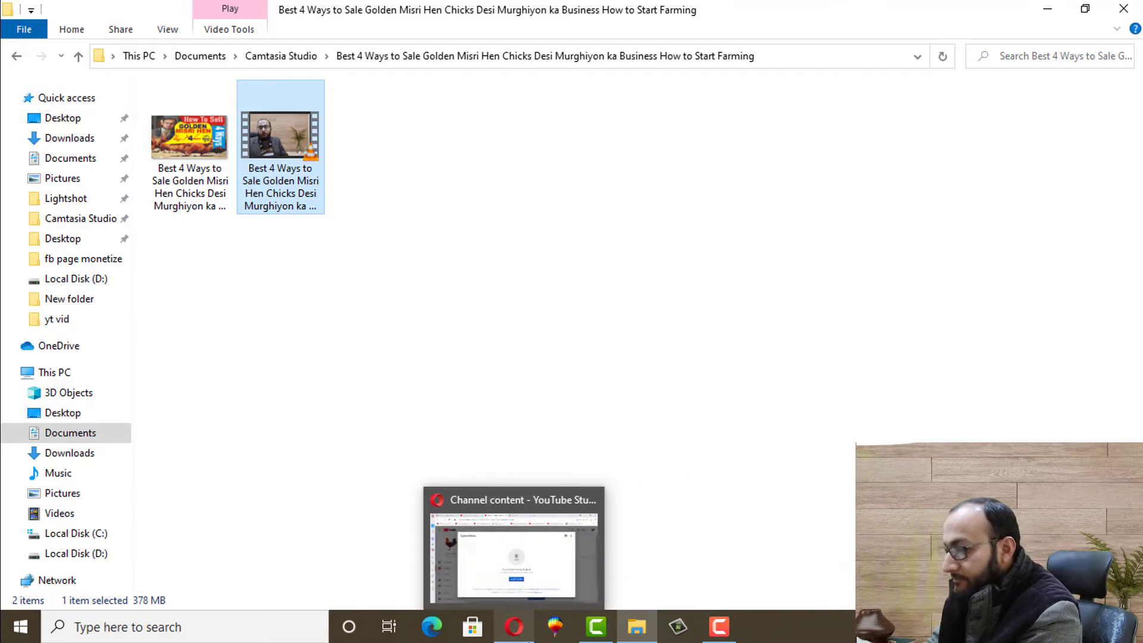
click(503, 576)
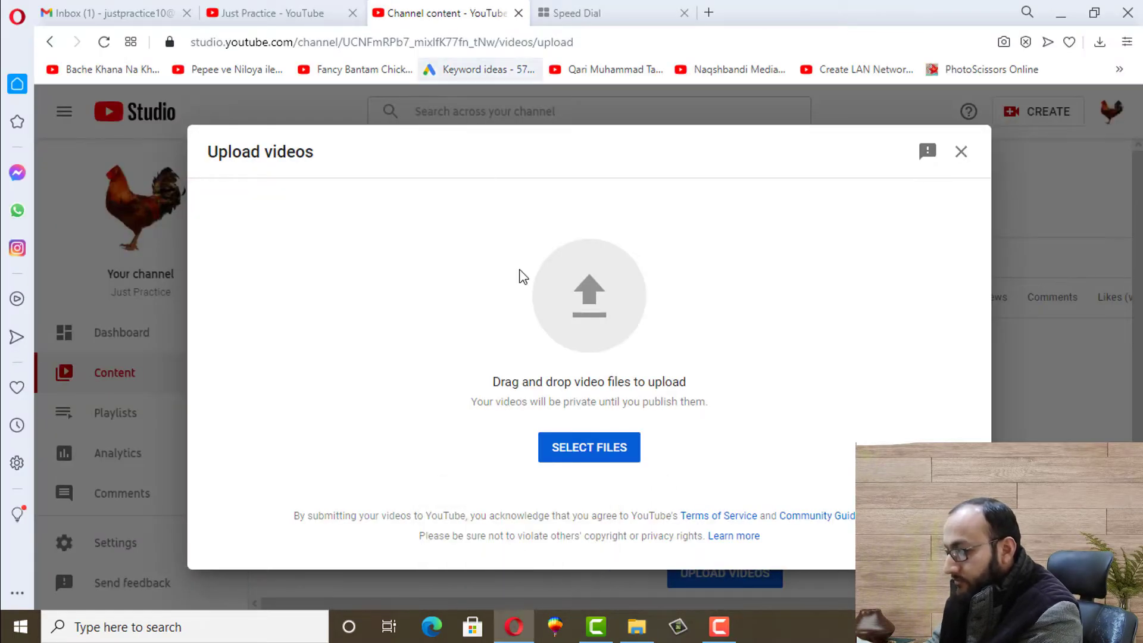
key(alt+Tab)
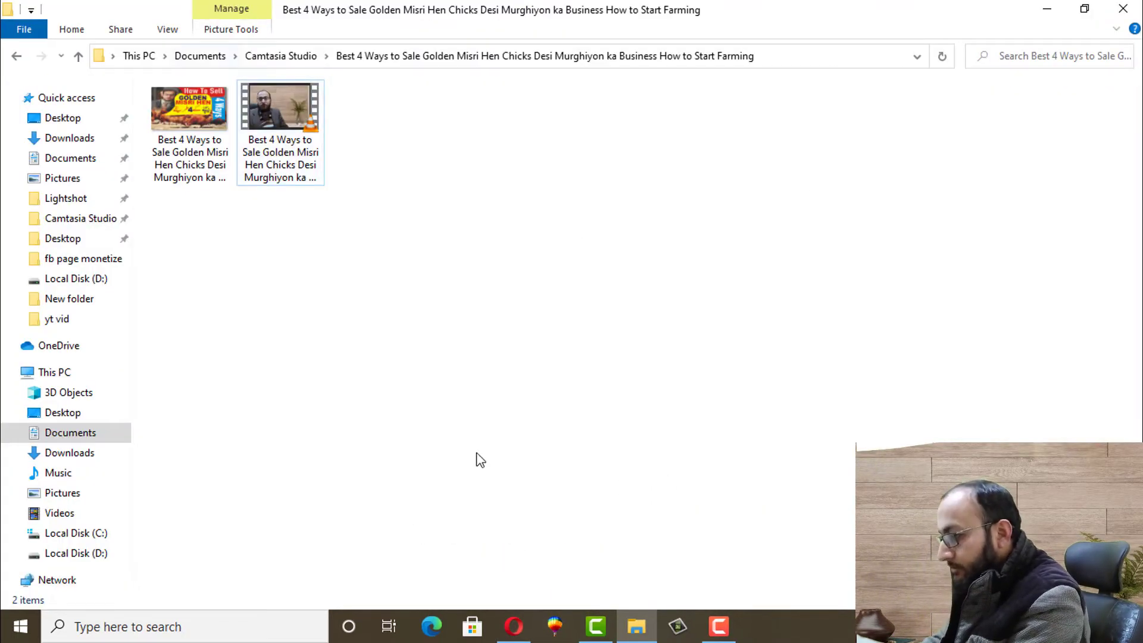
mouse_move(515, 626)
click(514, 560)
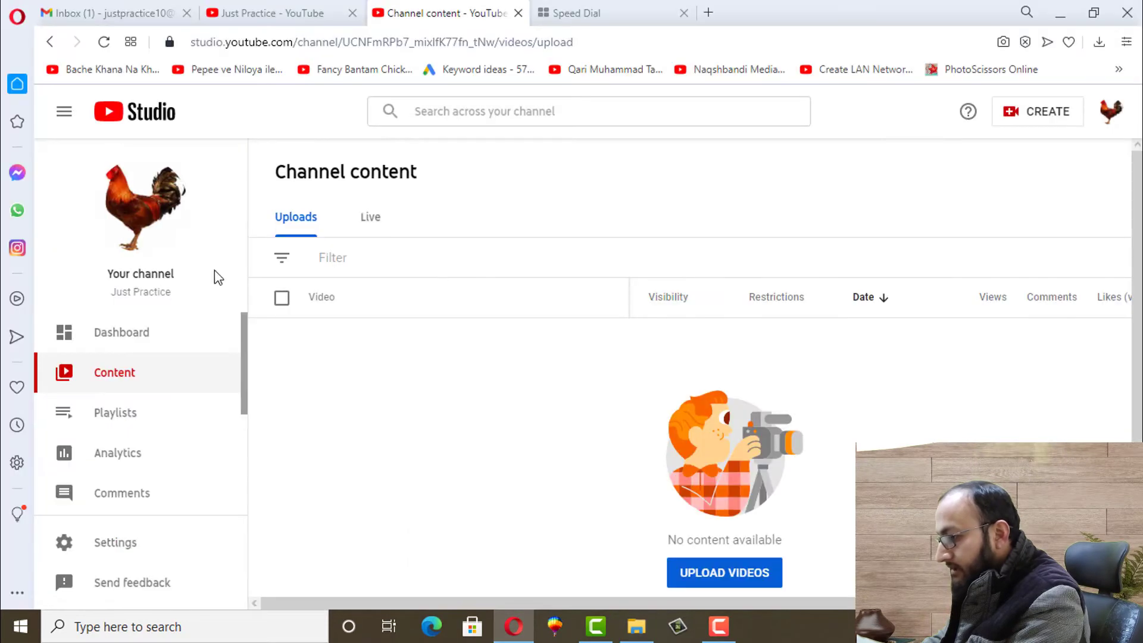
click(706, 581)
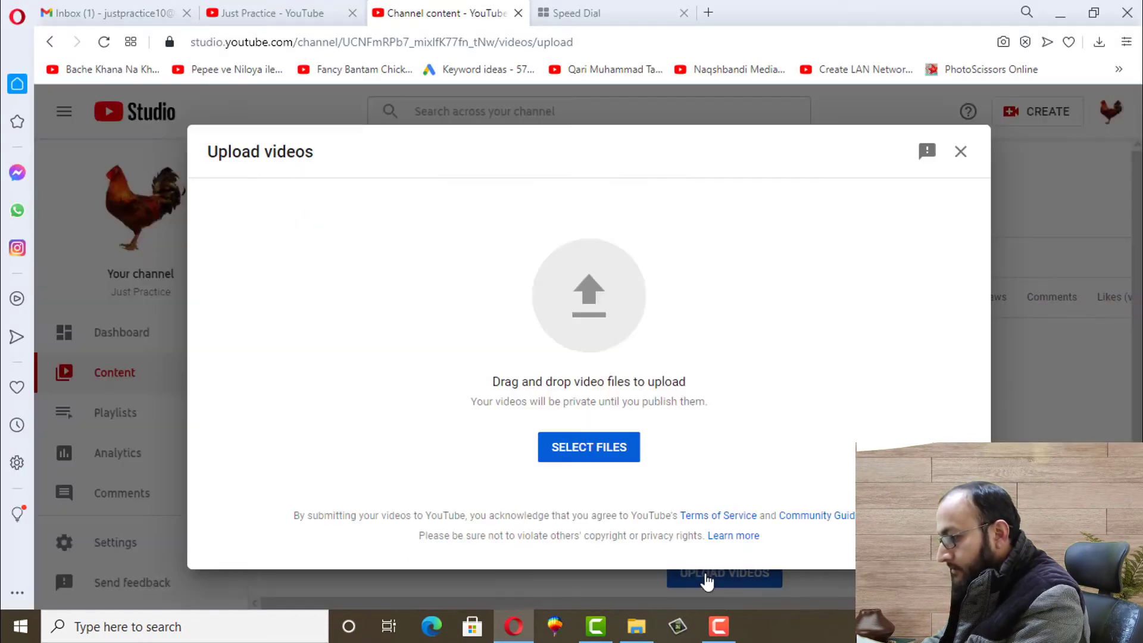
click(595, 312)
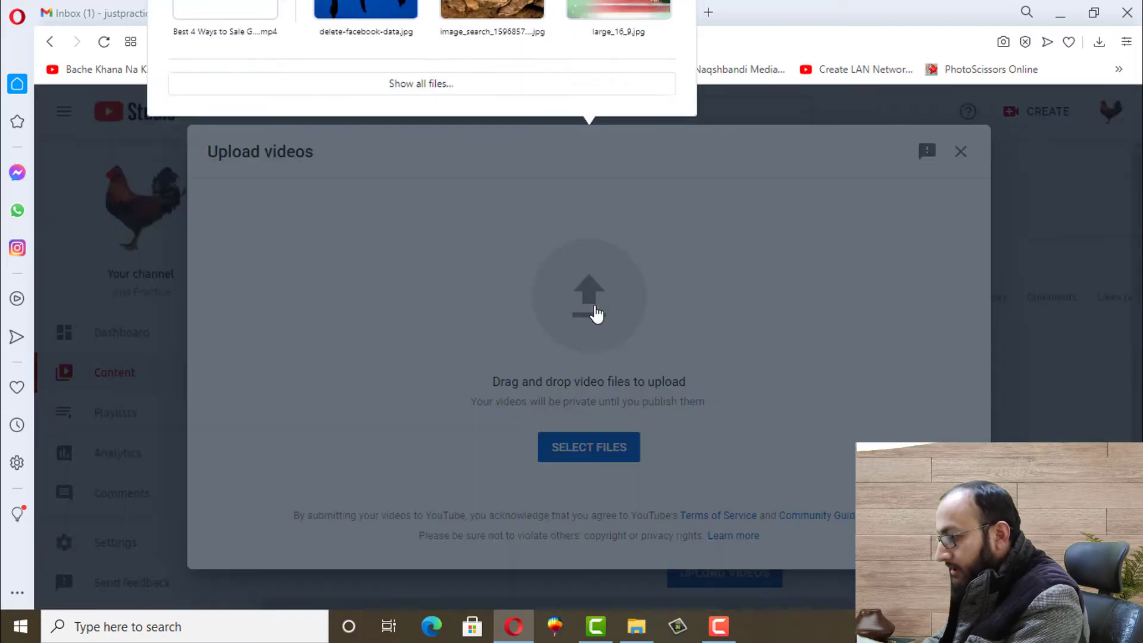
Browse all files to the Desktop, then bring the Camtasia output folder forward in File Explorer
click(407, 84)
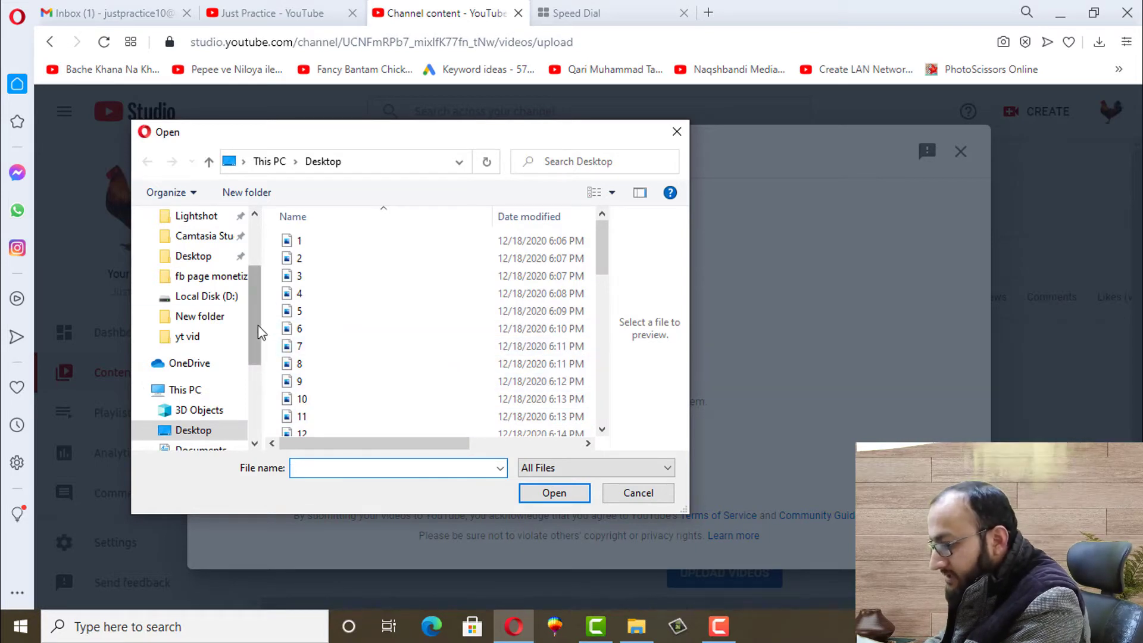
drag(258, 325, 253, 351)
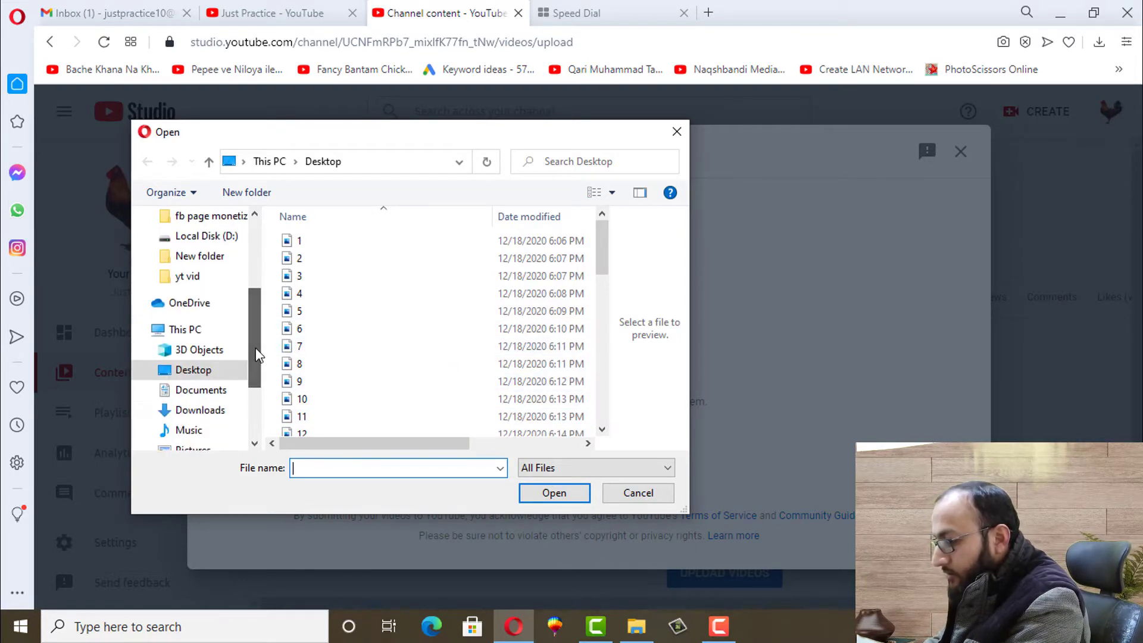
click(191, 374)
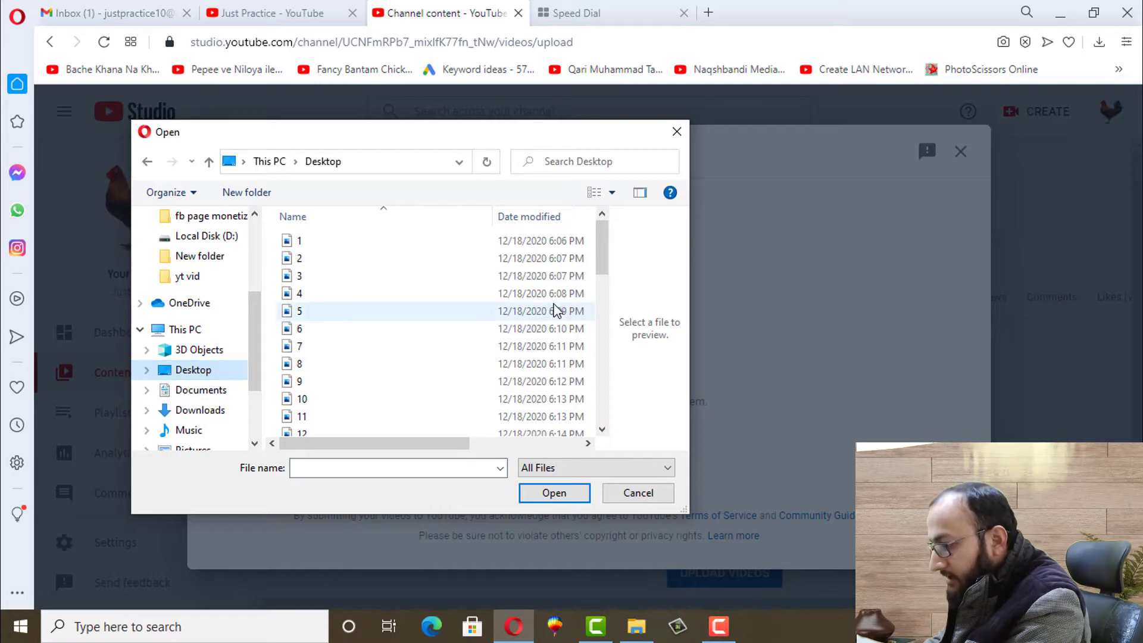
scroll(607, 360, down, 4)
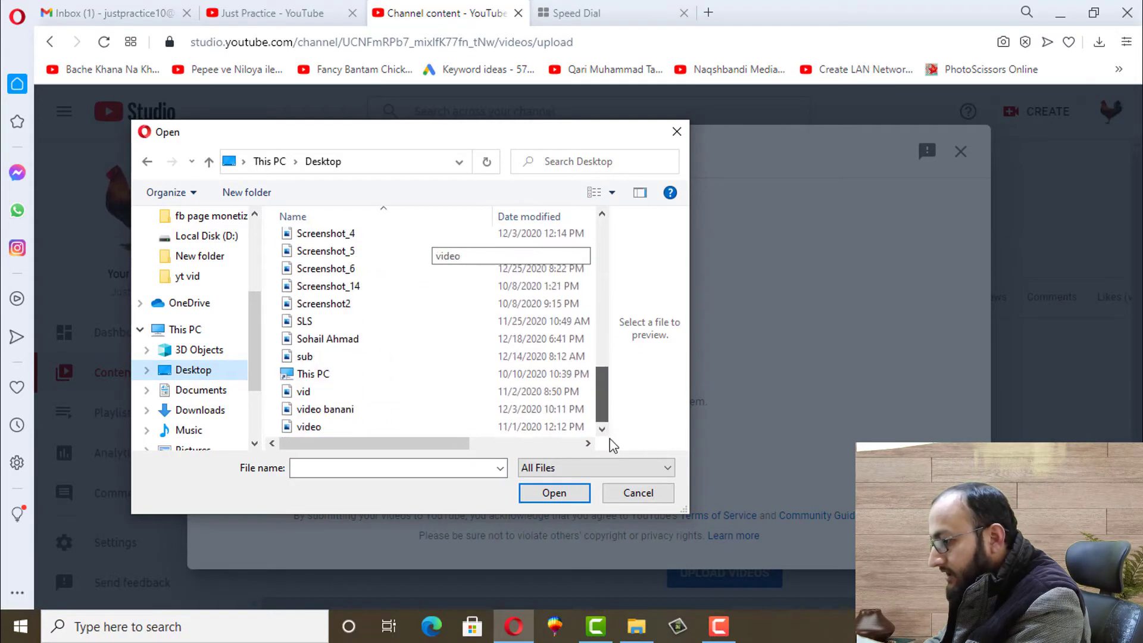
scroll(607, 360, up, 3)
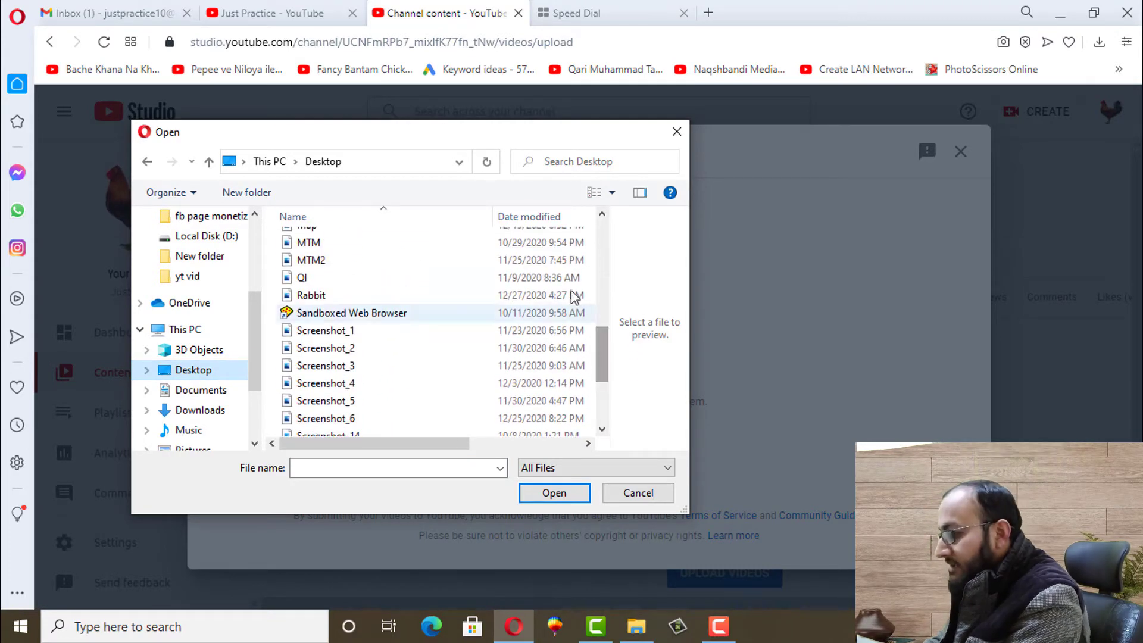
click(630, 599)
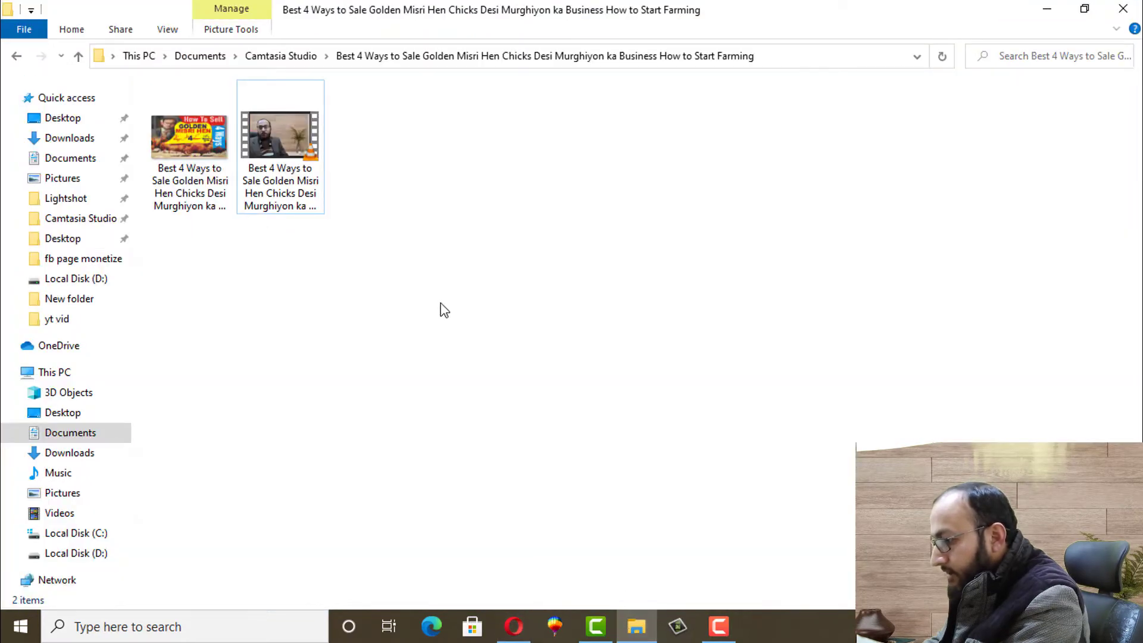
Copy the exported video file from the Camtasia output folder
click(290, 174)
right_click(290, 174)
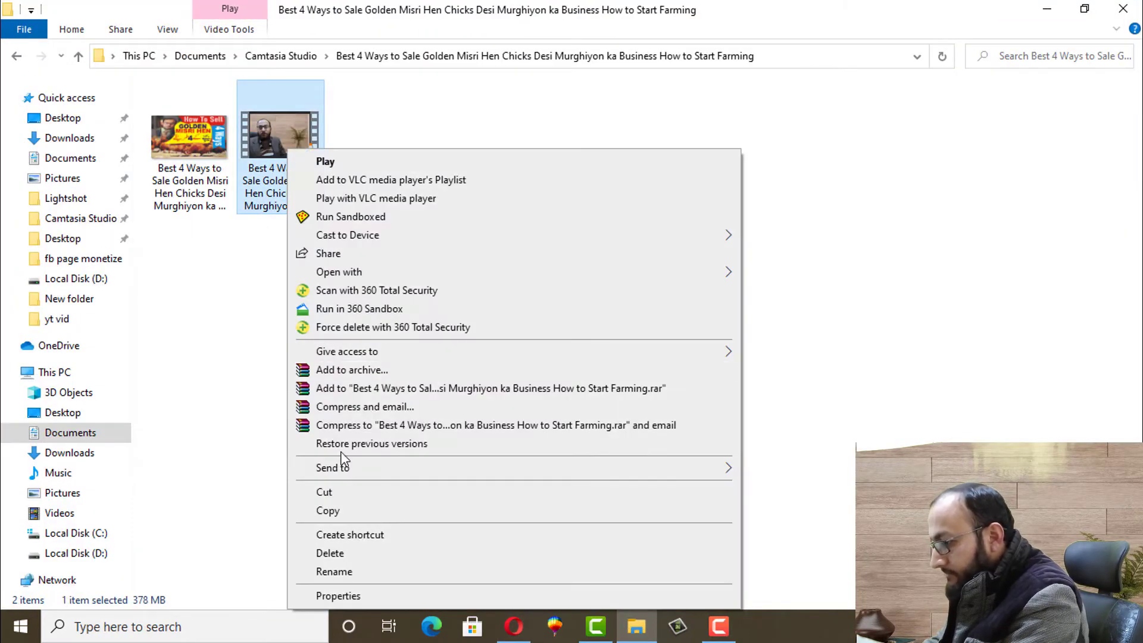
click(351, 509)
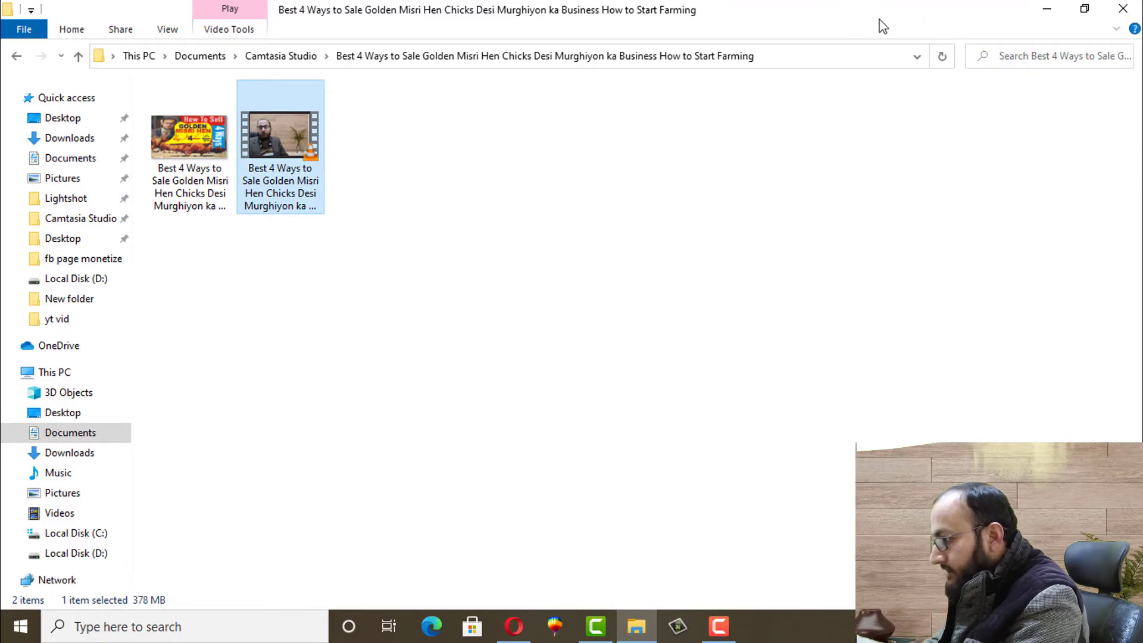
Close the Open dialog, paste the video onto the desktop, and restore the browser
click(1048, 24)
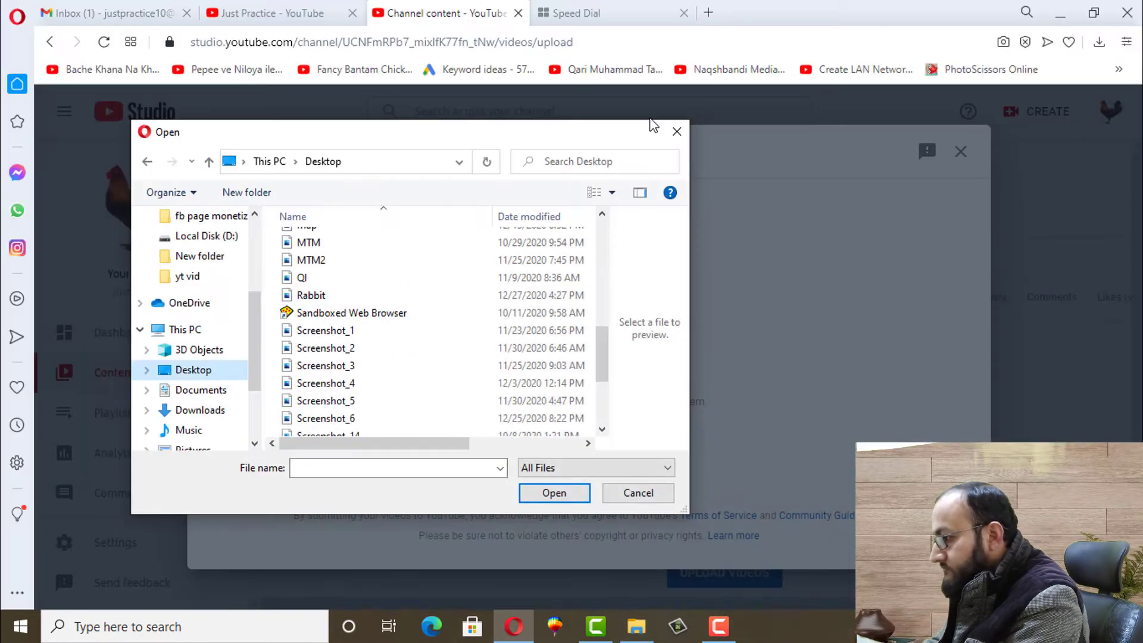
click(677, 132)
click(1058, 13)
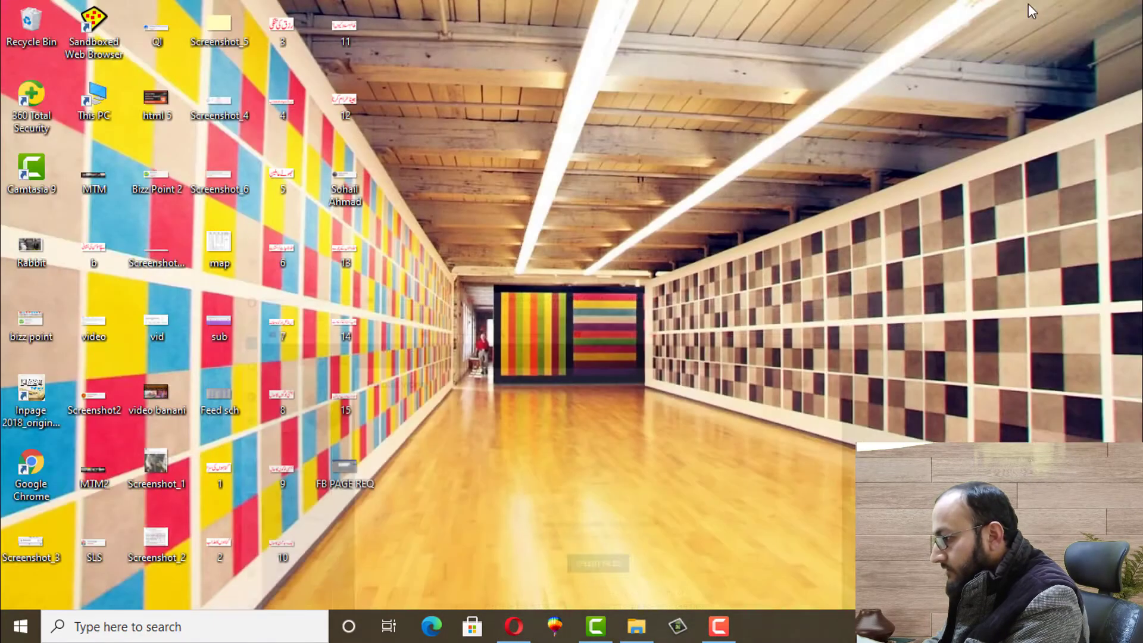
right_click(656, 156)
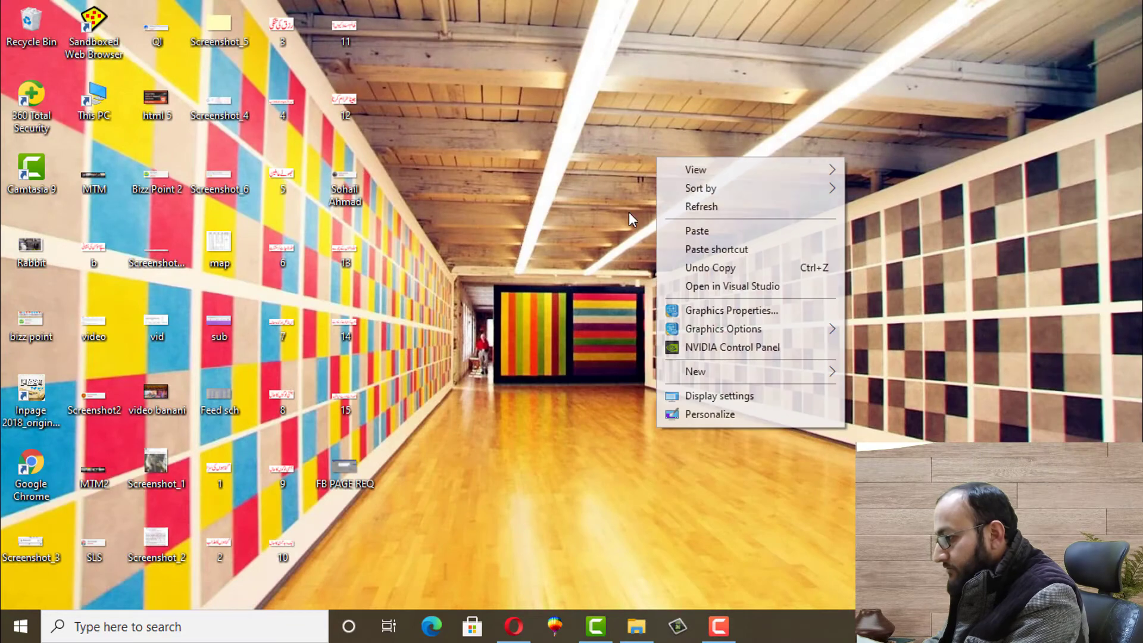
click(691, 232)
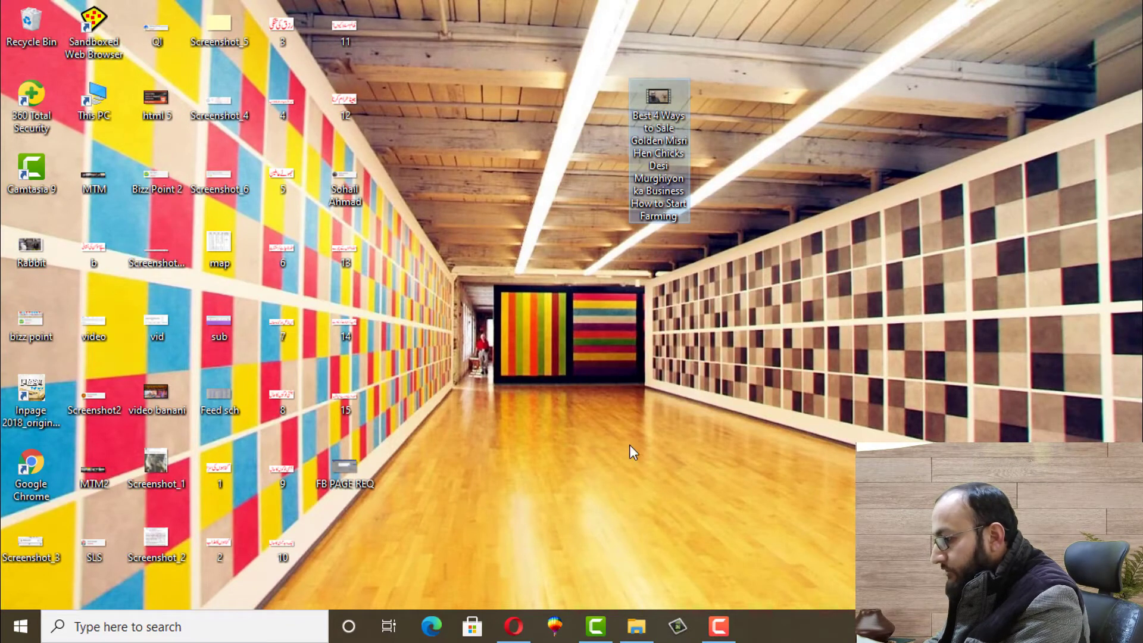
click(514, 626)
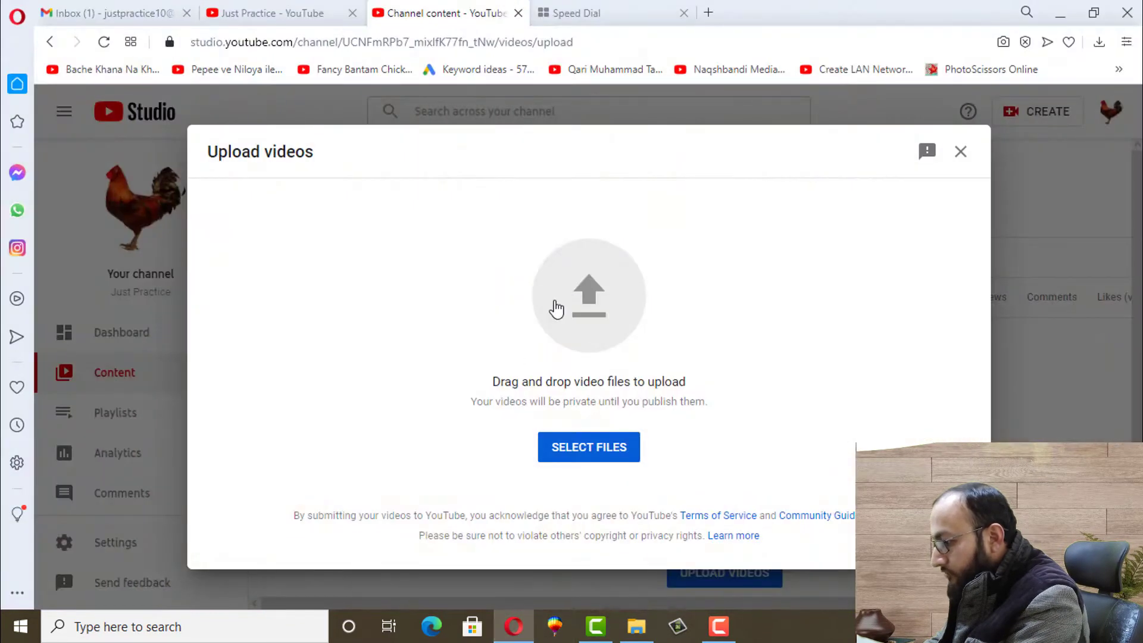
Upload the copied video from the Desktop through Show all files
click(576, 314)
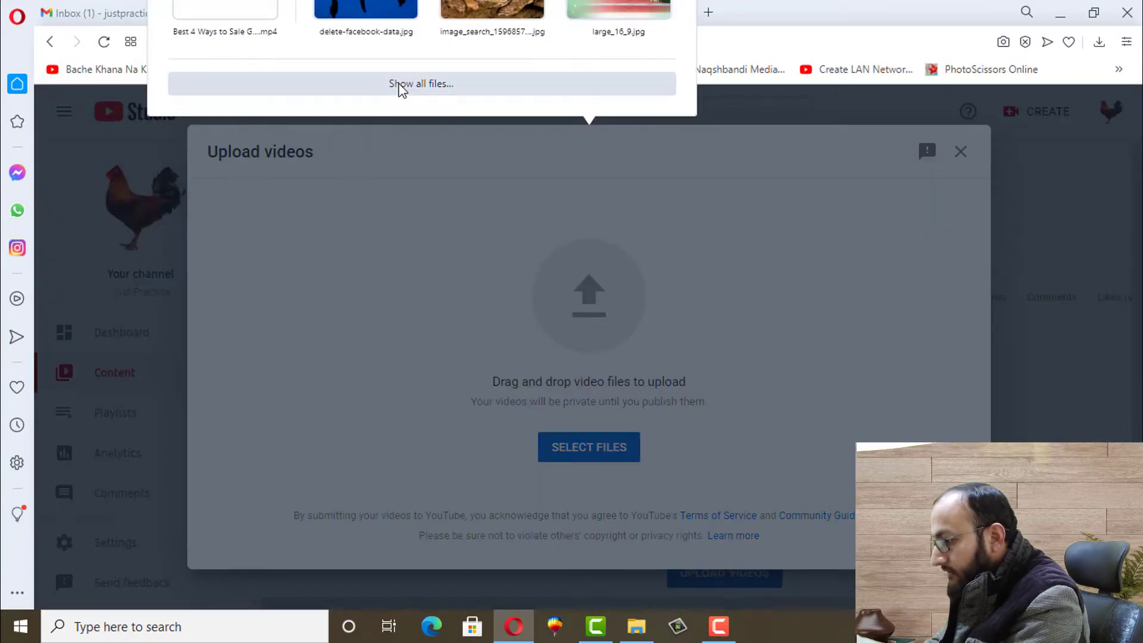
click(400, 84)
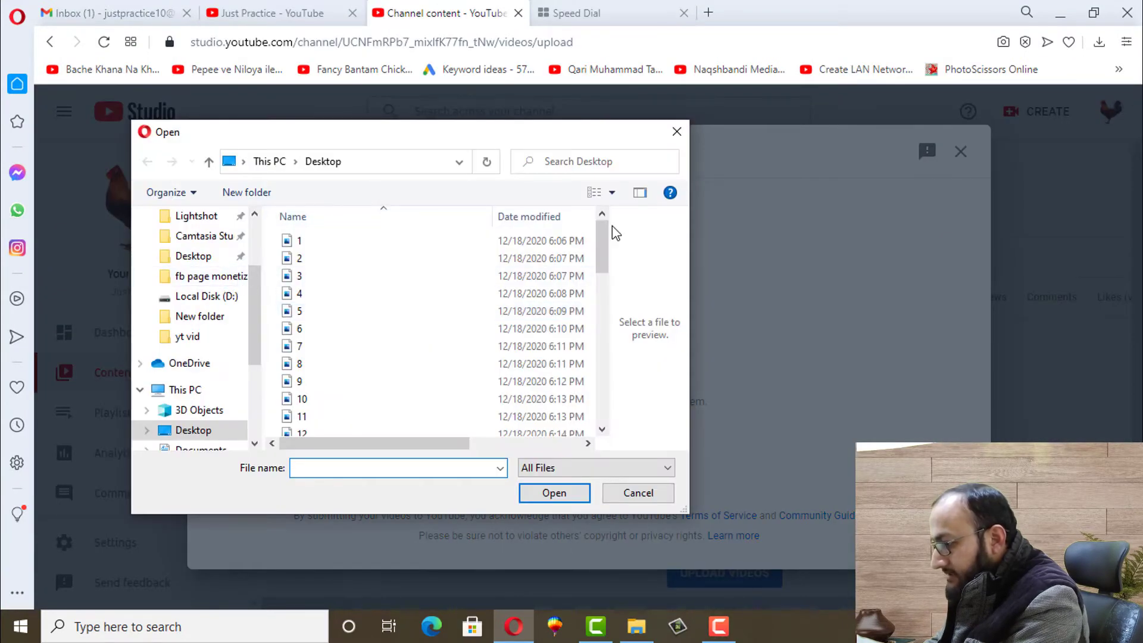
drag(602, 245, 602, 295)
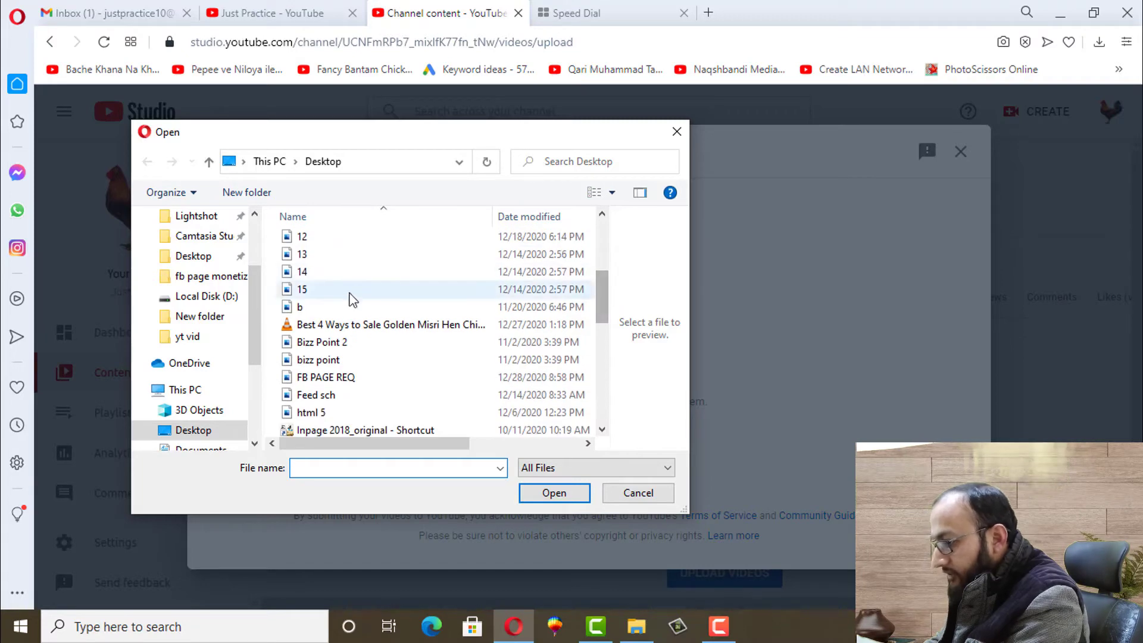
double_click(371, 325)
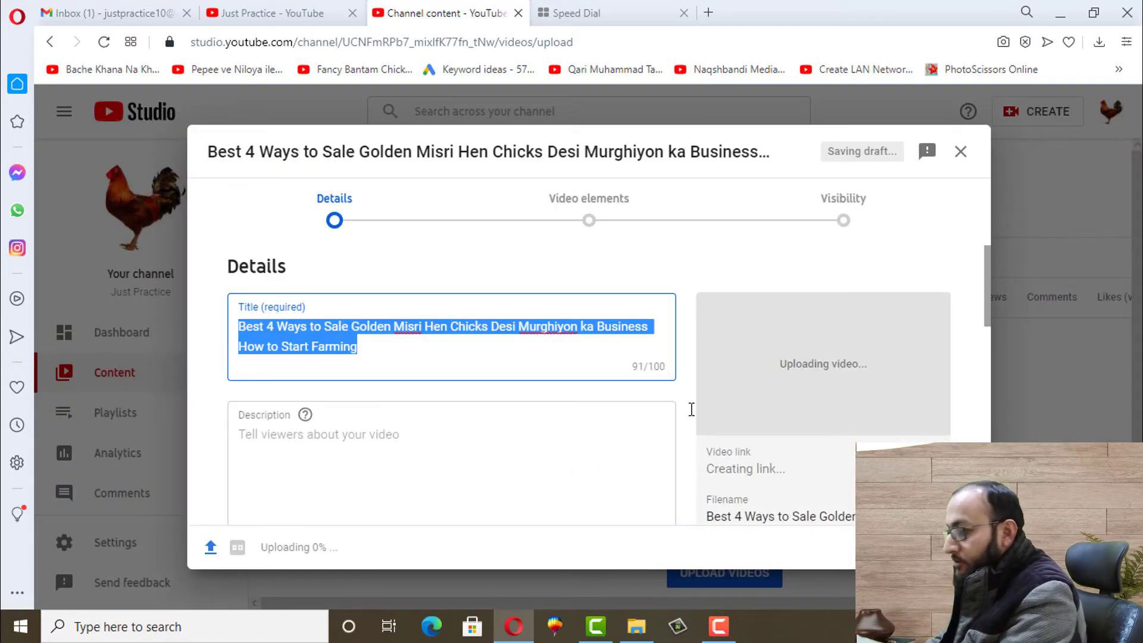
Select the prefilled title text and move down to the description box
click(373, 347)
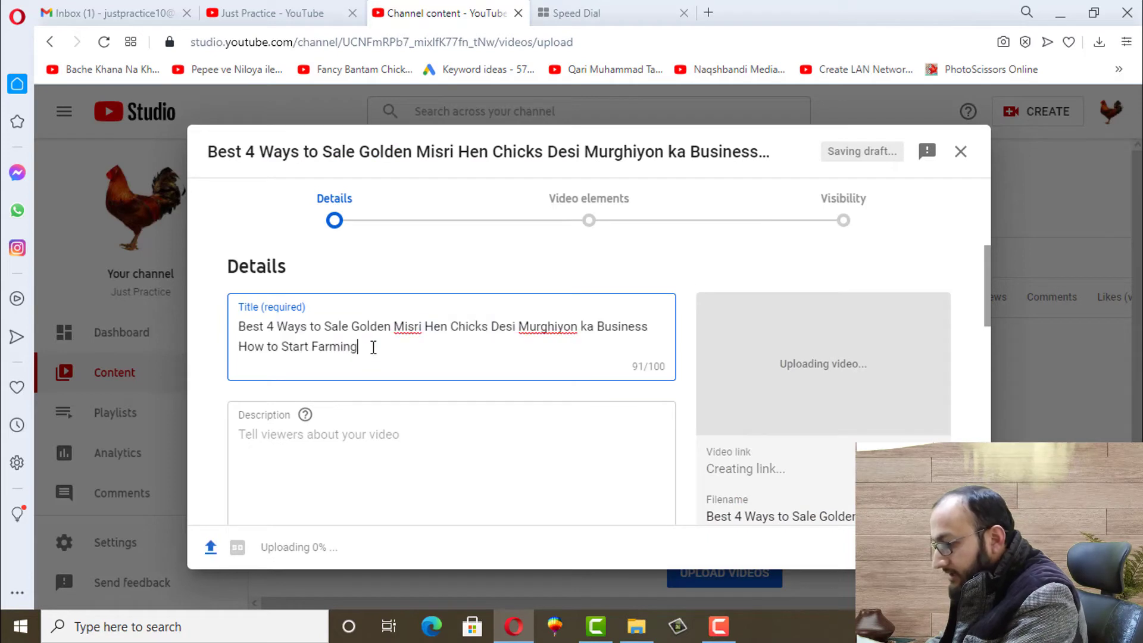
drag(286, 332, 246, 322)
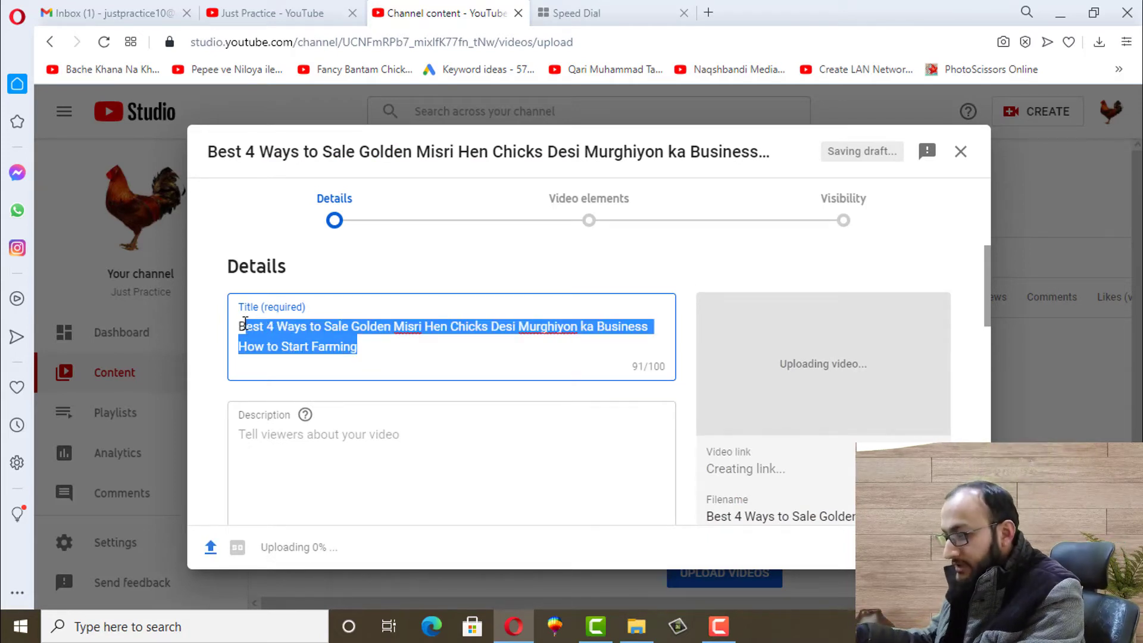
click(301, 466)
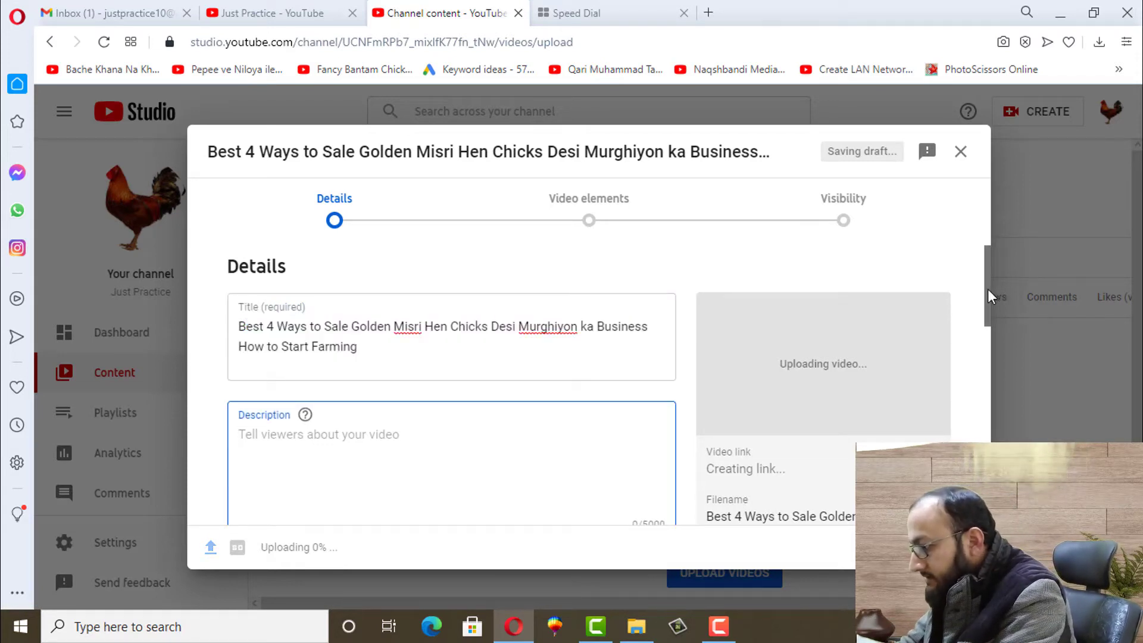
drag(988, 288, 997, 393)
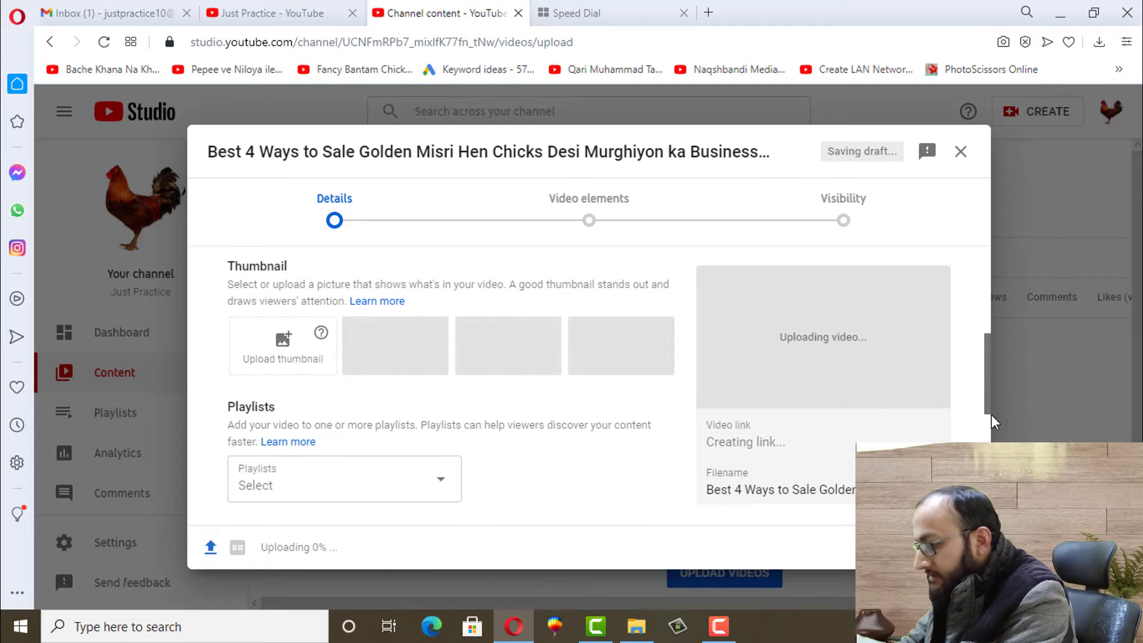
drag(991, 414, 997, 512)
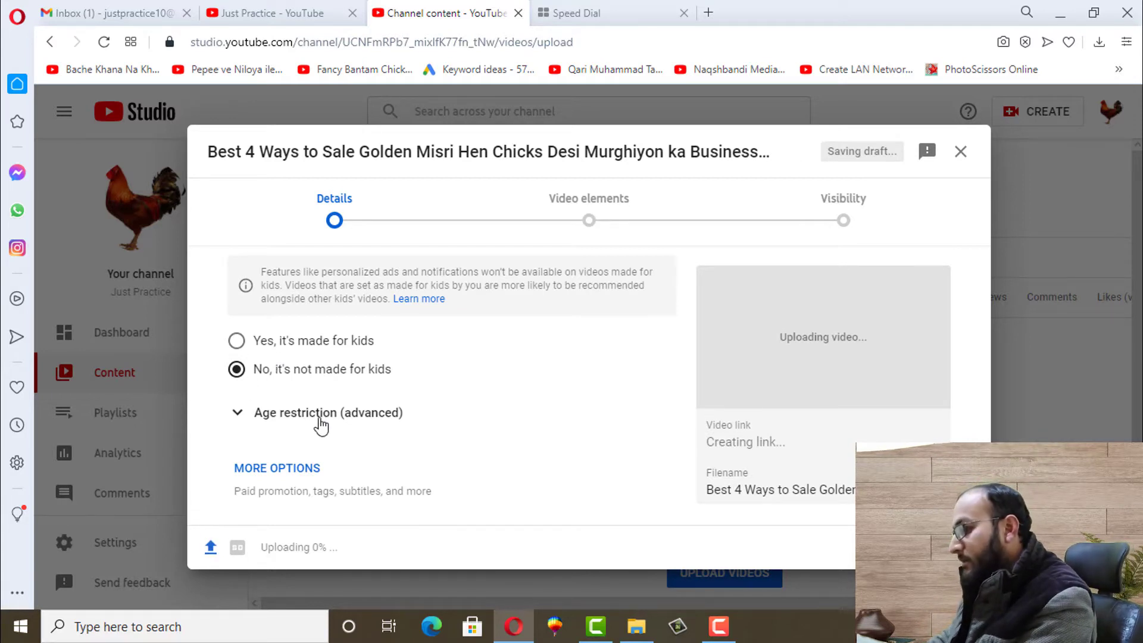
Expand MORE OPTIONS to reach the tags field, then reselect the title text
click(286, 468)
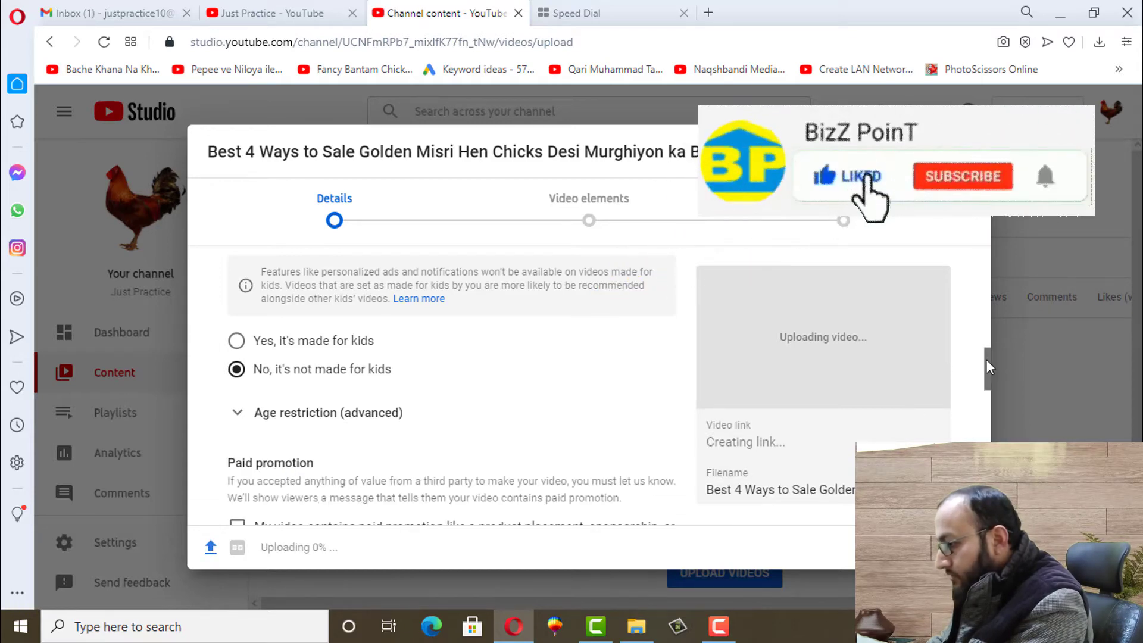
drag(986, 359, 992, 413)
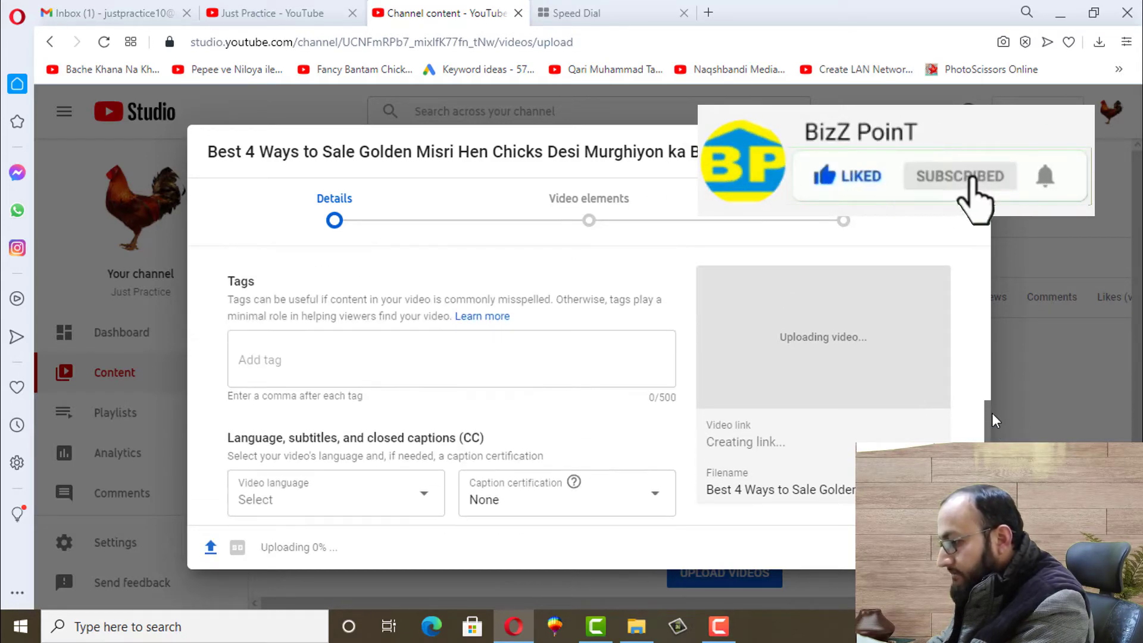
click(322, 363)
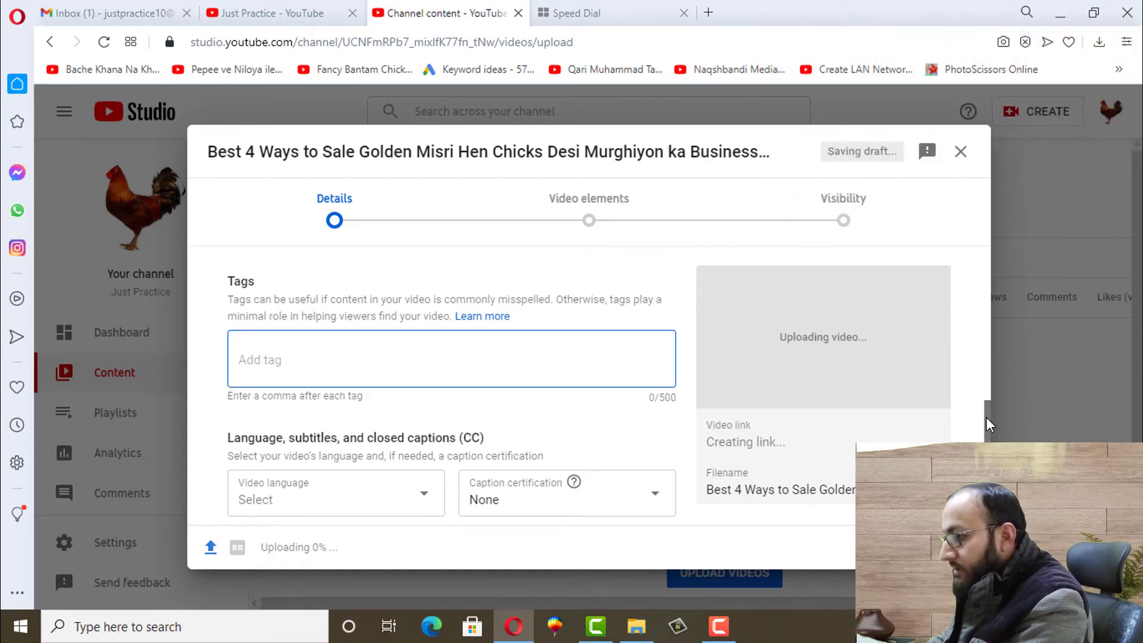
drag(986, 417, 978, 244)
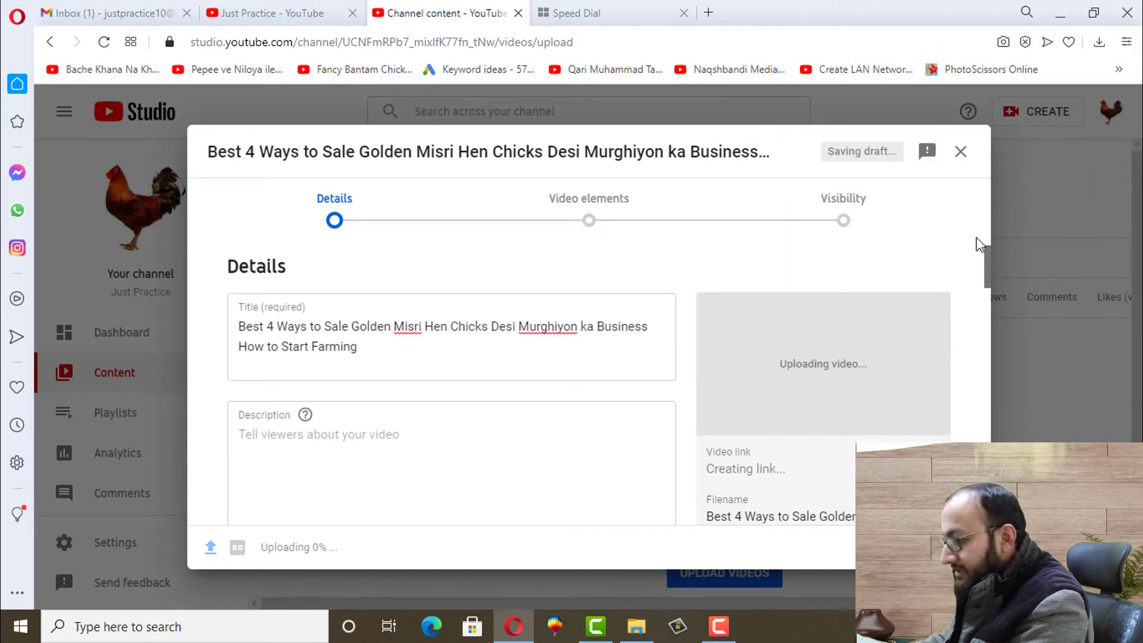
click(388, 354)
drag(366, 349, 254, 326)
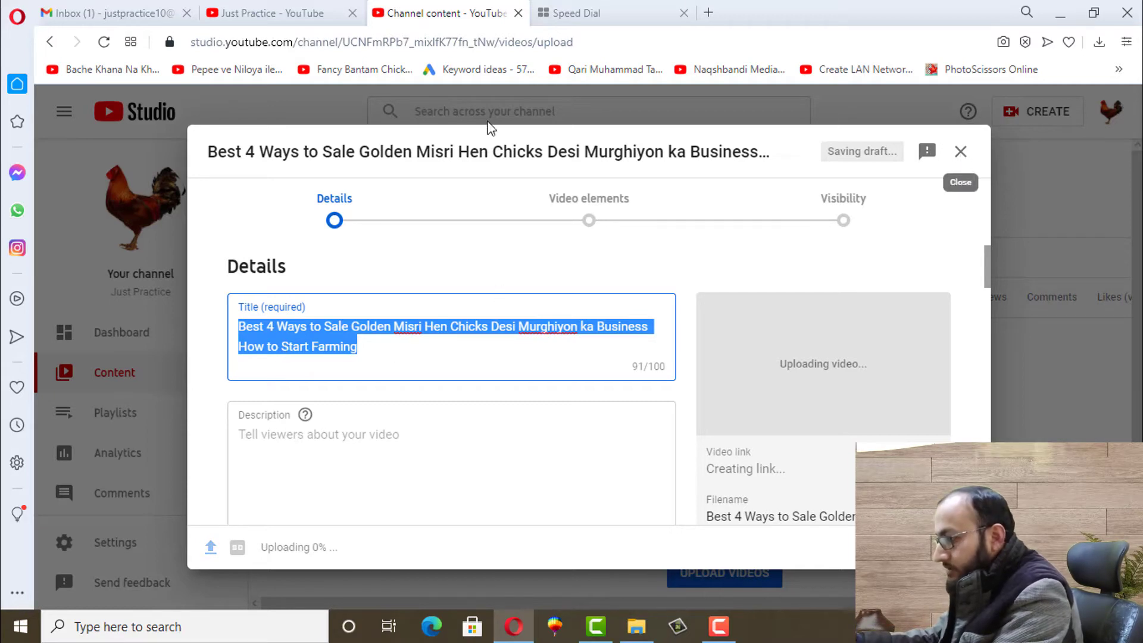
Open YouTube in the Speed Dial tab and search for 'sell golden misri hen'
click(589, 5)
click(335, 255)
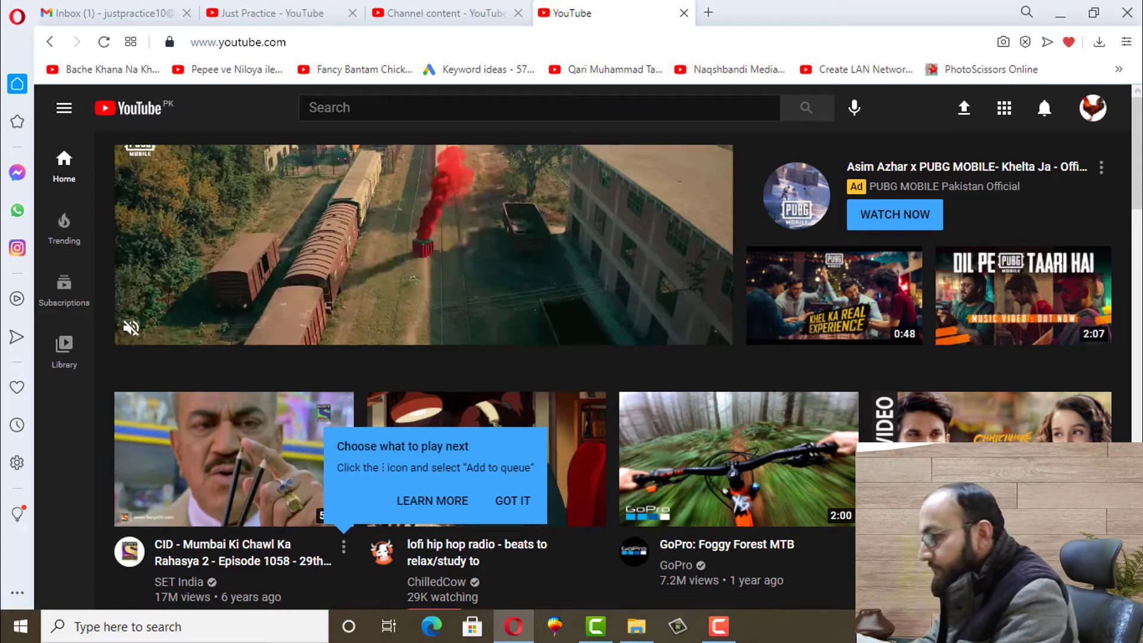
click(373, 108)
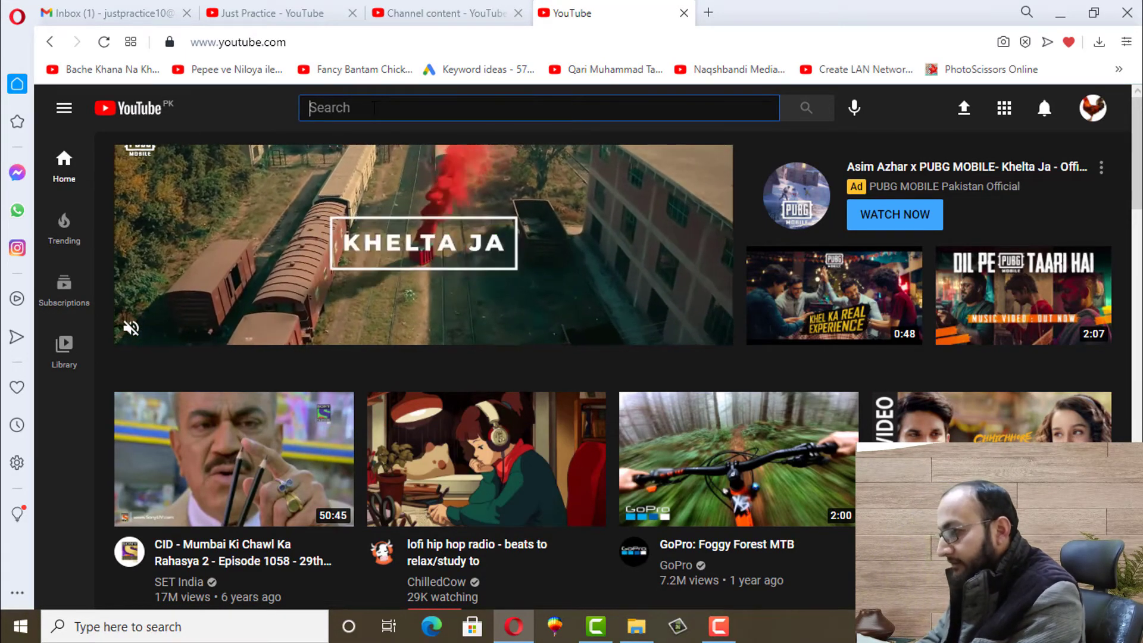
text(sell )
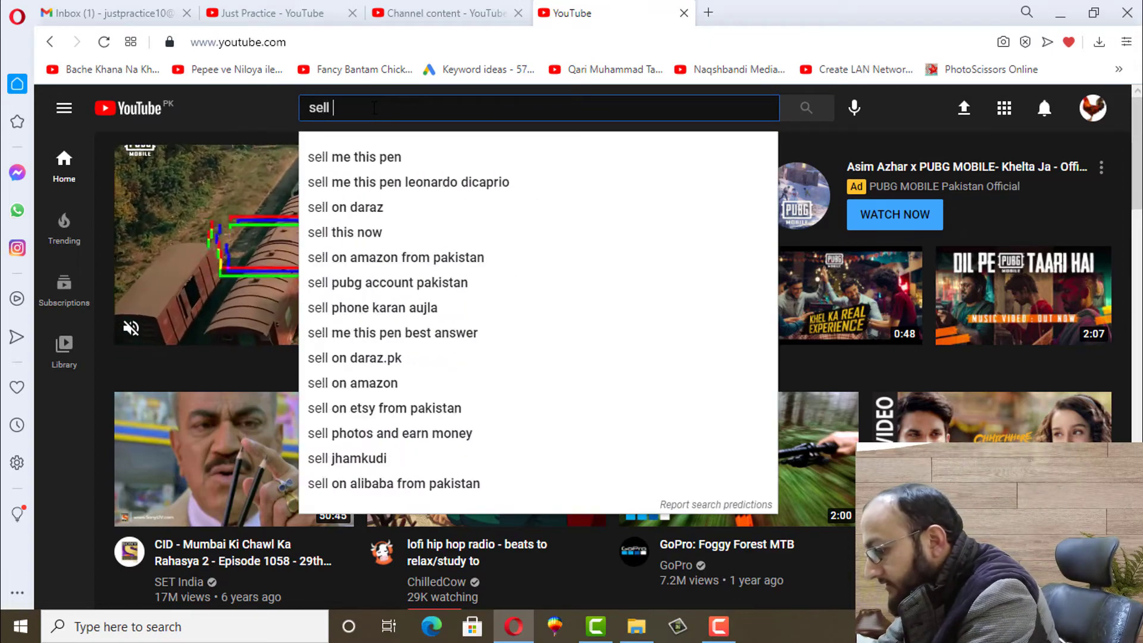
text(golden mis)
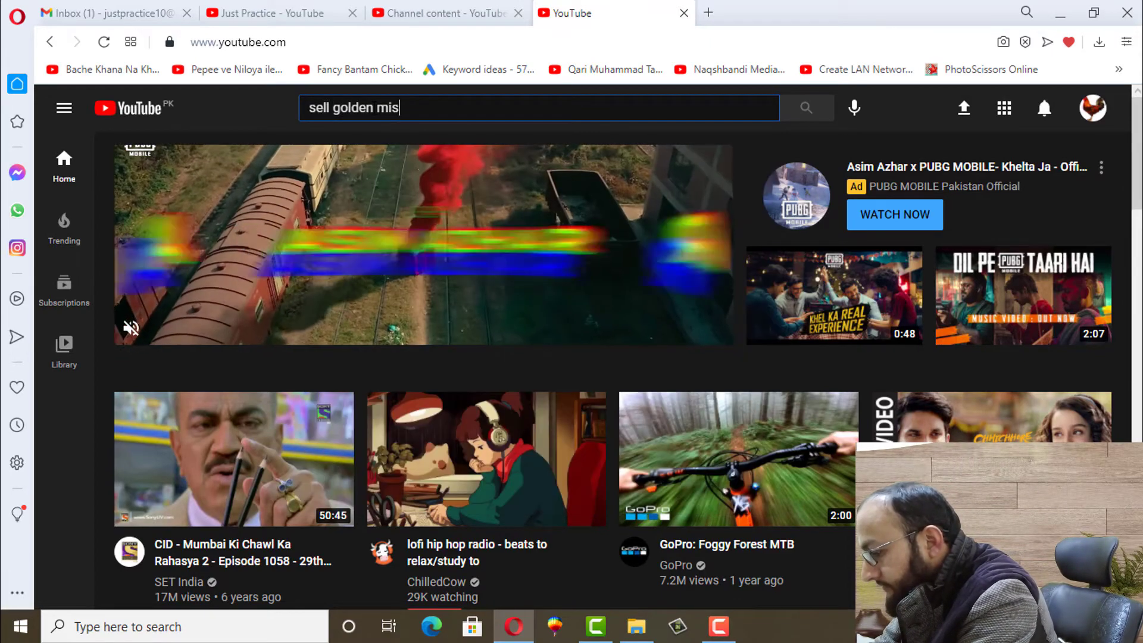
text(ri hen)
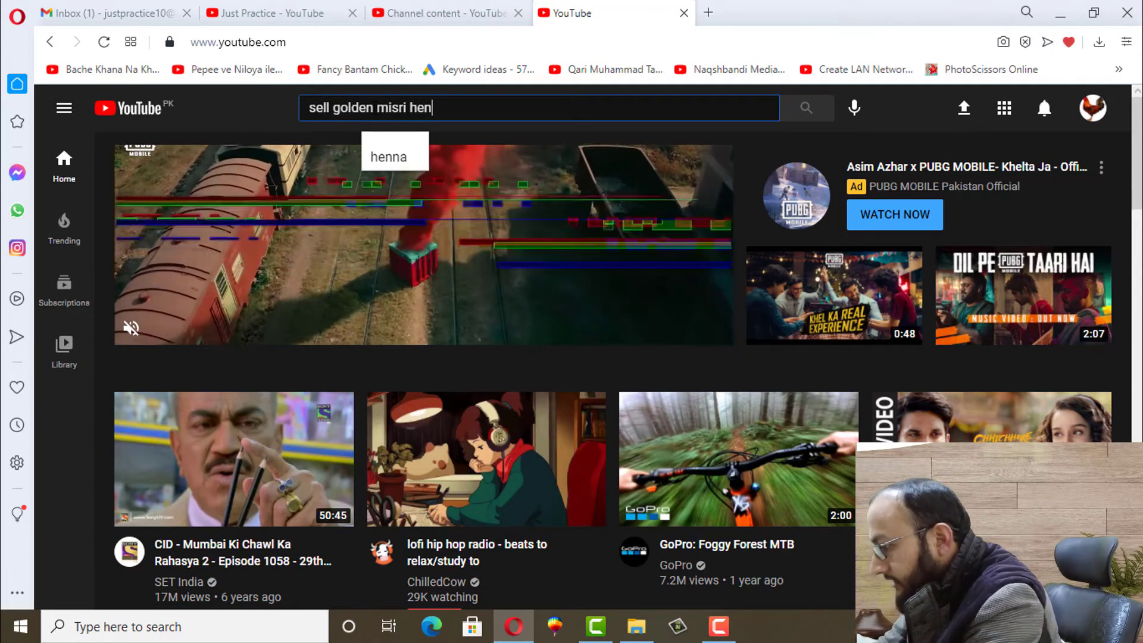
key(Return)
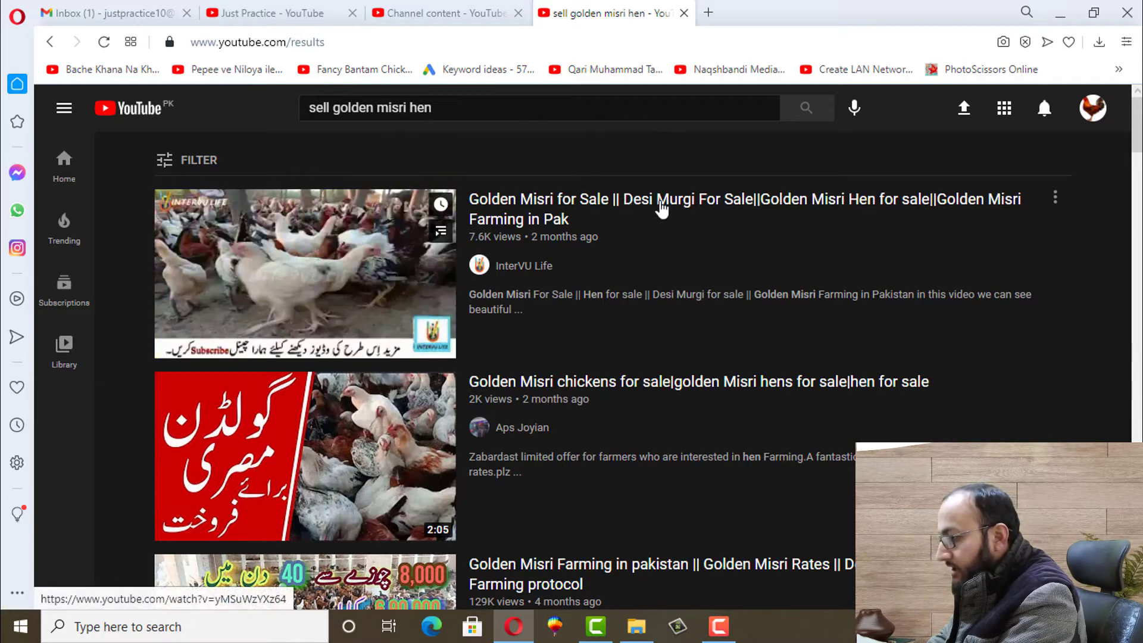
Copy 'Desi Murgi For Sale' from the top result into a new tab's keyword notes
drag(624, 200, 754, 209)
key(ctrl+c)
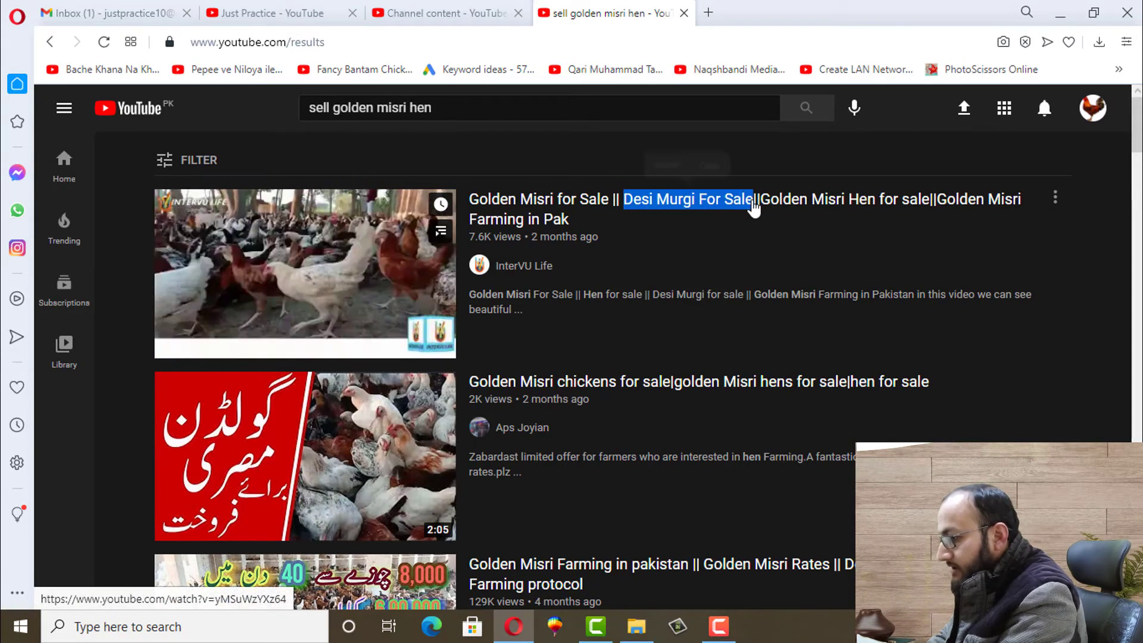
click(708, 13)
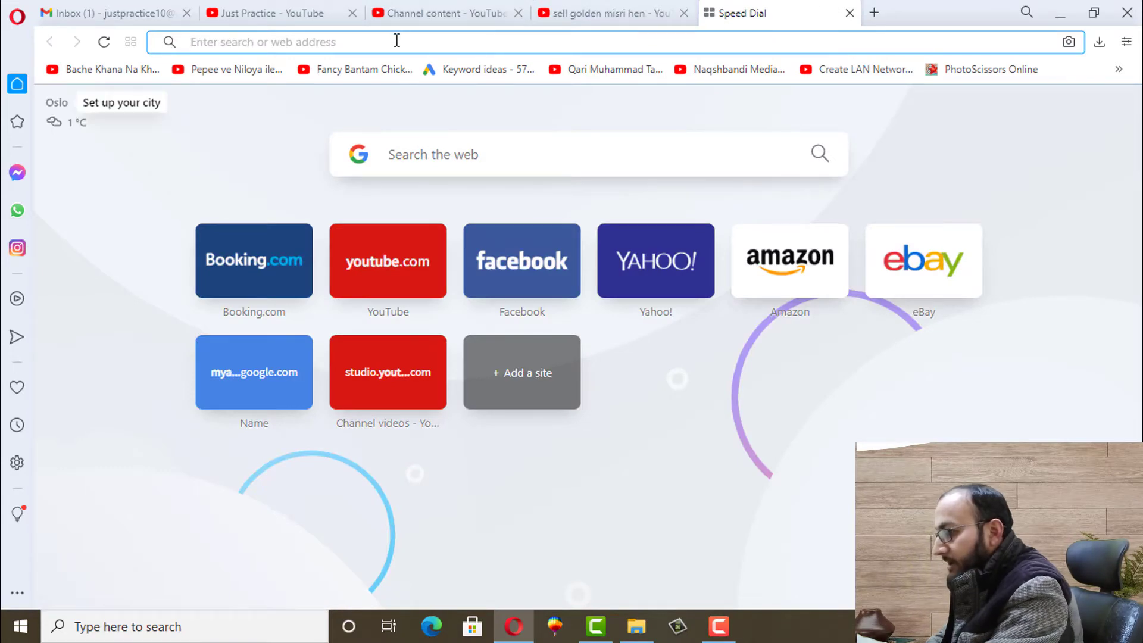
key(ctrl+v)
Copy 'Golden Misri for Sale' from a result title and append it after 'Desi Hen For Sale'
click(592, 16)
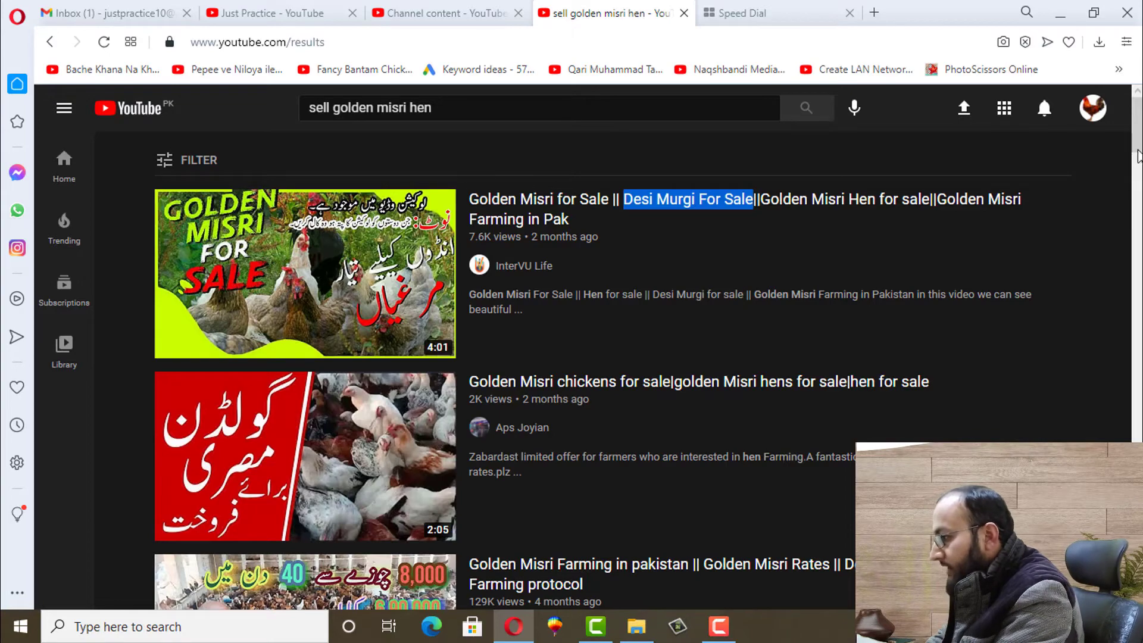
scroll(614, 369, down, 2)
scroll(485, 349, down, 3)
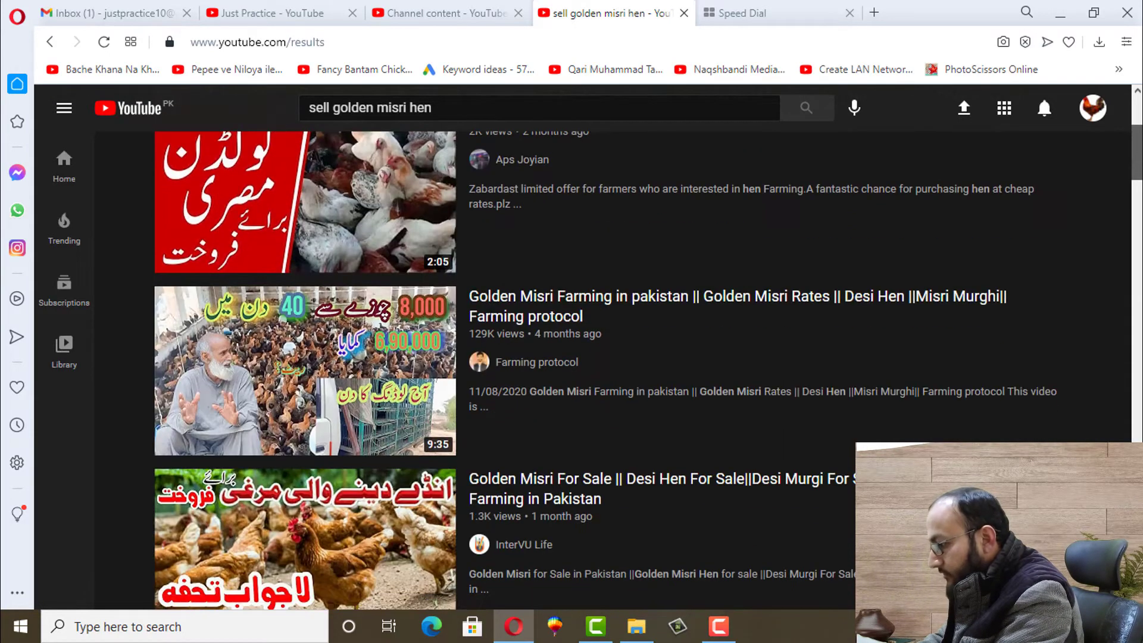
scroll(485, 348, down, 6)
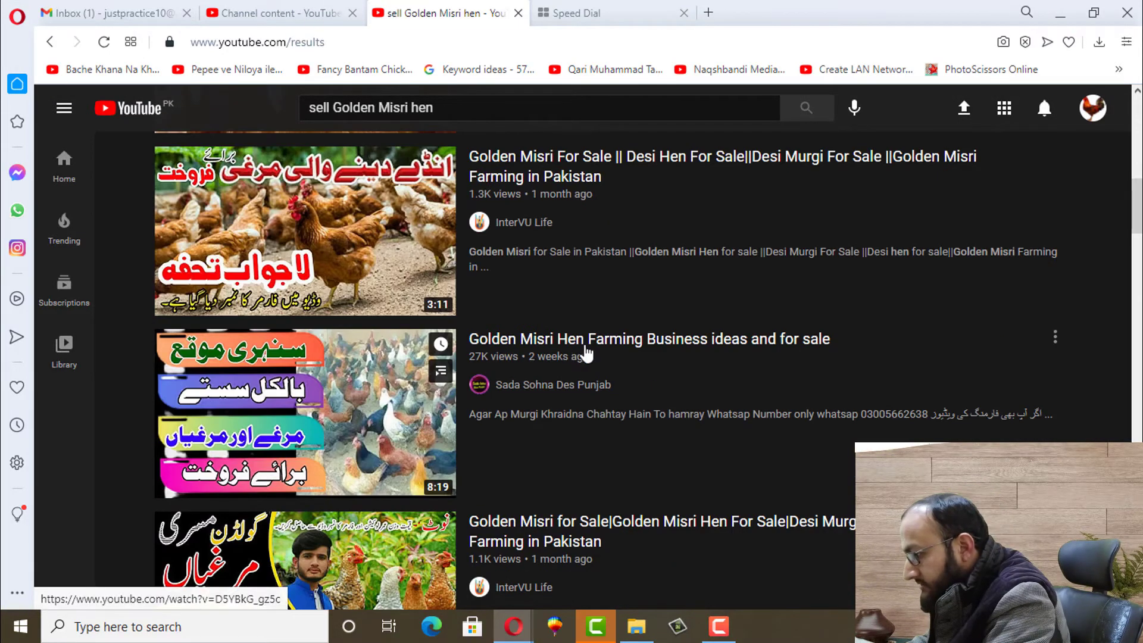
mouse_move(628, 345)
drag(472, 345, 643, 353)
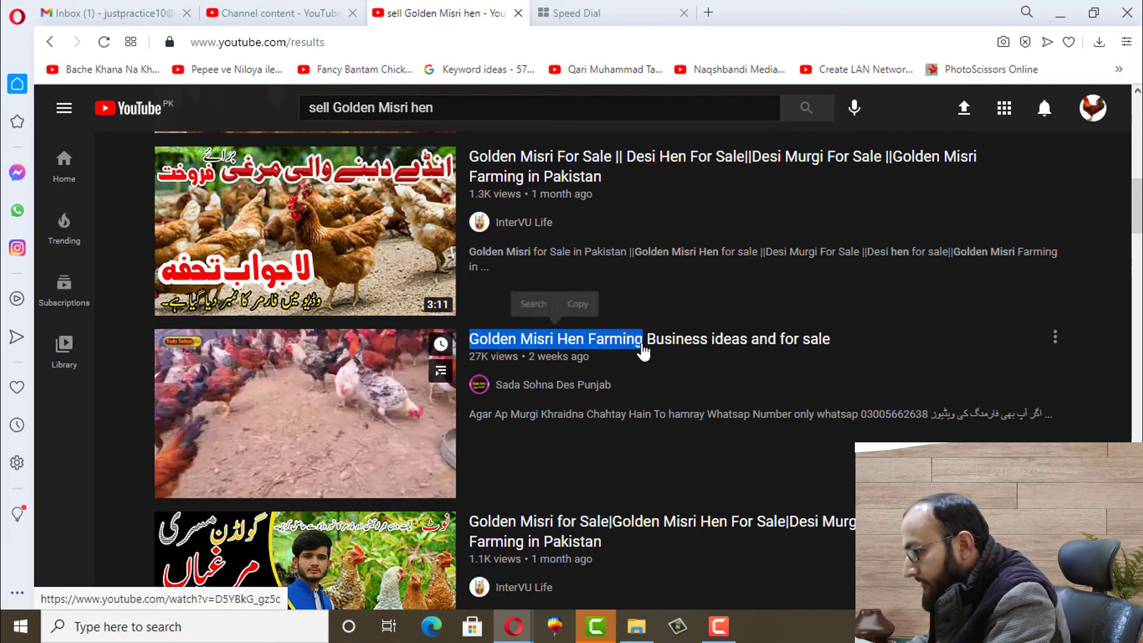
drag(474, 528, 608, 528)
click(567, 485)
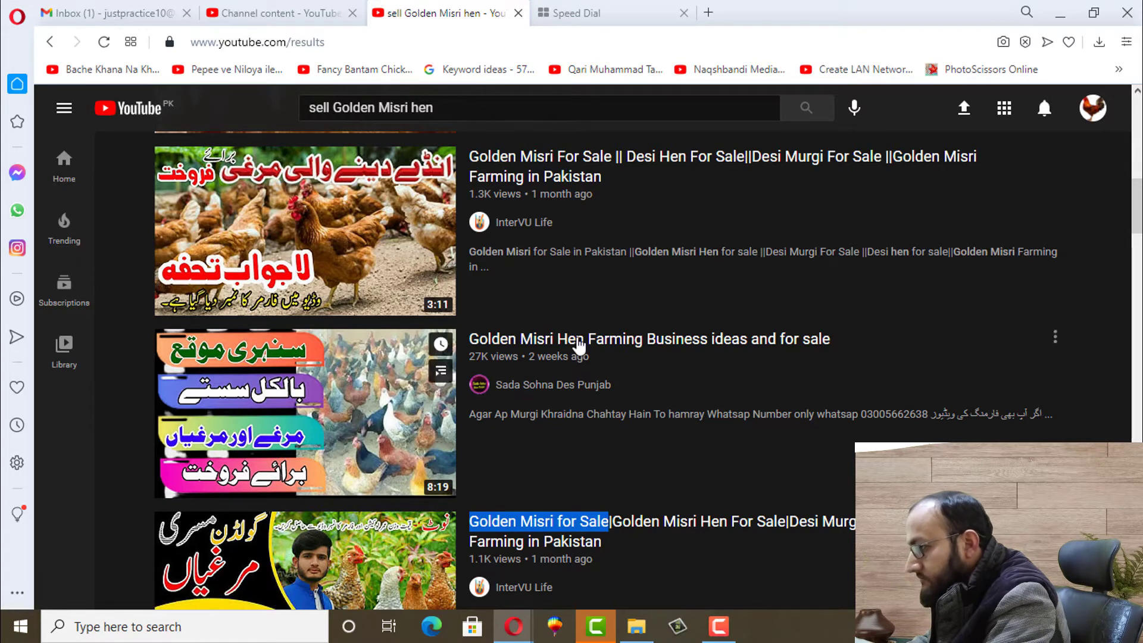
click(571, 12)
click(320, 46)
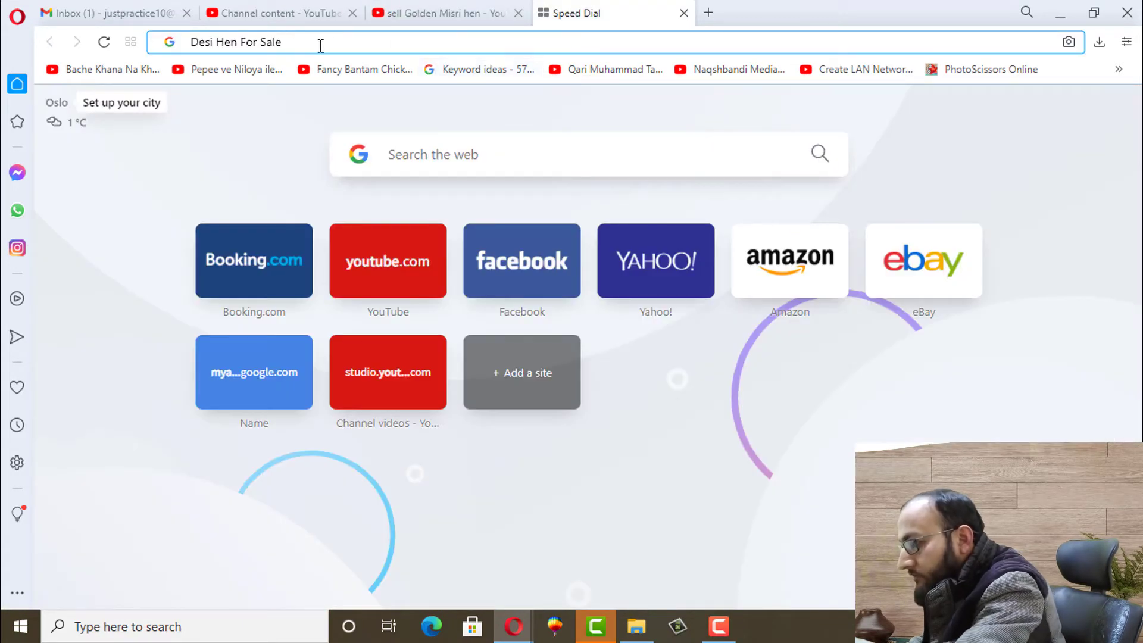
key(ctrl+v)
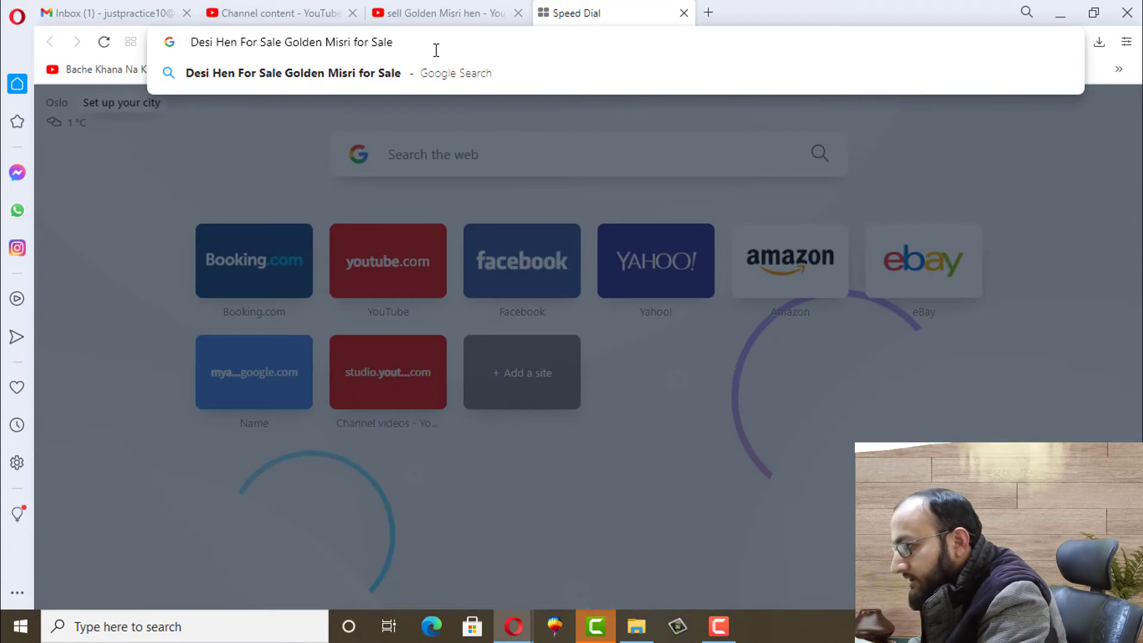
Compare the collected keyword notes with the golden misri hen search results
right_click(431, 49)
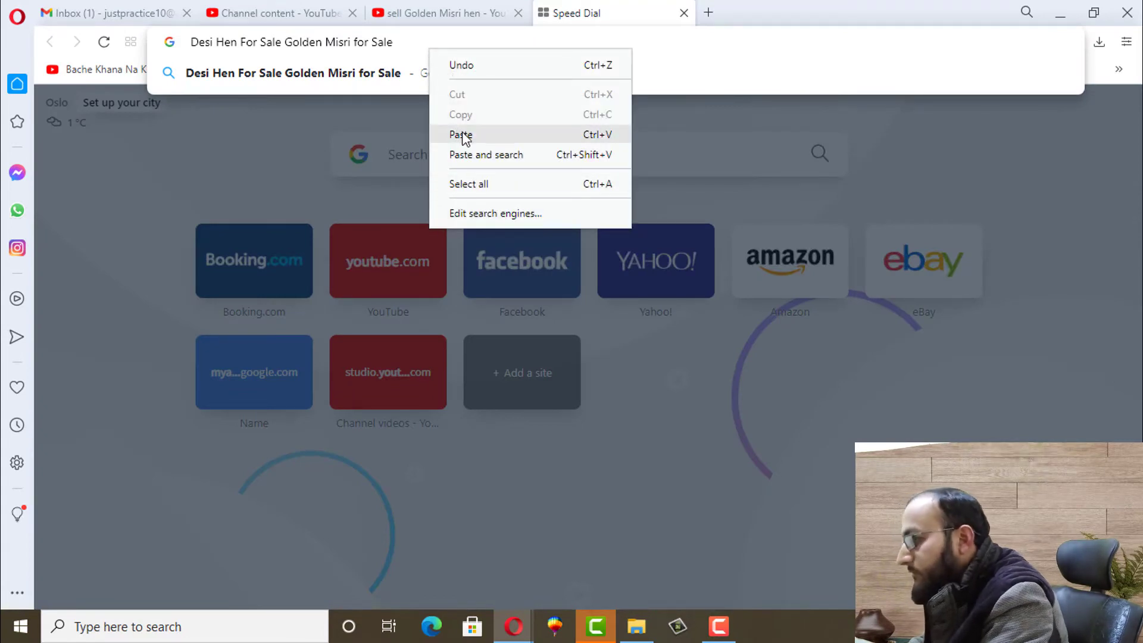
click(446, 13)
click(576, 12)
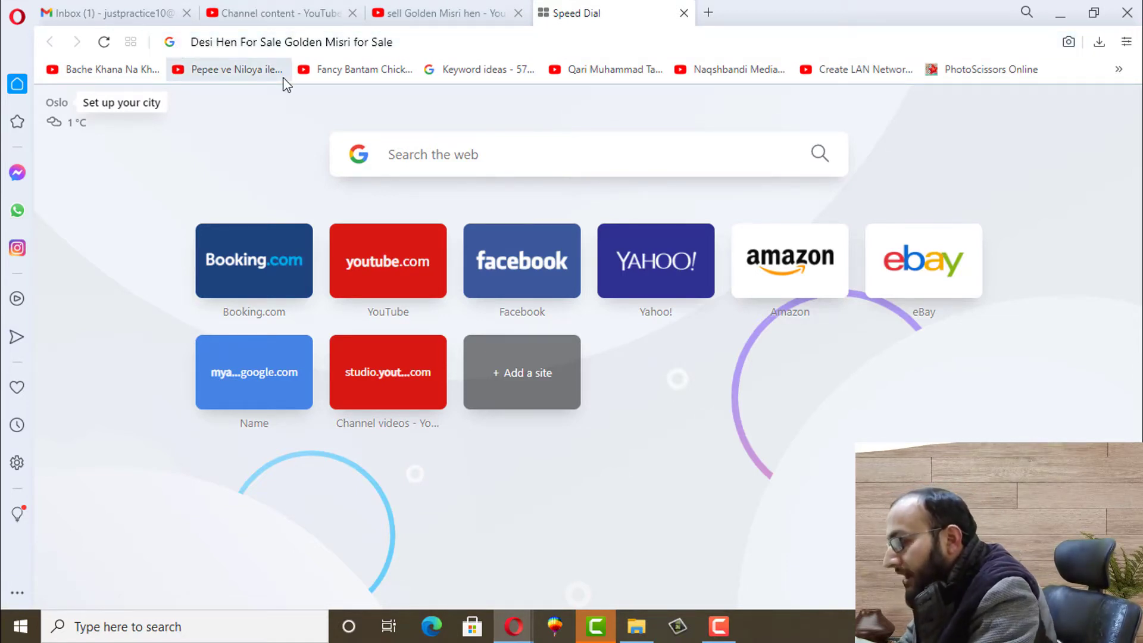
click(421, 12)
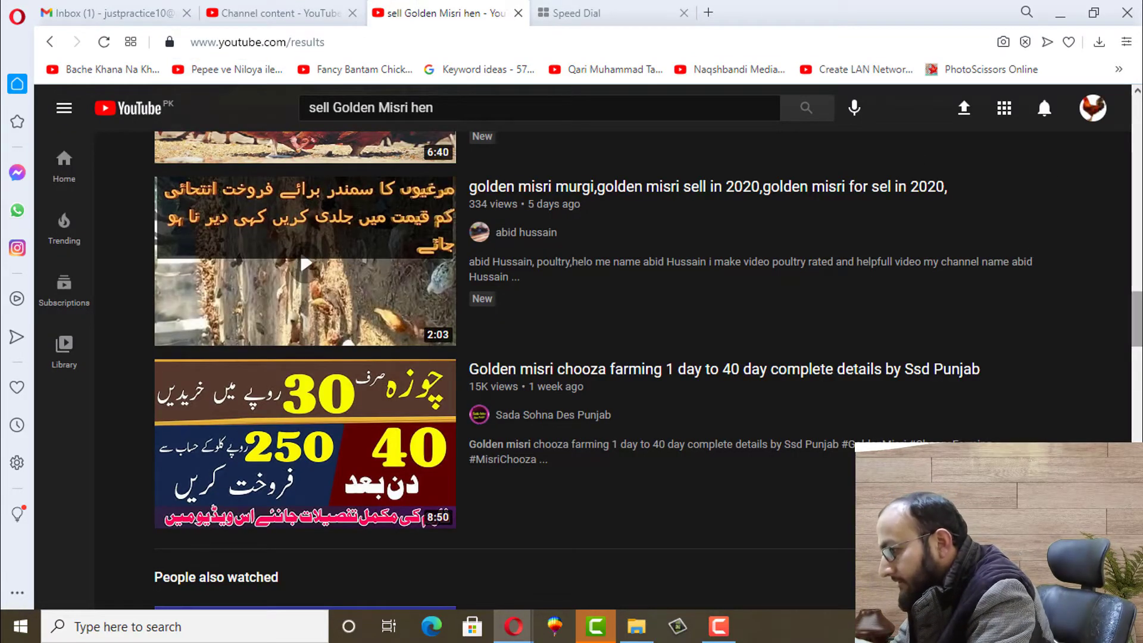
scroll(1029, 253, down, 5)
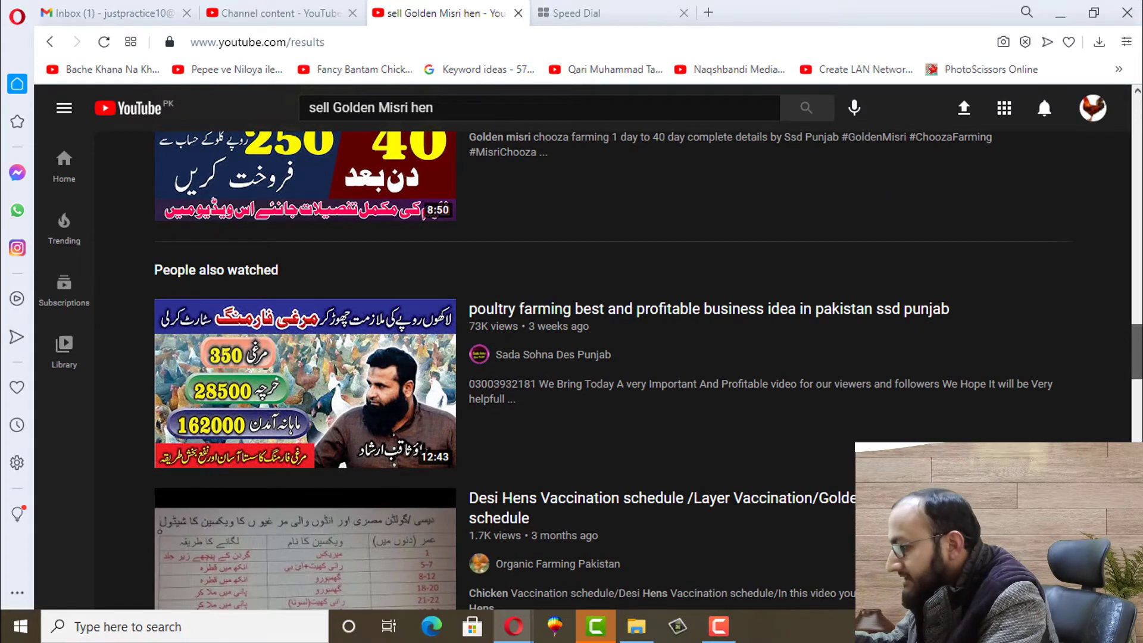
scroll(643, 369, down, 8)
scroll(649, 354, up, 1)
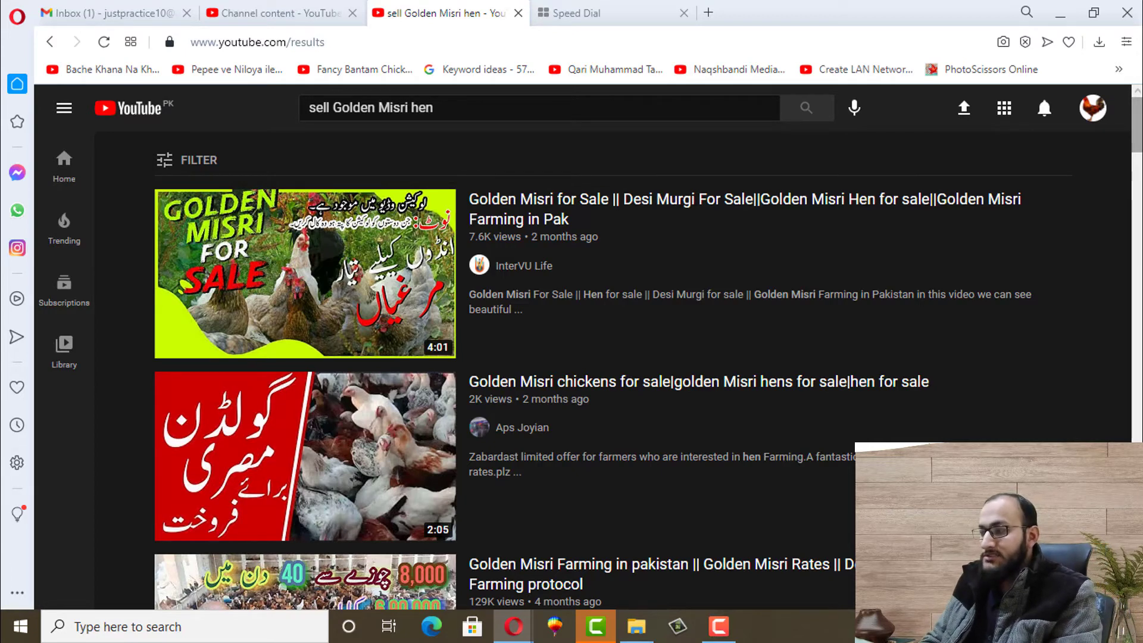
click(583, 12)
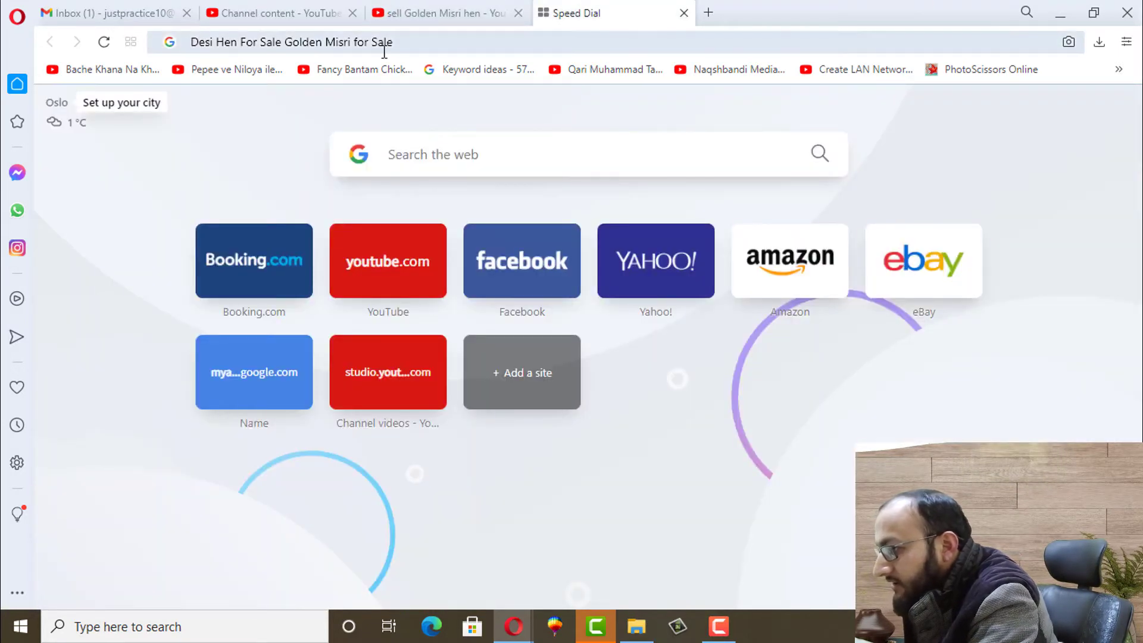
click(423, 11)
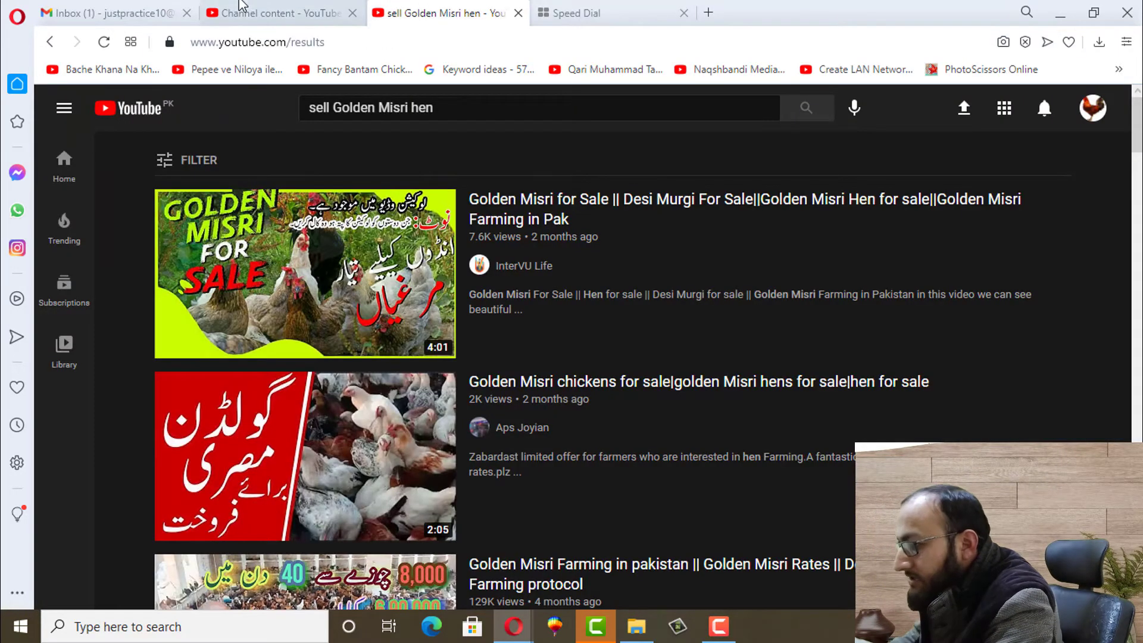
Review the keyword notes and search results alongside the upload details
click(240, 8)
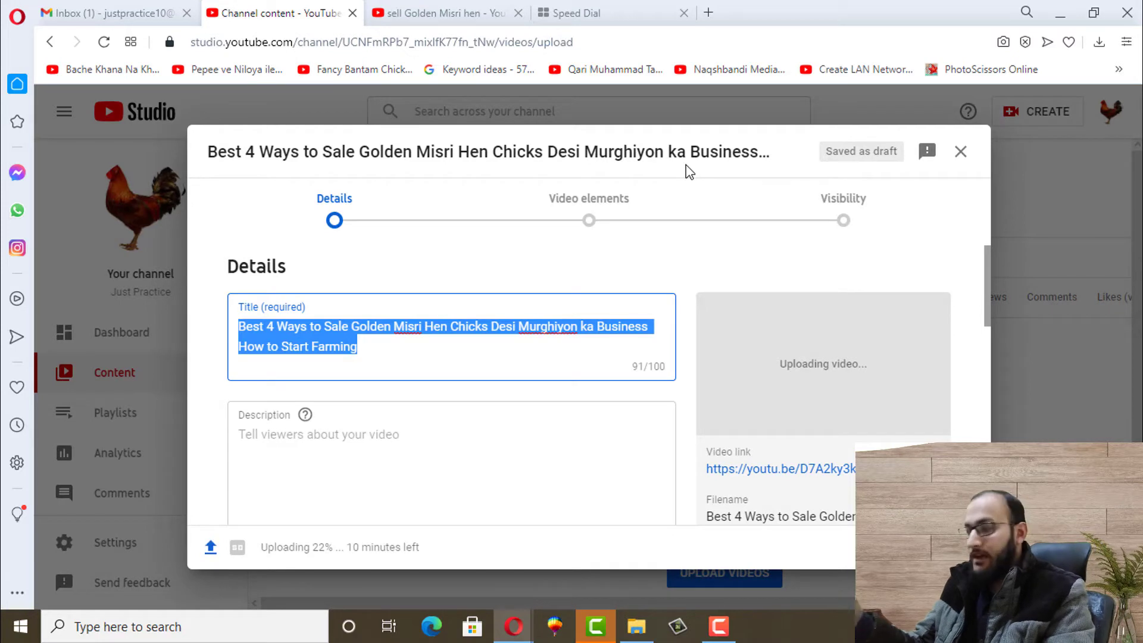
click(591, 13)
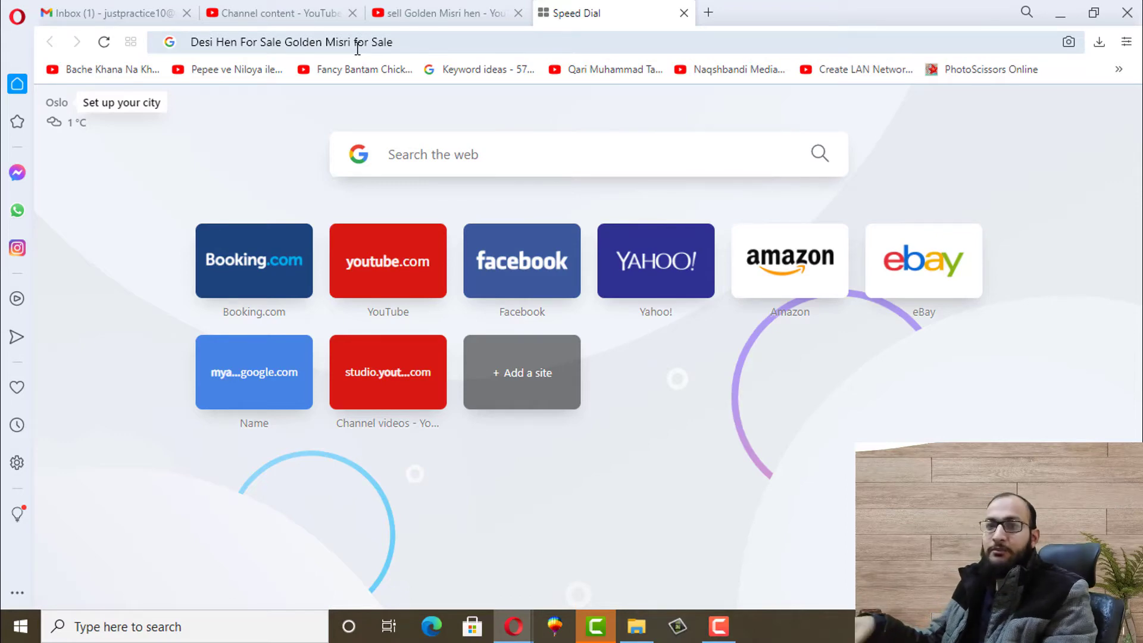
click(437, 13)
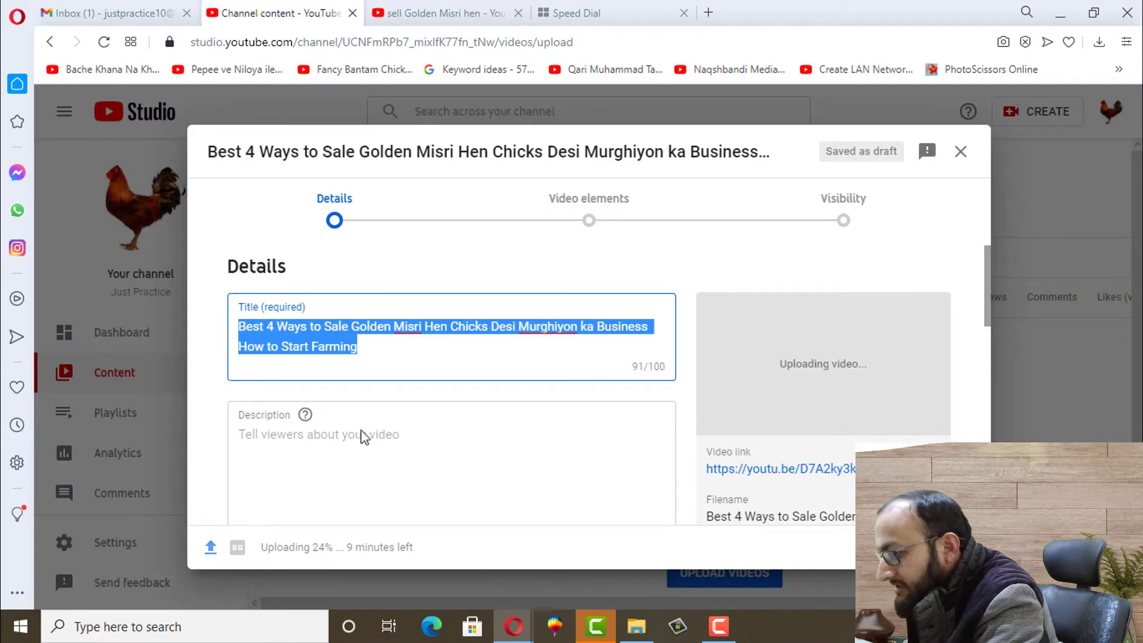
Type 'In this video I m going to describe best 4 ways to sell golden misri hens..' as the description
click(357, 446)
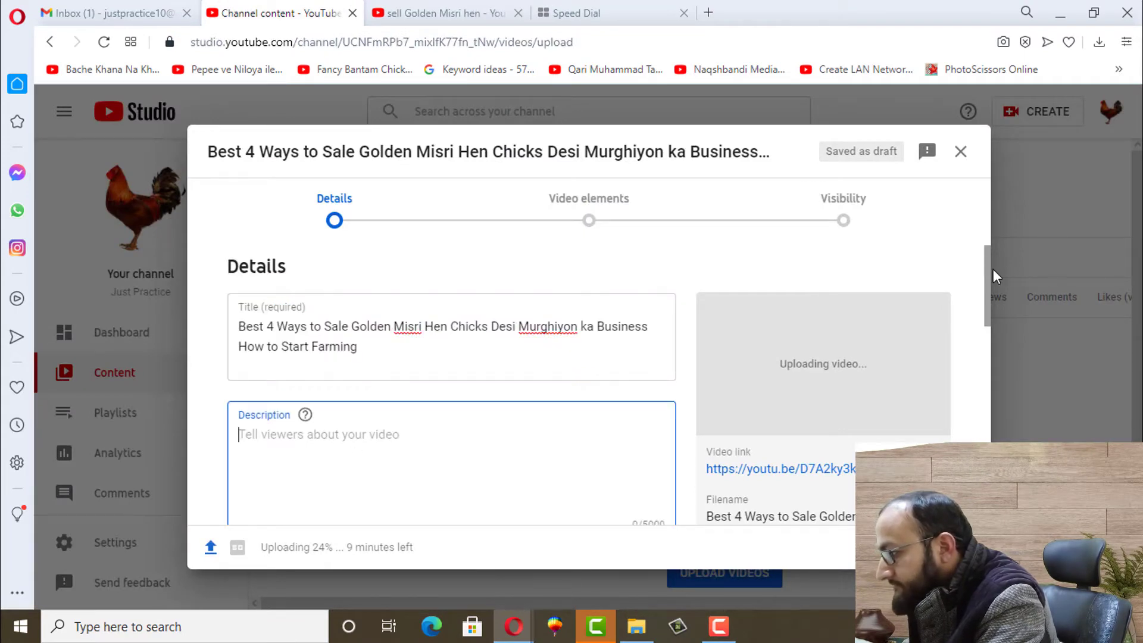
drag(987, 277, 987, 310)
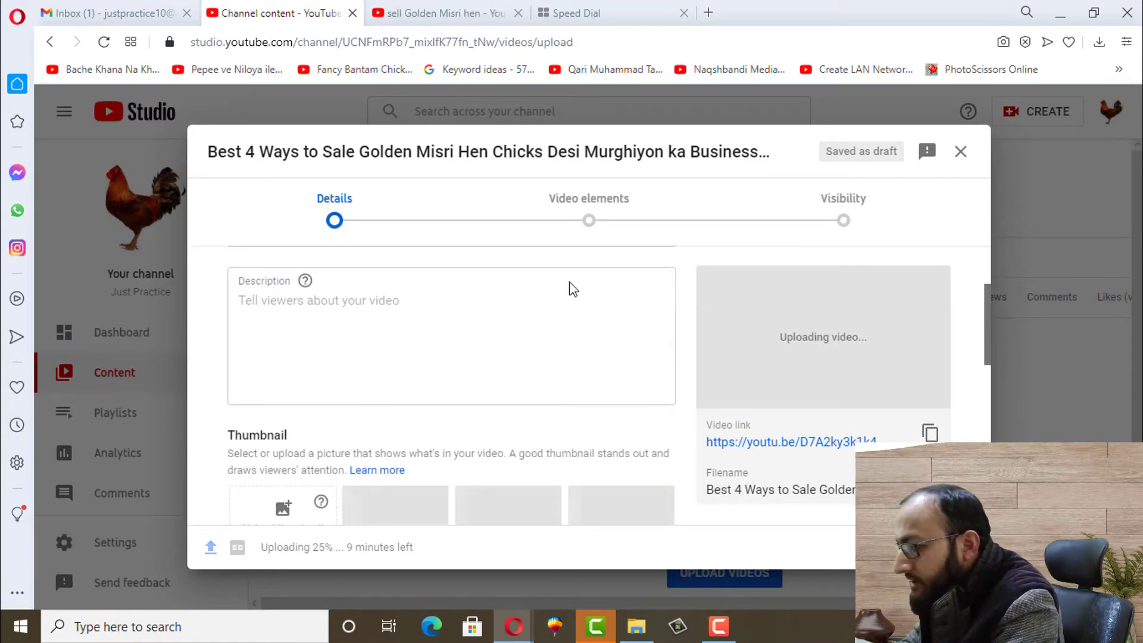
click(418, 320)
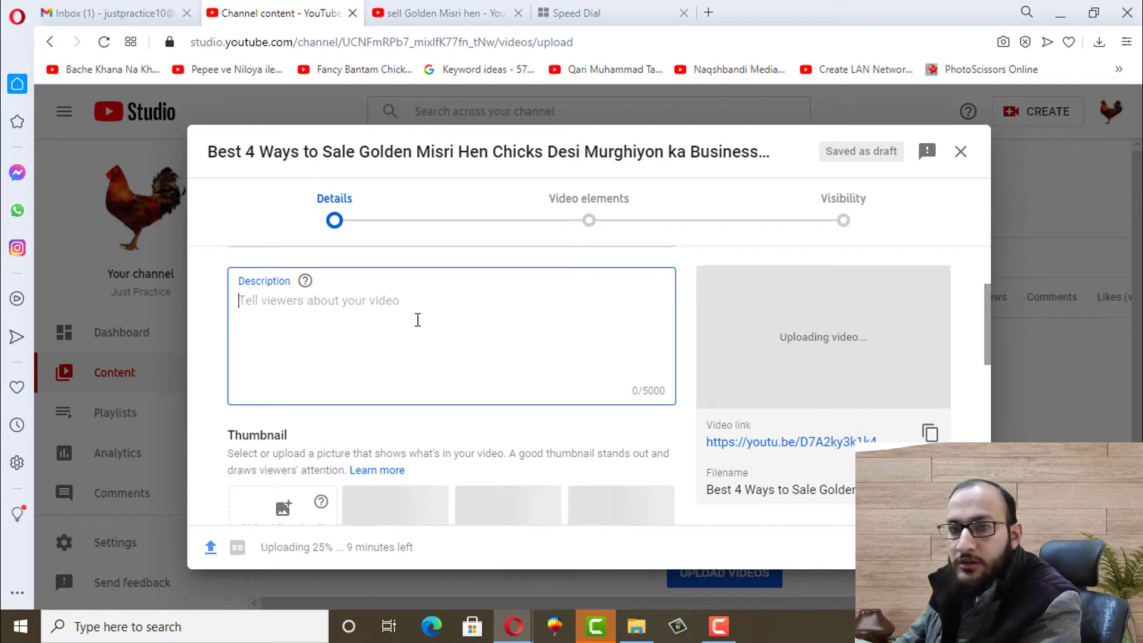
text(I)
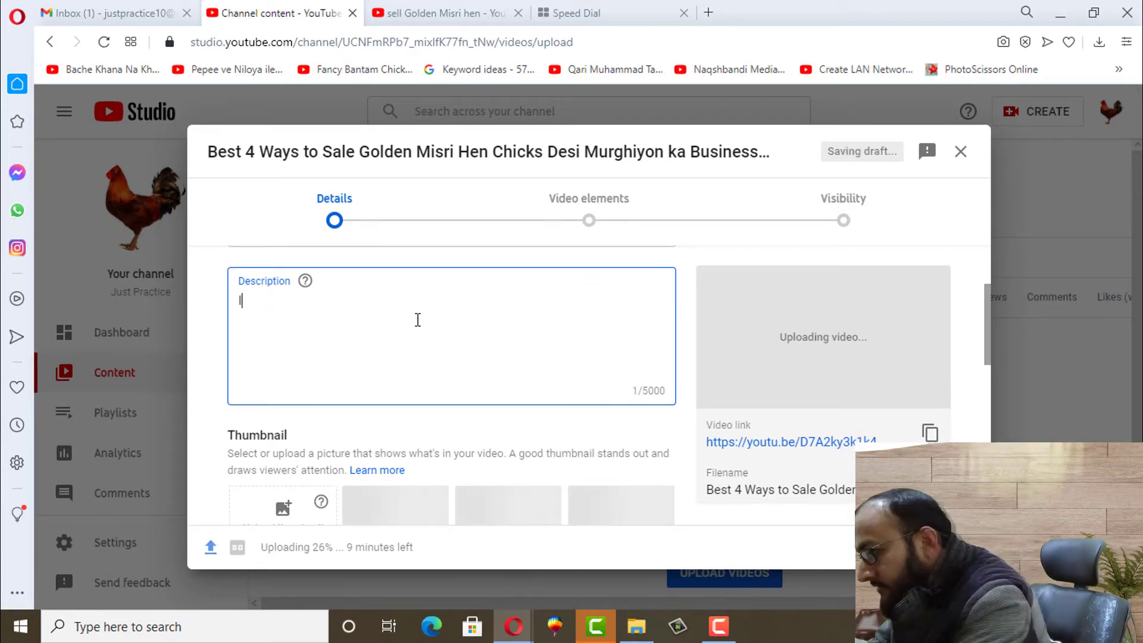
text(n this v)
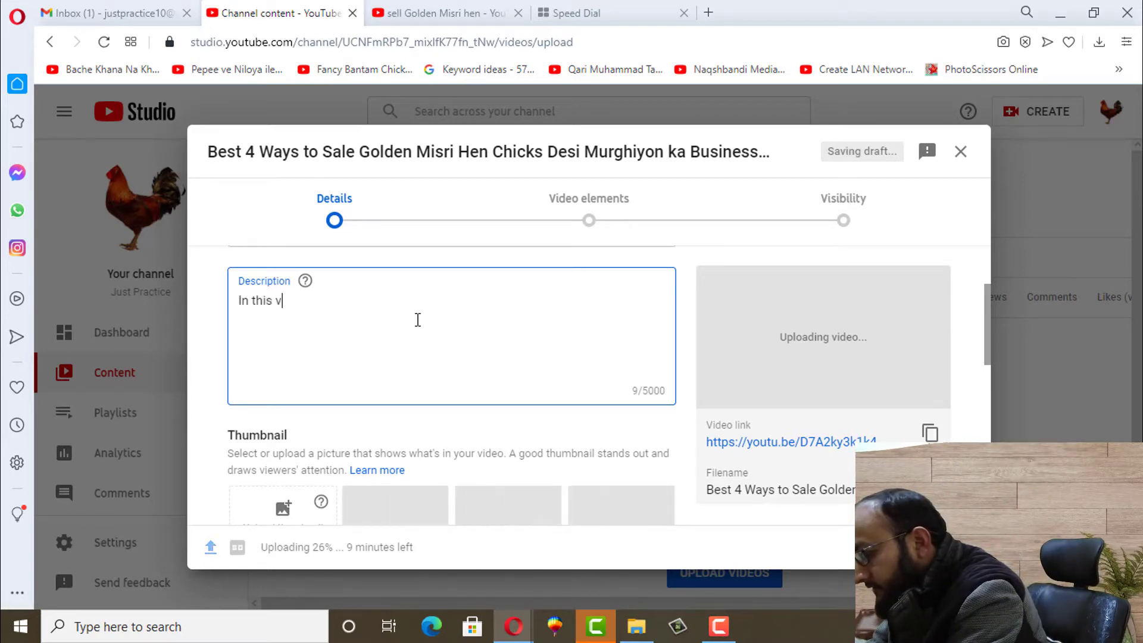
text(ideo I)
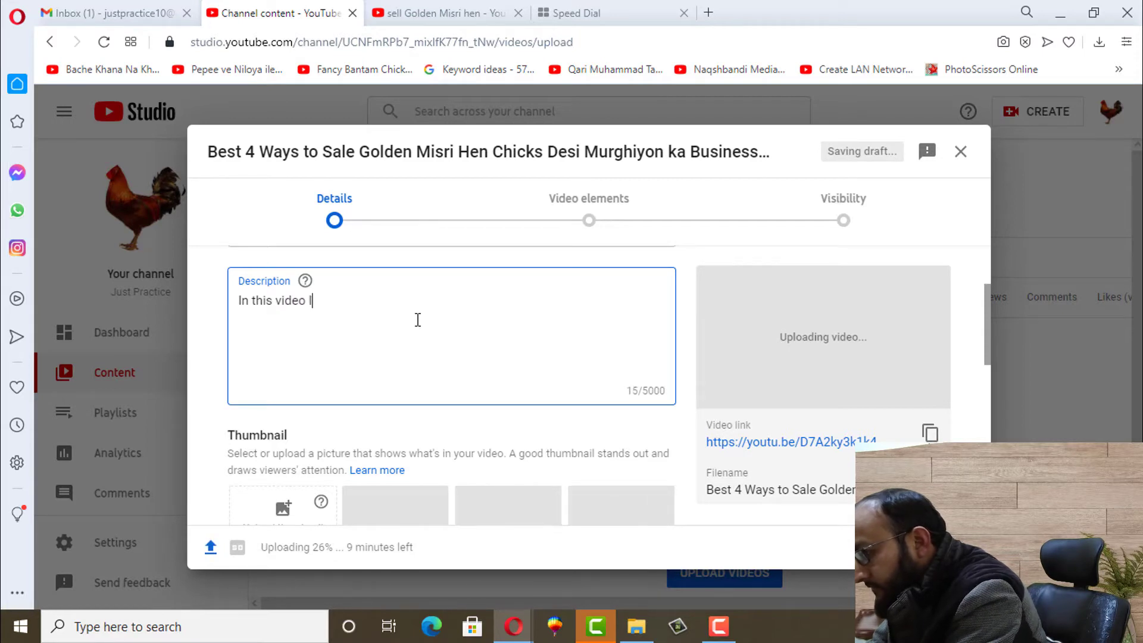
text( m goi)
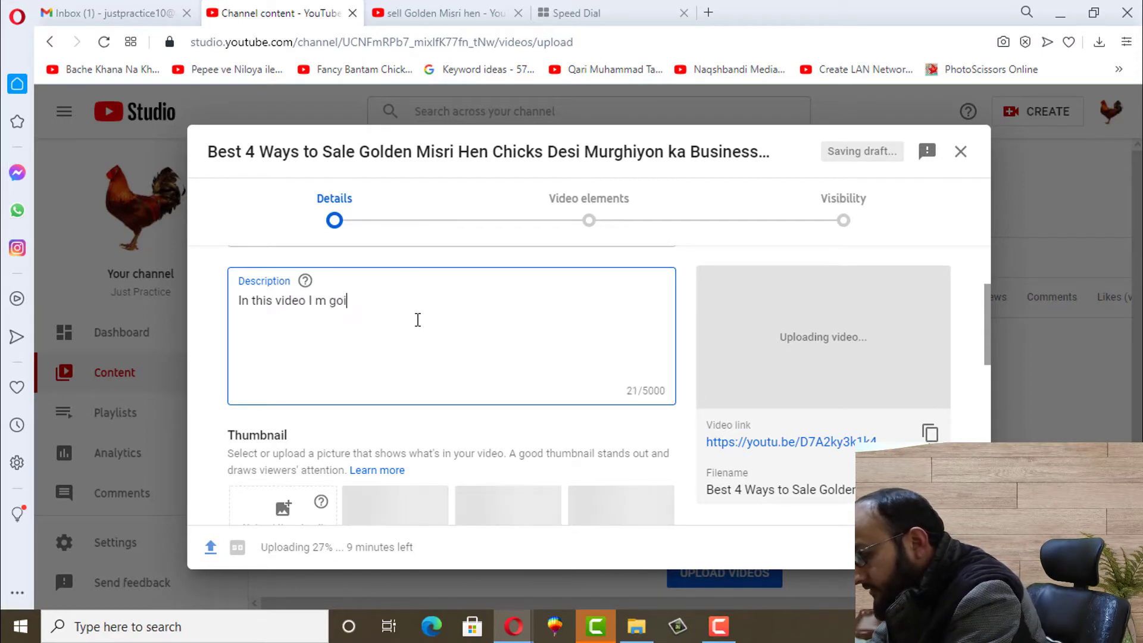
text(ng to desc)
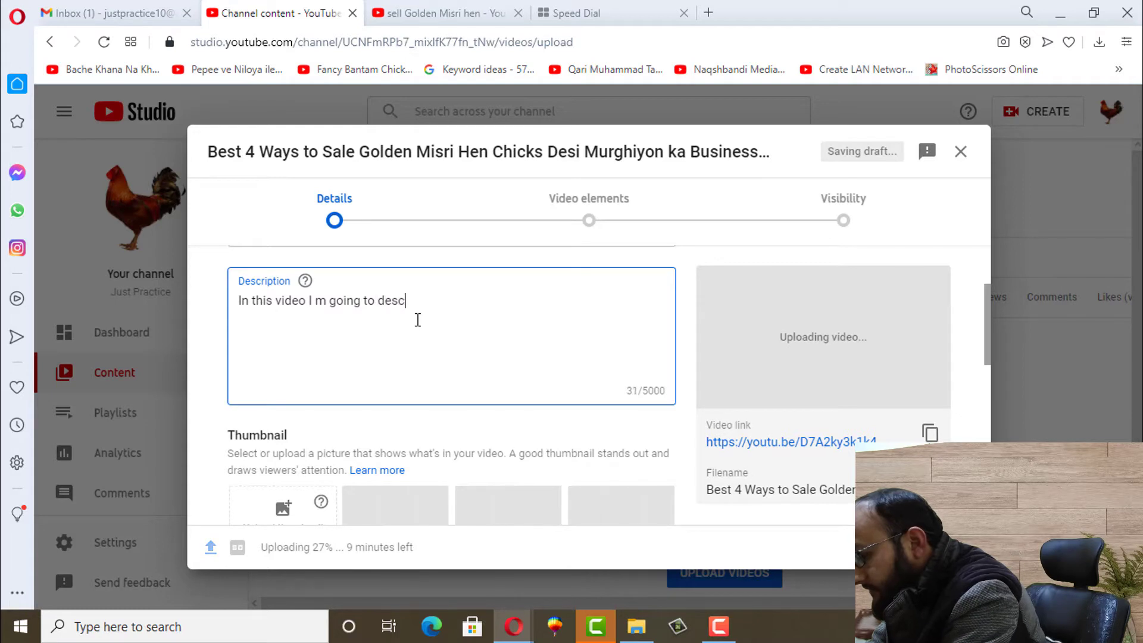
text(ribe bes)
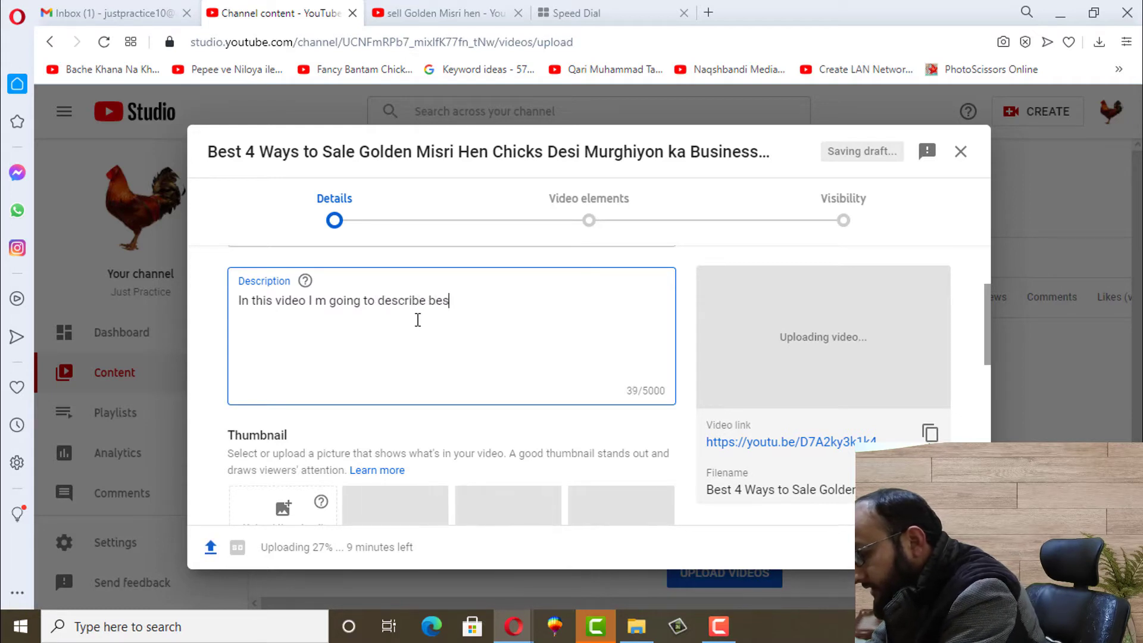
text(t 4 way)
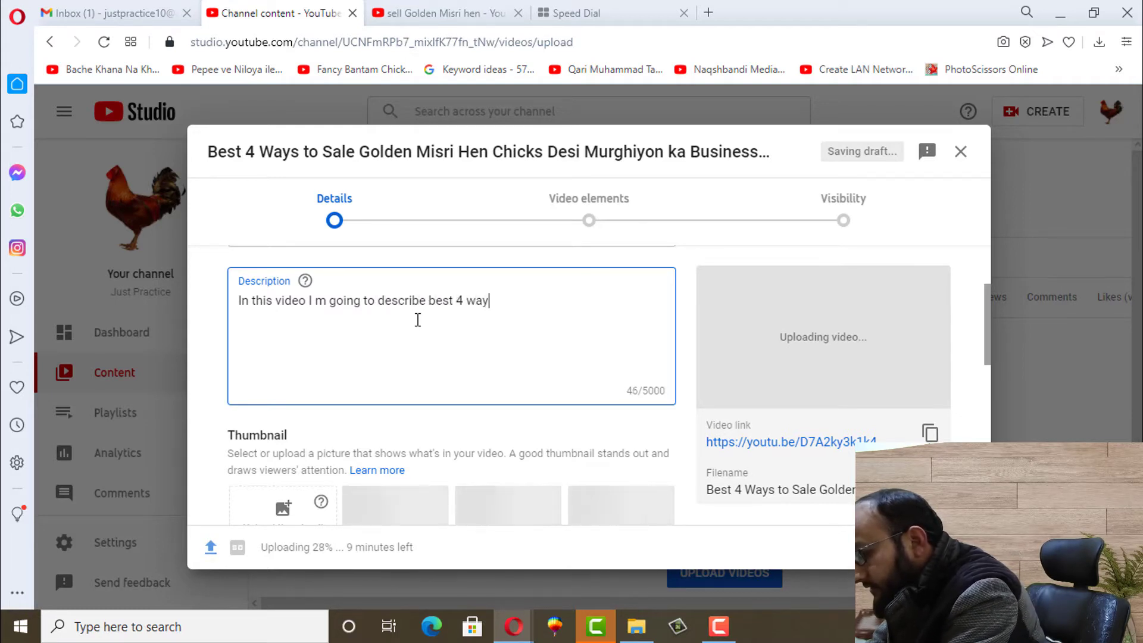
text(s to sell )
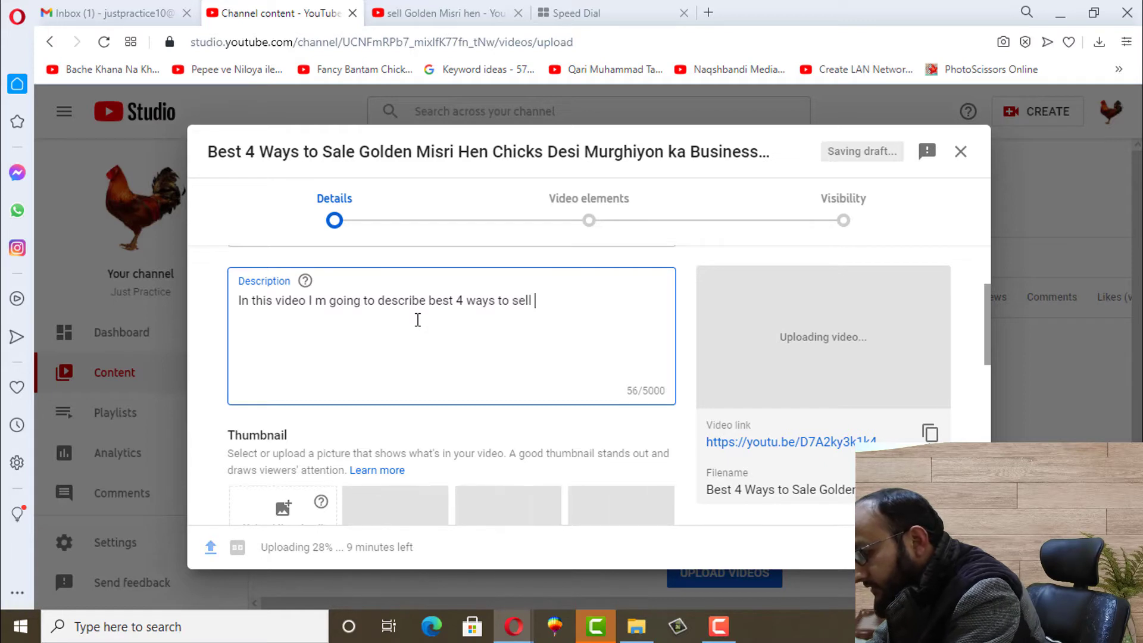
text(golden mis)
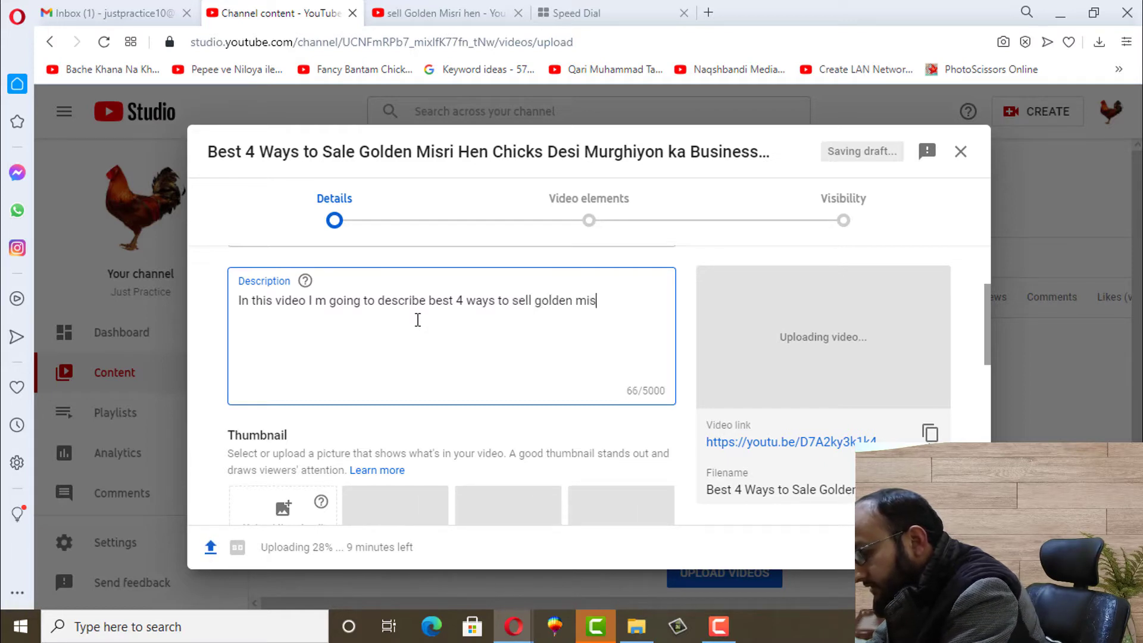
text(ri hens)
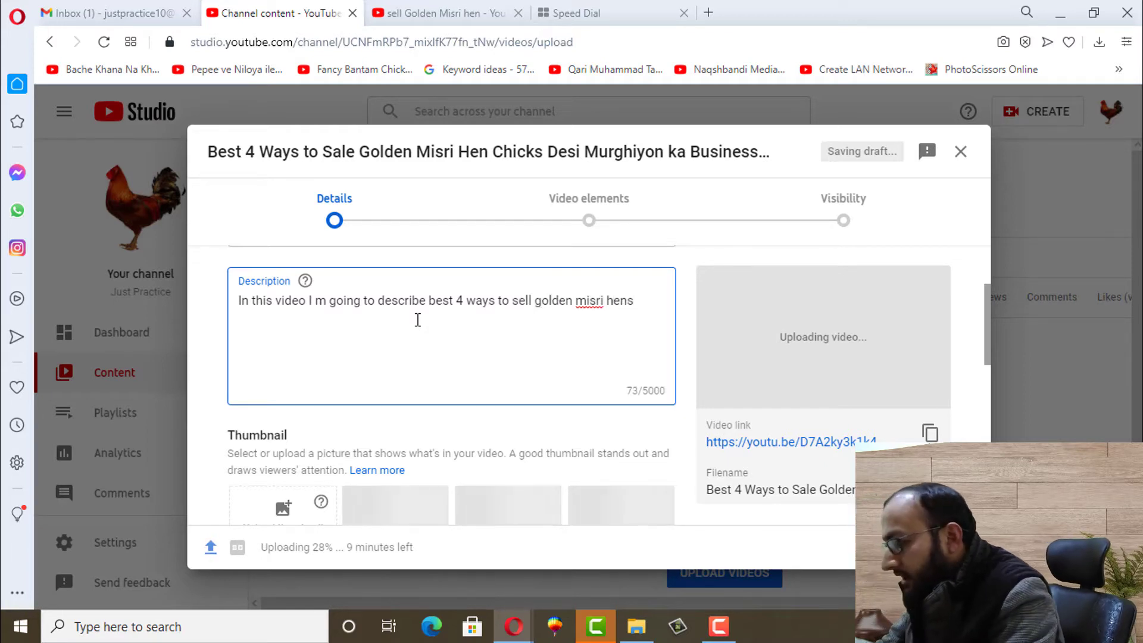
text(..)
key(Return)
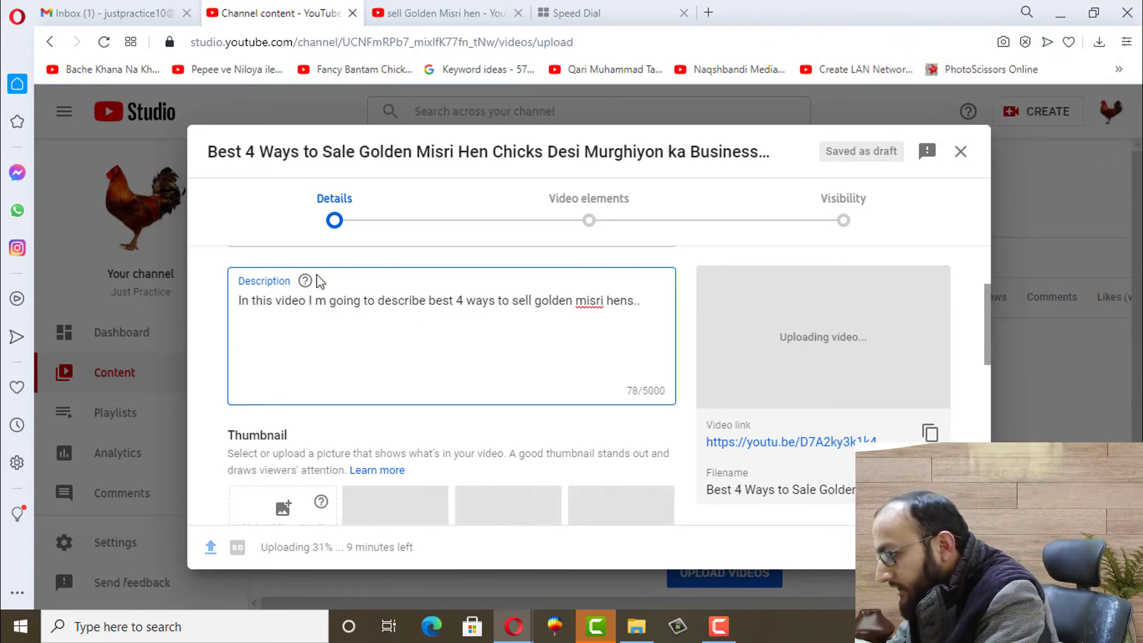
drag(987, 325, 986, 309)
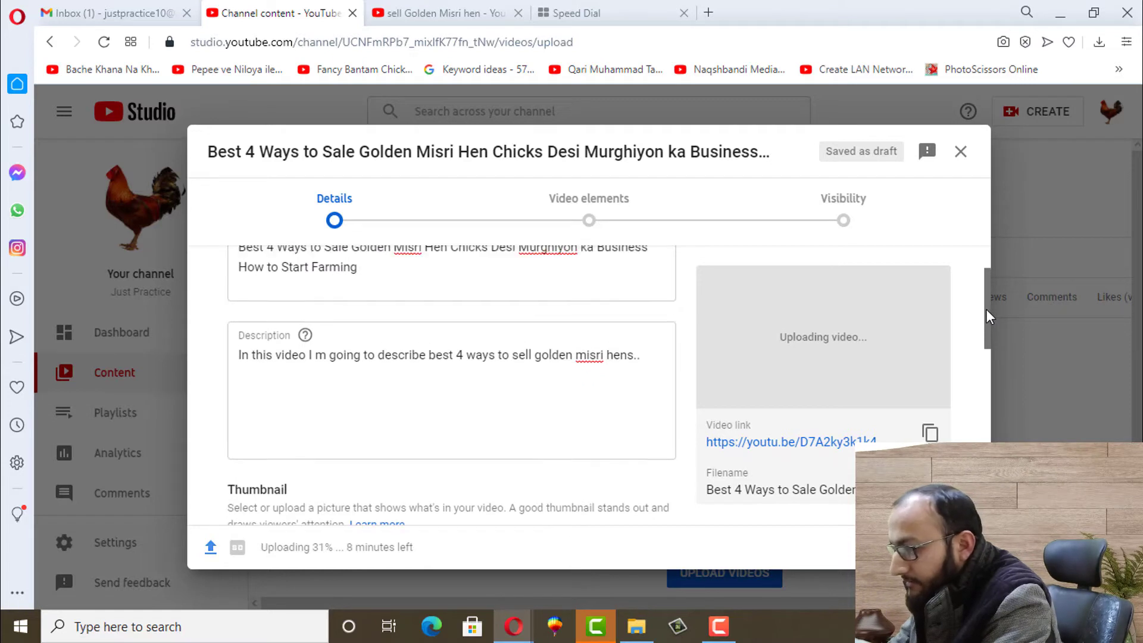
Add #GoldenMisri and #Murghi on separate lines below the description sentence
click(249, 403)
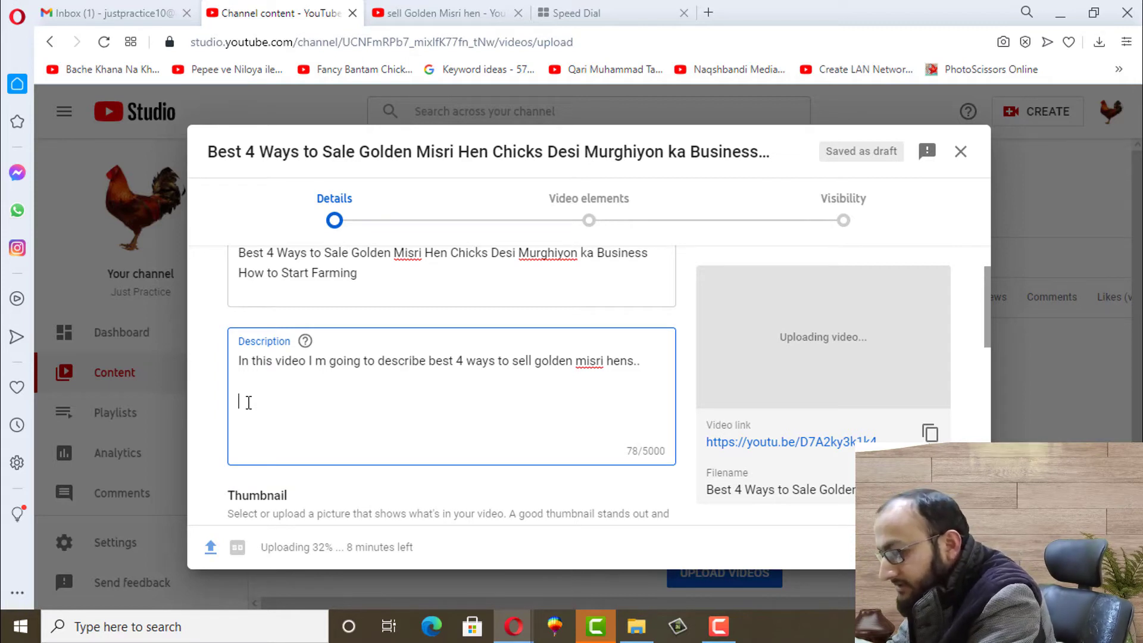
text(#)
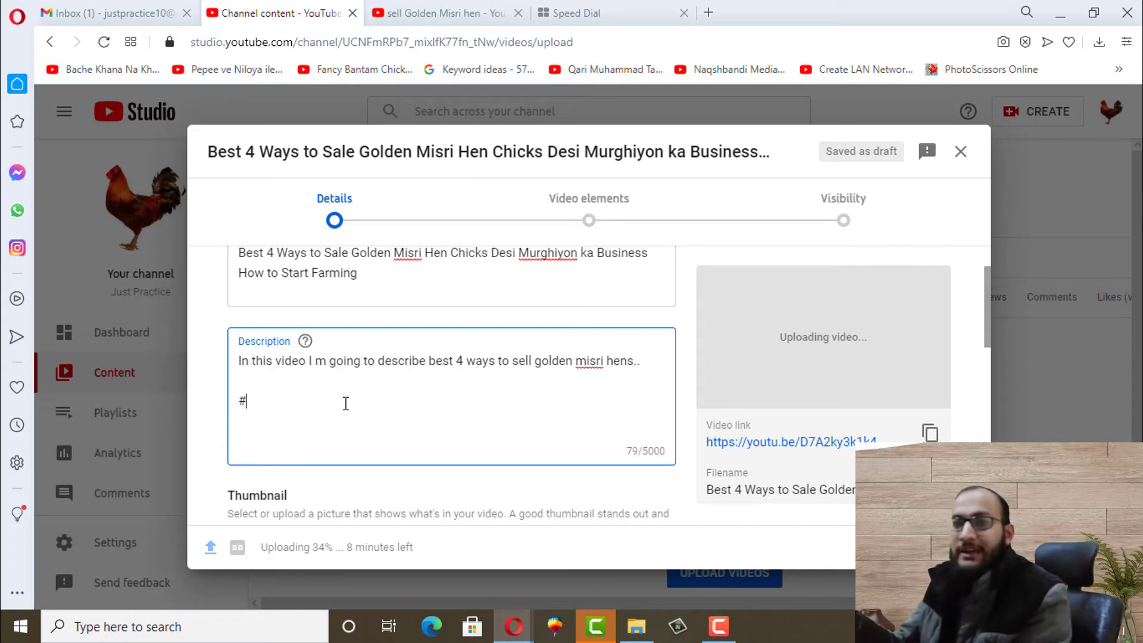
text(Gold)
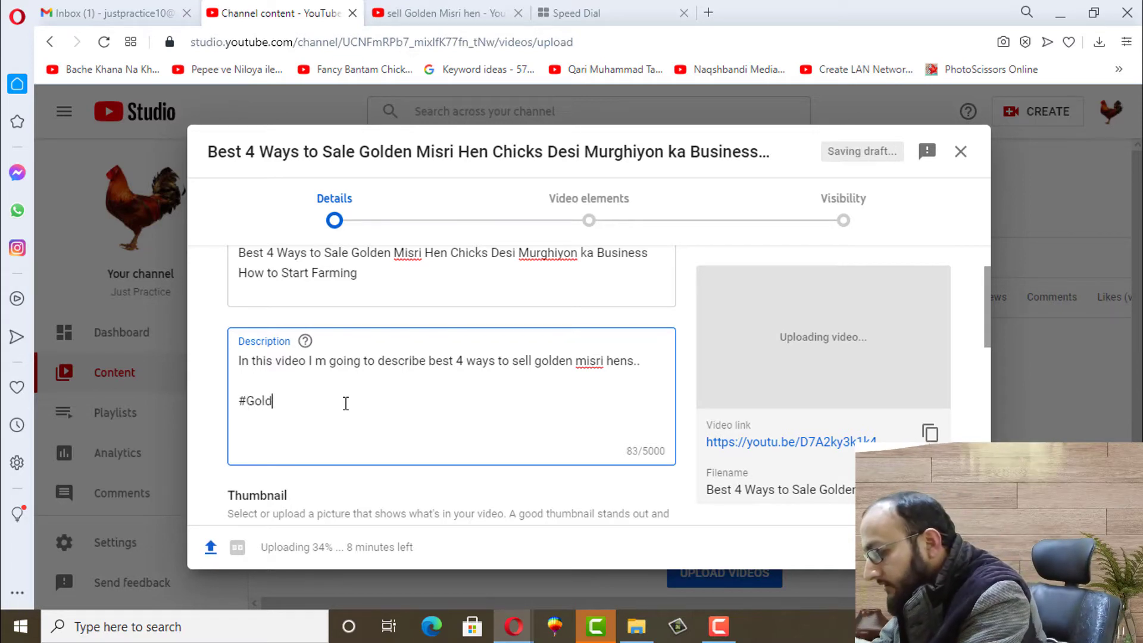
text(enMisri)
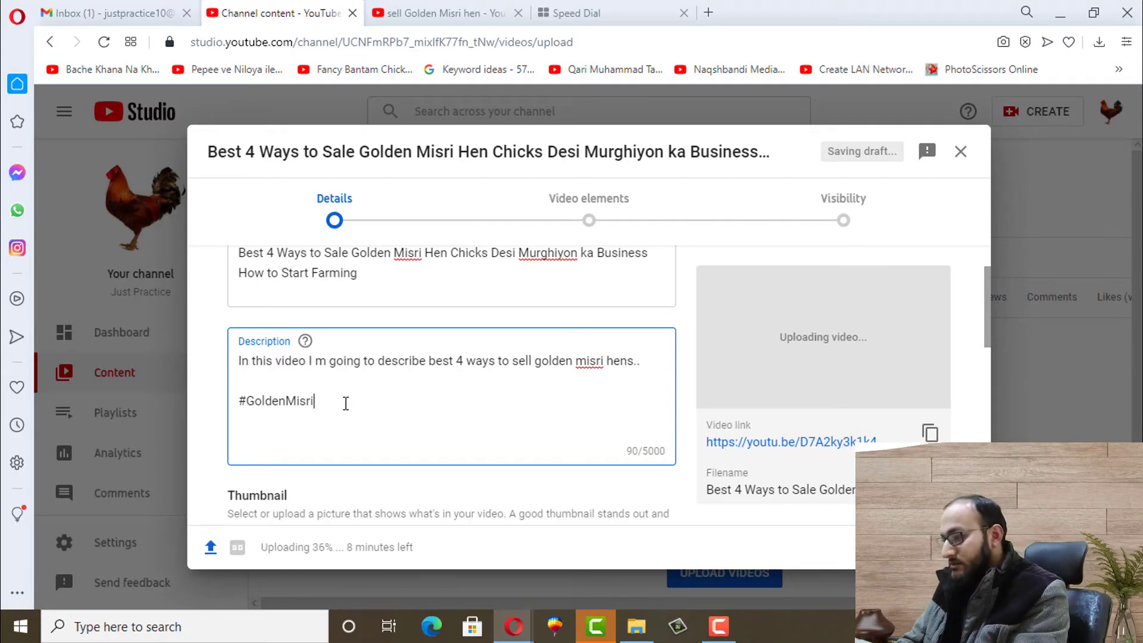
key(Return)
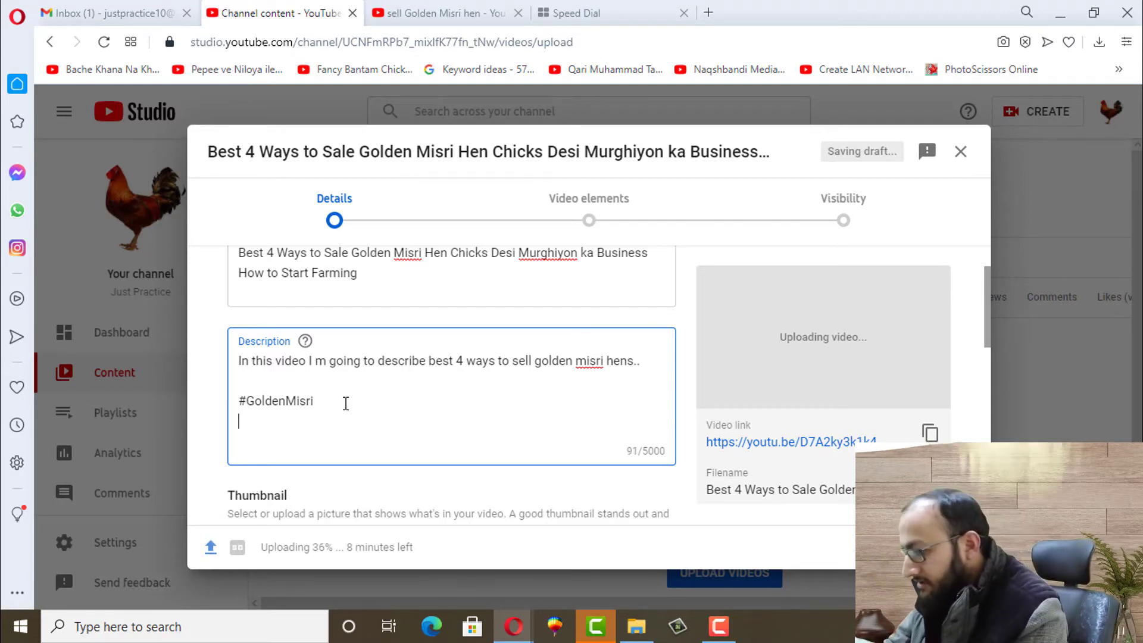
text(#Mu)
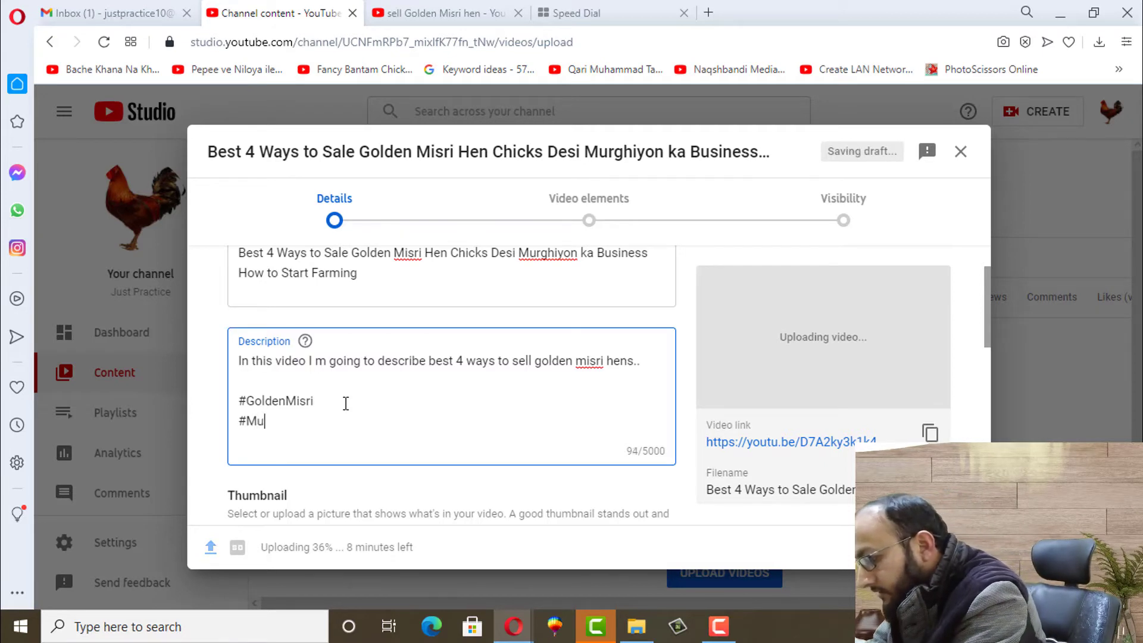
text(rghi)
key(Return)
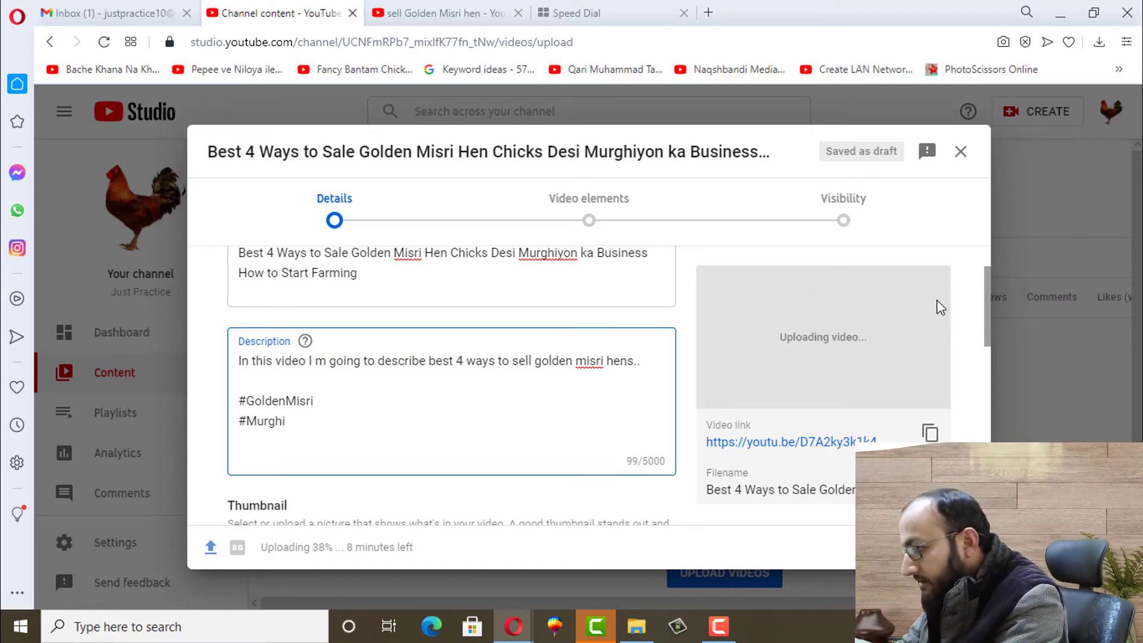
Try Upload thumbnail, then choose VERIFY to unlock custom thumbnails
drag(986, 306, 985, 367)
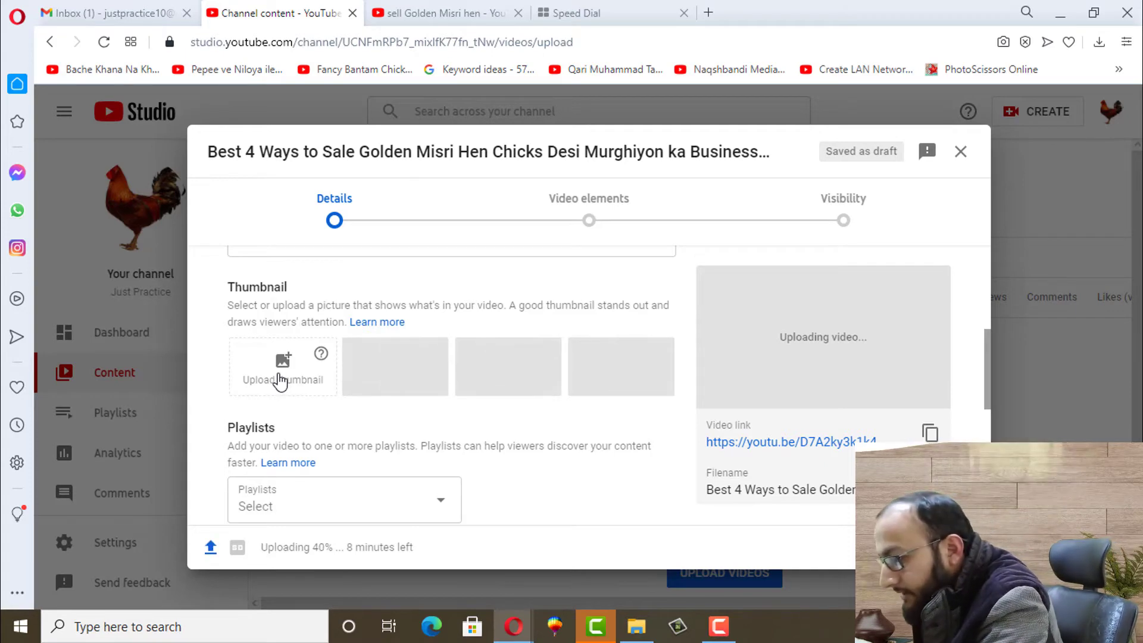
click(280, 381)
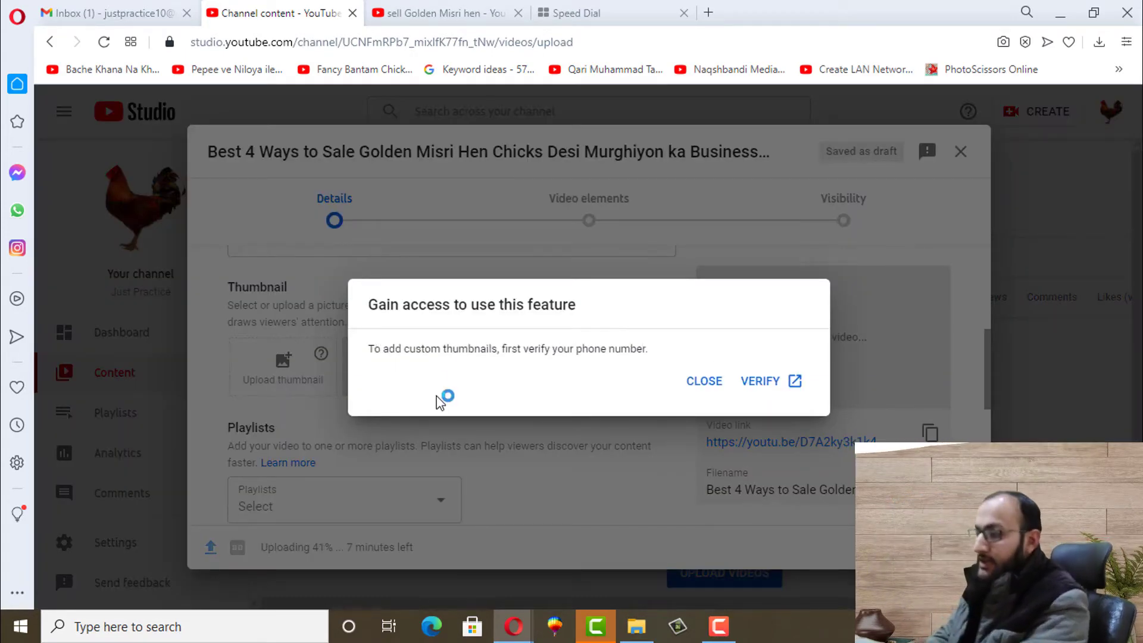
click(751, 386)
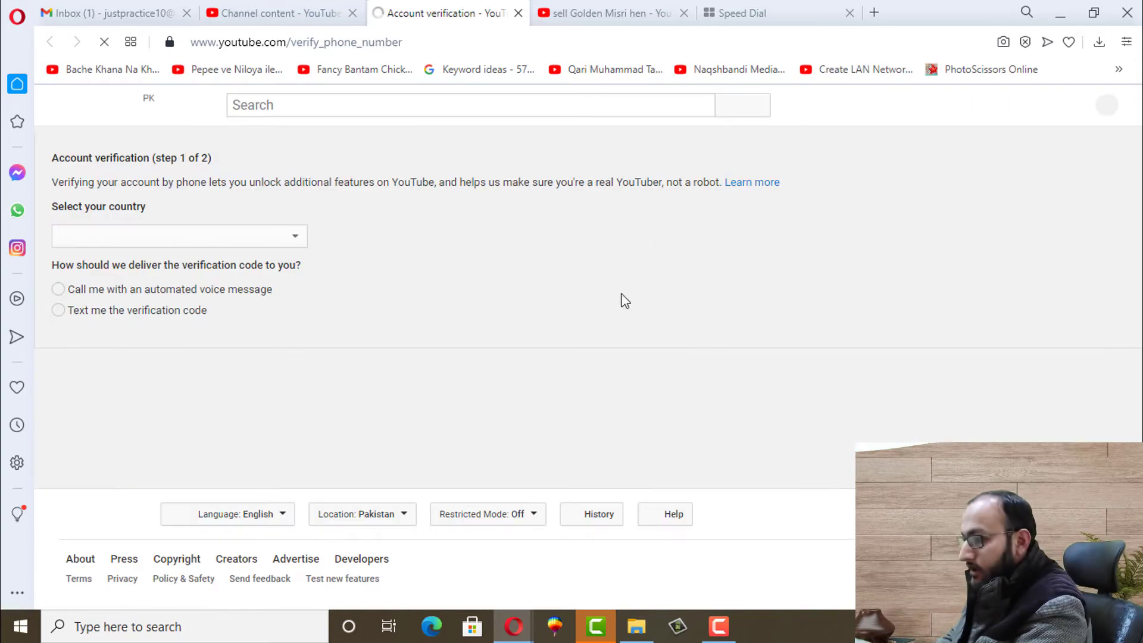
Choose Pakistan and text-message delivery, then submit the account's phone number
click(161, 238)
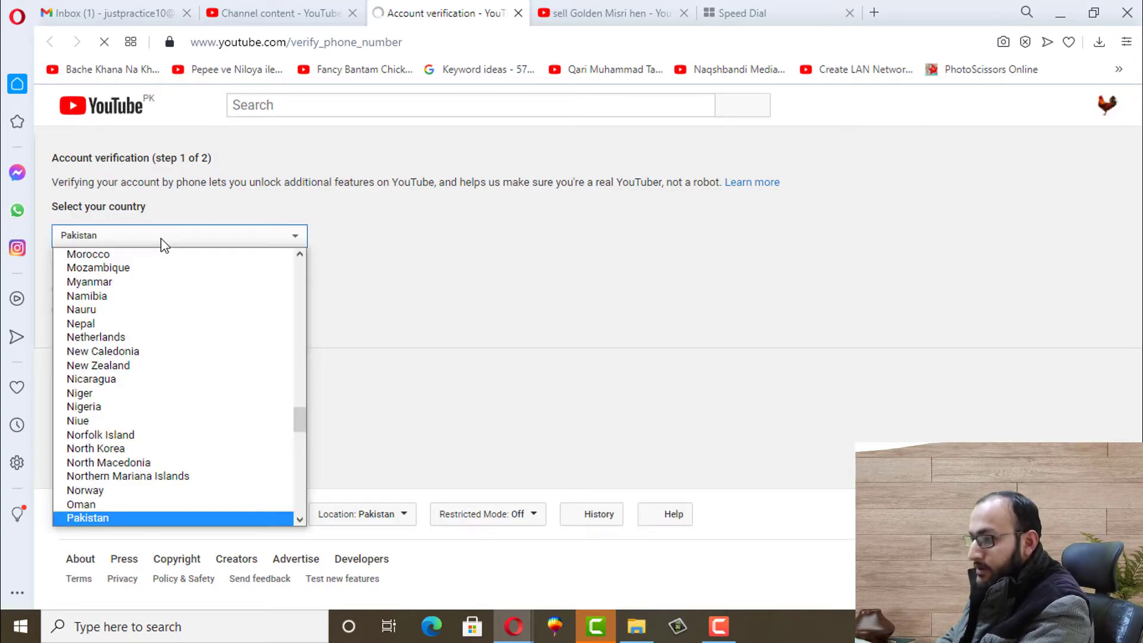
click(99, 519)
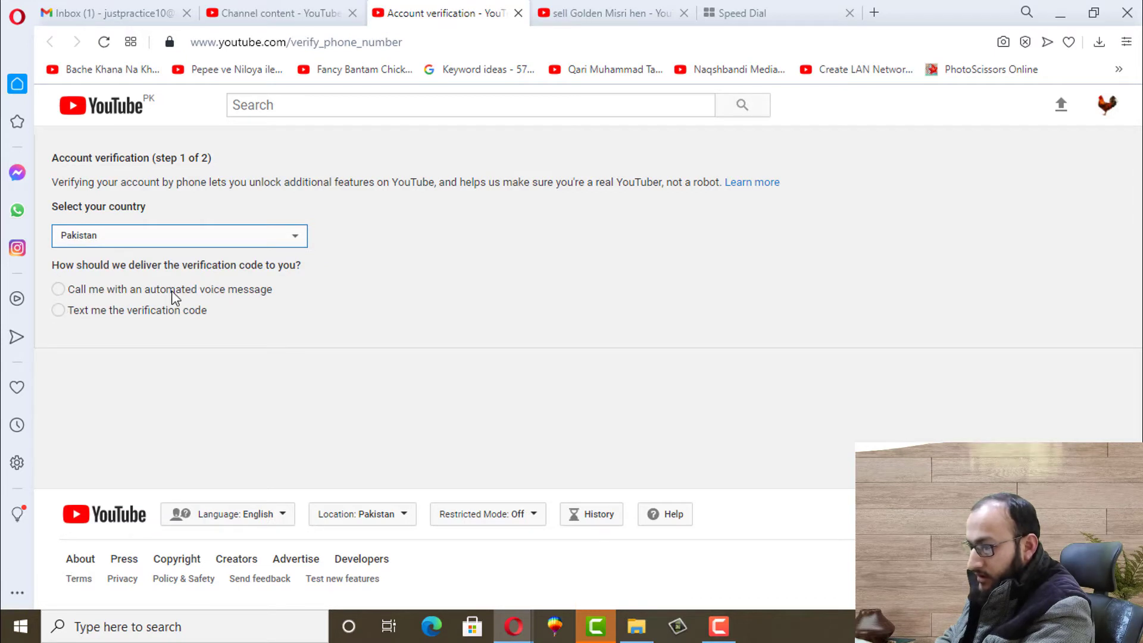
click(58, 311)
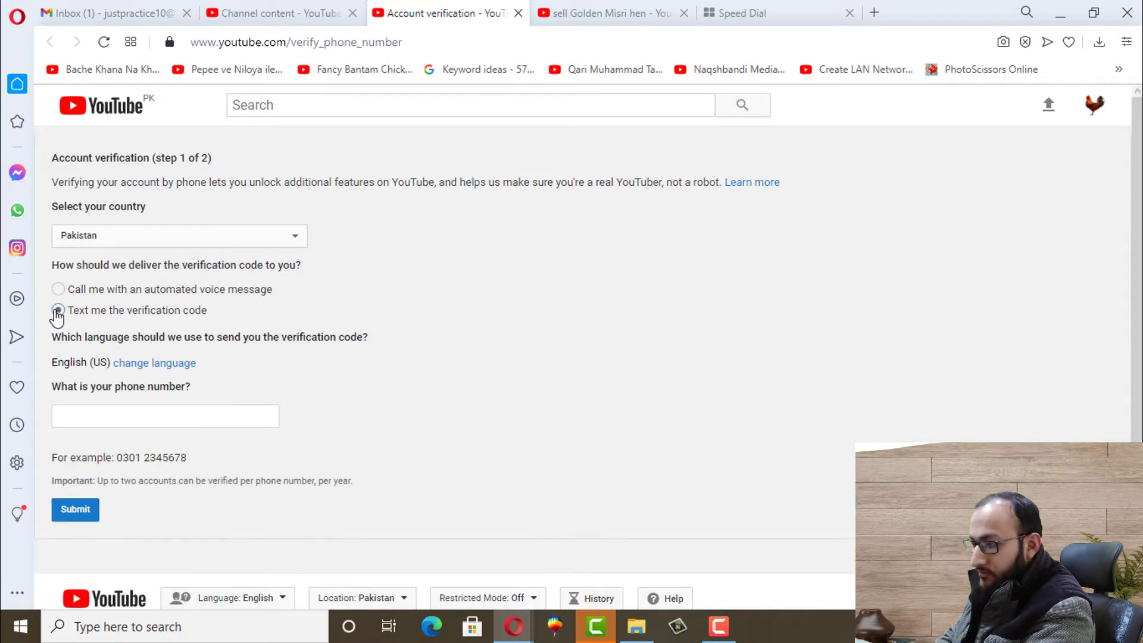
click(117, 415)
text(0)
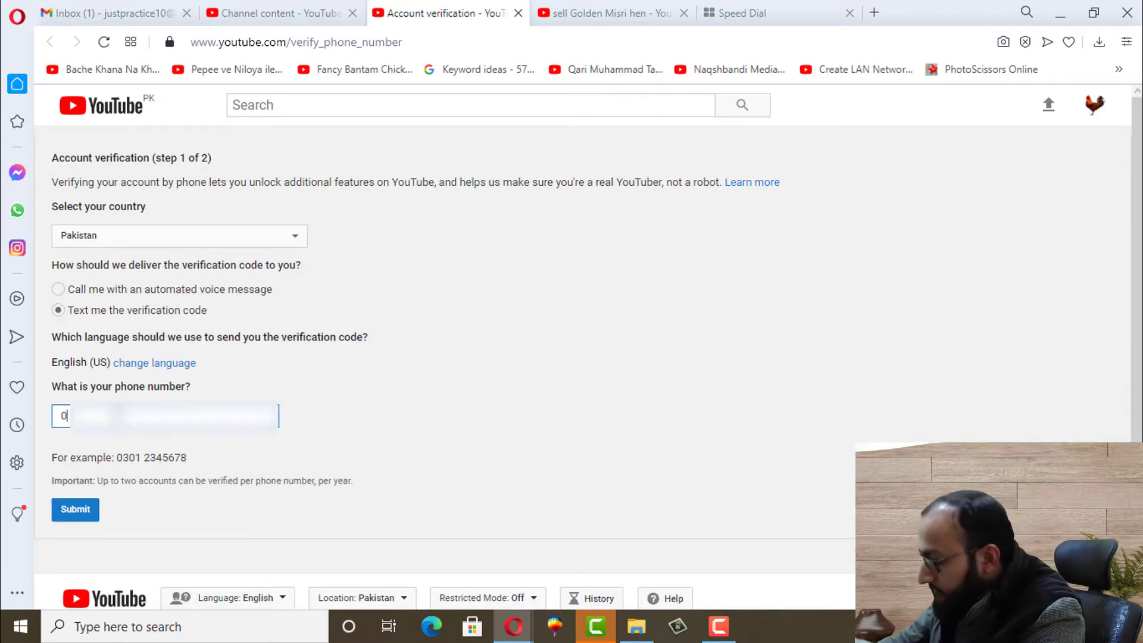
text(30000)
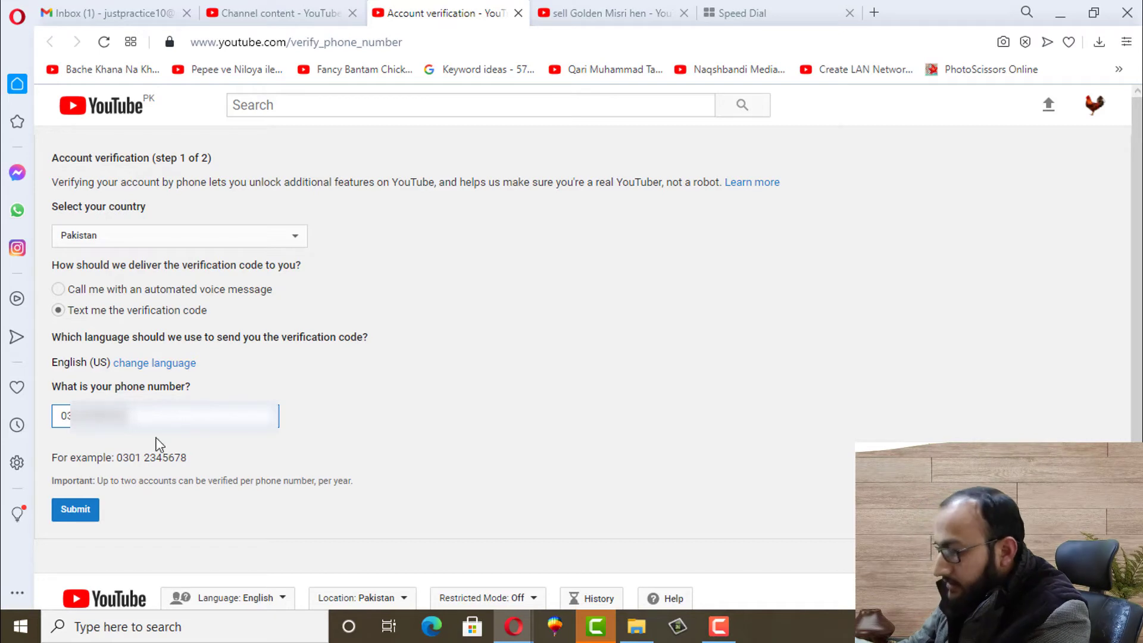
click(88, 513)
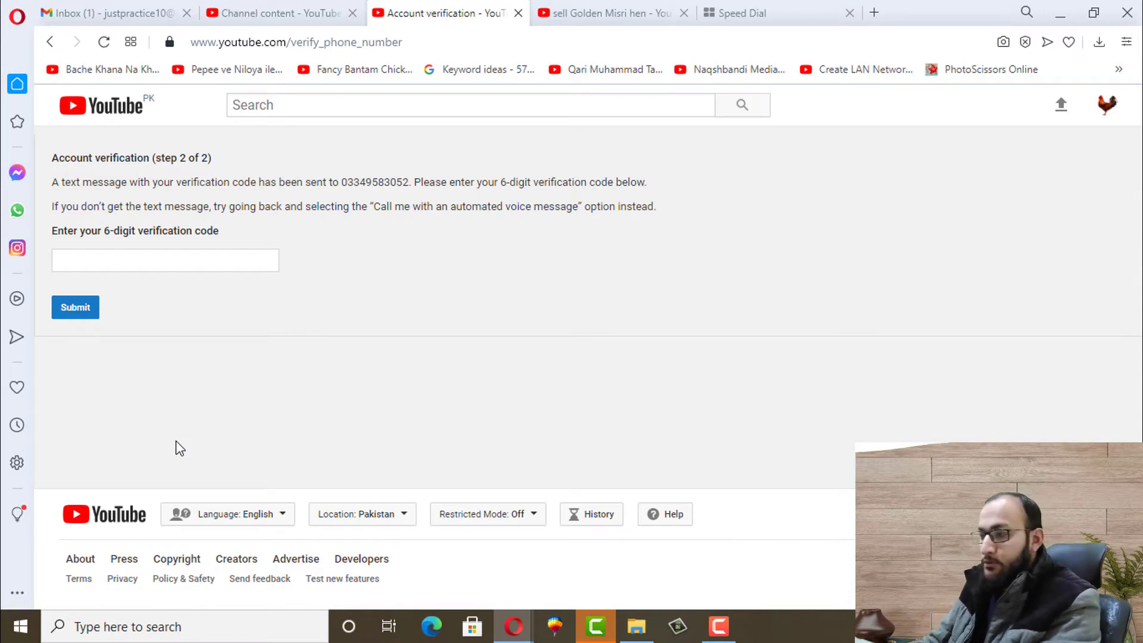
Enter the texted verification code to verify the account, then return to the Studio tab
click(94, 260)
key(ctrl+v)
key(Return)
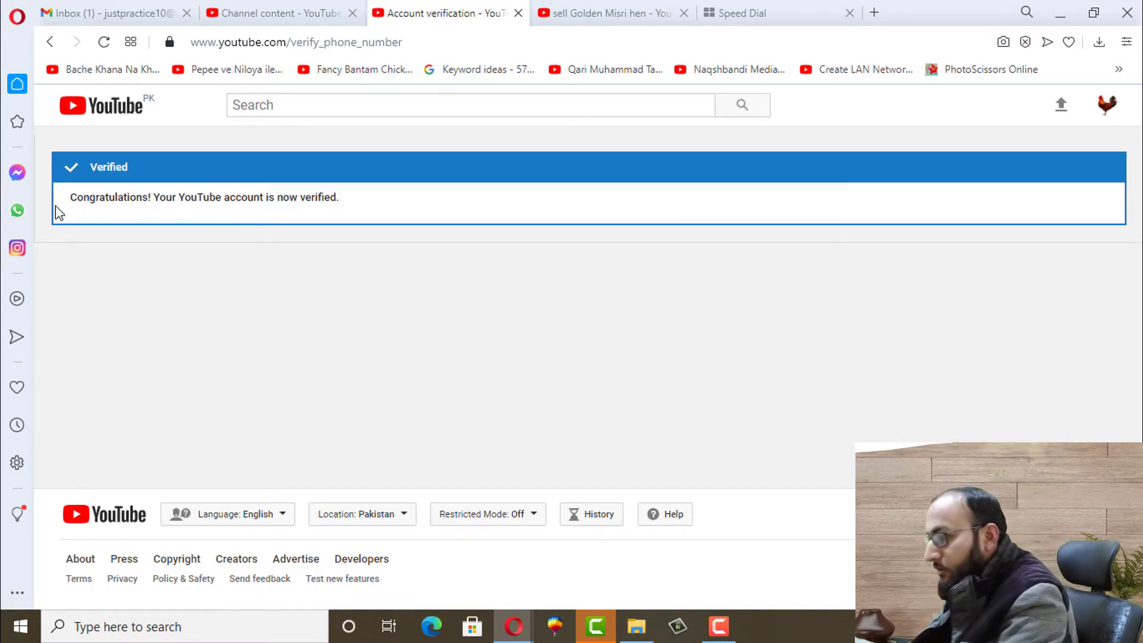
click(300, 12)
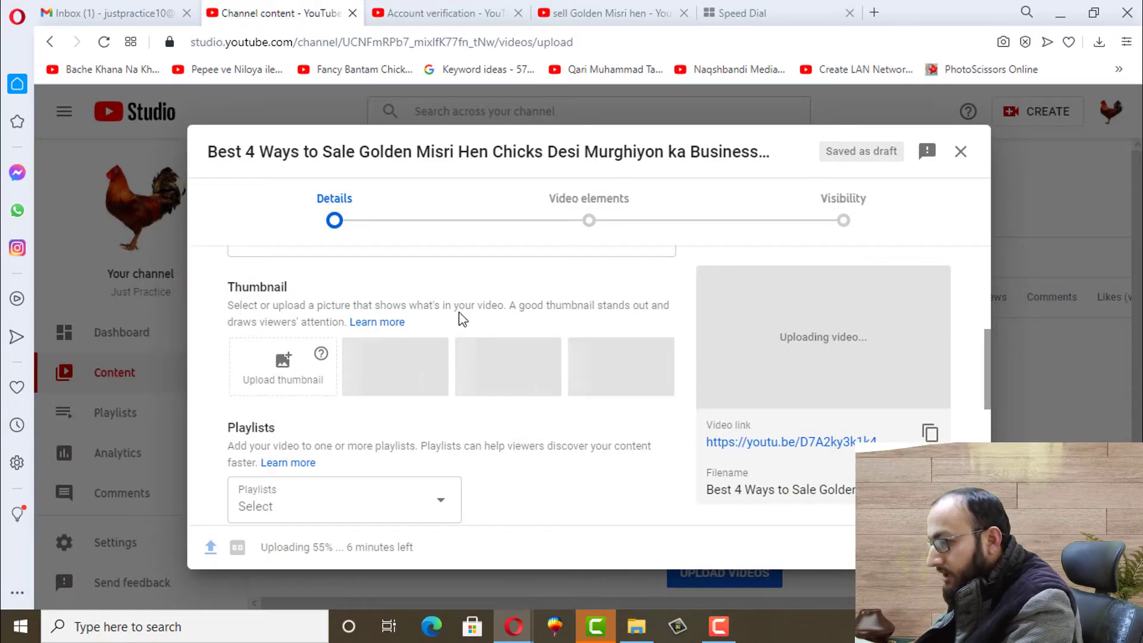
Upload the golden misri hen JPG from Documents > Camtasia Studio as the custom thumbnail
click(296, 370)
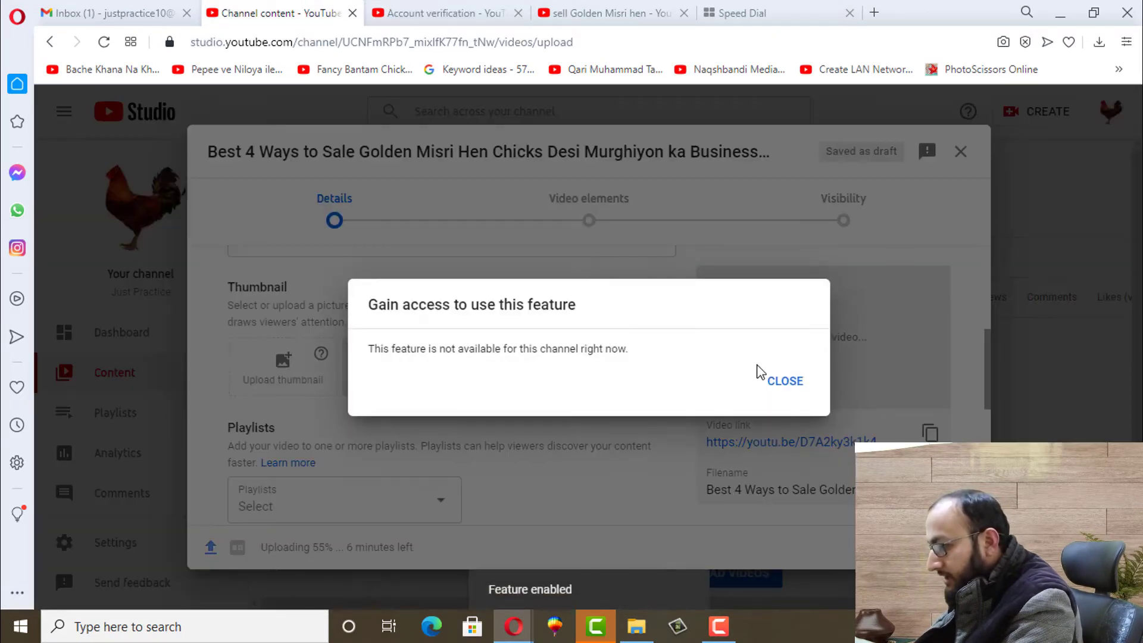
click(787, 383)
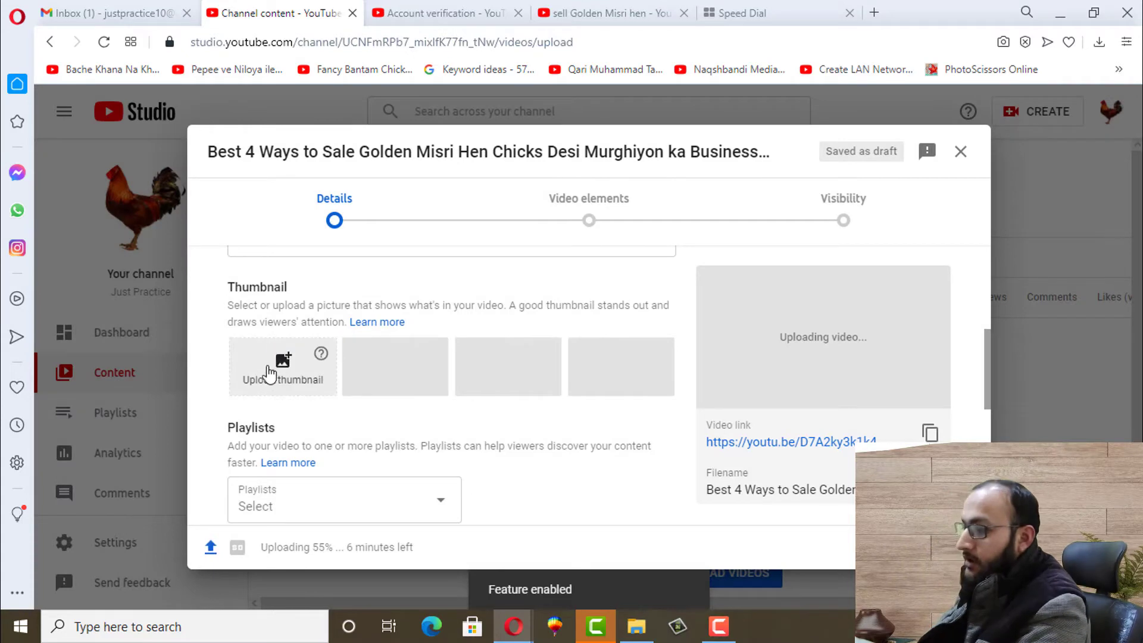
click(269, 379)
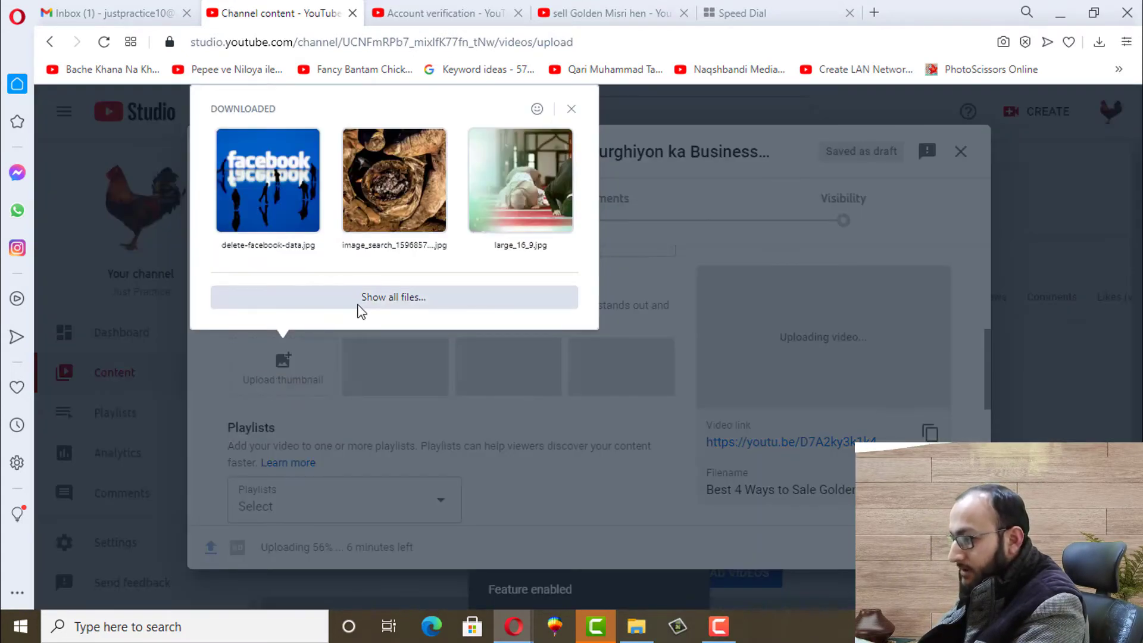
click(391, 299)
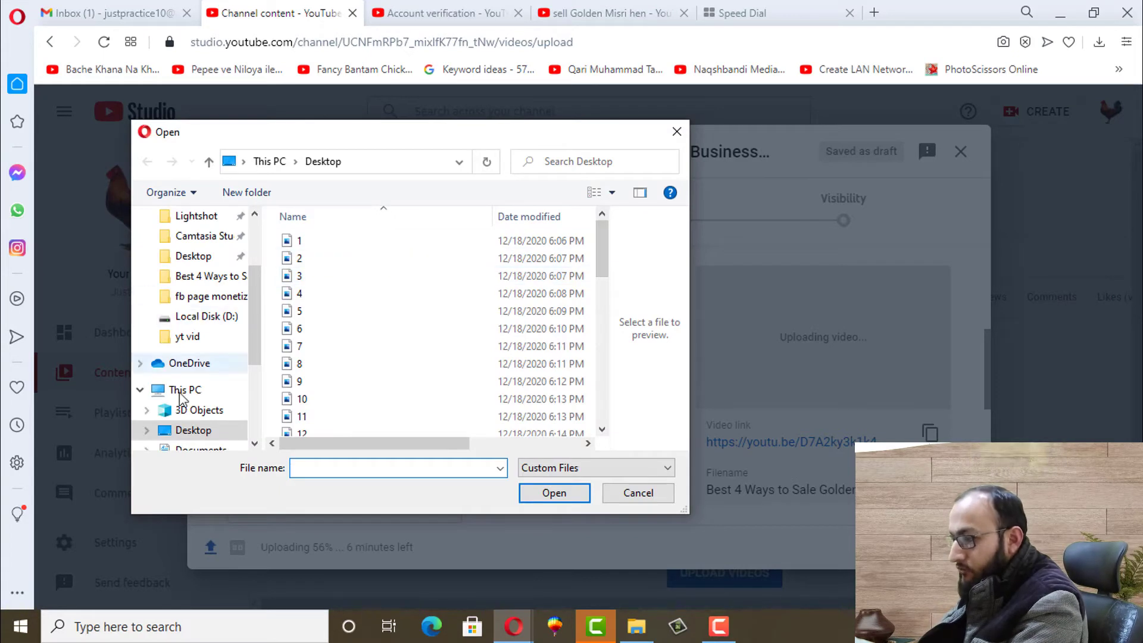
scroll(256, 344, down, 2)
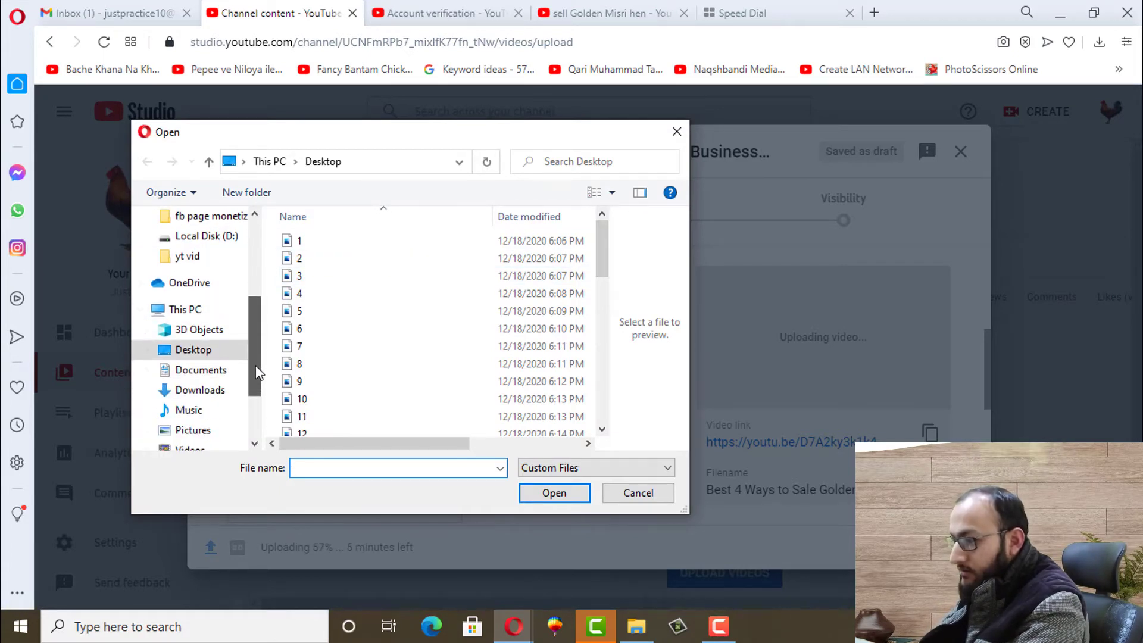
click(191, 370)
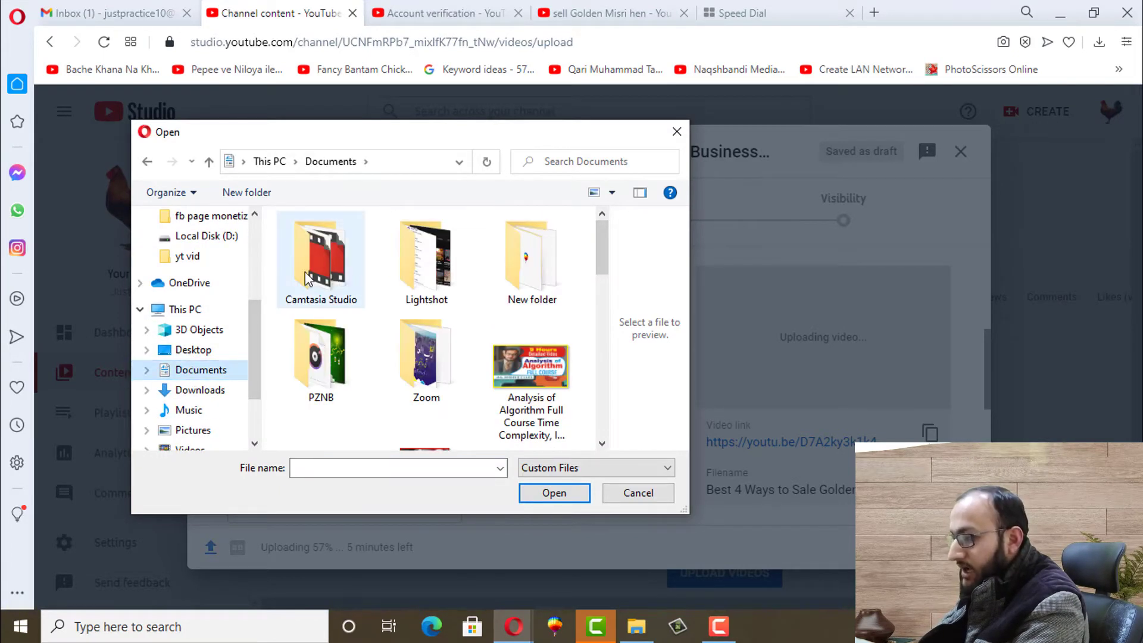
double_click(322, 277)
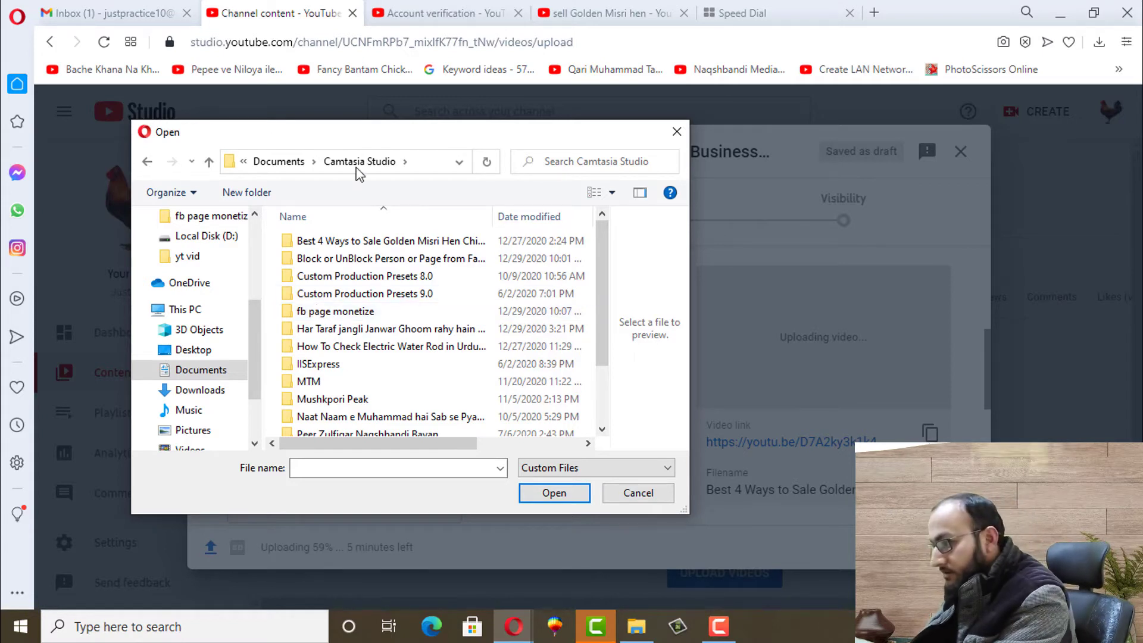
double_click(334, 240)
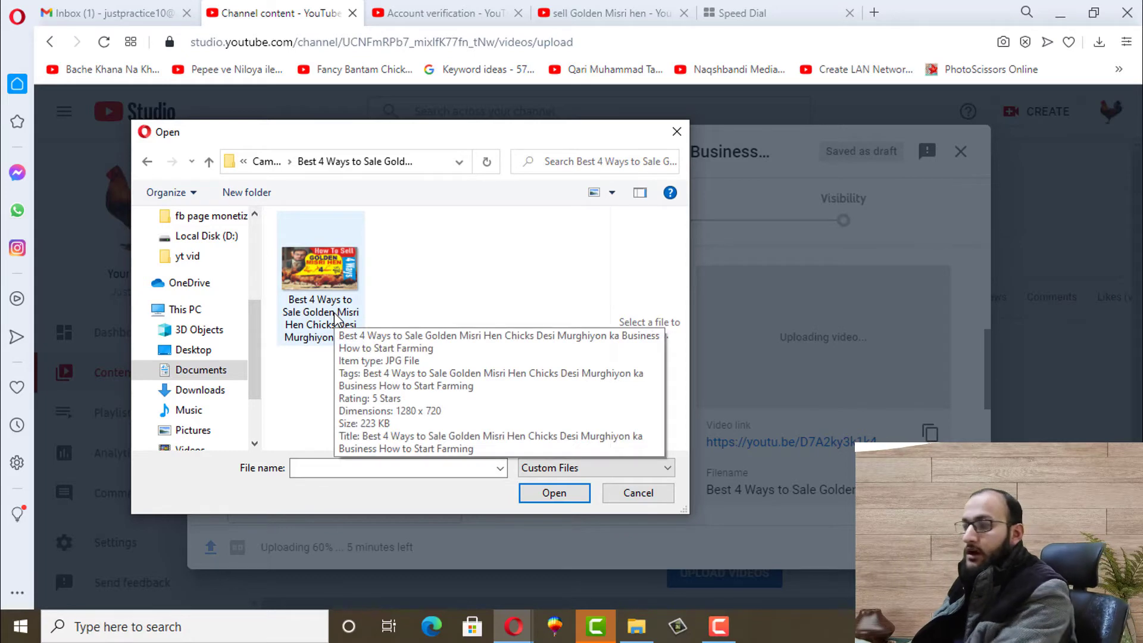
double_click(323, 280)
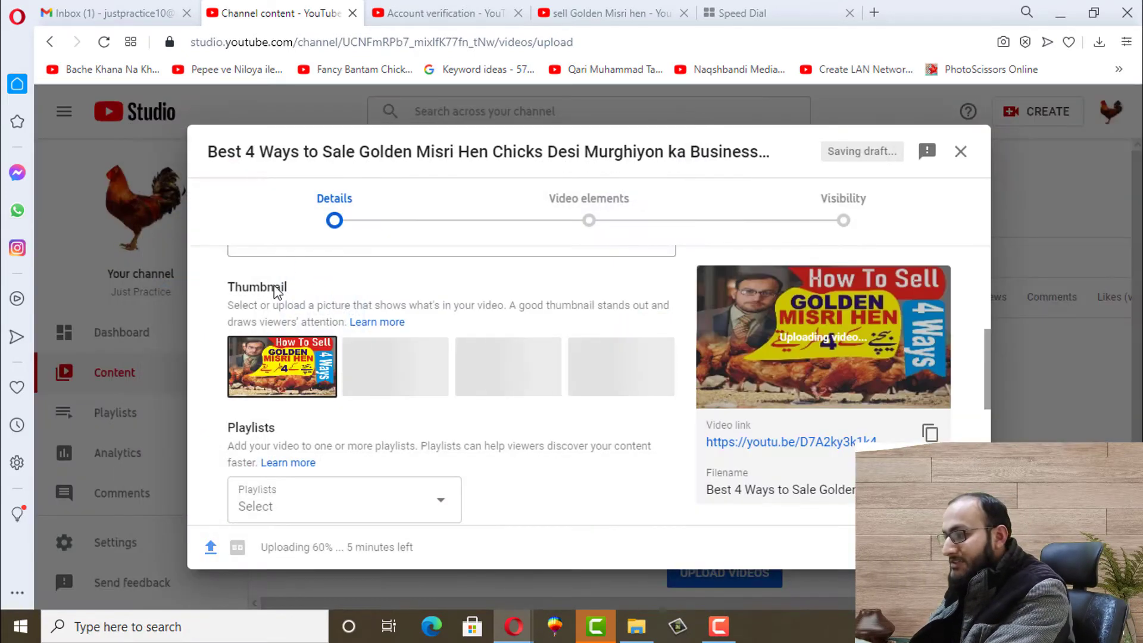
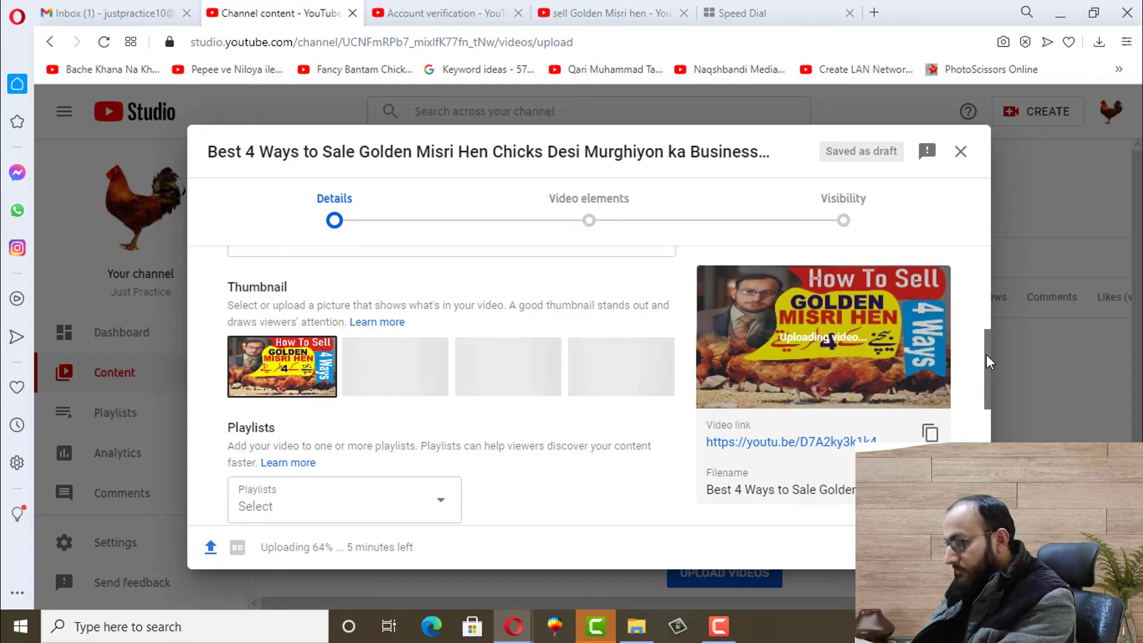
Expand the upload's extra options and place the cursor in the Tags field
drag(986, 355, 996, 419)
scroll(679, 424, down, 1)
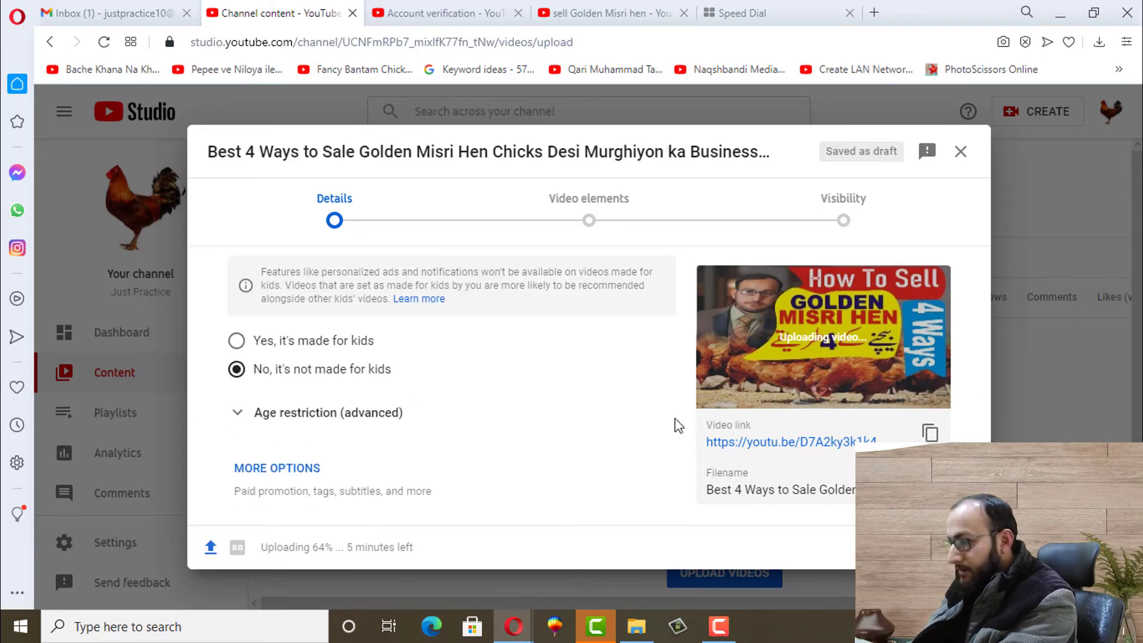
click(278, 470)
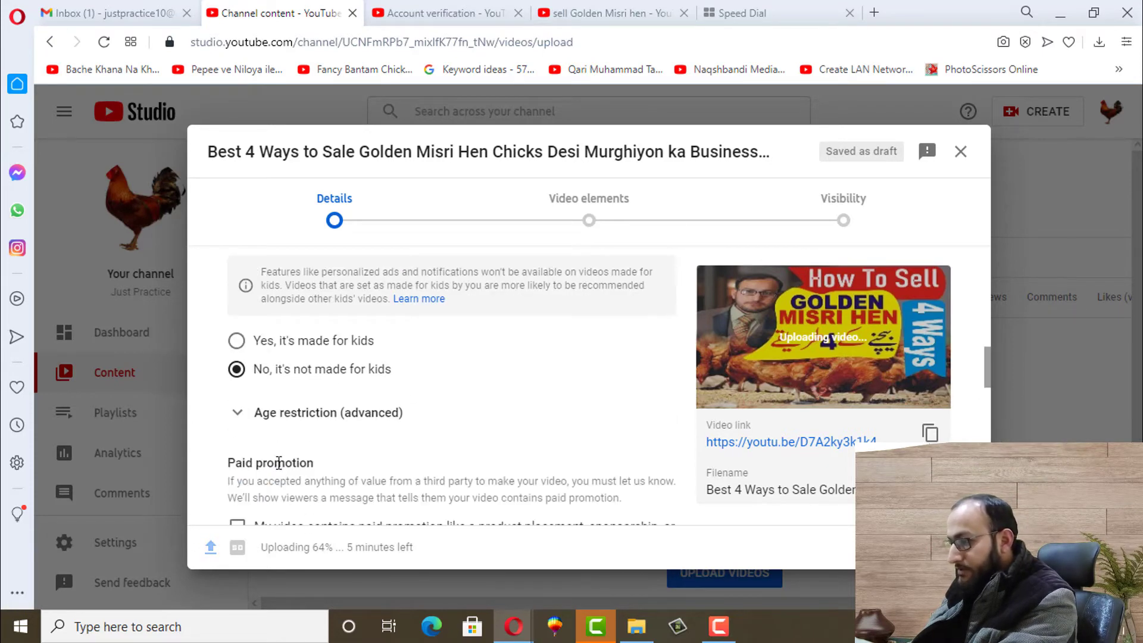
drag(990, 366, 990, 417)
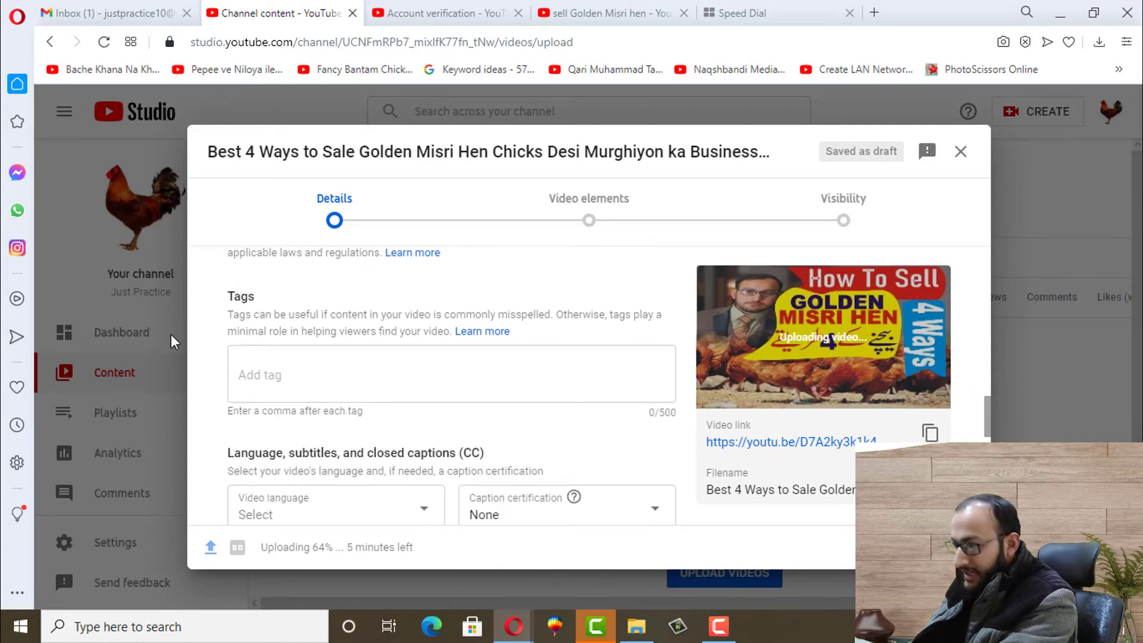
triple_click(235, 296)
click(251, 296)
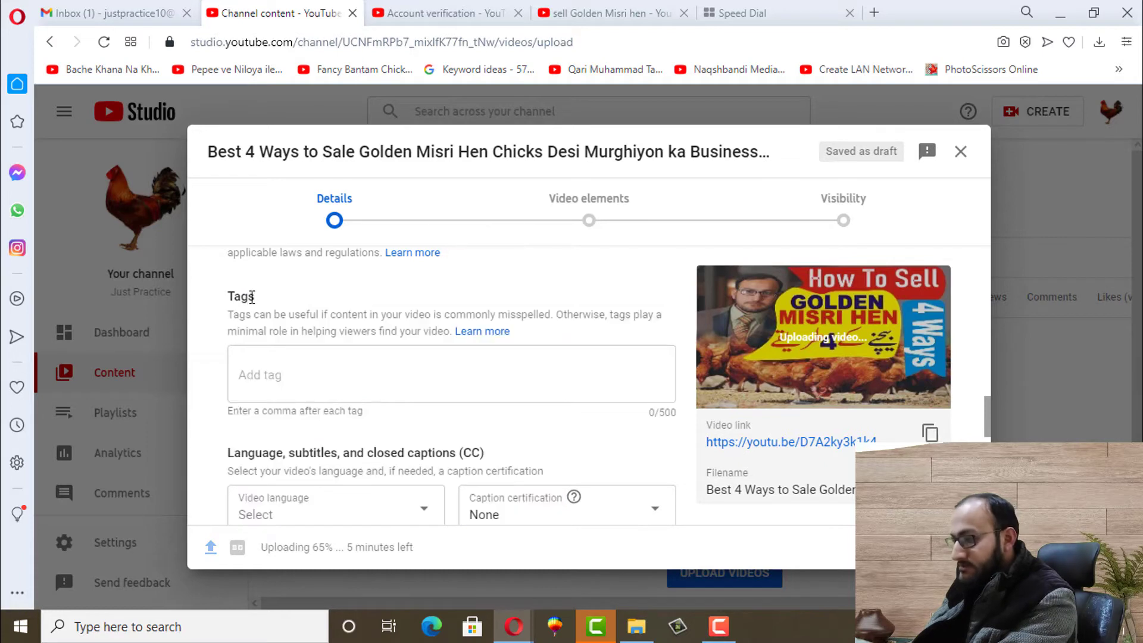
click(278, 373)
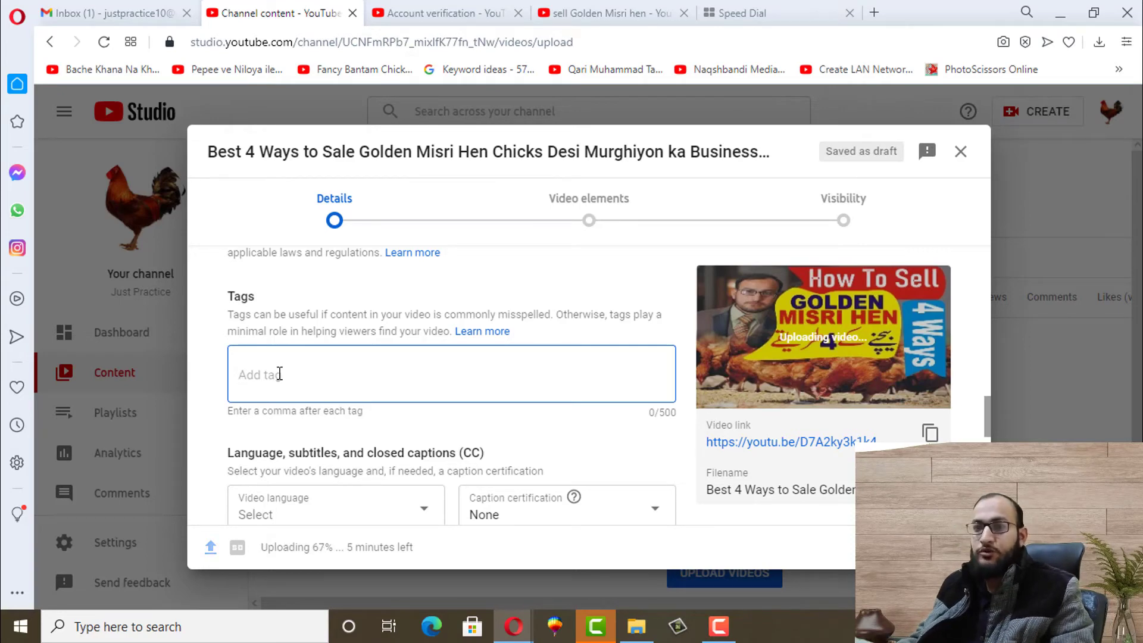
Copy 'Golden Misri Hen for sale' from the first search result title into the video's tags
click(602, 9)
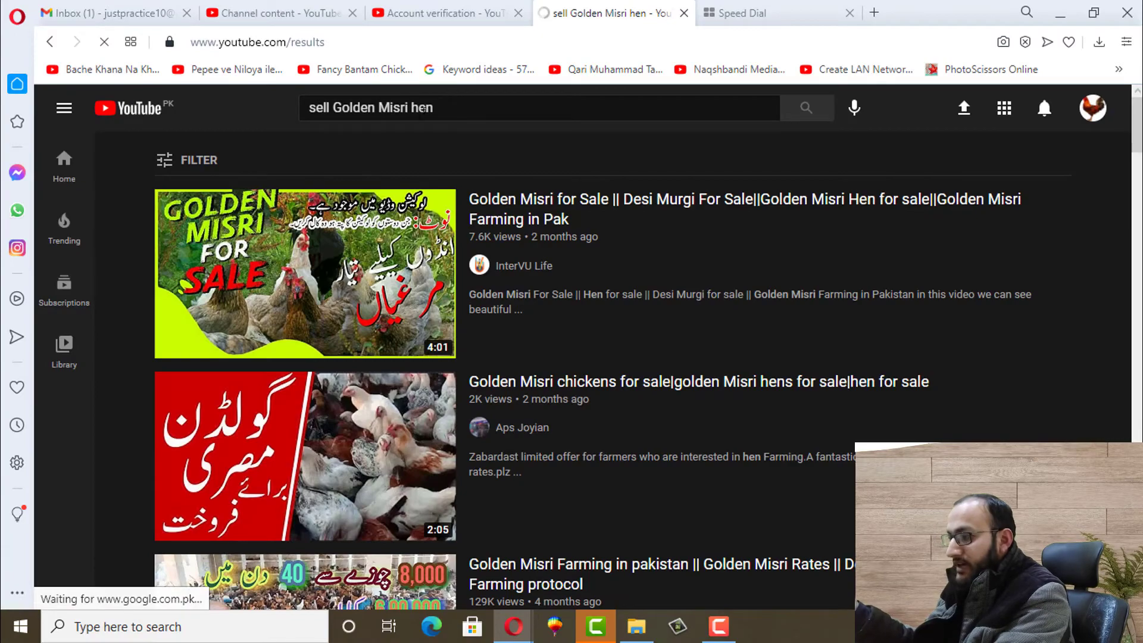
click(455, 108)
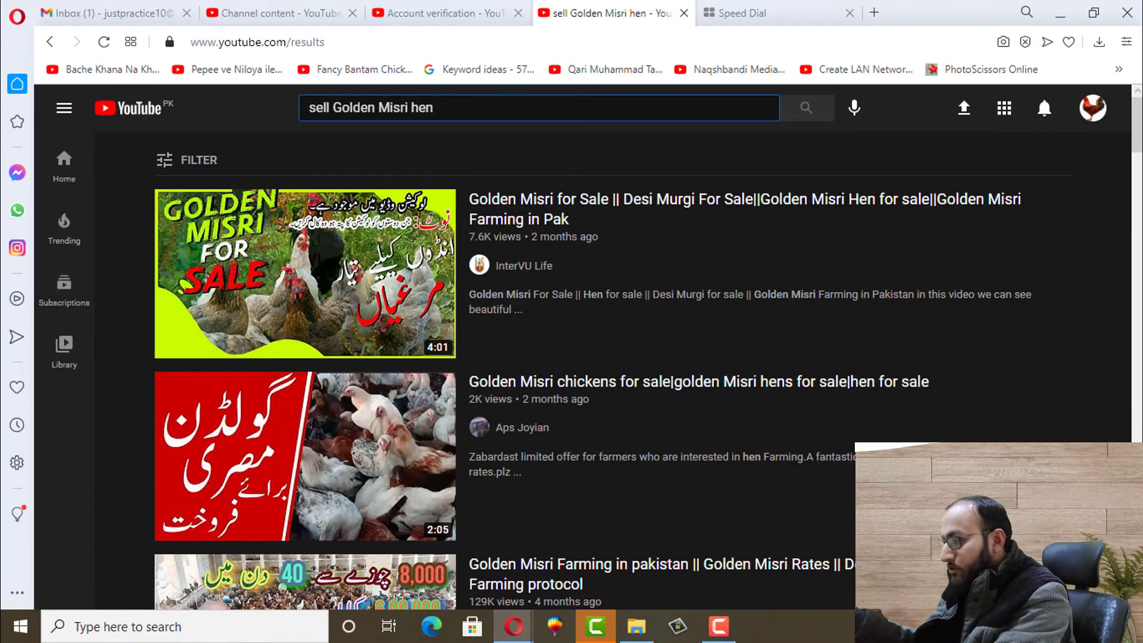
scroll(455, 108, down, 10)
scroll(613, 357, up, 10)
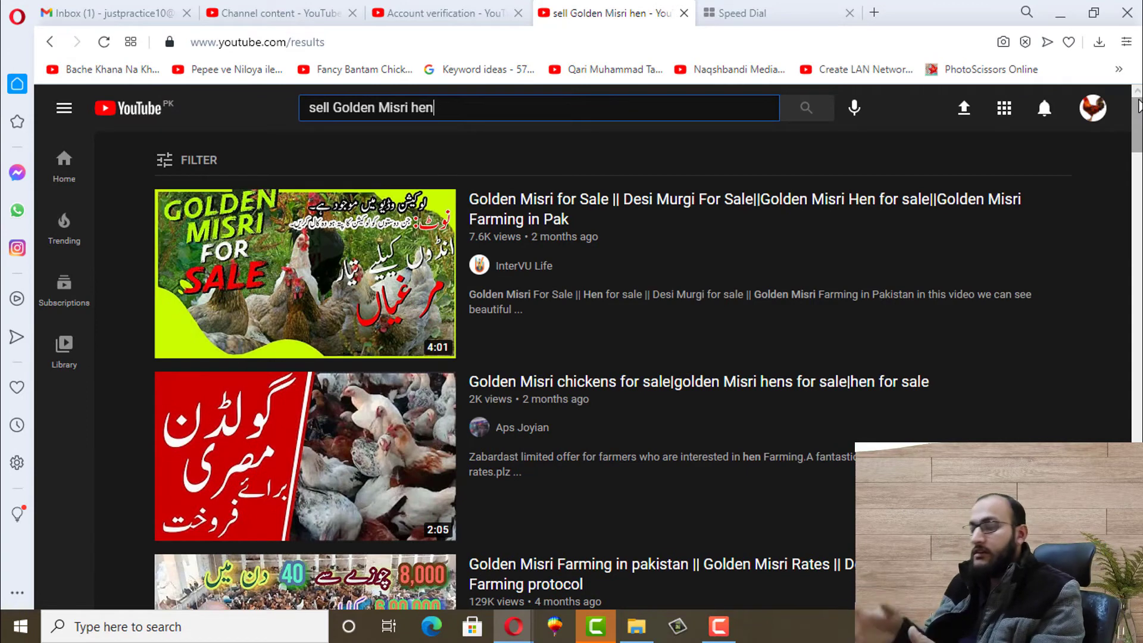
mouse_move(759, 215)
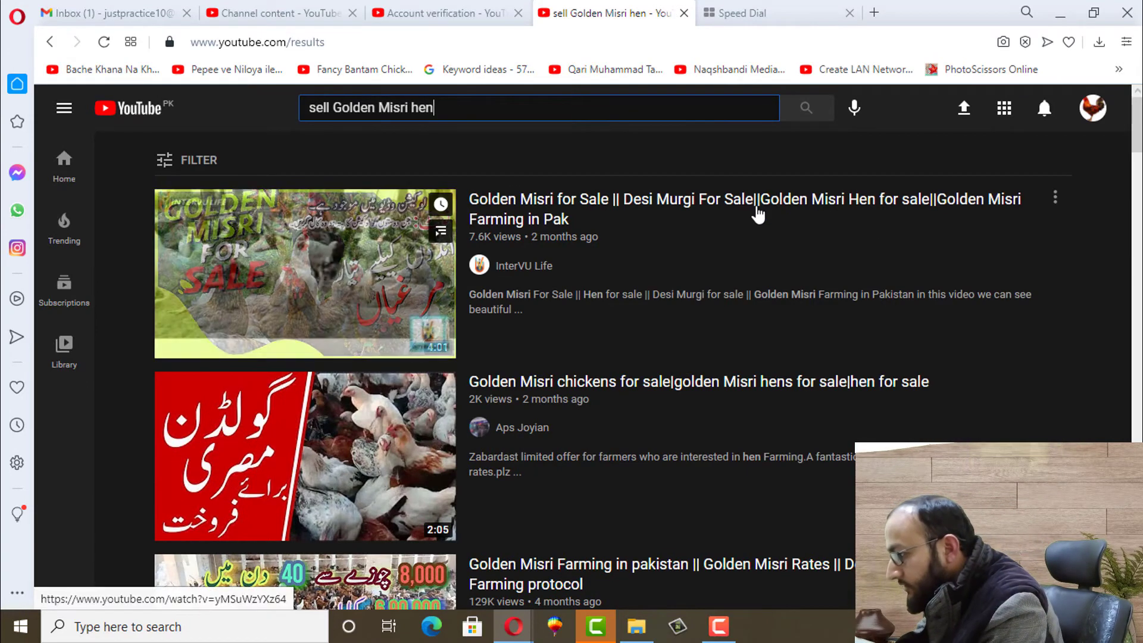
drag(761, 208, 929, 210)
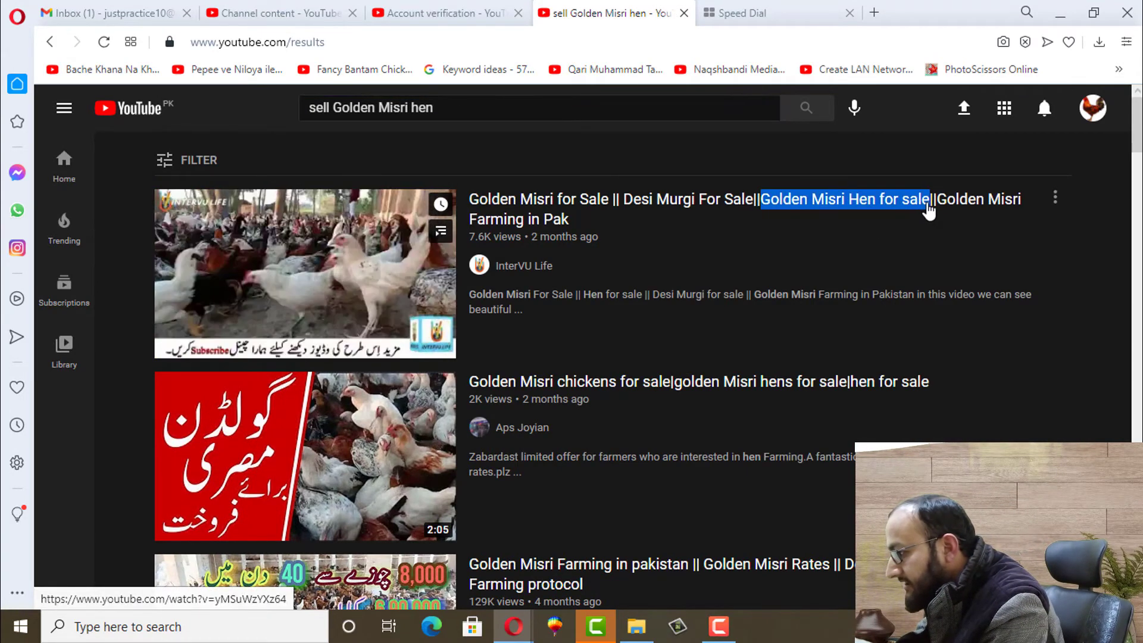
click(868, 165)
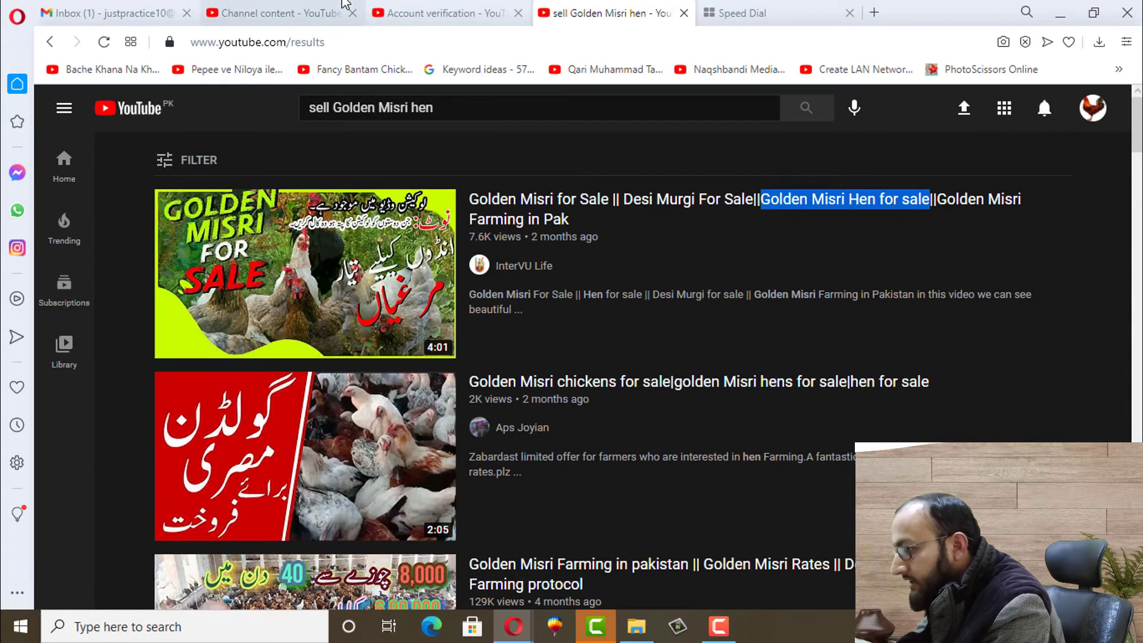
click(344, 5)
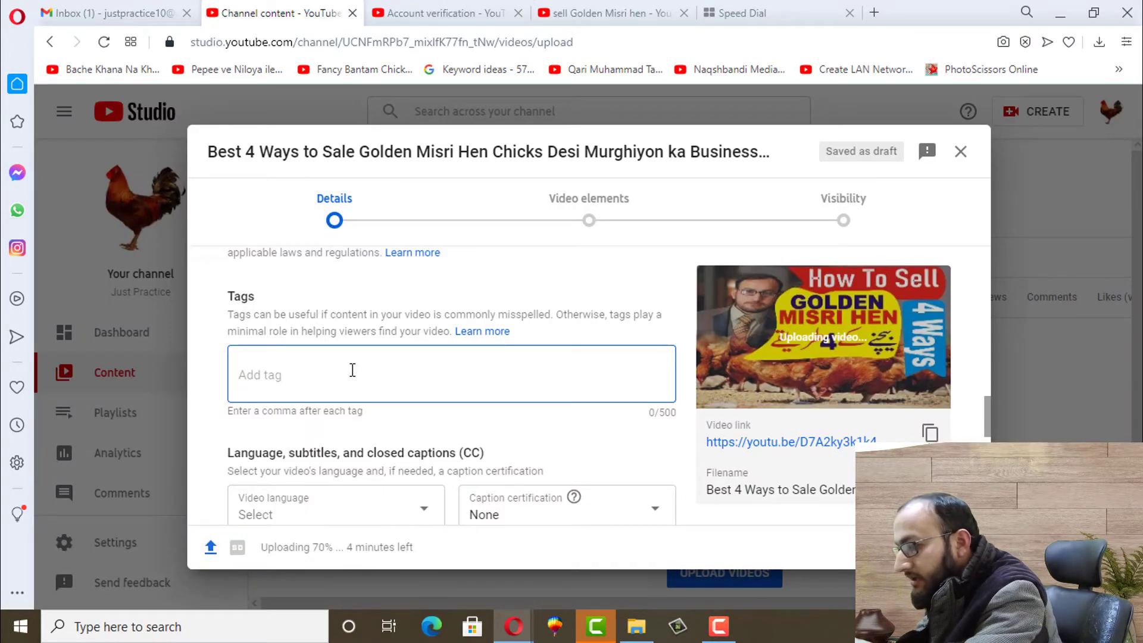
key(ctrl+v)
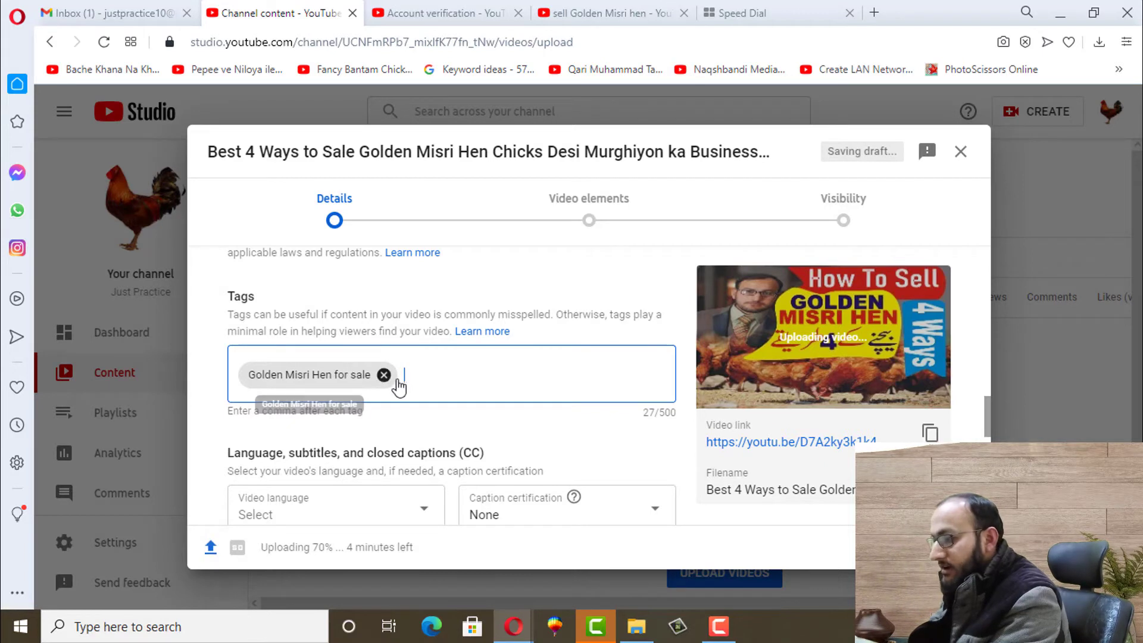
right_click(414, 378)
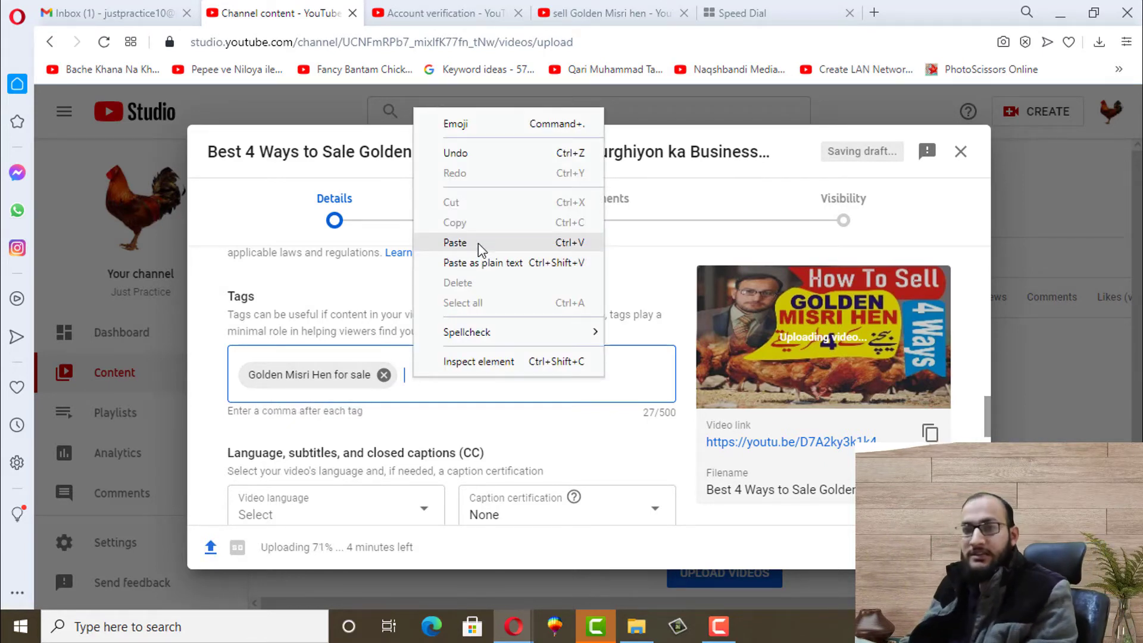
click(633, 385)
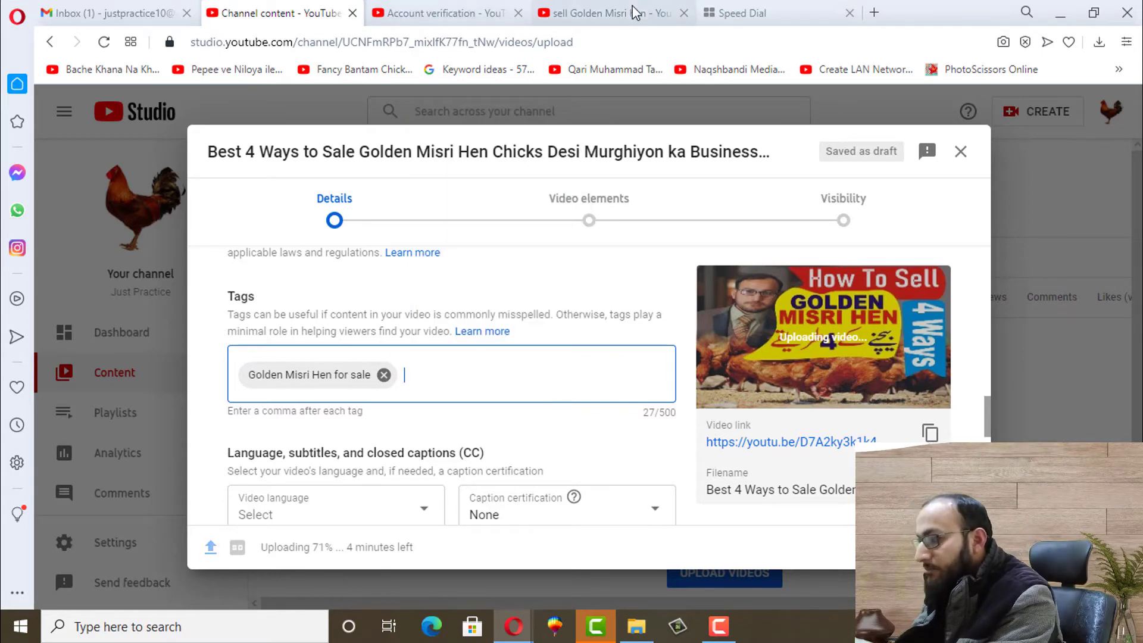
Add 'Misri hens for sale' from the second title as a tag, then clear the search box
click(635, 12)
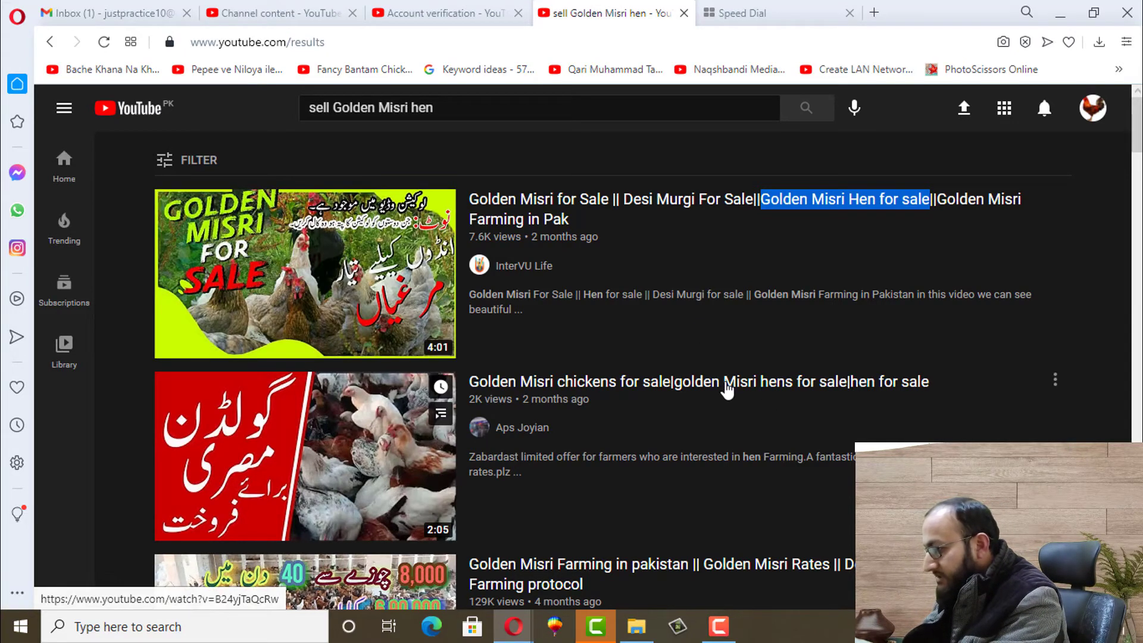
drag(725, 383, 849, 393)
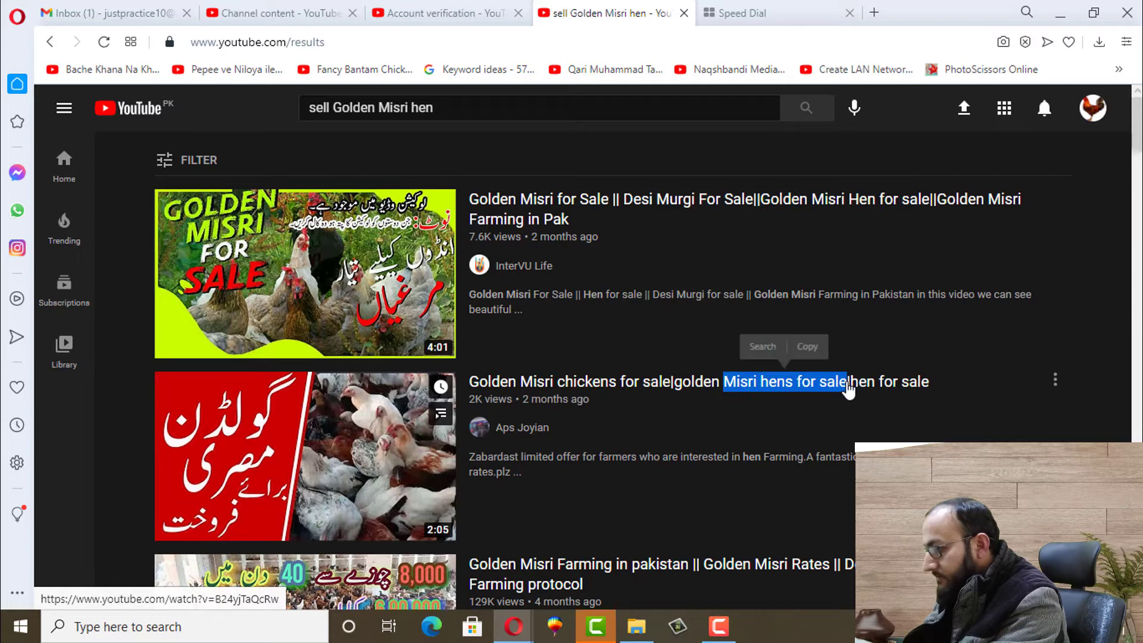
click(801, 352)
click(280, 13)
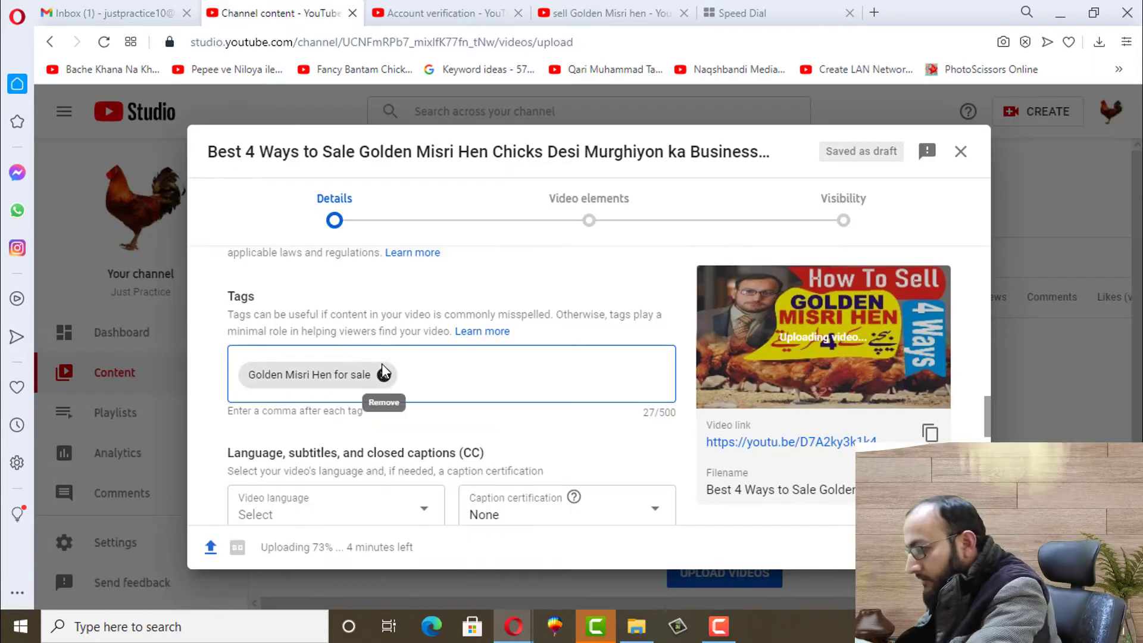
key(ctrl+v)
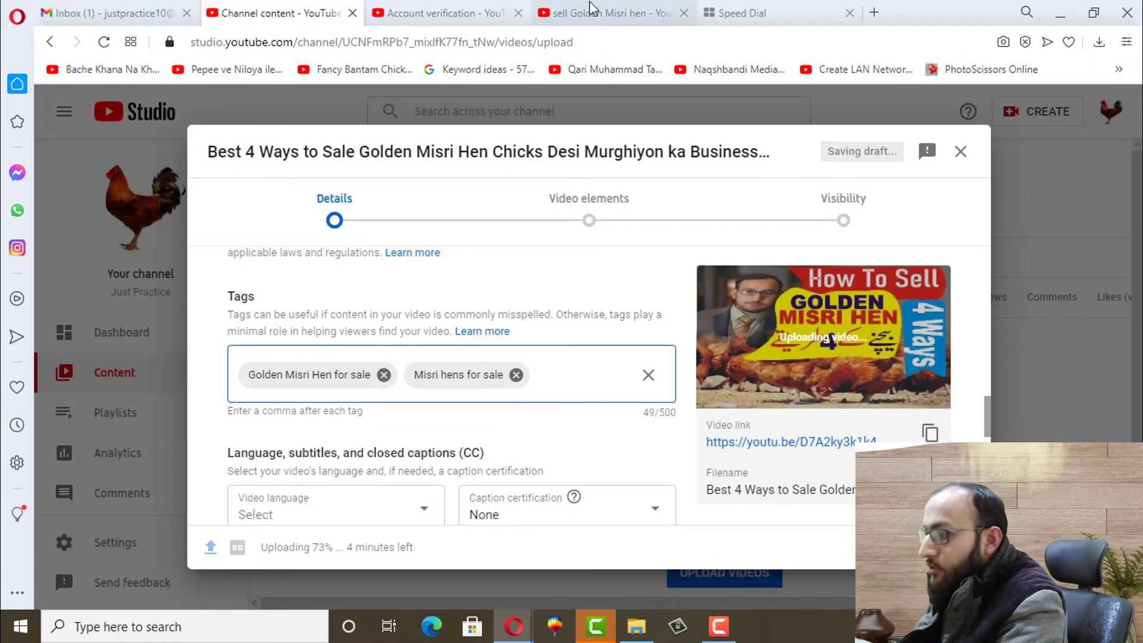
click(596, 13)
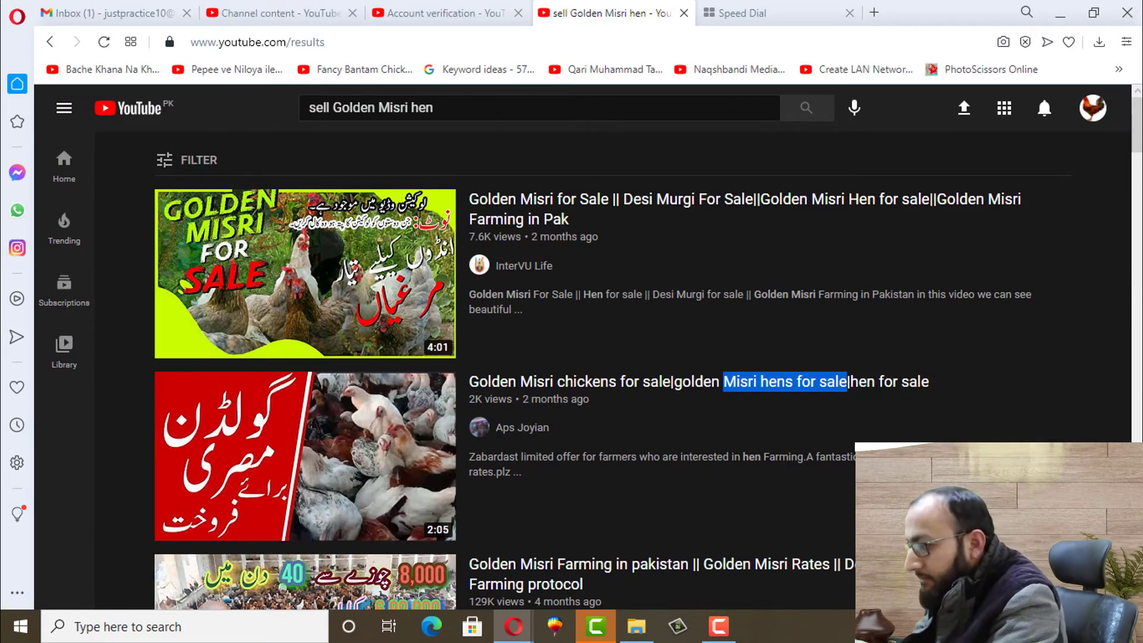
drag(434, 108, 297, 105)
key(BackSpace)
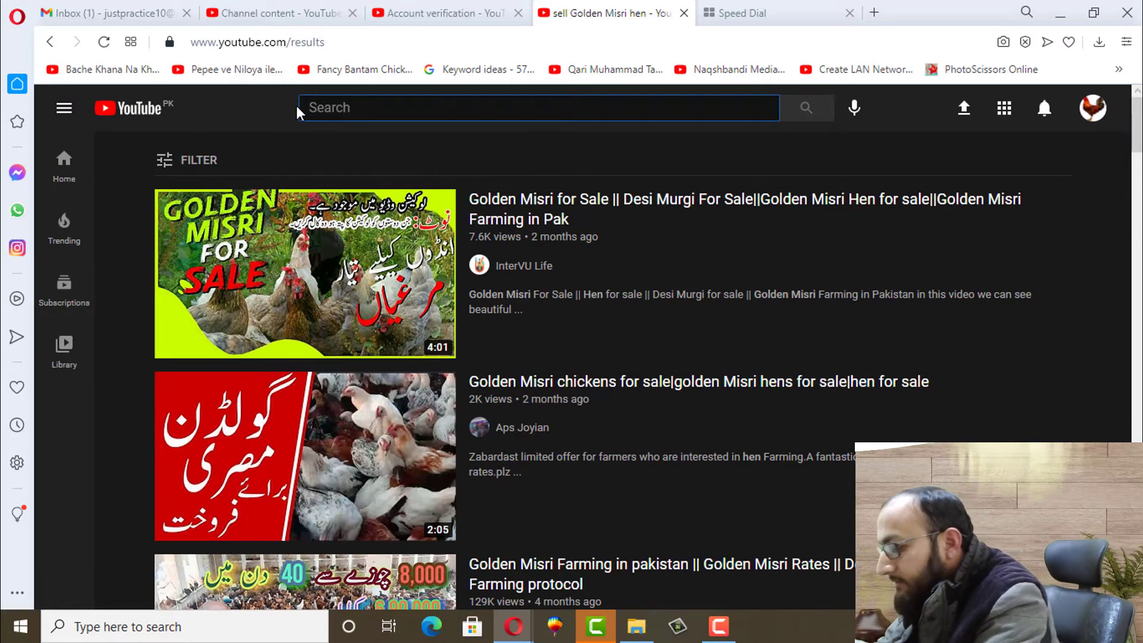
Search 'Golden Misri' and add the suggestion 'golden misri farming in pakistan' as a tag
text(Golden )
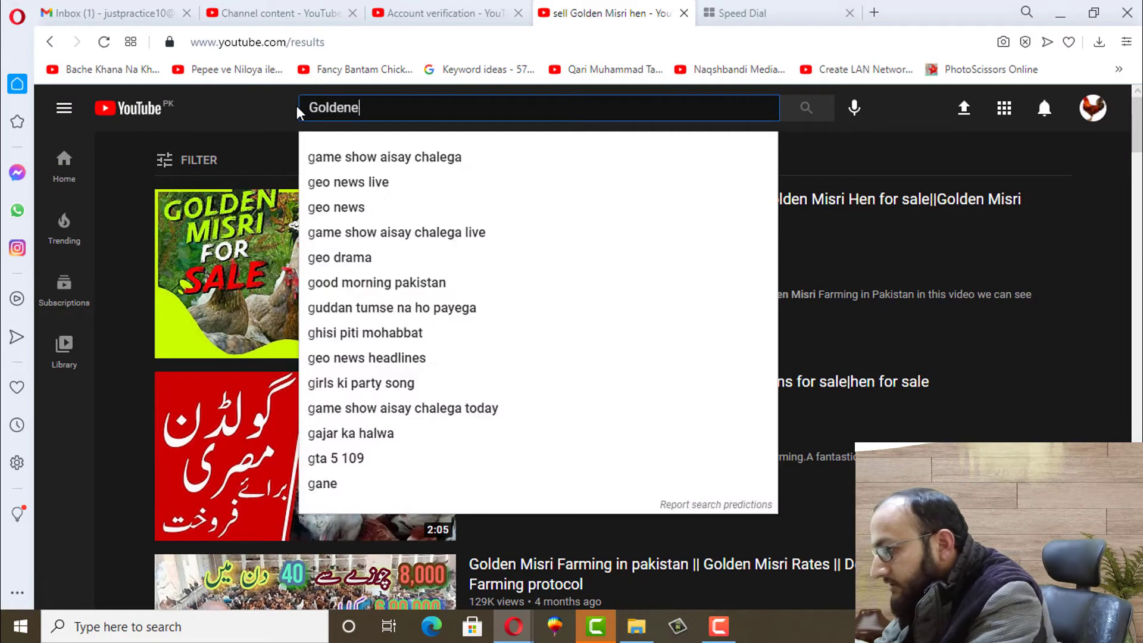
text(Misri)
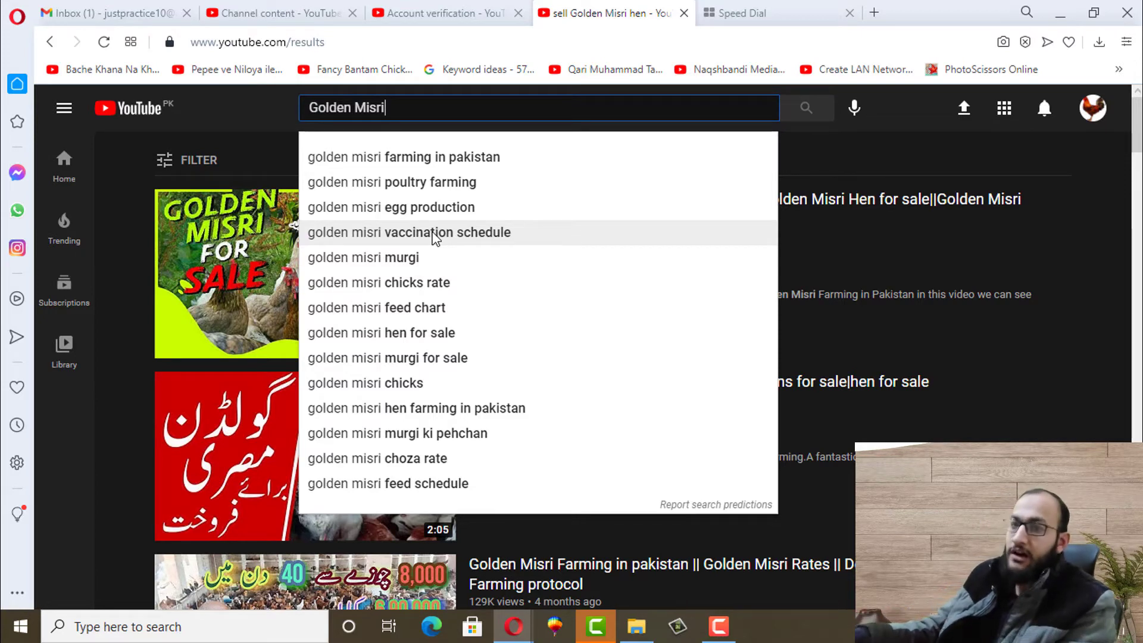
click(417, 156)
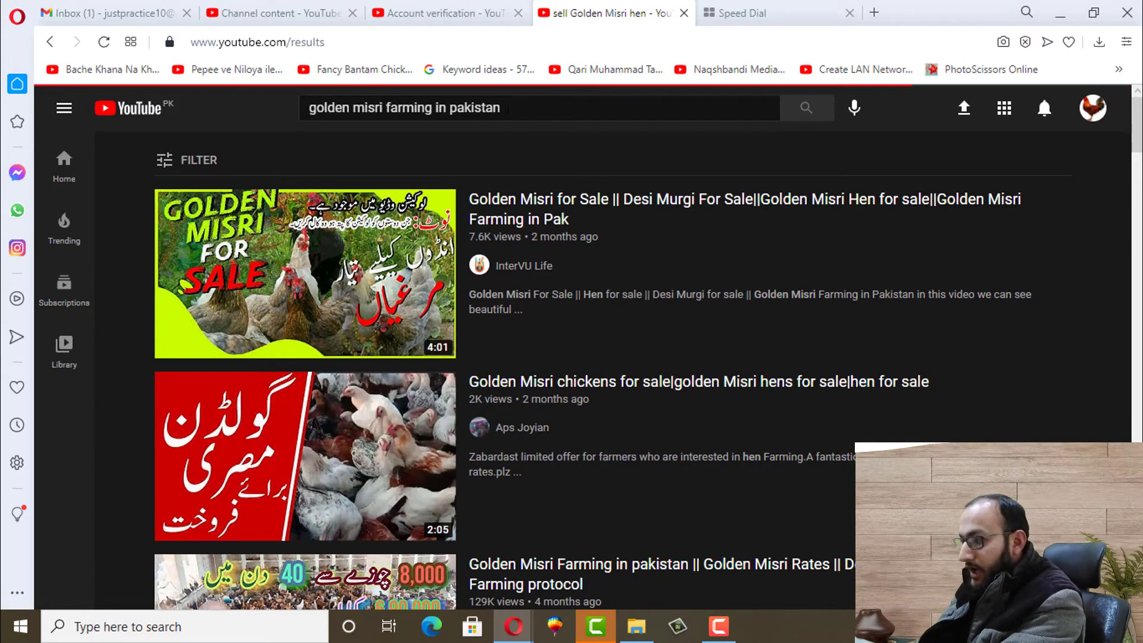
click(519, 110)
key(ctrl+a)
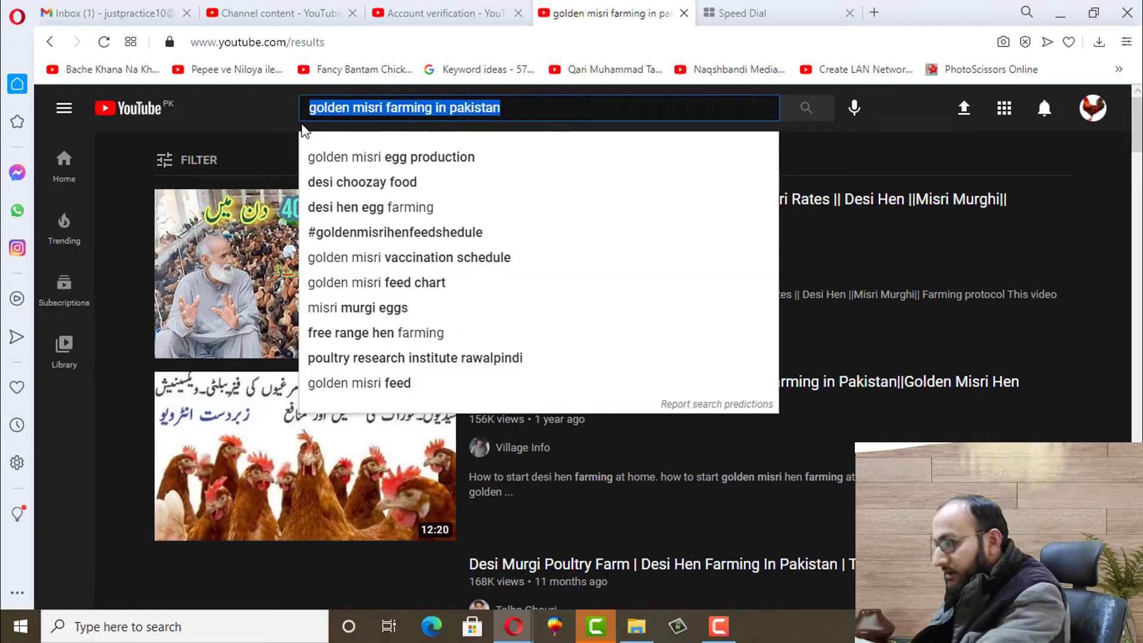
click(252, 7)
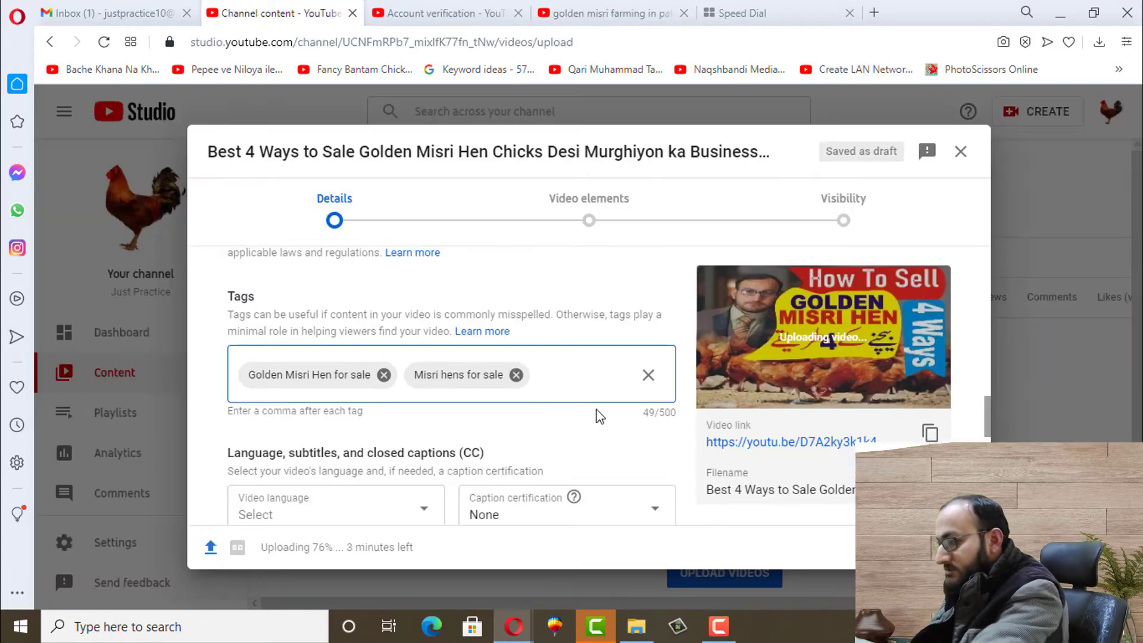
key(ctrl+v)
key(Return)
click(476, 7)
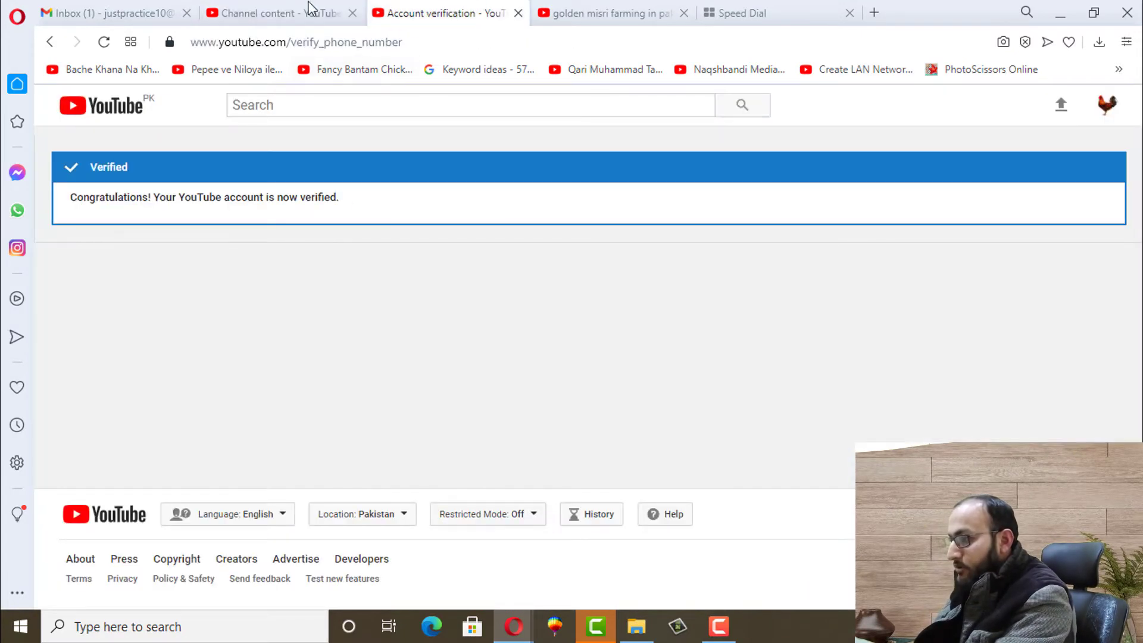
Add 'golden misri poultry farming' as a tag, reaching 115 of 500 tag characters
click(554, 13)
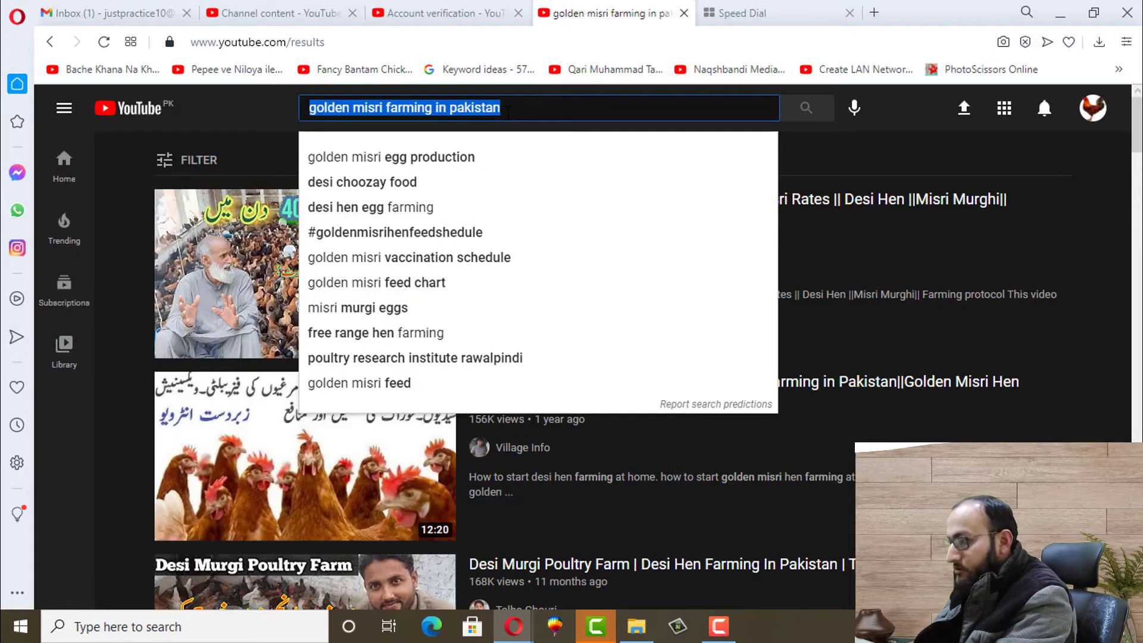
drag(502, 108, 386, 108)
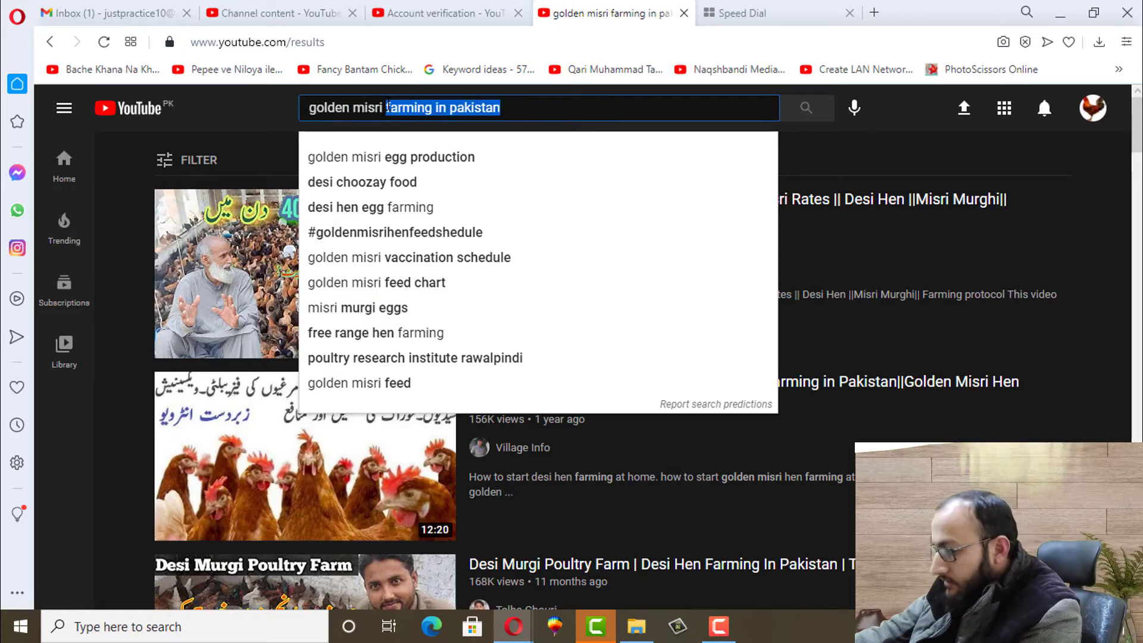
key(BackSpace)
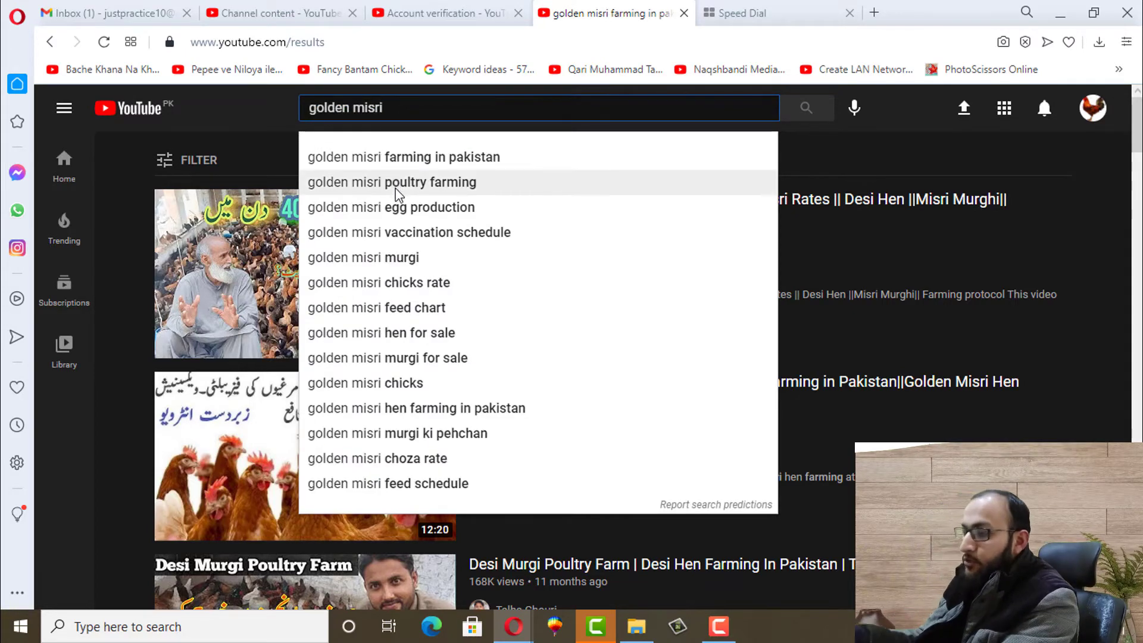
click(420, 183)
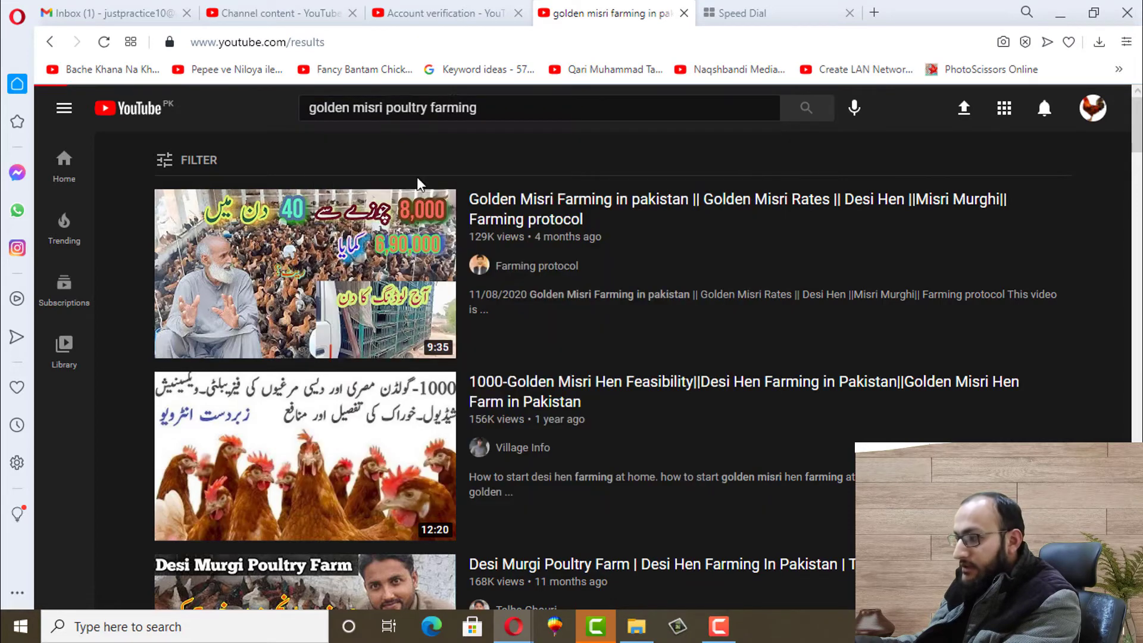
drag(479, 108, 301, 113)
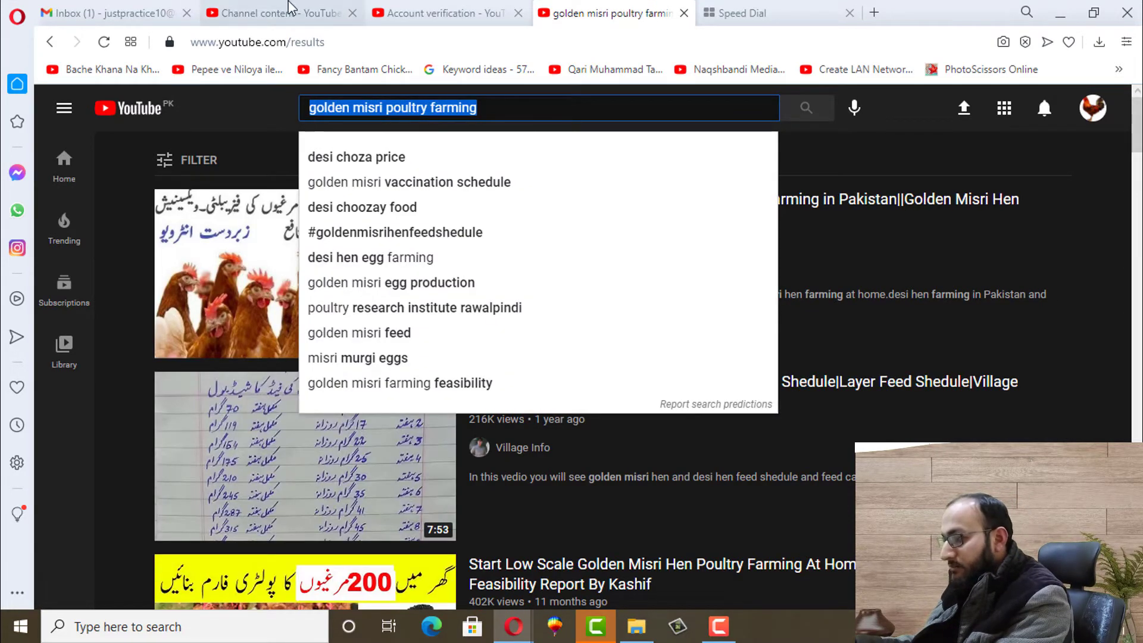
click(280, 13)
key(ctrl+v)
key(Return)
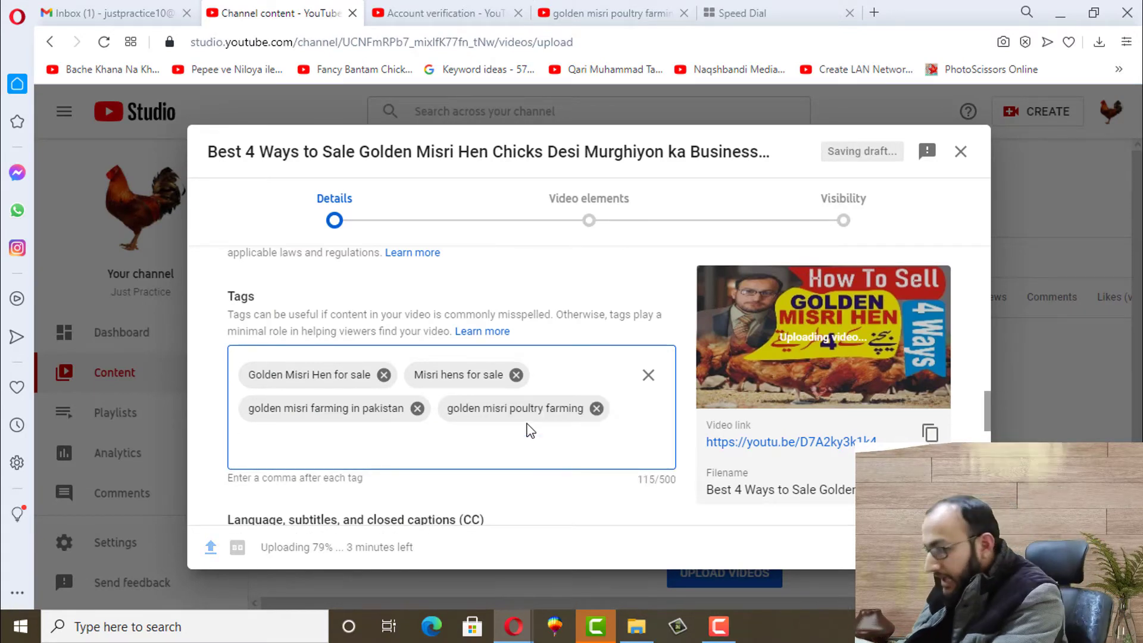
double_click(669, 481)
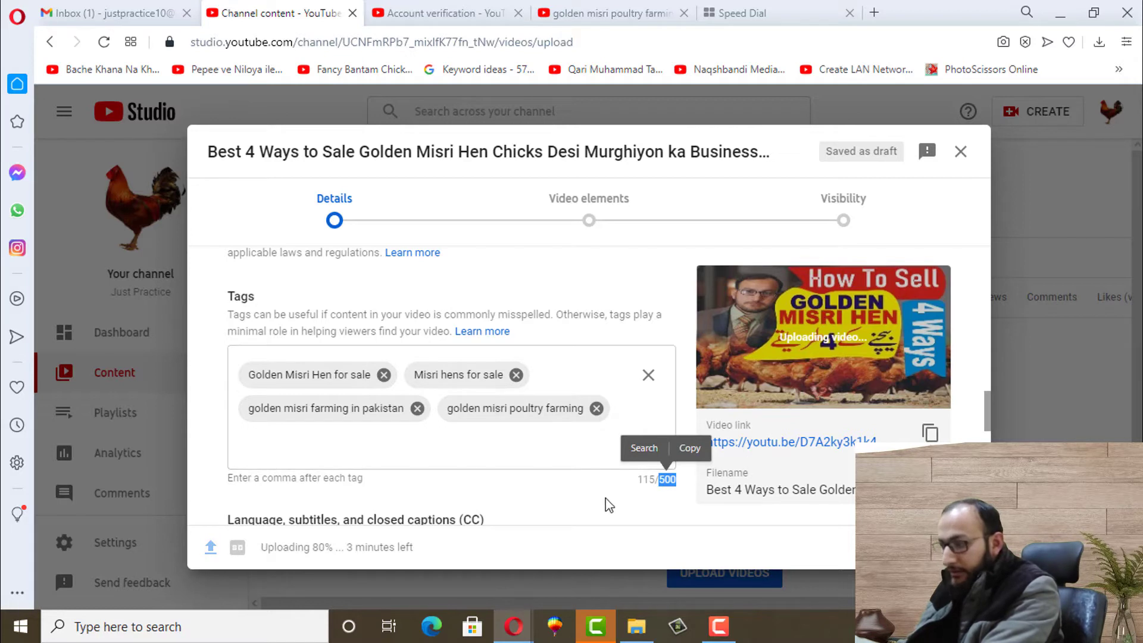
double_click(644, 480)
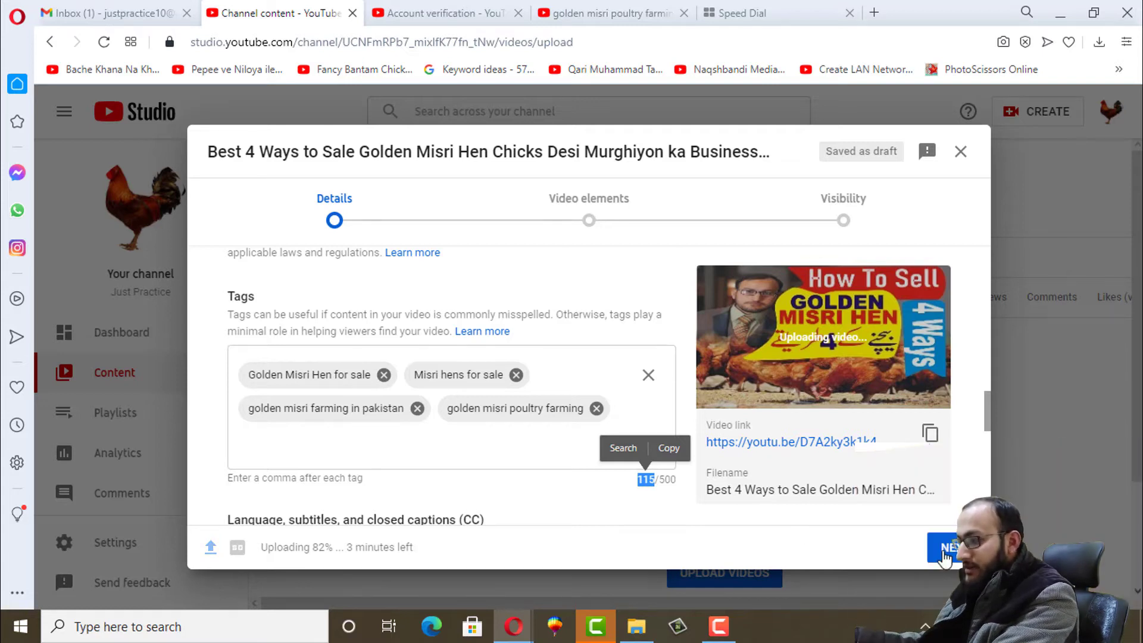
Advance to Video elements, return to Details for review, then advance to Video elements again
click(945, 553)
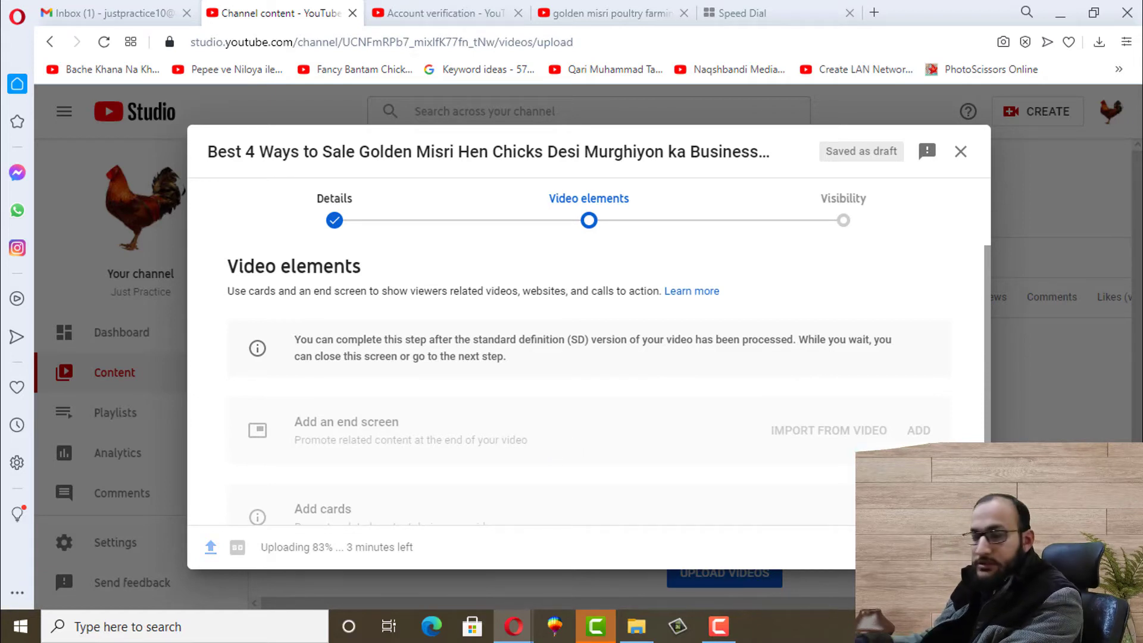
click(884, 553)
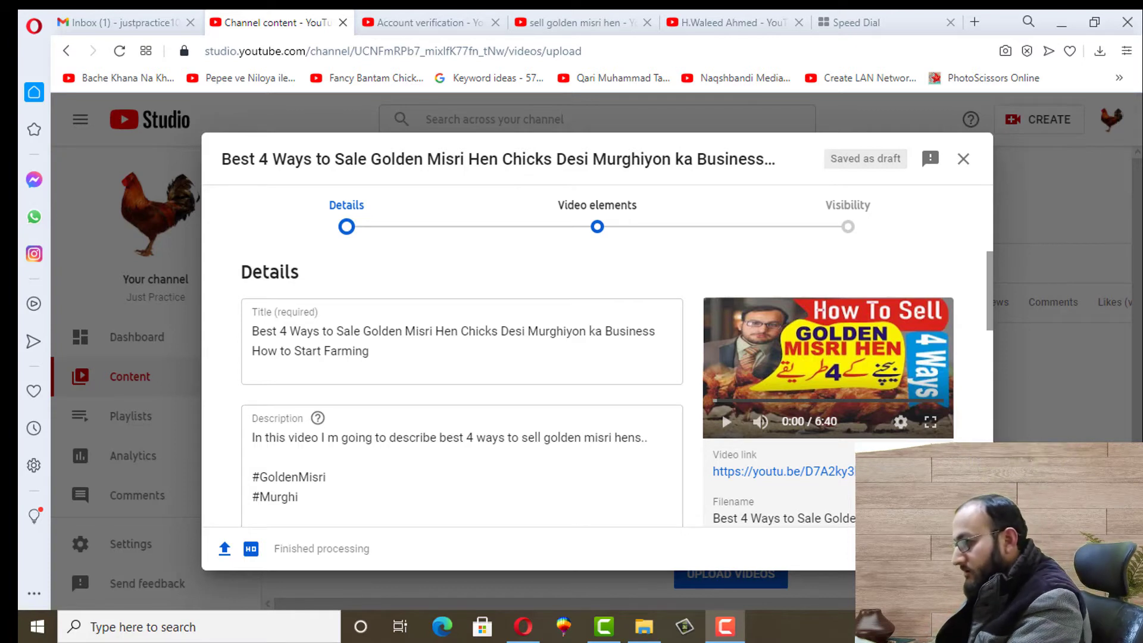
click(947, 548)
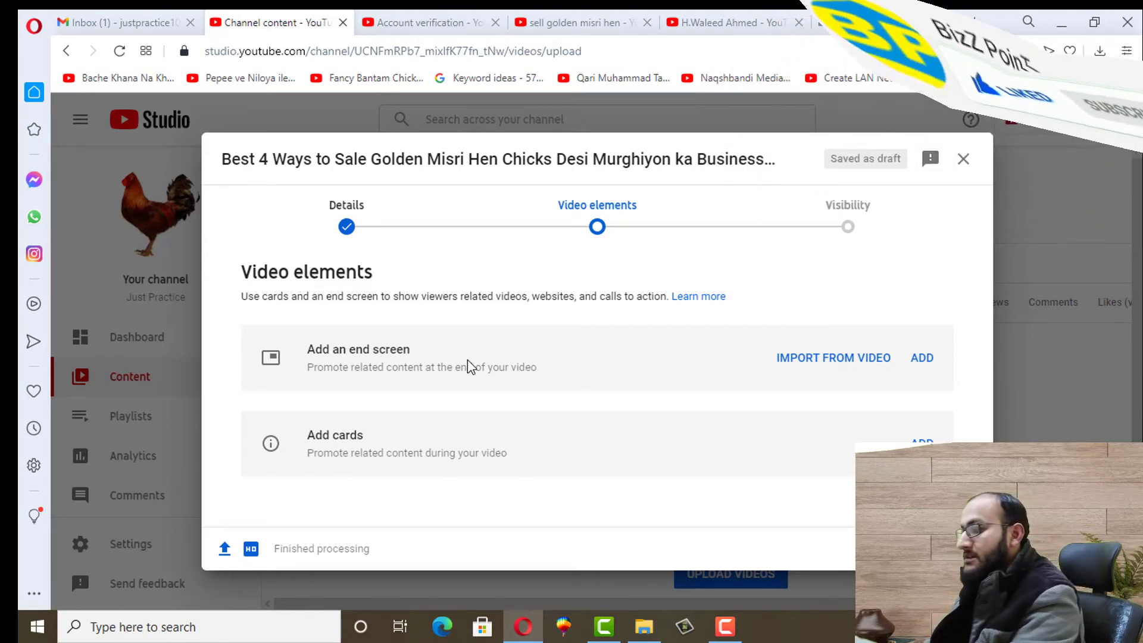
Apply the '1 video, 1 subscribe' end screen template, reposition both elements, and save
click(831, 361)
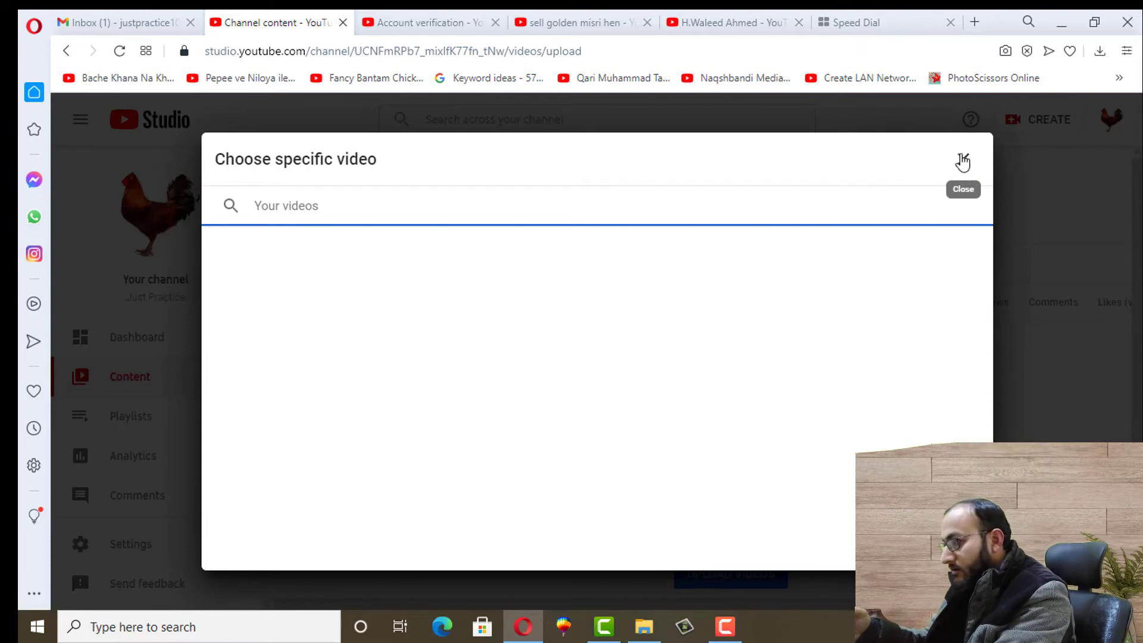
click(964, 159)
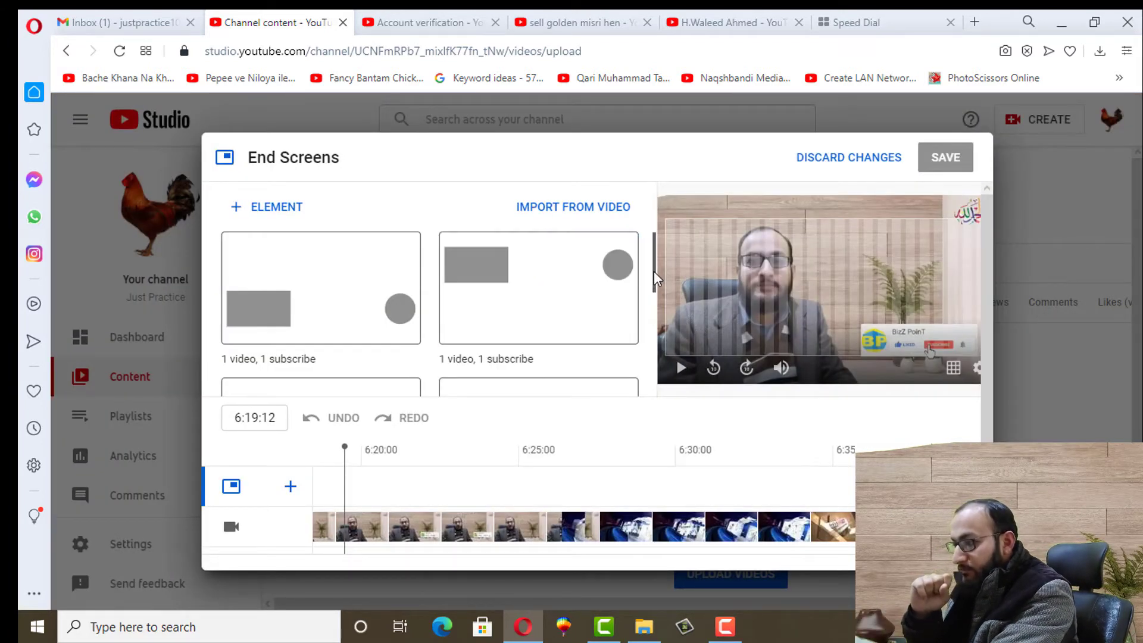
mouse_move(655, 278)
mouse_down()
mouse_move(658, 306)
mouse_move(655, 281)
mouse_up()
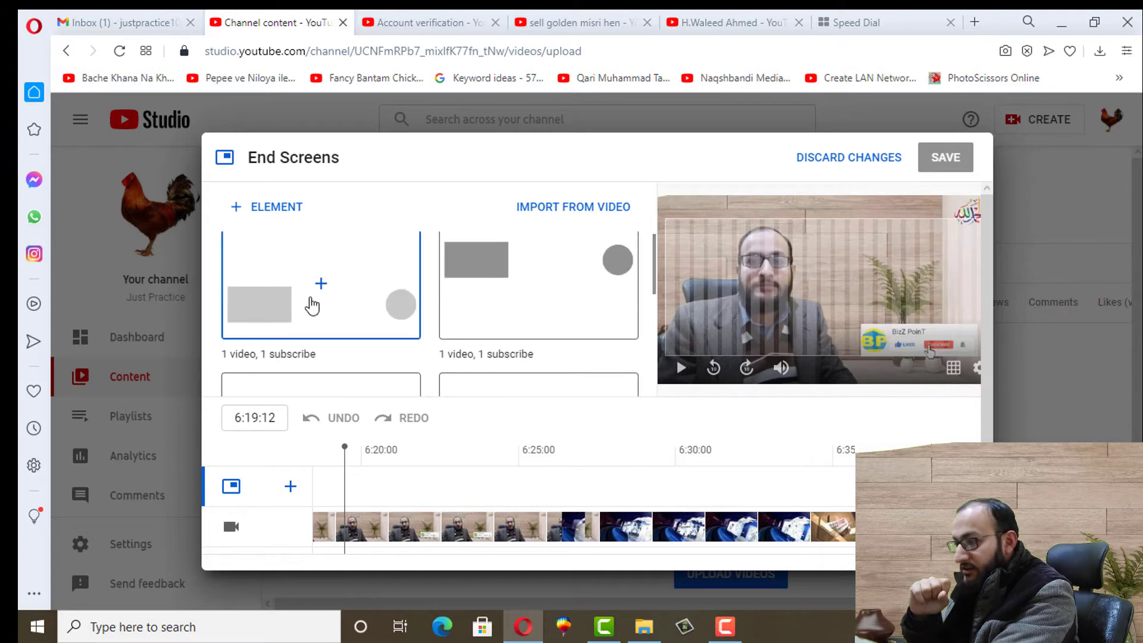
click(548, 280)
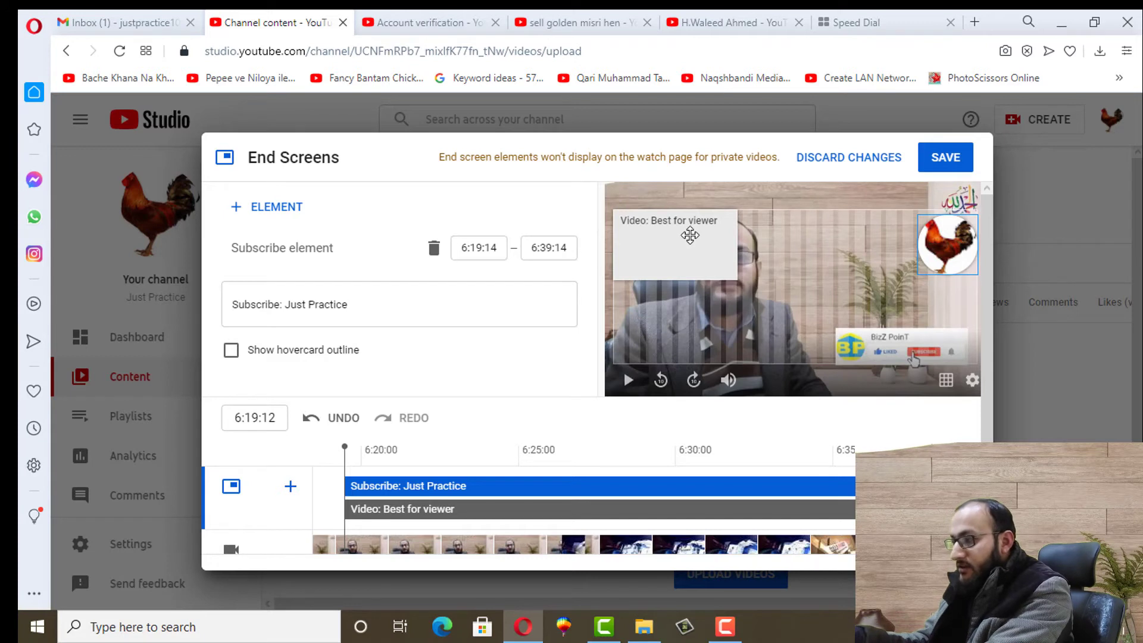
drag(690, 235, 691, 253)
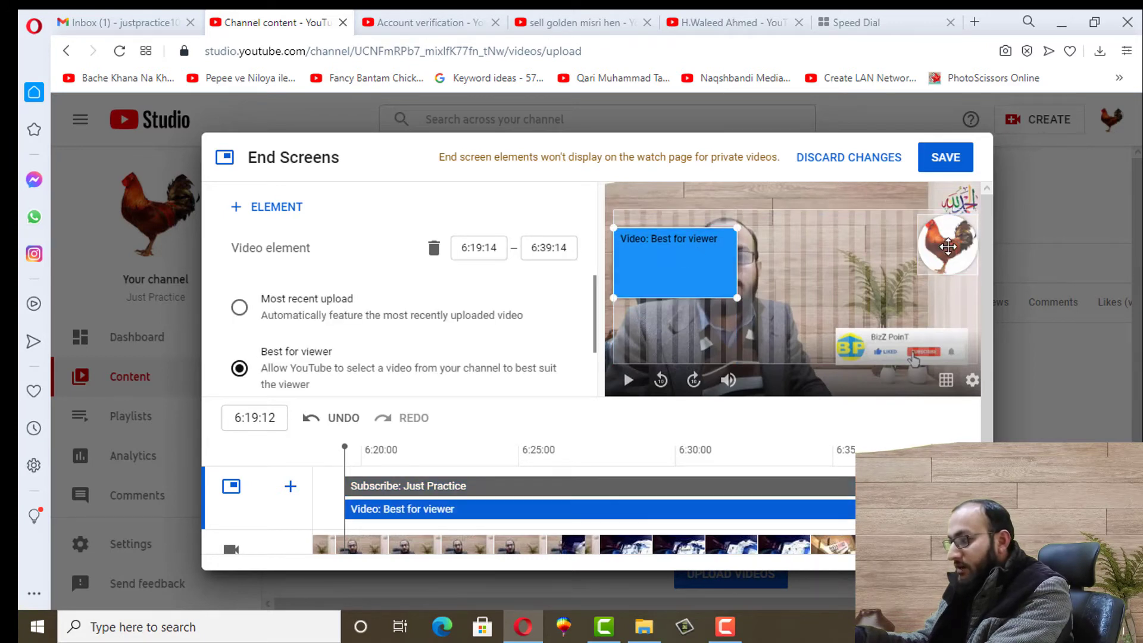
drag(949, 247, 918, 271)
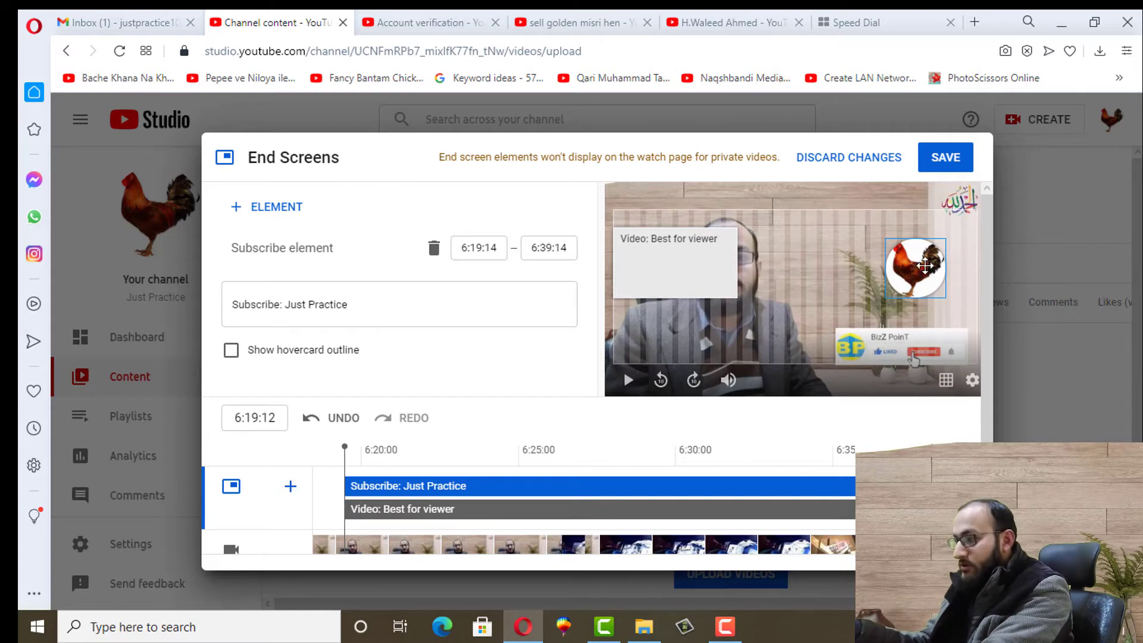
click(942, 165)
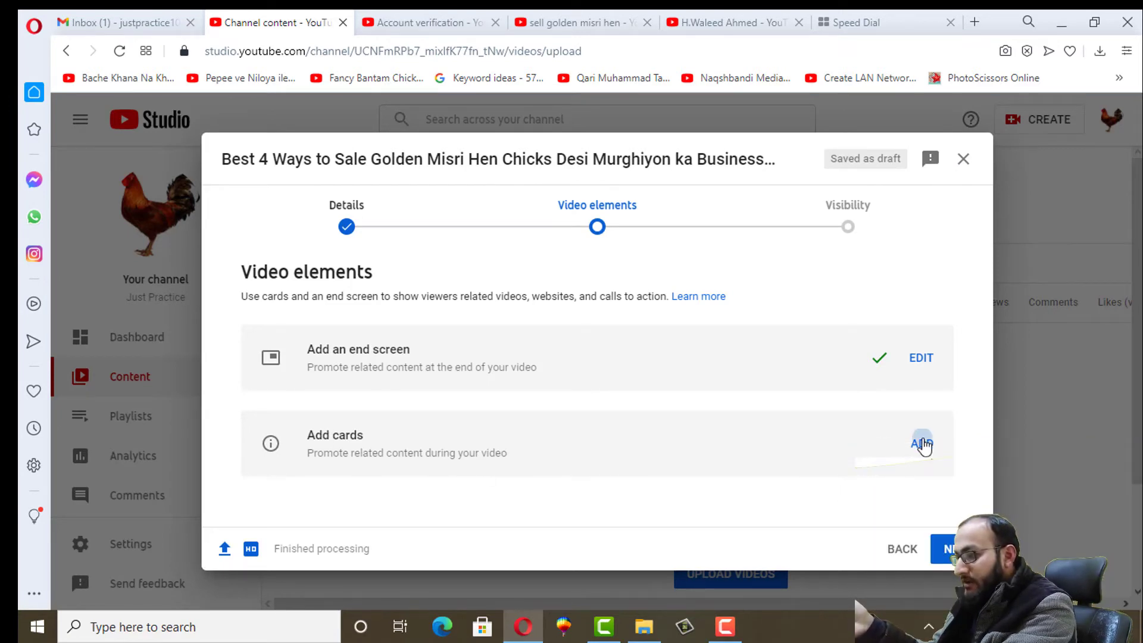
click(923, 443)
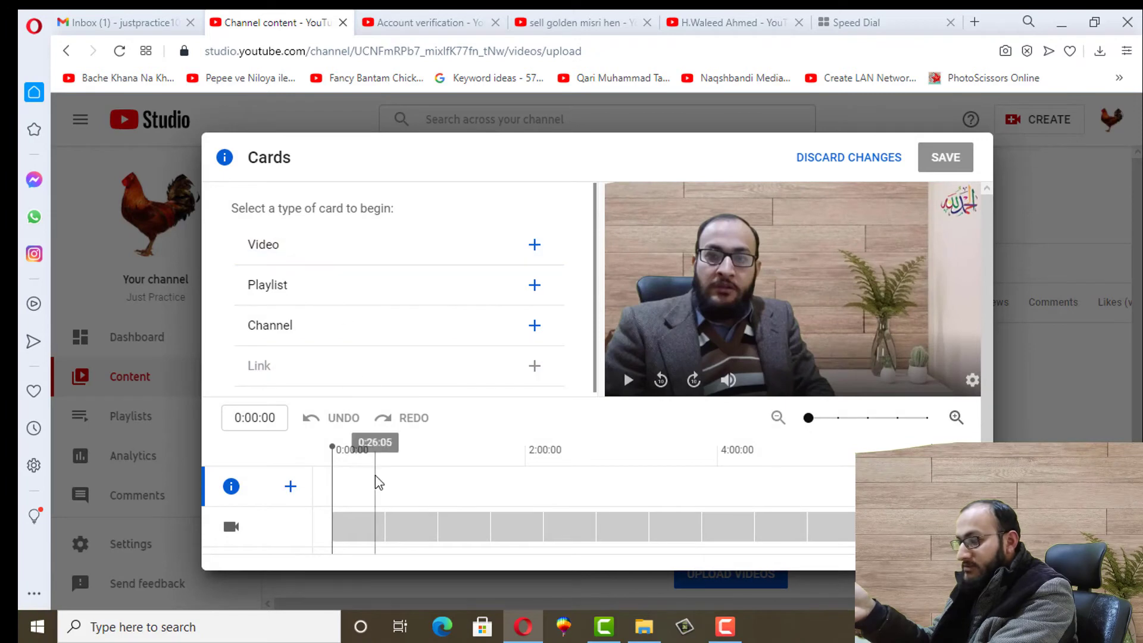
Create a video card at 0:37:14 linking the '1000-Golden Misri Hen Feasibility' video from YouTube
click(394, 502)
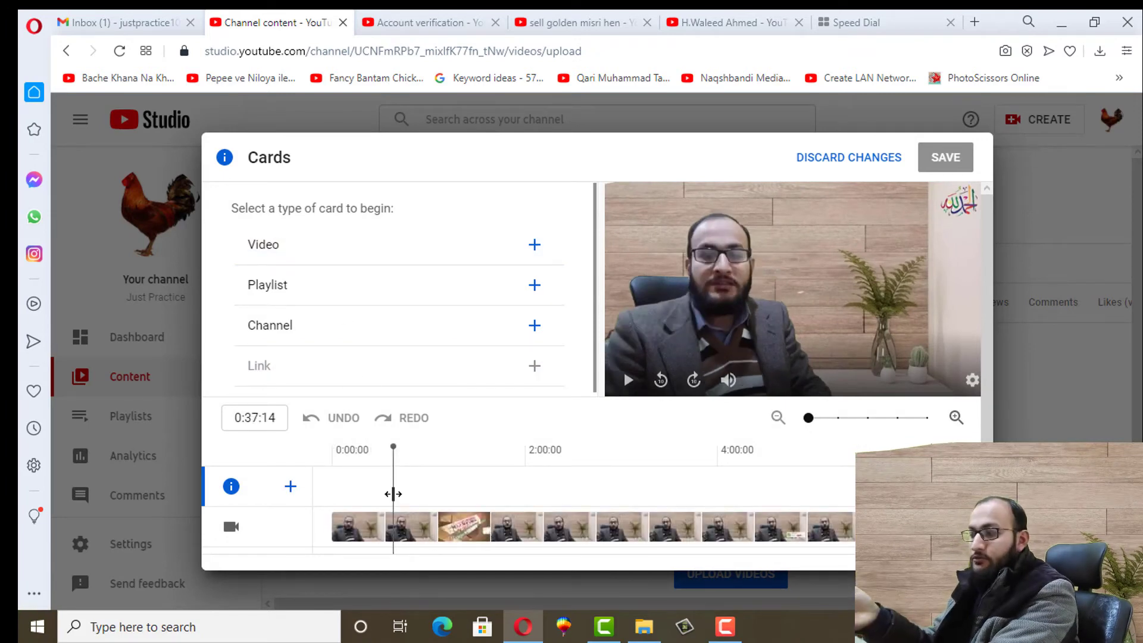
click(275, 253)
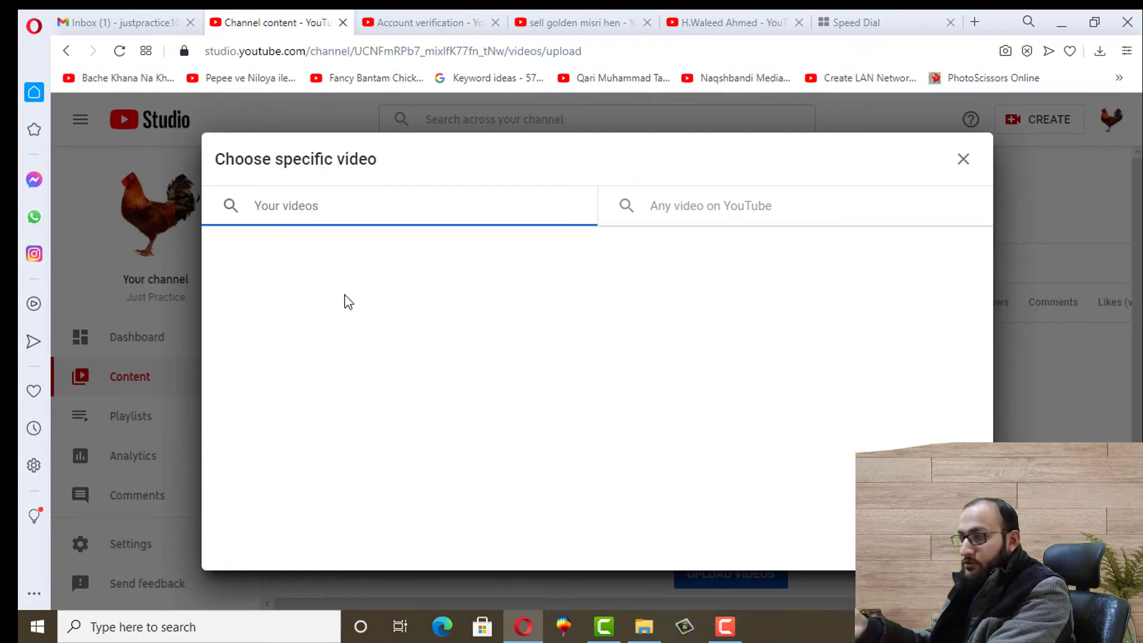
click(684, 205)
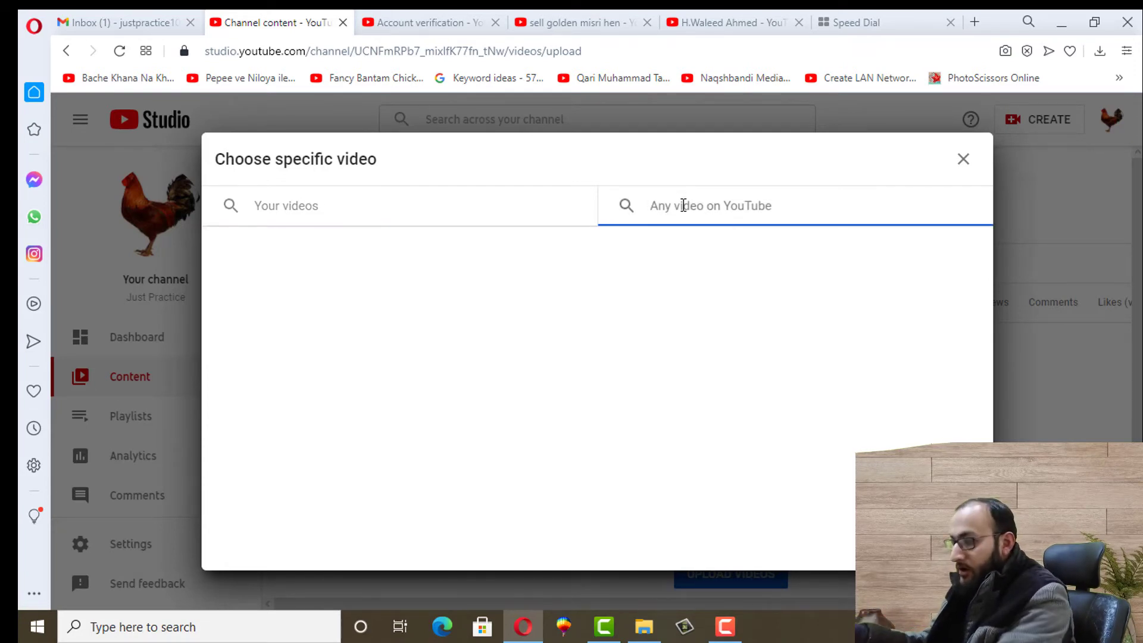
text(Golden)
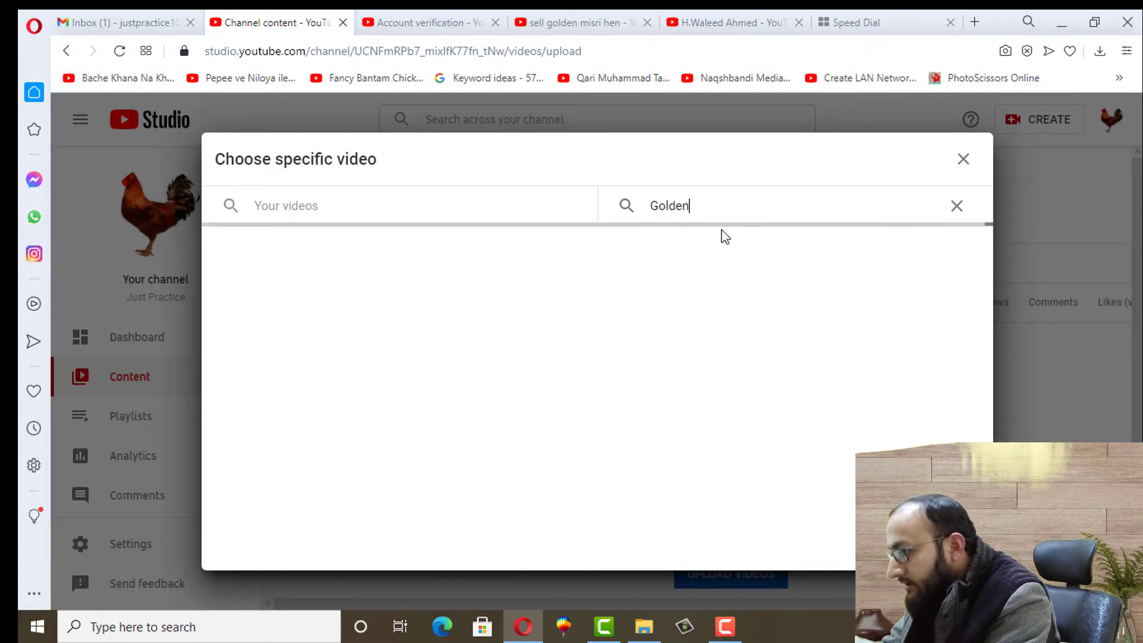
text( Mi)
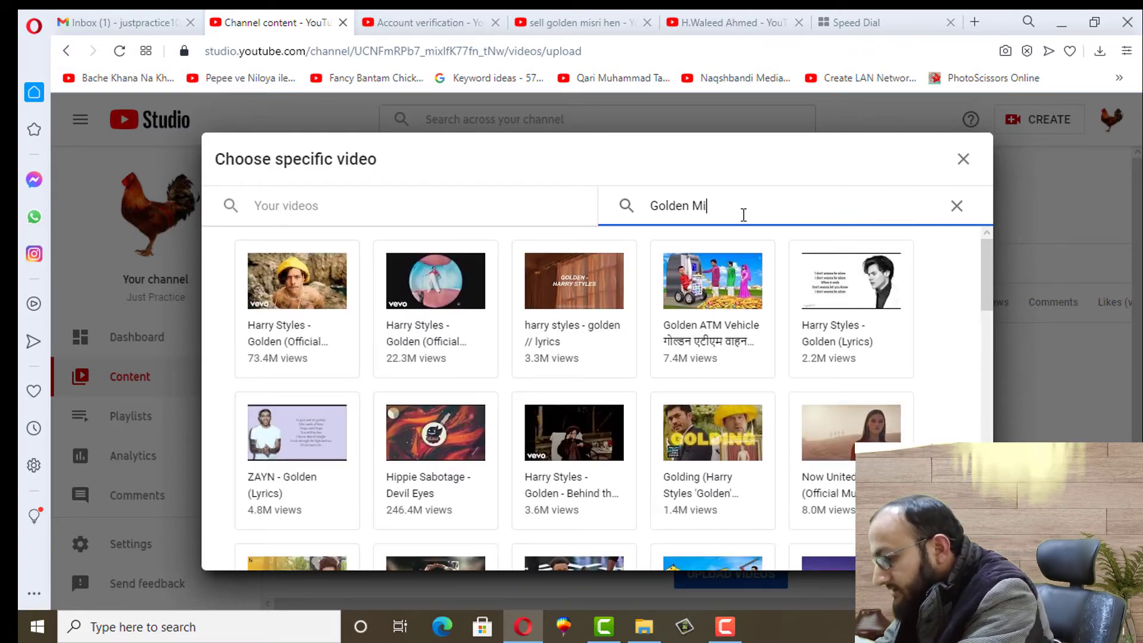
text(sri)
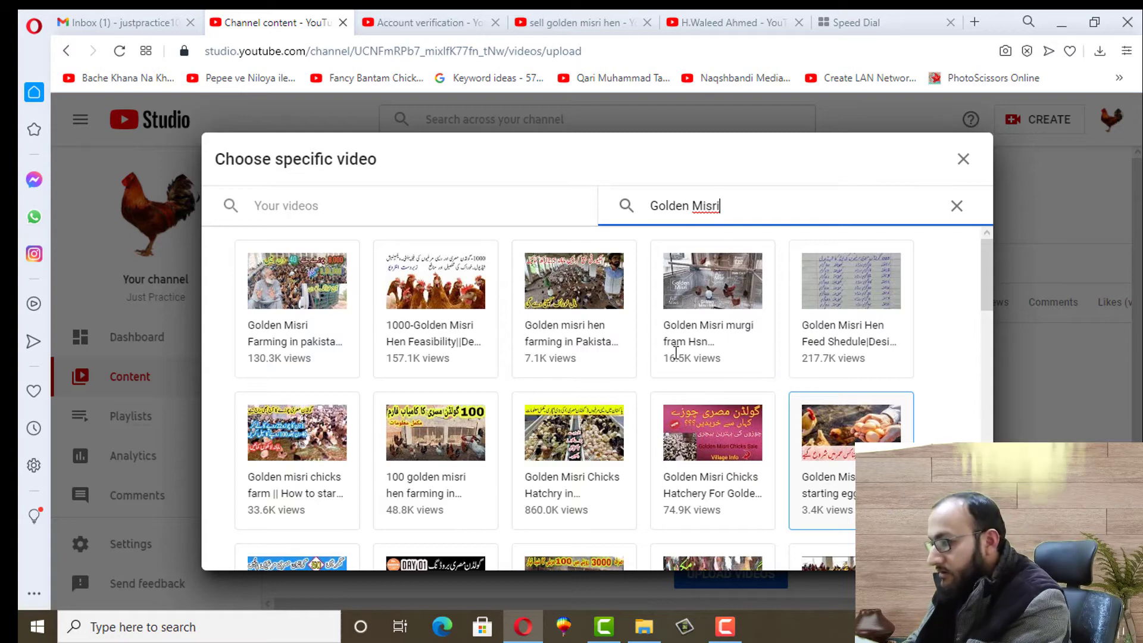
click(415, 321)
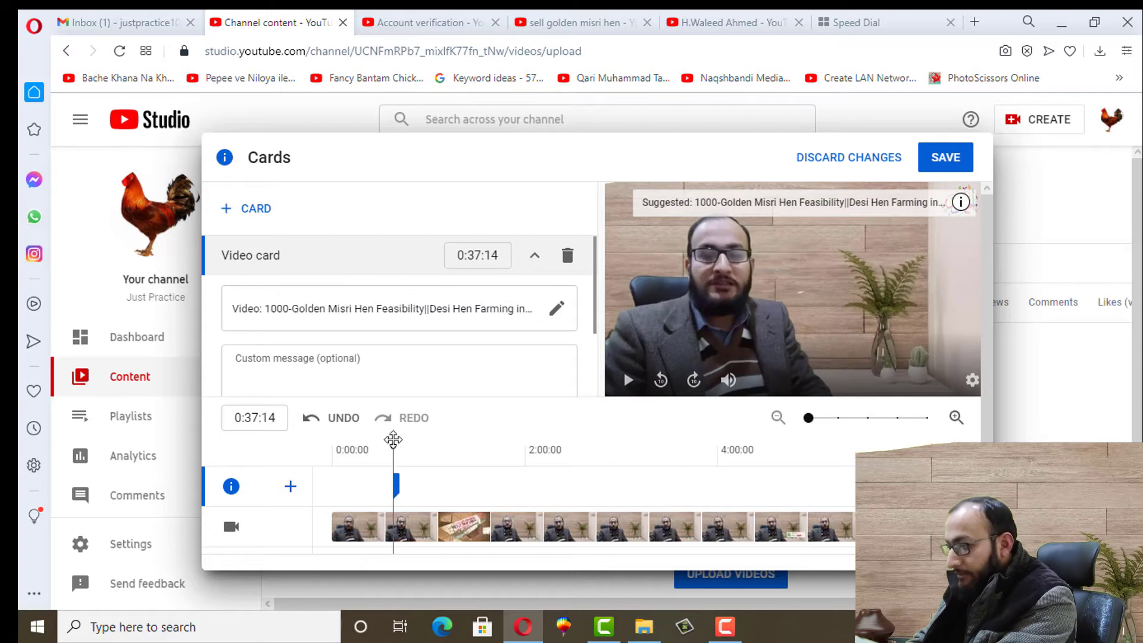
Preview the card on the player and move the playhead to 1:59:29
mouse_move(394, 466)
mouse_down()
mouse_move(348, 467)
mouse_move(395, 470)
mouse_up()
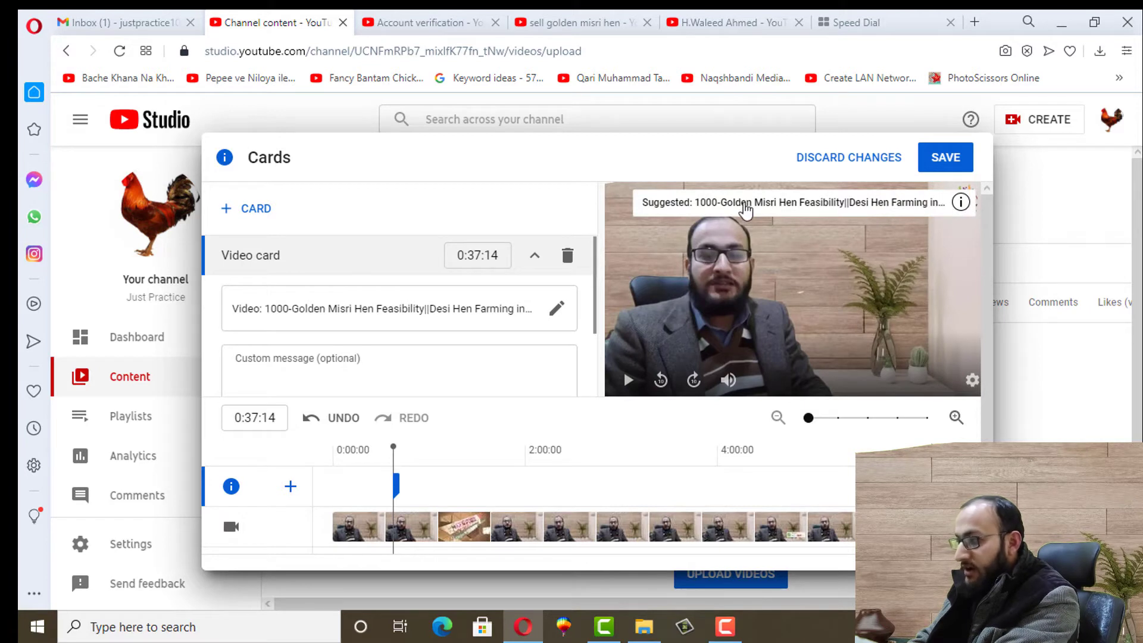
click(962, 205)
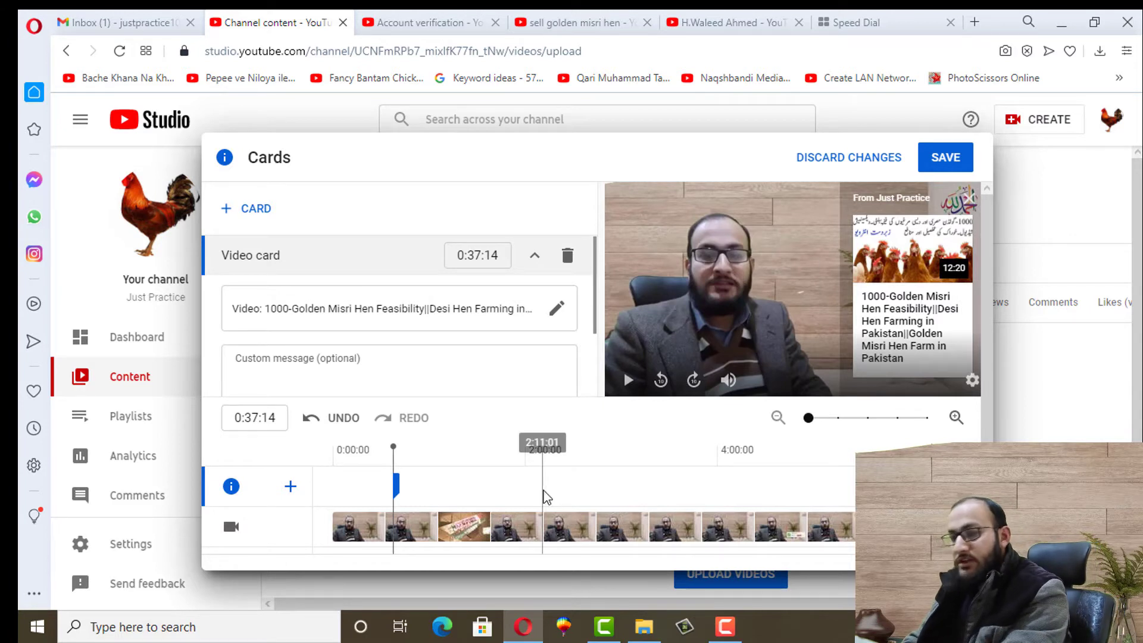
click(505, 484)
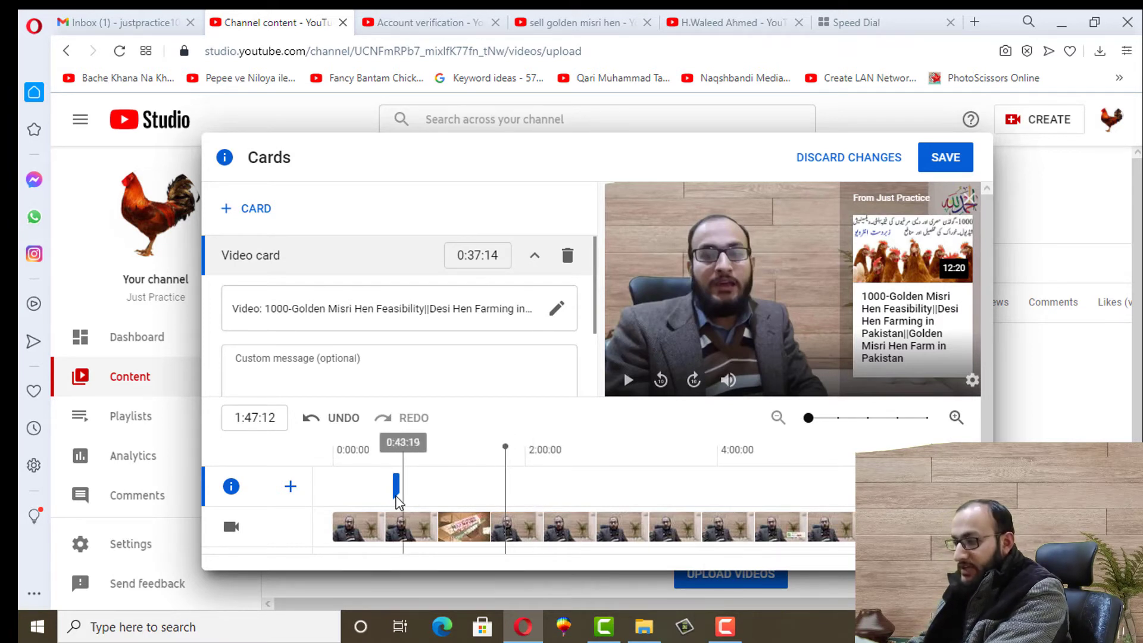
click(529, 505)
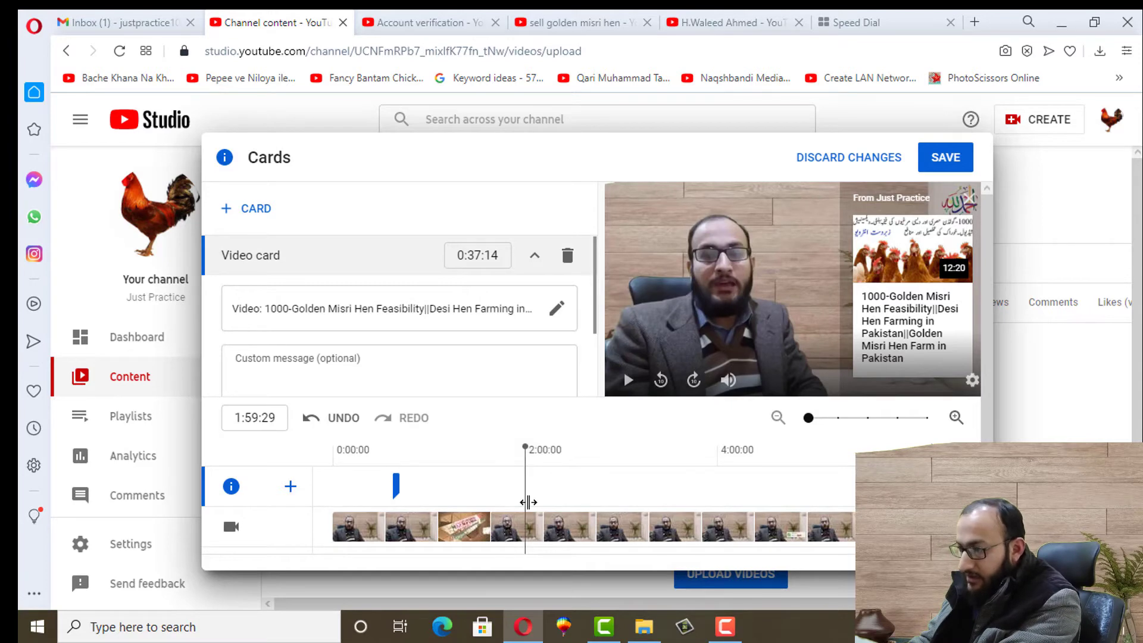
Add a video card linking the Golden Misri hen egg-laying video found via 'golden misri'
click(257, 224)
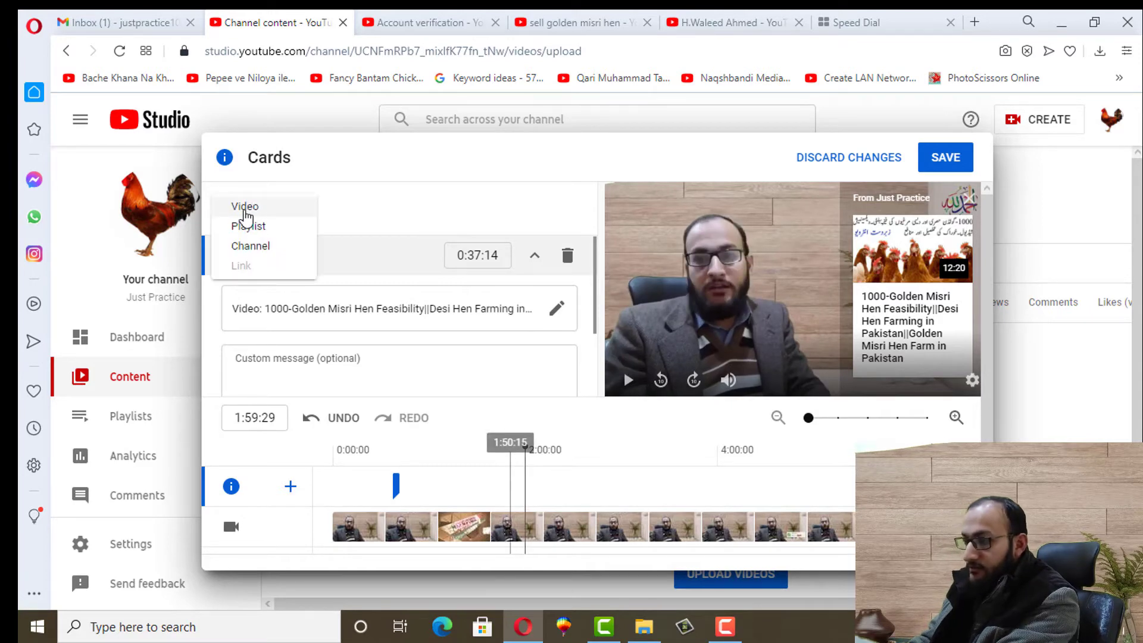
click(244, 206)
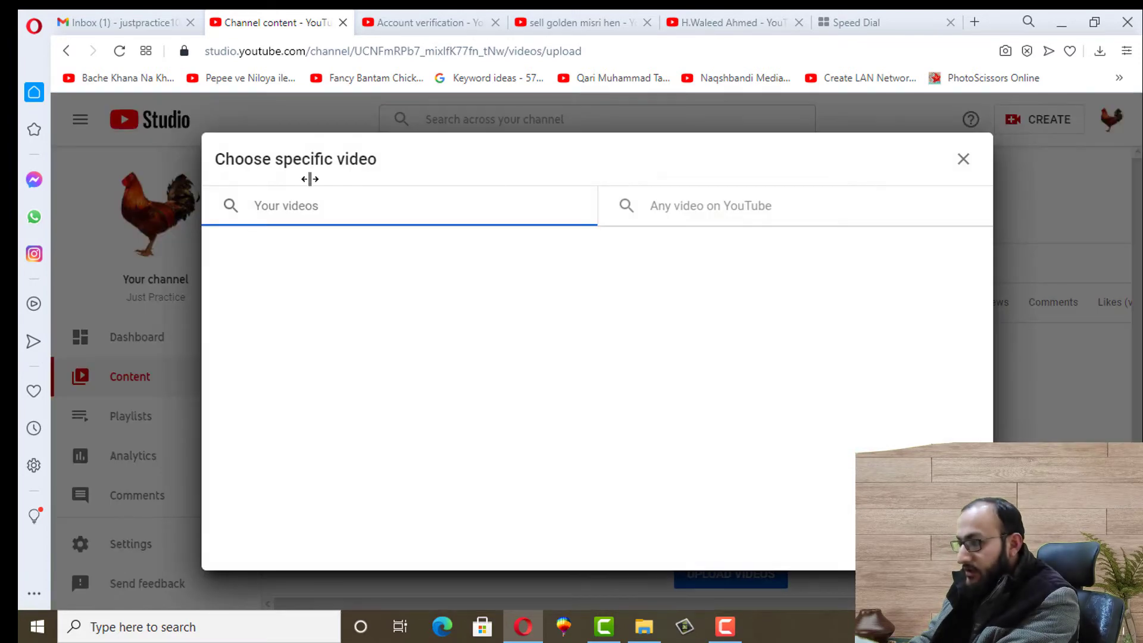
click(648, 213)
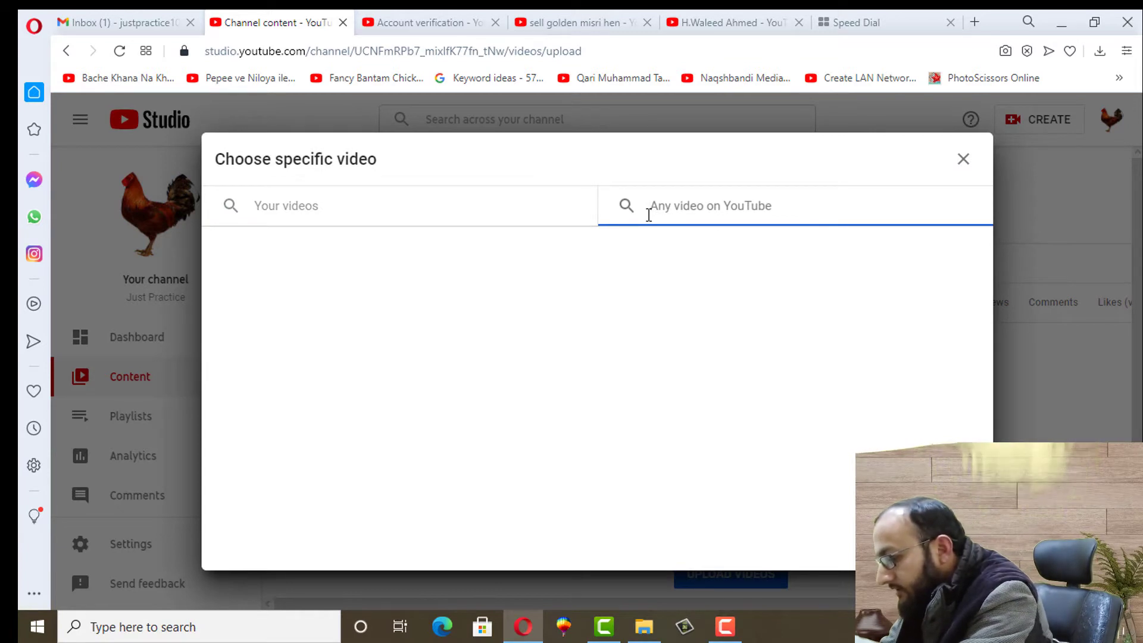
text(golden misri)
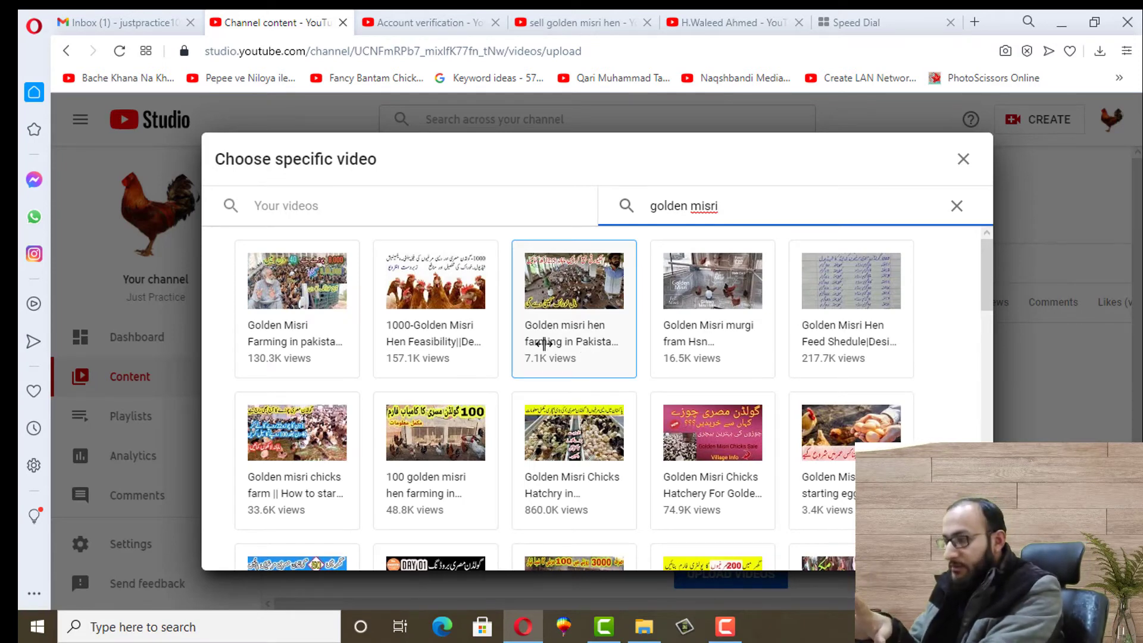
click(840, 441)
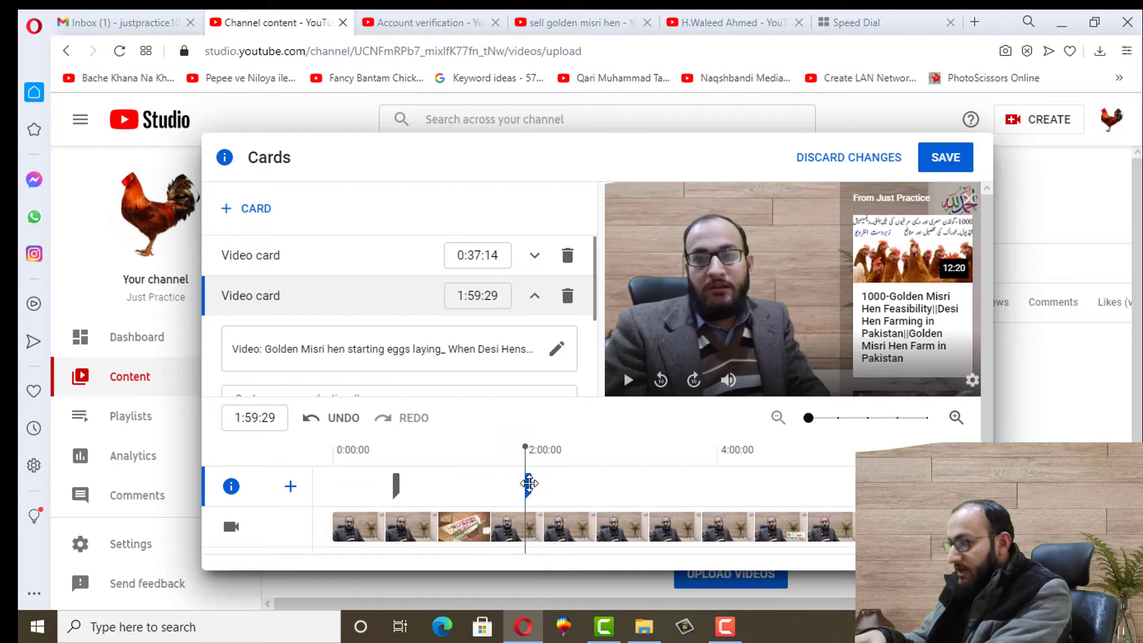
click(968, 202)
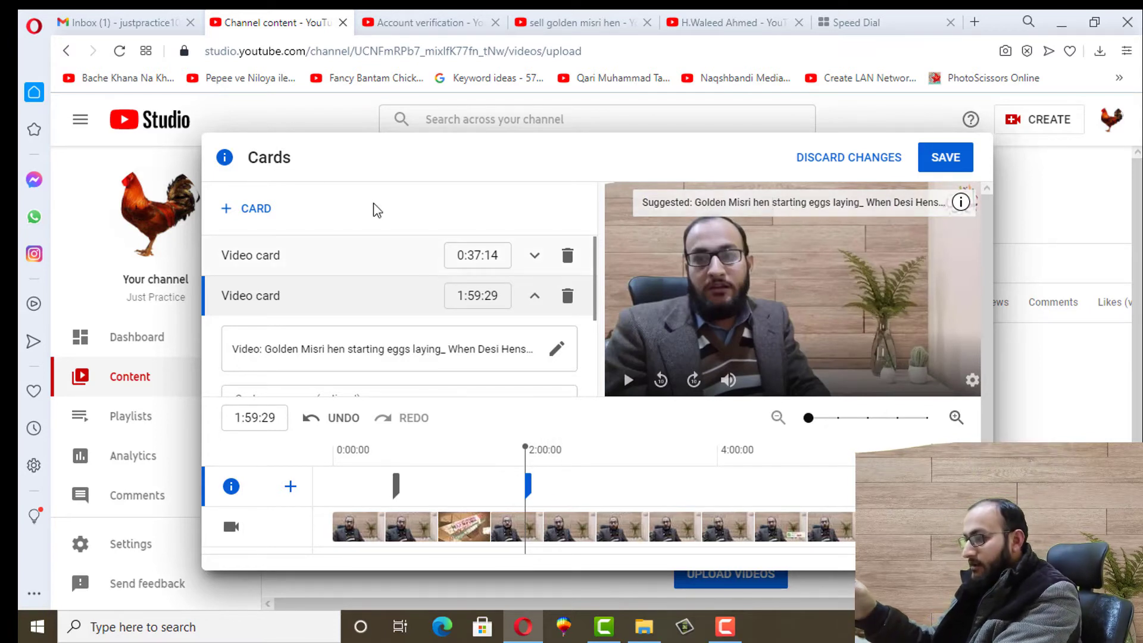
click(632, 488)
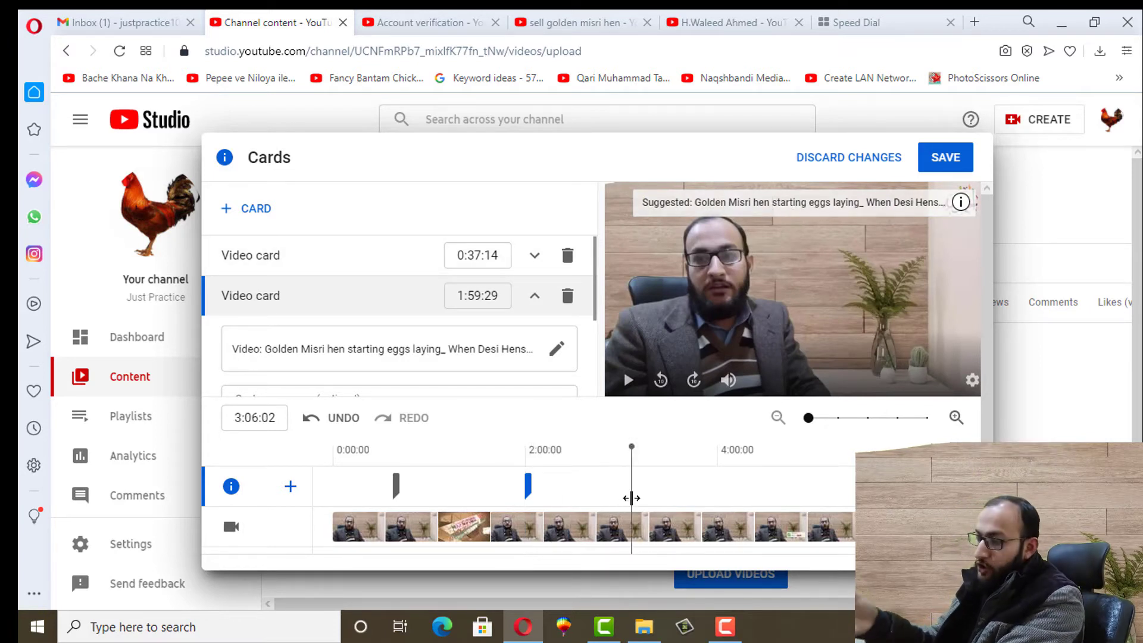
click(256, 209)
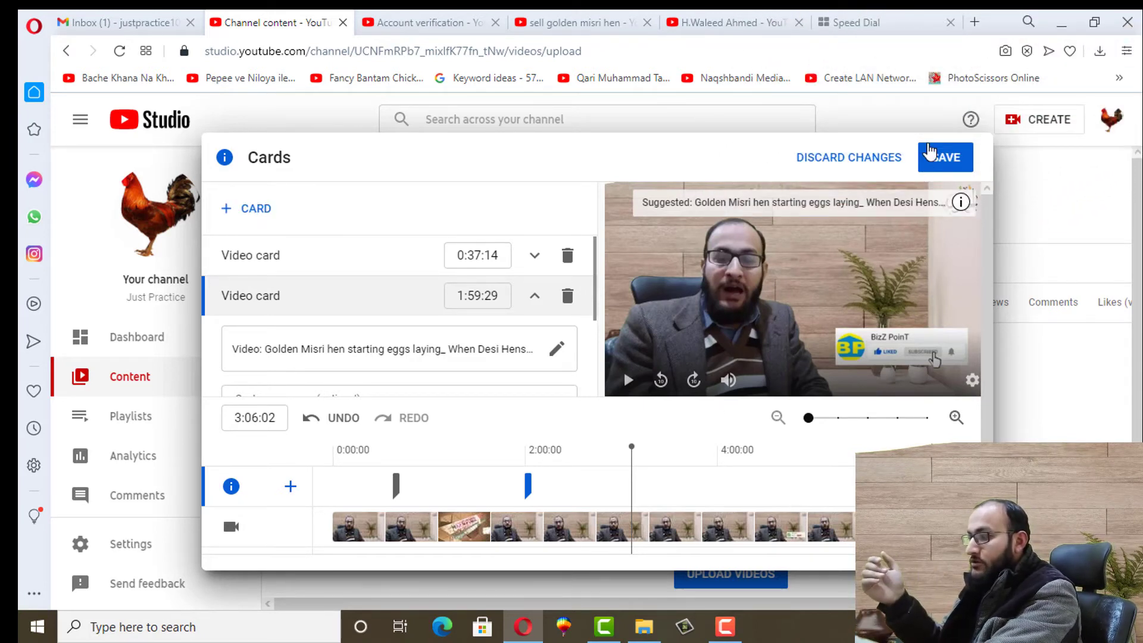
Save the cards, continue to the Visibility step, and set the video to Private
click(940, 169)
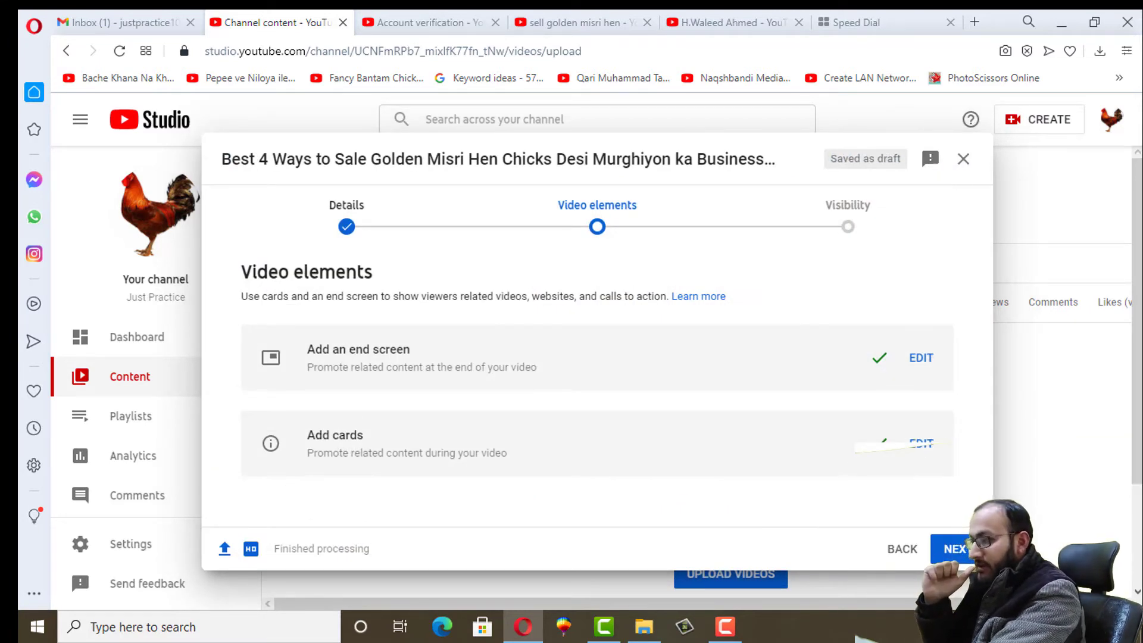
click(953, 549)
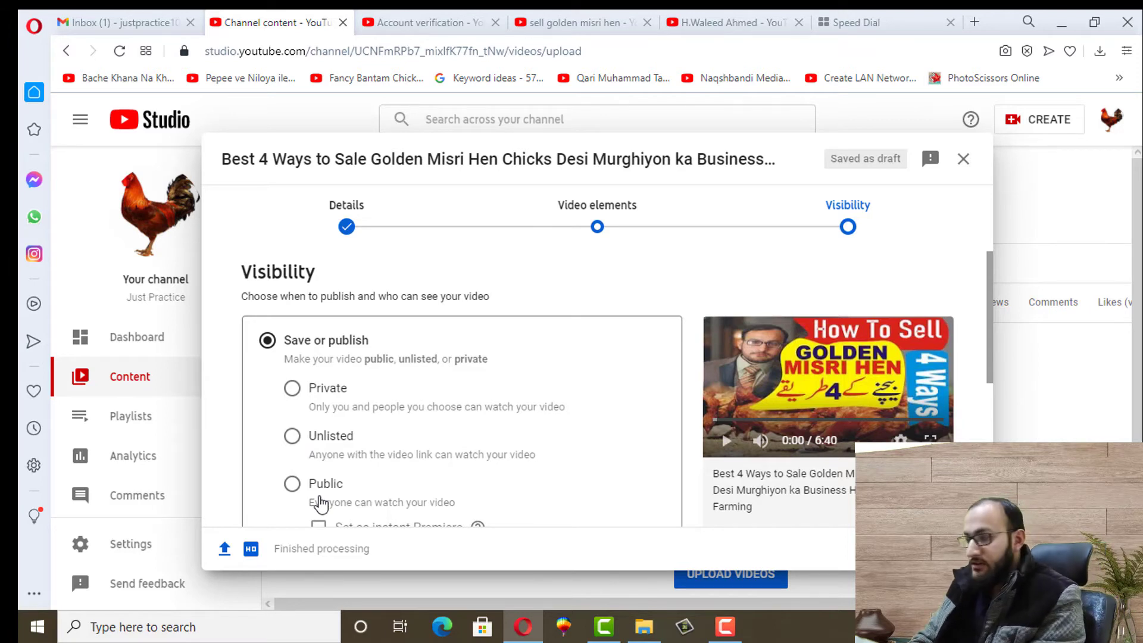
click(291, 393)
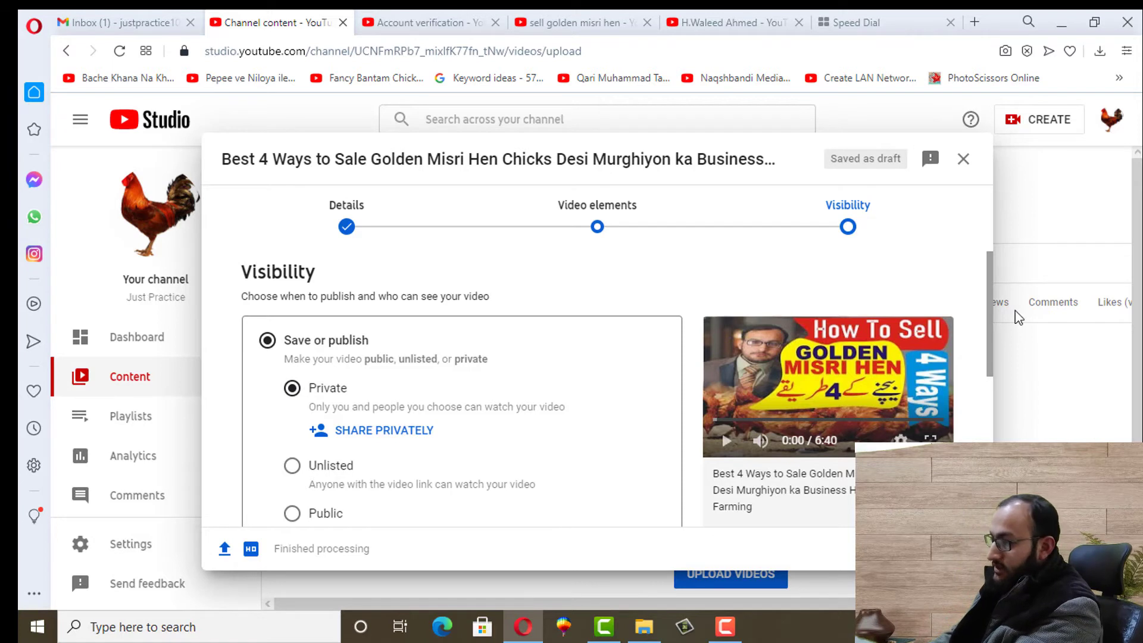
scroll(988, 303, down, 1)
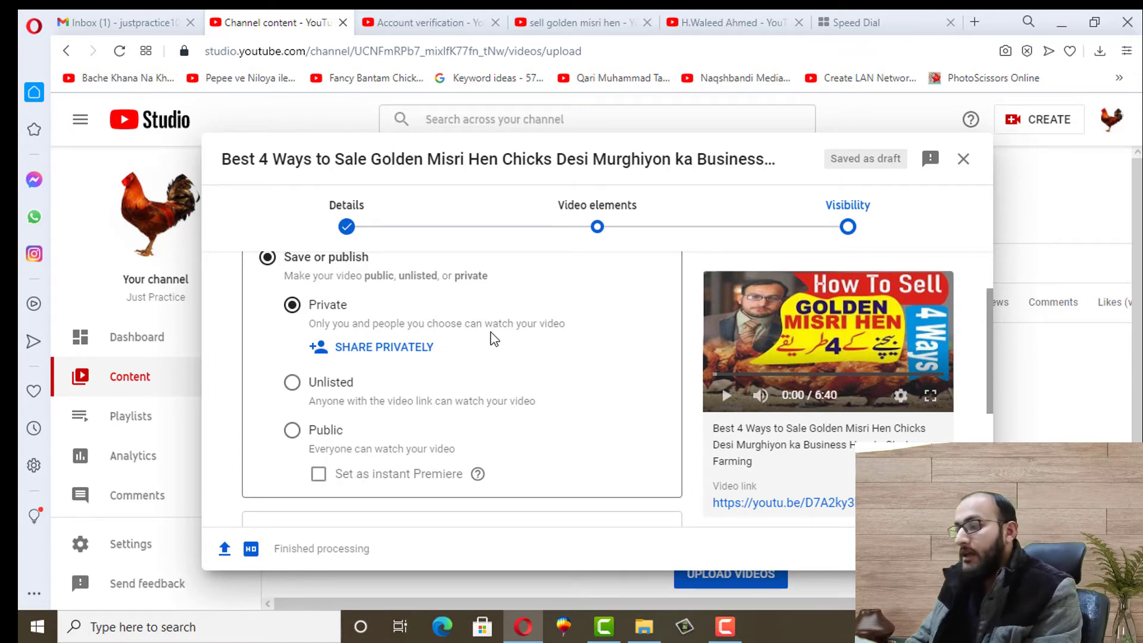
Share the private video with the invitee's e-mail address, with e-mail notification turned off
click(391, 351)
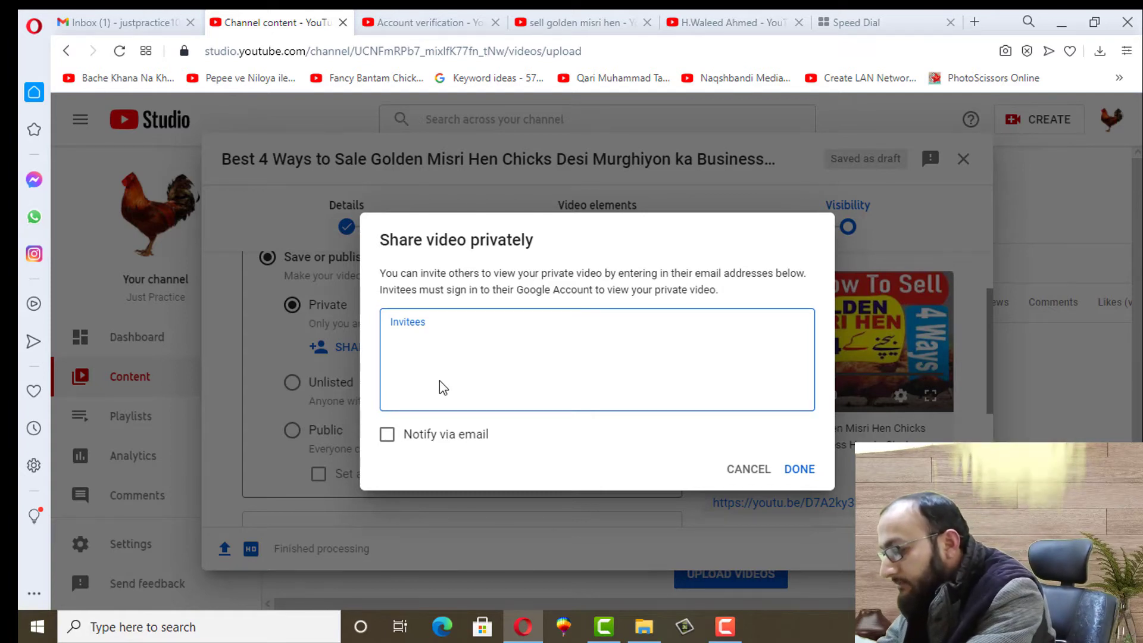
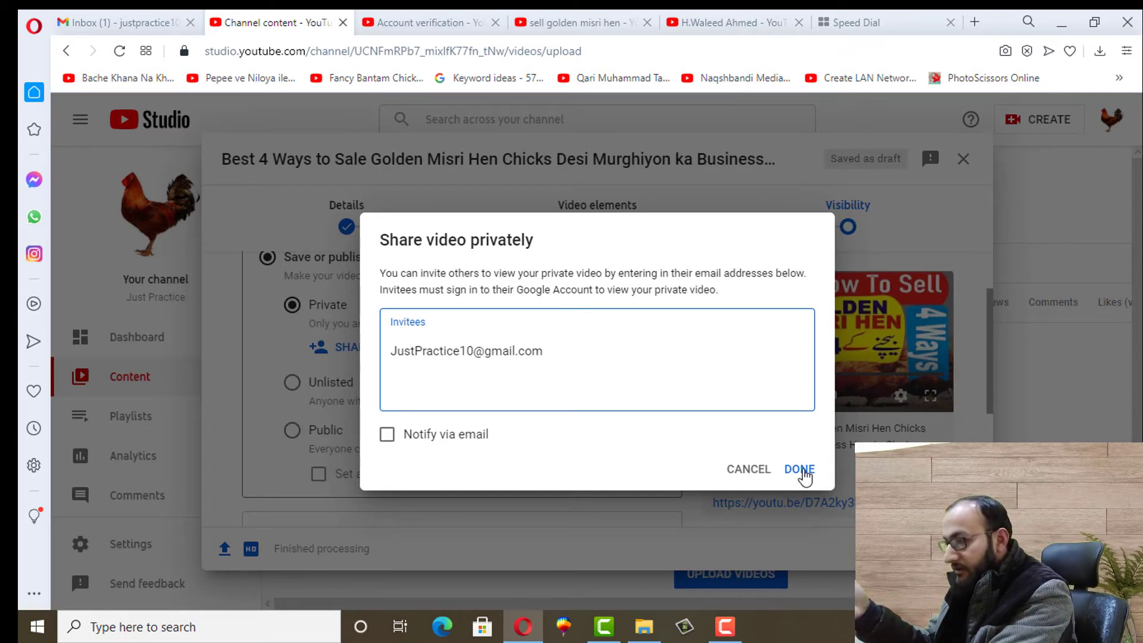
click(433, 439)
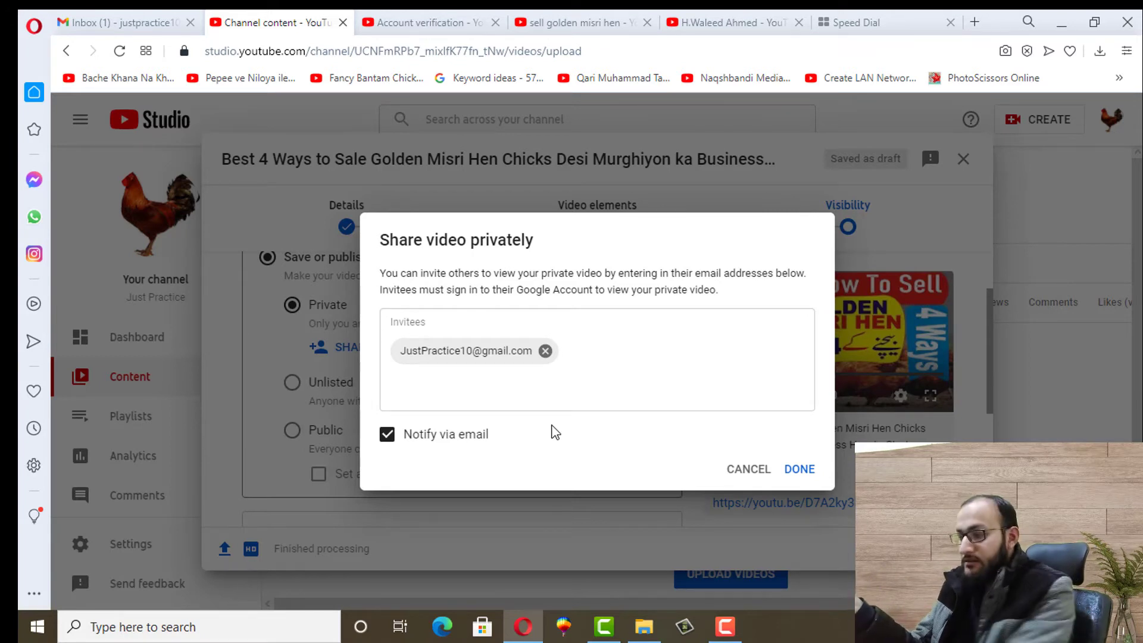
click(451, 442)
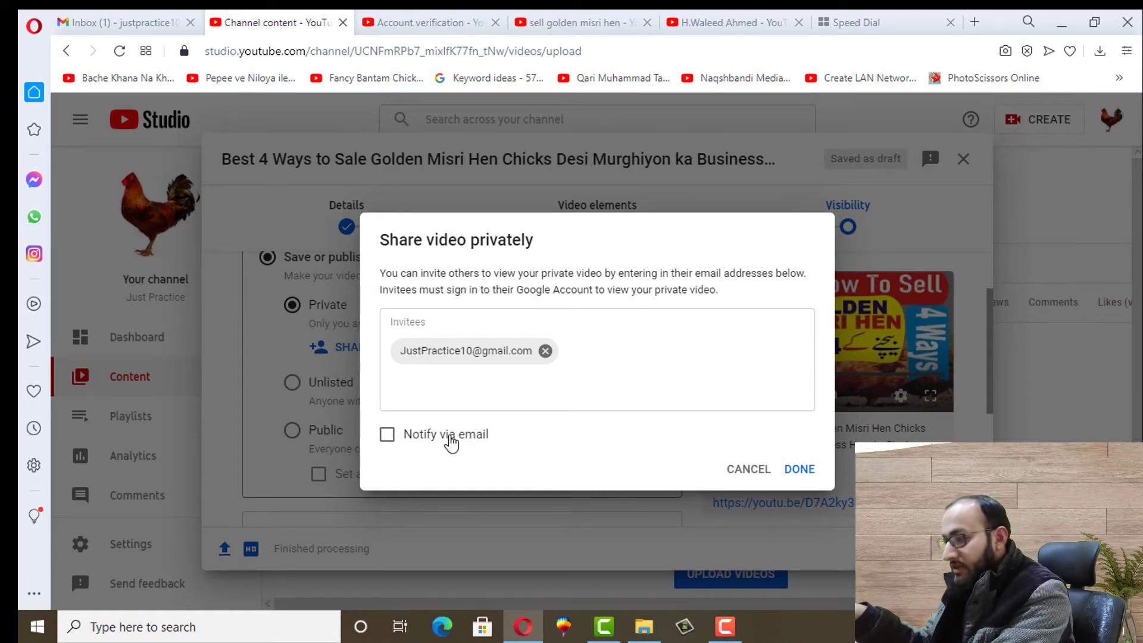
click(800, 471)
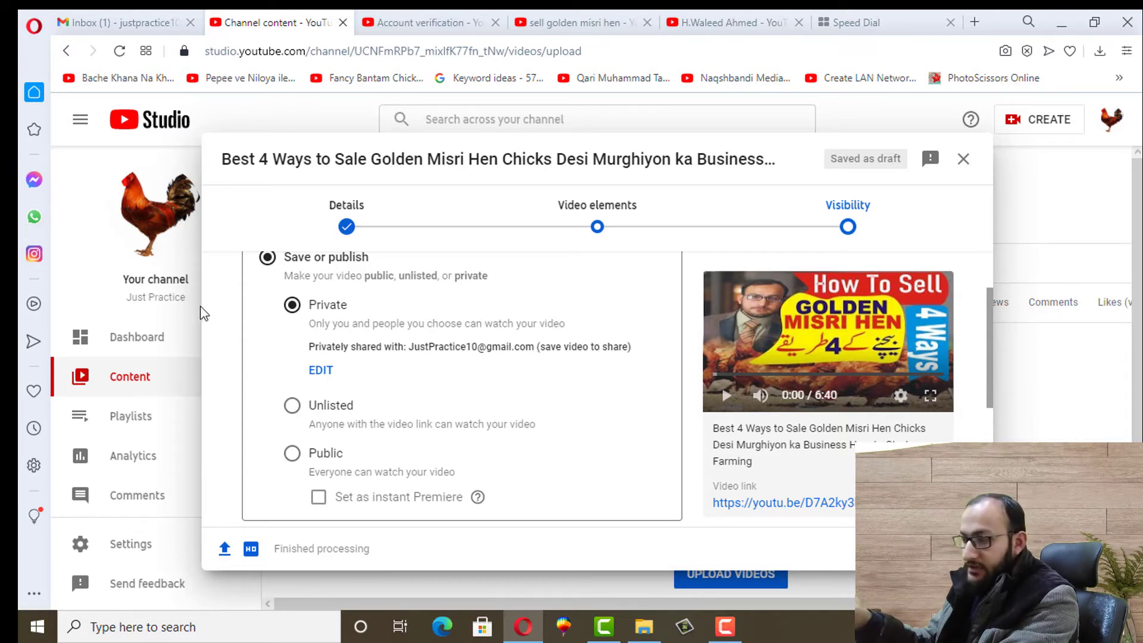
Set the video's visibility to Unlisted and bring up the Account verification tab
click(292, 406)
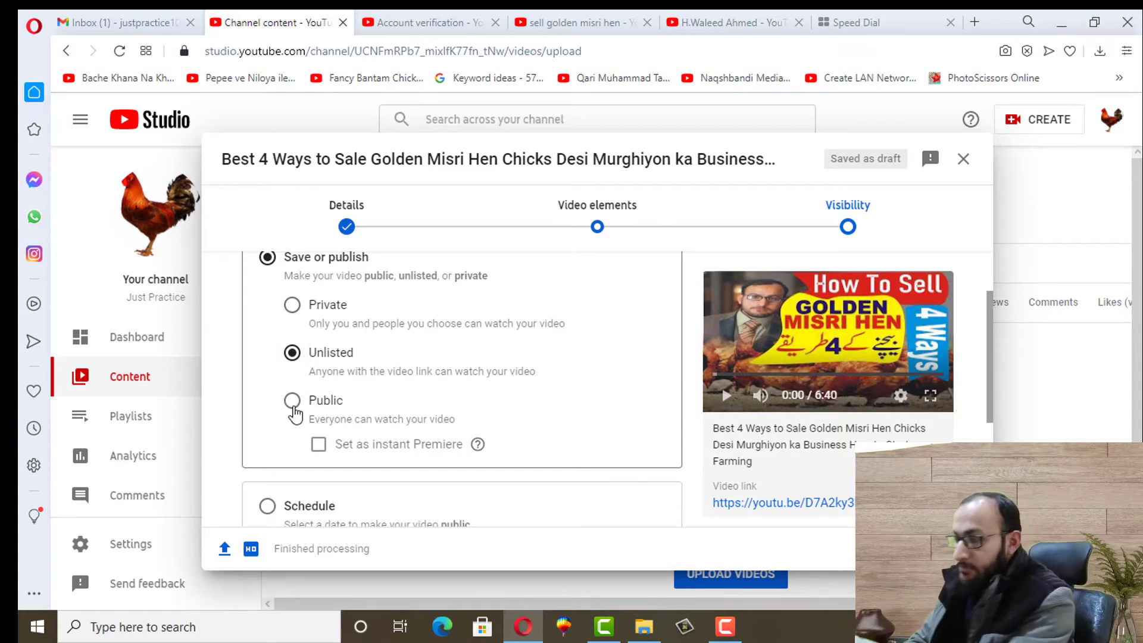
click(297, 311)
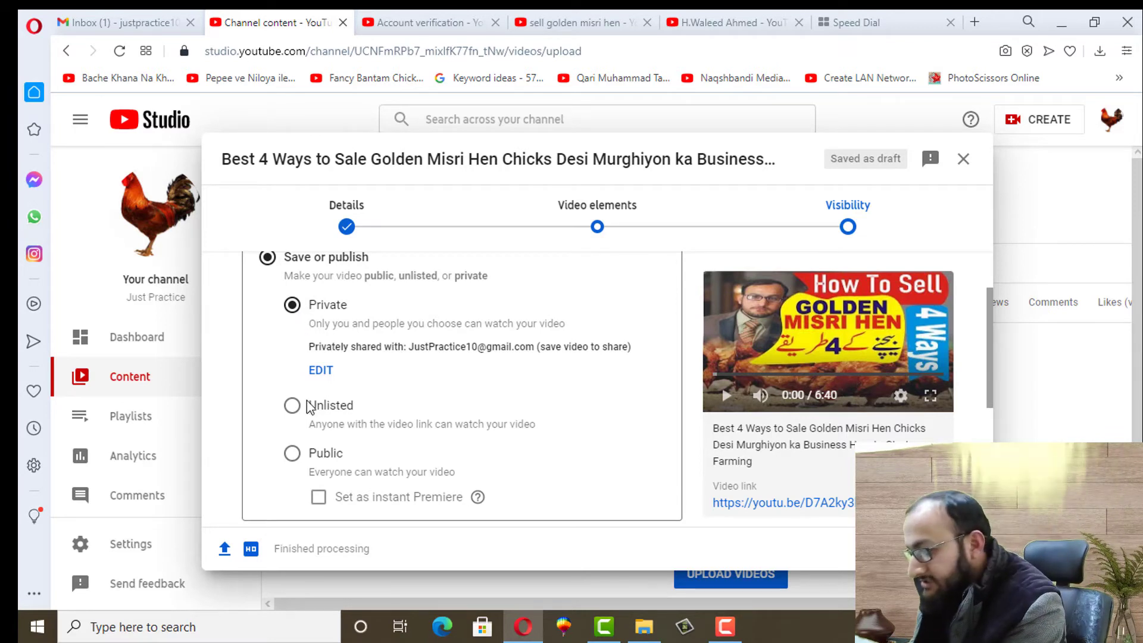
click(292, 414)
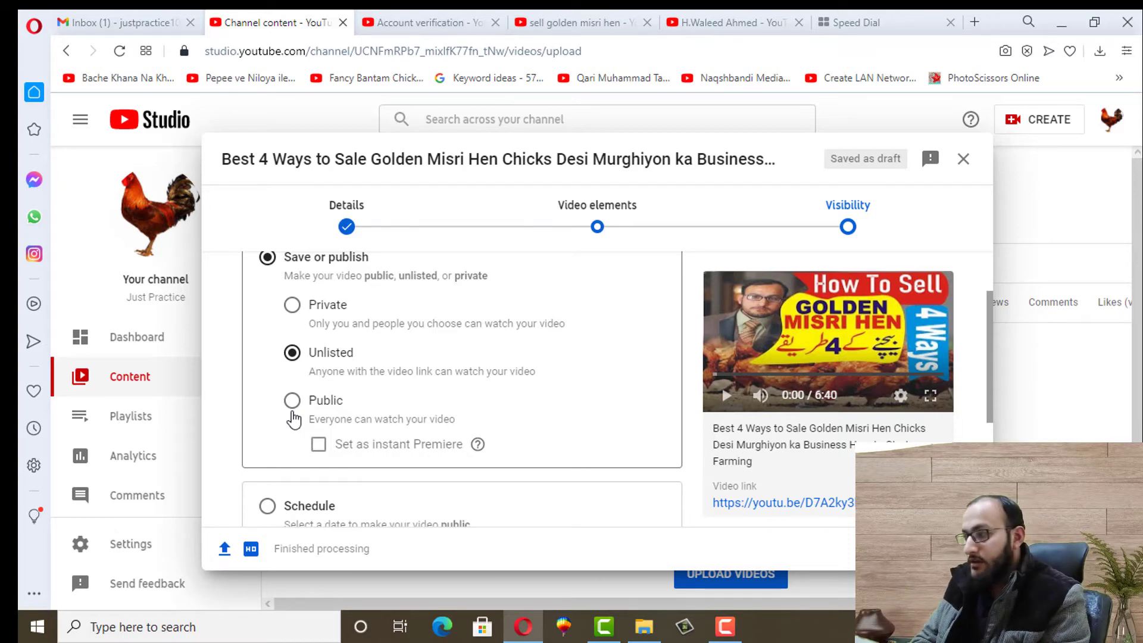
click(444, 18)
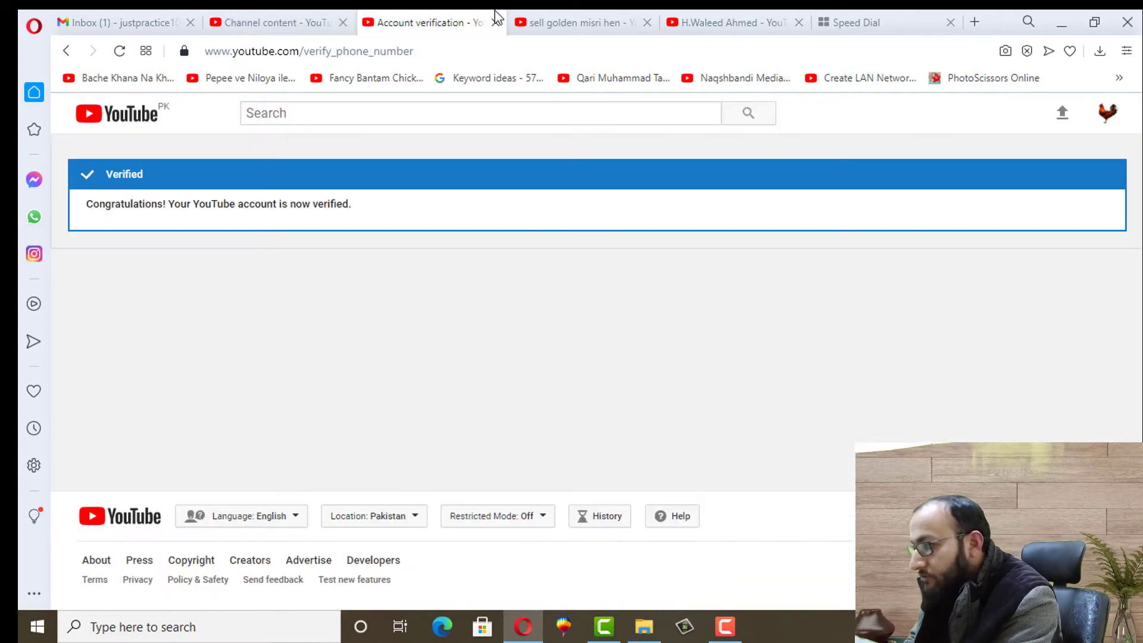
Look over the 'sell golden misri hen' search results, then return to the Studio upload tab
click(569, 18)
click(495, 51)
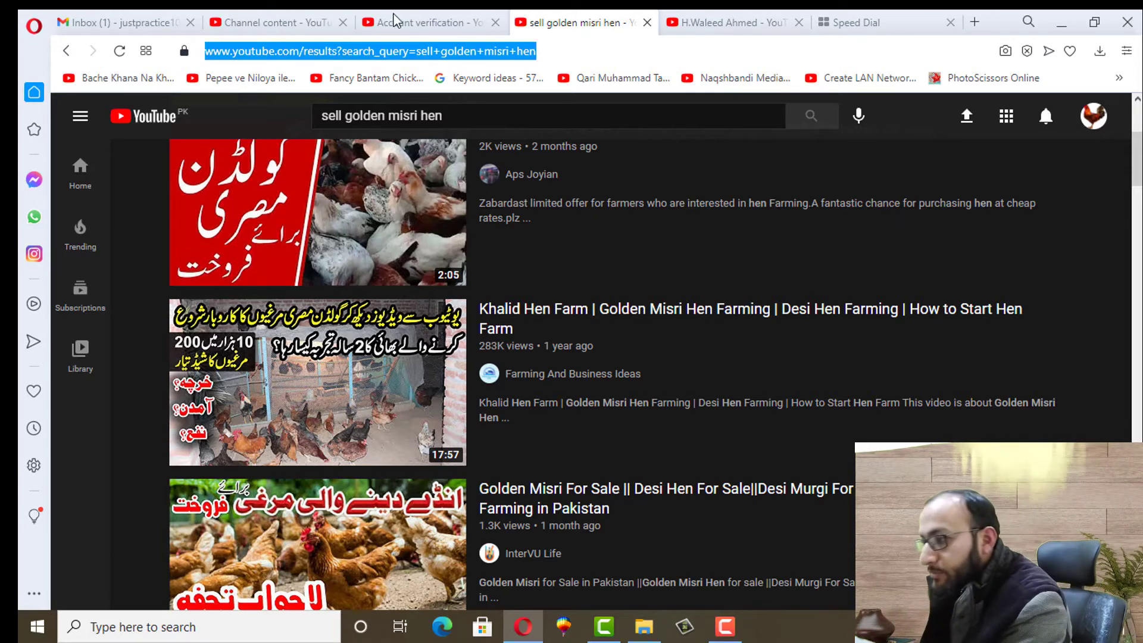
click(317, 16)
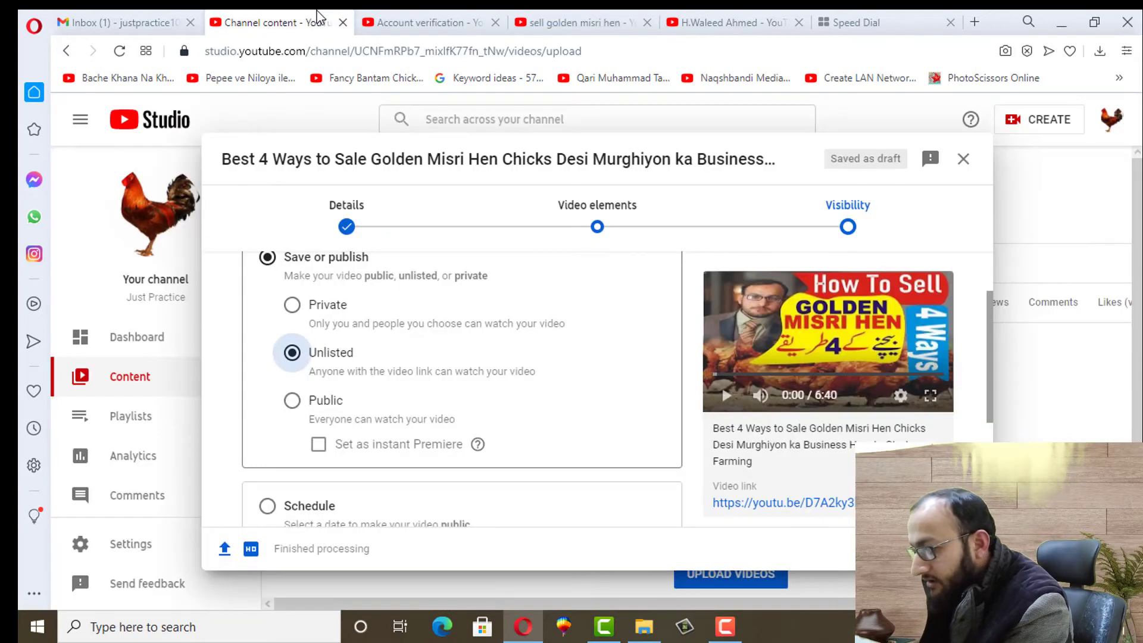
Change the video's visibility from Public to Schedule so the date and time fields appear
click(293, 402)
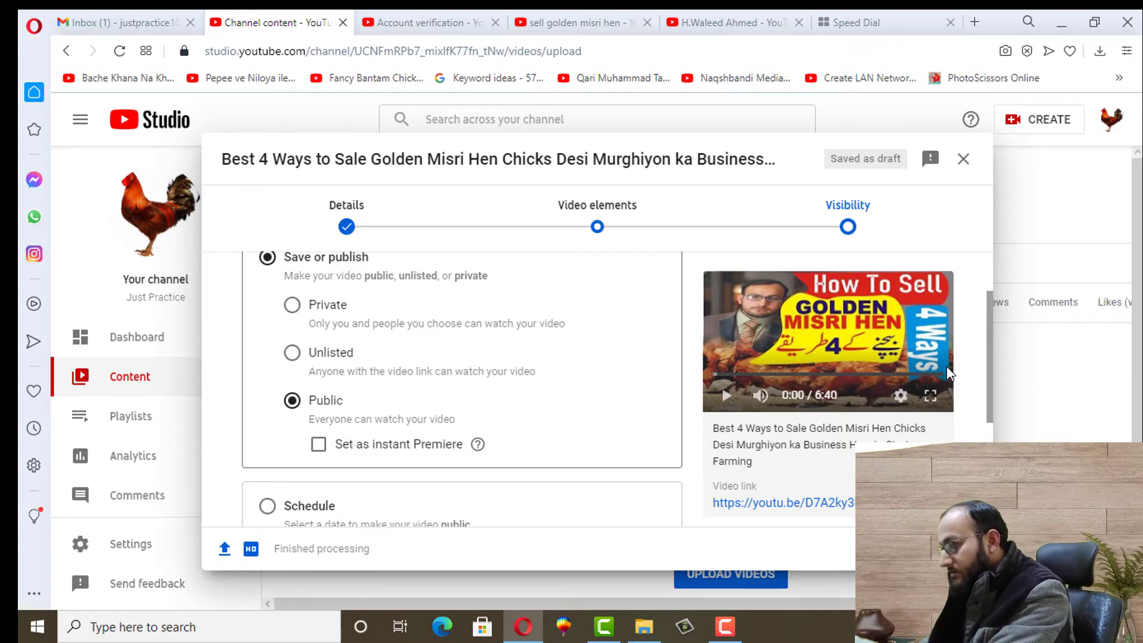
scroll(946, 369, down, 2)
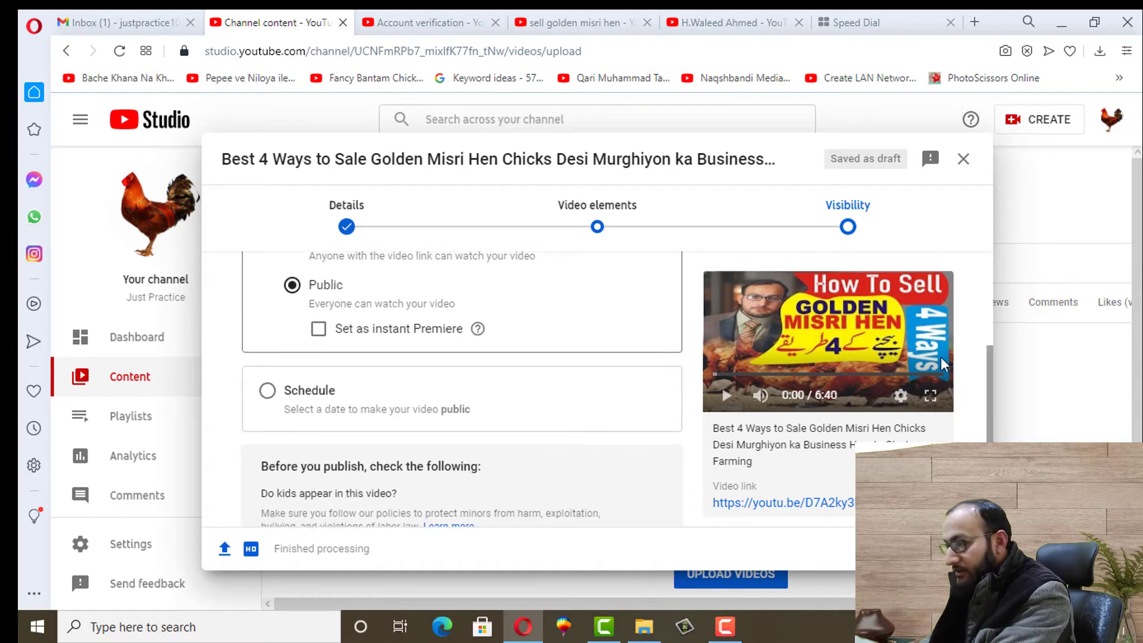
mouse_move(480, 332)
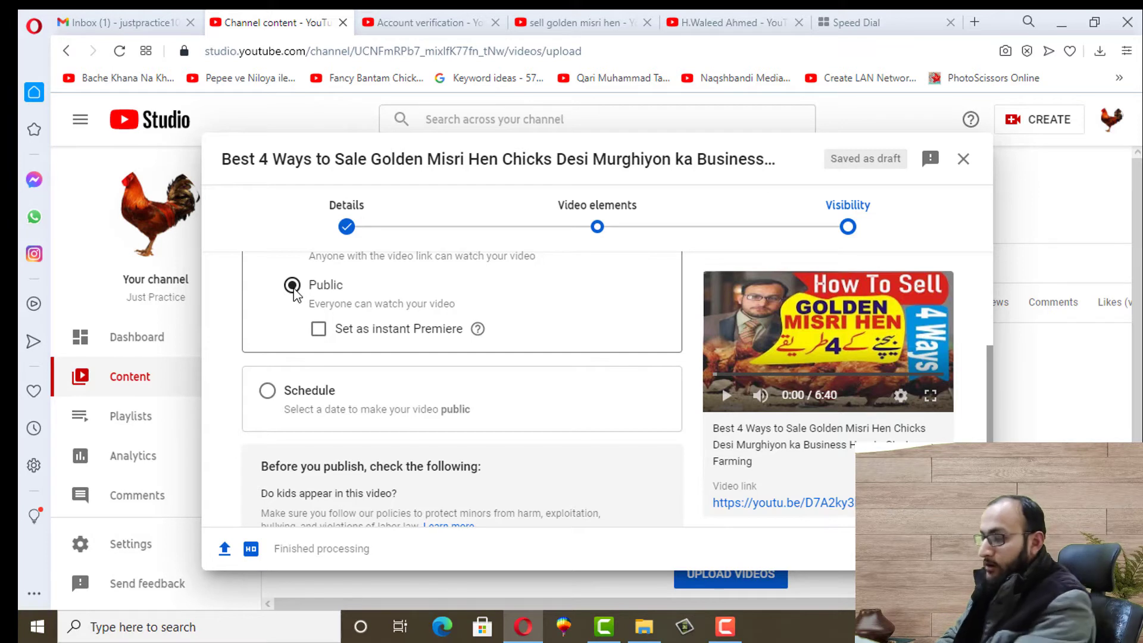
click(267, 391)
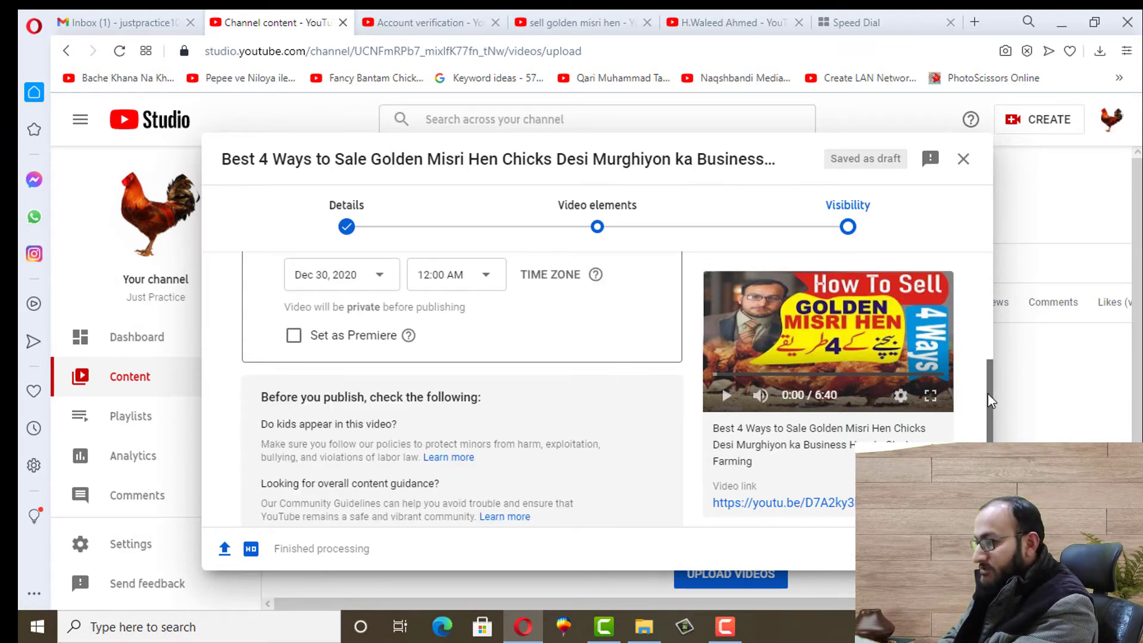
Set the scheduled release to Dec 31, 2020 at 2:00 PM
scroll(988, 393, up, 1)
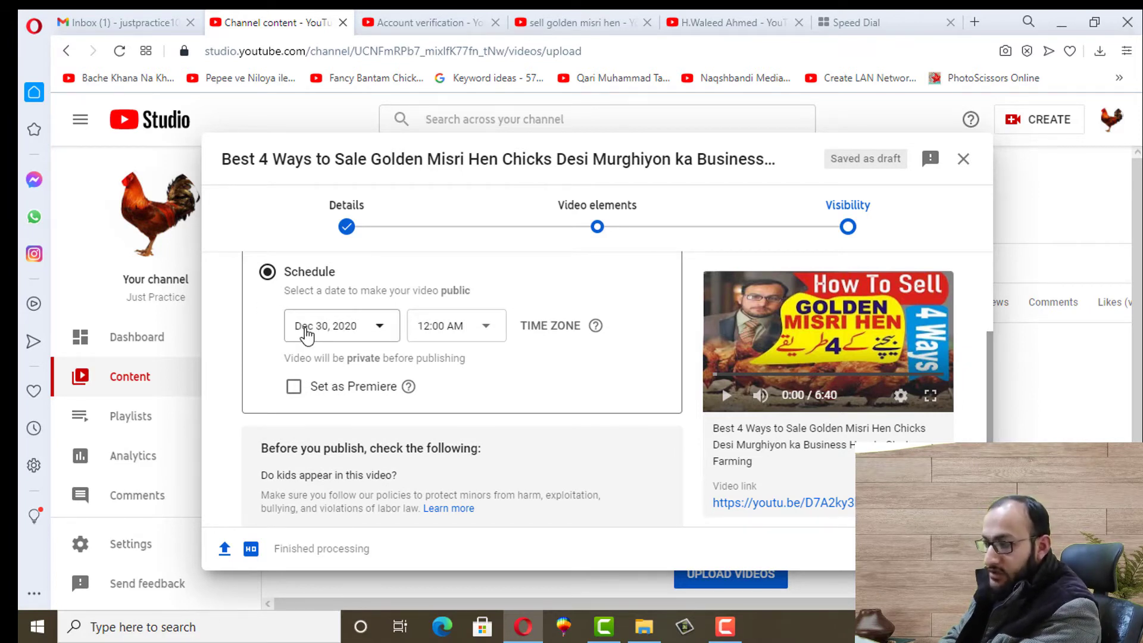
click(379, 329)
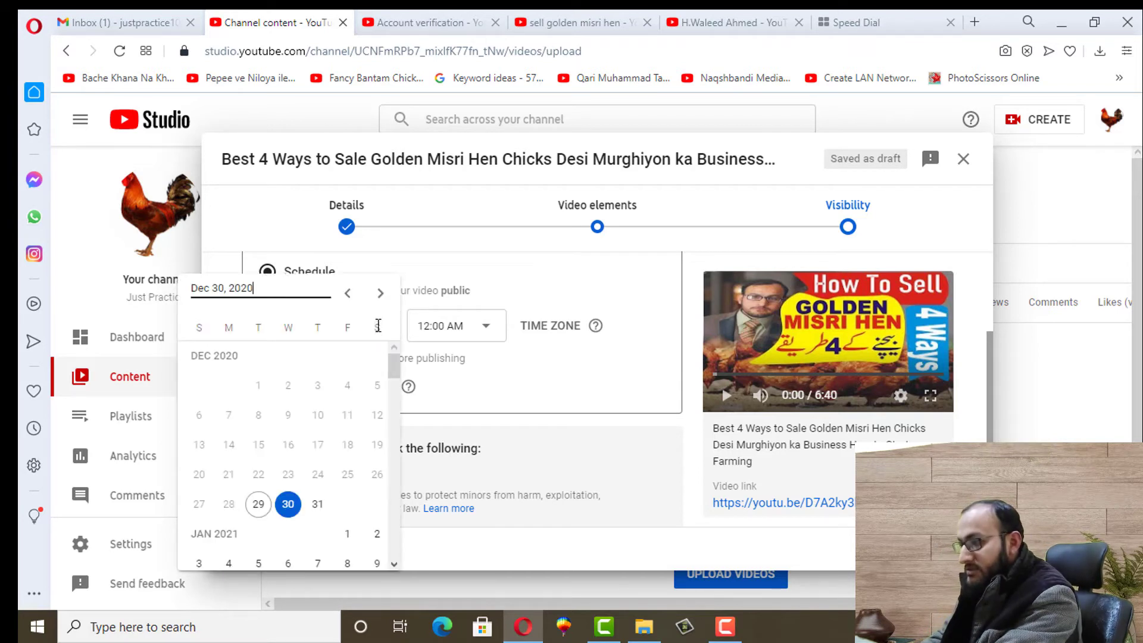
click(317, 503)
click(433, 331)
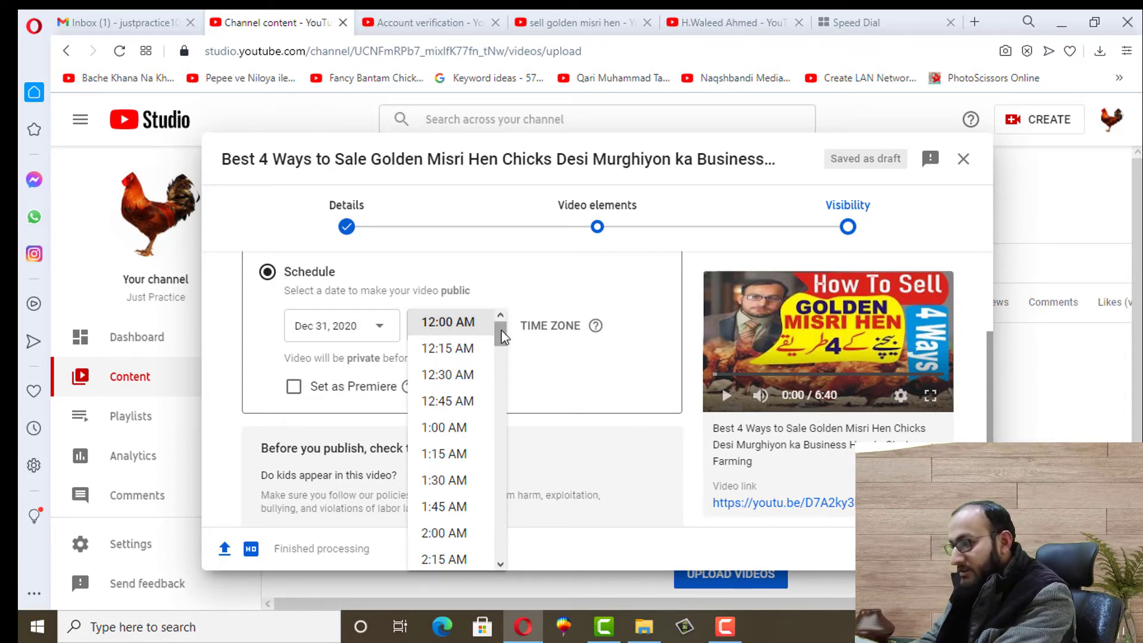
drag(500, 332, 499, 454)
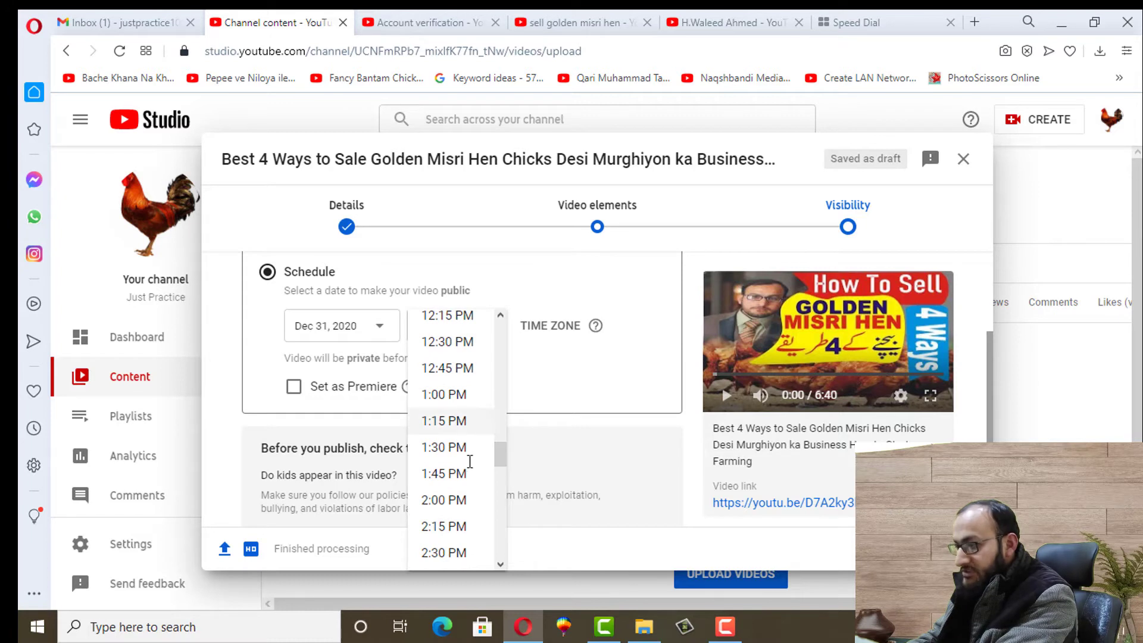
click(459, 502)
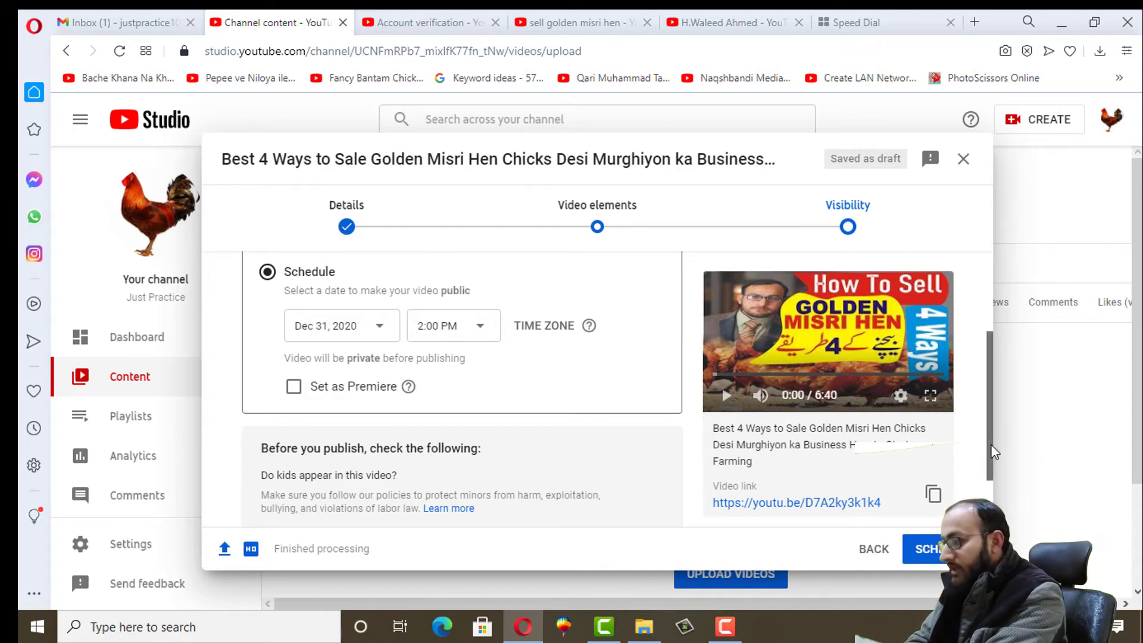
Publish the video publicly right away instead of scheduling, then open the channel Dashboard
drag(991, 444, 986, 383)
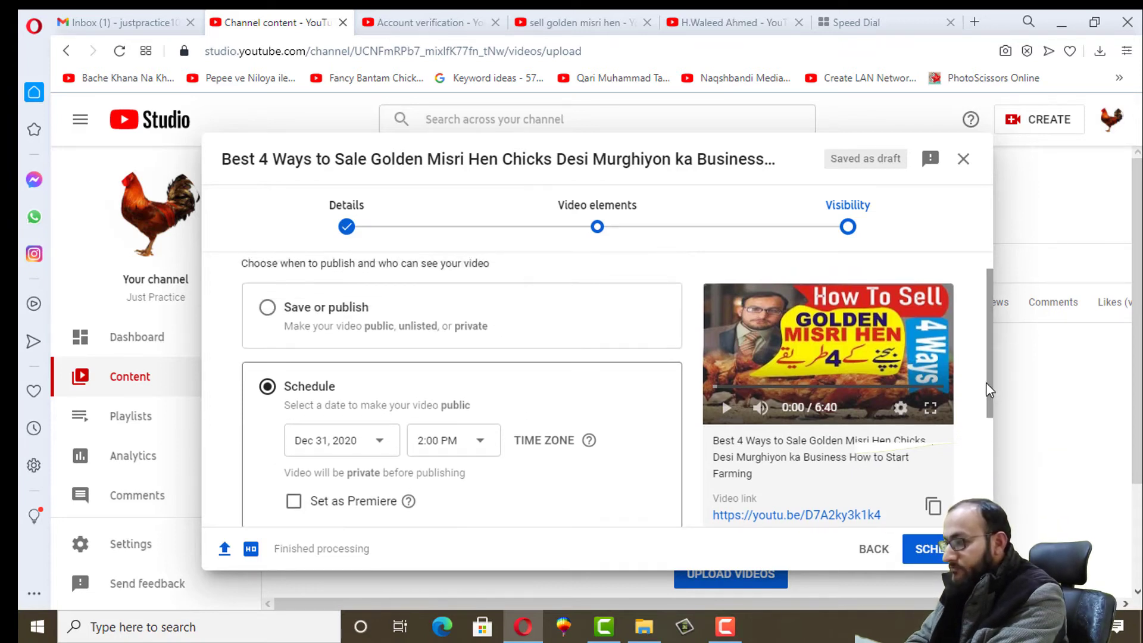
click(267, 308)
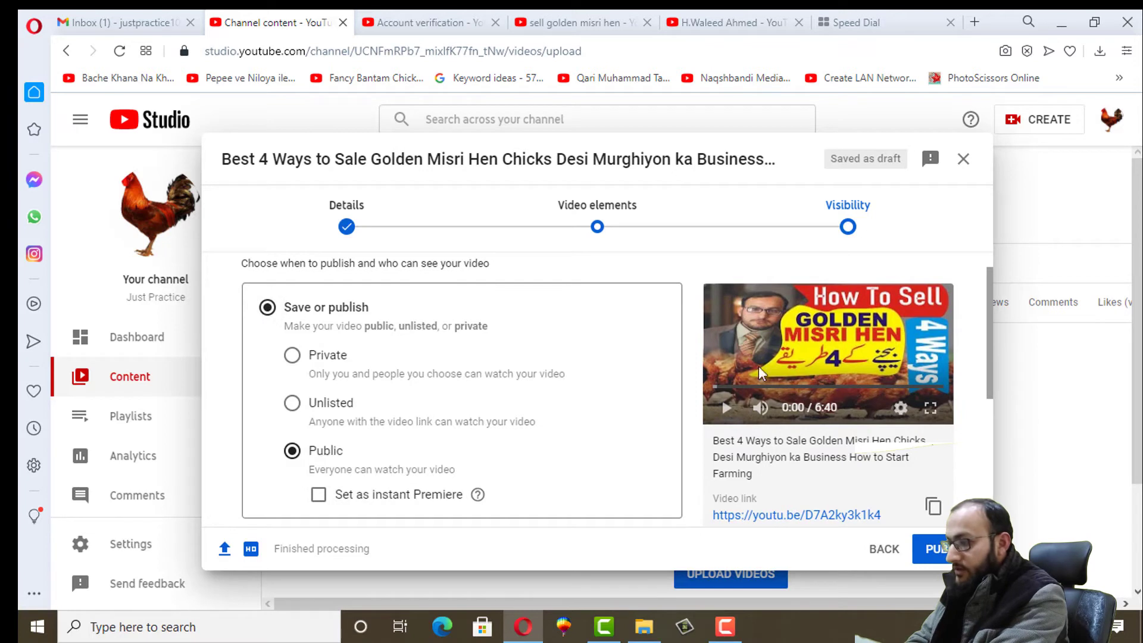
click(934, 552)
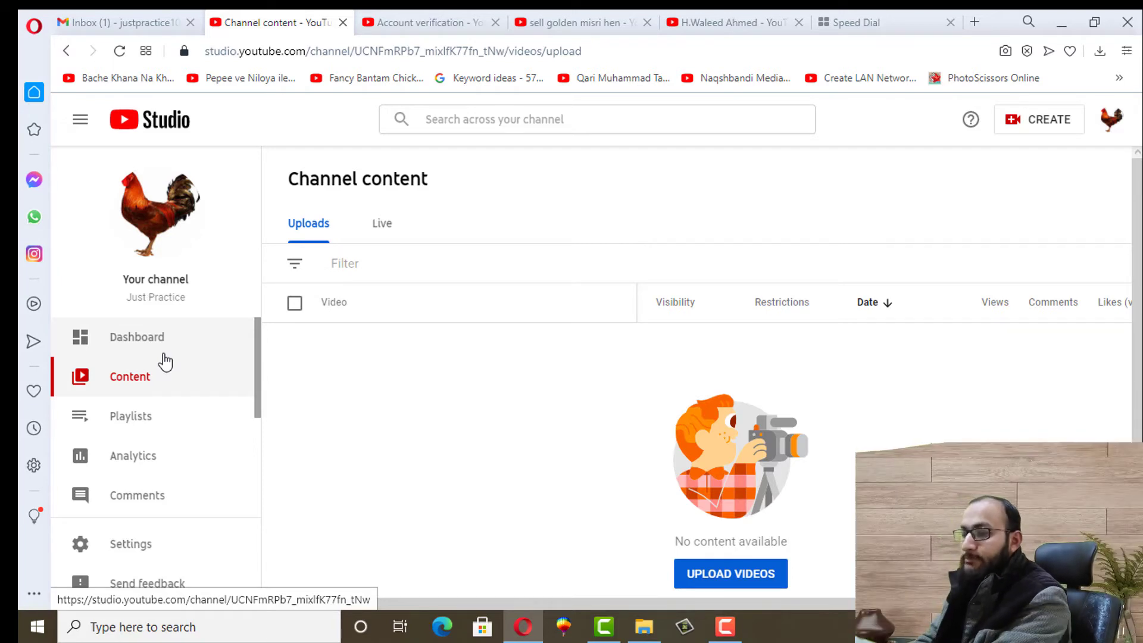
click(113, 340)
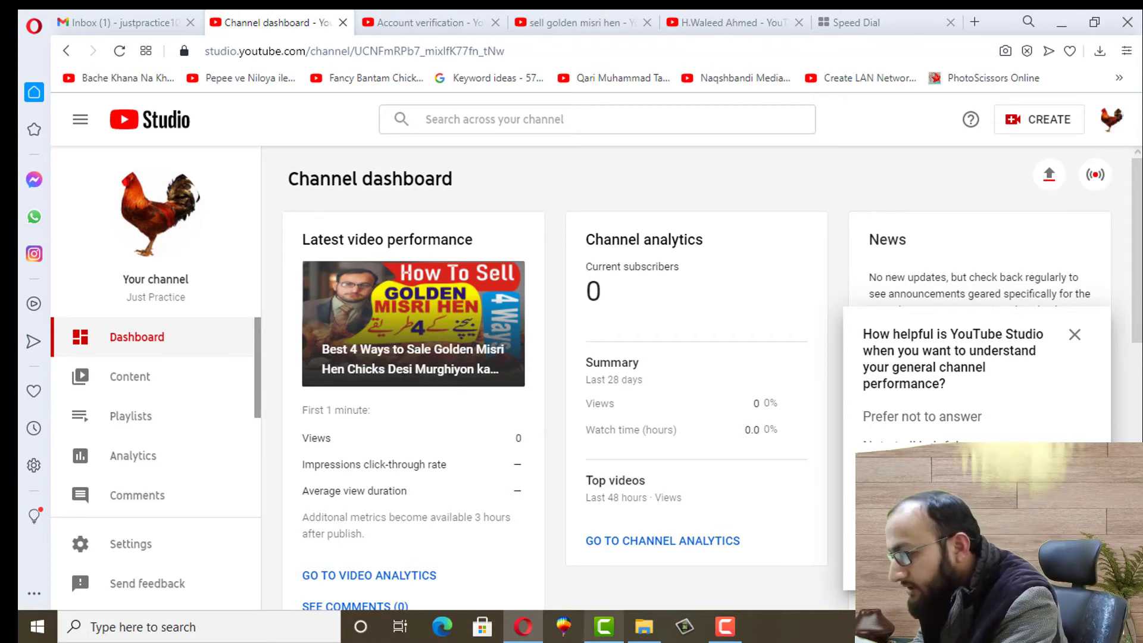
After reviewing the latest video performance, launch CorelDRAW 9 from the taskbar
click(565, 635)
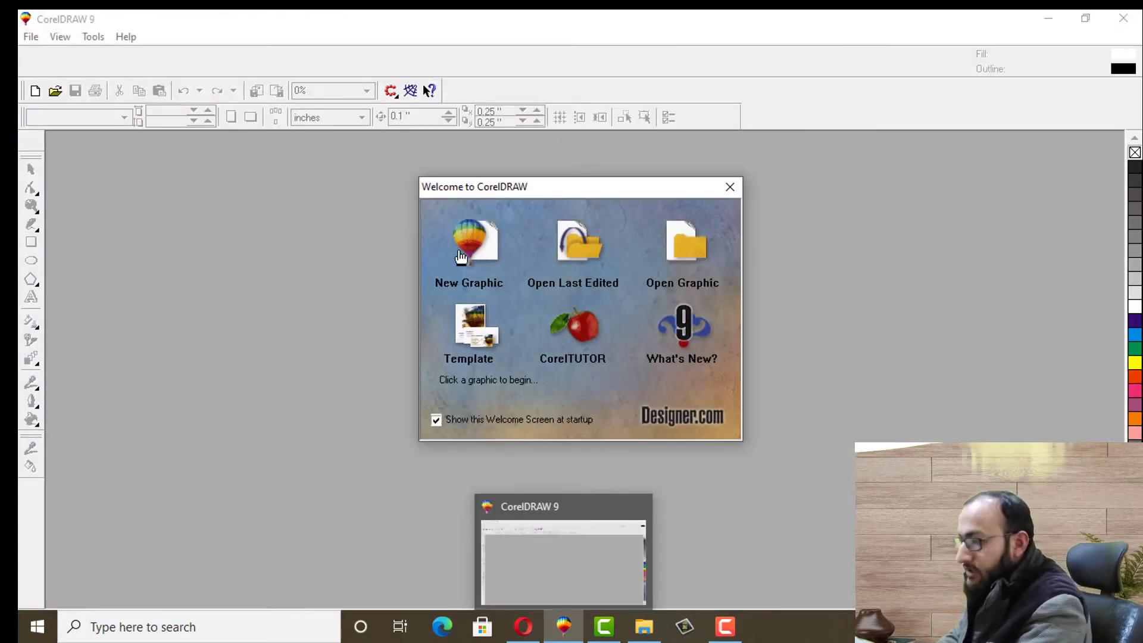
Create a new blank graphic in CorelDRAW 9 and bring back the YouTube Studio dashboard window
click(469, 241)
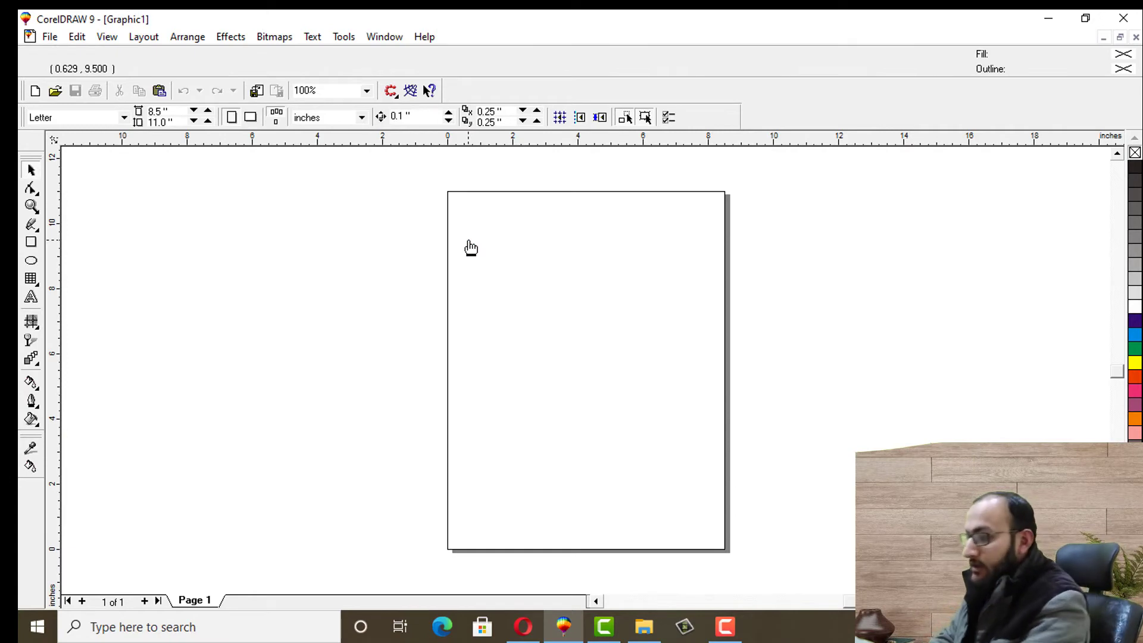
mouse_move(523, 626)
click(503, 563)
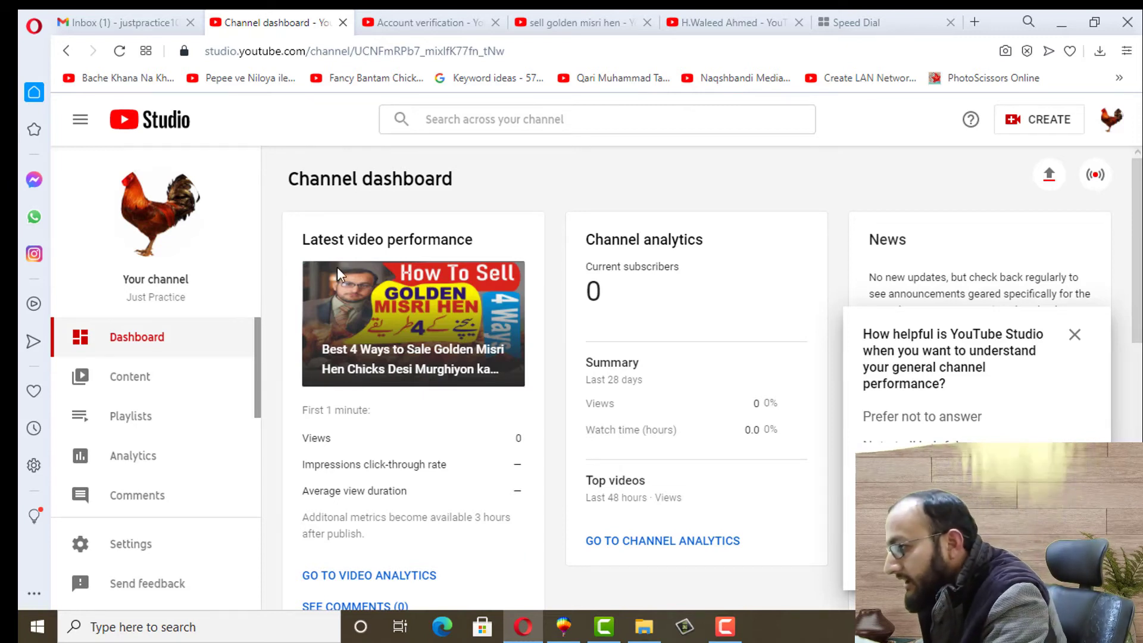
Close the Account verification, sell golden misri hen and leftover YouTube tabs
click(497, 22)
click(509, 22)
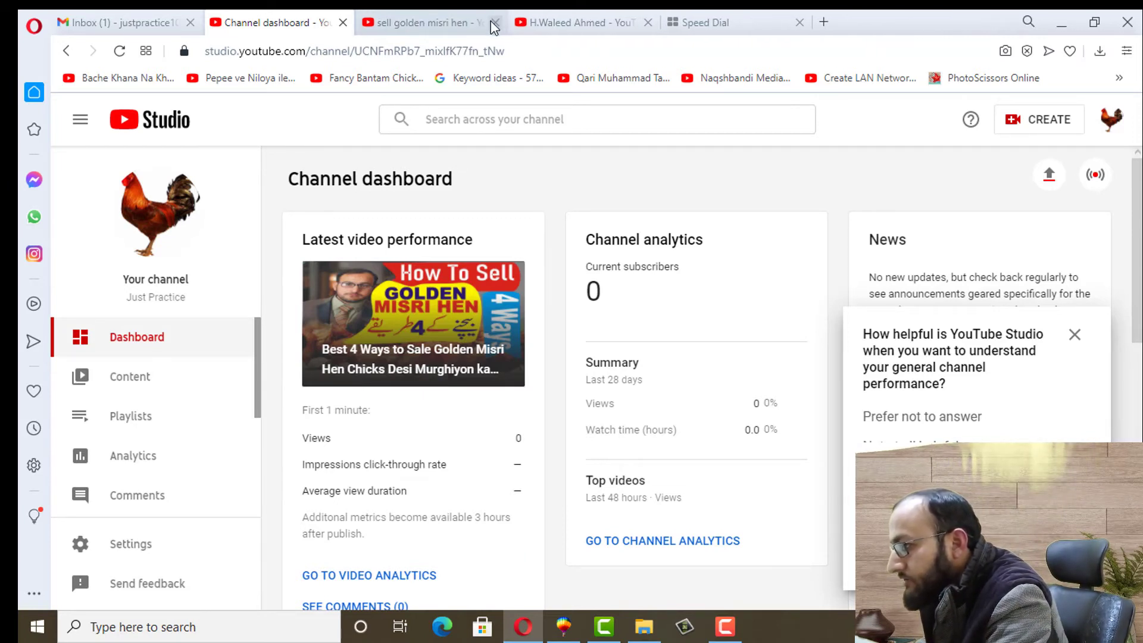
click(495, 23)
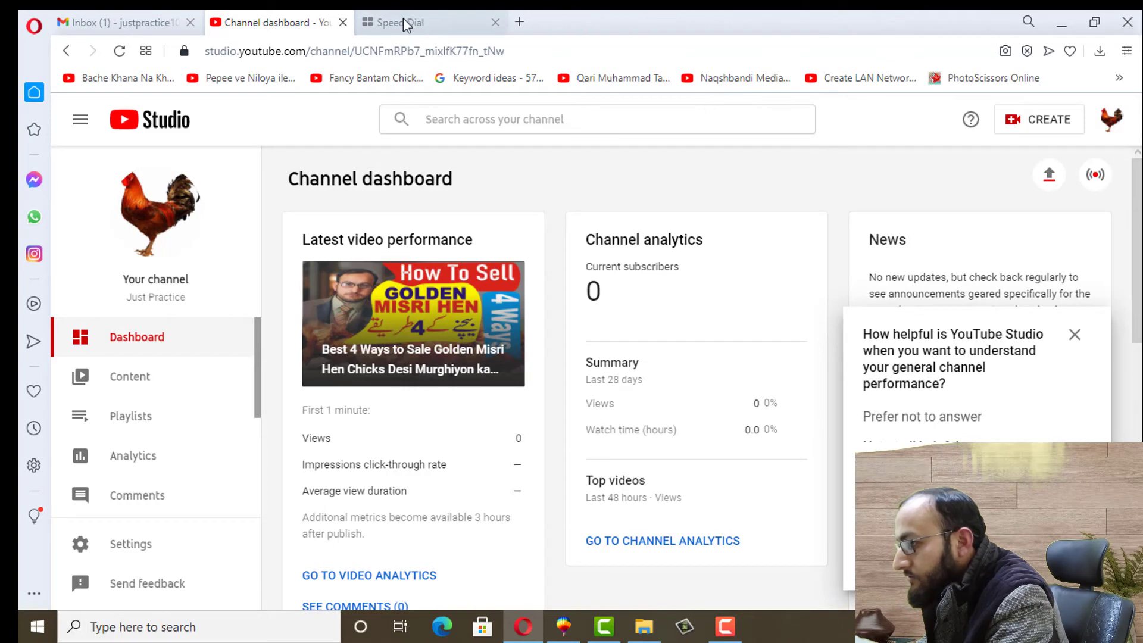
Search Google for 'golden misri' and browse its image results to the rooster picture
click(402, 18)
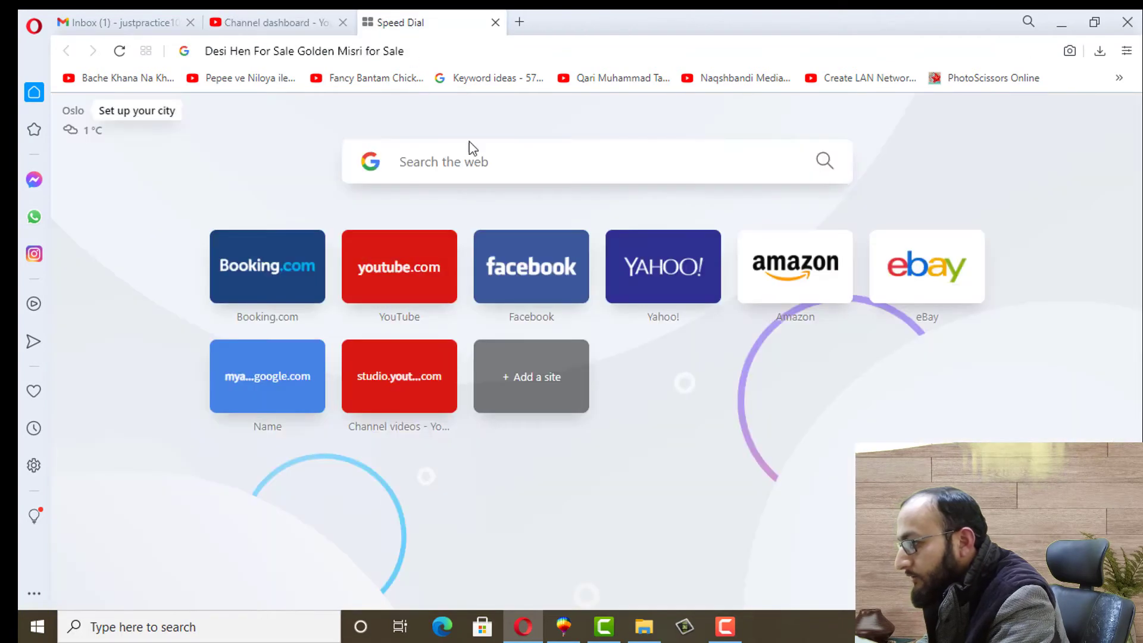
click(451, 169)
text(golden misri)
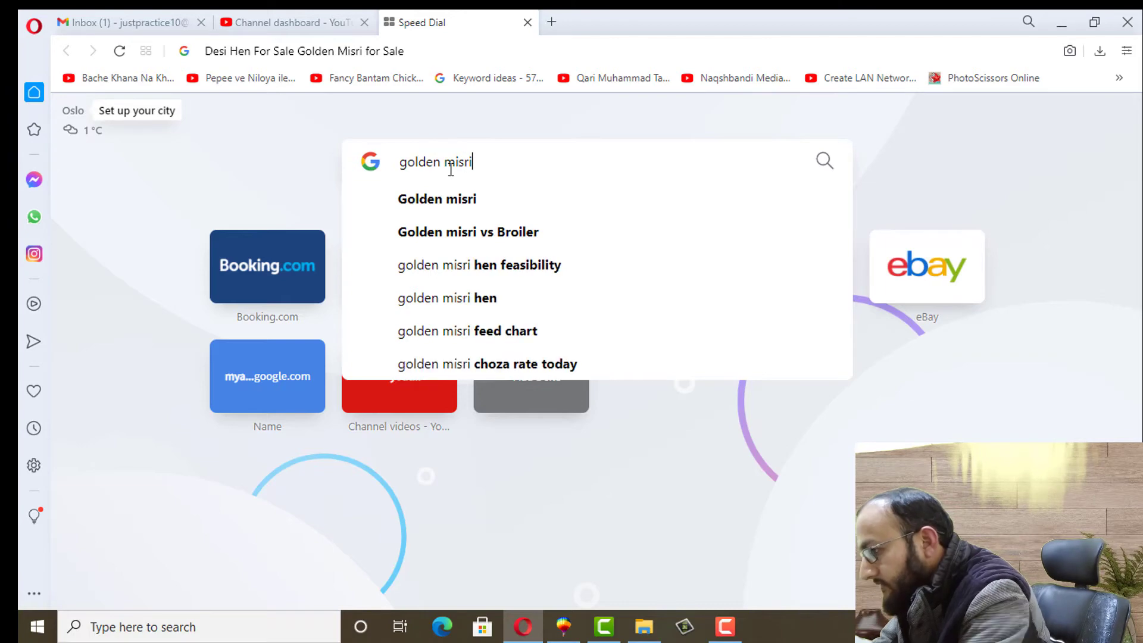
key(Return)
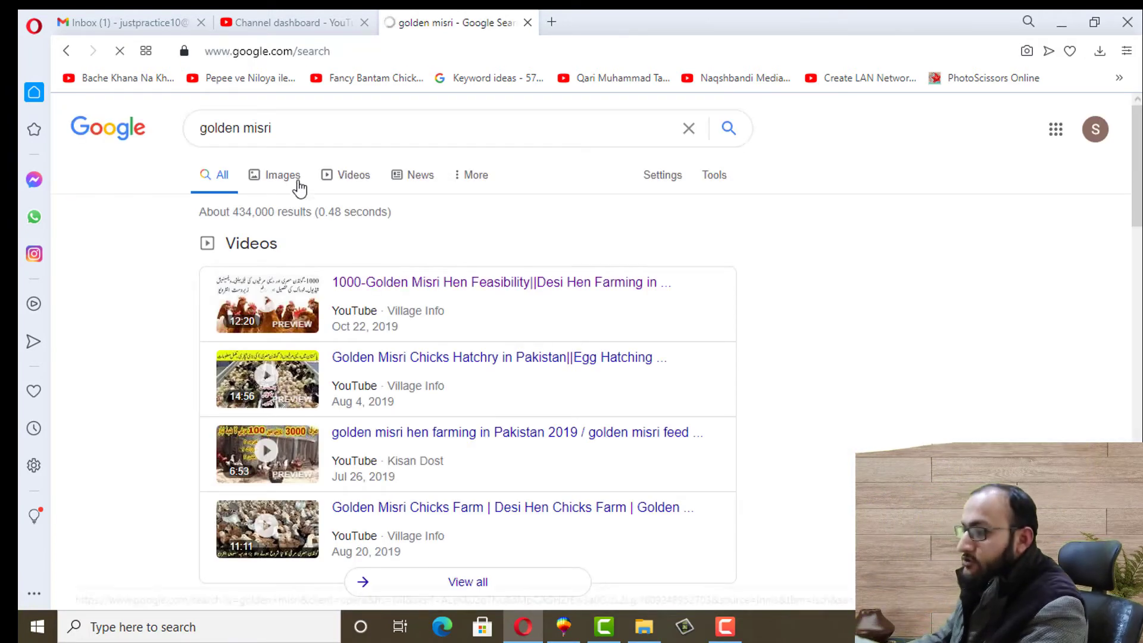
click(283, 175)
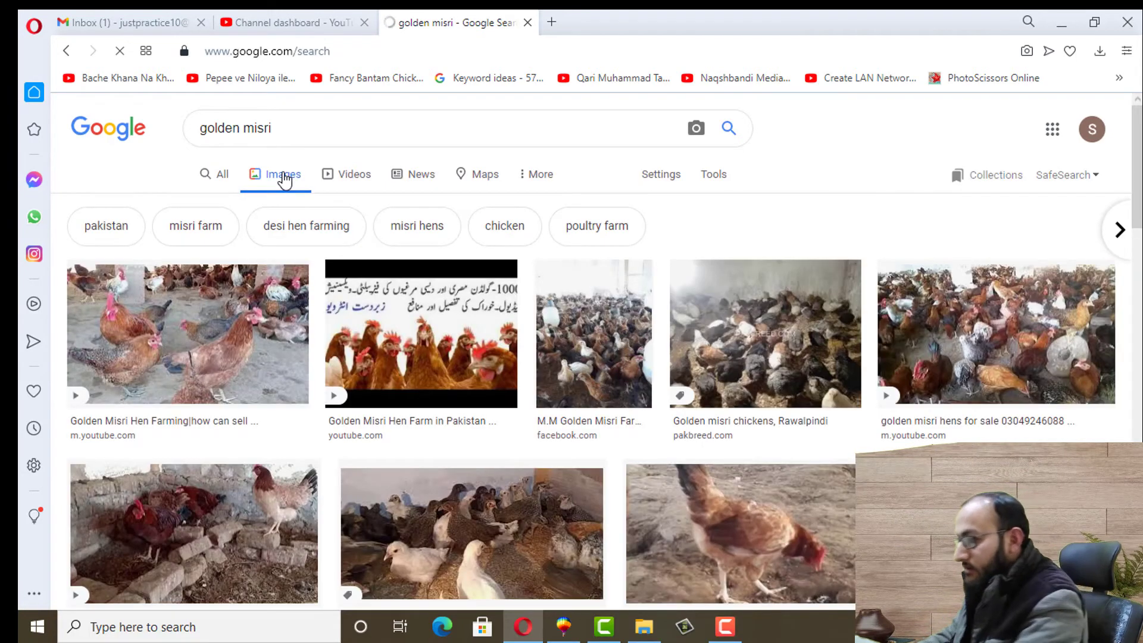
scroll(596, 357, down, 5)
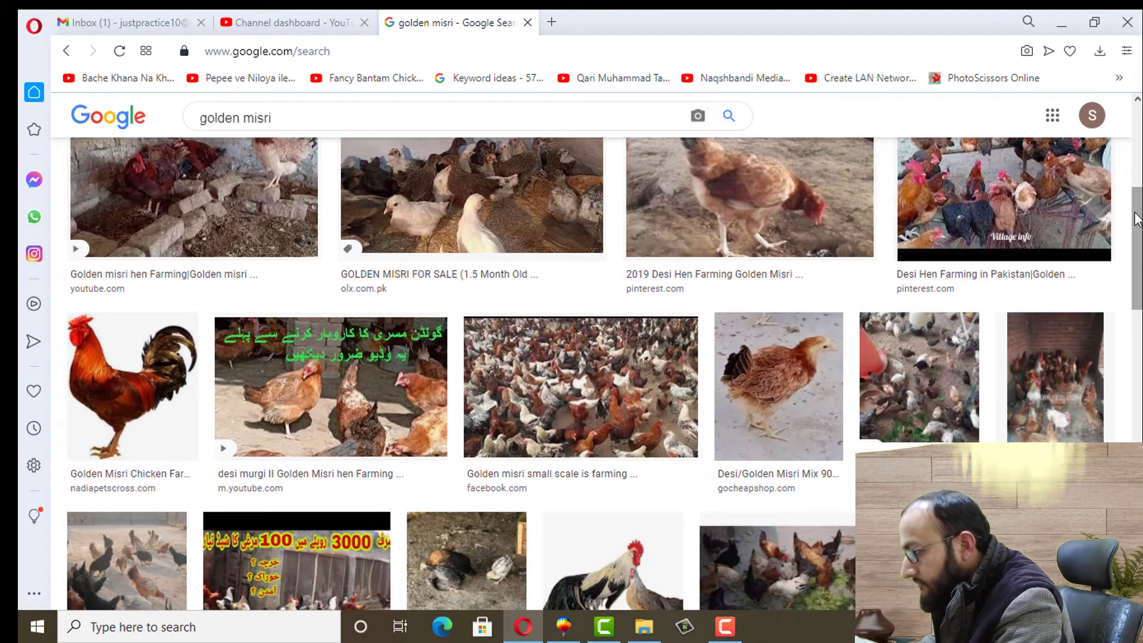
scroll(927, 370, down, 2)
scroll(927, 371, up, 7)
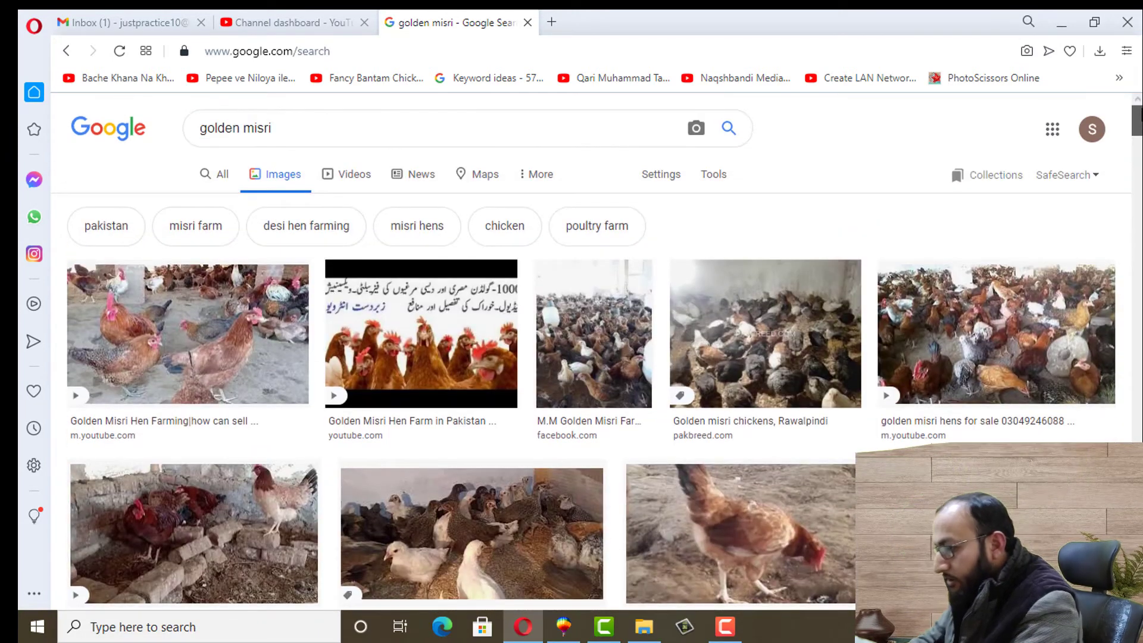
scroll(595, 357, down, 5)
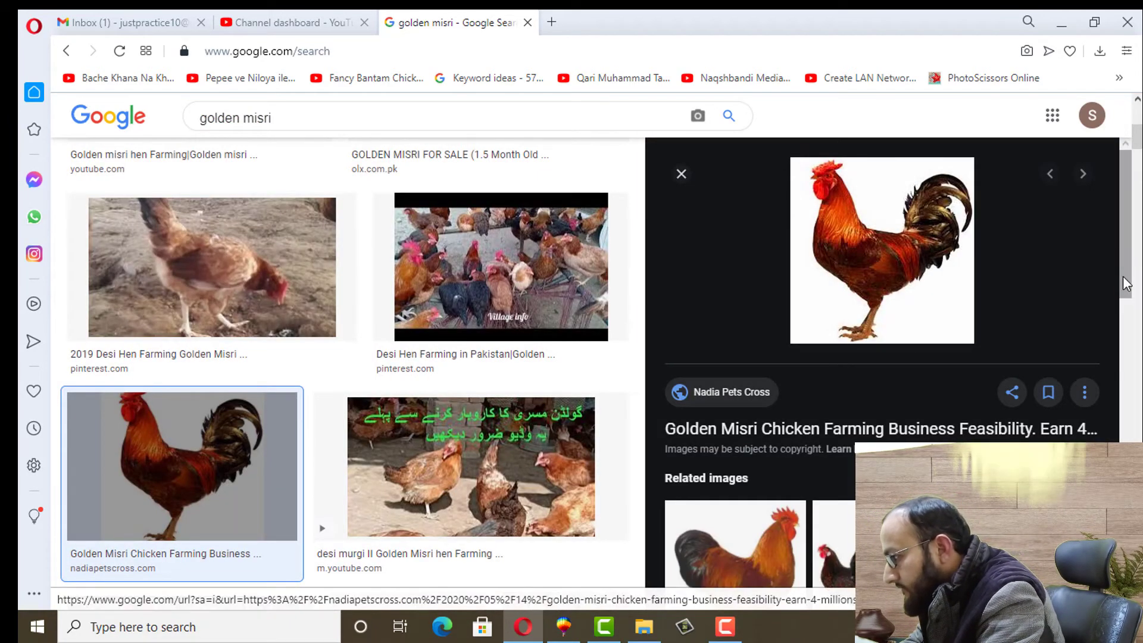
scroll(1130, 254, down, 2)
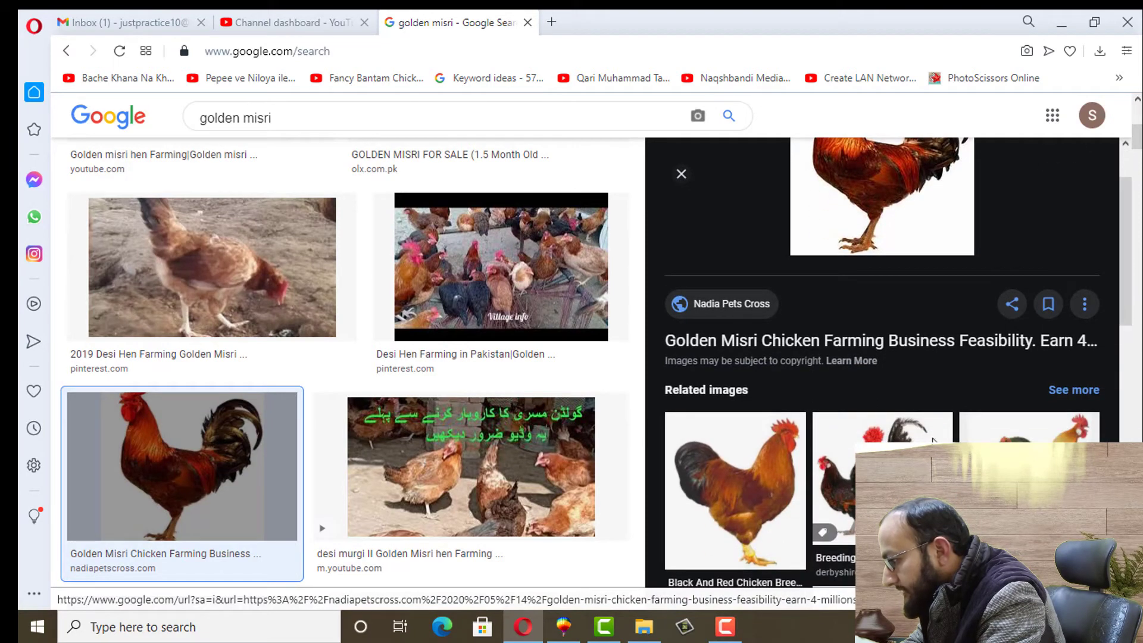
Save the Derbyshire Redcaps rooster-and-hens image to Downloads as unnamed (8).jpg
click(833, 483)
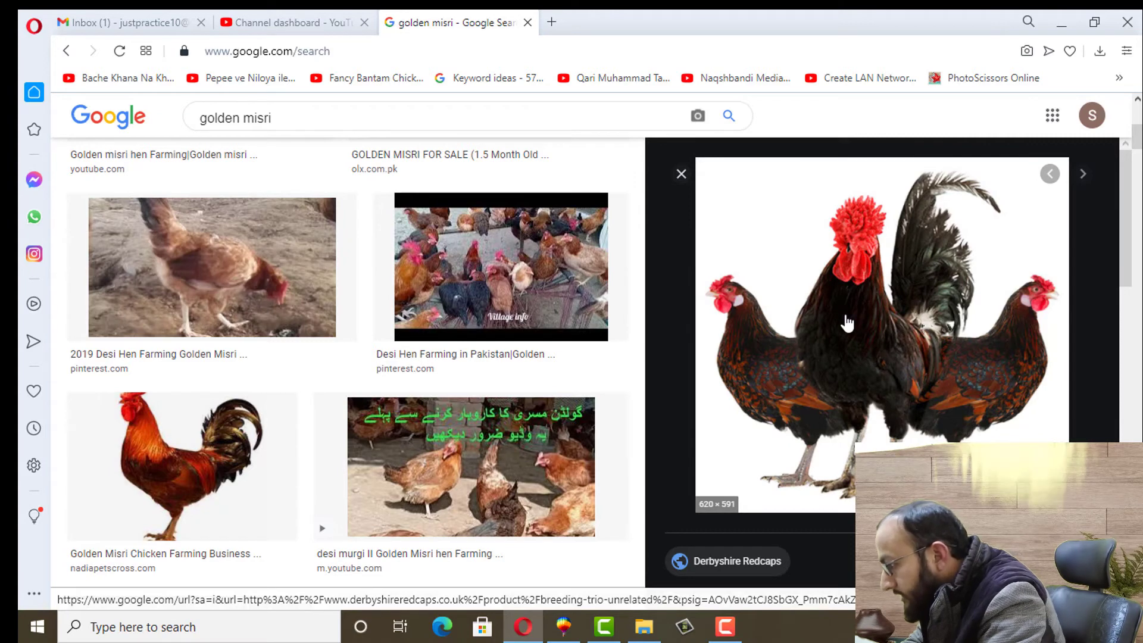
right_click(852, 277)
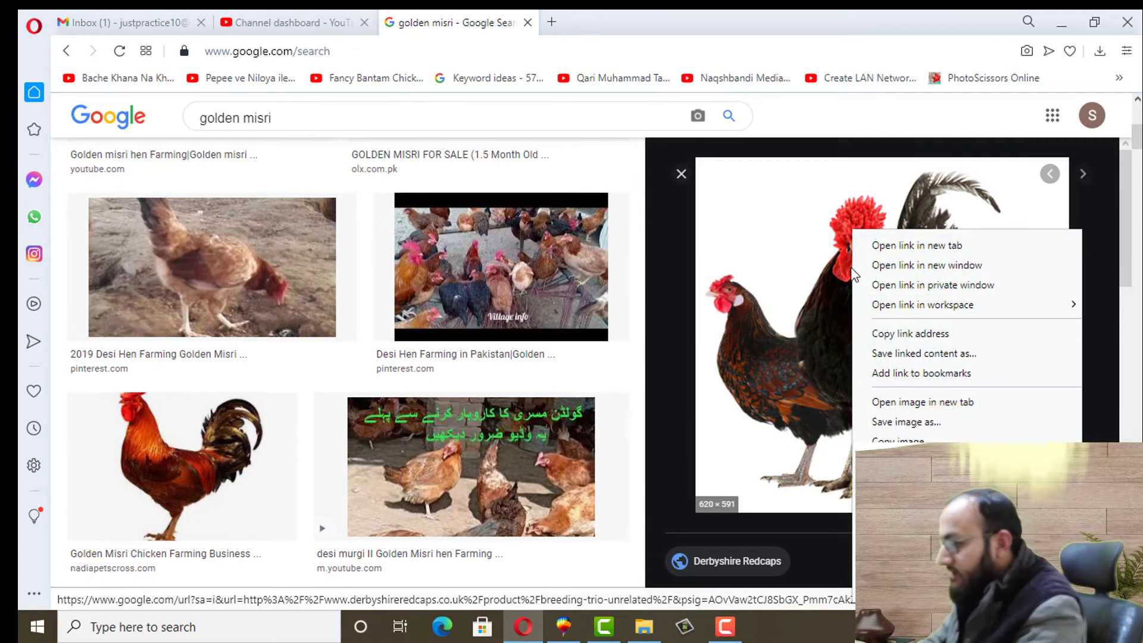
click(899, 422)
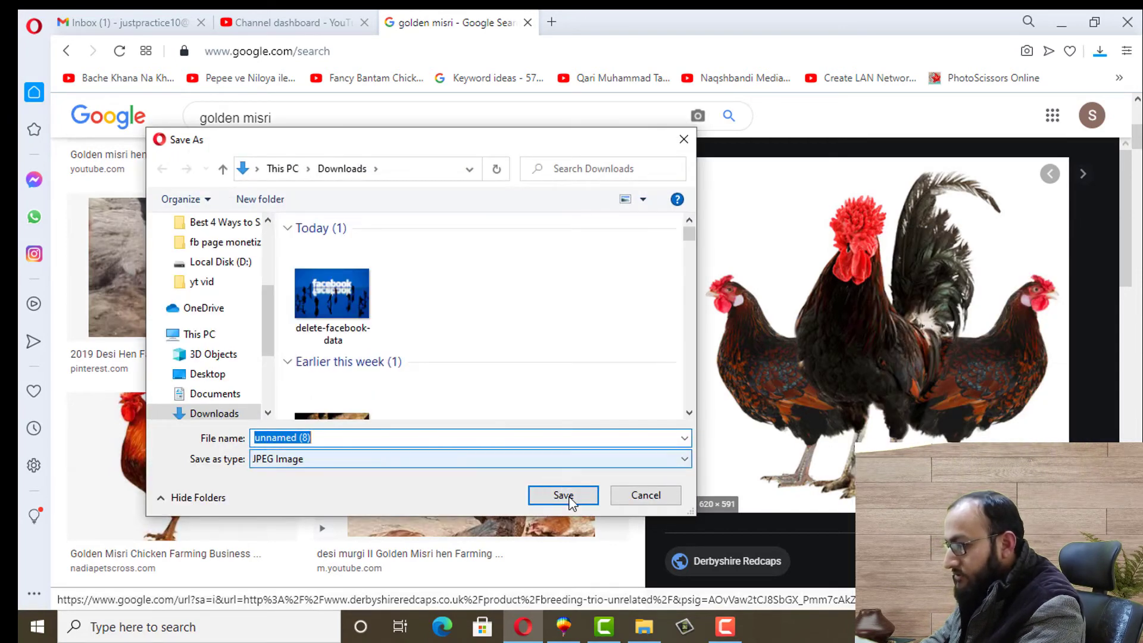
click(566, 497)
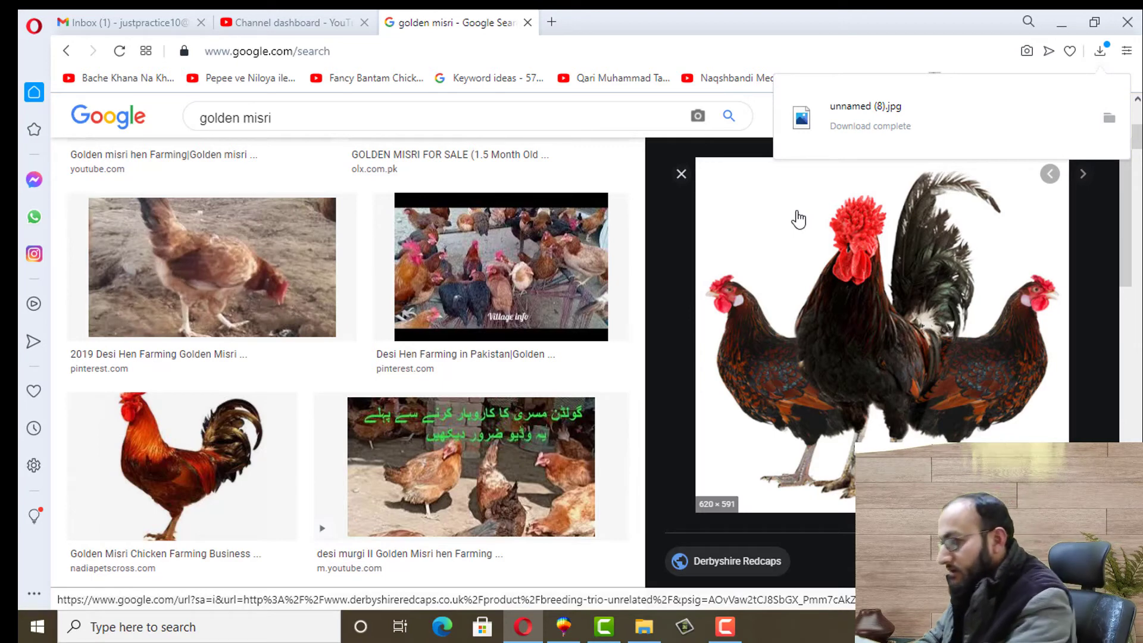
click(564, 634)
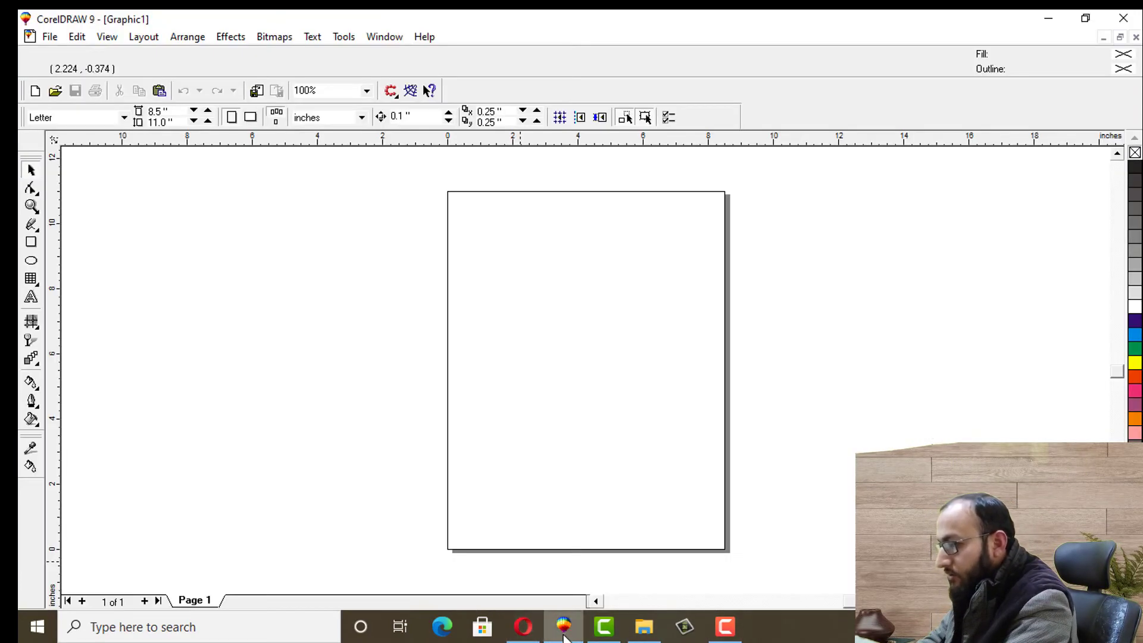
Import unnamed (8) from Downloads and place it to the left of the page
click(48, 37)
mouse_move(68, 218)
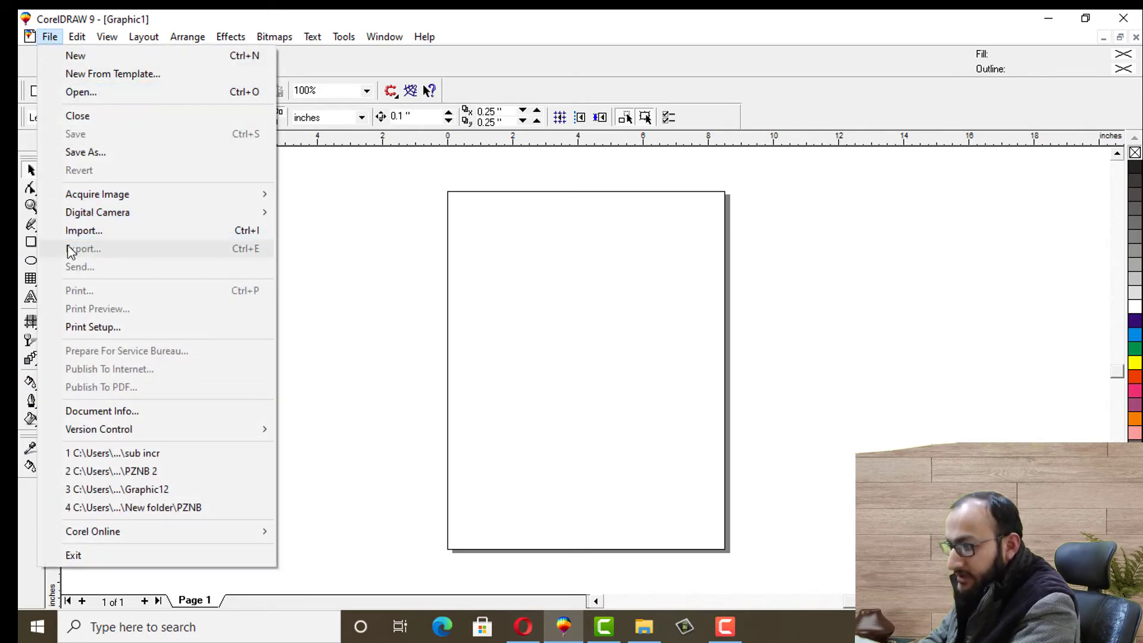
click(83, 232)
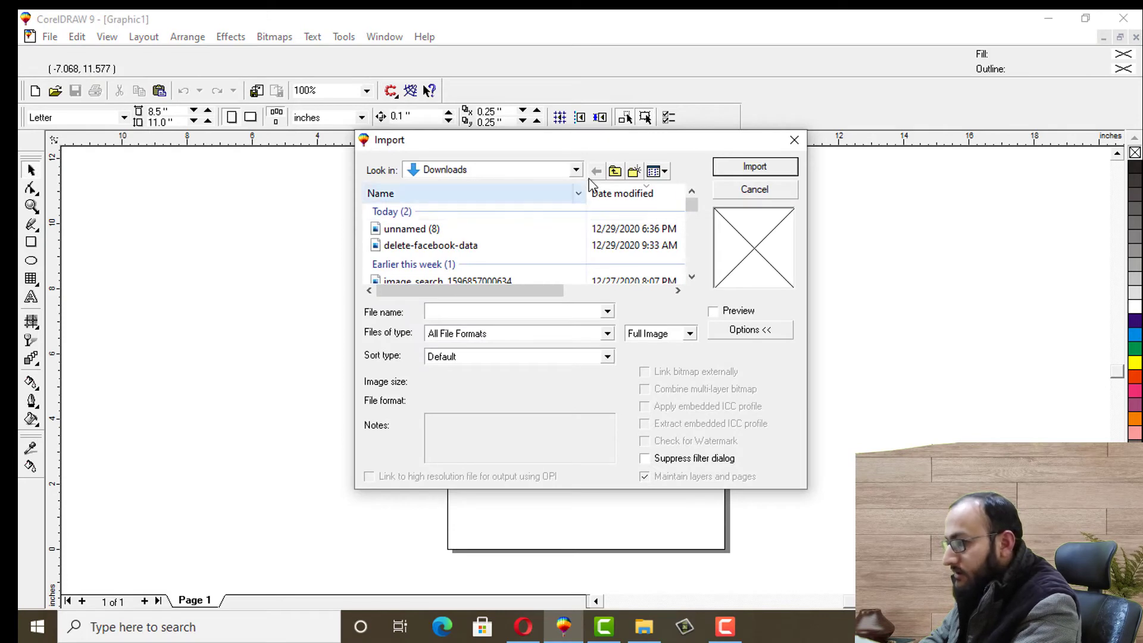
click(577, 170)
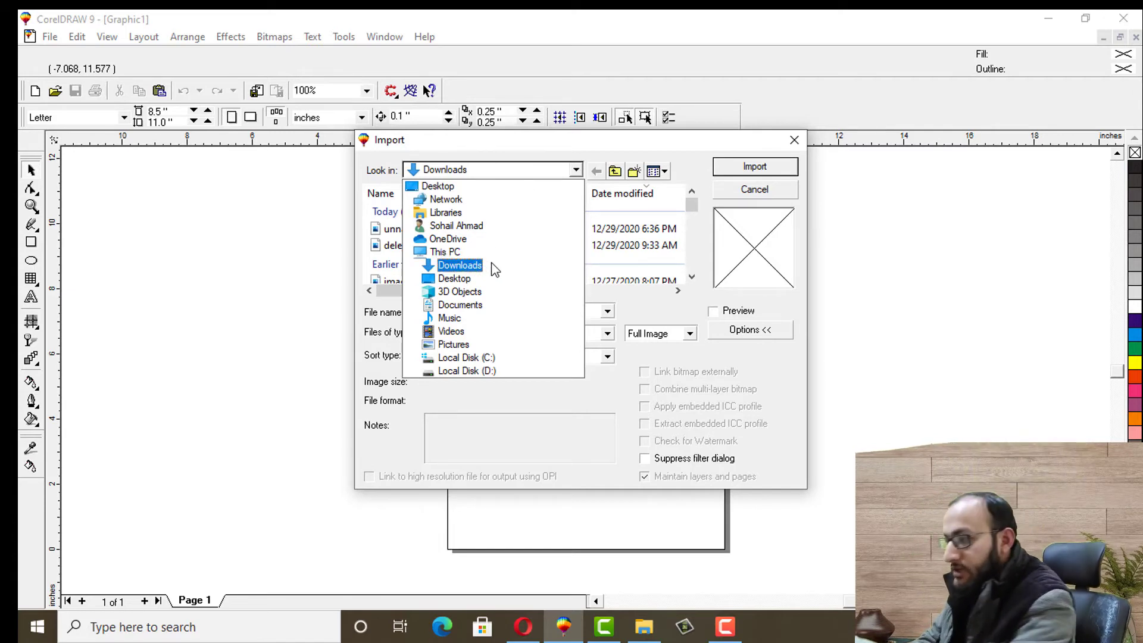
click(472, 266)
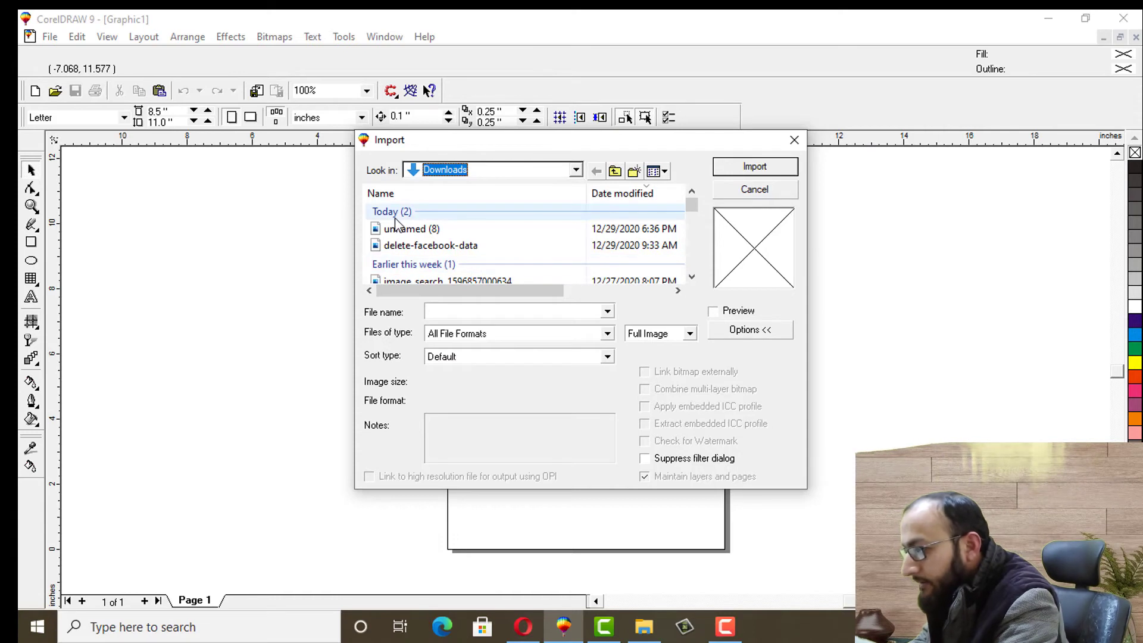
click(409, 232)
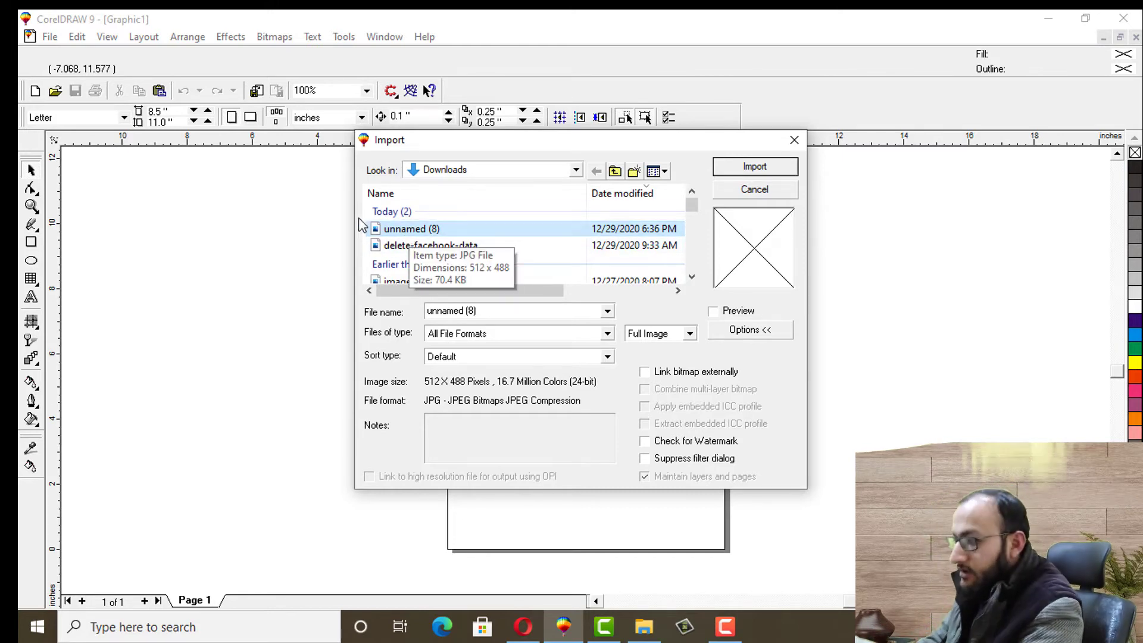
click(713, 311)
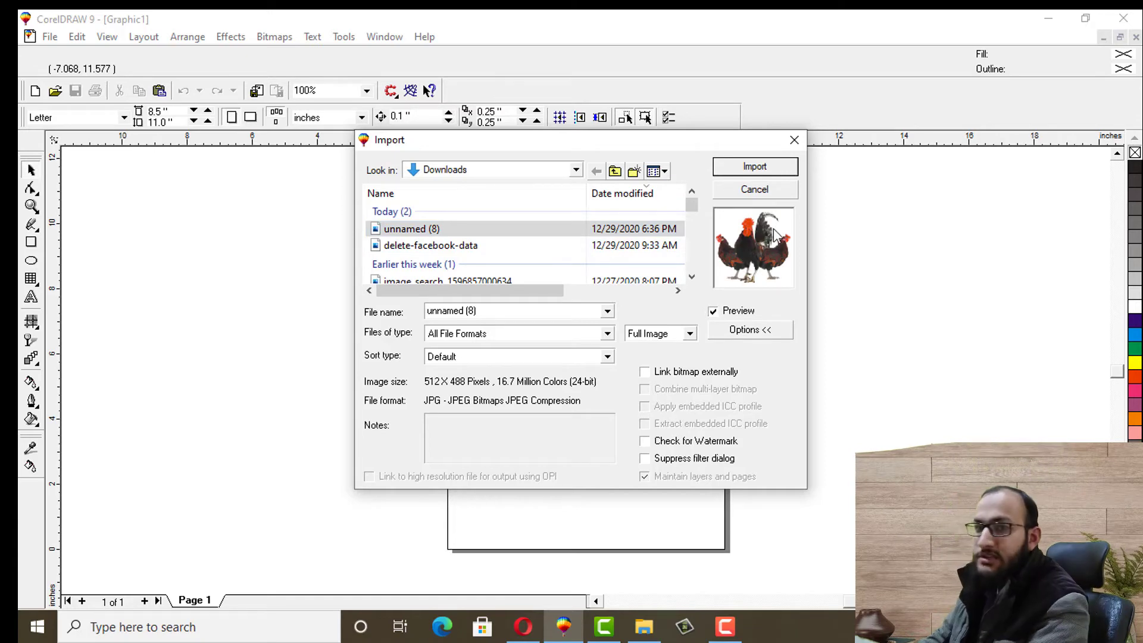
click(754, 167)
click(255, 226)
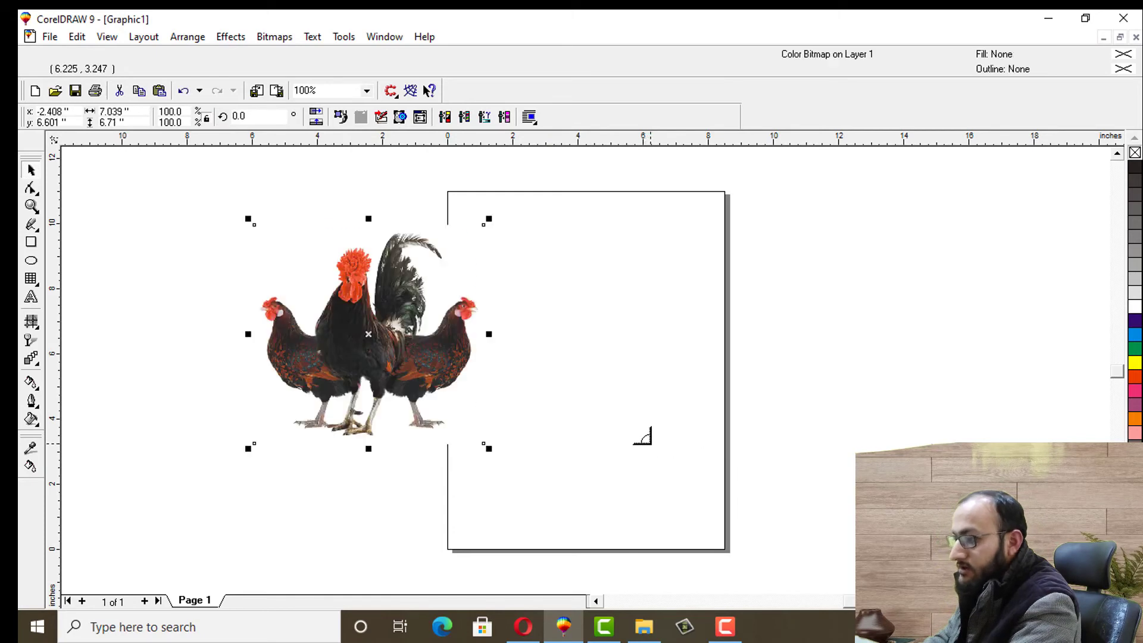
click(653, 358)
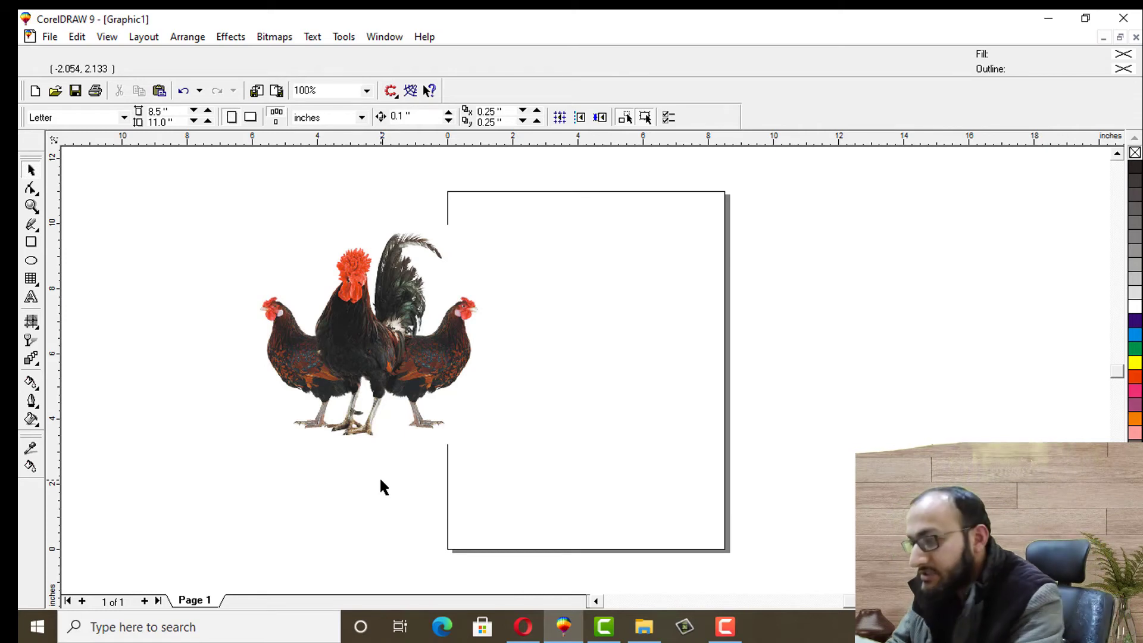
Type the artistic text lines '4 ways to Sell' and 'Golden Misri Hen' on the page
click(31, 297)
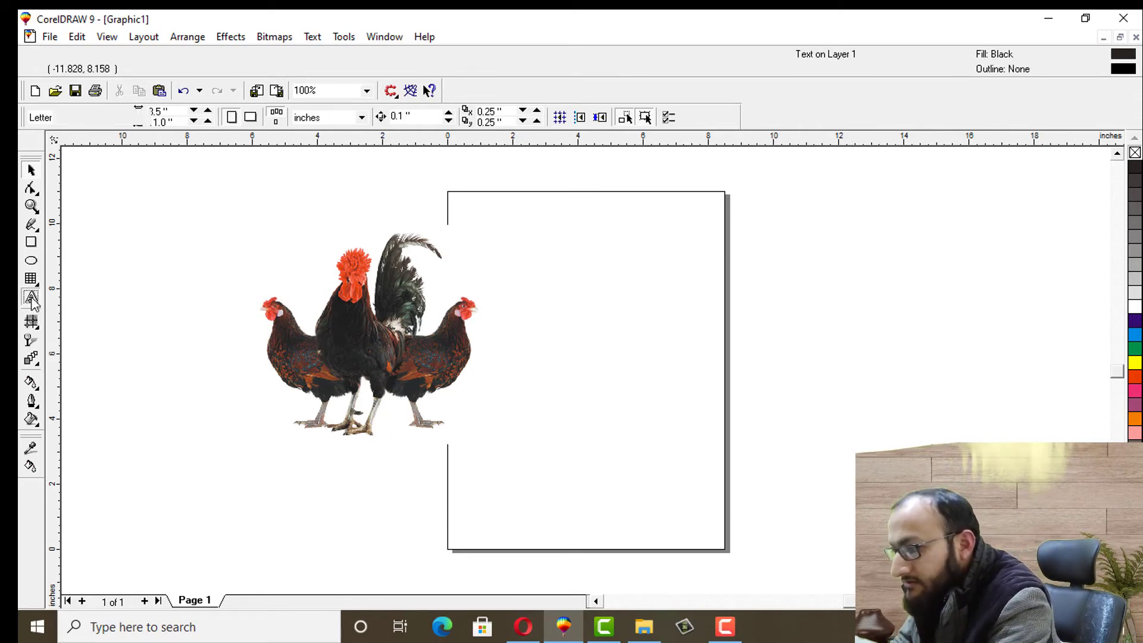
click(583, 351)
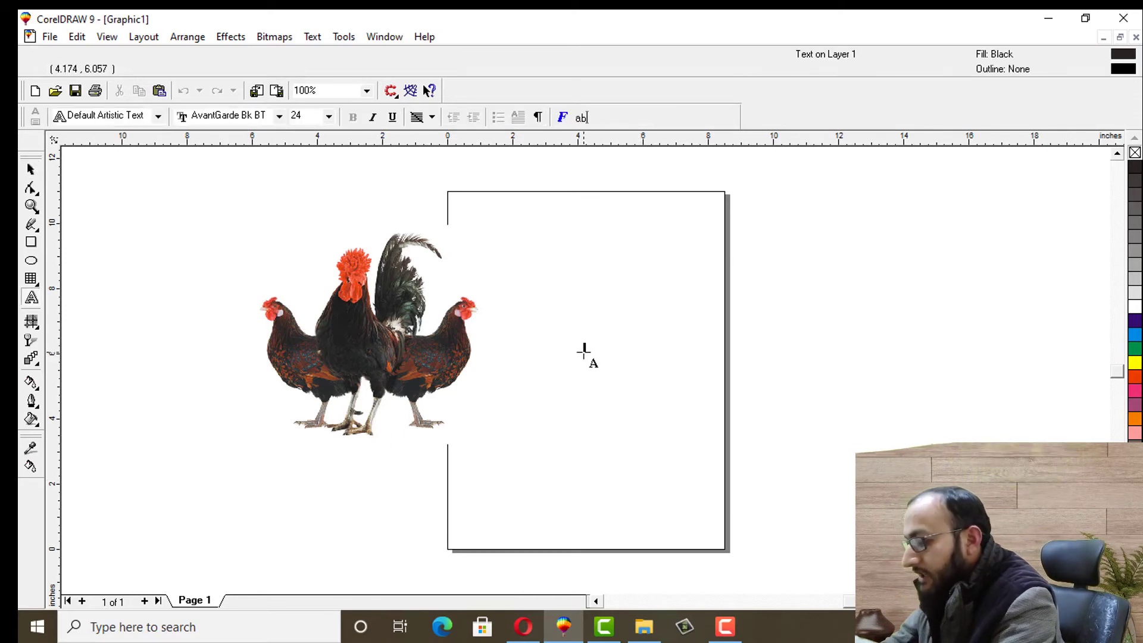
text(Se)
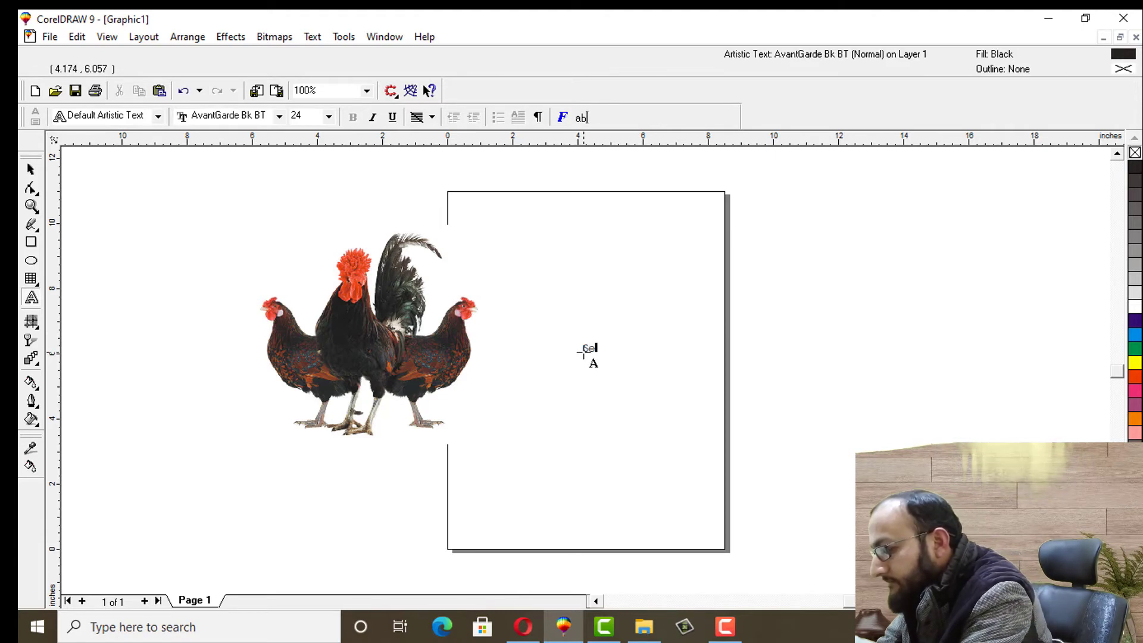
text(ll Golde)
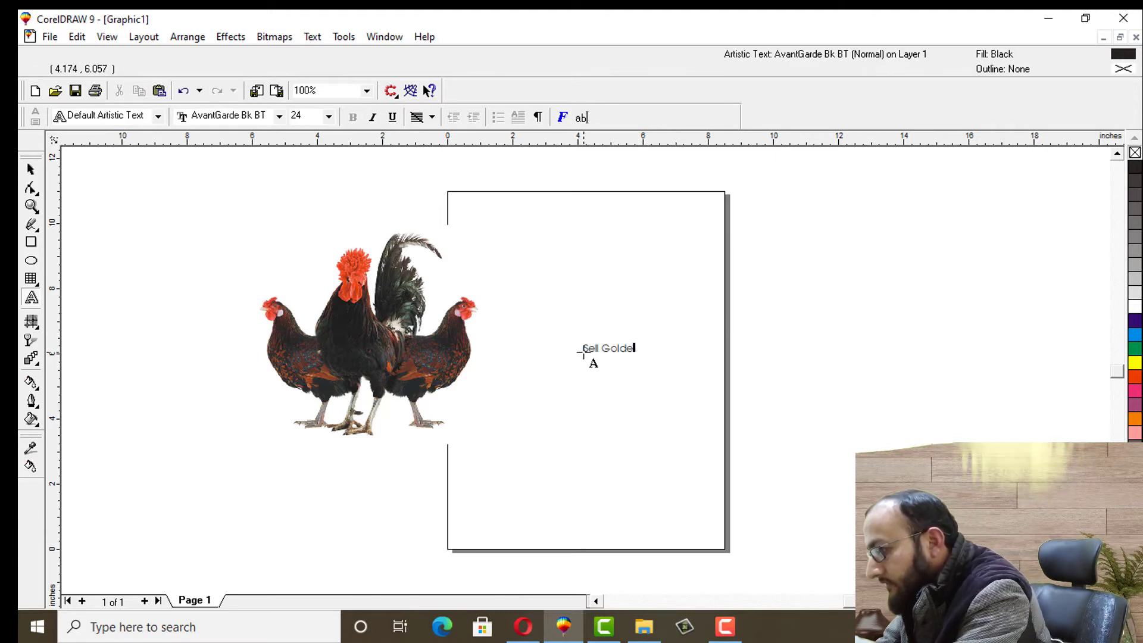
key(BackSpace)
key(BackSpace)
key(BackSpace)
key(BackSpace)
key(BackSpace)
key(BackSpace)
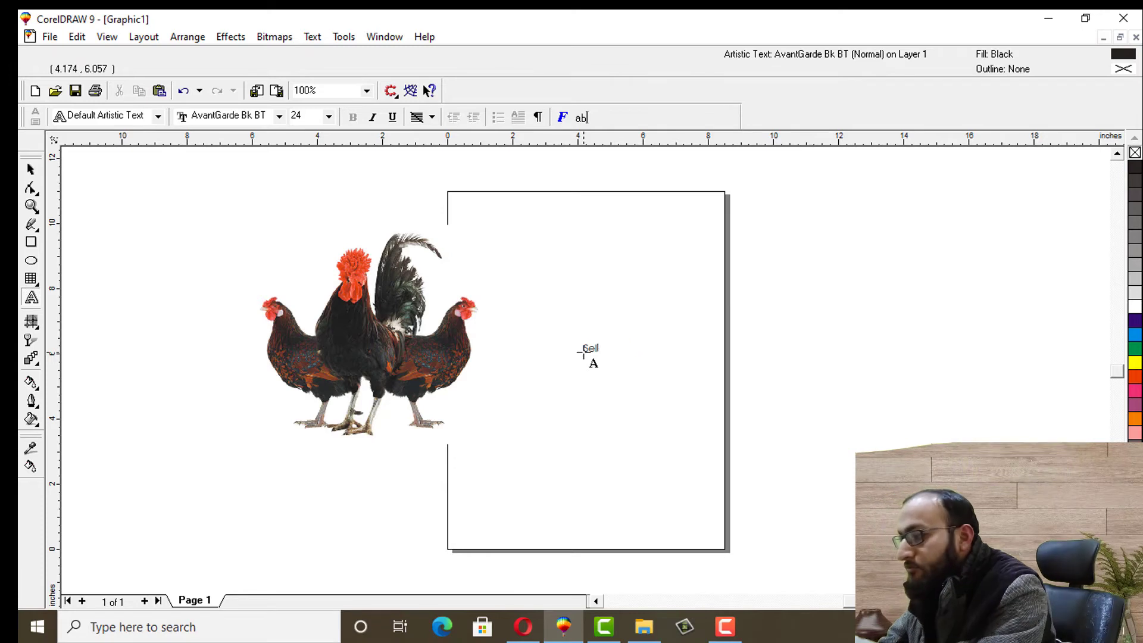
key(BackSpace)
key(BackSpace)
key(BackSpace)
key(BackSpace)
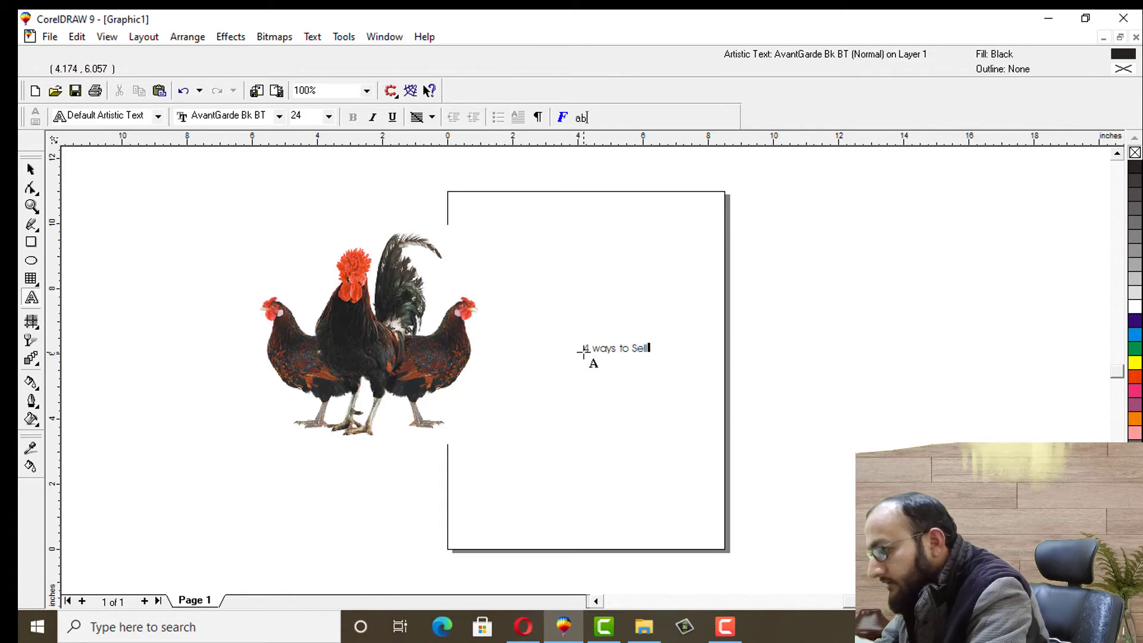
click(599, 398)
text(Golden Misri Hen)
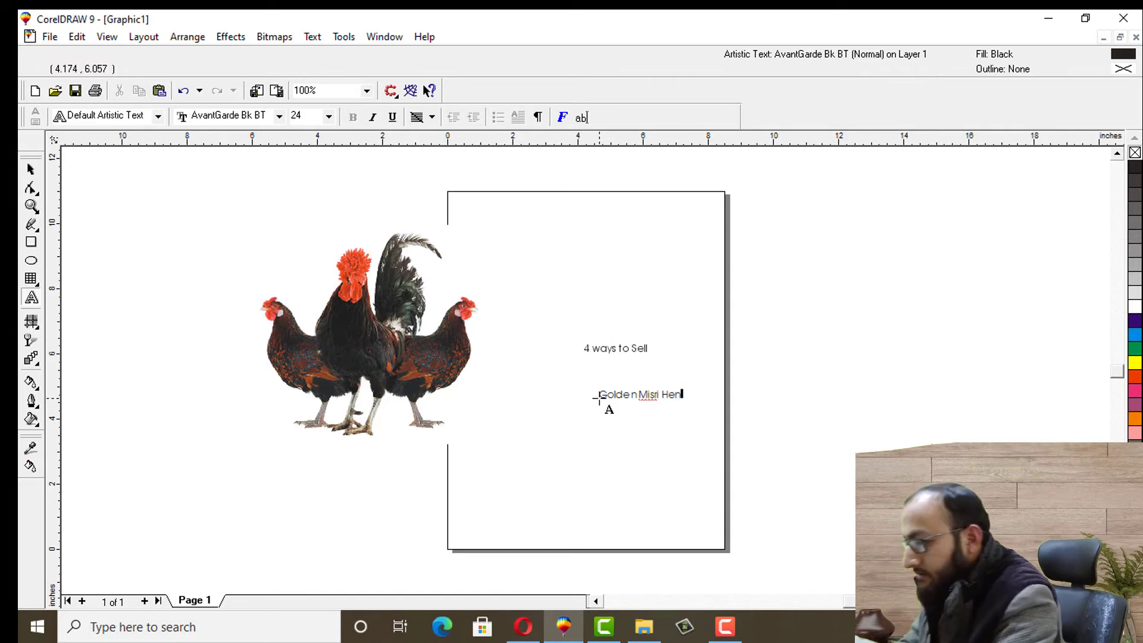
click(31, 169)
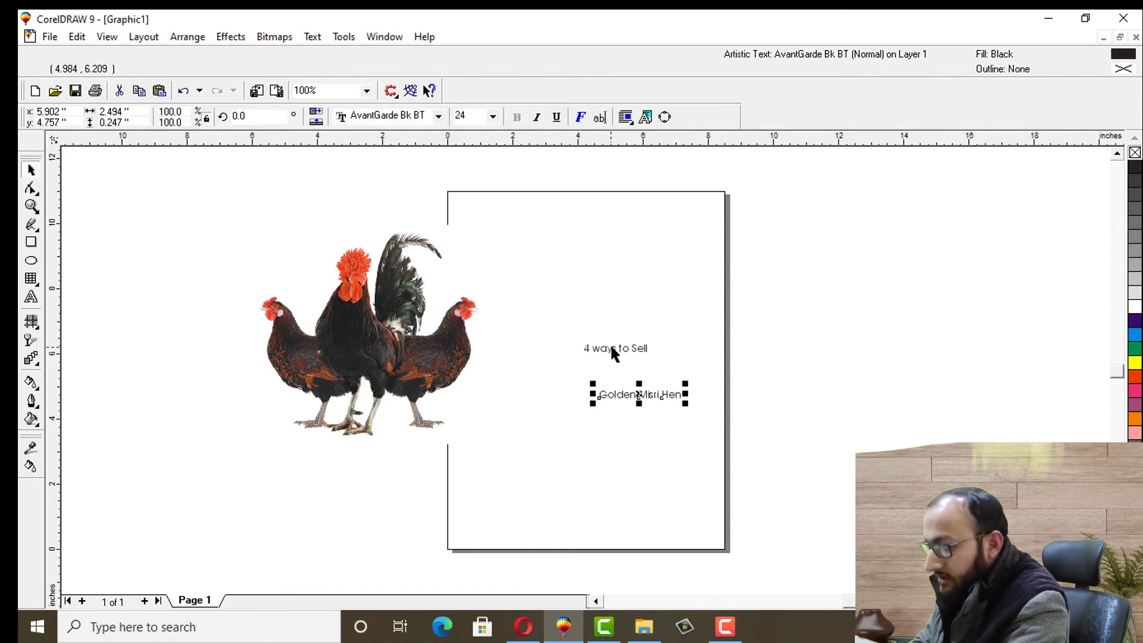
Move '4 ways to Sell' above 'Golden Misri Hen' and enlarge both lines
drag(612, 347, 638, 327)
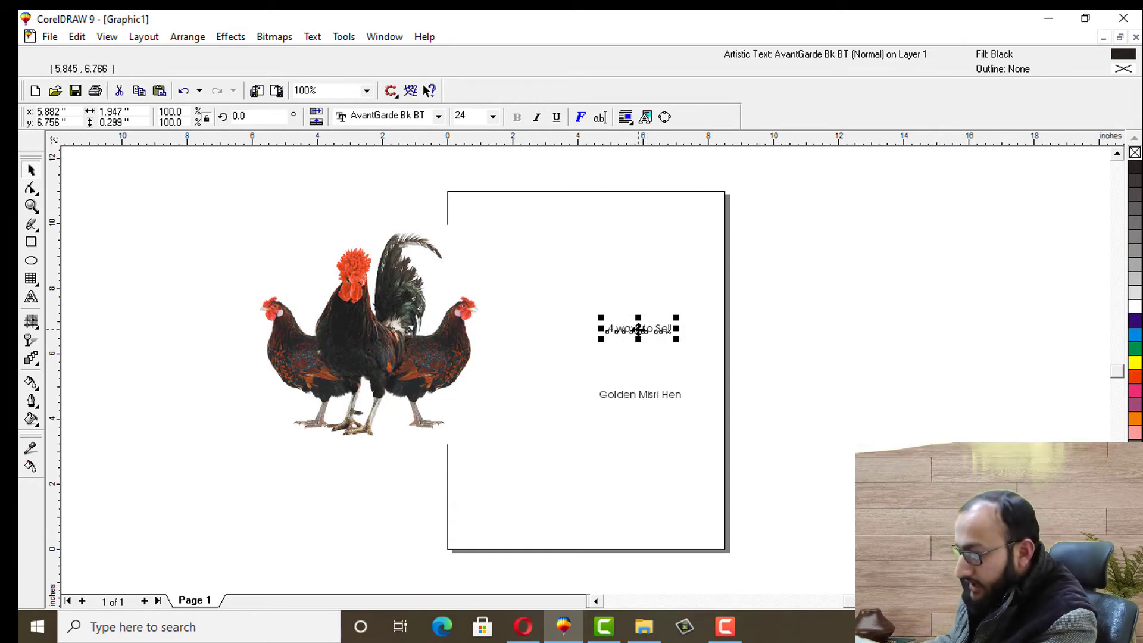
drag(638, 329, 630, 290)
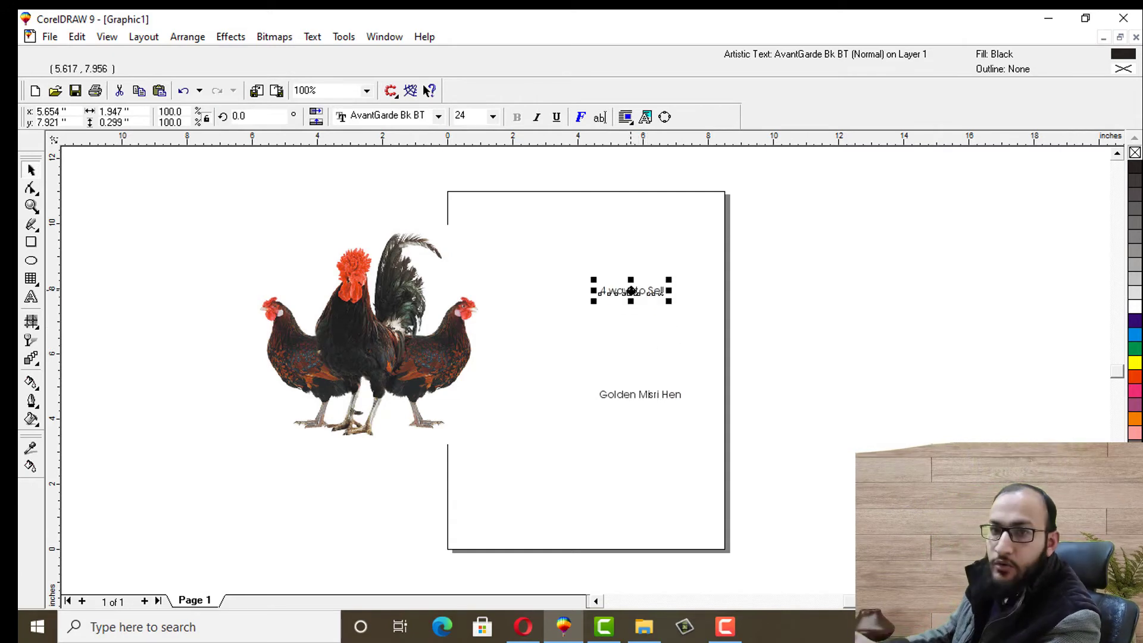
click(573, 253)
drag(610, 305, 745, 467)
click(780, 334)
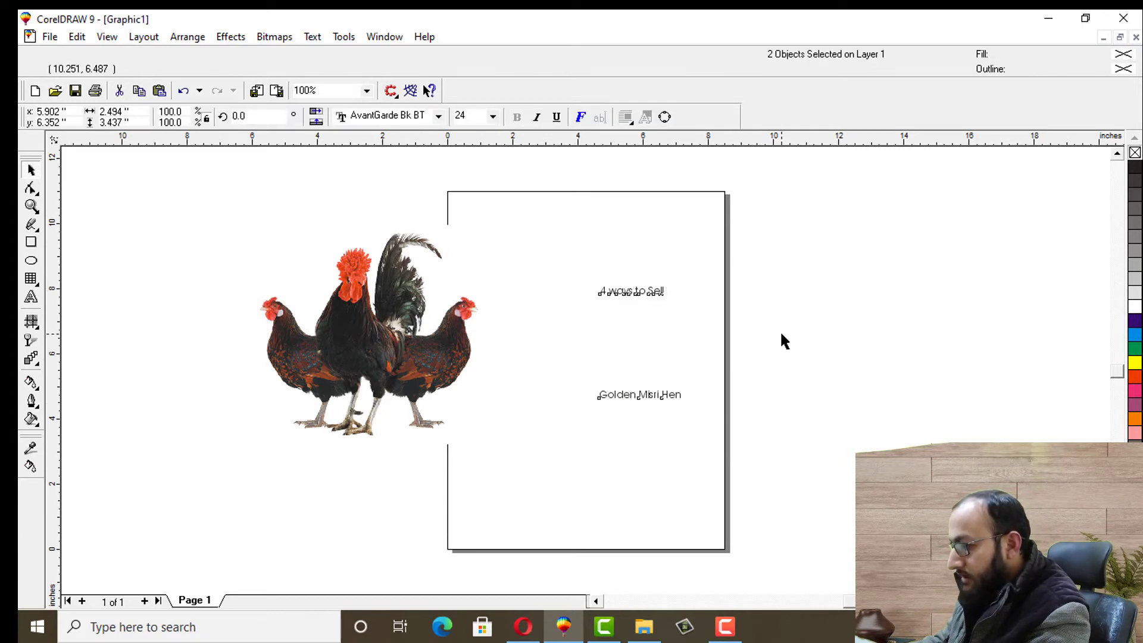
click(640, 290)
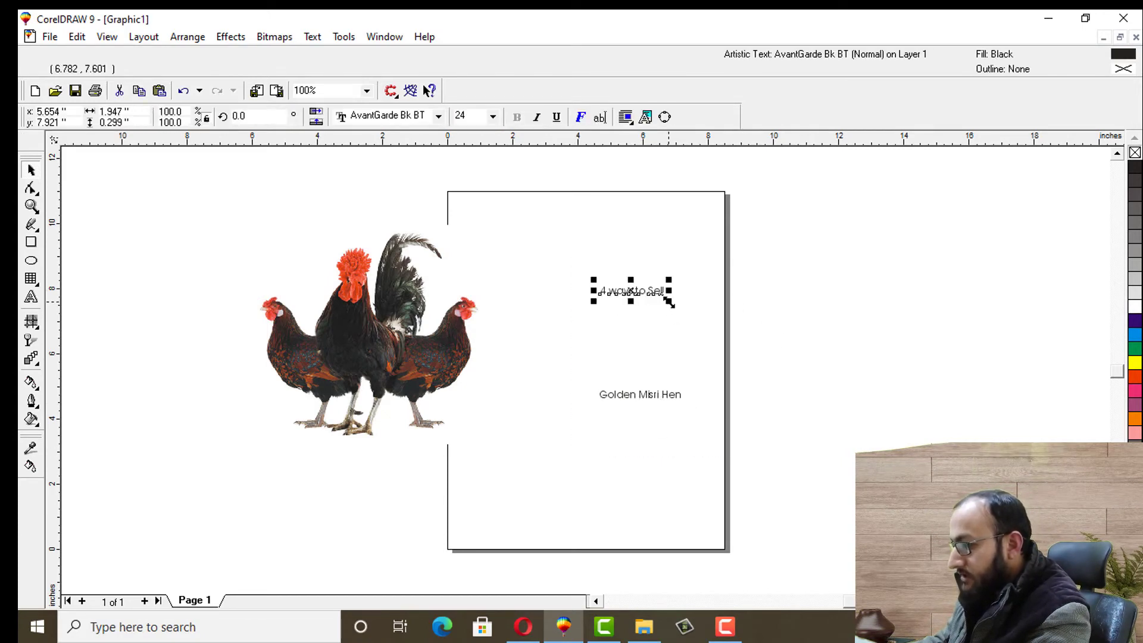
drag(670, 302, 740, 355)
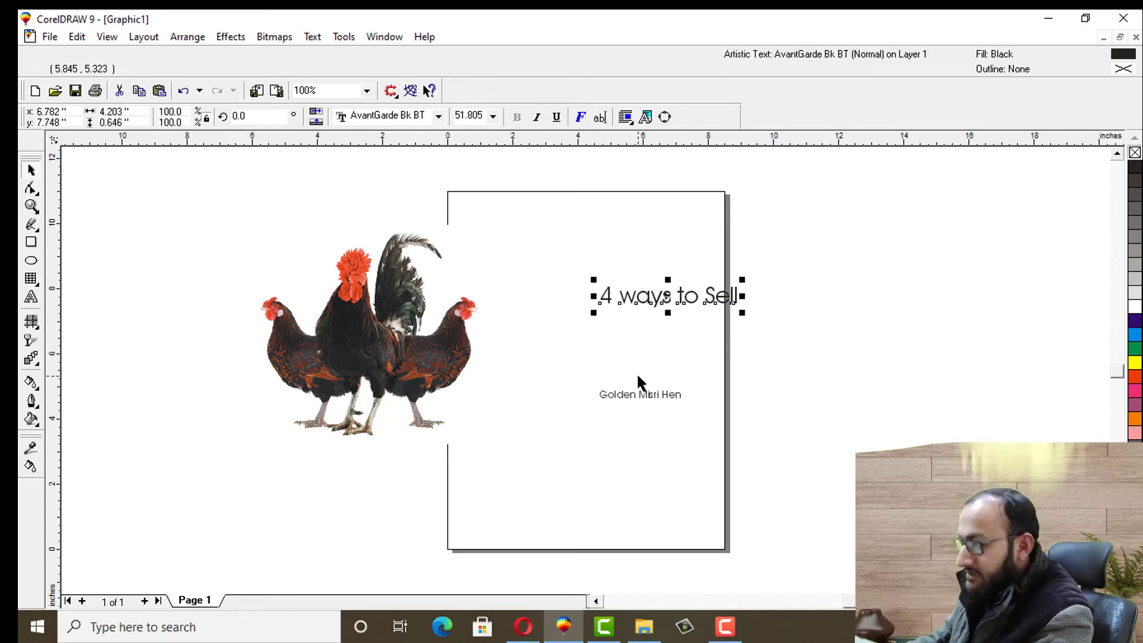
click(638, 395)
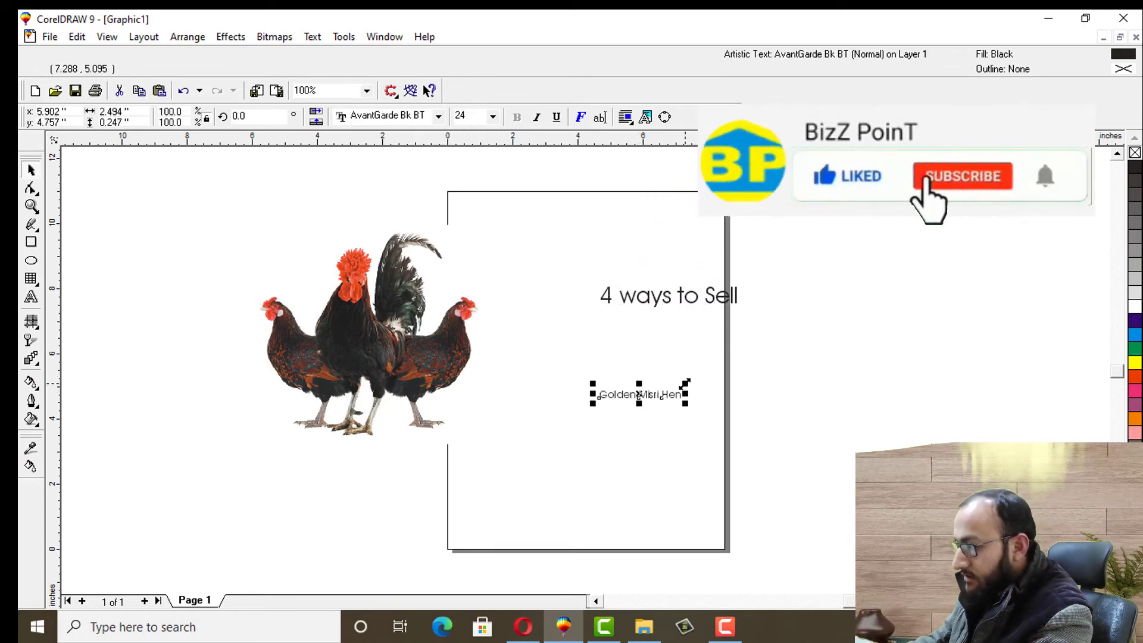
drag(685, 384, 747, 364)
click(763, 344)
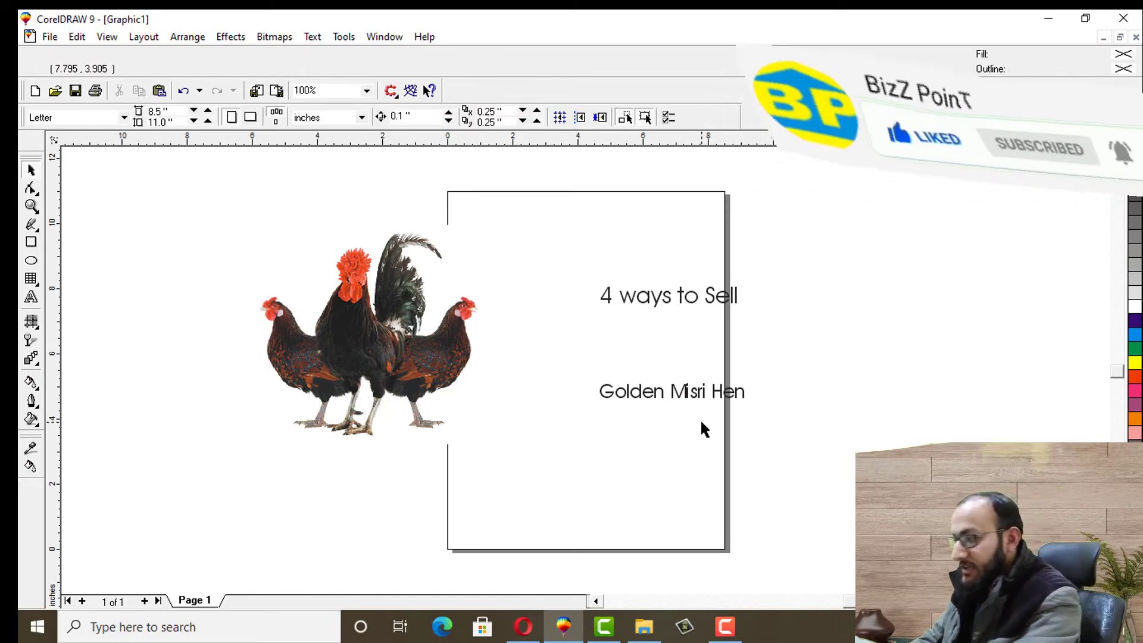
Set '4 ways to Sell' in Arial Black and enlarge it further
click(652, 295)
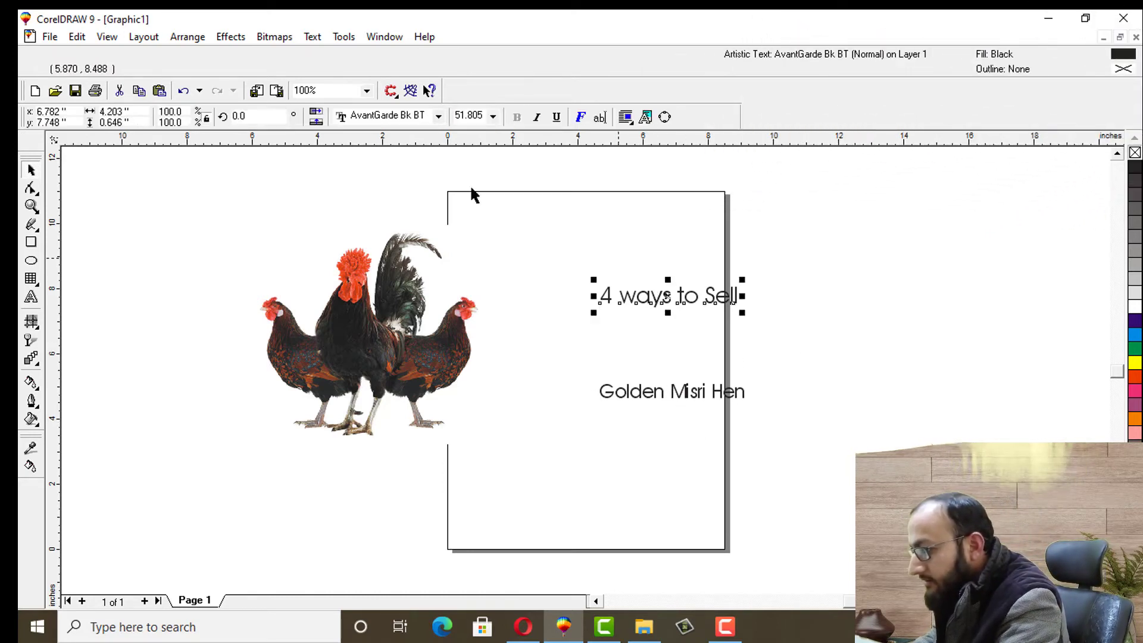
click(440, 118)
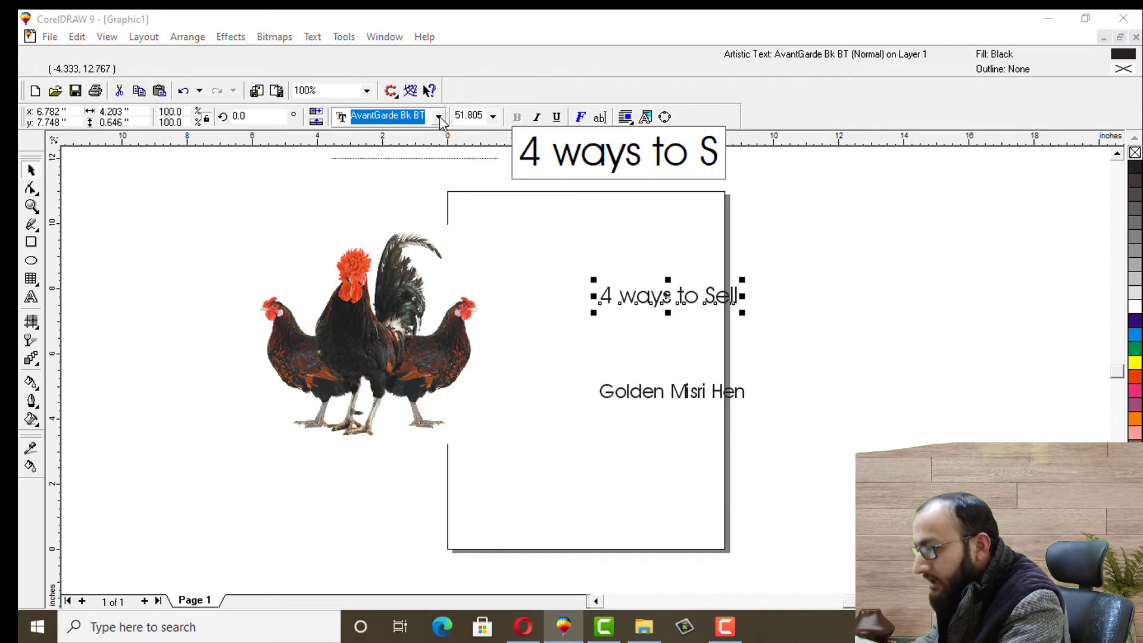
drag(510, 229, 510, 206)
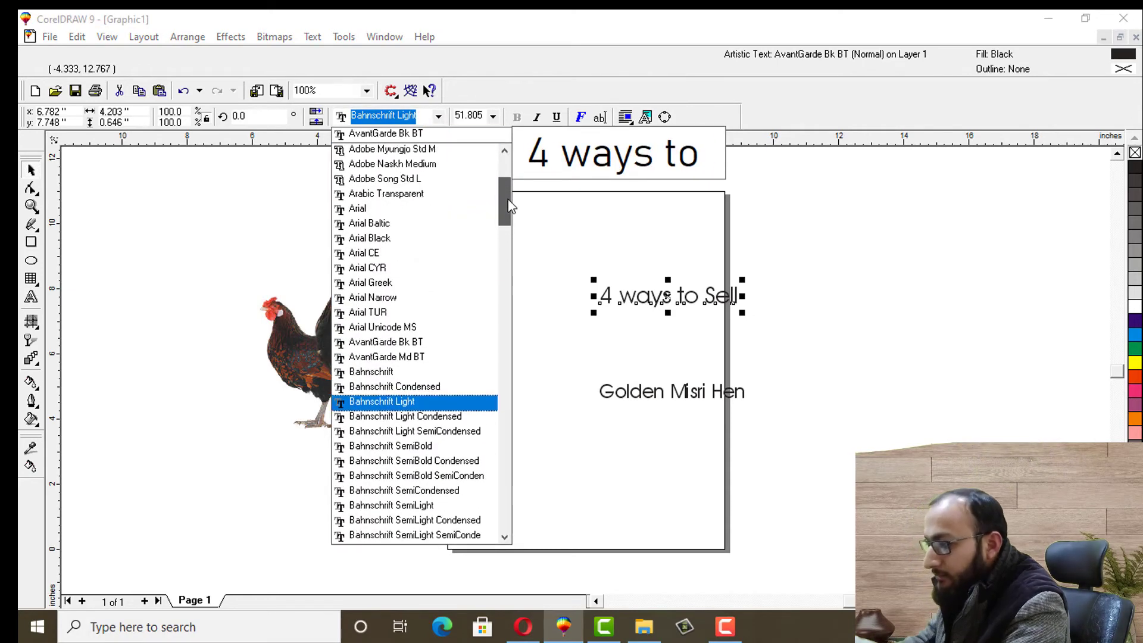
click(398, 238)
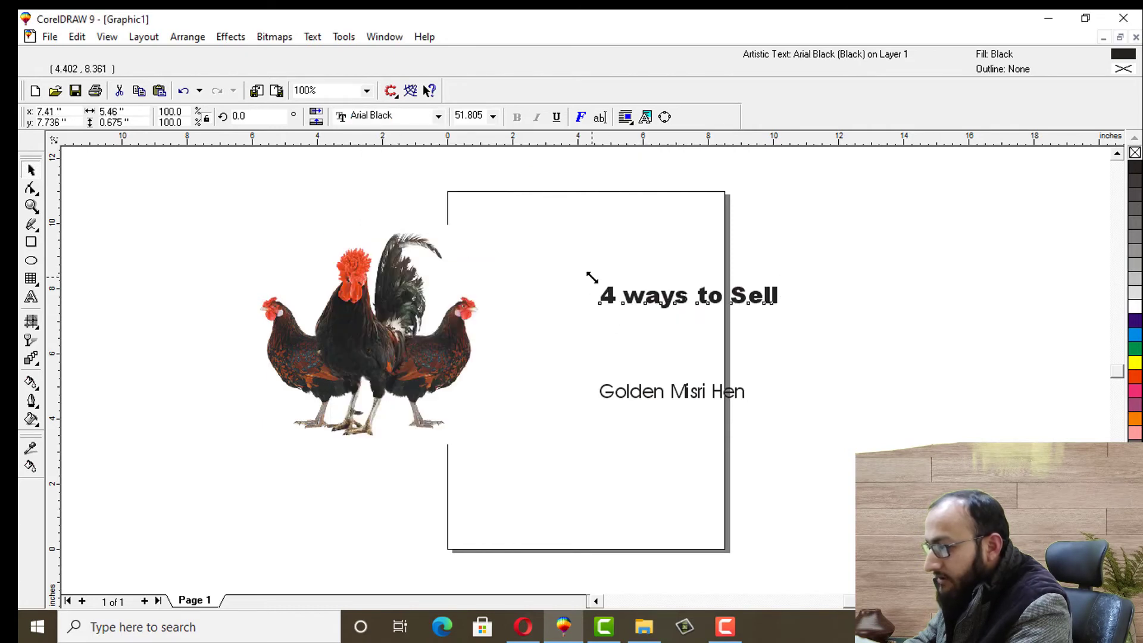
drag(590, 276, 553, 226)
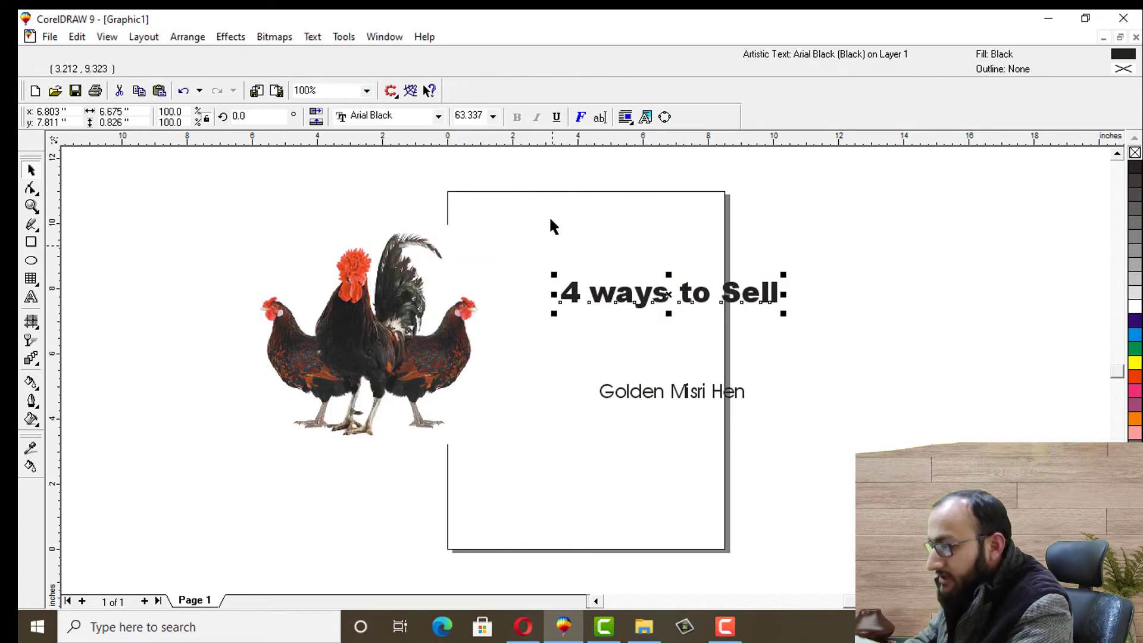
click(657, 391)
Set 'Golden Misri Hen' in Arial Black and enlarge it further
click(649, 391)
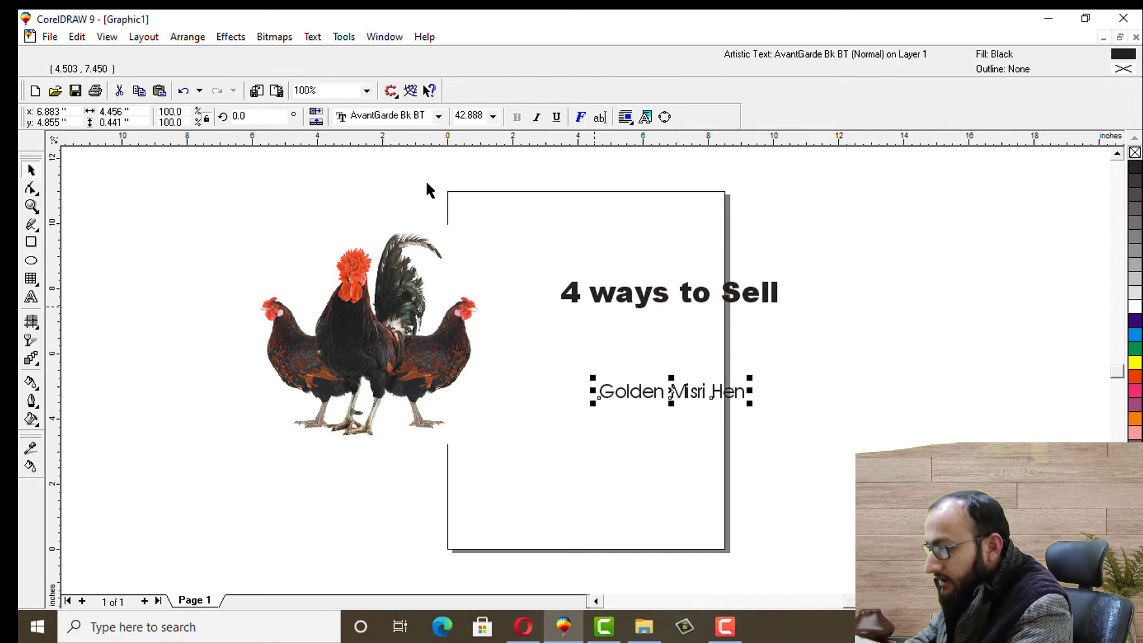
click(440, 117)
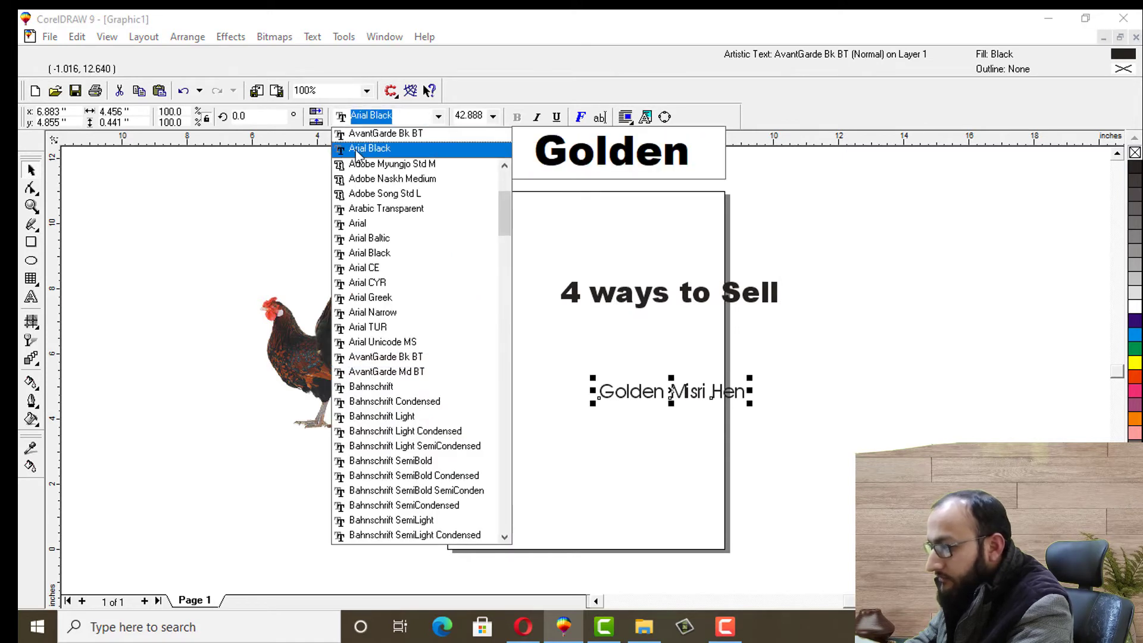
click(356, 150)
drag(593, 378, 534, 336)
click(838, 323)
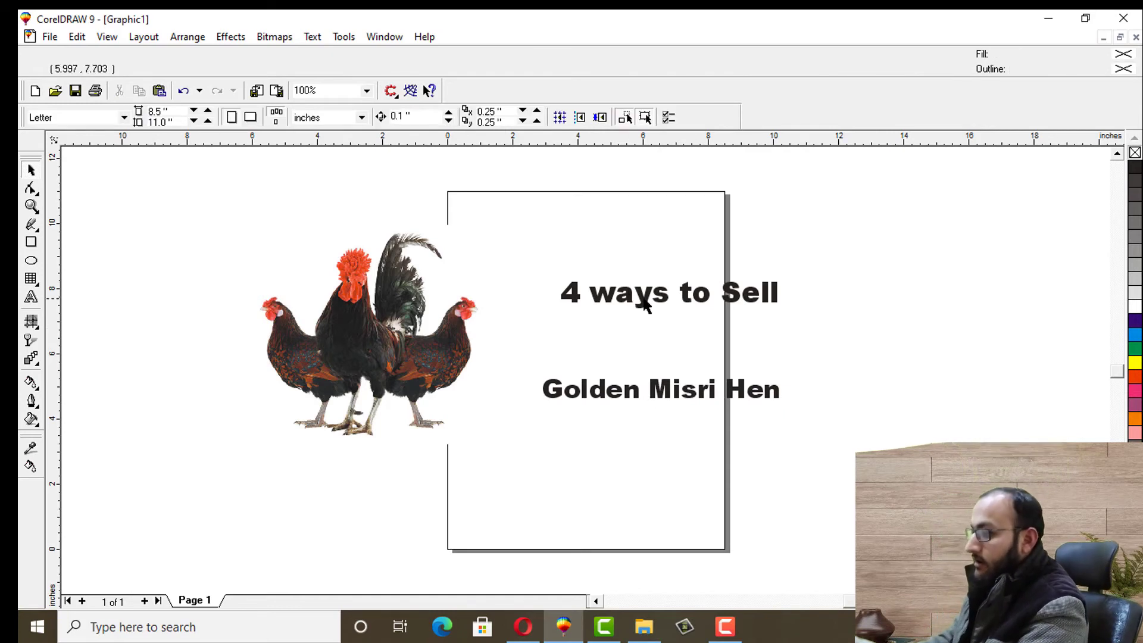
click(645, 301)
Move '4 ways to Sell' and 'Golden Misri Hen' beneath the hen picture, one above the other
drag(644, 301, 366, 448)
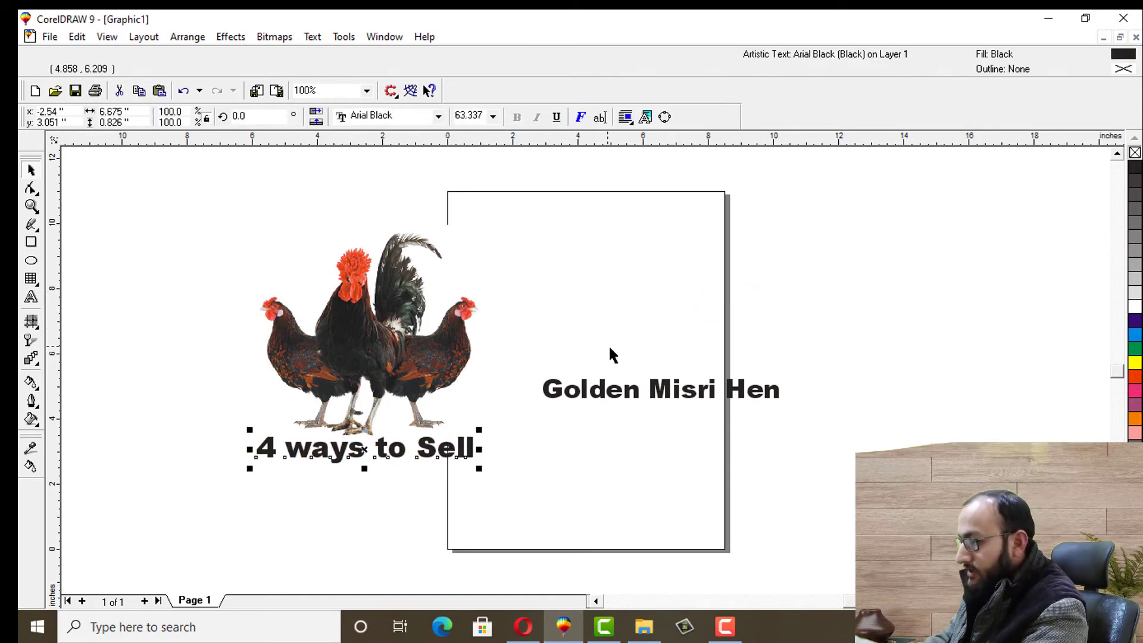
drag(633, 388, 336, 474)
click(218, 407)
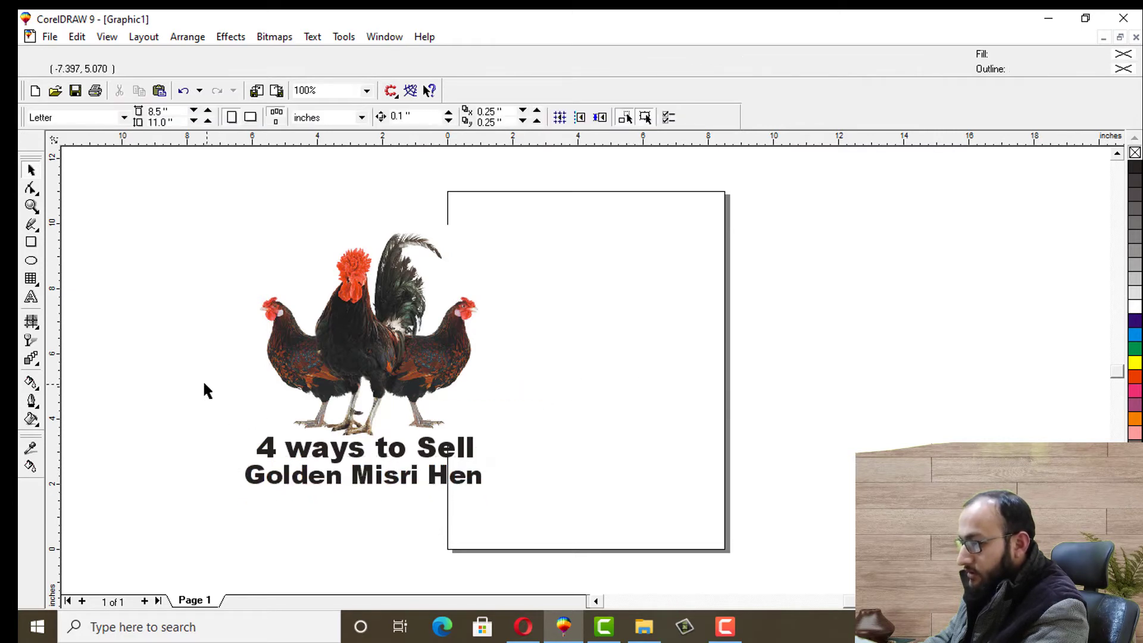
Colour the '4 ways to Sell' heading blue and 'Golden Misri Hen' red
click(290, 457)
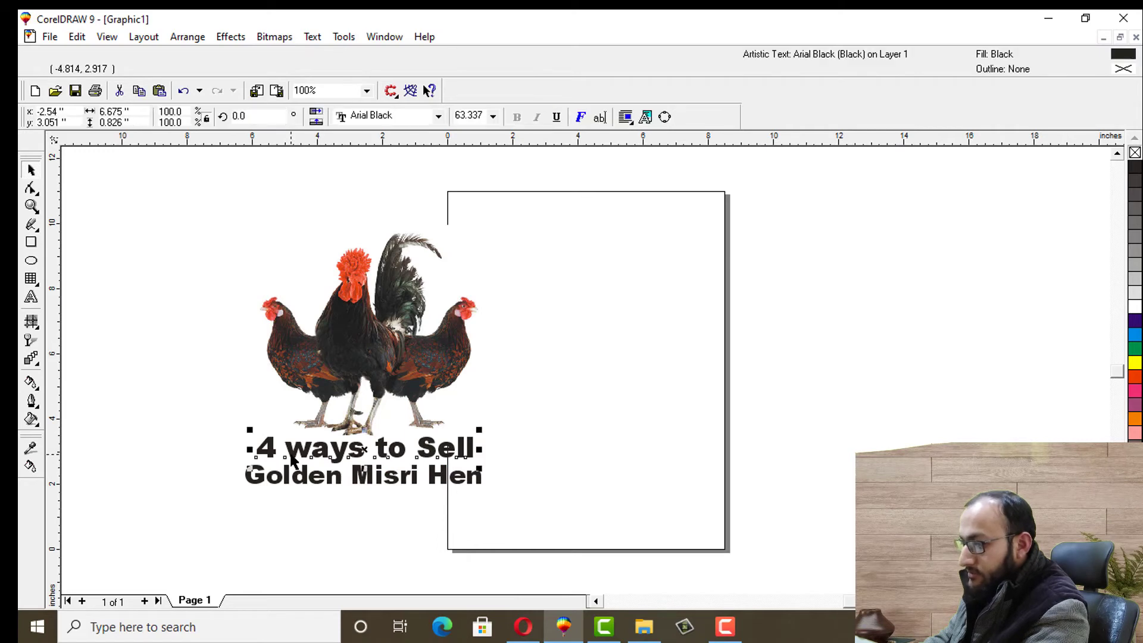
click(1135, 321)
click(224, 493)
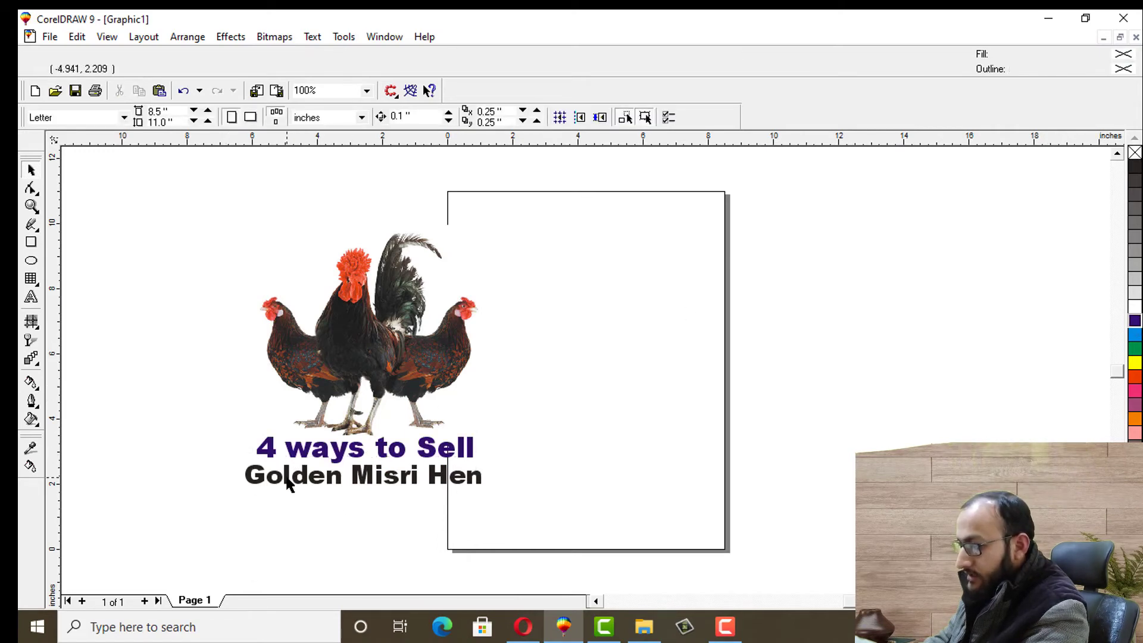
click(288, 482)
click(1136, 381)
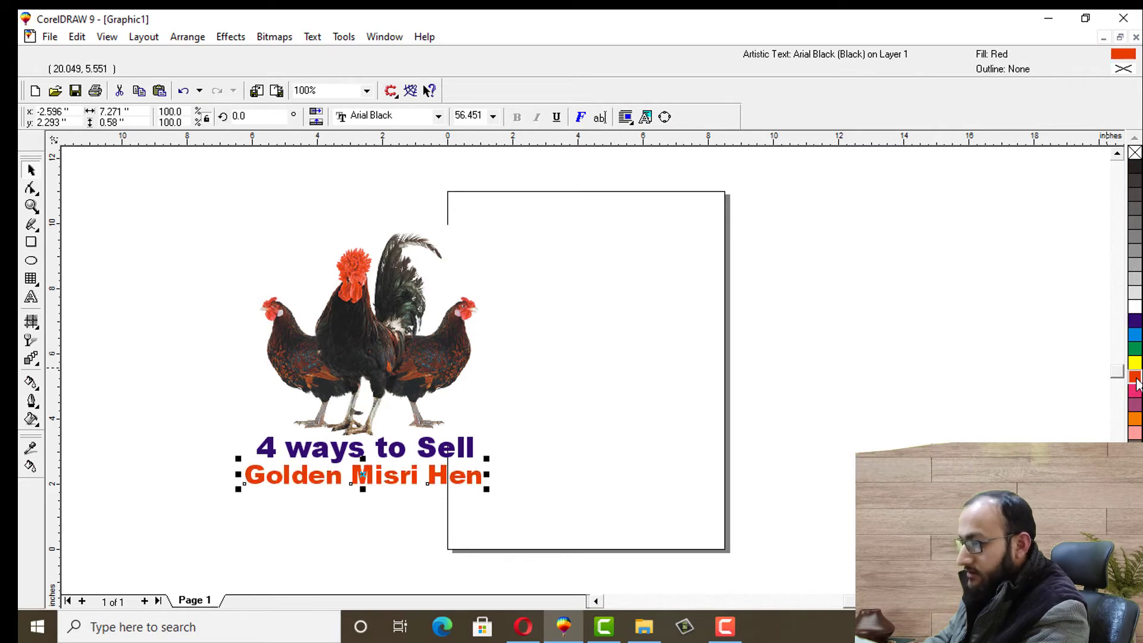
click(195, 365)
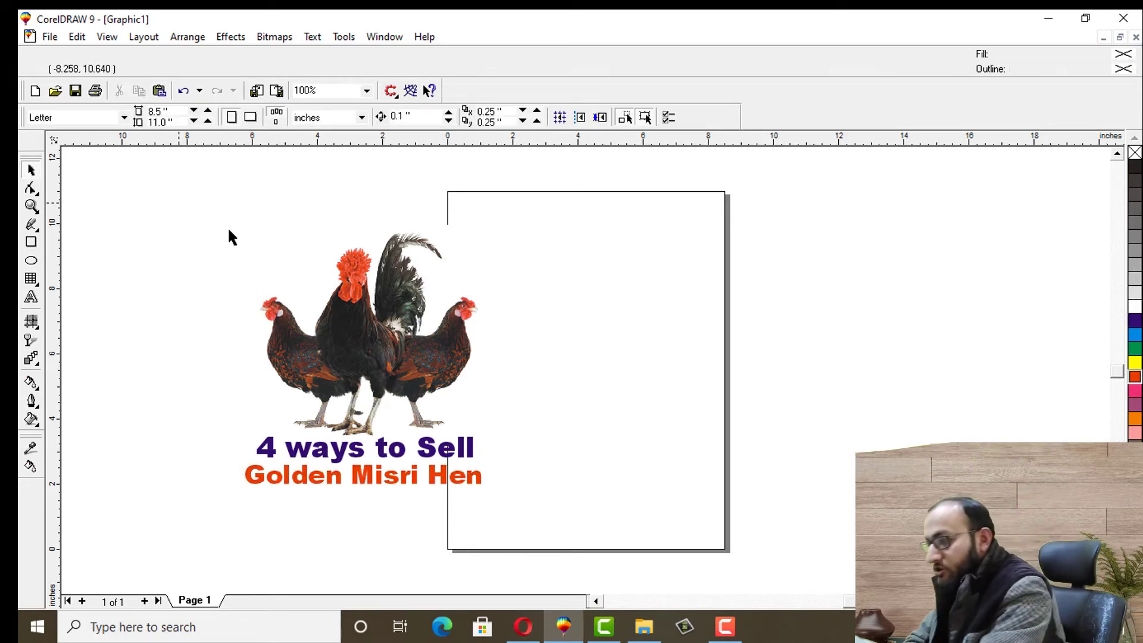
click(383, 355)
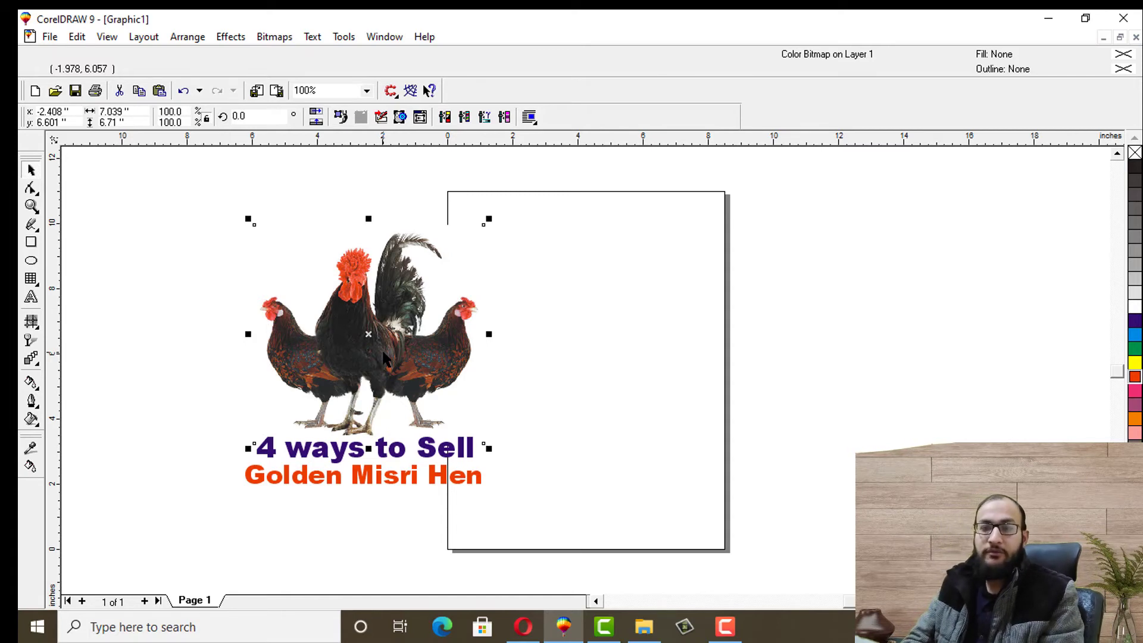
click(163, 374)
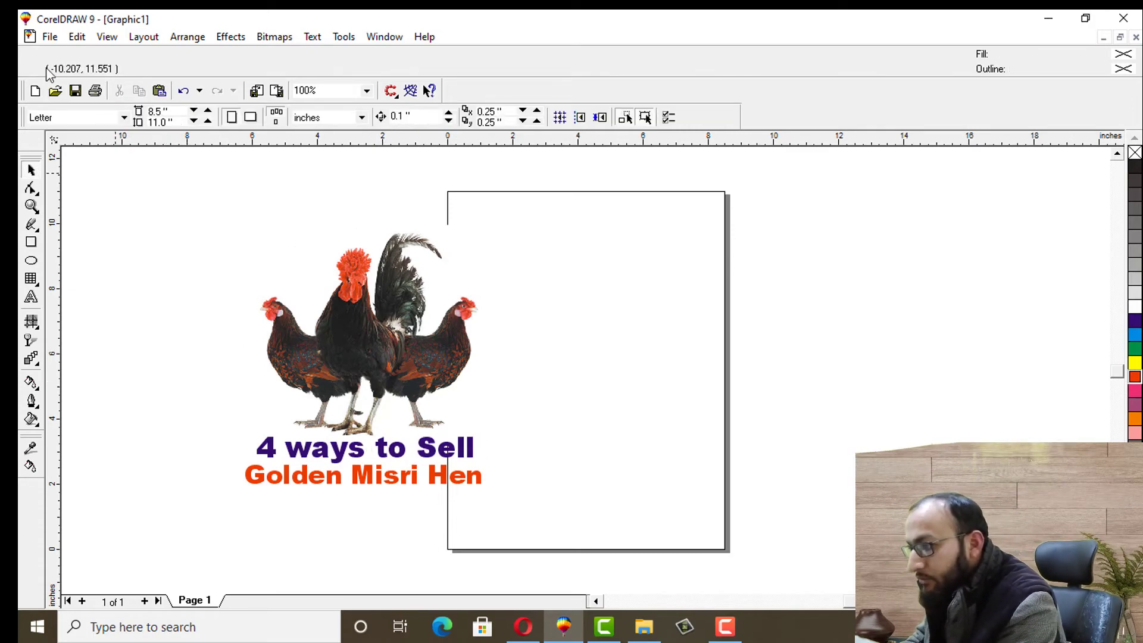
click(50, 37)
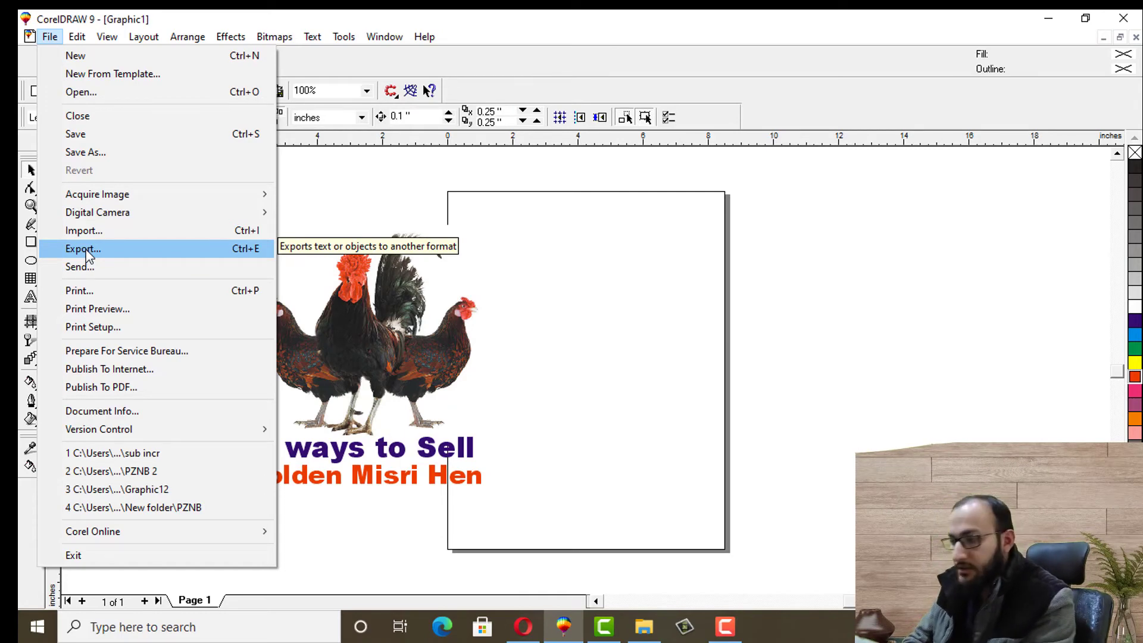
Start exporting the artwork with the file name 'Golden Misri Hen'
click(84, 250)
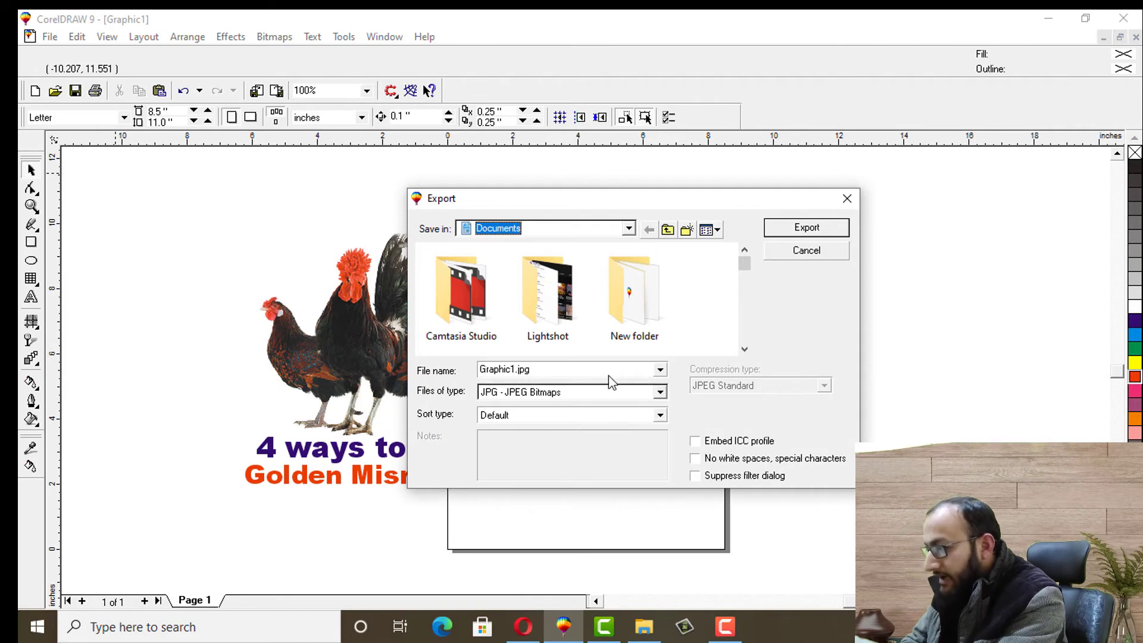
double_click(553, 370)
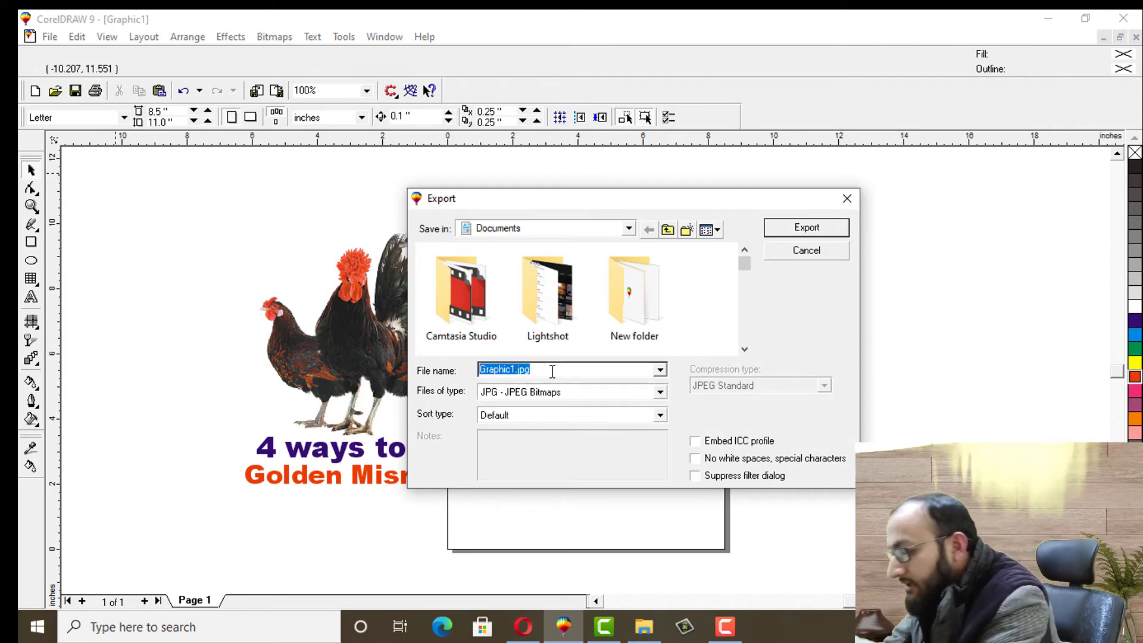
text(Golde)
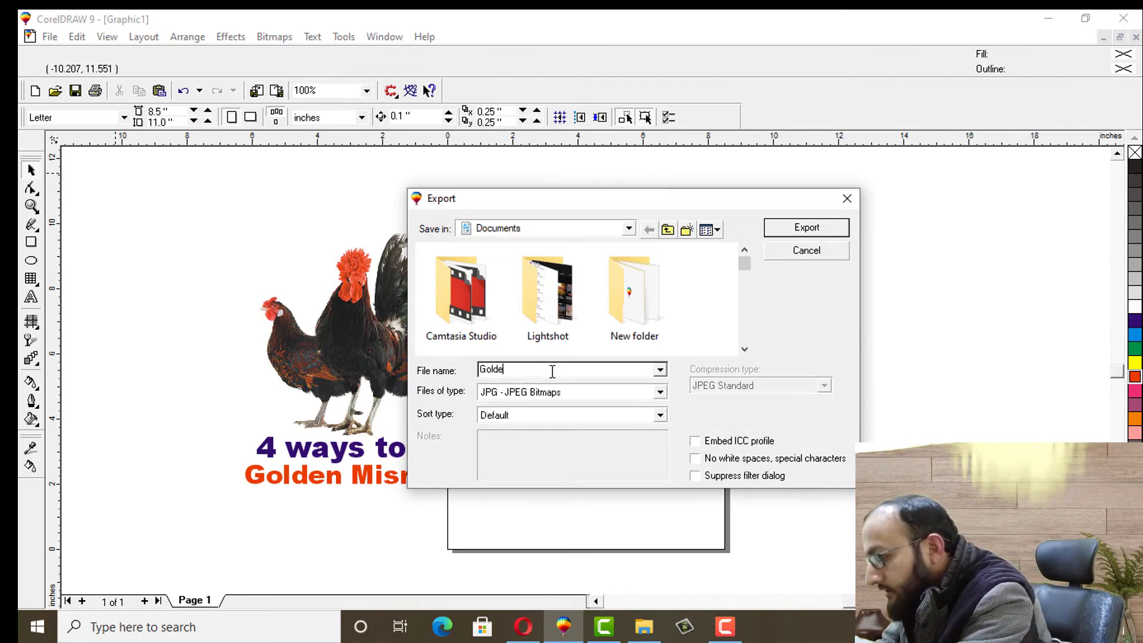
text(n Misri Hen)
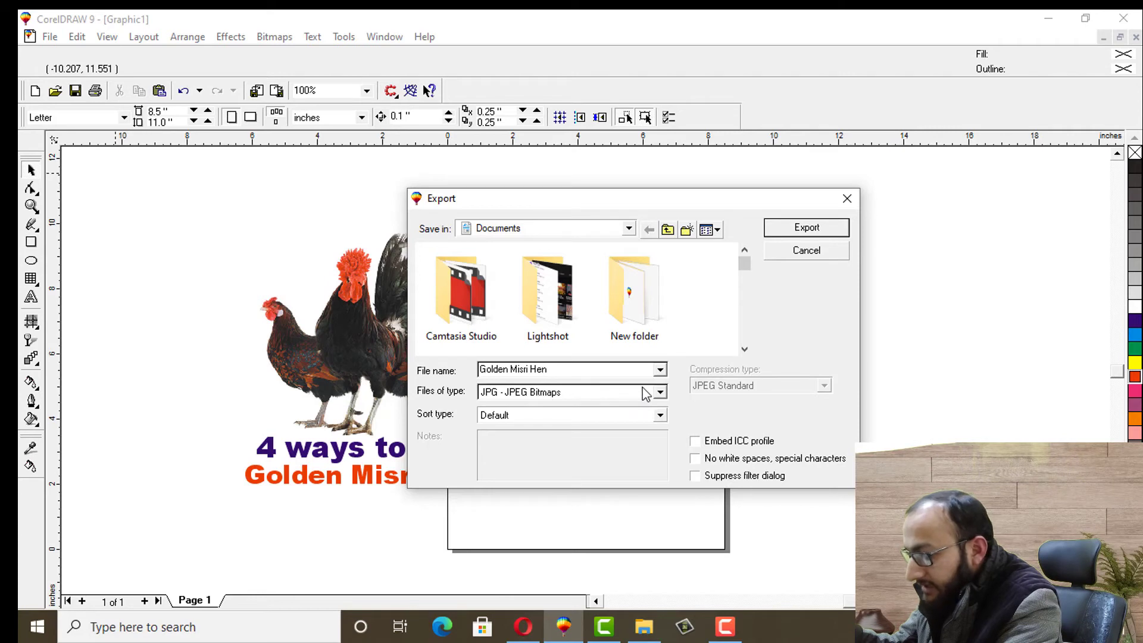
Set the export file type to JPG - JPEG Bitmaps and export
click(660, 393)
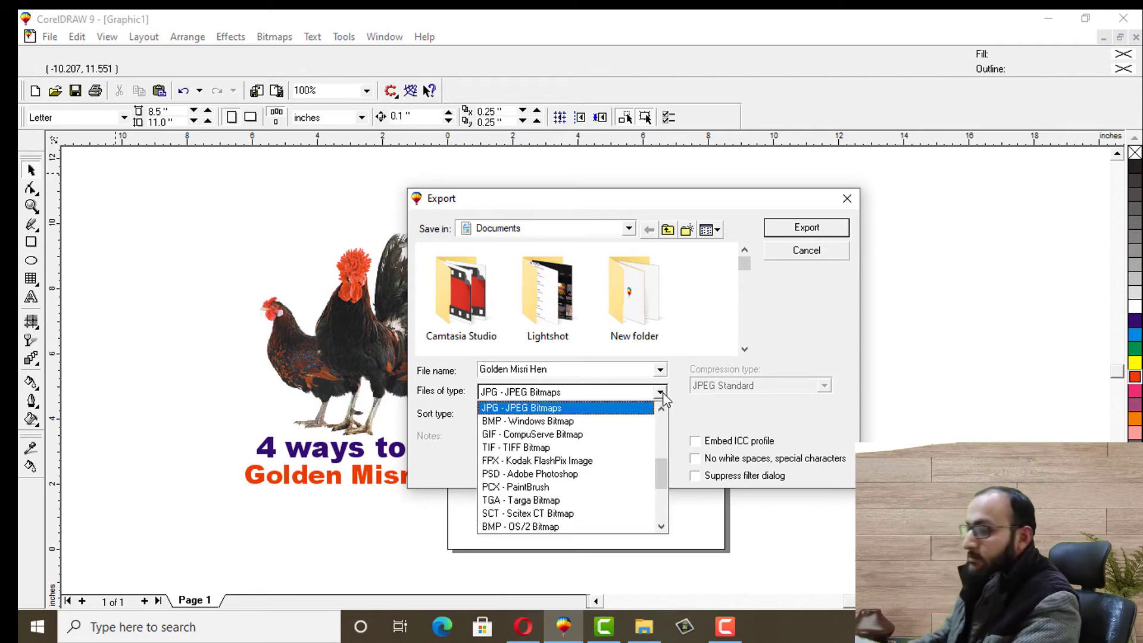
click(660, 394)
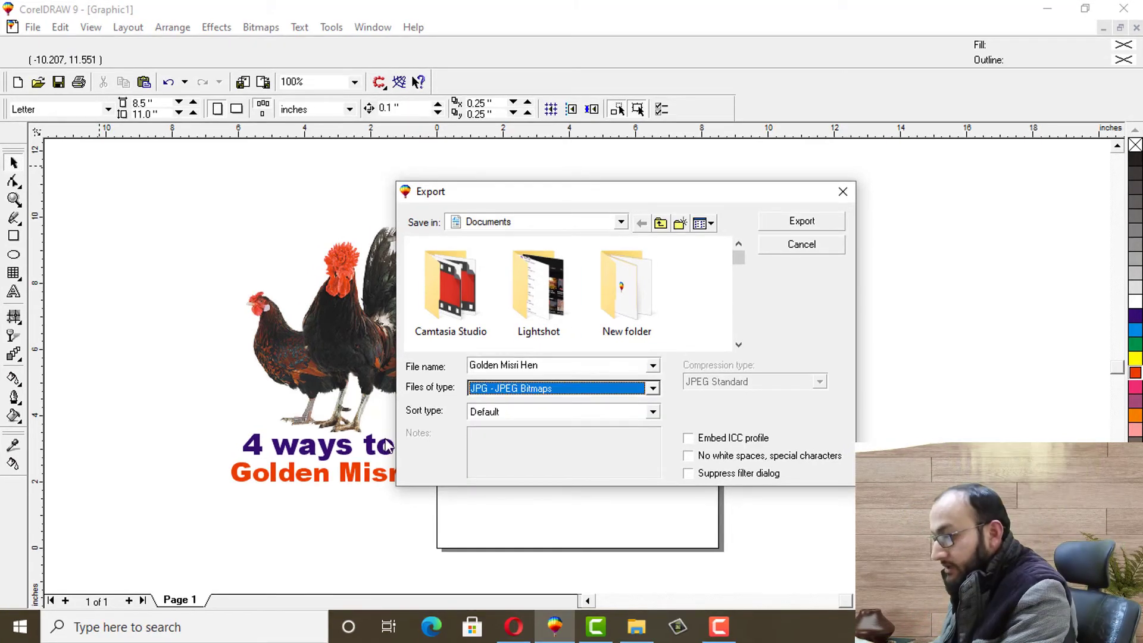
click(653, 389)
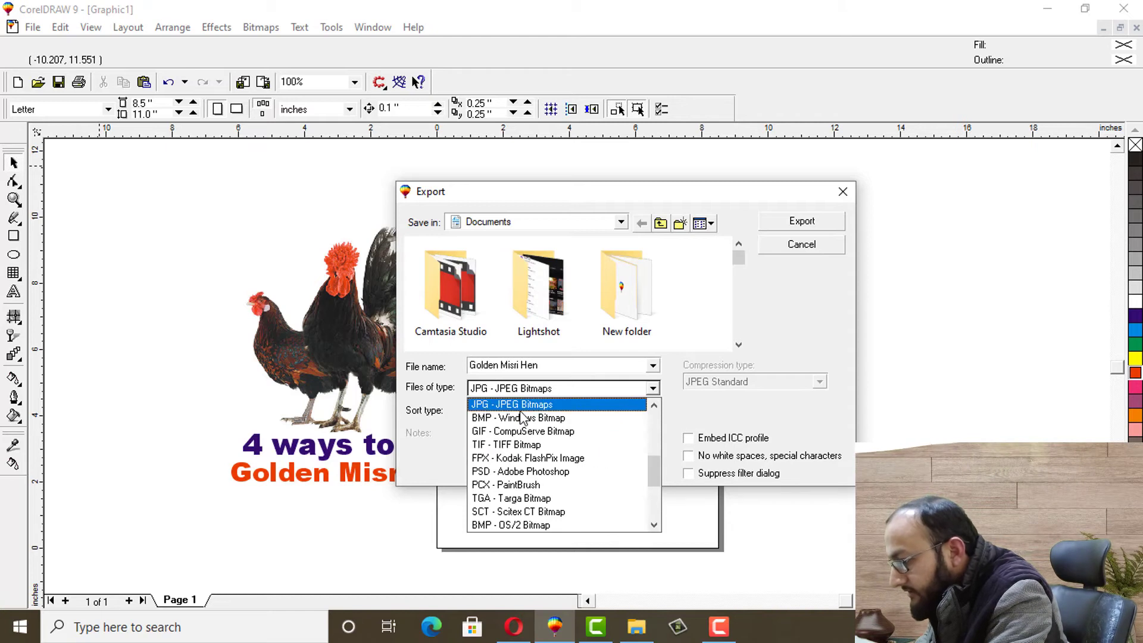
drag(653, 469, 648, 417)
click(516, 388)
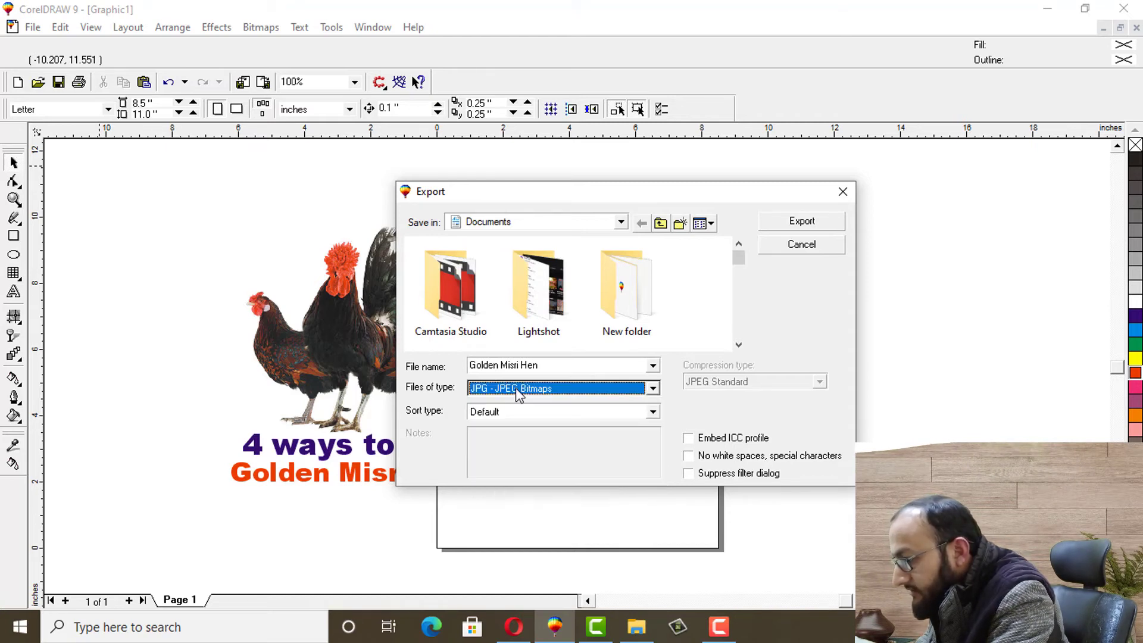
click(535, 388)
click(535, 430)
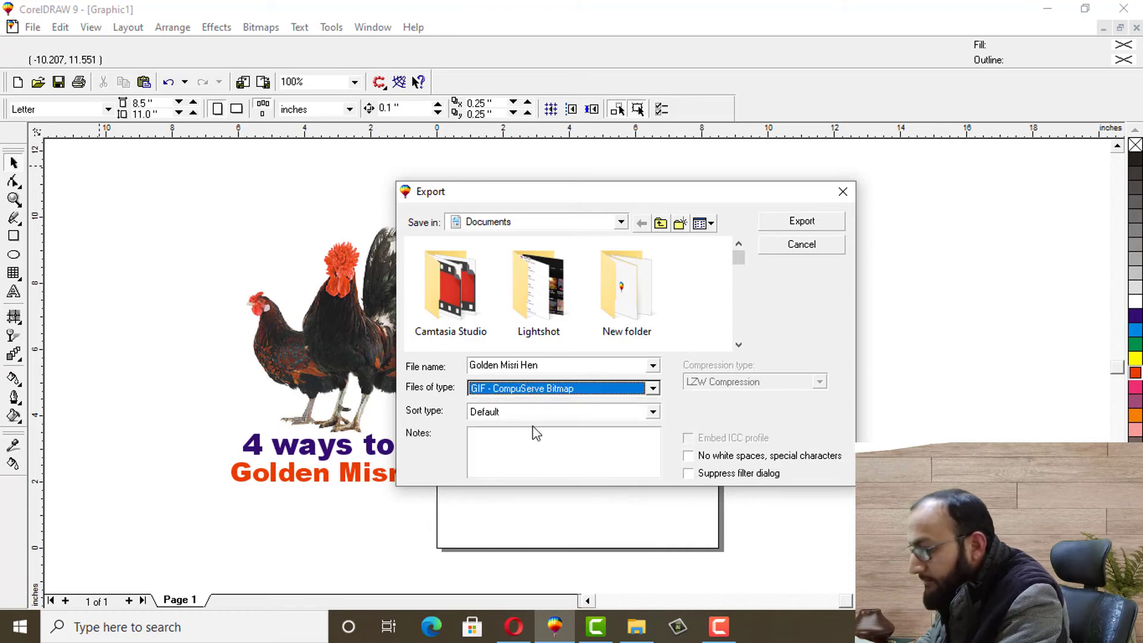
click(532, 390)
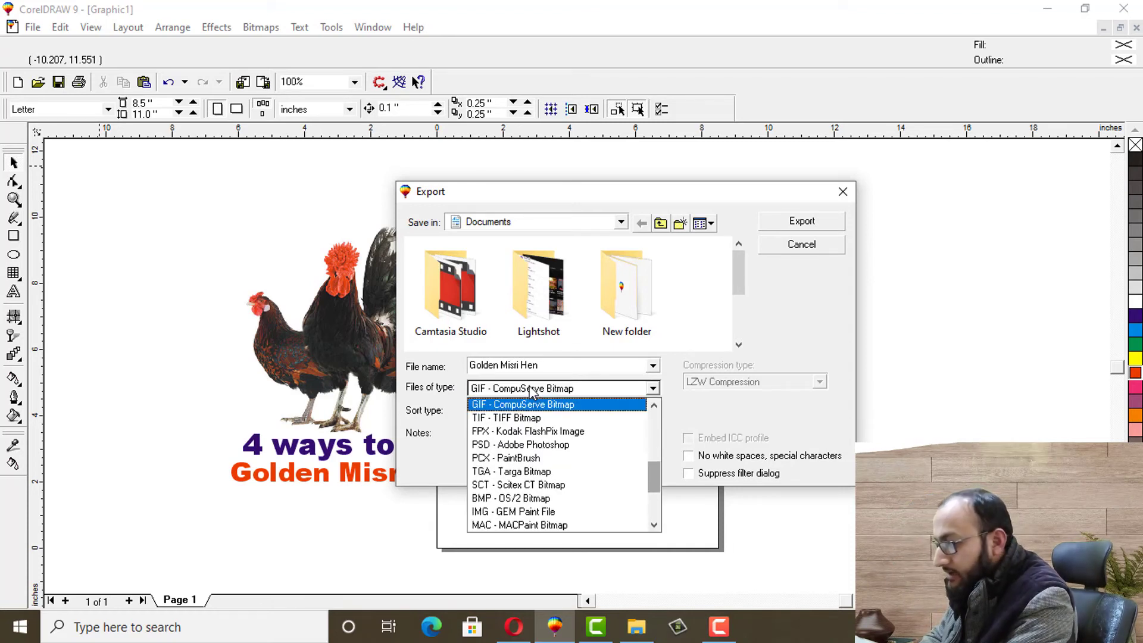
key(Up)
key(Up)
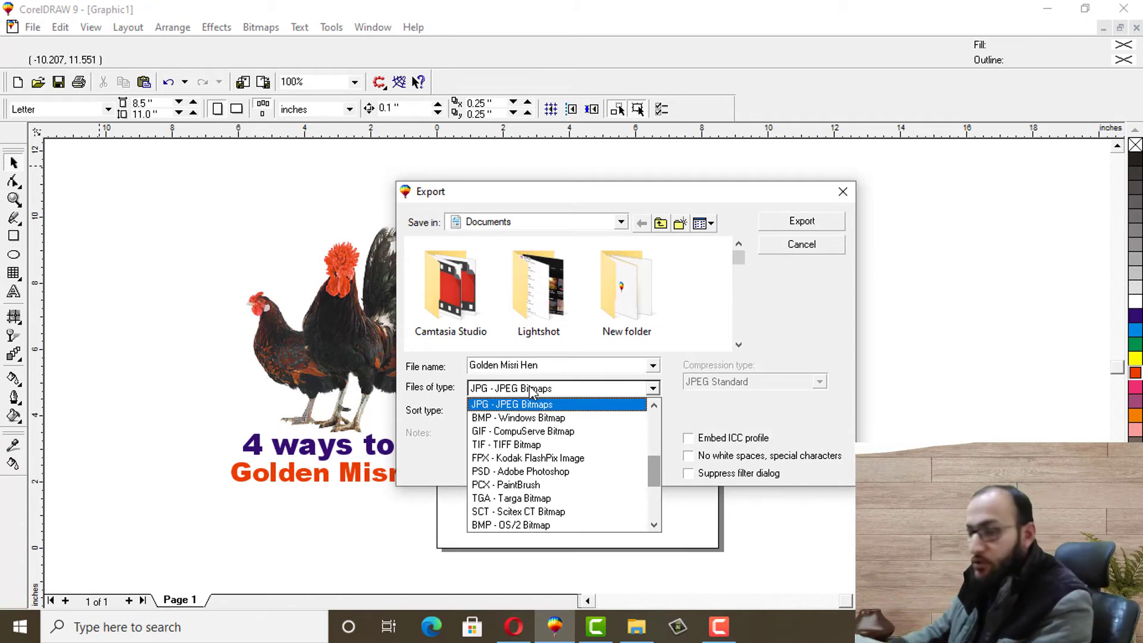
click(494, 406)
click(783, 223)
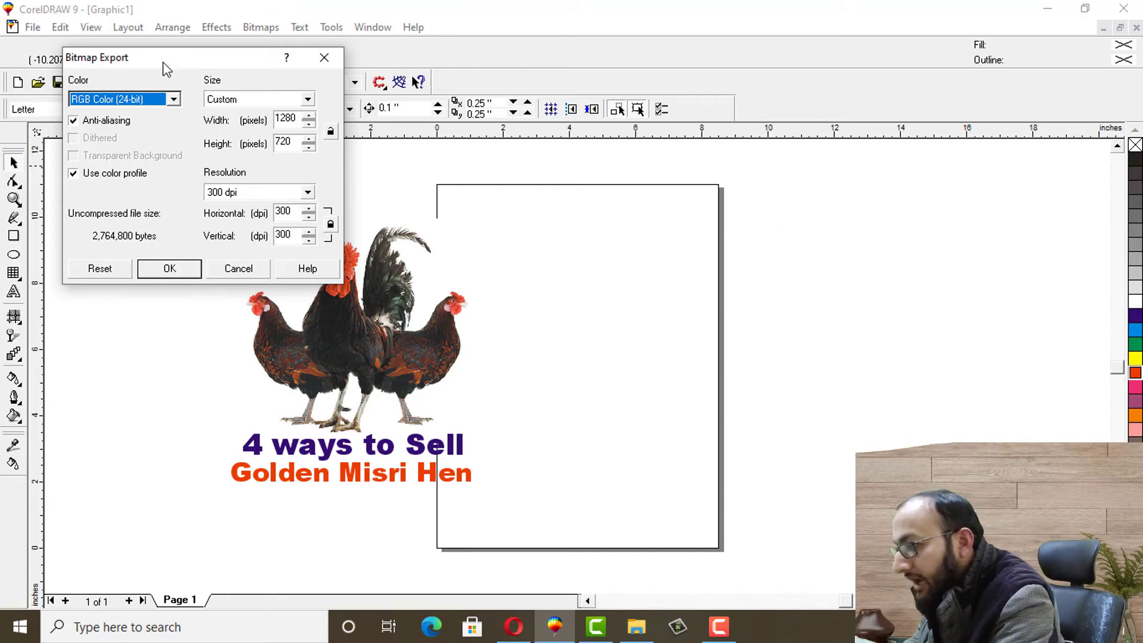
Accept the 1280 × 720 pixel, 300 dpi bitmap size and confirm the JPEG export options
drag(162, 61, 177, 138)
click(310, 195)
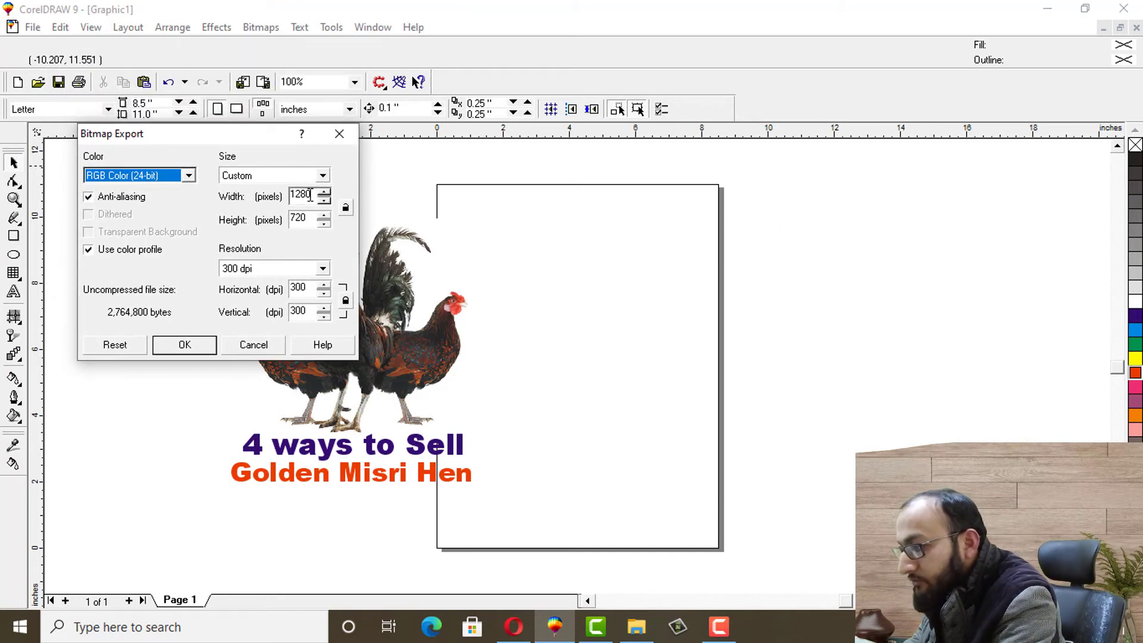
drag(312, 195, 290, 196)
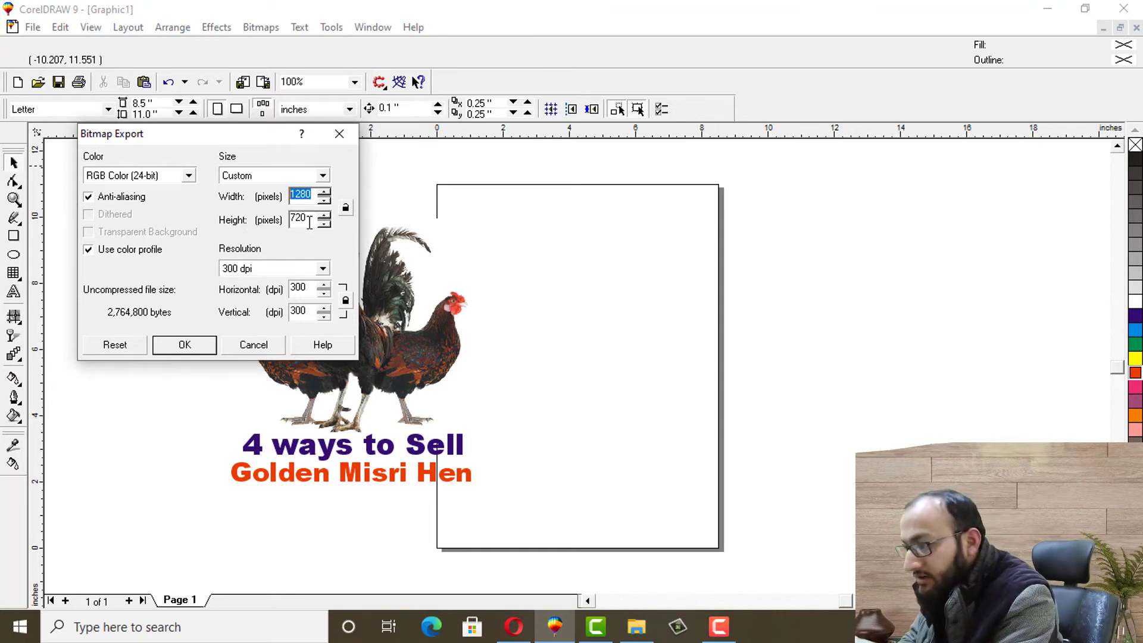
mouse_move(306, 219)
mouse_down()
mouse_move(290, 223)
mouse_move(311, 194)
mouse_move(292, 192)
mouse_move(291, 220)
mouse_up()
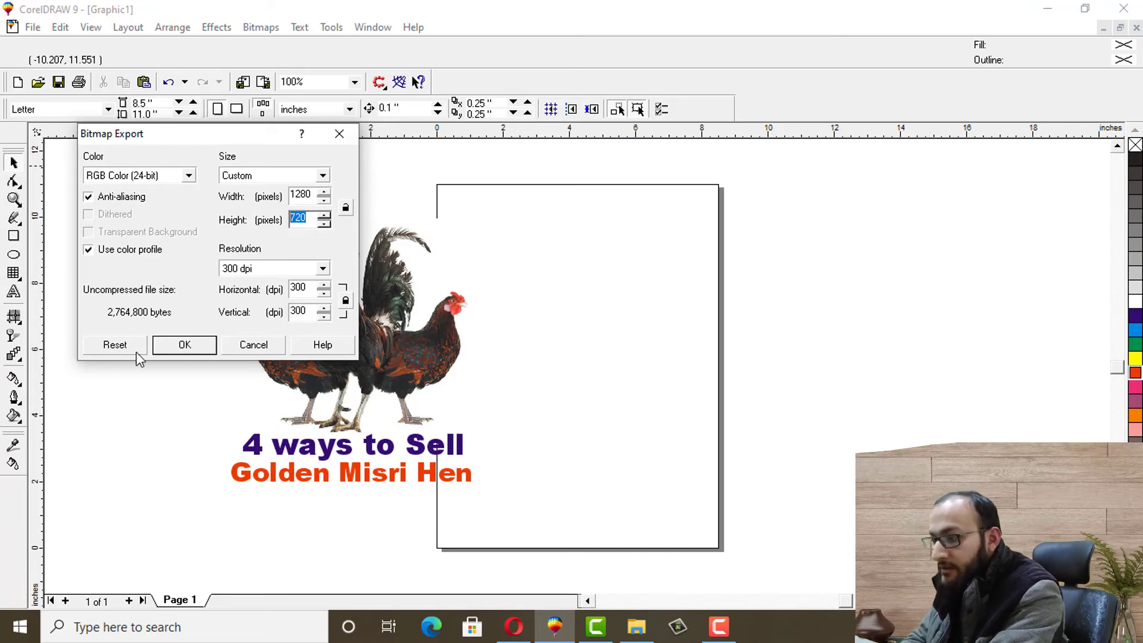
click(185, 345)
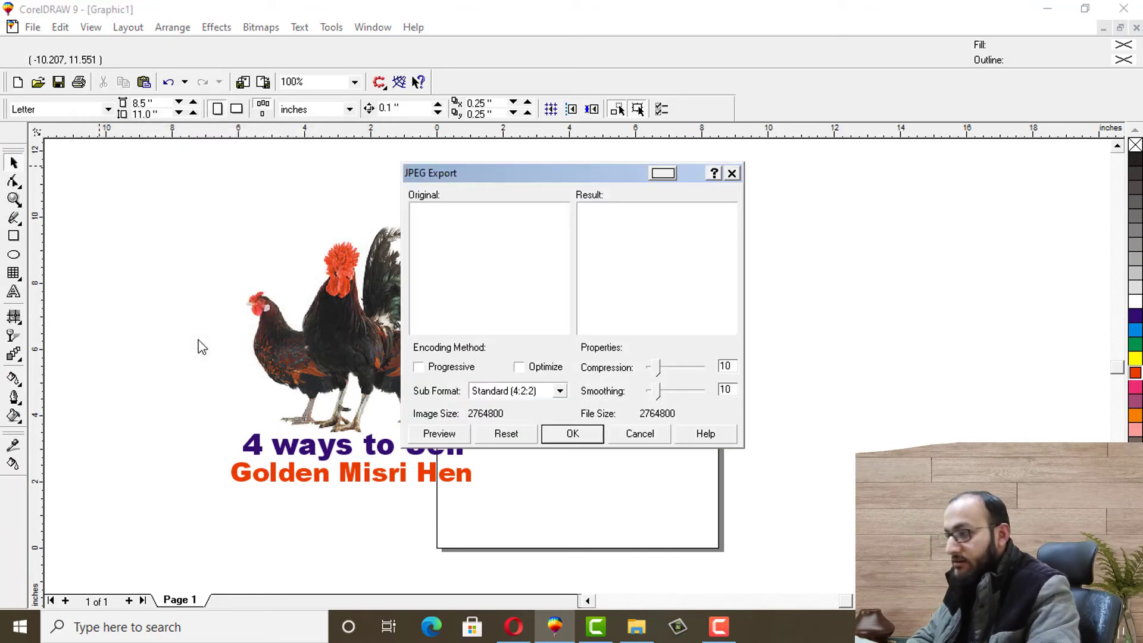
click(573, 434)
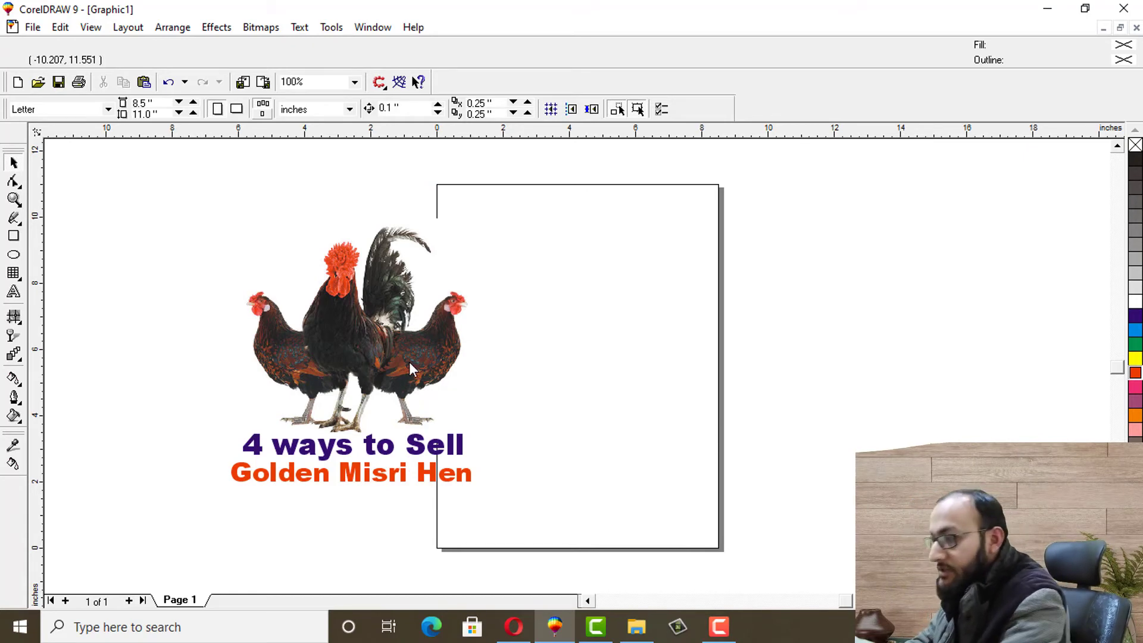
Start another export keeping Documents as the save location, then go to File Explorer
click(33, 28)
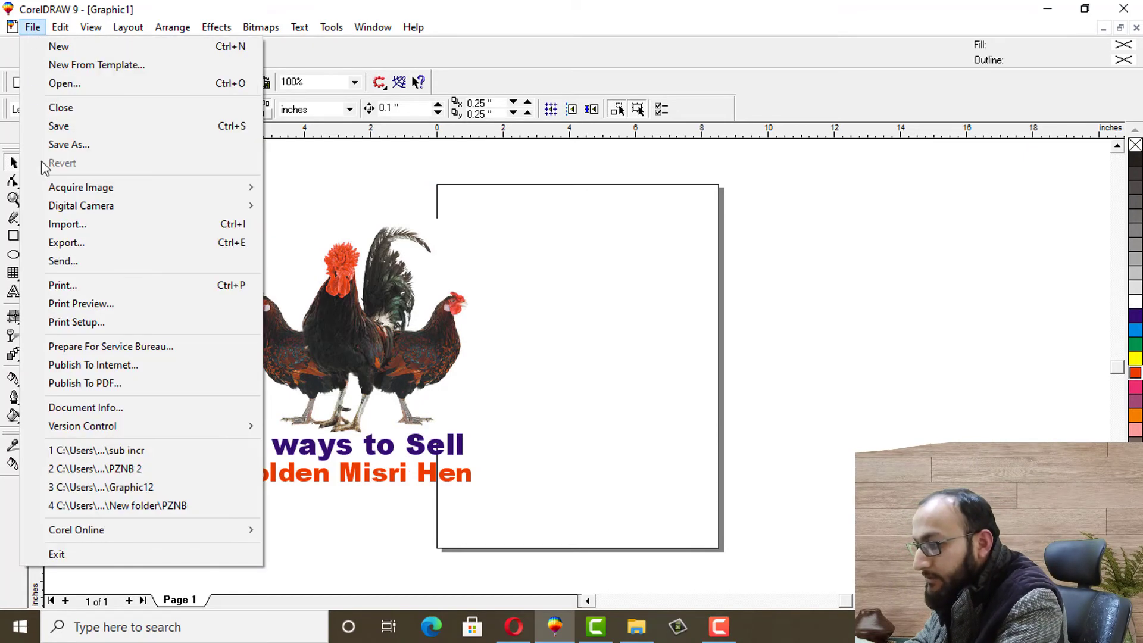
click(65, 243)
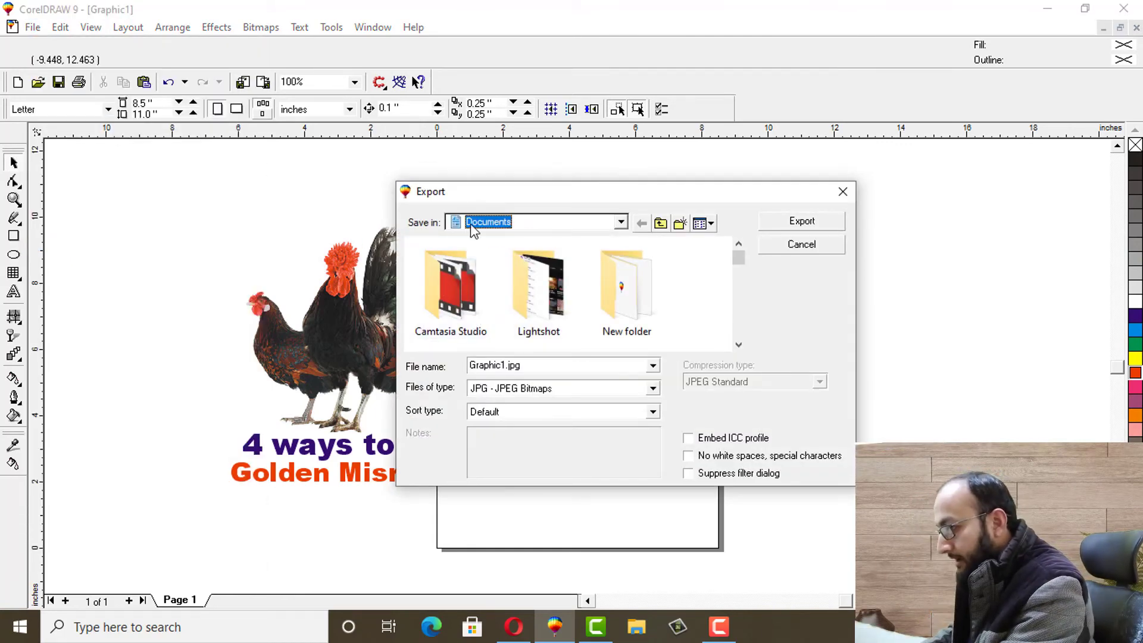
click(623, 219)
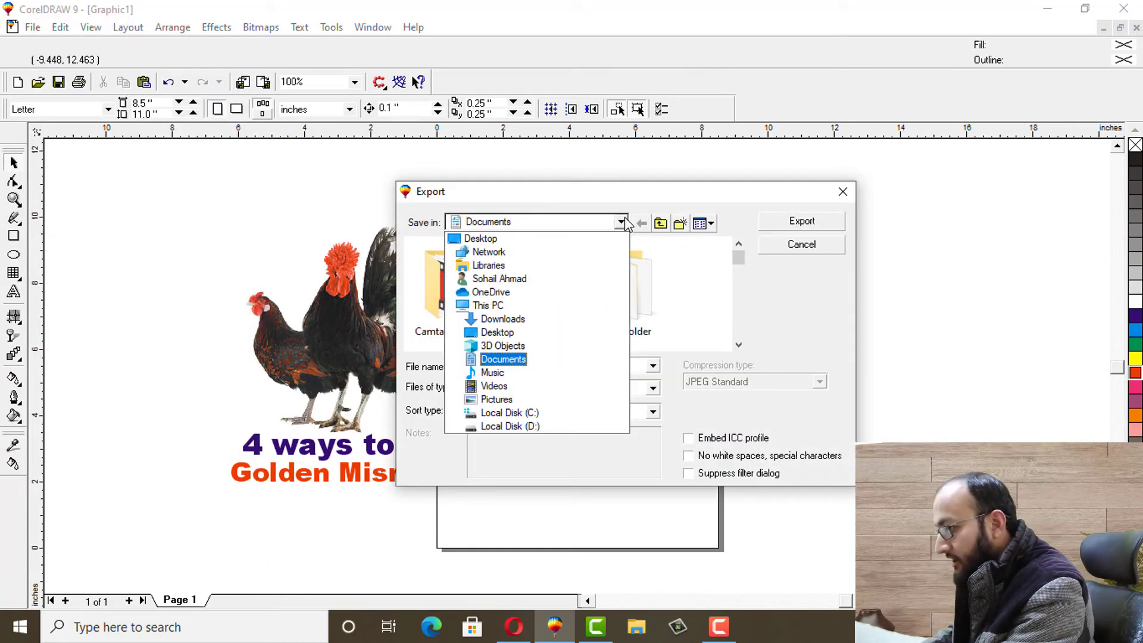
click(622, 220)
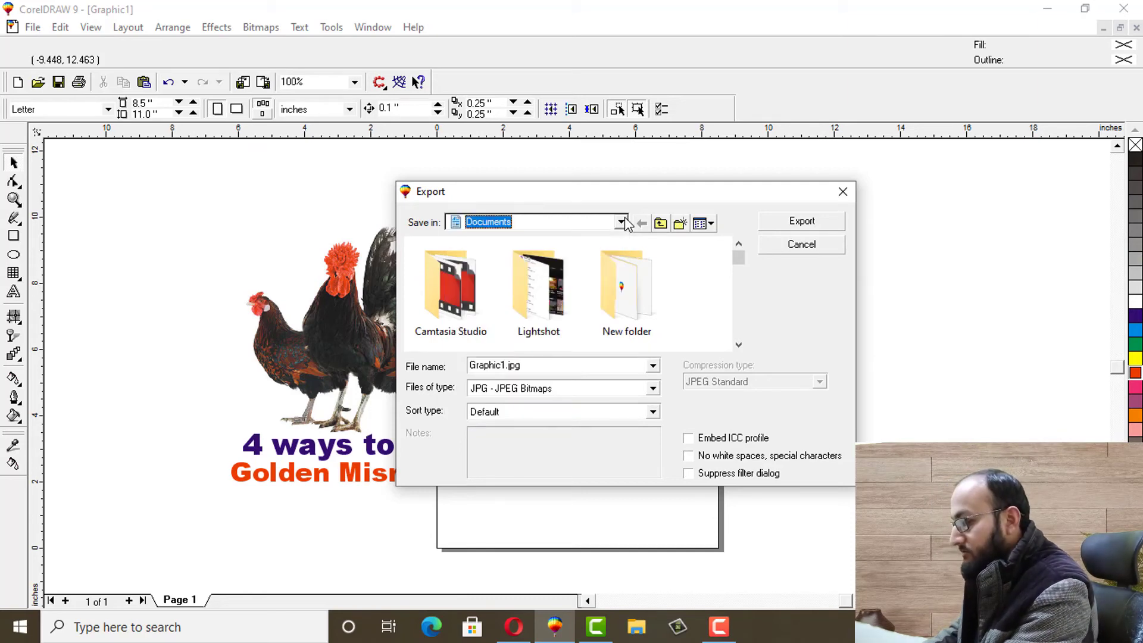
click(643, 634)
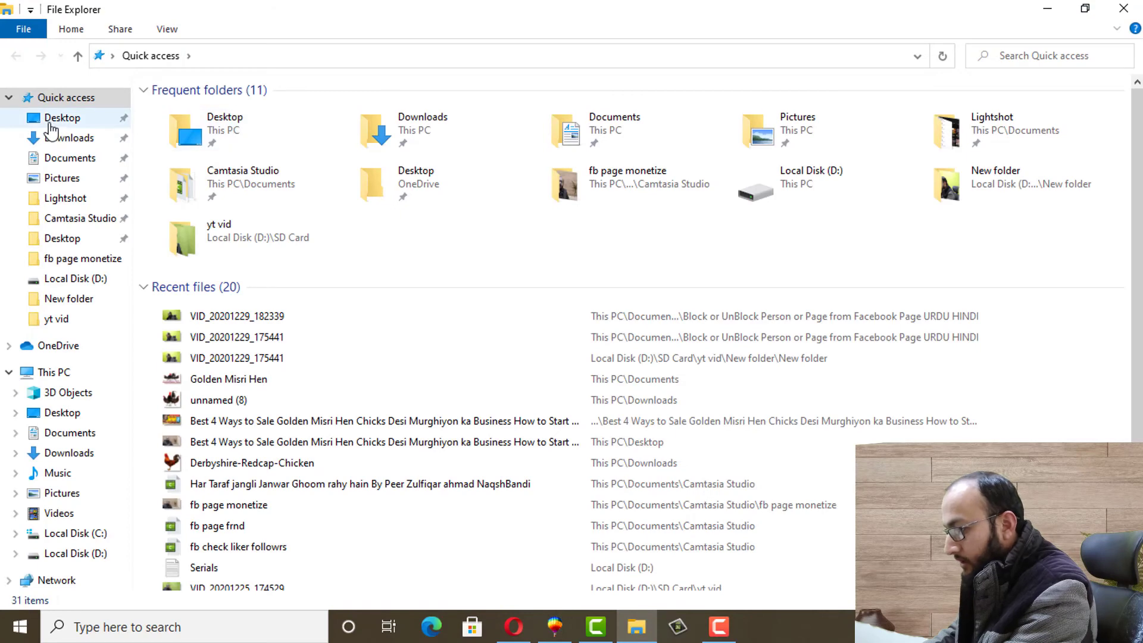
Open the Golden Misri Hen JPG from the Documents folder to view the thumbnail
click(66, 161)
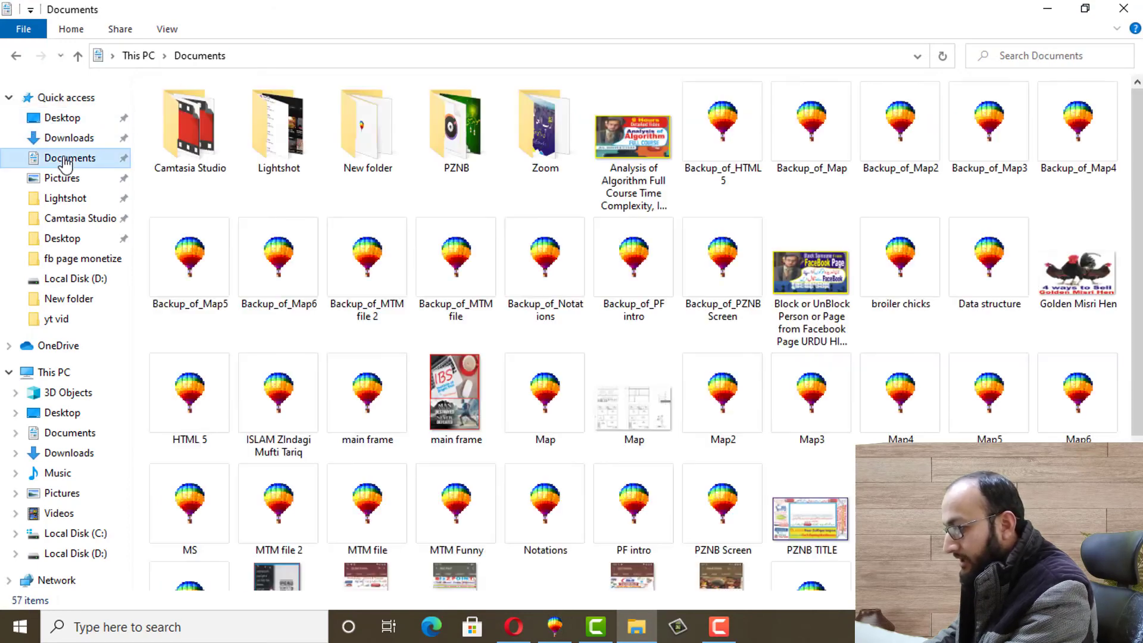
click(1070, 284)
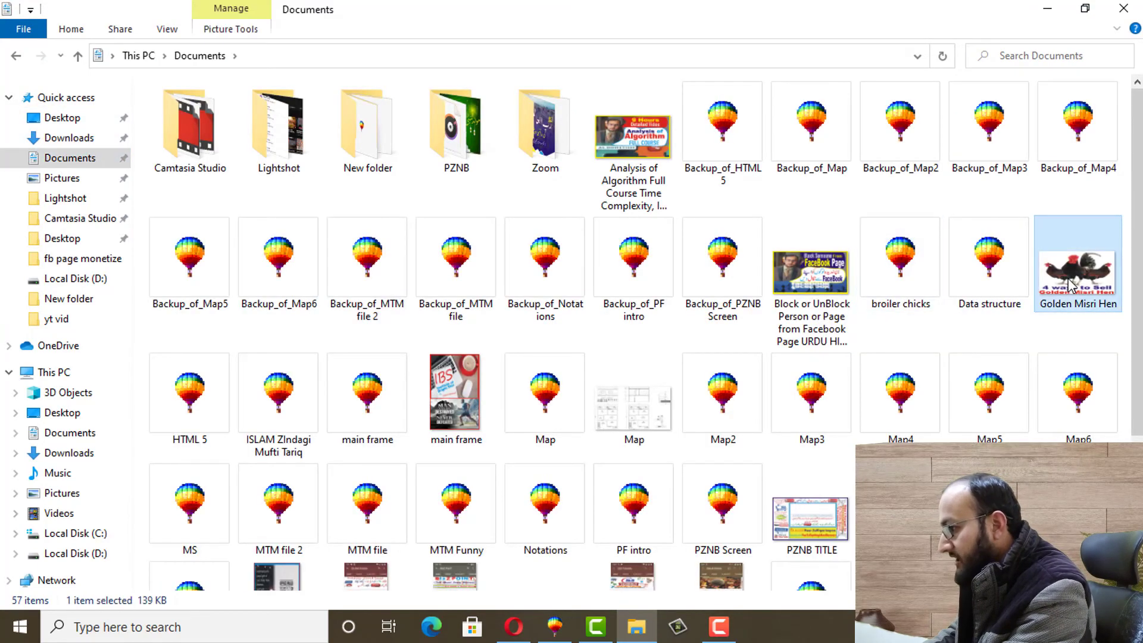
double_click(1070, 285)
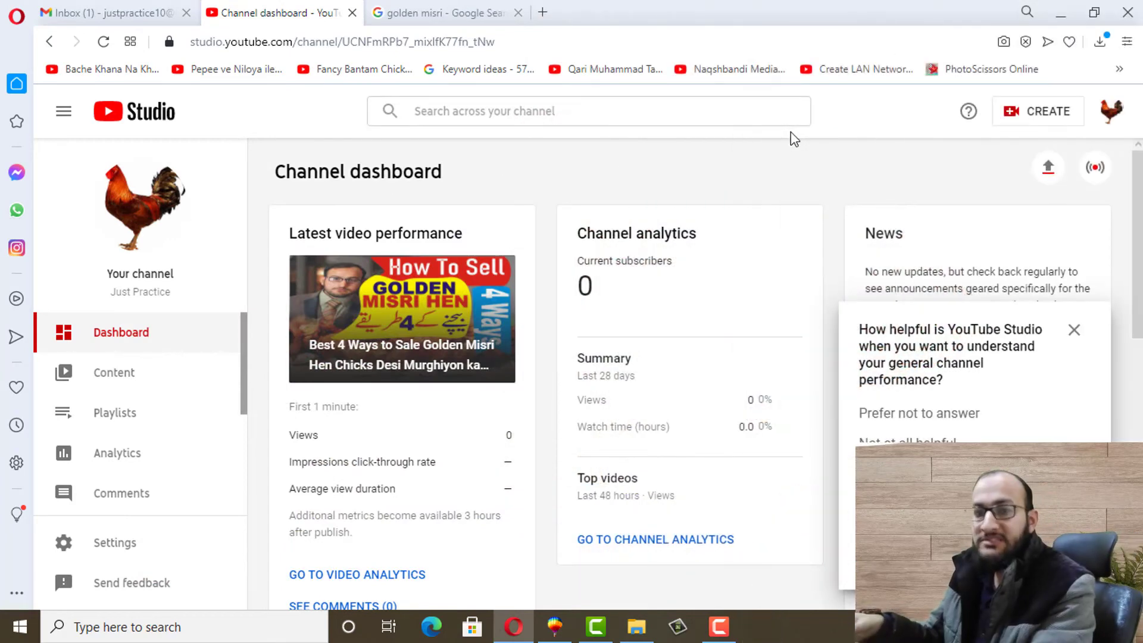
Search Windows for 'cam' to find the Camtasia apps
click(95, 638)
text(cam)
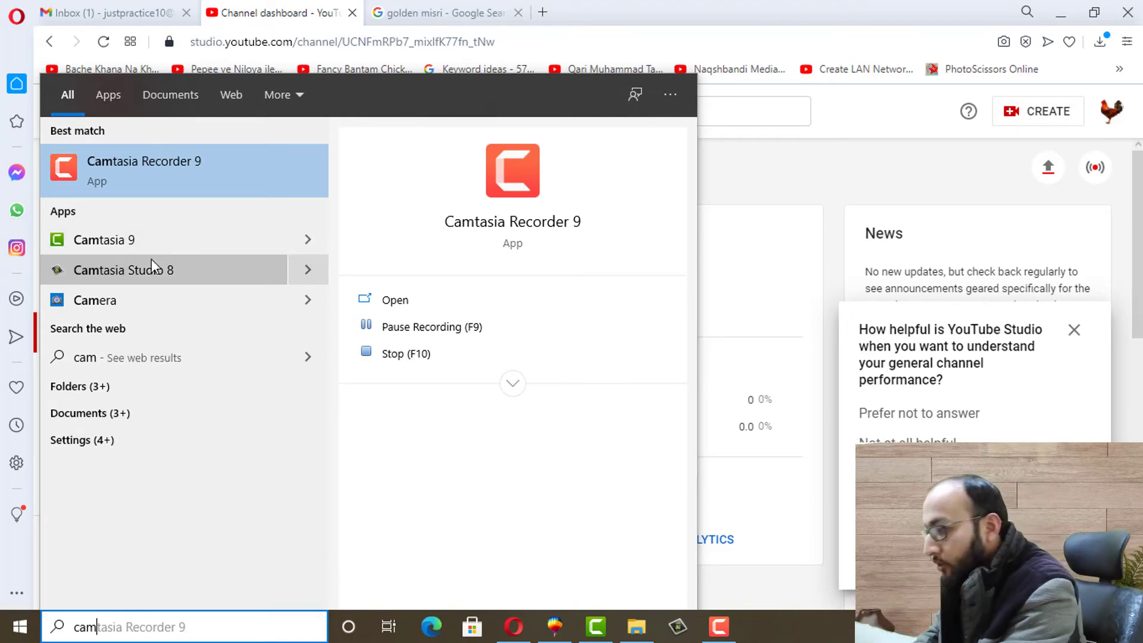
Open Camtasia, locate the Best 4 Ways video icon on the desktop, and restore Camtasia
click(586, 639)
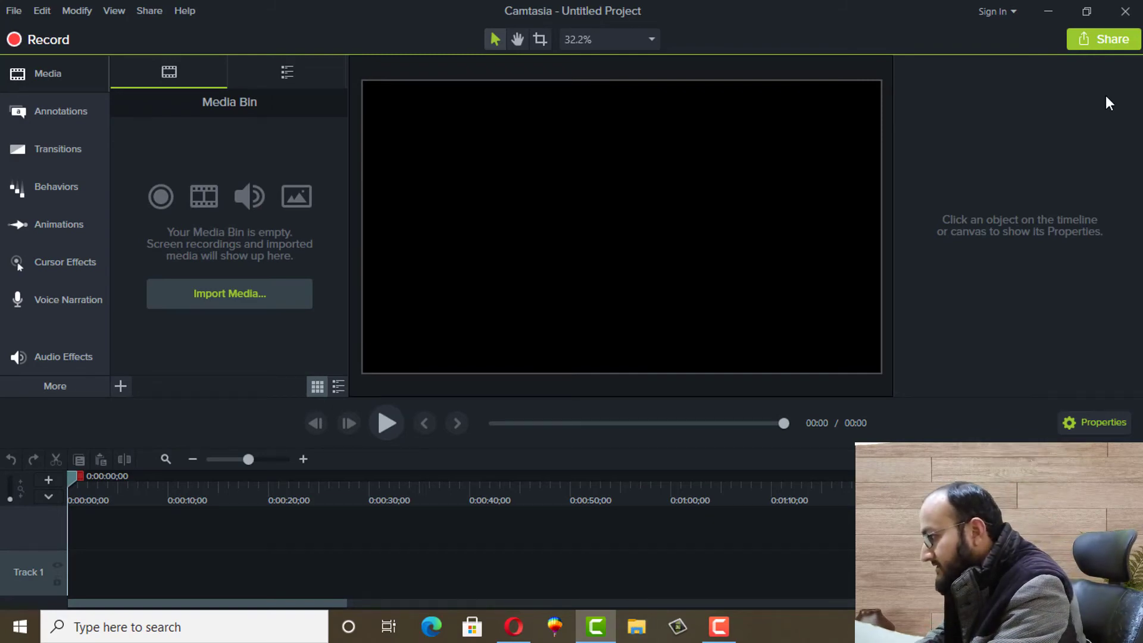
click(1046, 9)
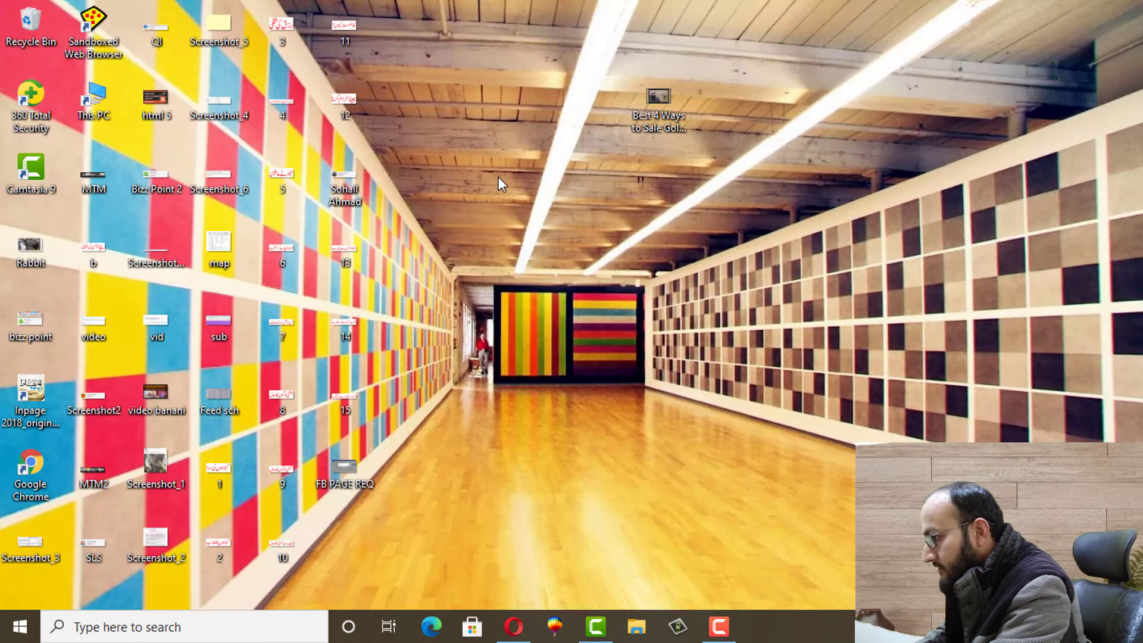
click(650, 129)
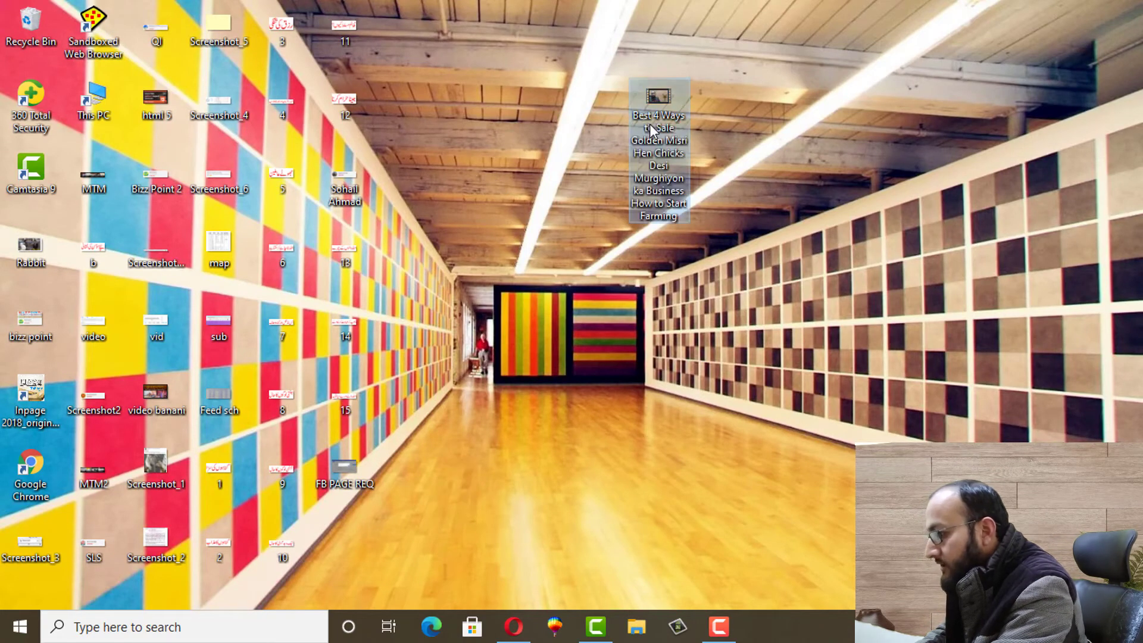
mouse_move(596, 626)
click(599, 580)
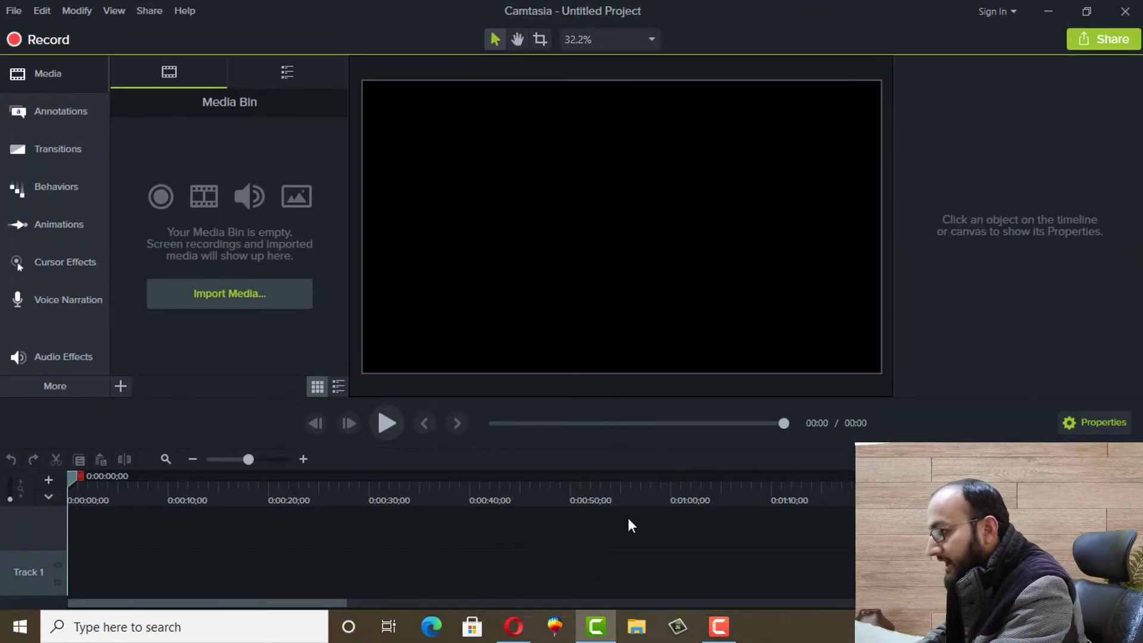
Import the Best 4 Ways to Sale Golden Misri Hen video from the Desktop onto Track 1
click(14, 11)
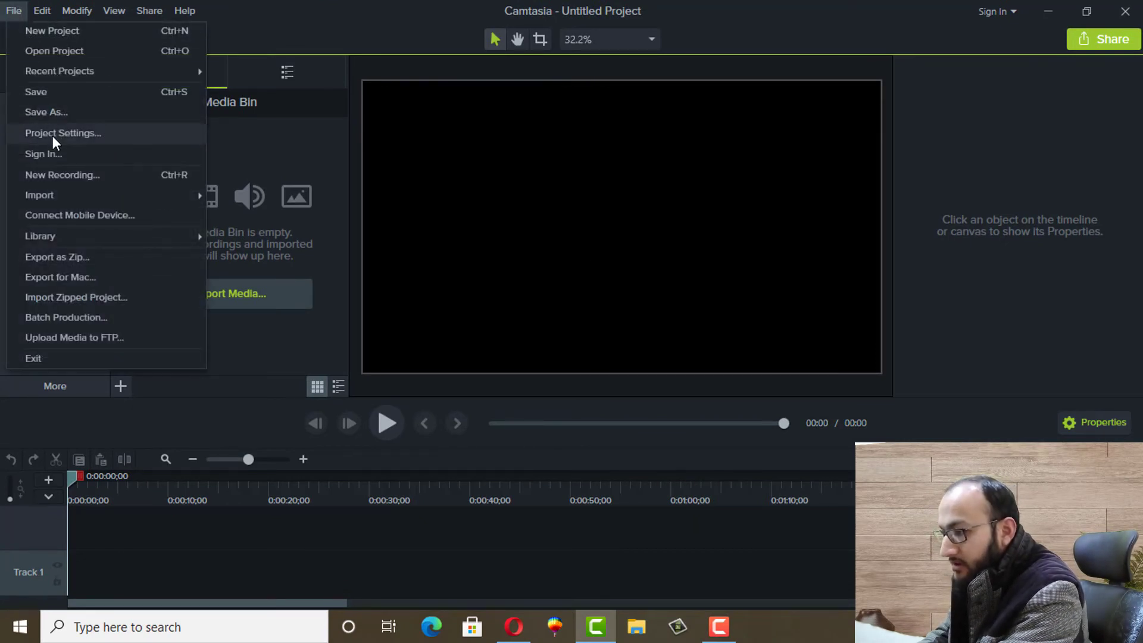
mouse_move(37, 197)
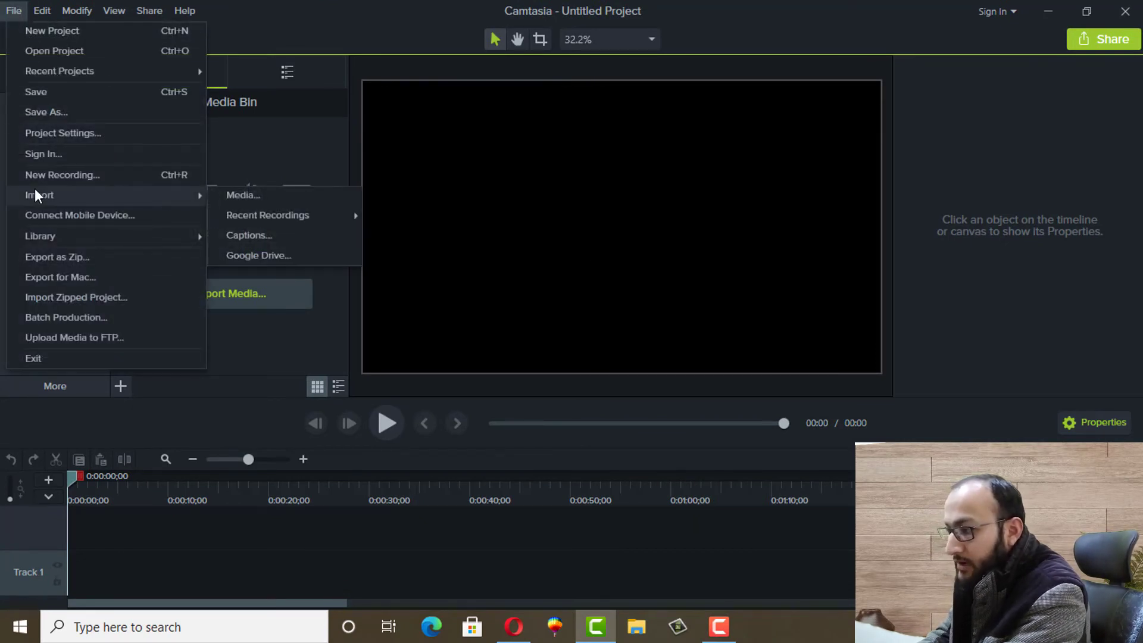
click(221, 194)
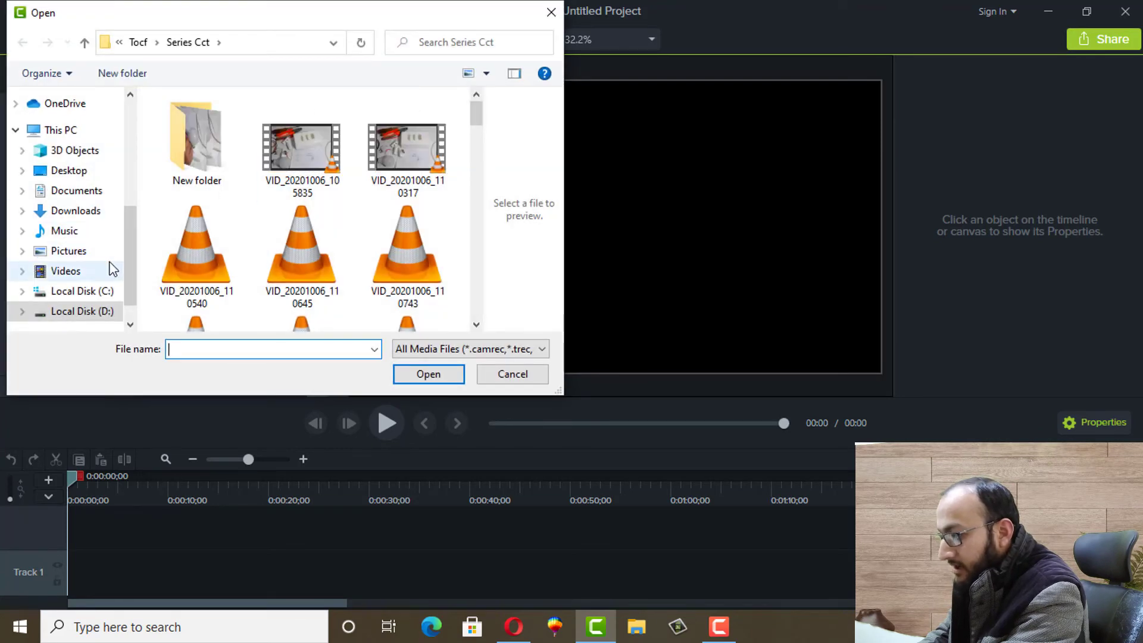
scroll(134, 242, up, 1)
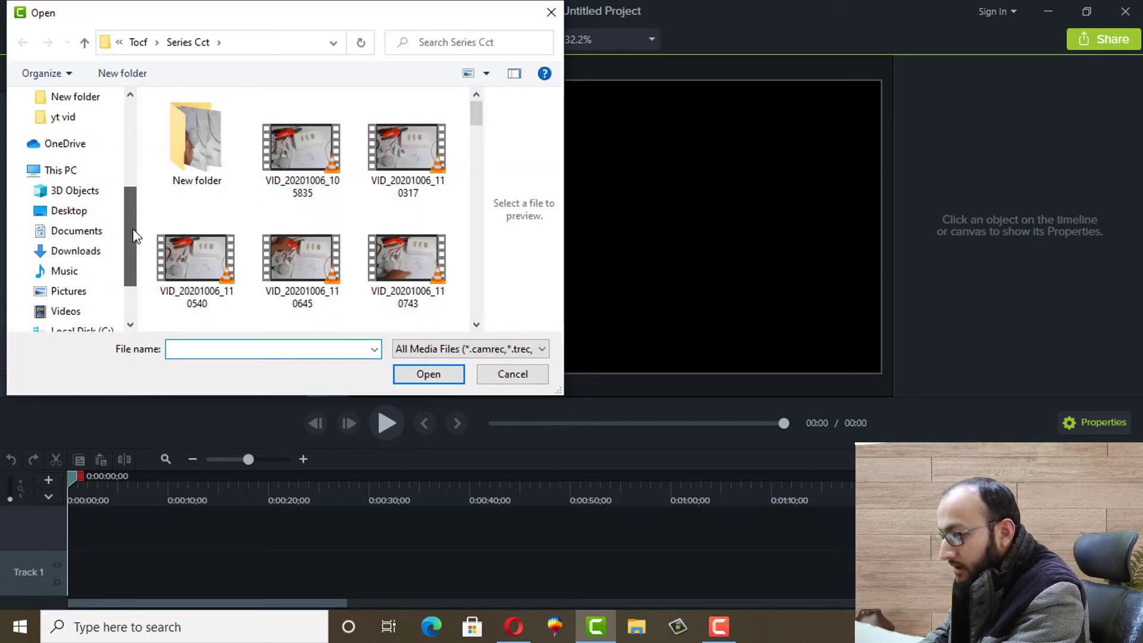
click(75, 212)
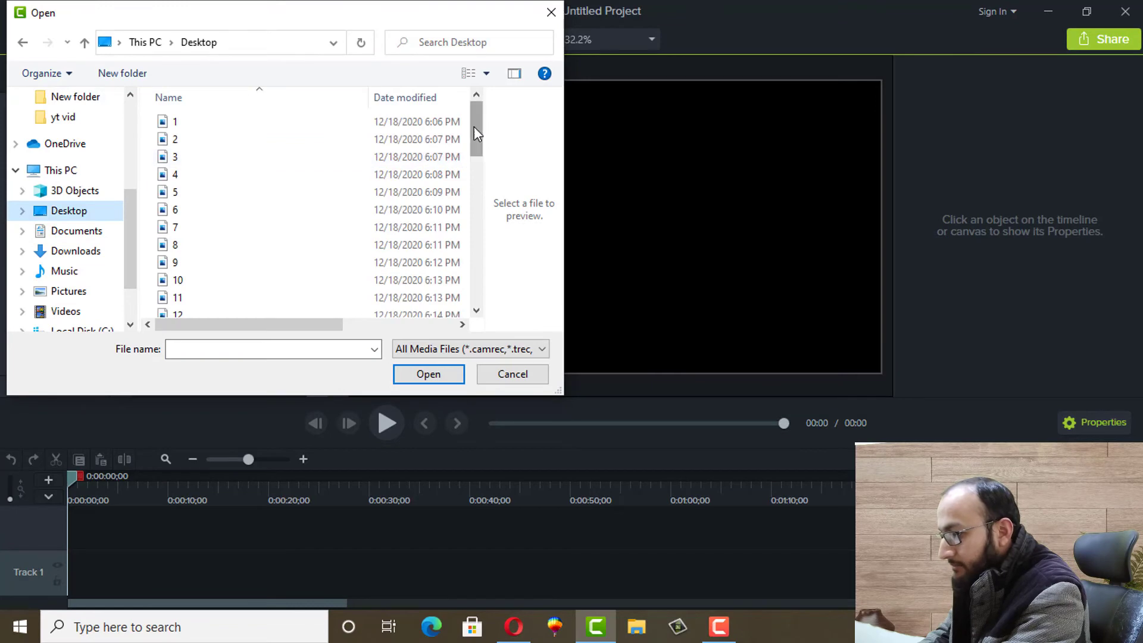
drag(474, 127, 474, 177)
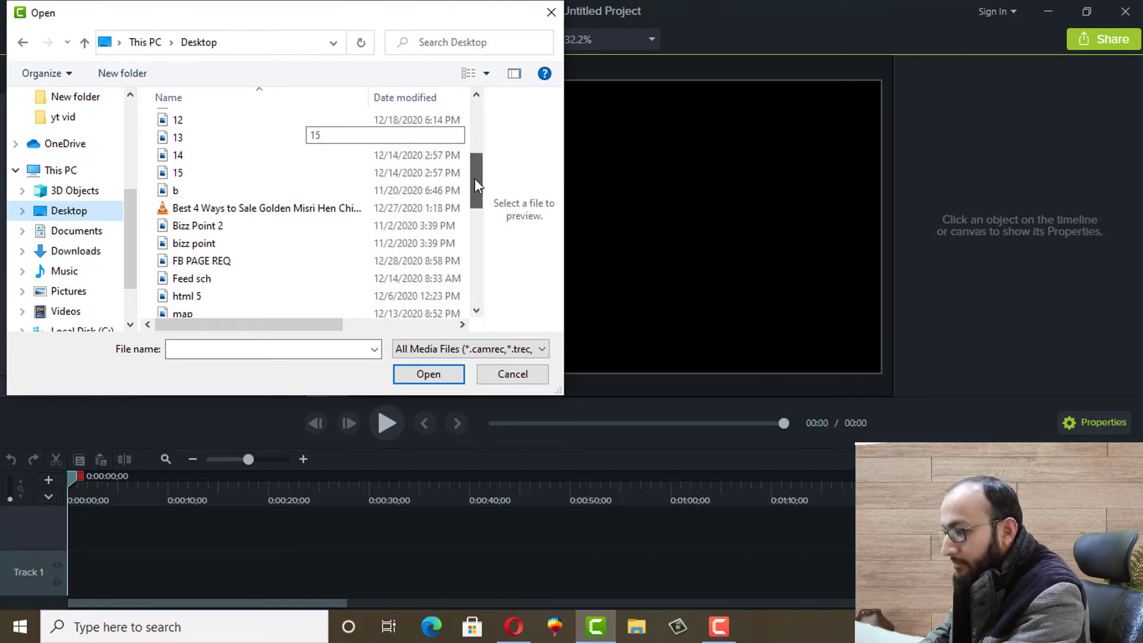
click(231, 208)
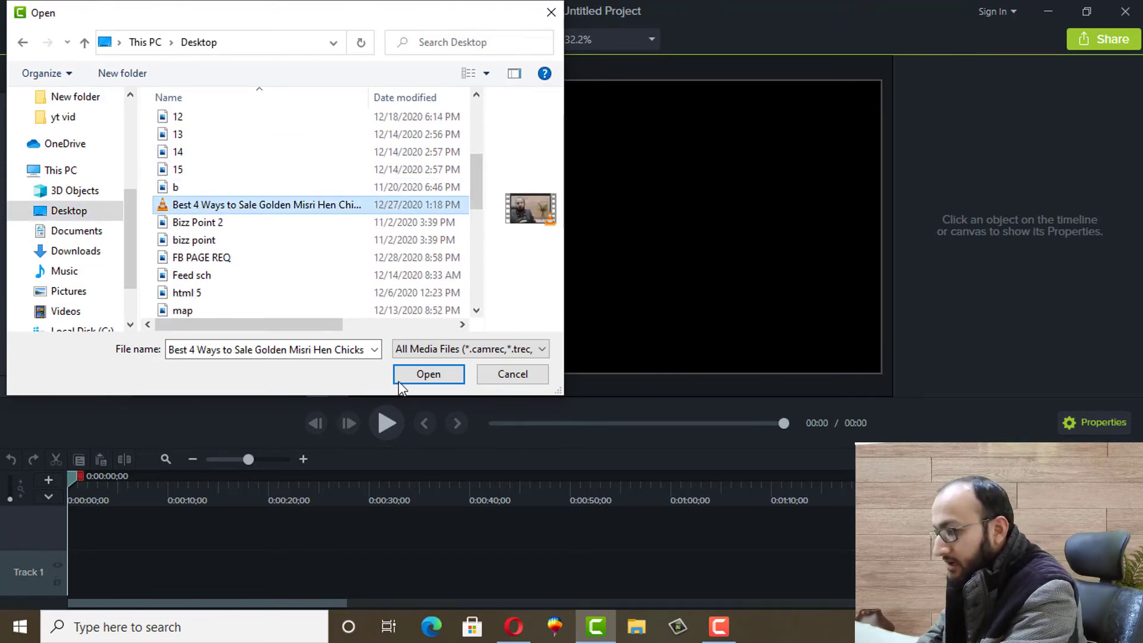
click(428, 373)
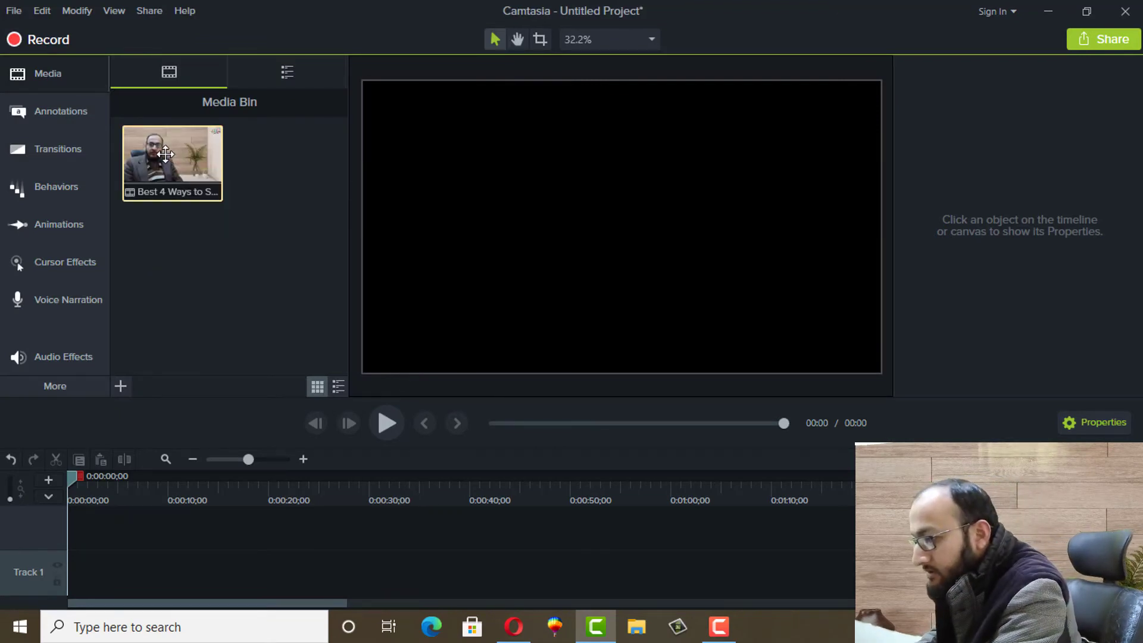
drag(165, 154, 109, 588)
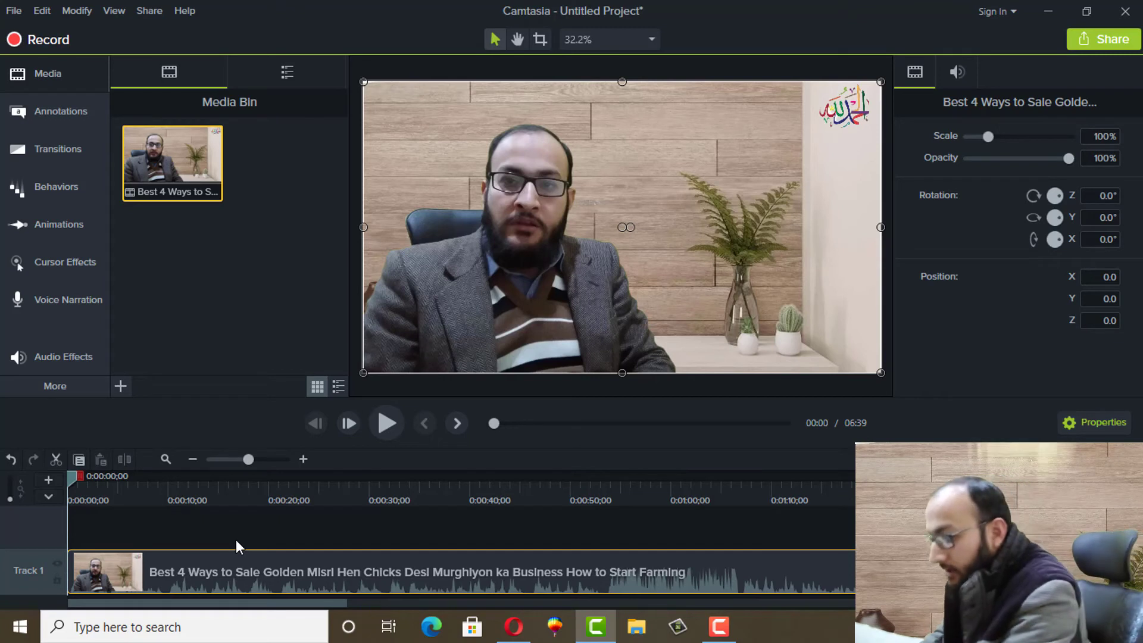
Split the Track 1 video at about 33 seconds
drag(74, 476, 429, 500)
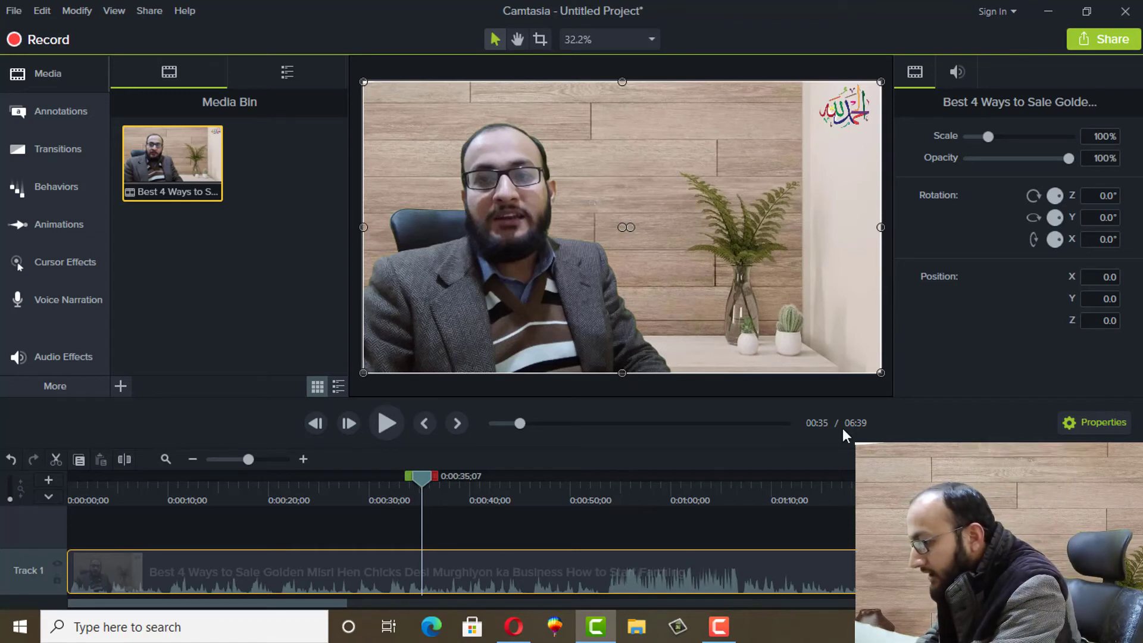
click(123, 462)
click(472, 570)
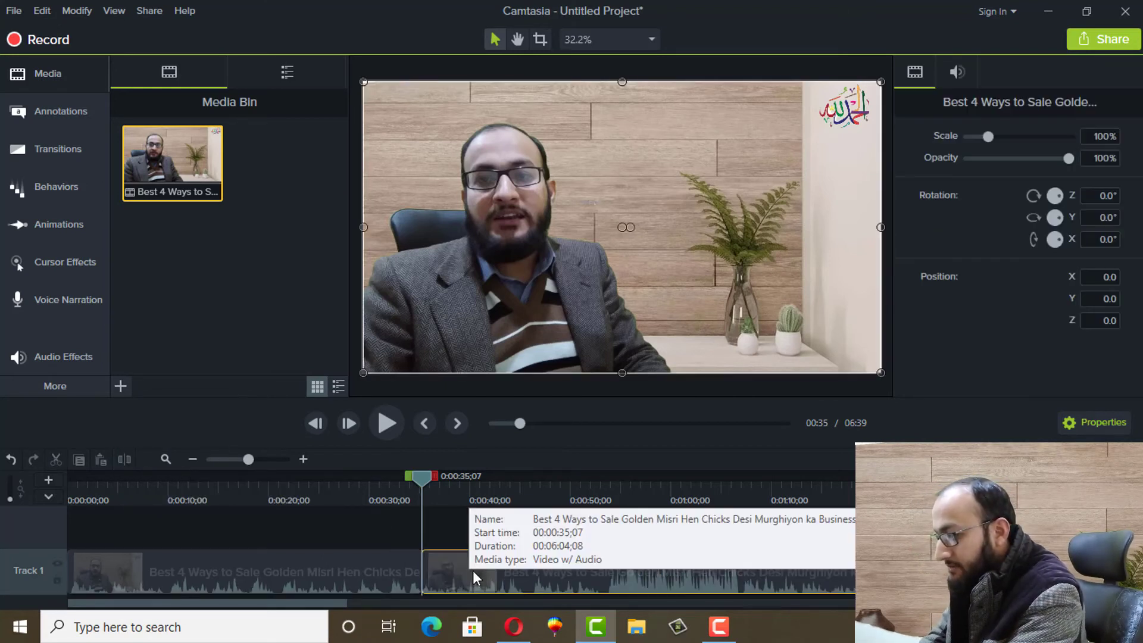
drag(473, 570, 492, 570)
click(387, 562)
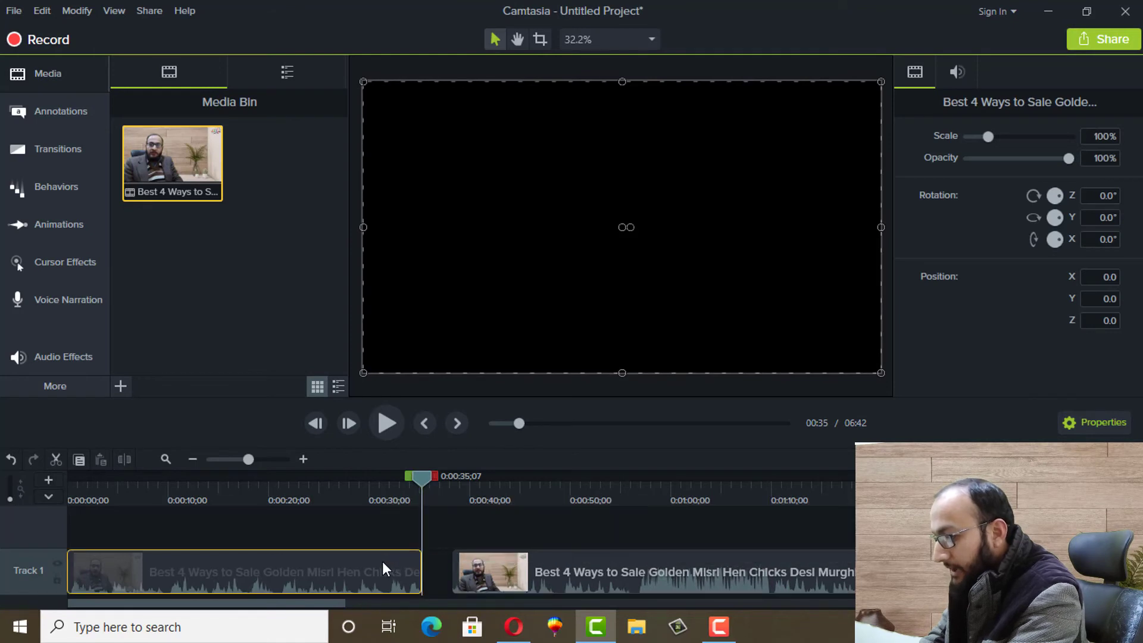
click(487, 583)
drag(487, 584, 455, 582)
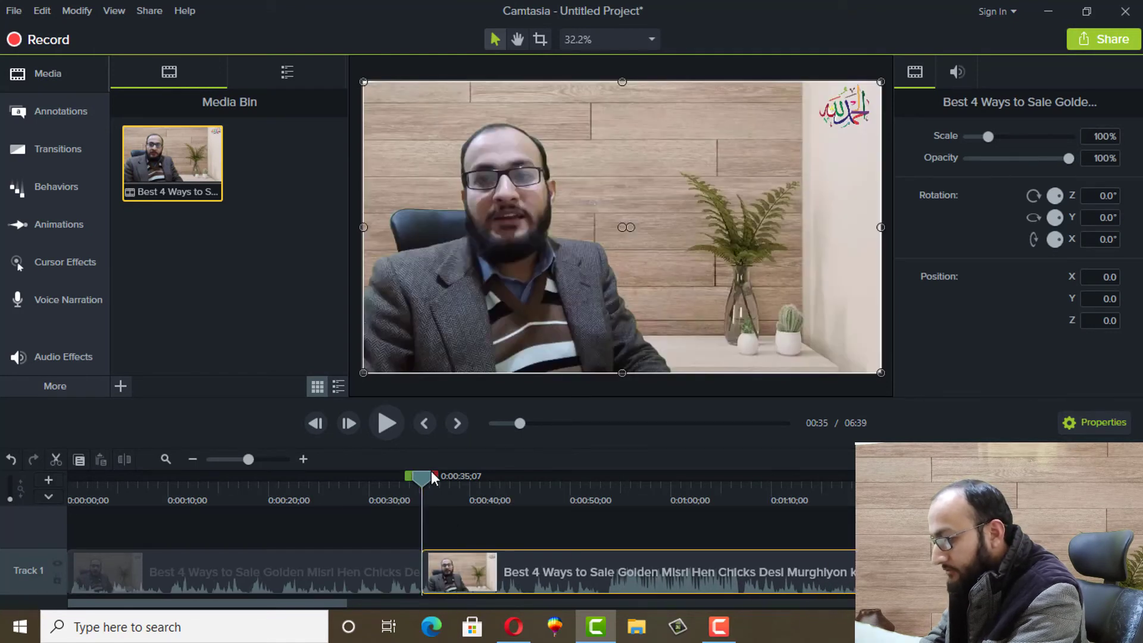
Split again at 43 seconds, delete the short middle piece and close the gap
drag(420, 473, 495, 481)
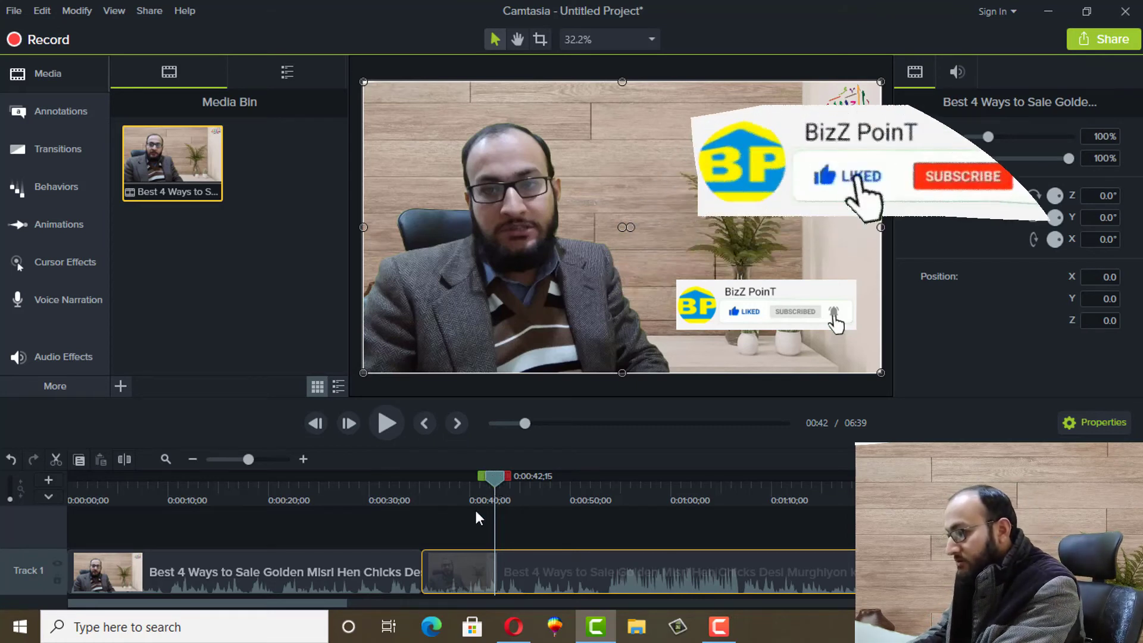
drag(495, 480, 505, 482)
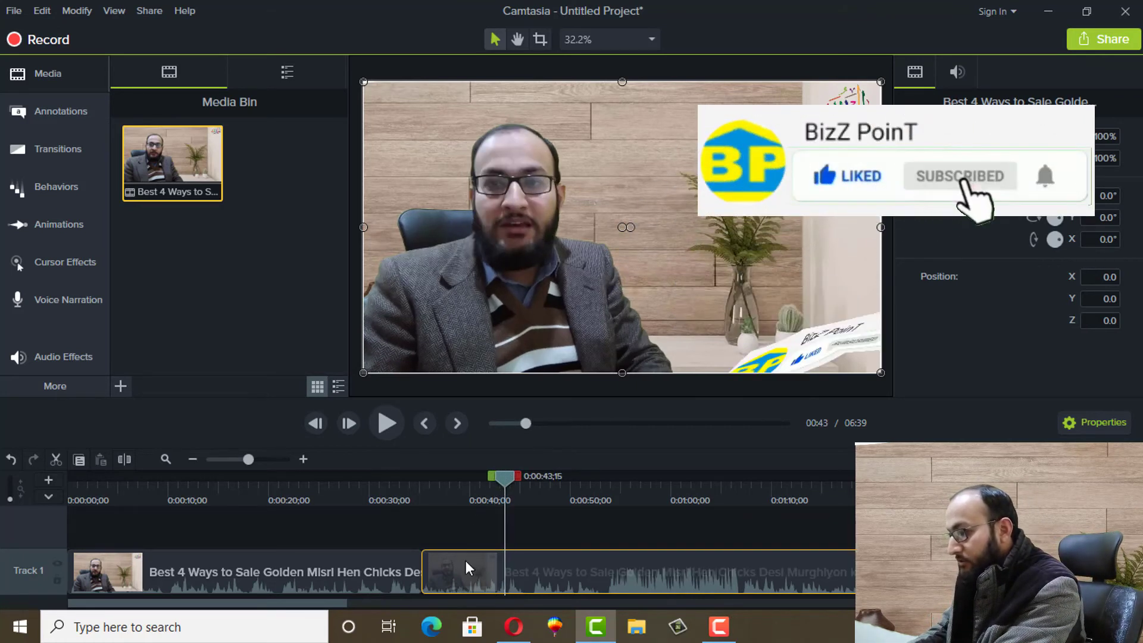
click(123, 460)
drag(528, 567, 576, 567)
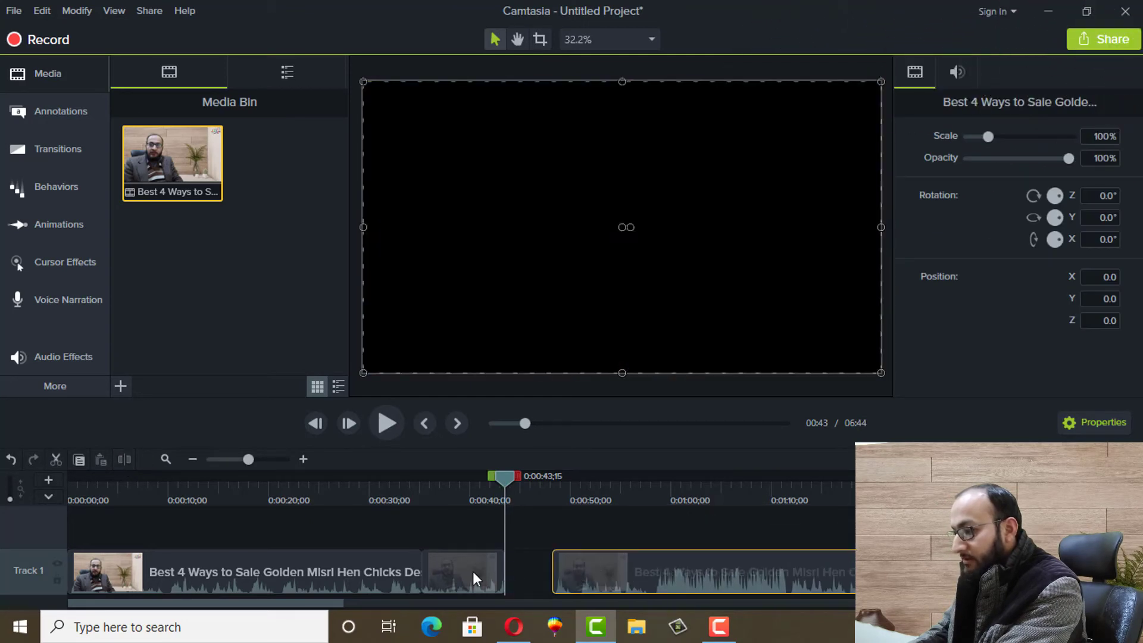
drag(473, 570, 481, 560)
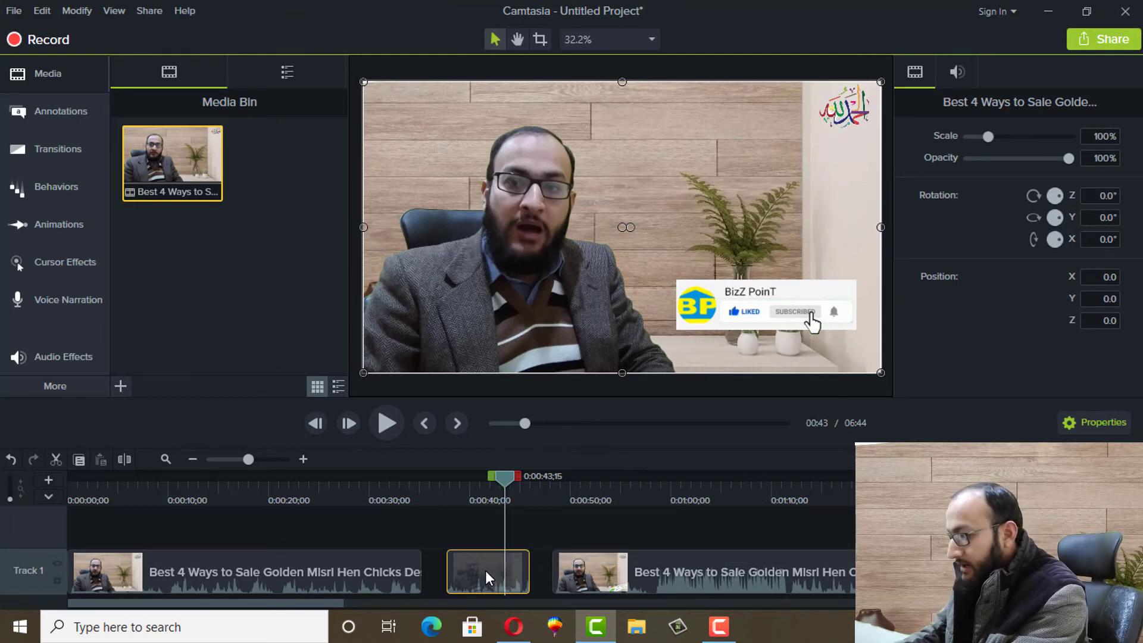
right_click(485, 571)
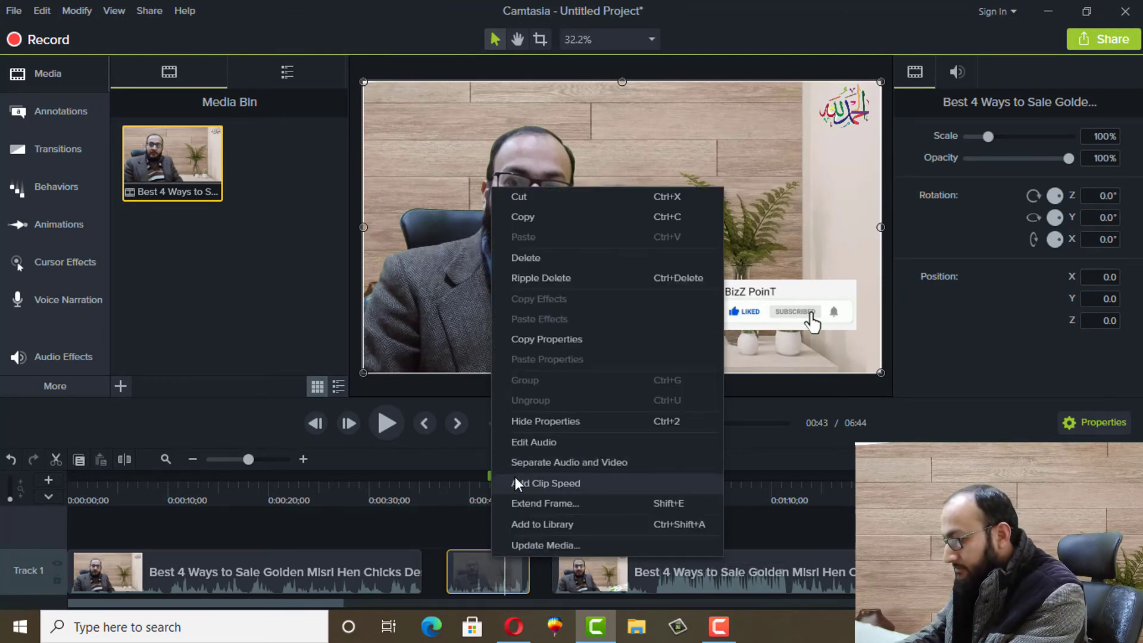
click(522, 256)
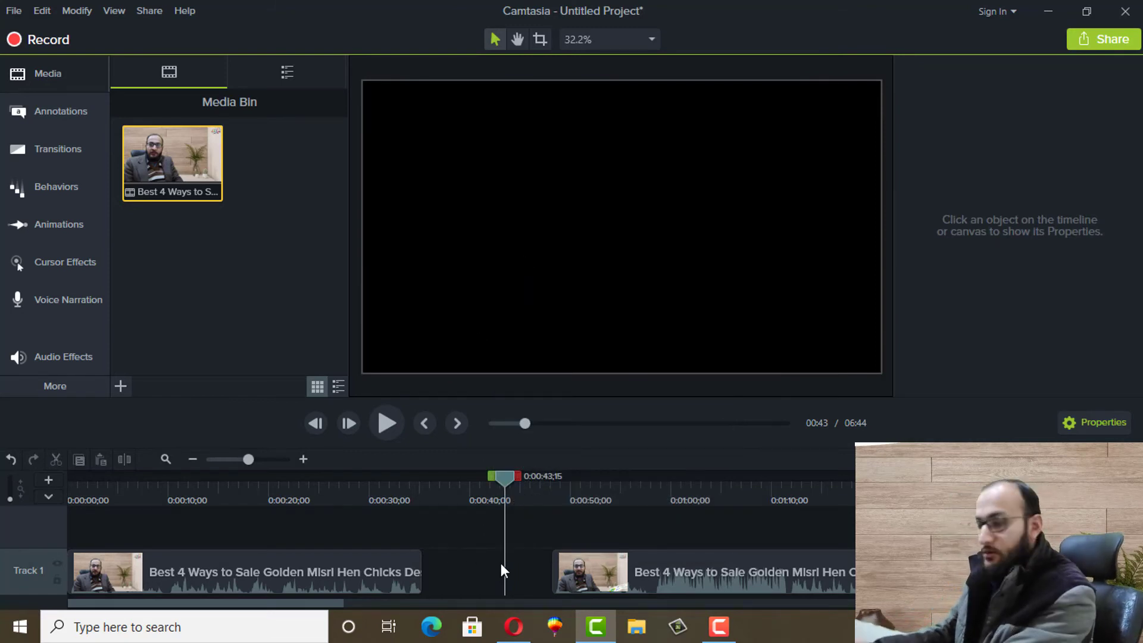
drag(625, 577, 446, 588)
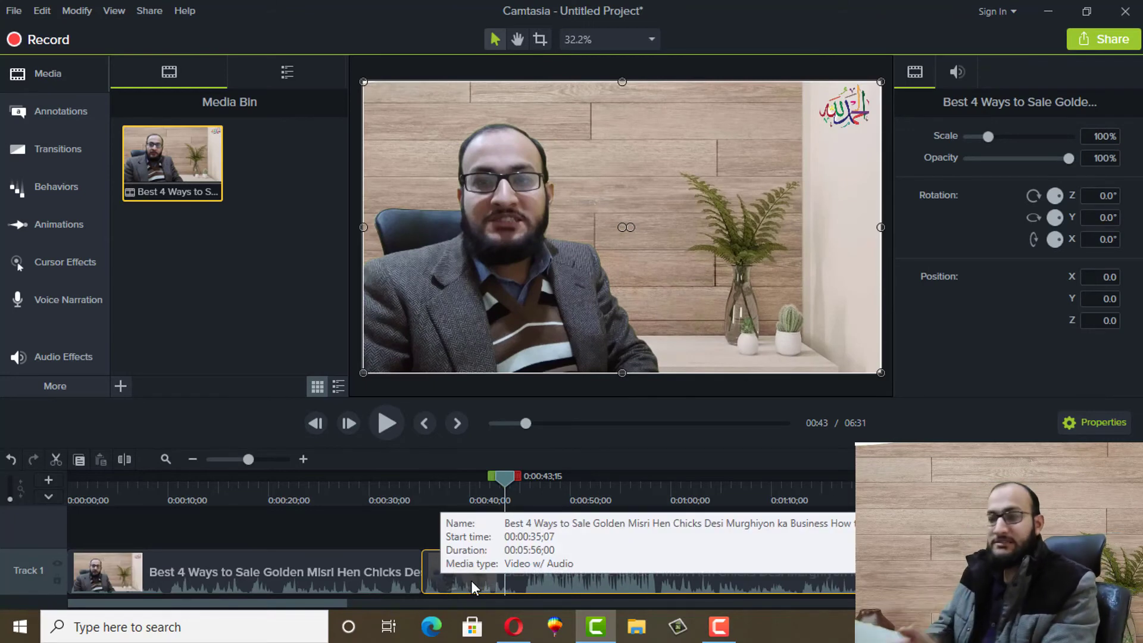
click(300, 588)
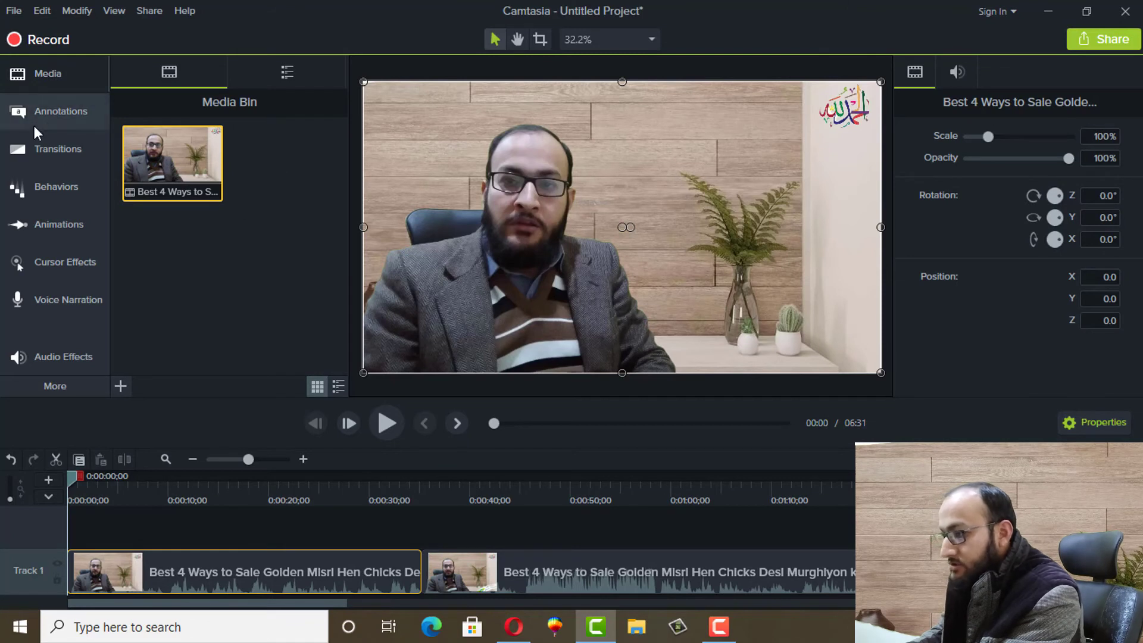
Place a red speech-bubble callout on the video reading 'Subscribe'
click(64, 123)
mouse_move(199, 181)
mouse_down()
mouse_move(483, 241)
mouse_move(695, 302)
mouse_up()
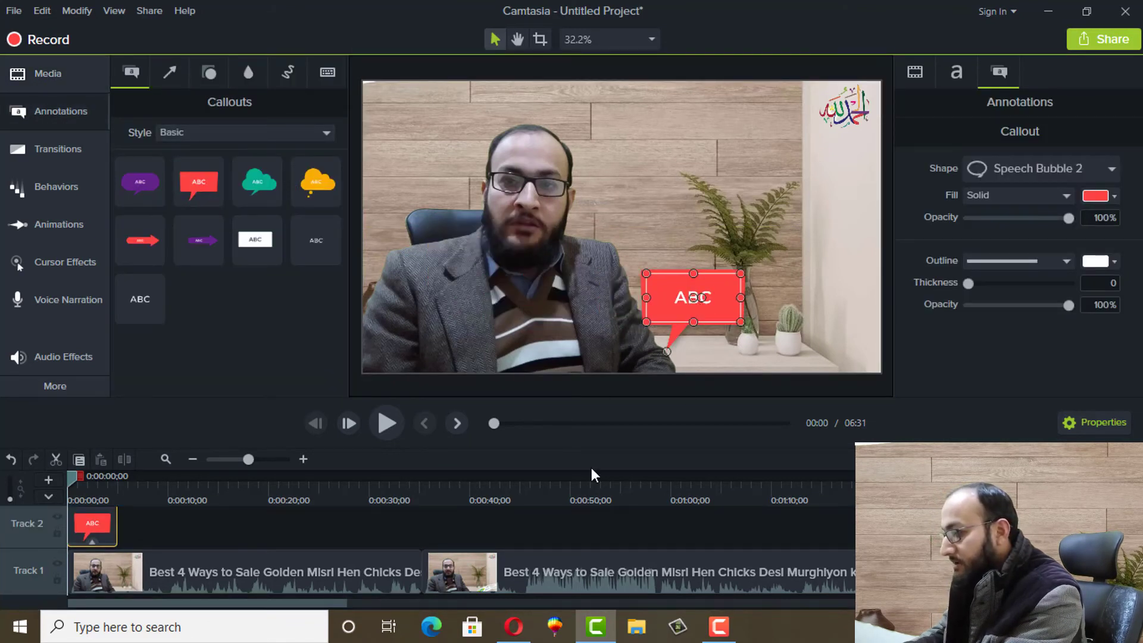
double_click(708, 296)
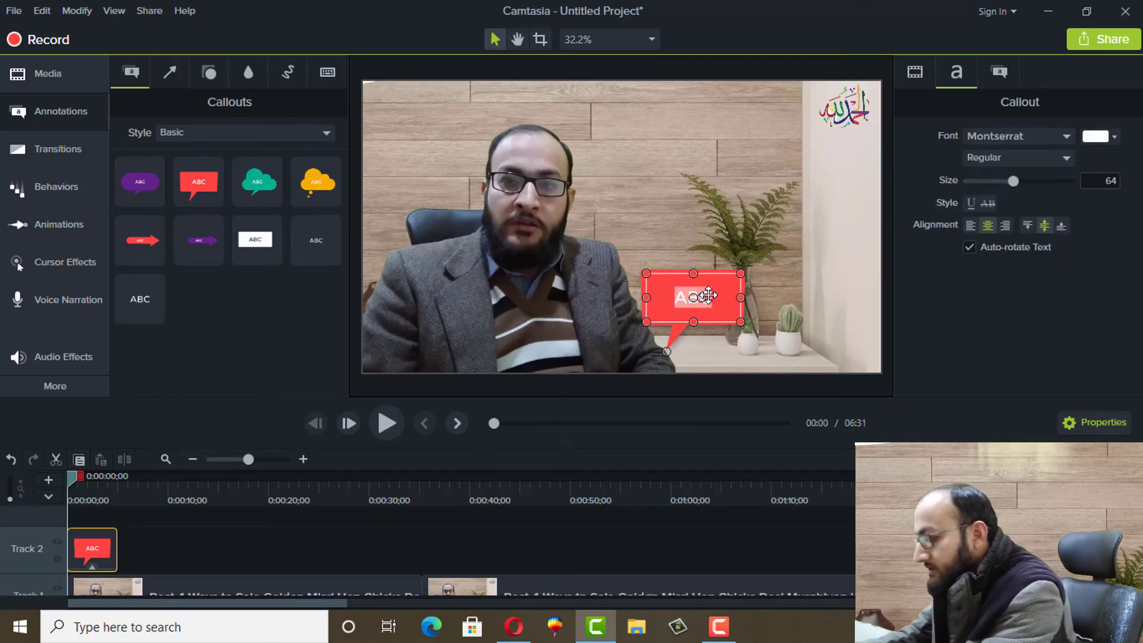
text(Subscribe)
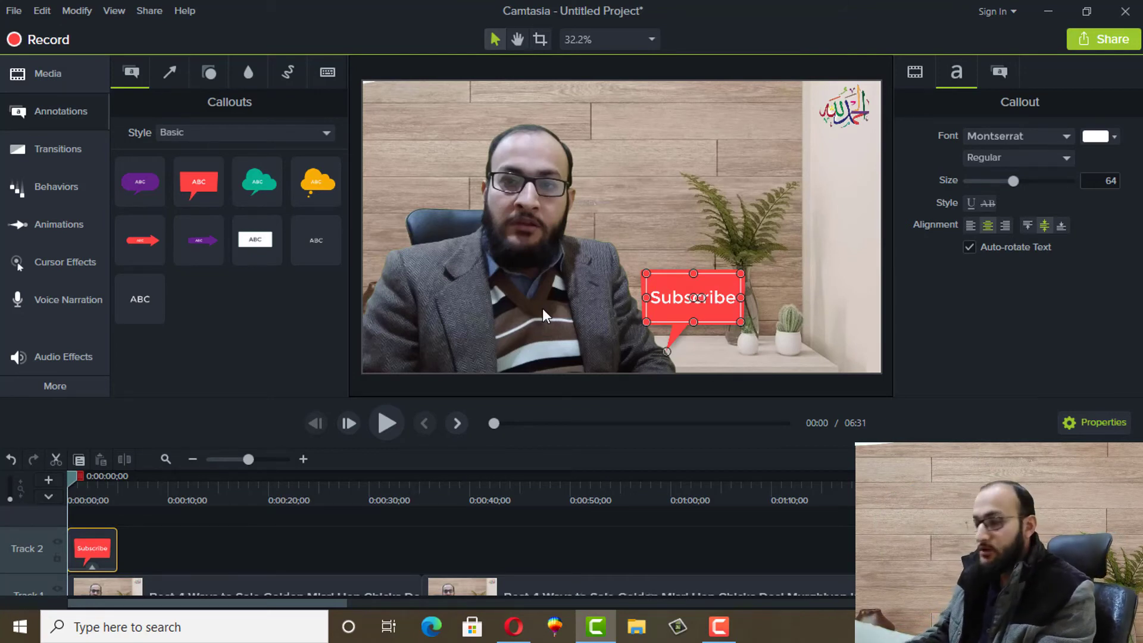
scroll(428, 551, down, 1)
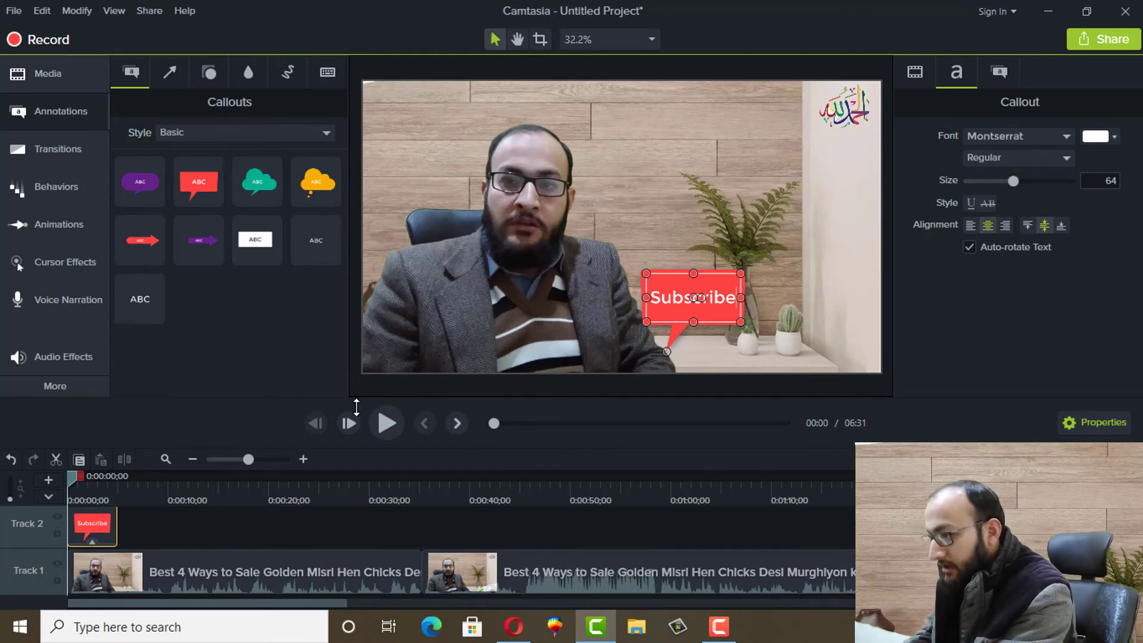
click(41, 151)
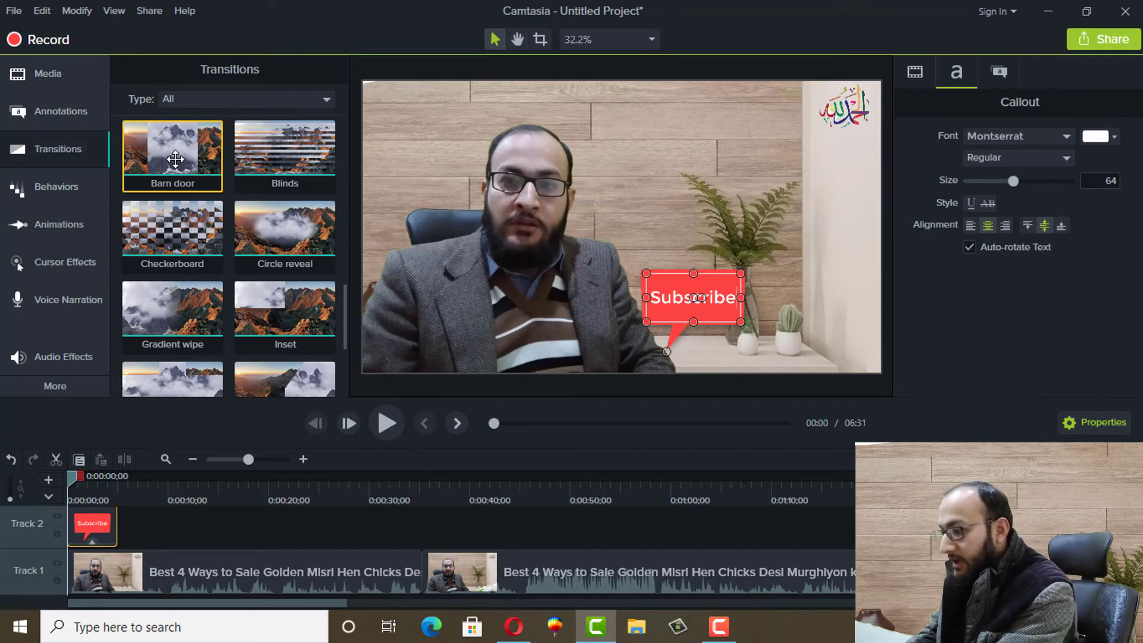
After trial placements of the Barn door transition, move the playhead to 02:10 on the timeline
mouse_move(172, 149)
mouse_down()
mouse_move(238, 190)
mouse_move(441, 563)
mouse_move(167, 102)
mouse_move(170, 143)
mouse_up()
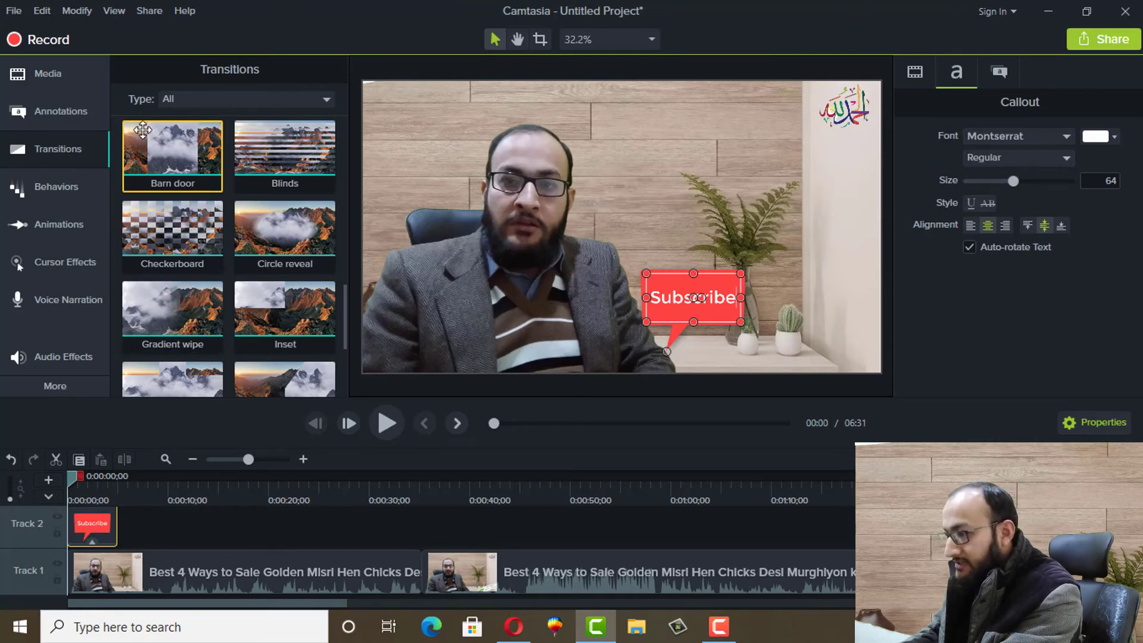
drag(143, 130, 209, 203)
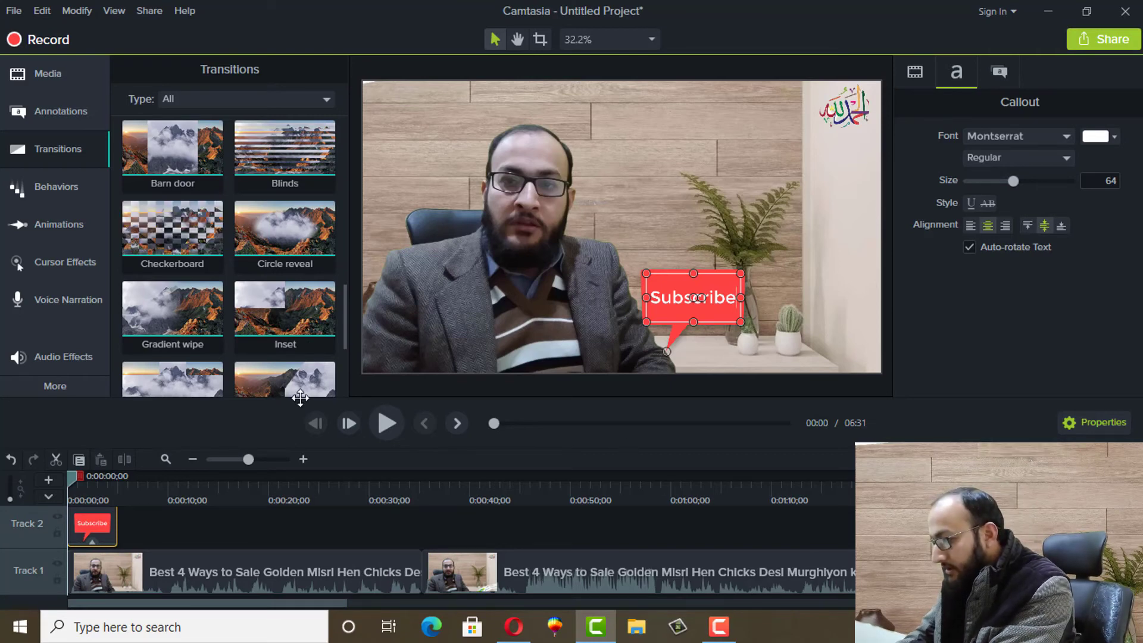
click(592, 423)
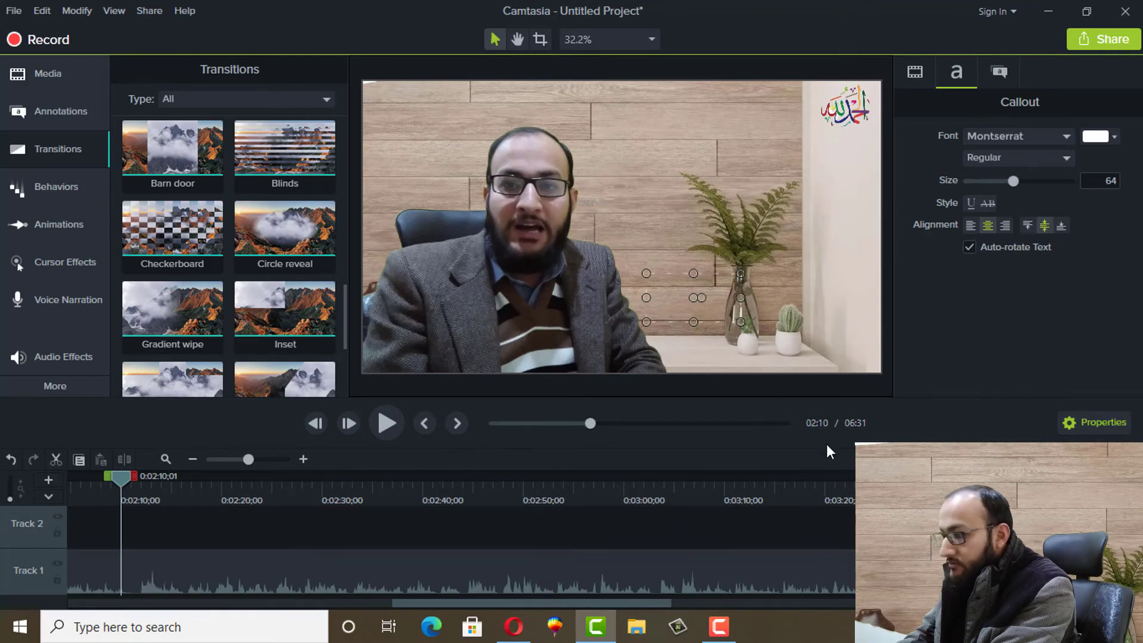
drag(521, 603, 382, 603)
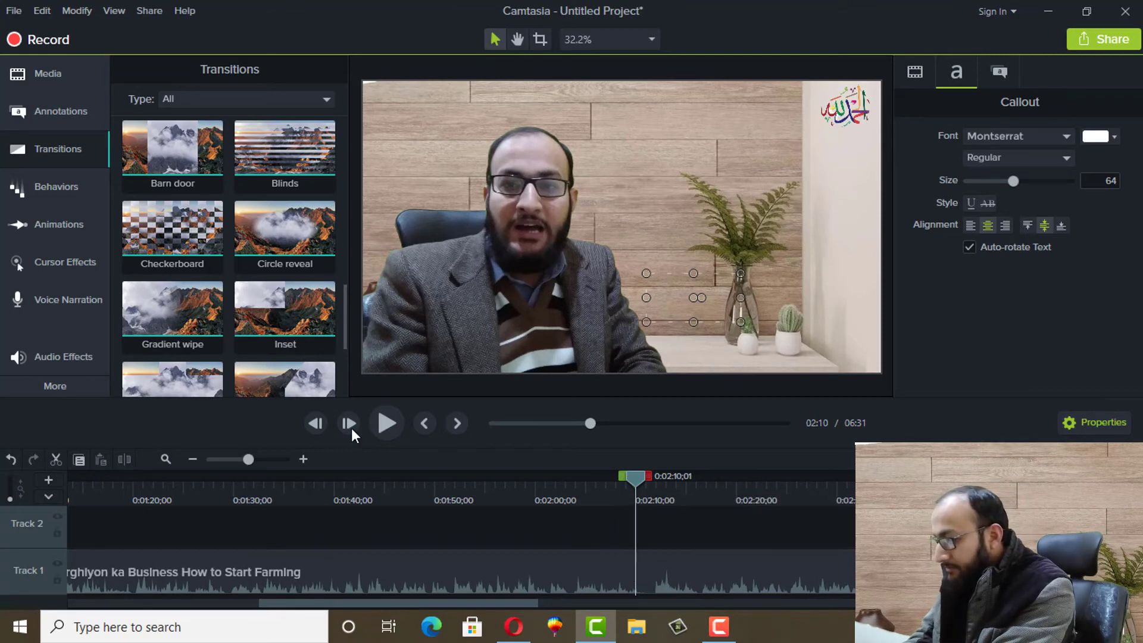
Split the Track 1 clip at 02:10 and add a Barn door transition to the second part
click(480, 580)
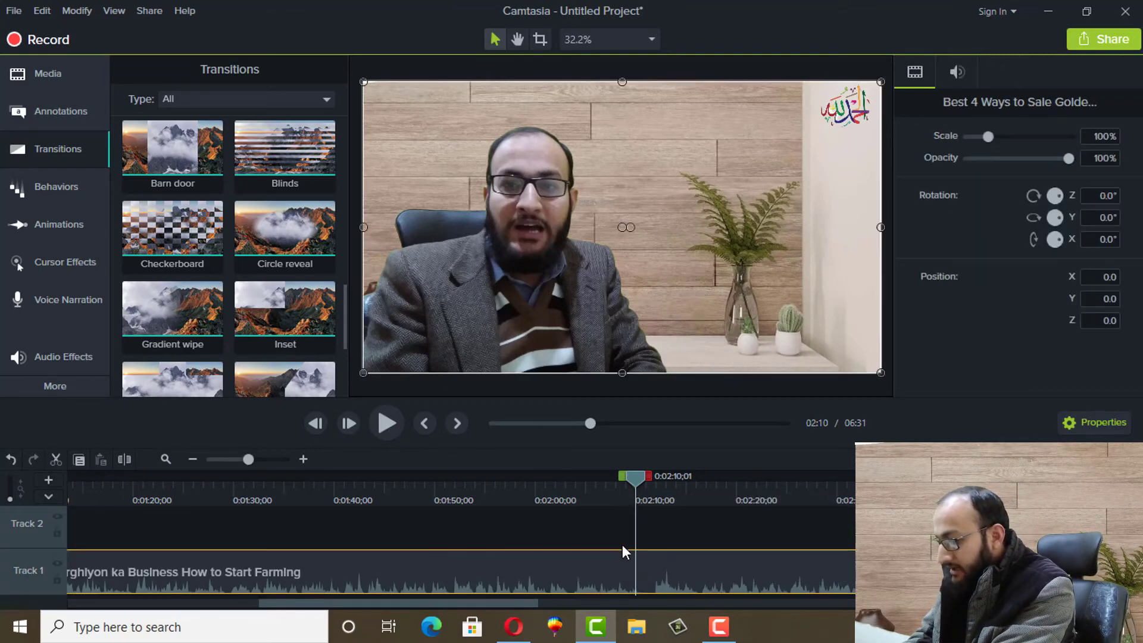
click(123, 463)
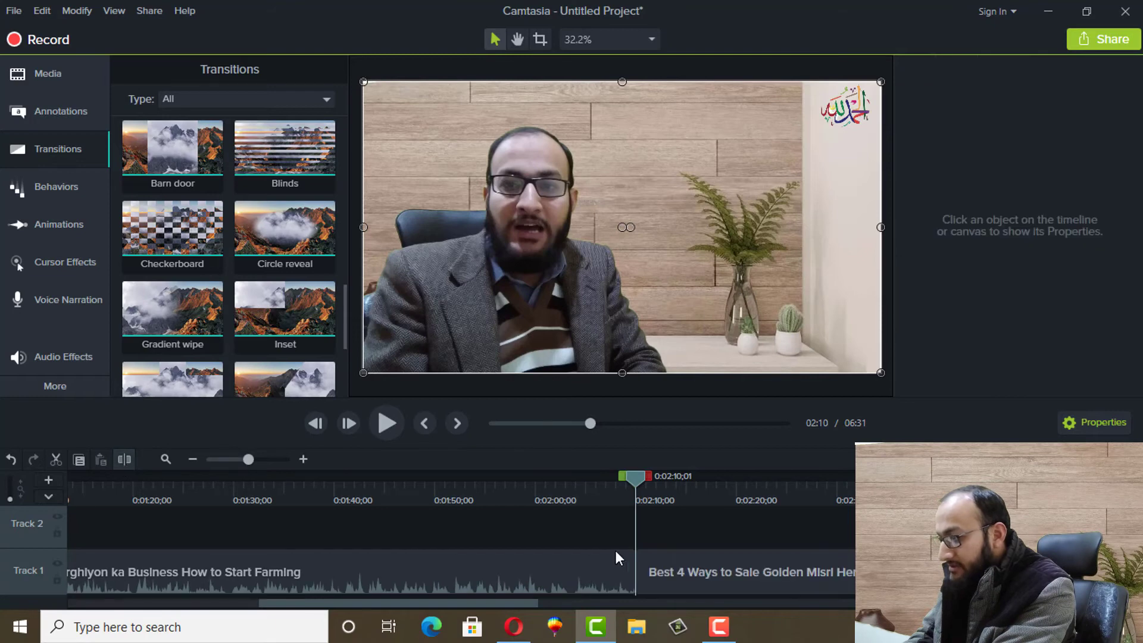
drag(667, 564, 627, 567)
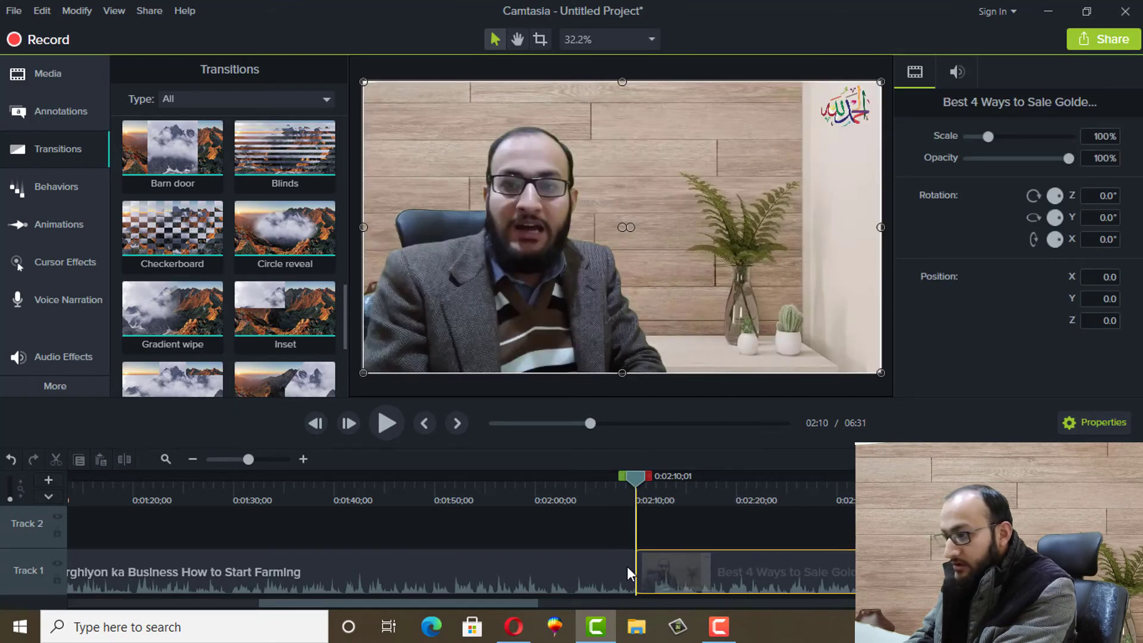
drag(161, 161, 634, 569)
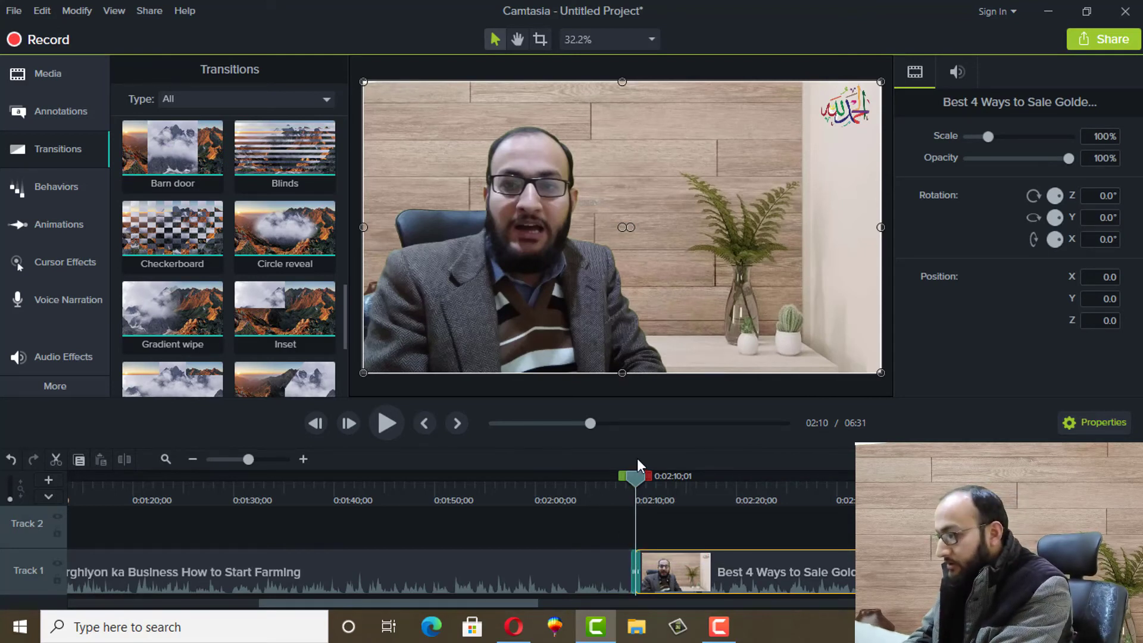
Preview the Barn door transition twice, starting from about 2:07
drag(634, 474, 628, 474)
key(space)
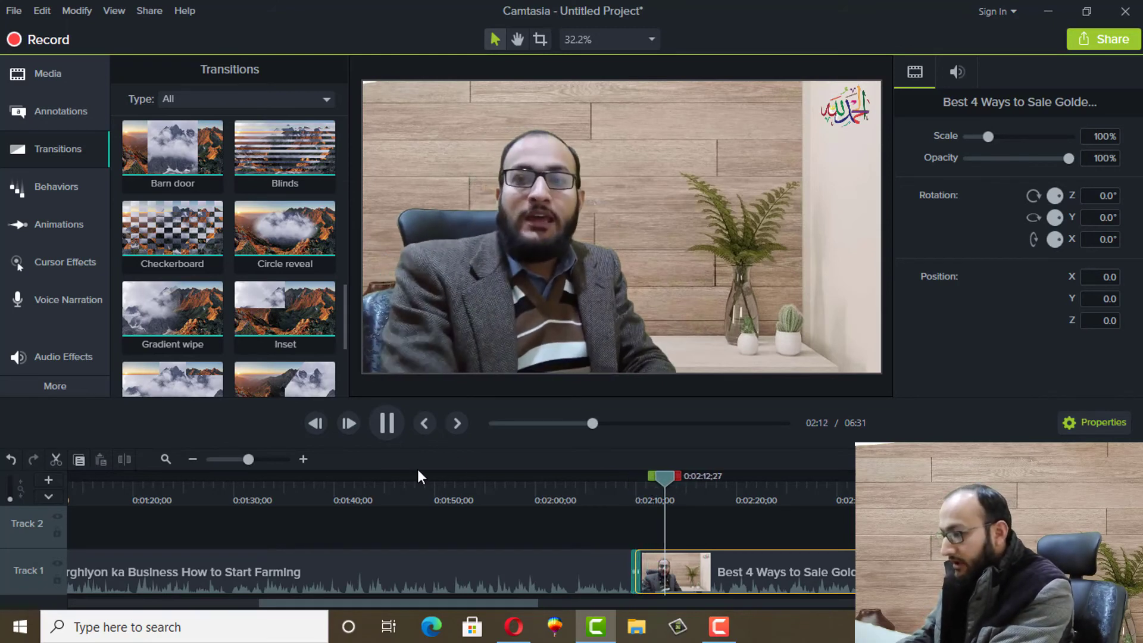
key(space)
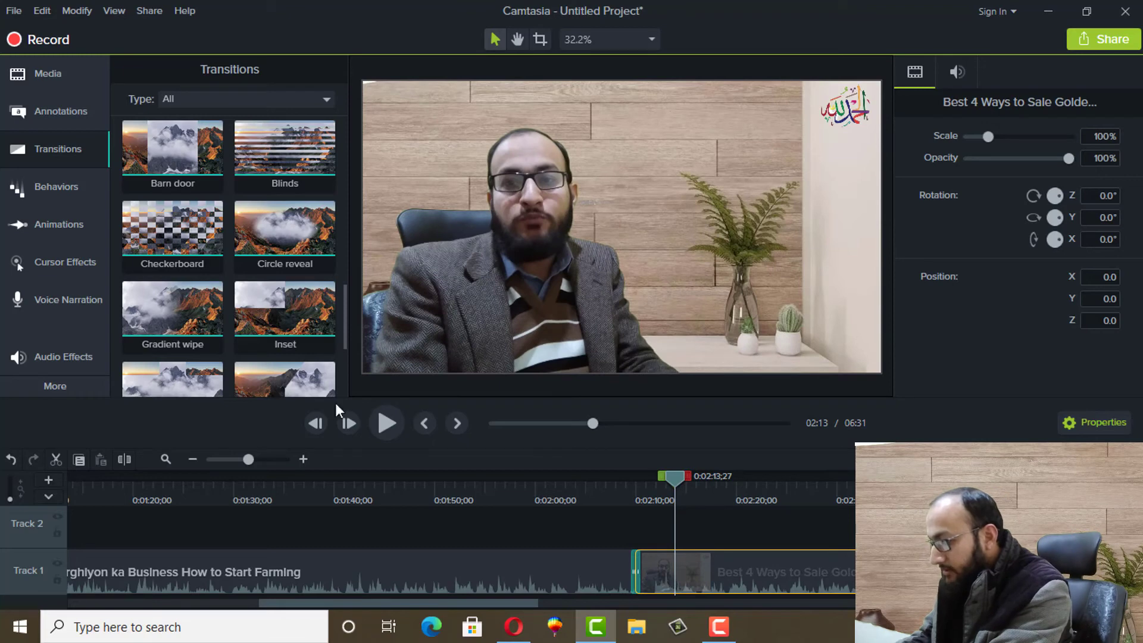
drag(345, 327, 640, 569)
scroll(345, 181, up, 1)
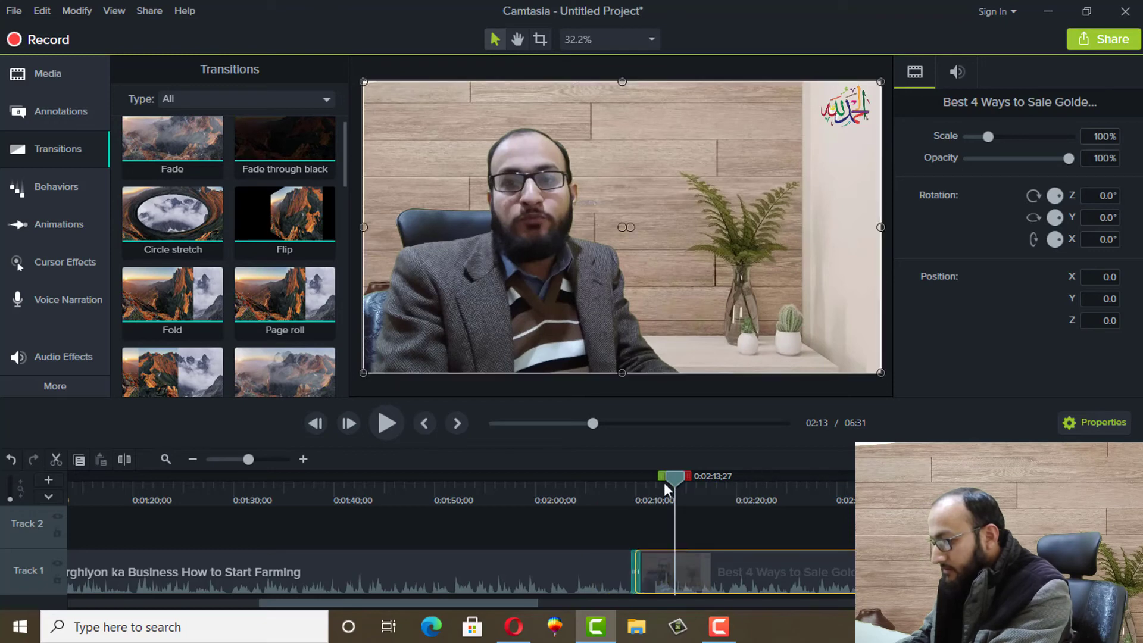
drag(672, 484, 613, 484)
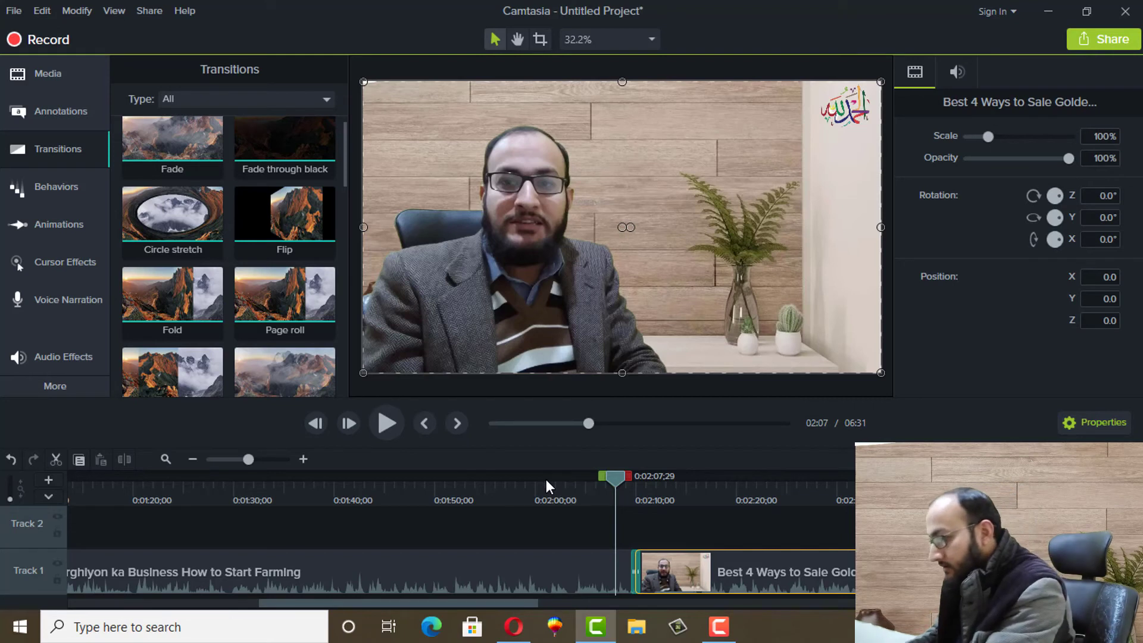
click(556, 528)
key(space)
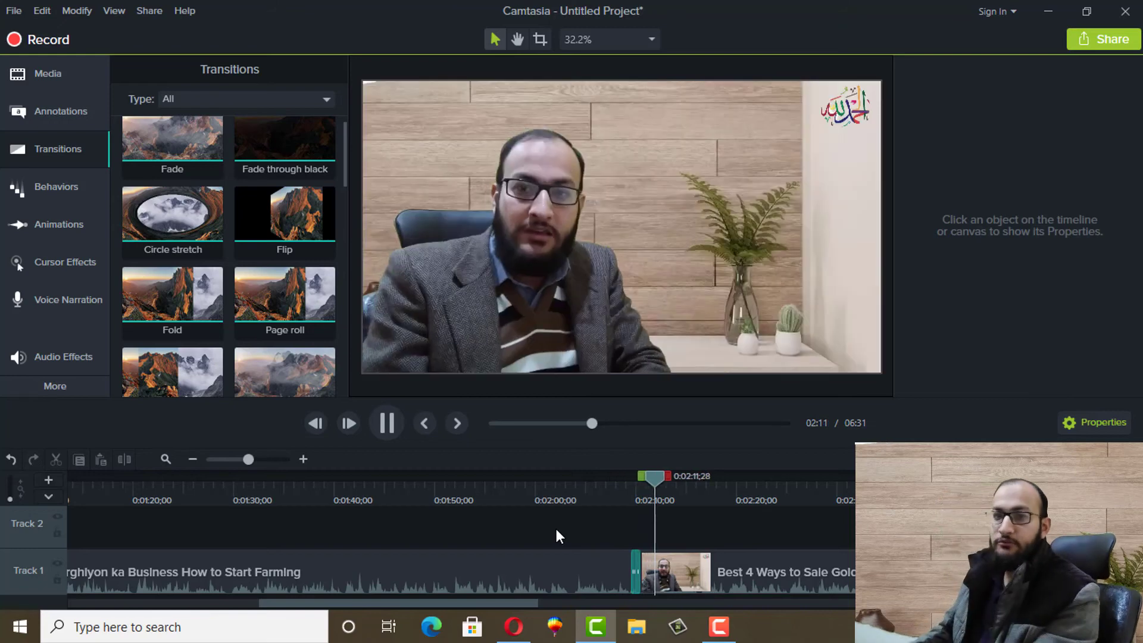
key(space)
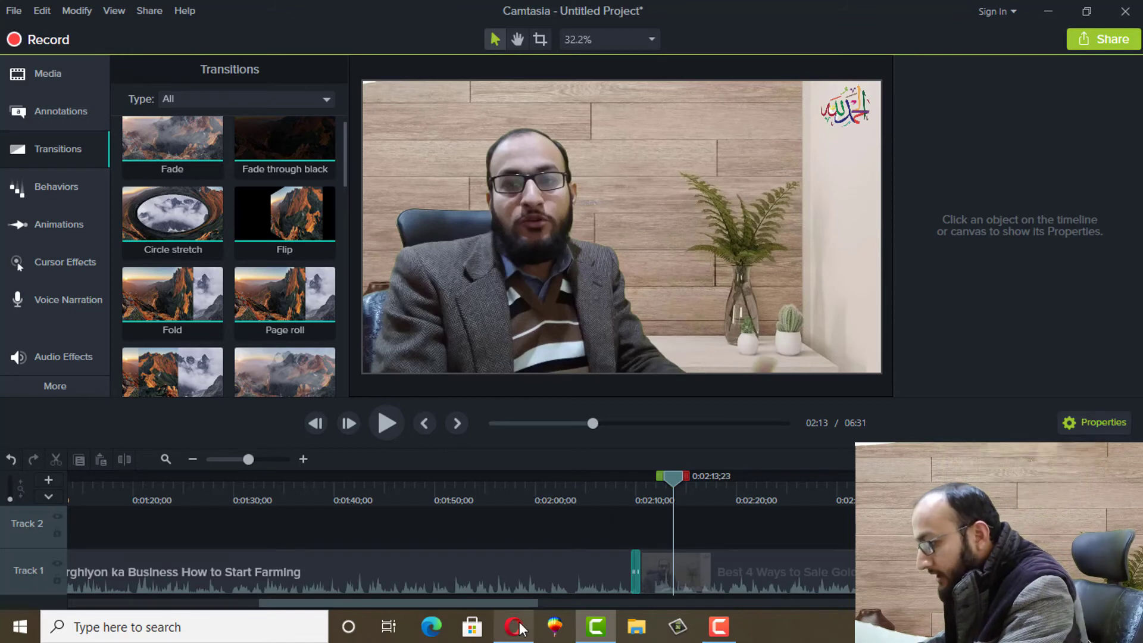
Switch to Opera's YouTube Studio dashboard and close the helpfulness survey popup
click(489, 566)
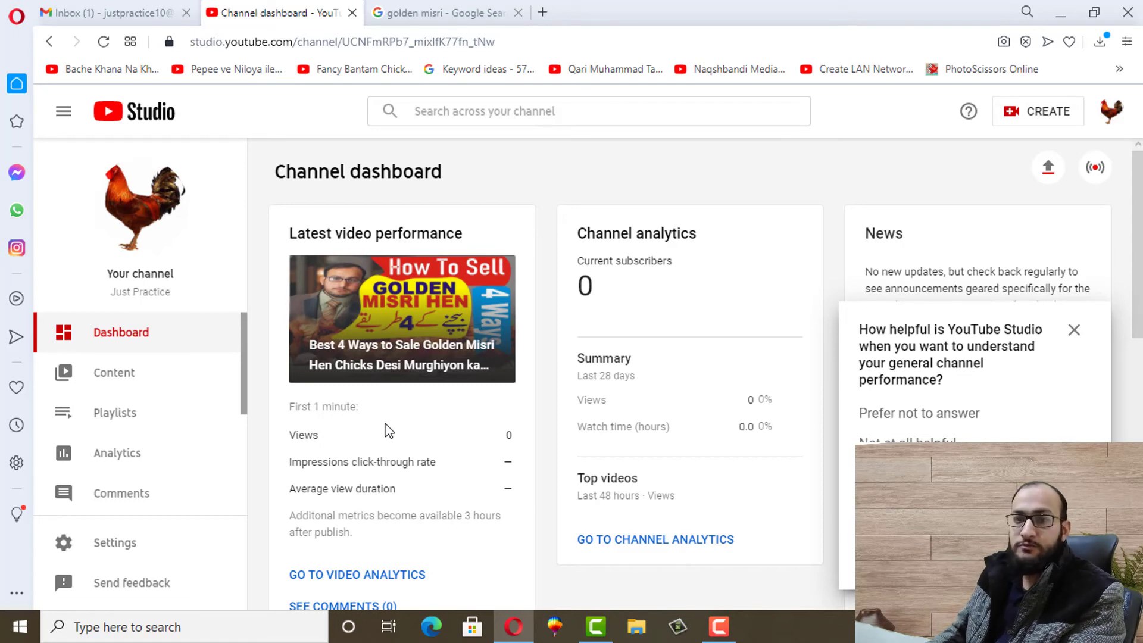
click(616, 196)
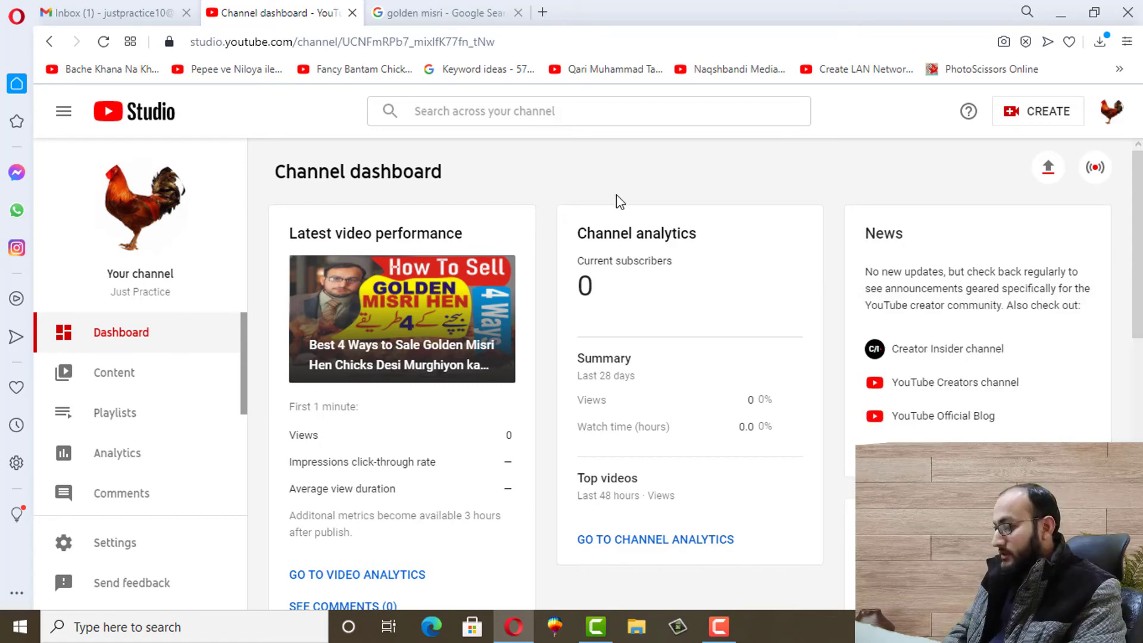
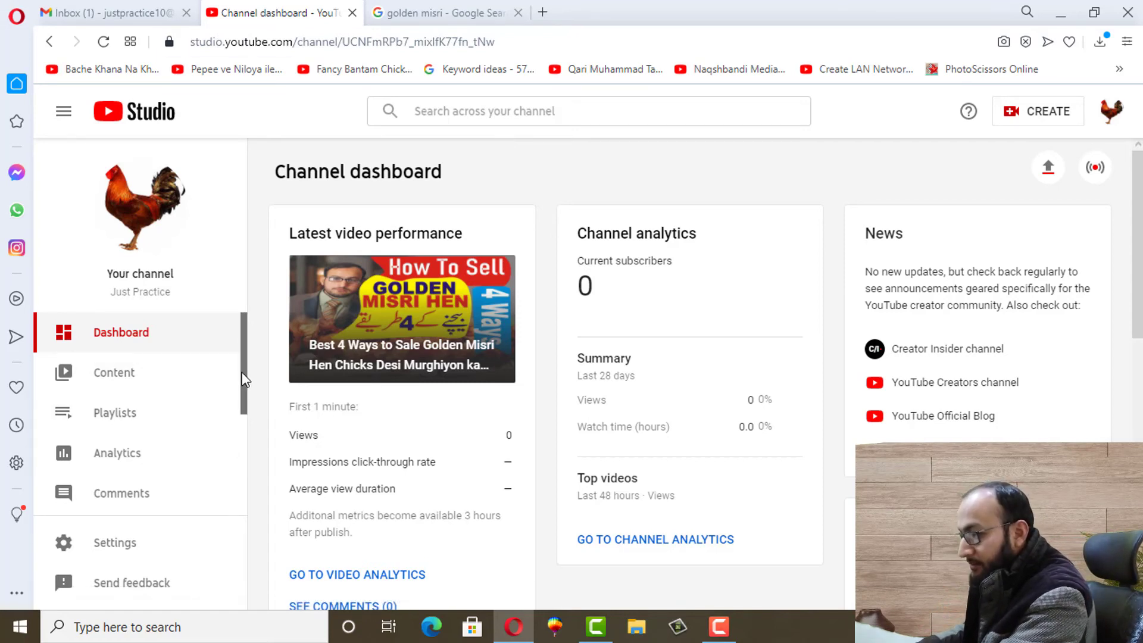
Open the channel's Monetization page and scroll down to the eligibility requirements
drag(244, 379, 244, 477)
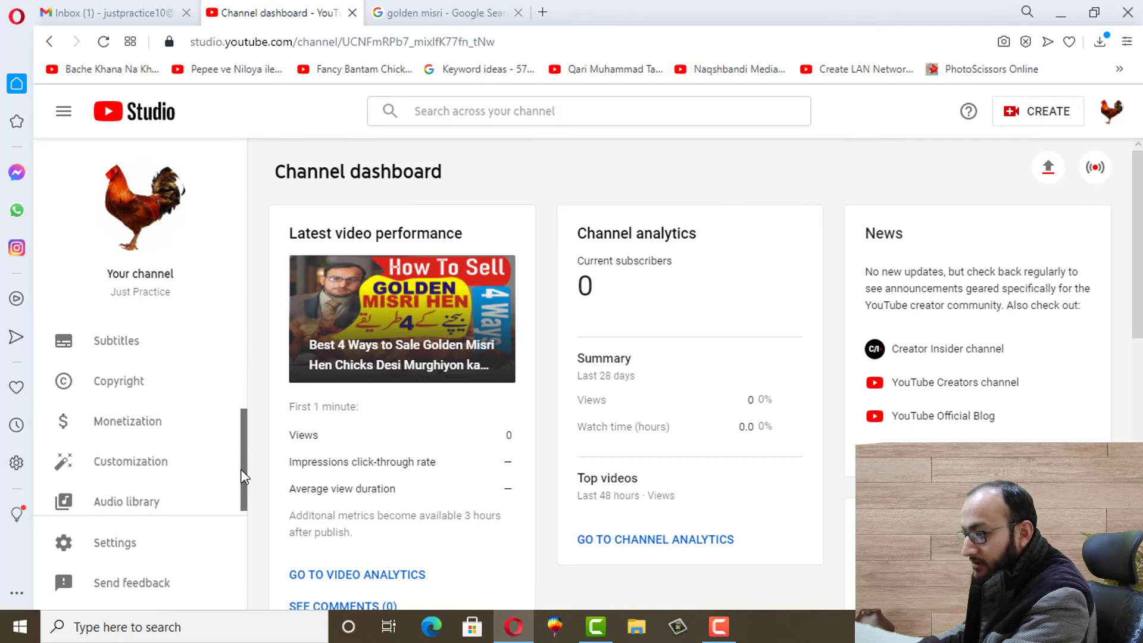
click(132, 432)
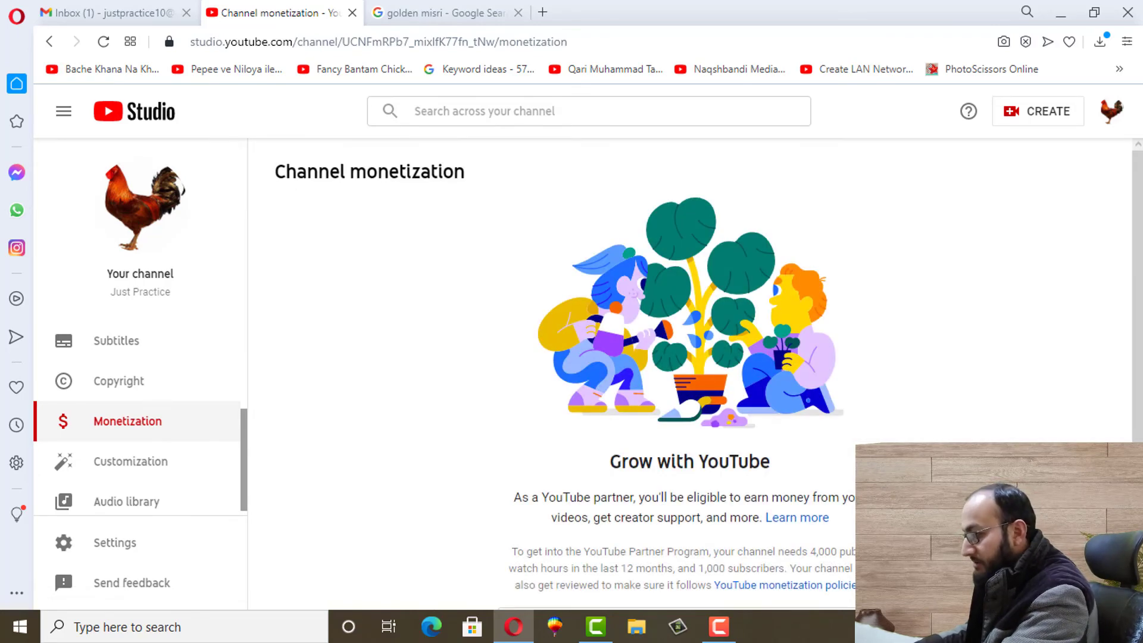
scroll(544, 319, down, 2)
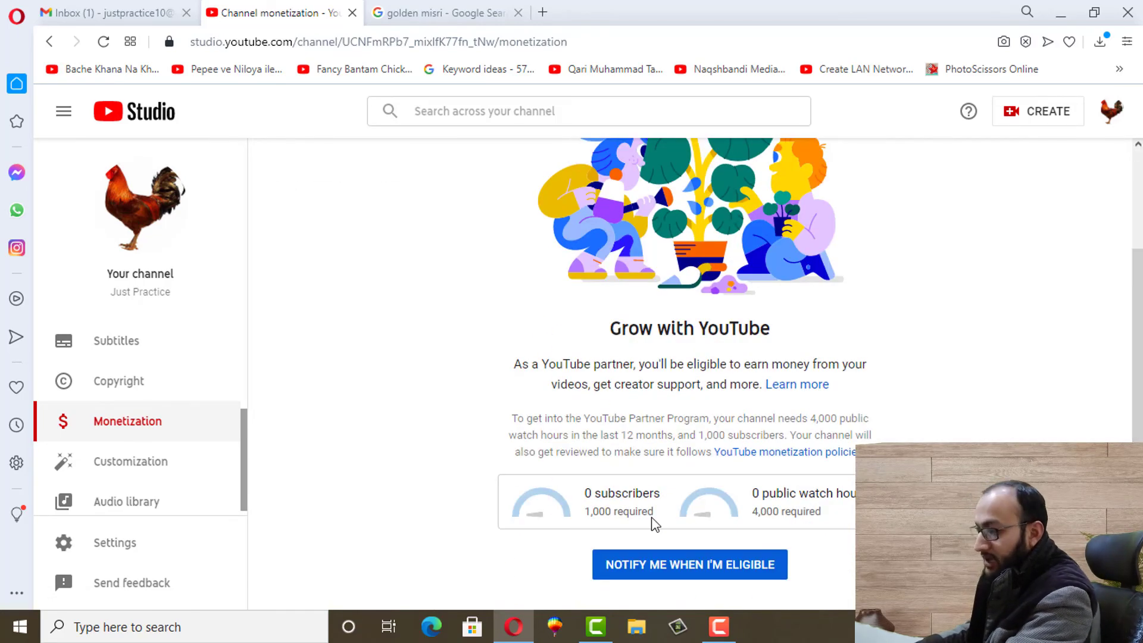
mouse_move(848, 518)
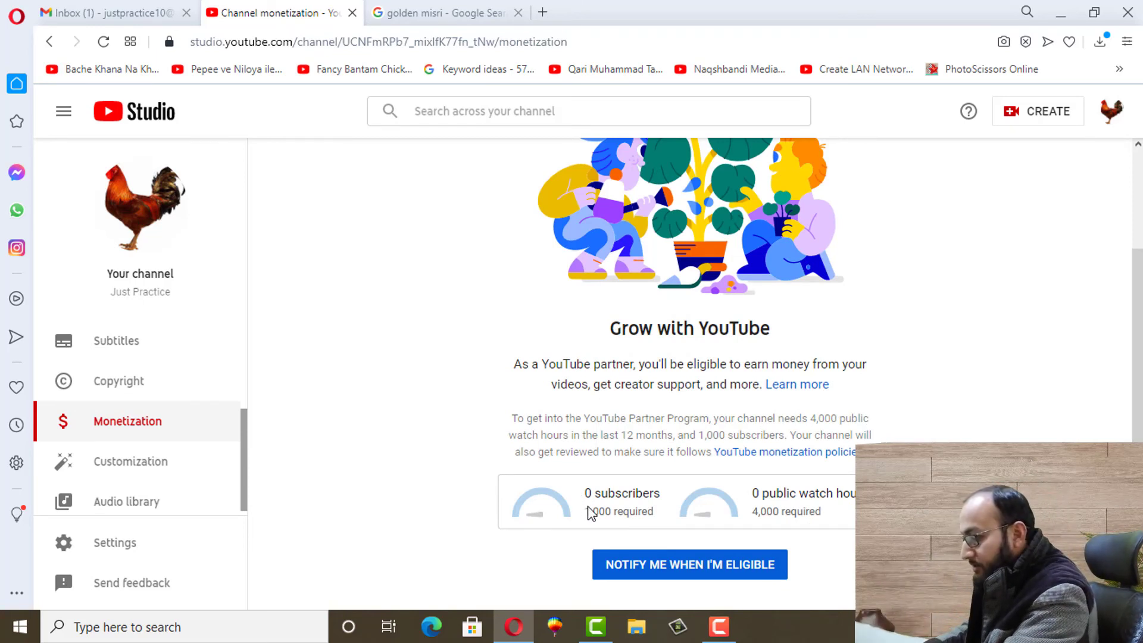
Highlight the 1,000-subscriber and 4,000-watch-hour requirement values
drag(585, 511, 653, 507)
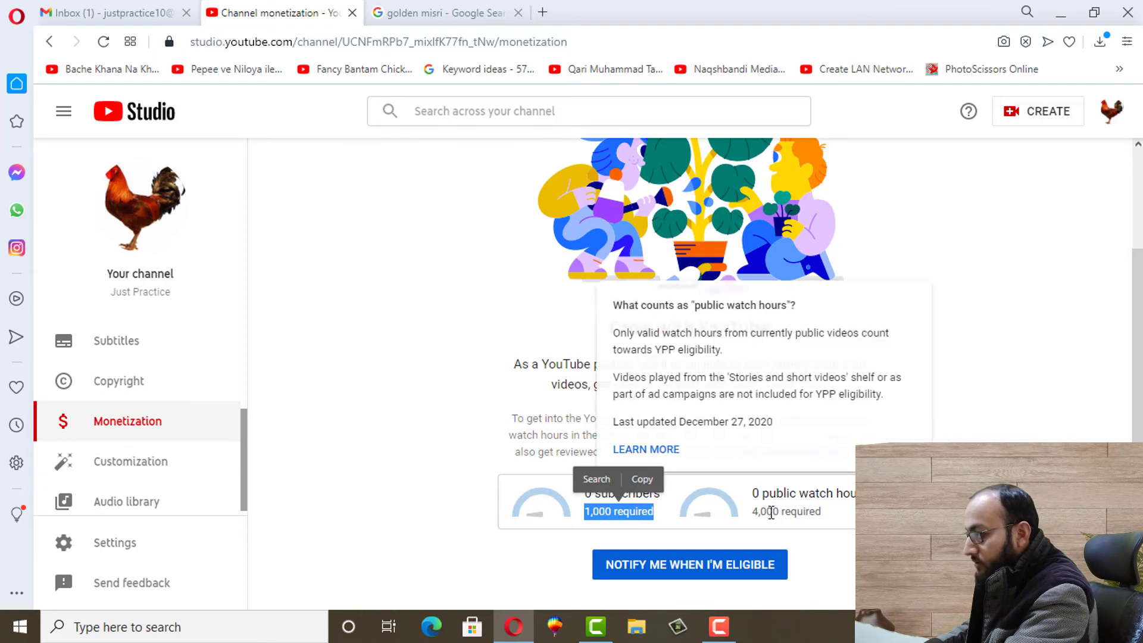
drag(752, 511, 825, 516)
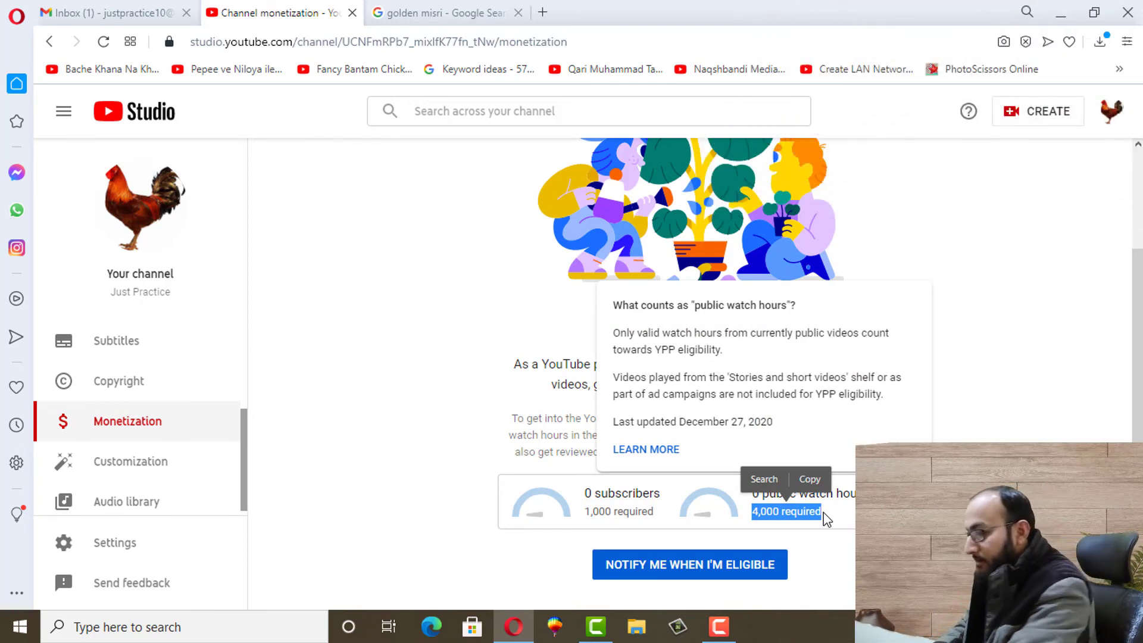
click(591, 512)
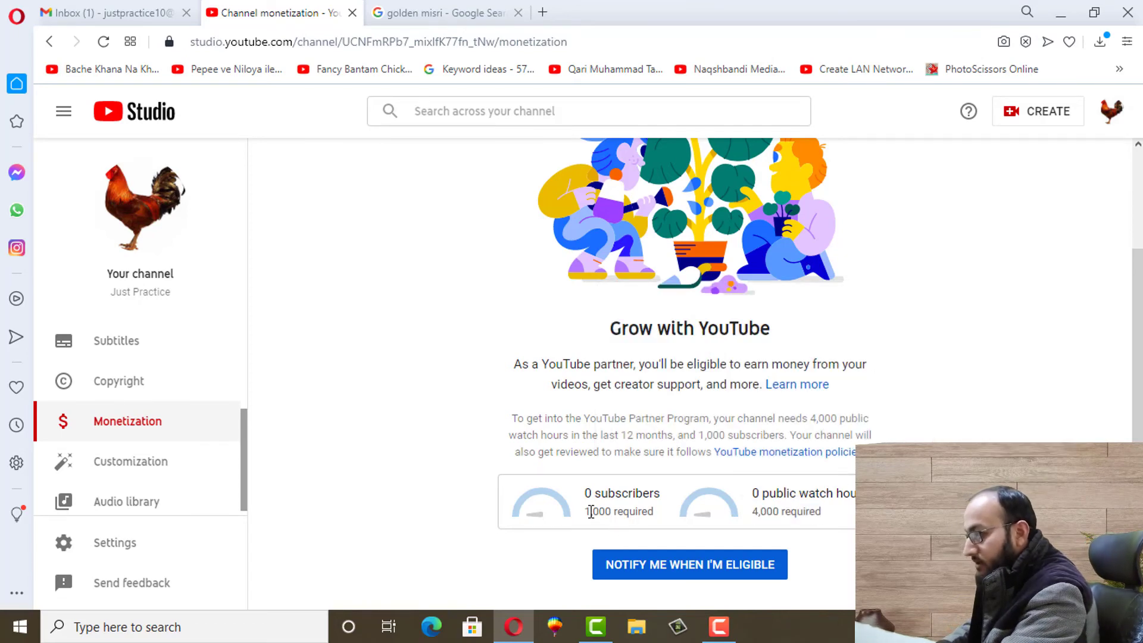
drag(591, 512, 647, 512)
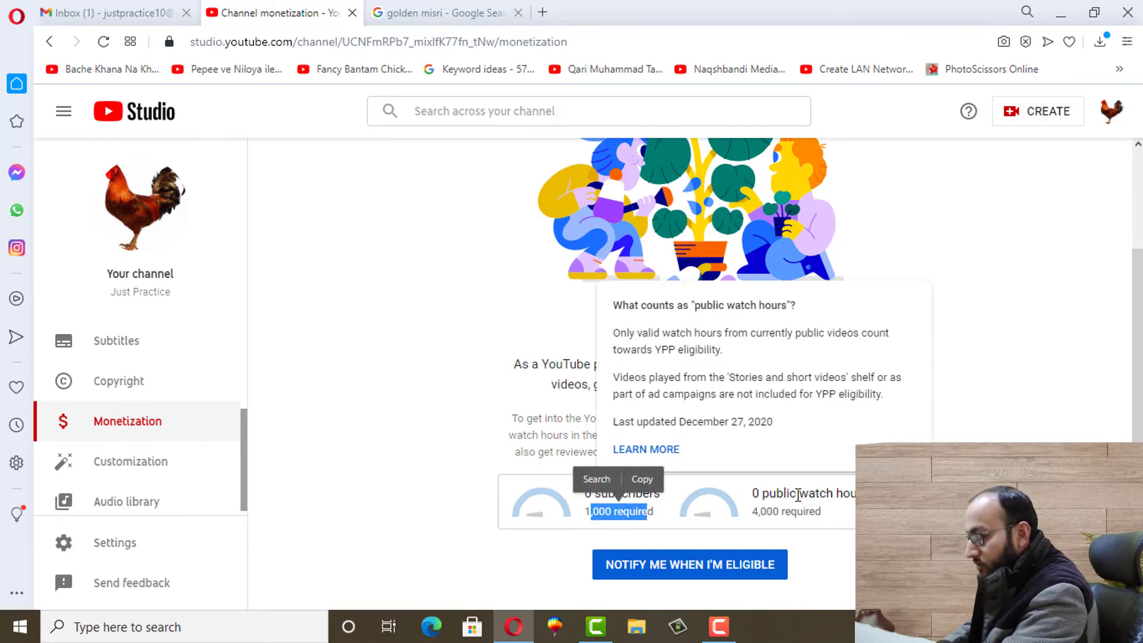
drag(751, 512, 817, 512)
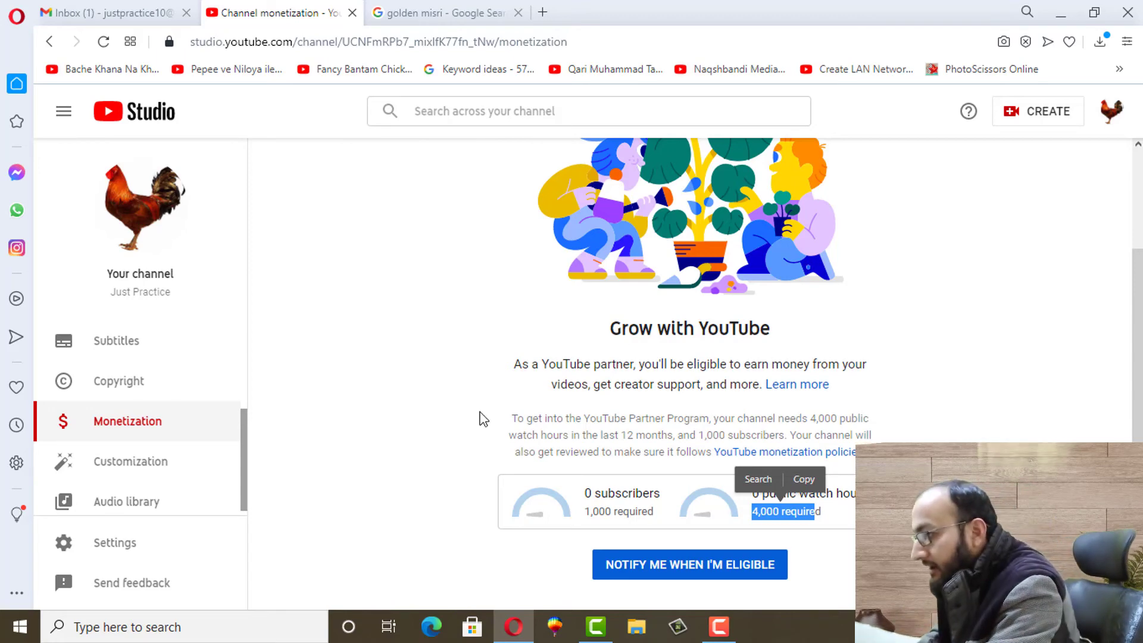
Search 'google adsense login' from a new tab's Speed Dial and open the official Google AdSense page
click(477, 12)
click(543, 12)
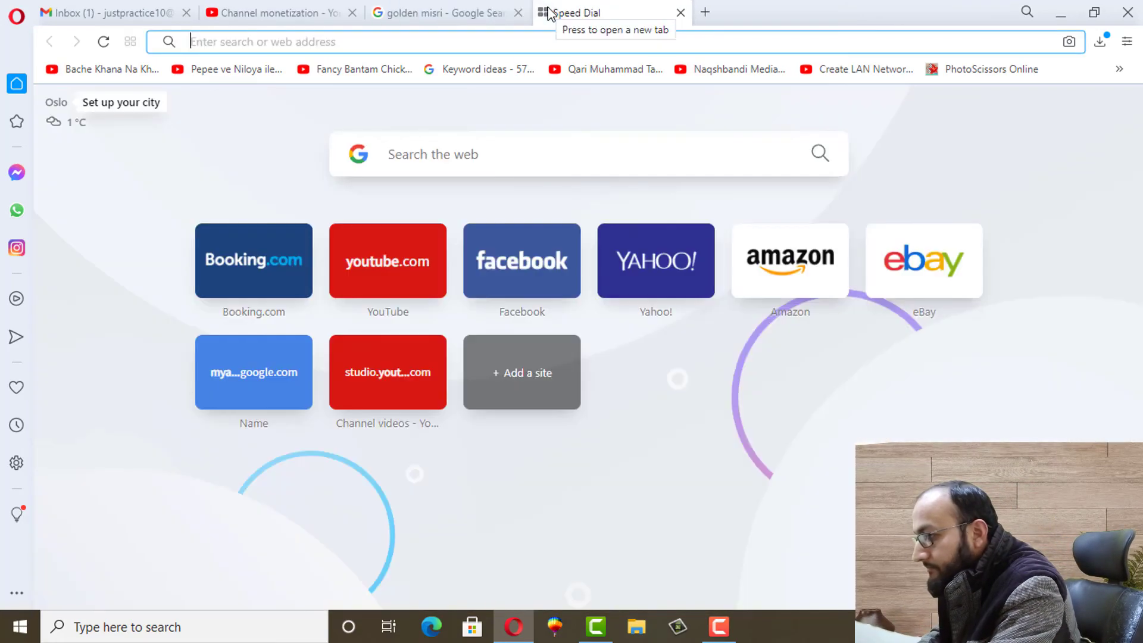
click(420, 155)
text(google )
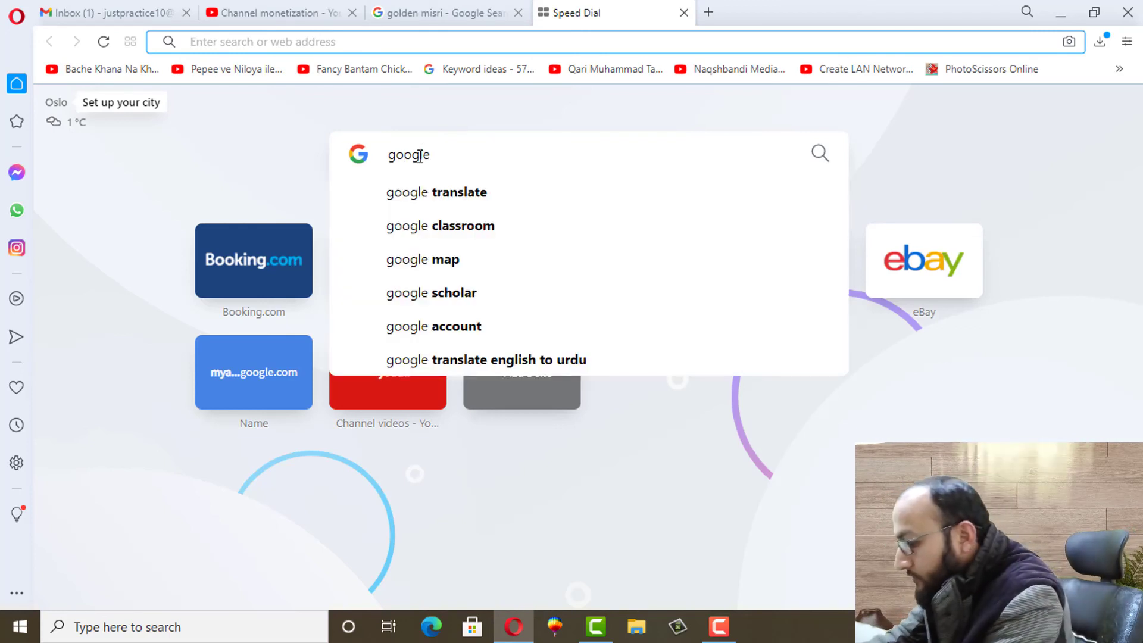
text(adsense)
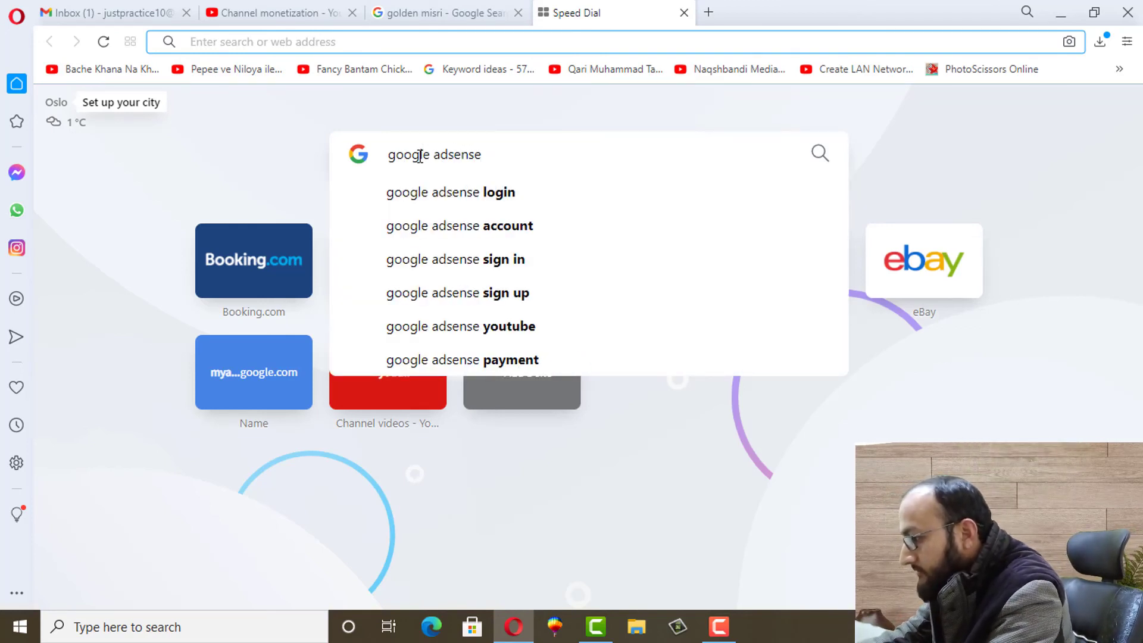
click(459, 187)
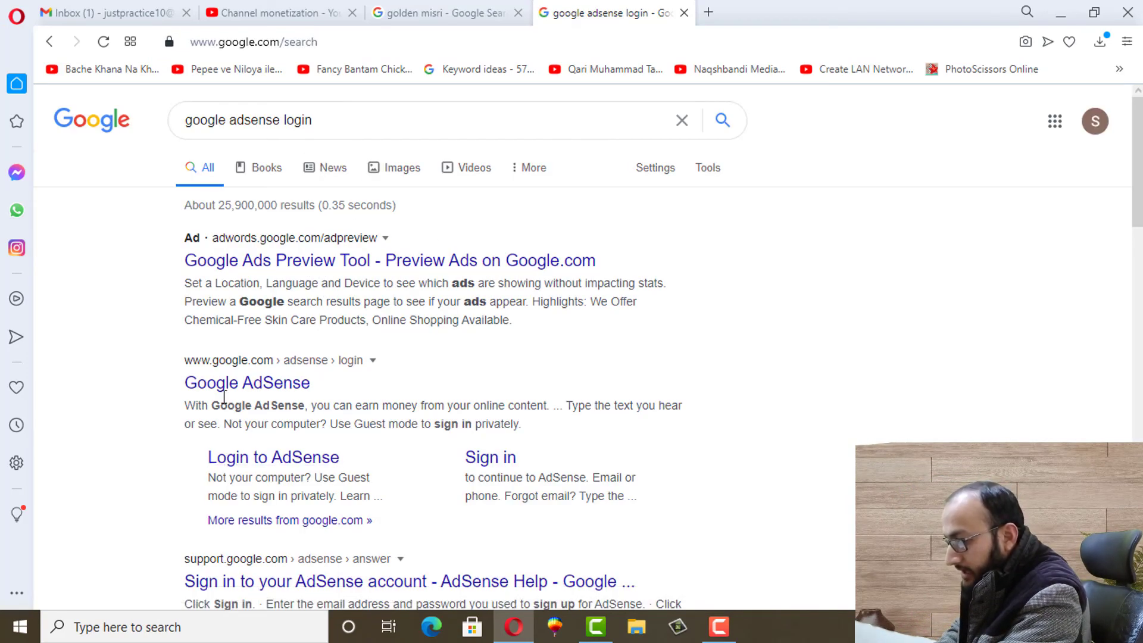
click(257, 393)
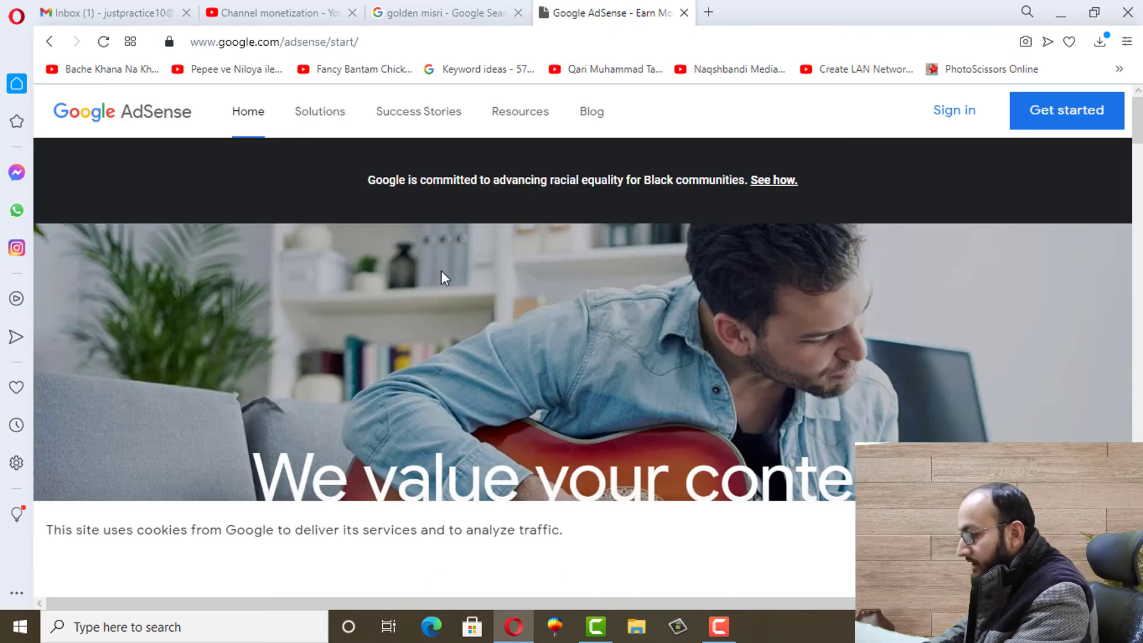
Bring up the AdSense sign-up form with Get started, then add a new Speed Dial tab
click(1048, 121)
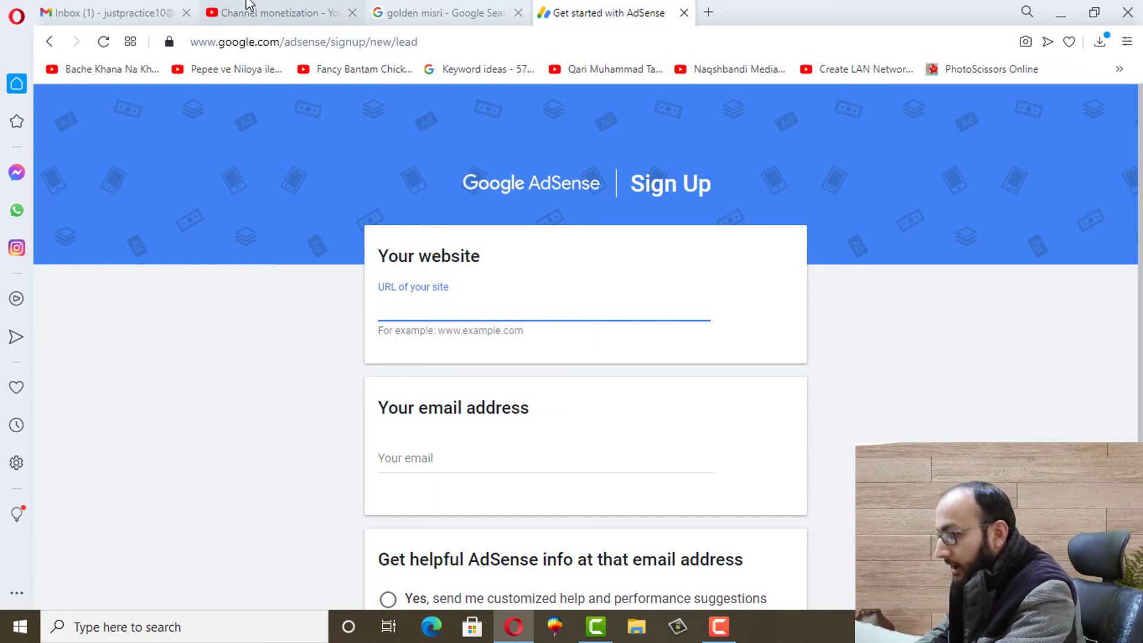
click(709, 12)
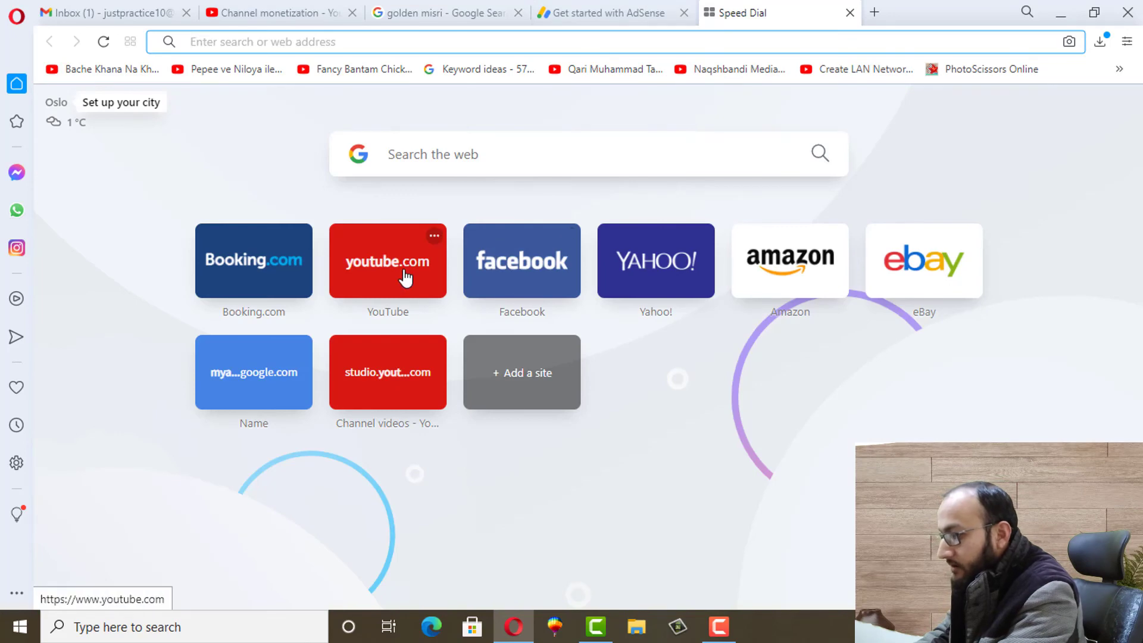
On YouTube, switch the active account to the Just Practice channel
click(404, 276)
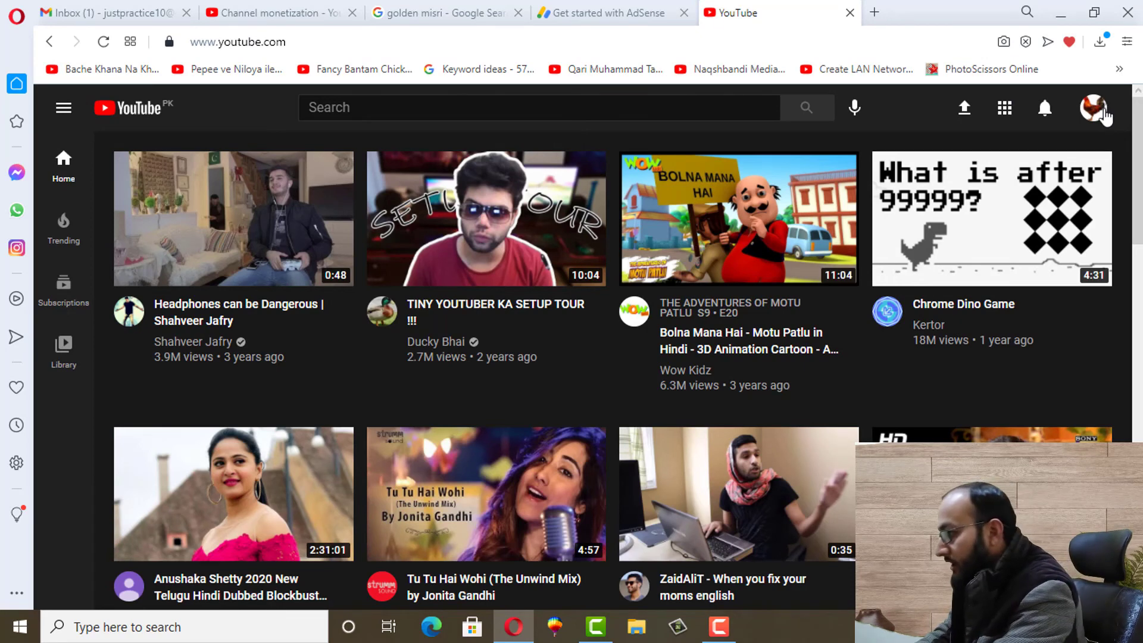
click(1096, 110)
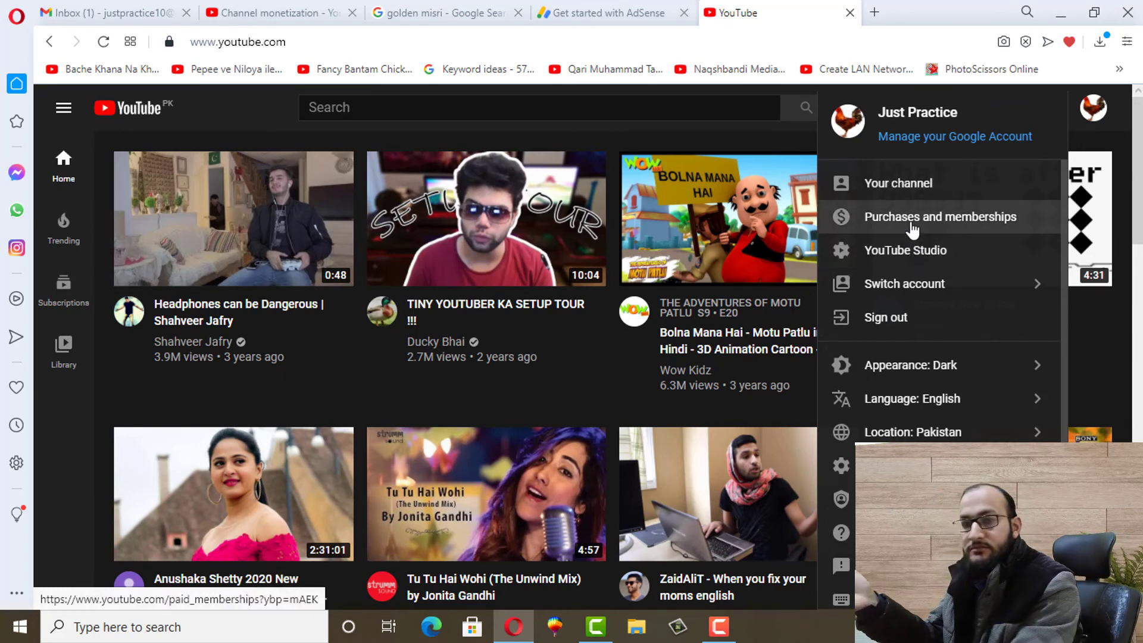
click(906, 289)
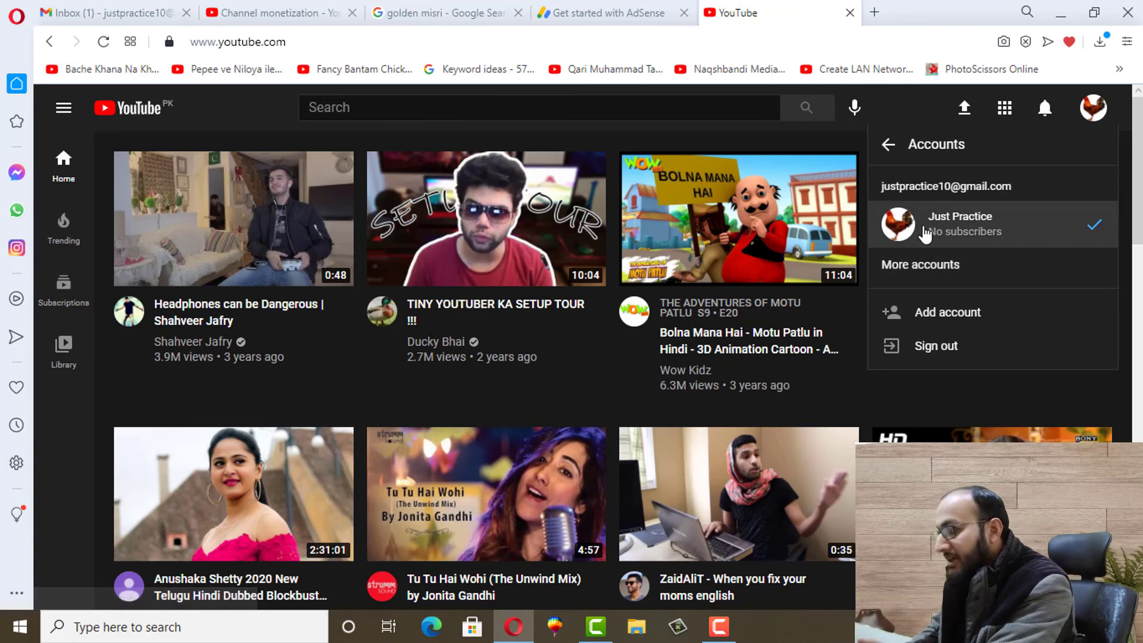
click(970, 231)
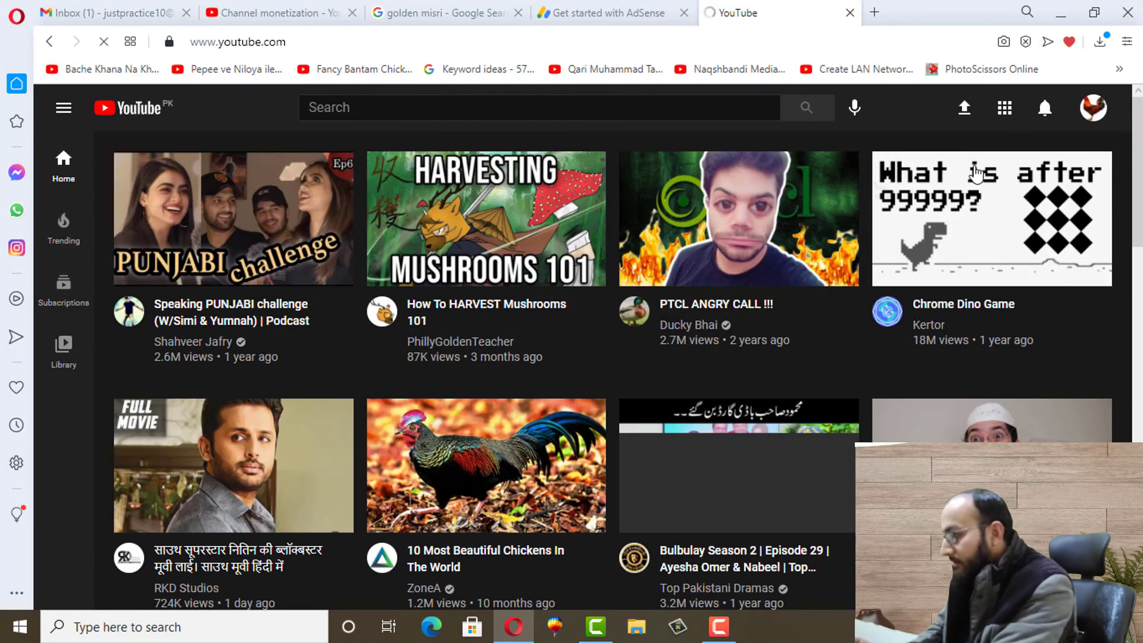
Copy the Just Practice channel page's URL and return to the AdSense tab
click(1089, 109)
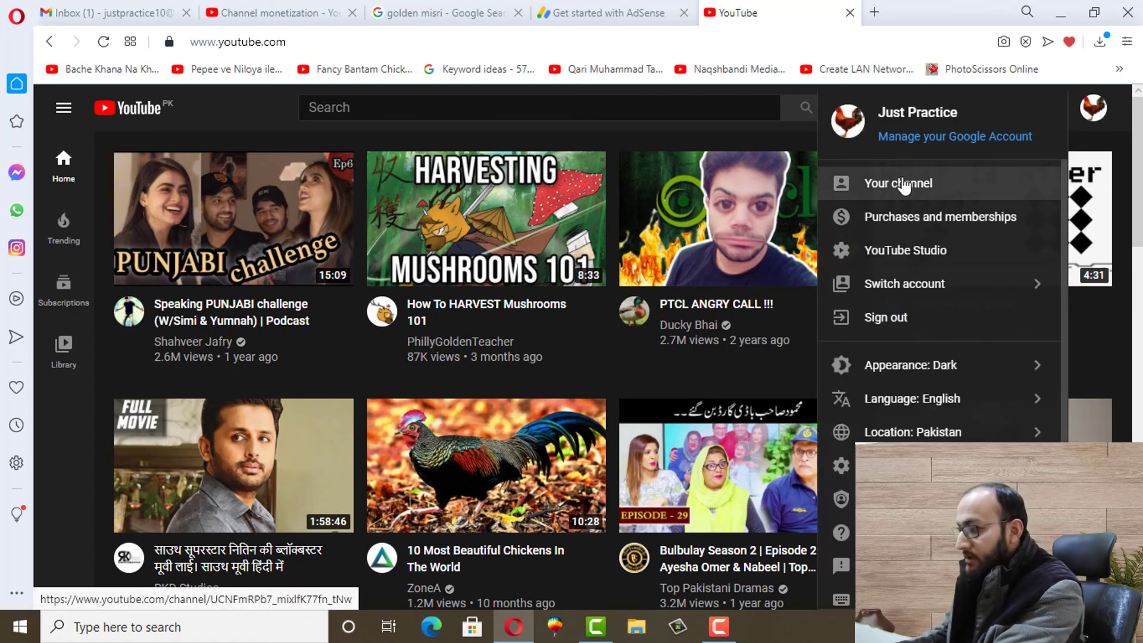
click(902, 183)
click(461, 41)
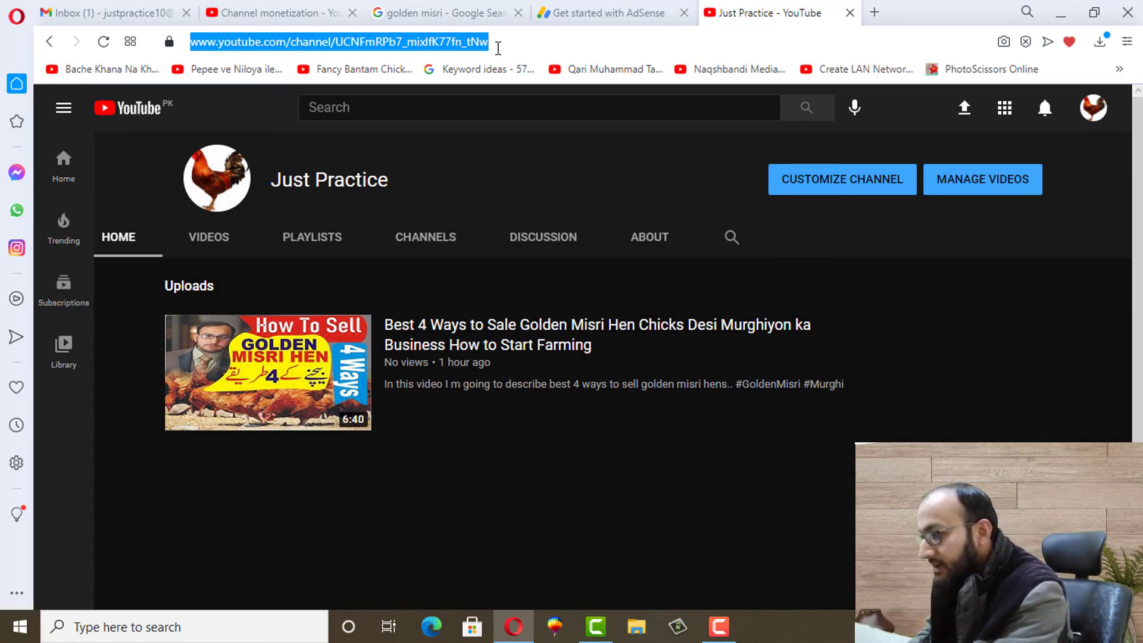
right_click(456, 41)
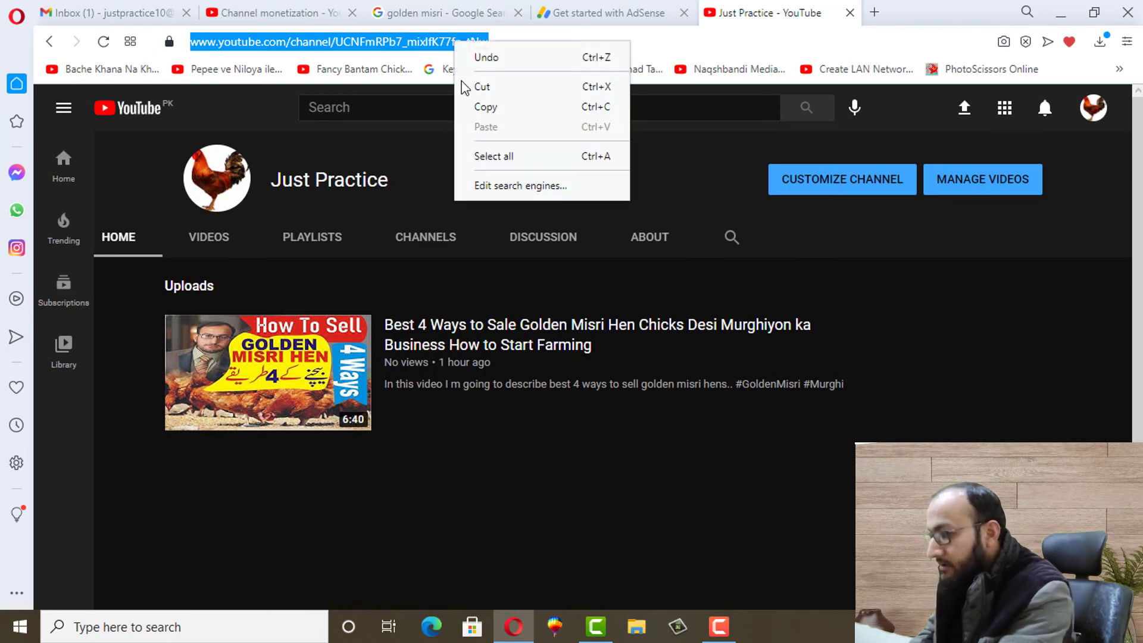
click(486, 108)
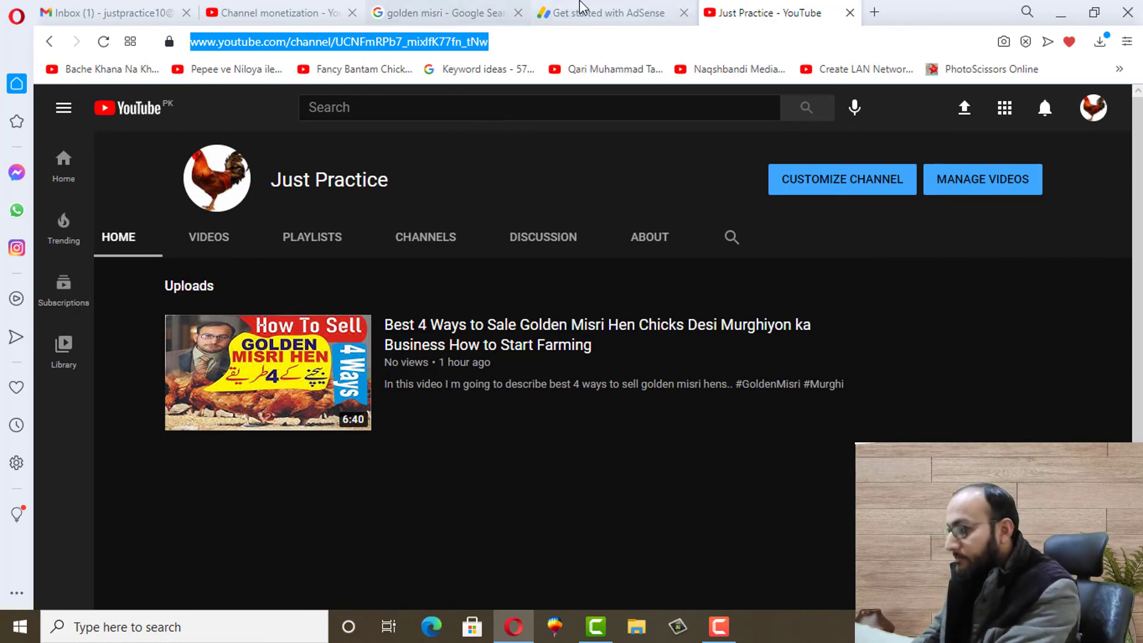
click(589, 12)
Paste the channel URL as the website and fill the email from autofill
click(418, 301)
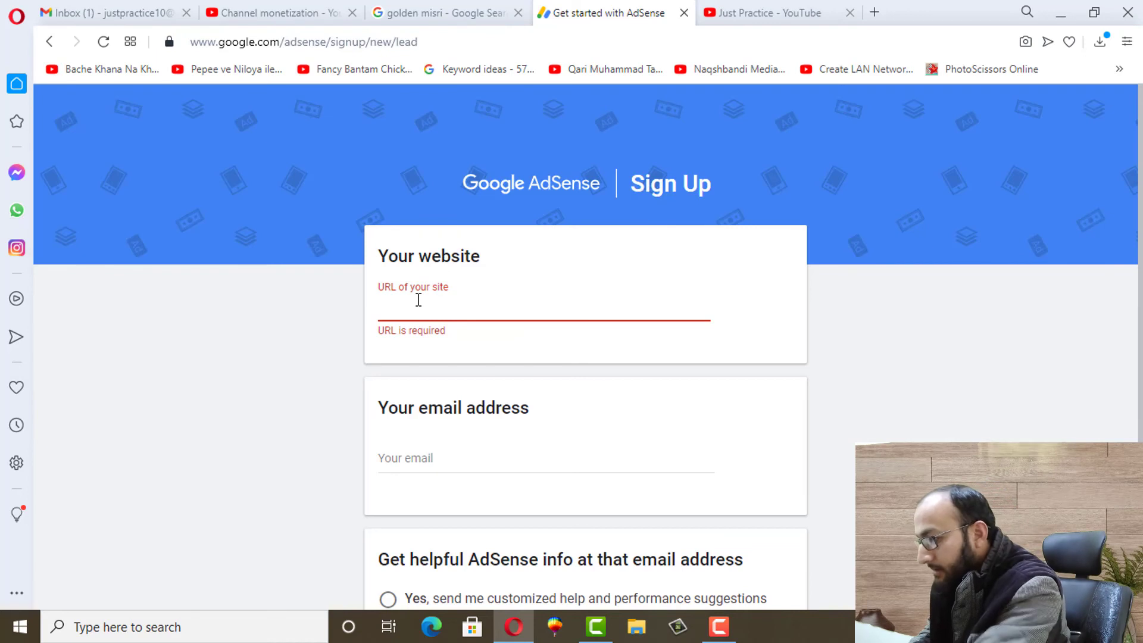
key(ctrl+v)
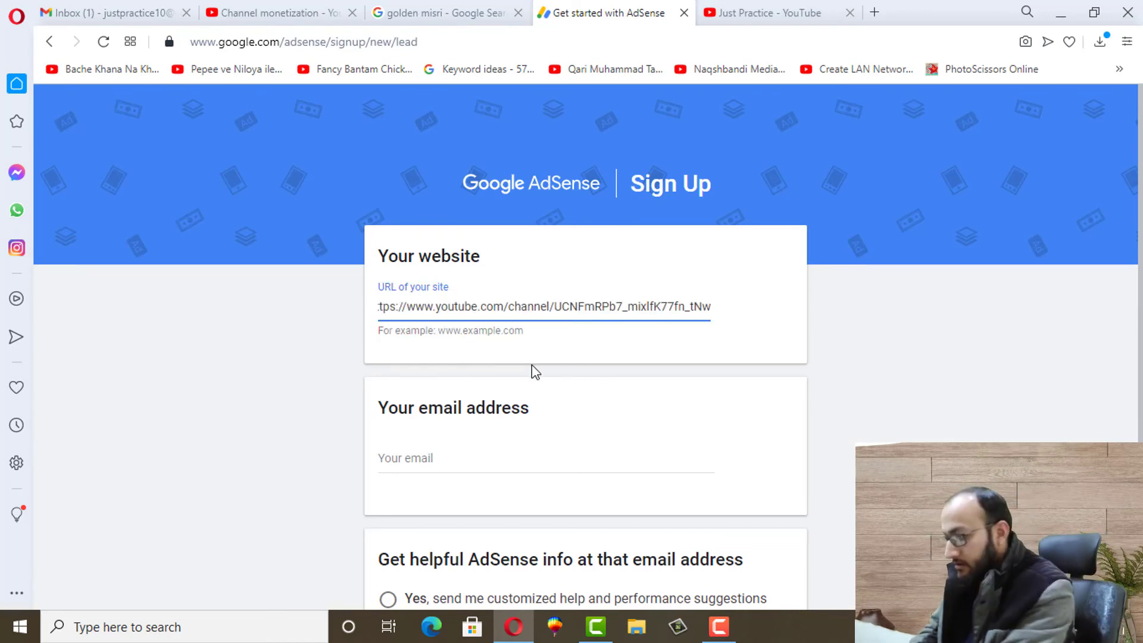
click(429, 459)
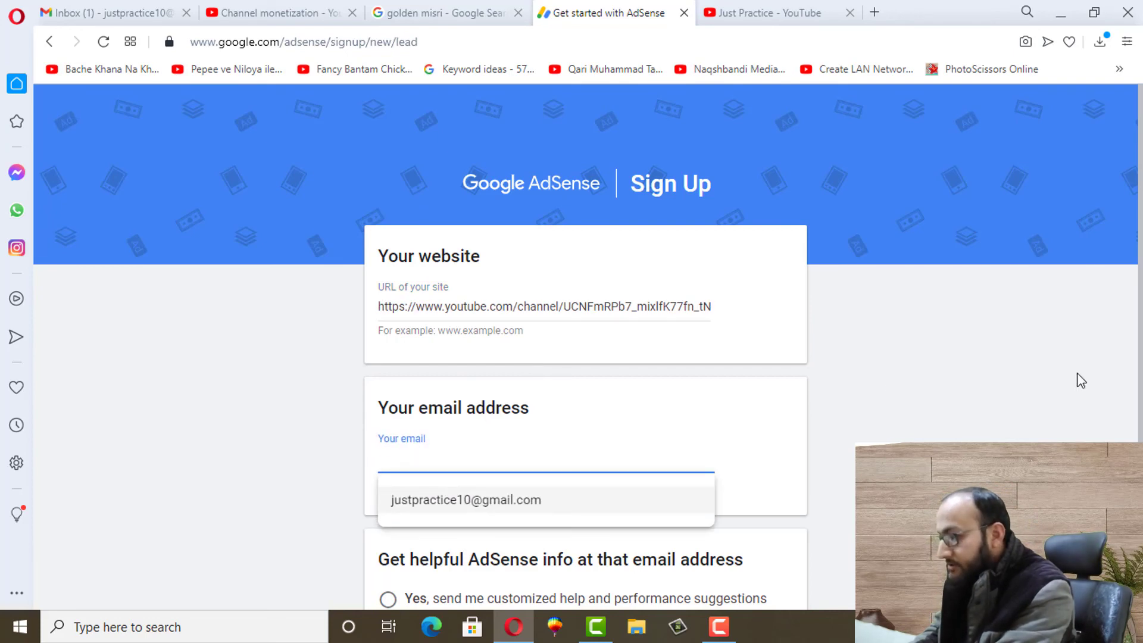
click(477, 503)
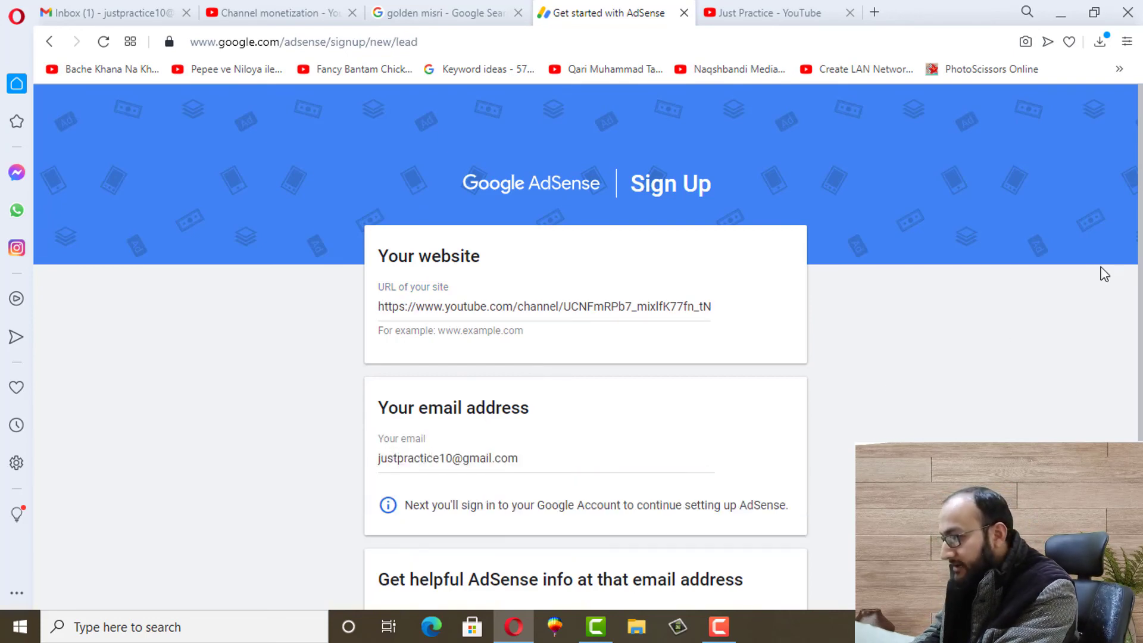
Answer 'No' to customized help and performance suggestions, then save and continue
scroll(472, 369, down, 3)
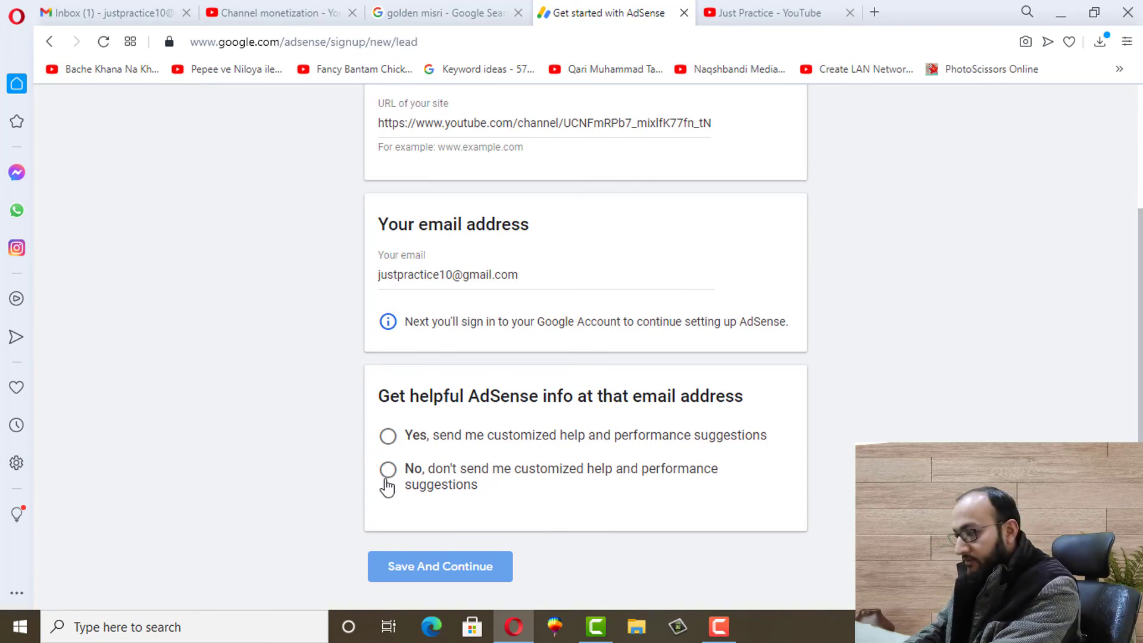
click(388, 476)
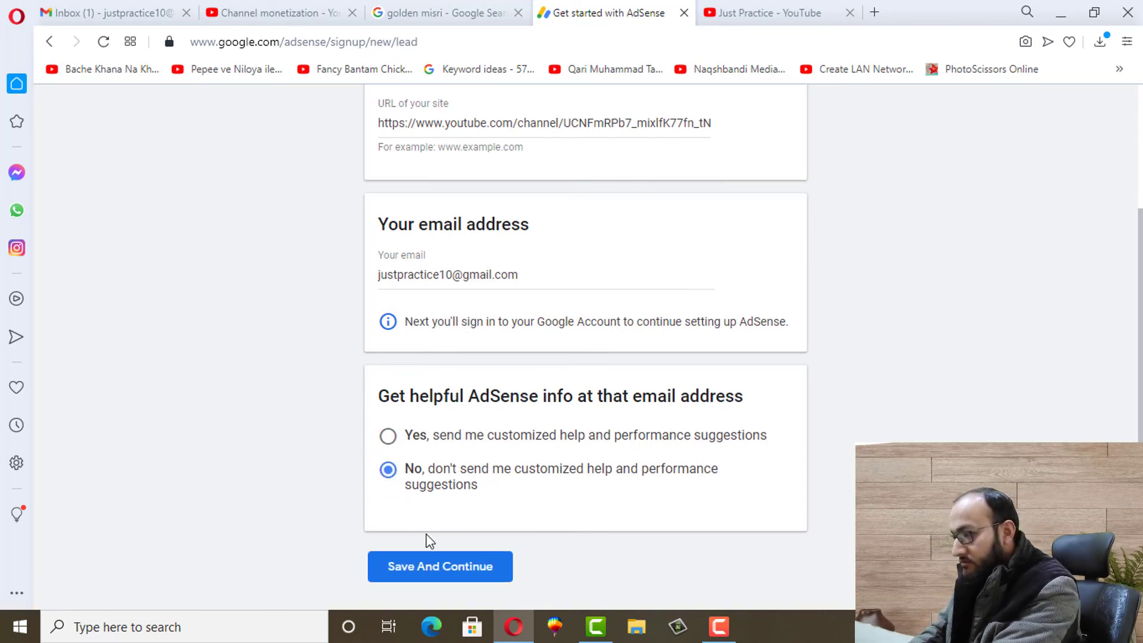
click(417, 572)
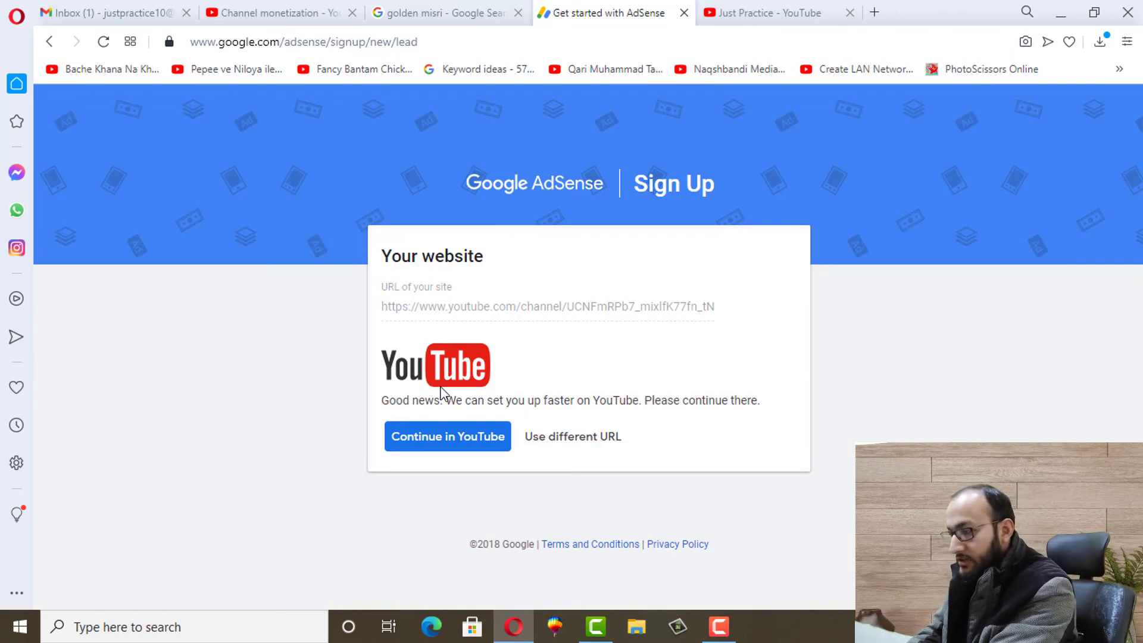
Choose 'Continue in YouTube' and scroll through the YouTube Partner Program Basics help page
click(446, 441)
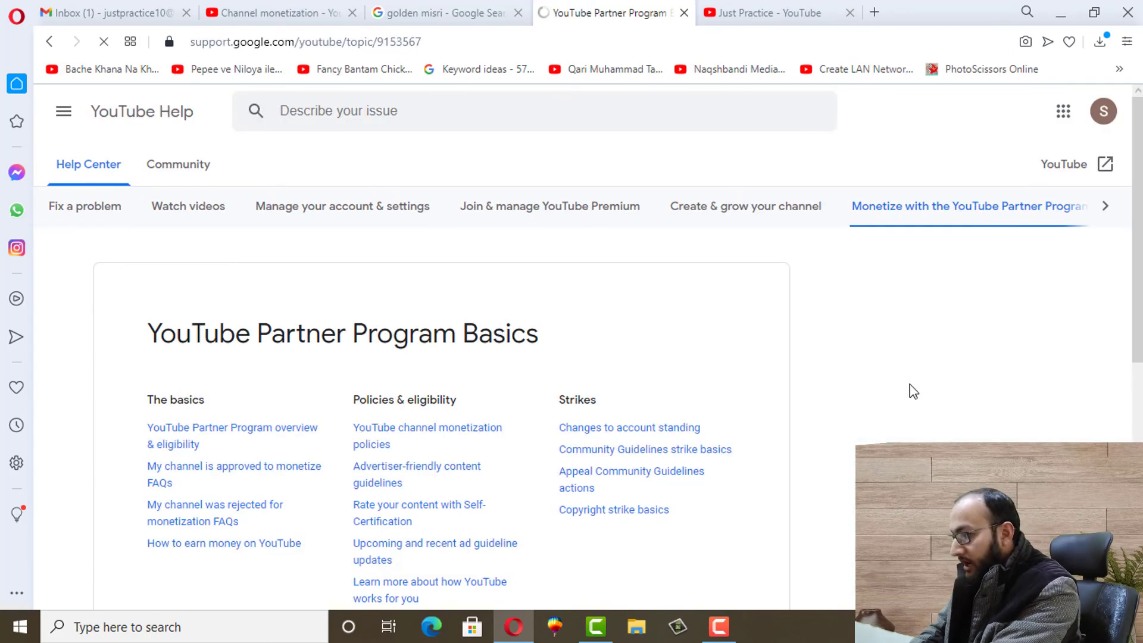
scroll(911, 390, down, 6)
scroll(911, 391, up, 6)
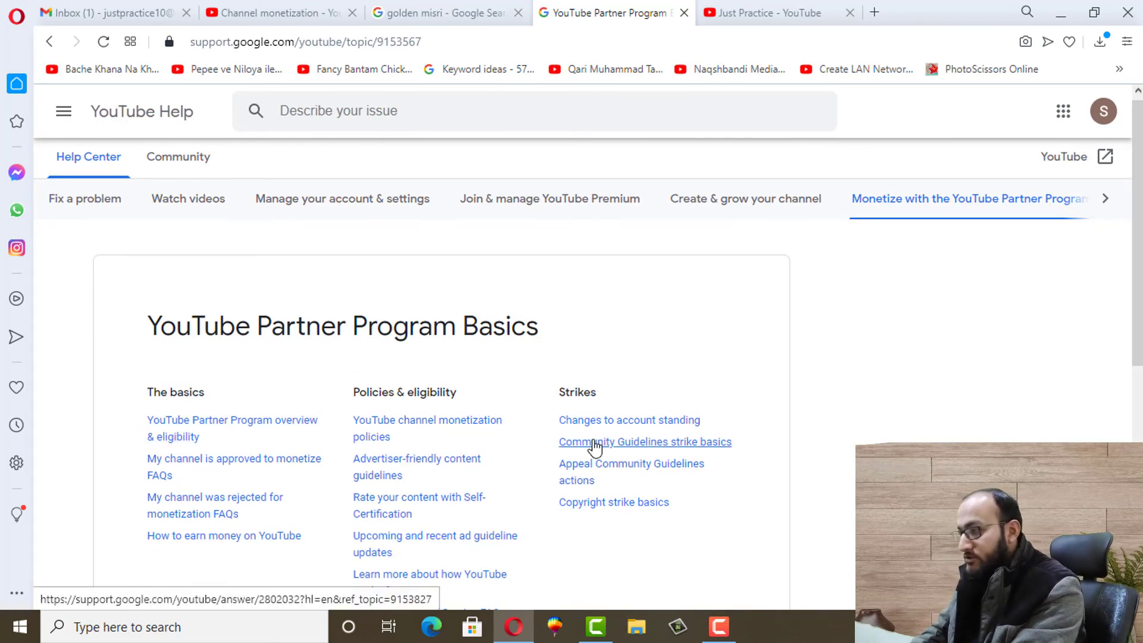
scroll(1136, 298, down, 5)
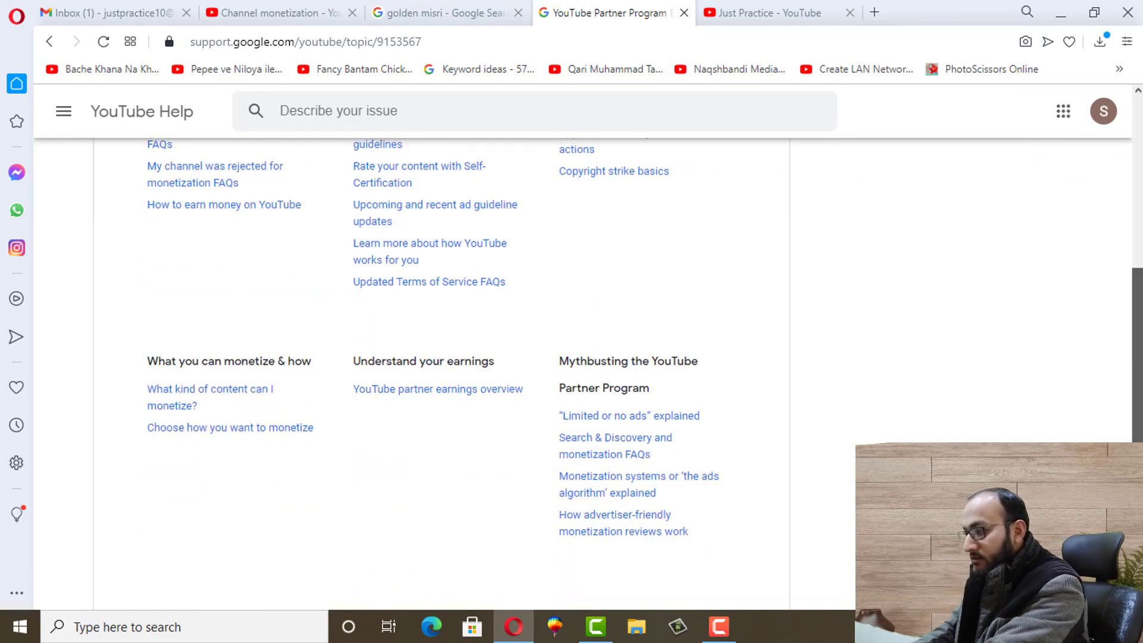
scroll(1118, 225, up, 6)
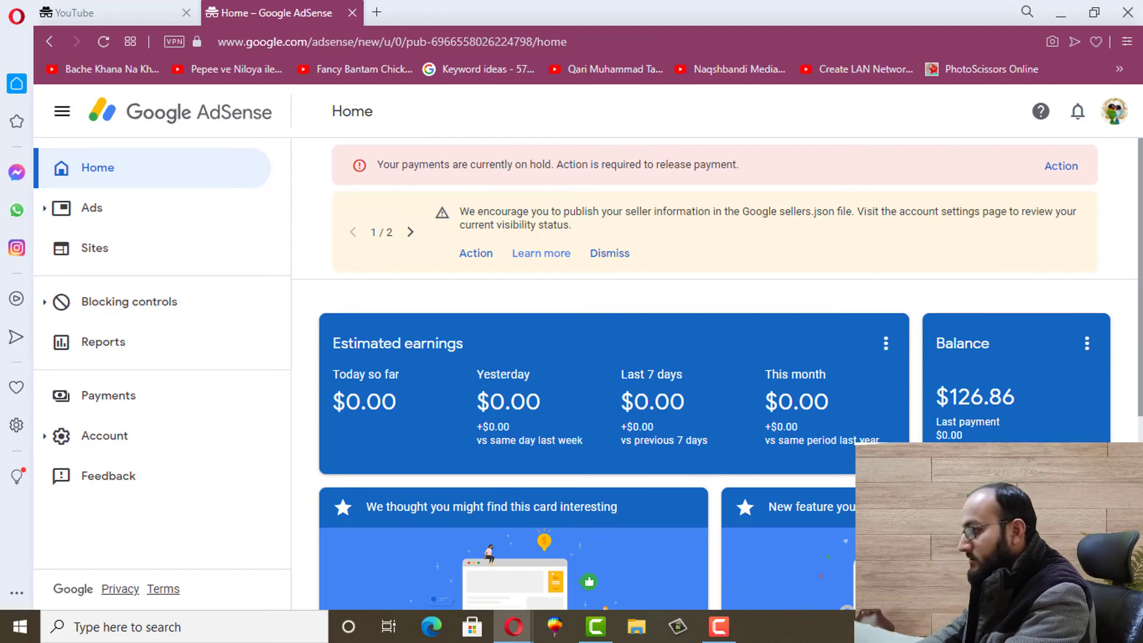
scroll(715, 373, down, 5)
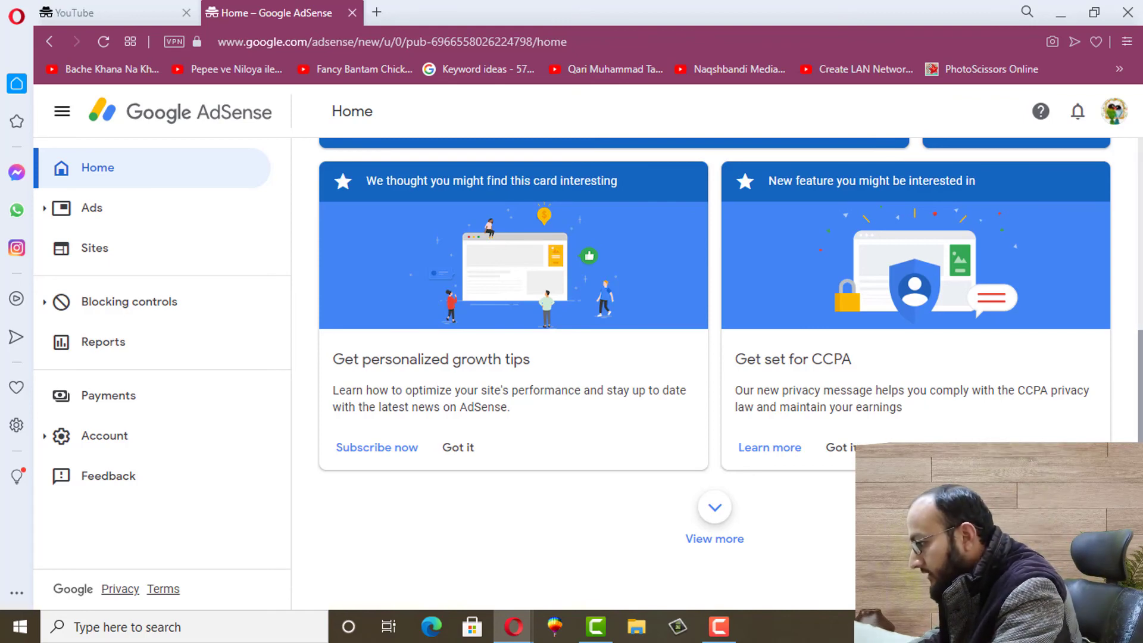
scroll(714, 297, up, 2)
scroll(714, 358, up, 2)
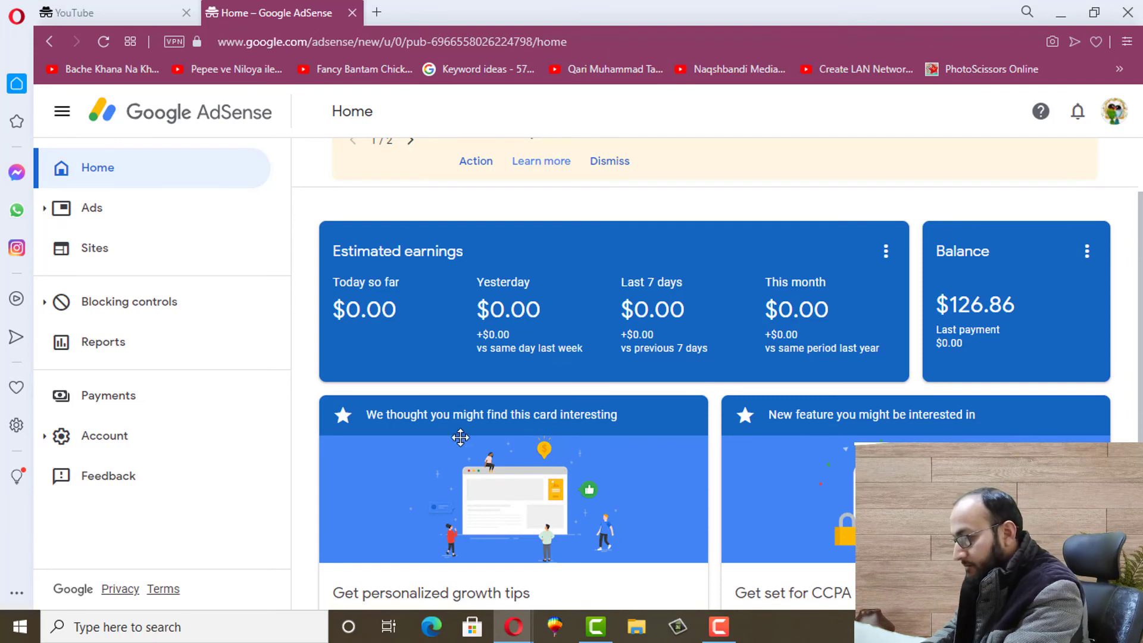
mouse_move(528, 632)
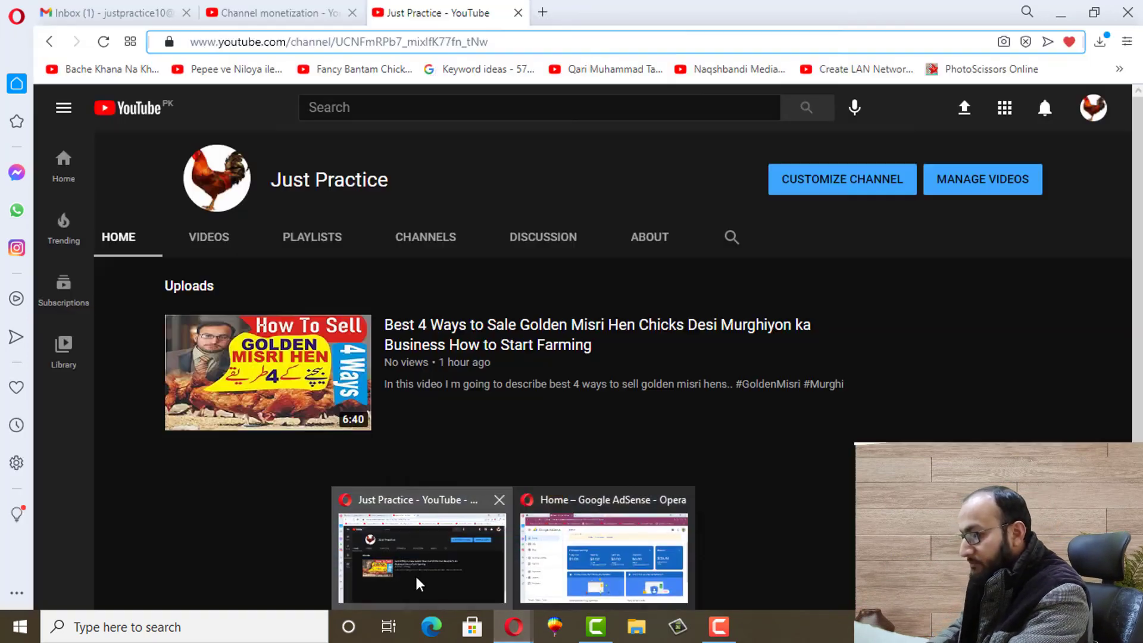
Go from the channel's PLAYLISTS tab through CUSTOMIZE CHANNEL to Studio's Playlists page
click(416, 581)
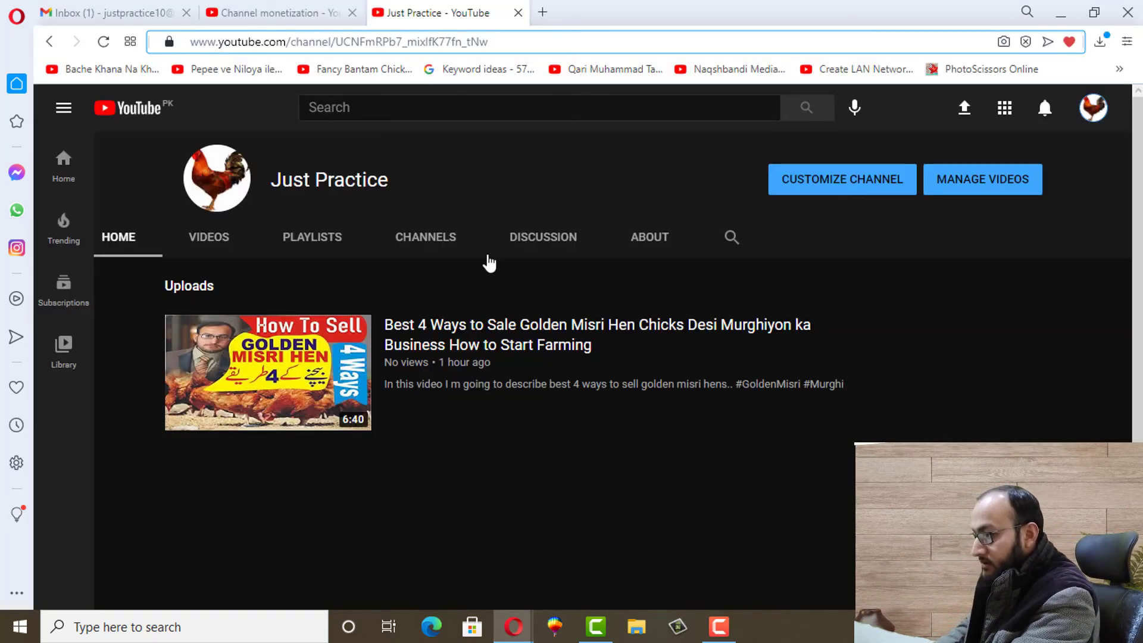
click(309, 241)
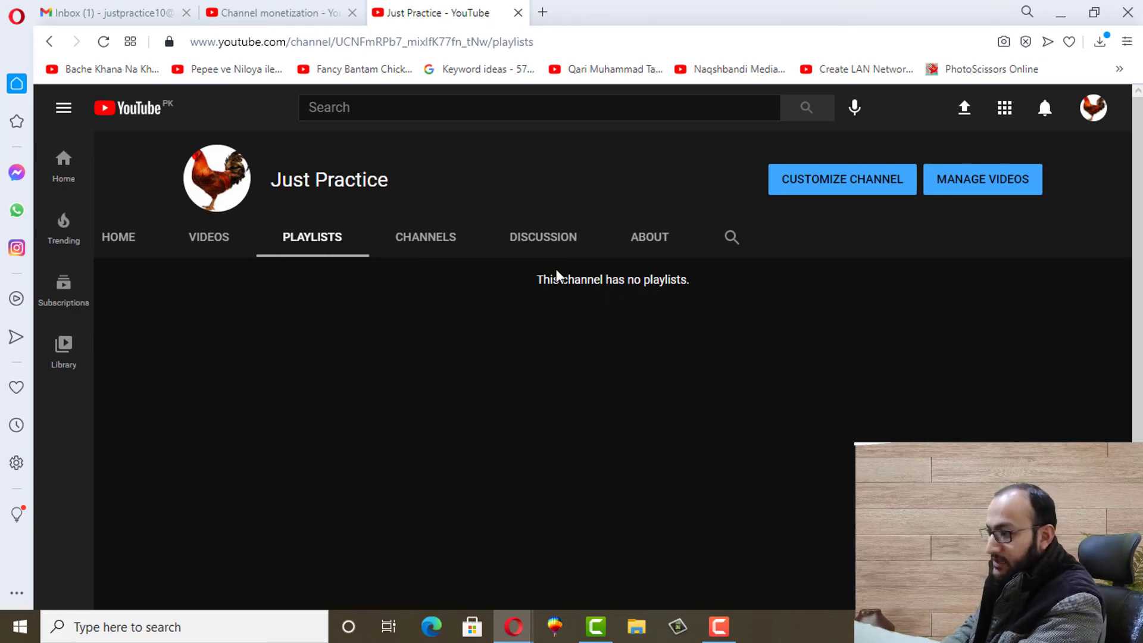
click(835, 184)
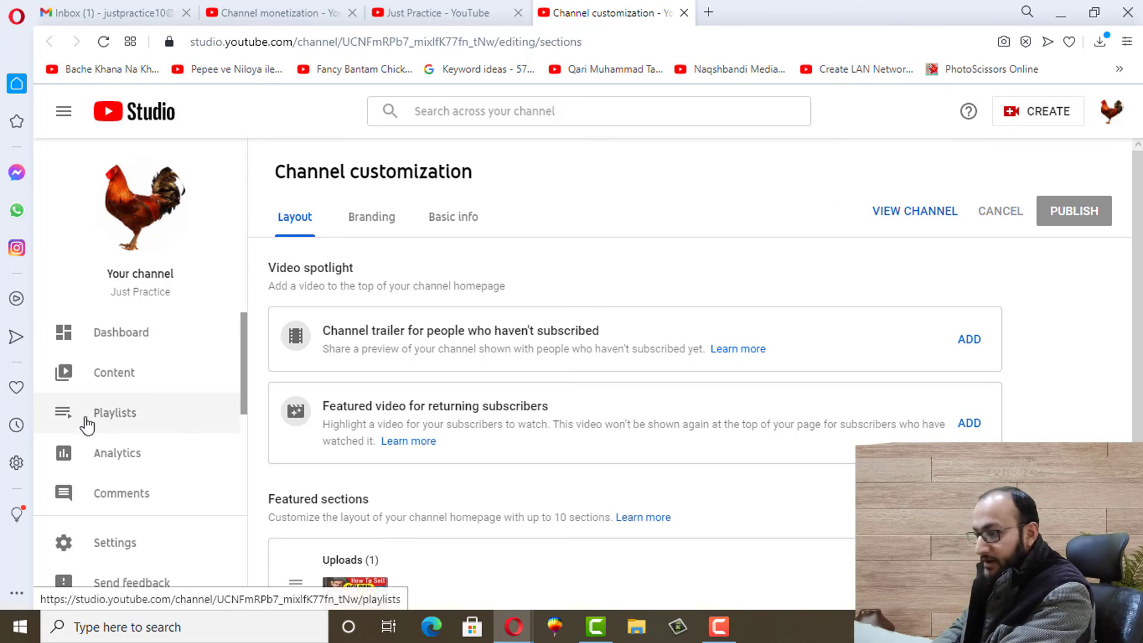
click(104, 419)
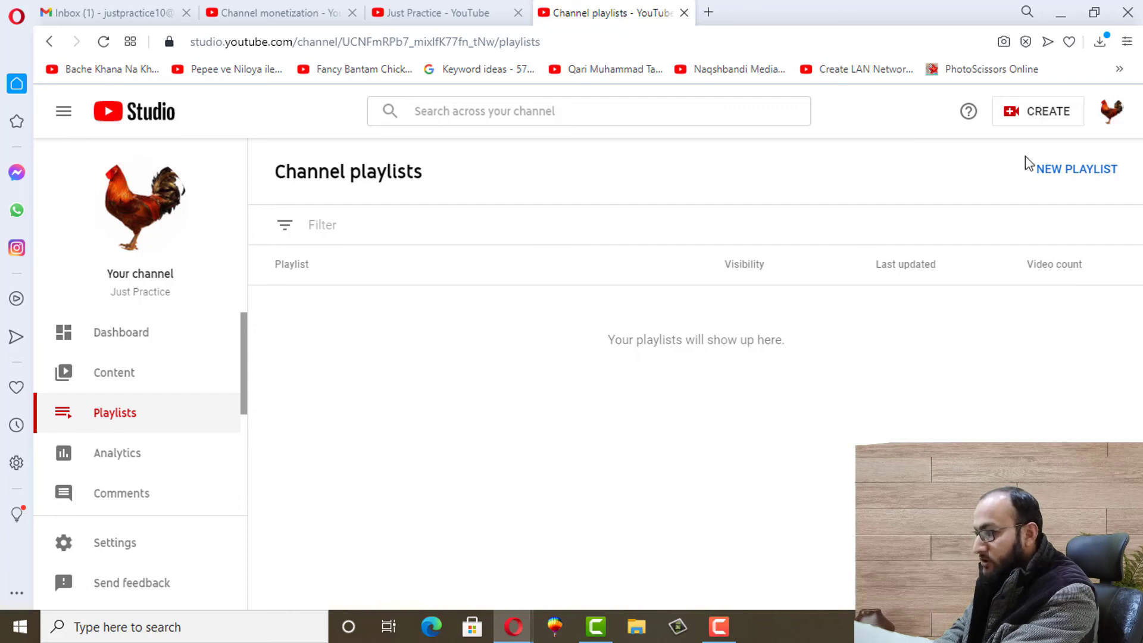
Make a new playlist titled 'Golden Misri Hen' and view its page on YouTube
click(1070, 170)
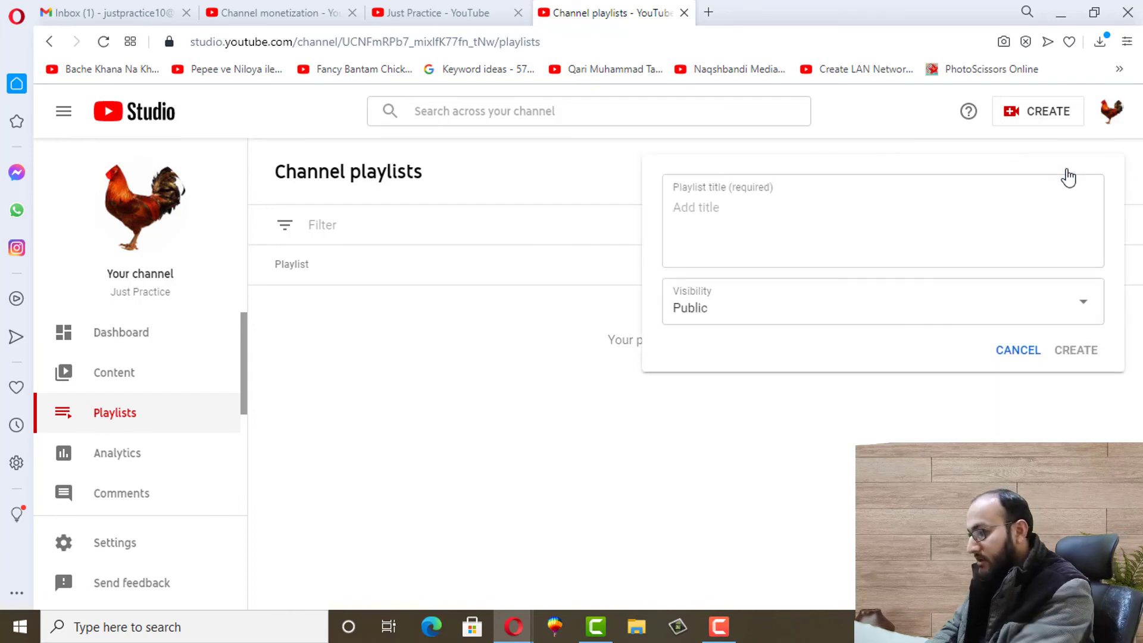
click(716, 225)
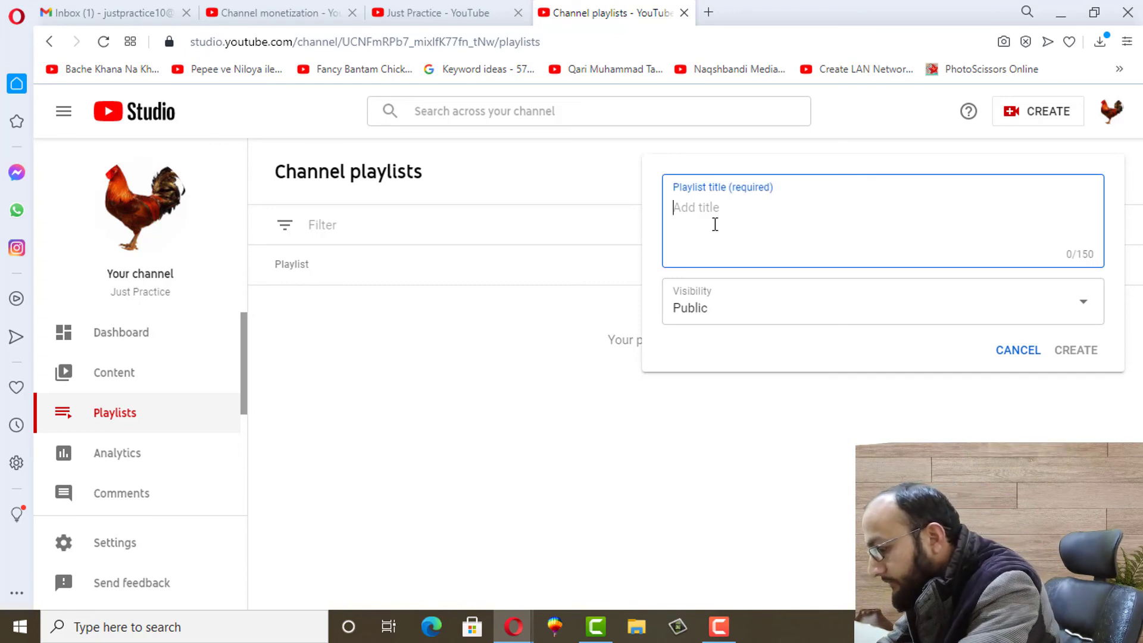
text(Golden Mi)
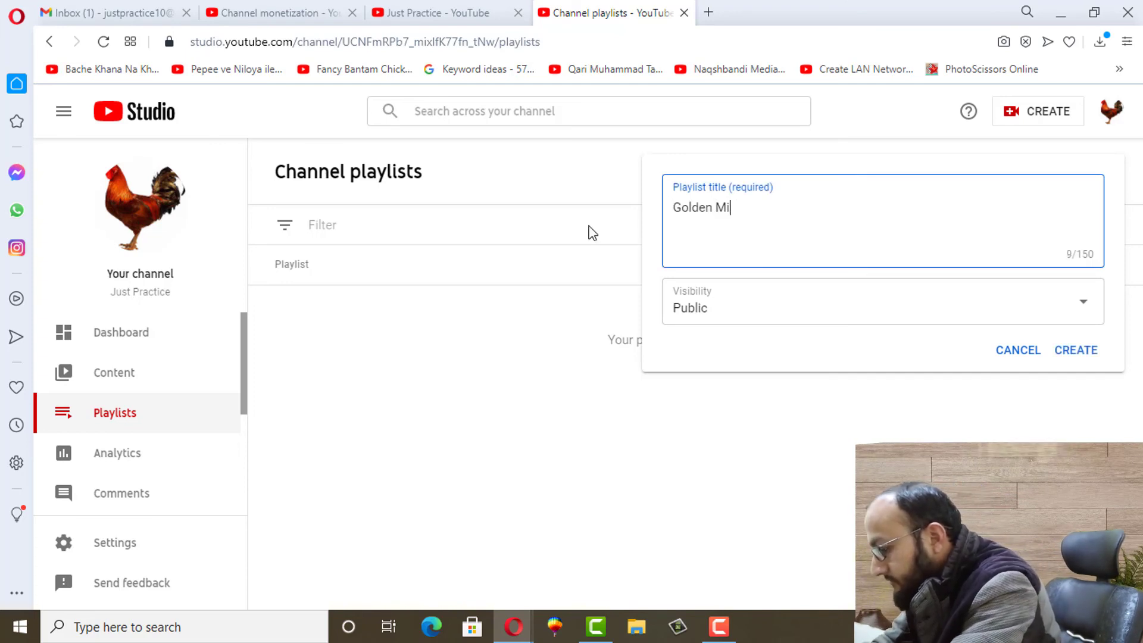
text(sri Hen)
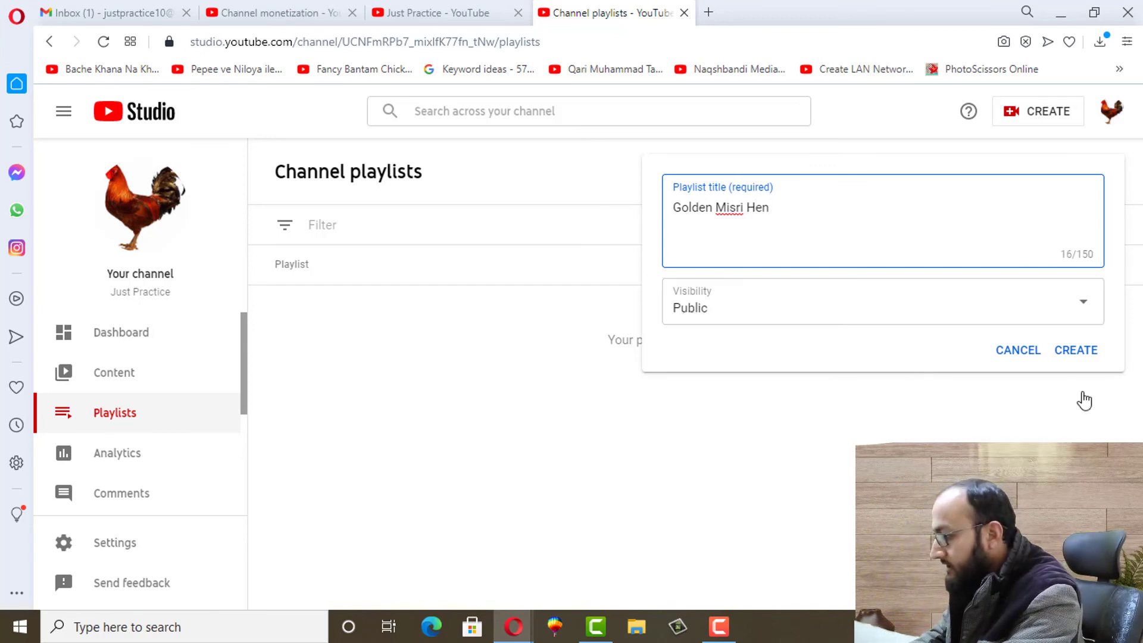
click(1073, 353)
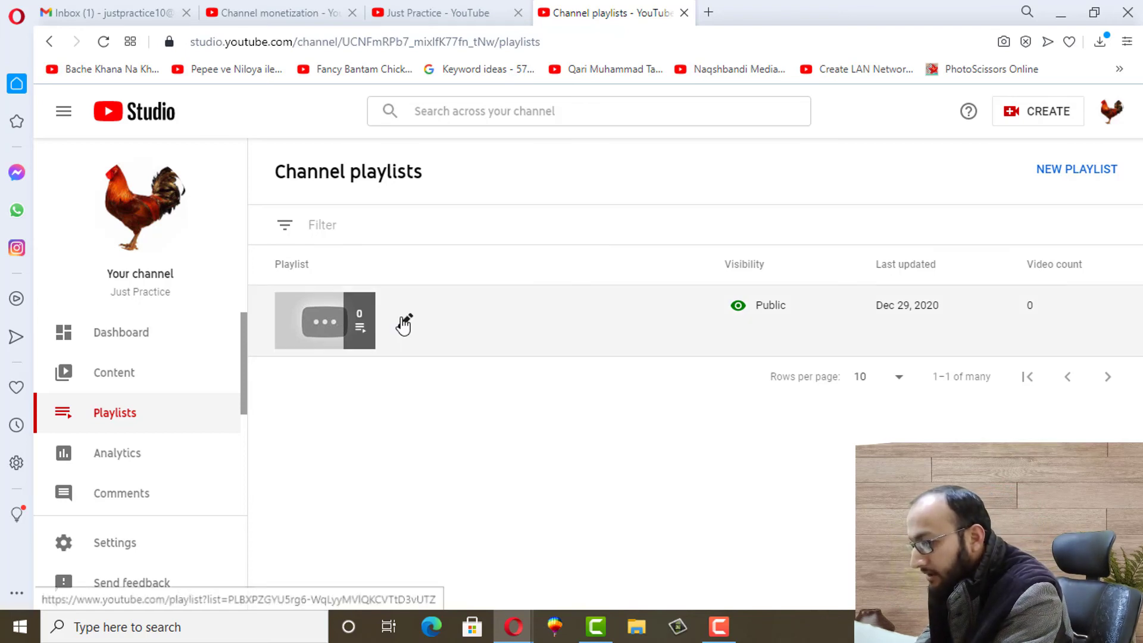
click(405, 327)
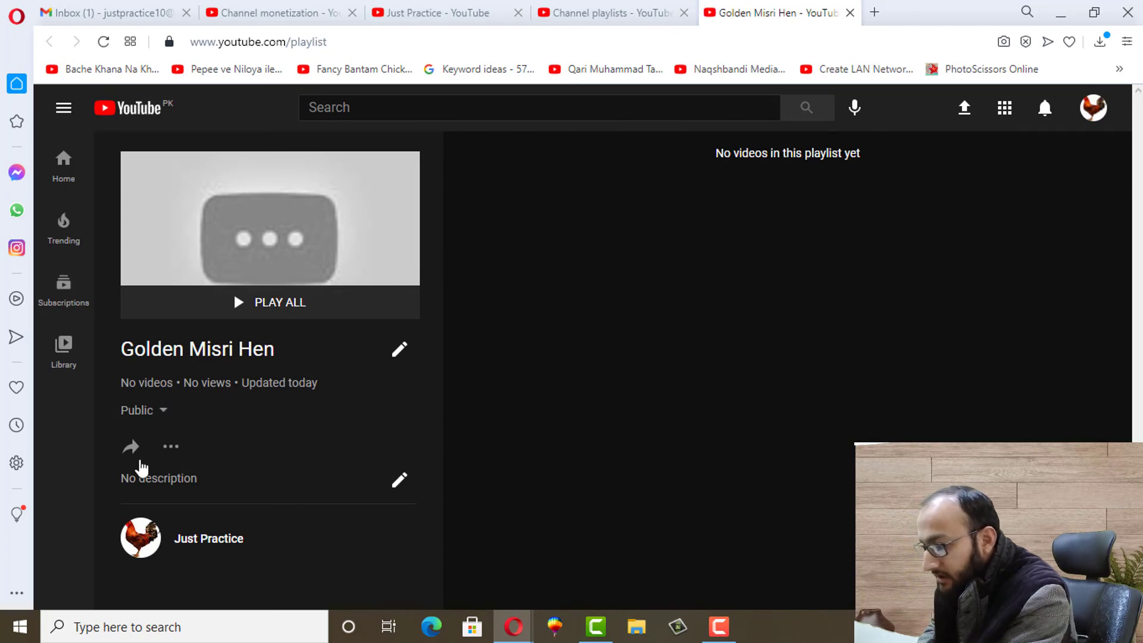
Add 'Best 4 Ways to Sale Golden Misri Hen Chicks' from the channel's own videos to the playlist
click(171, 451)
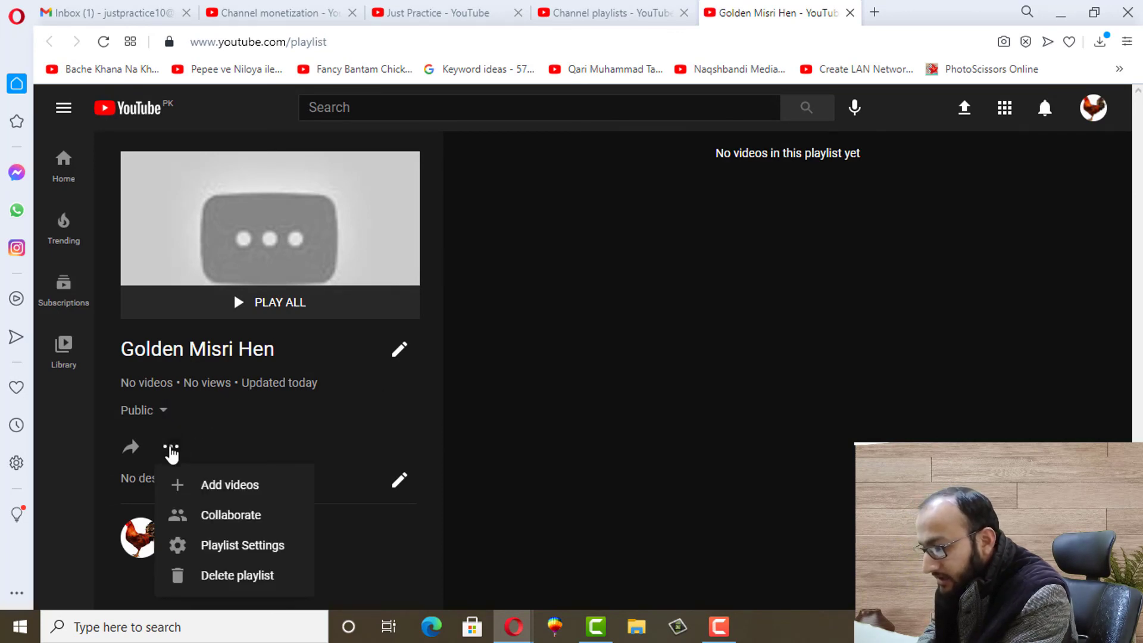
click(222, 494)
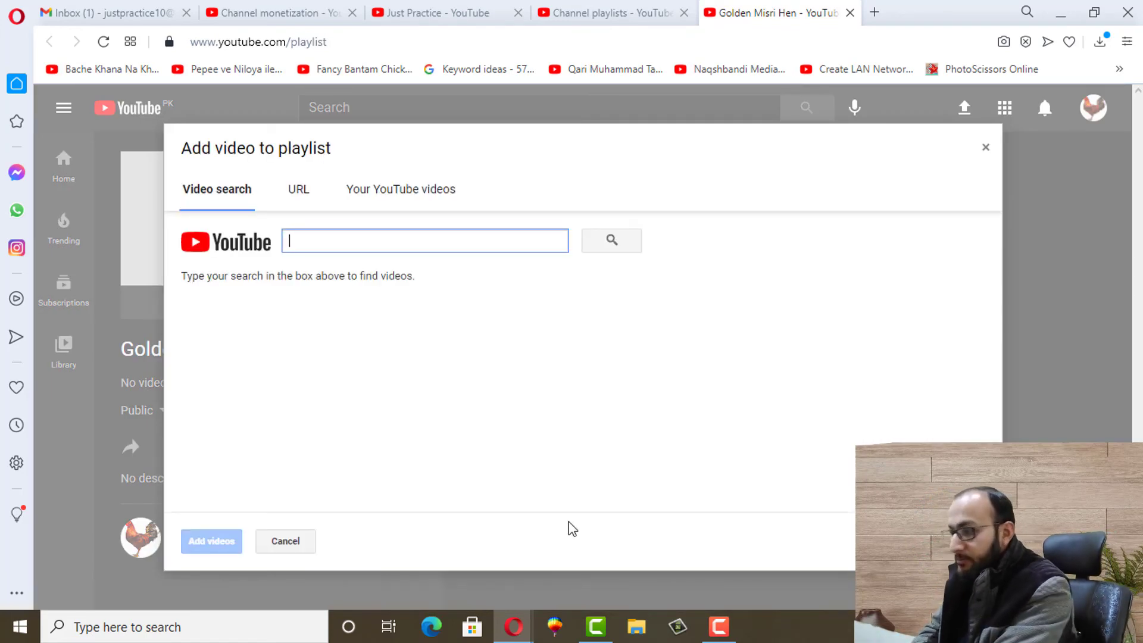
click(379, 196)
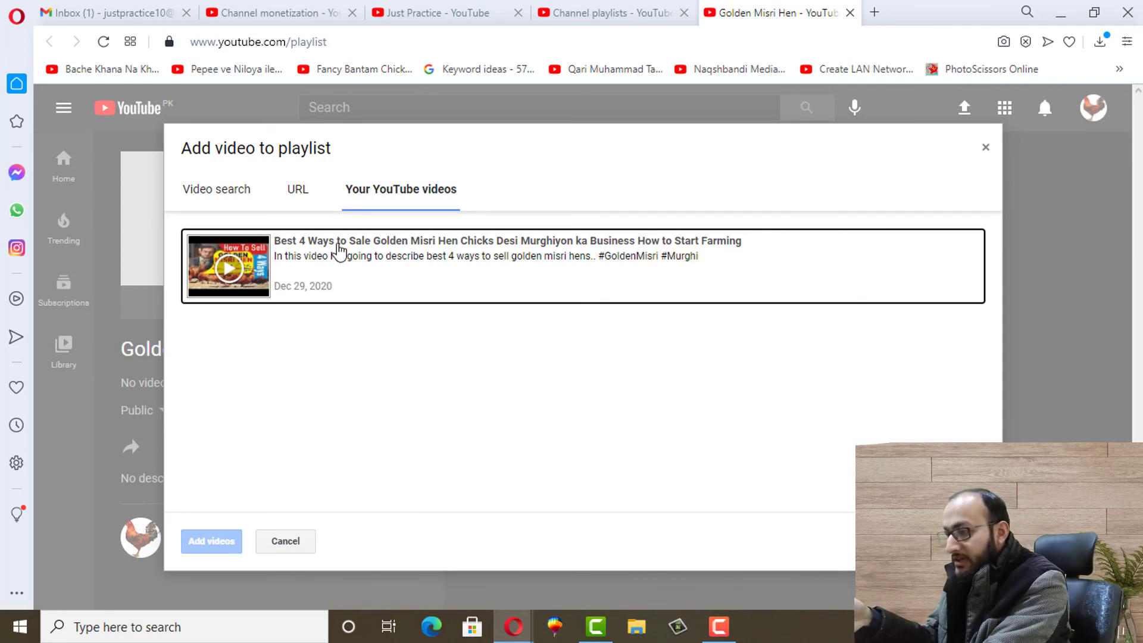
click(365, 271)
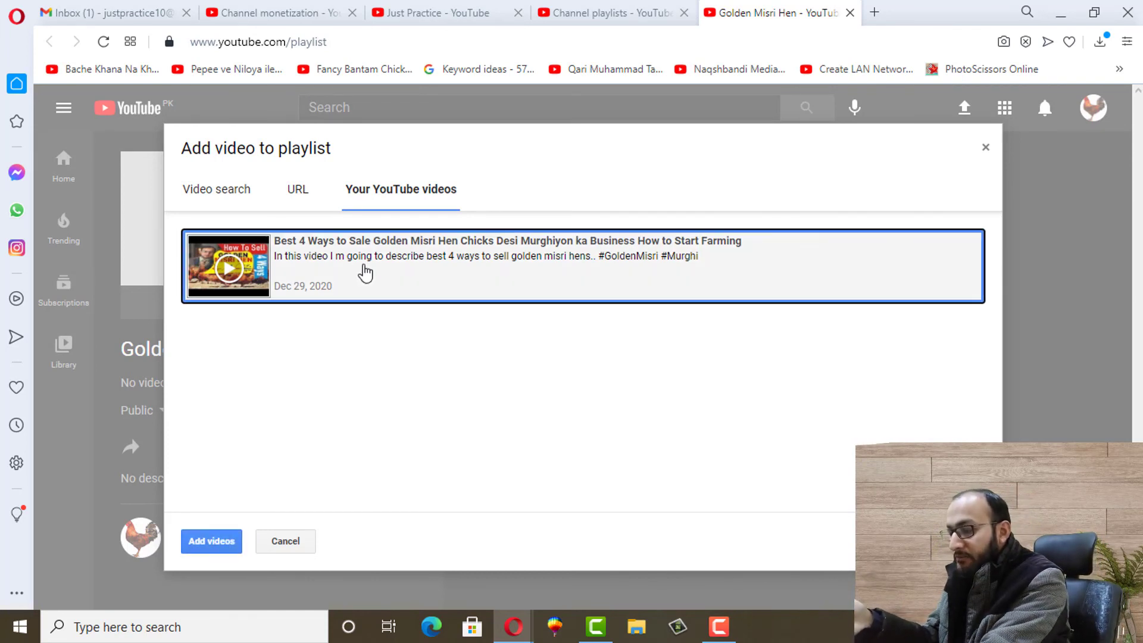
click(208, 543)
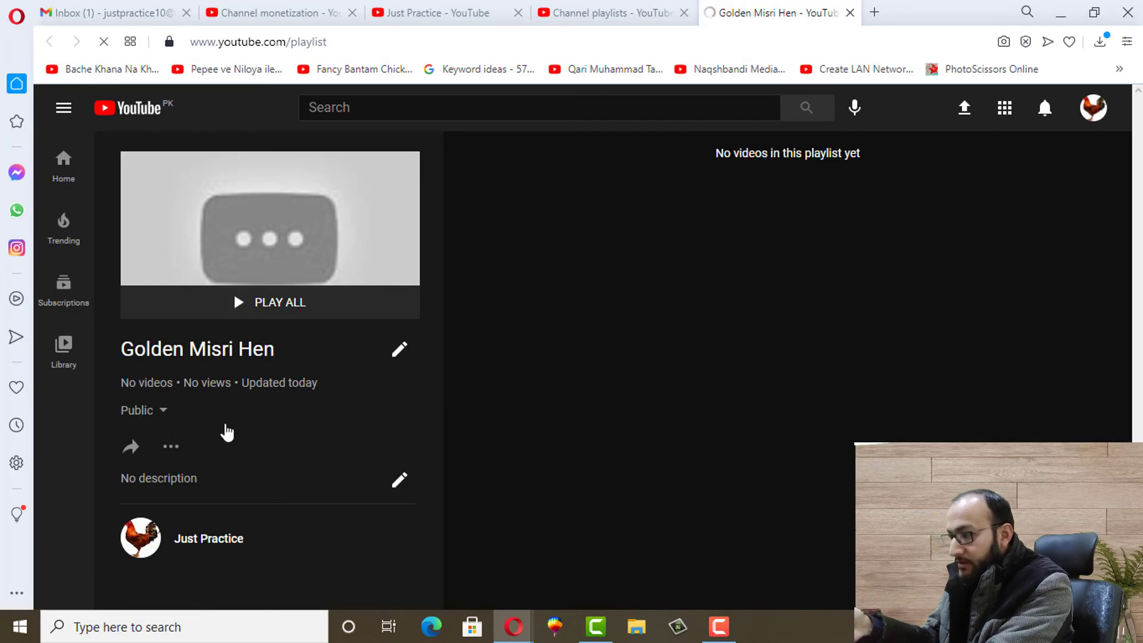